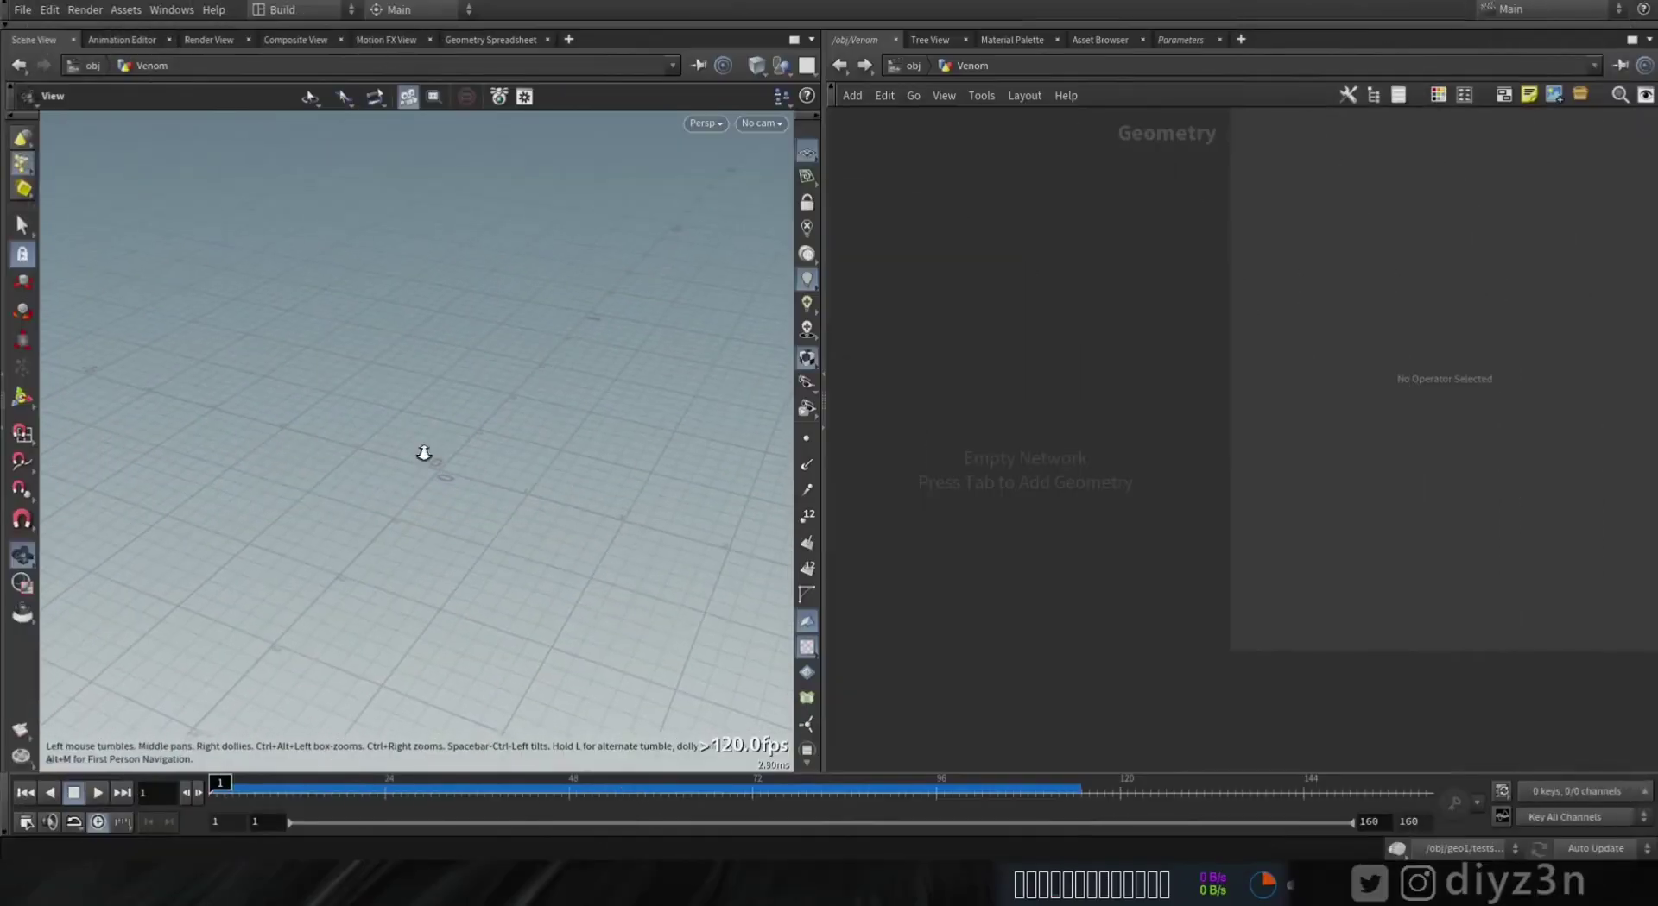
Step: Add an Agent node to the empty Venom geometry network
drag(207, 466, 400, 481)
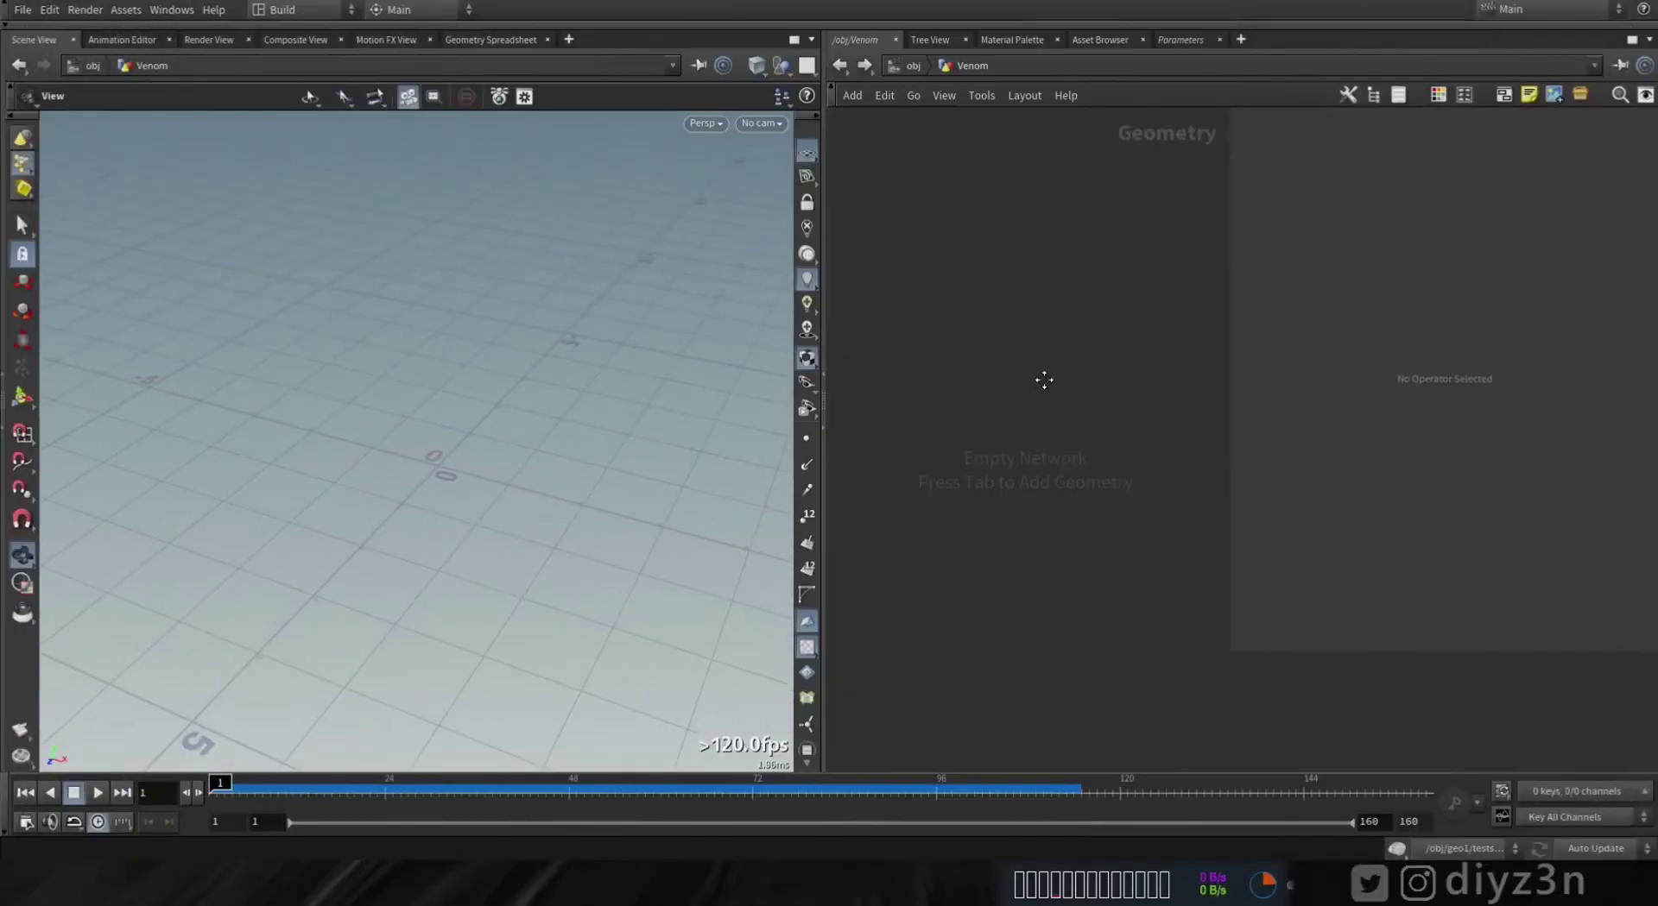
key(Tab)
text(ag)
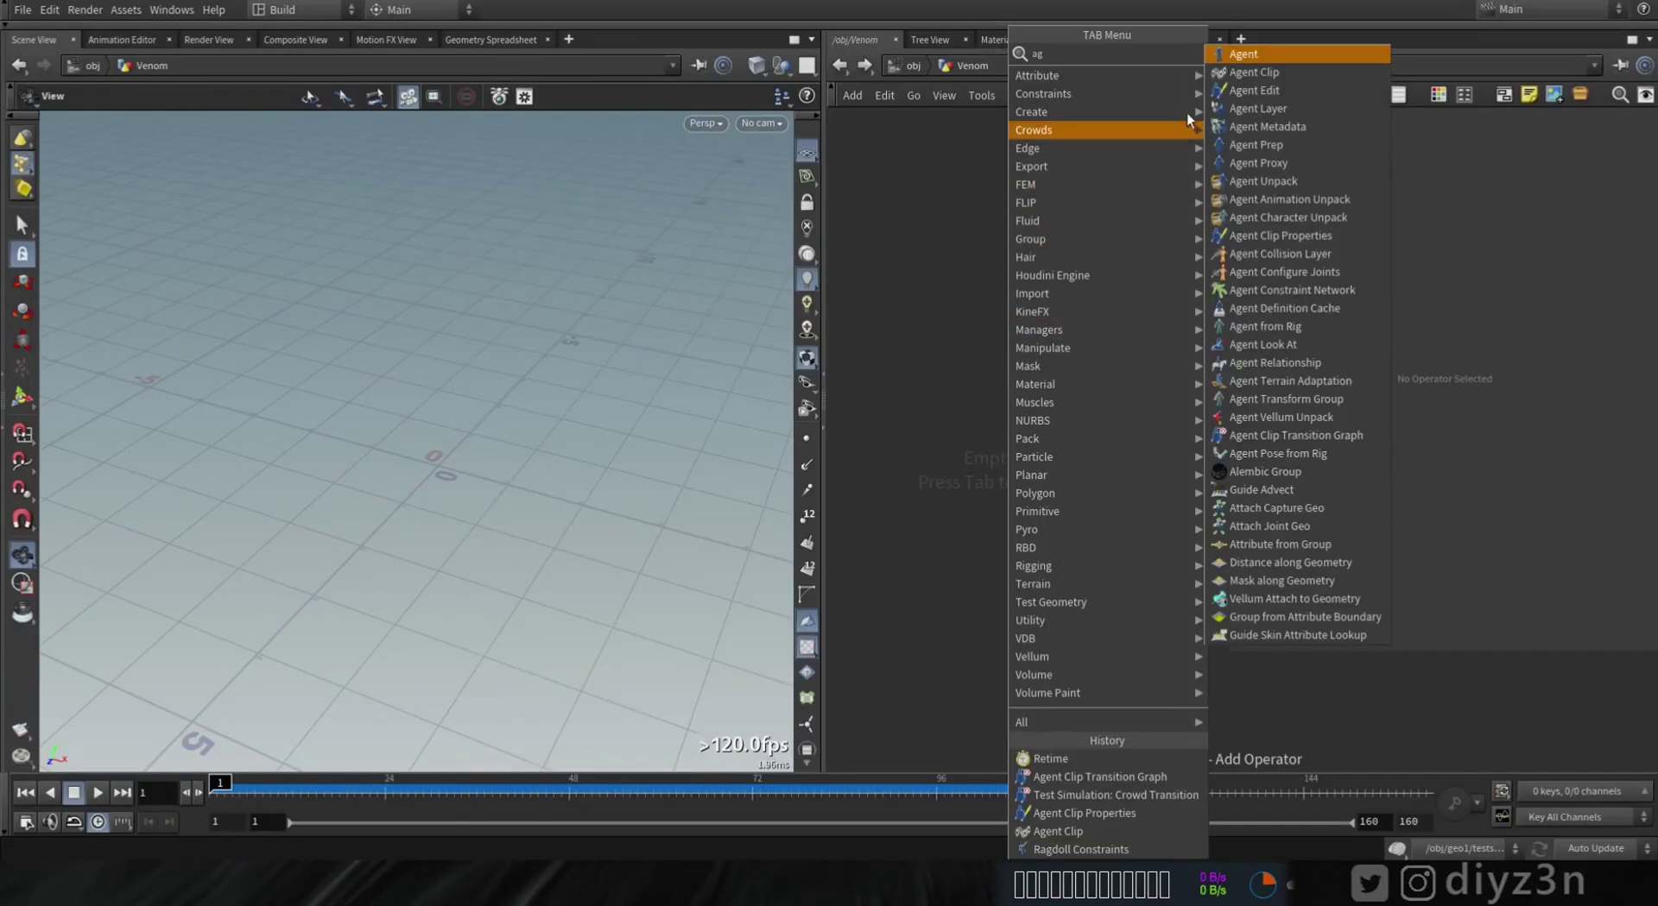
click(1235, 60)
click(996, 323)
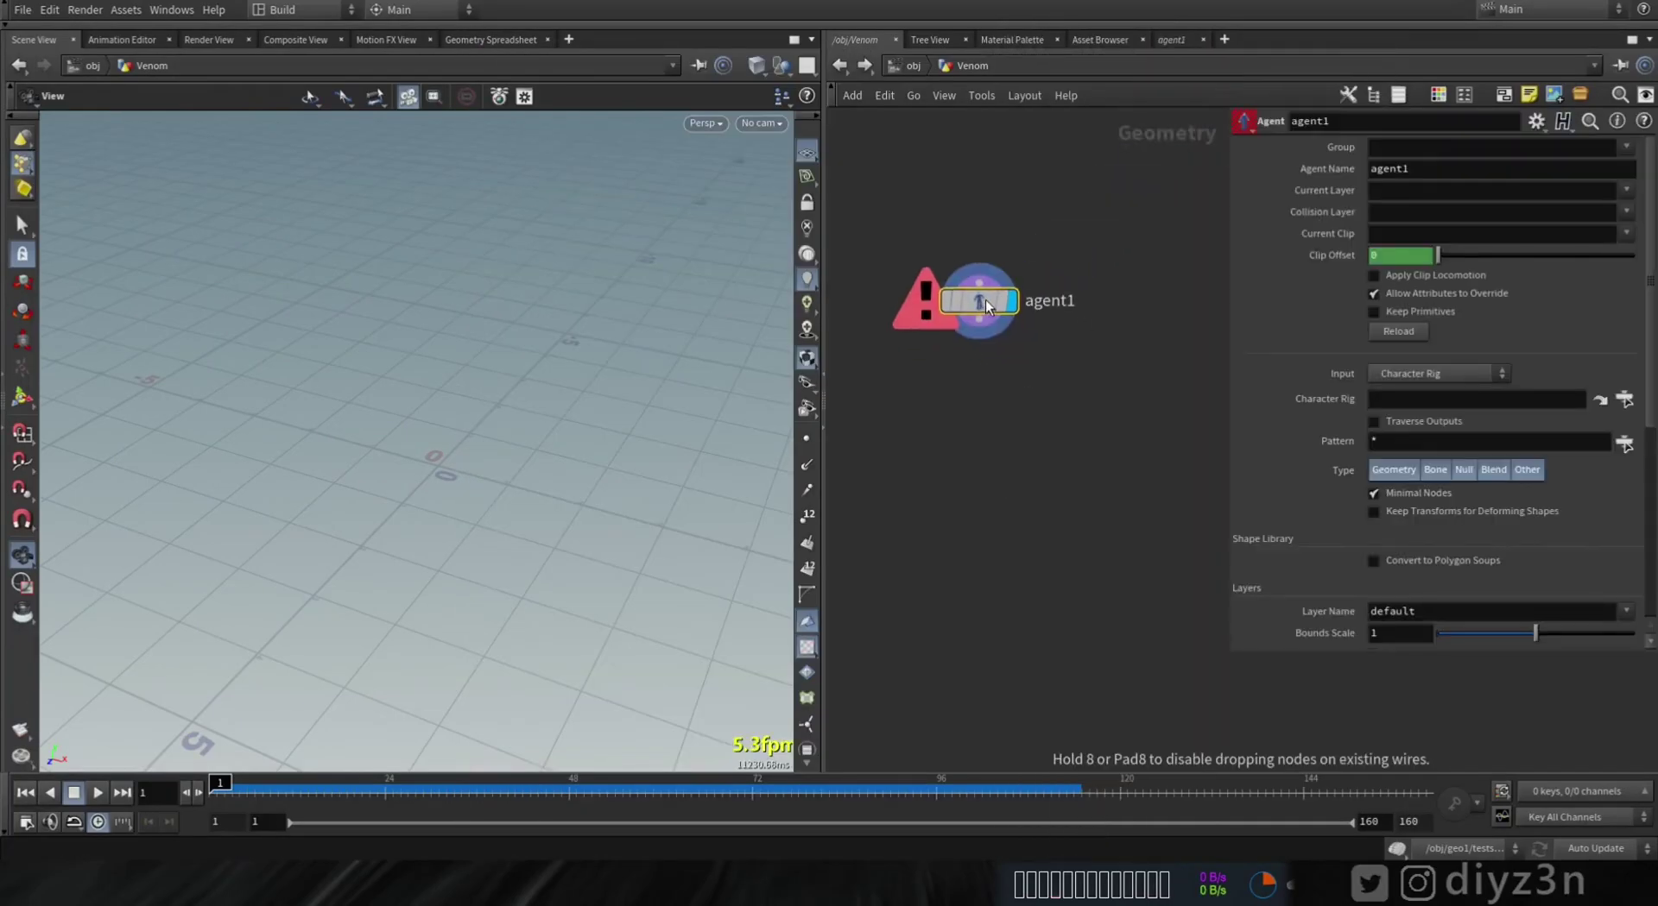
Step: Set the agent's input to FBX and load $HIP/Crawling.fbx as its character file
click(1489, 375)
click(1380, 391)
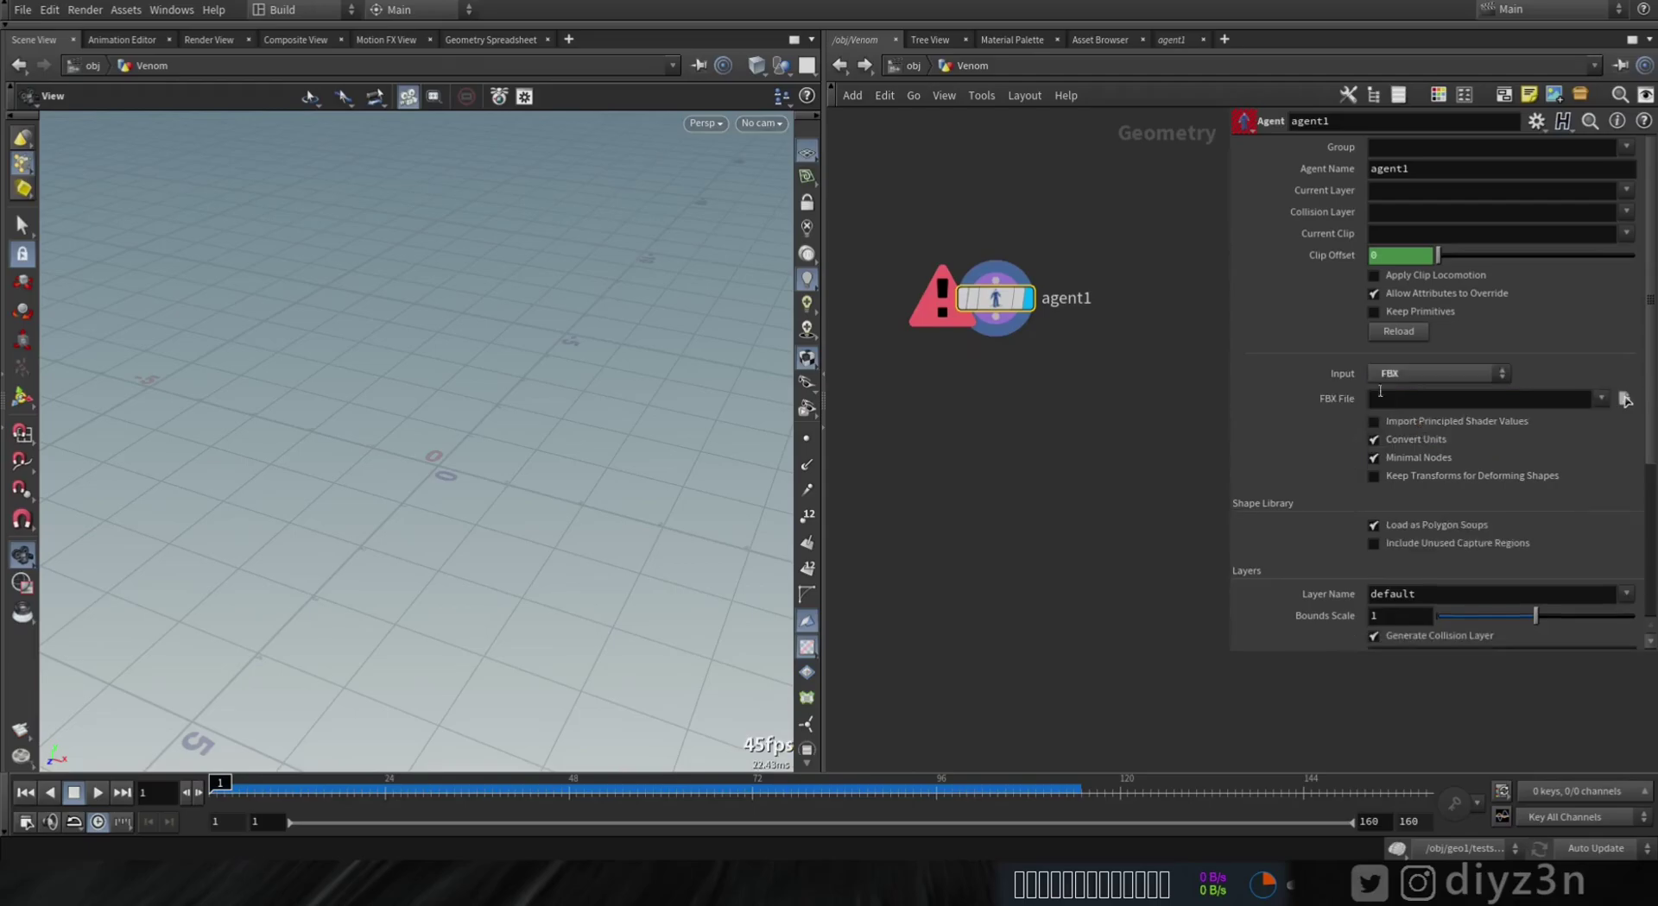
click(1621, 398)
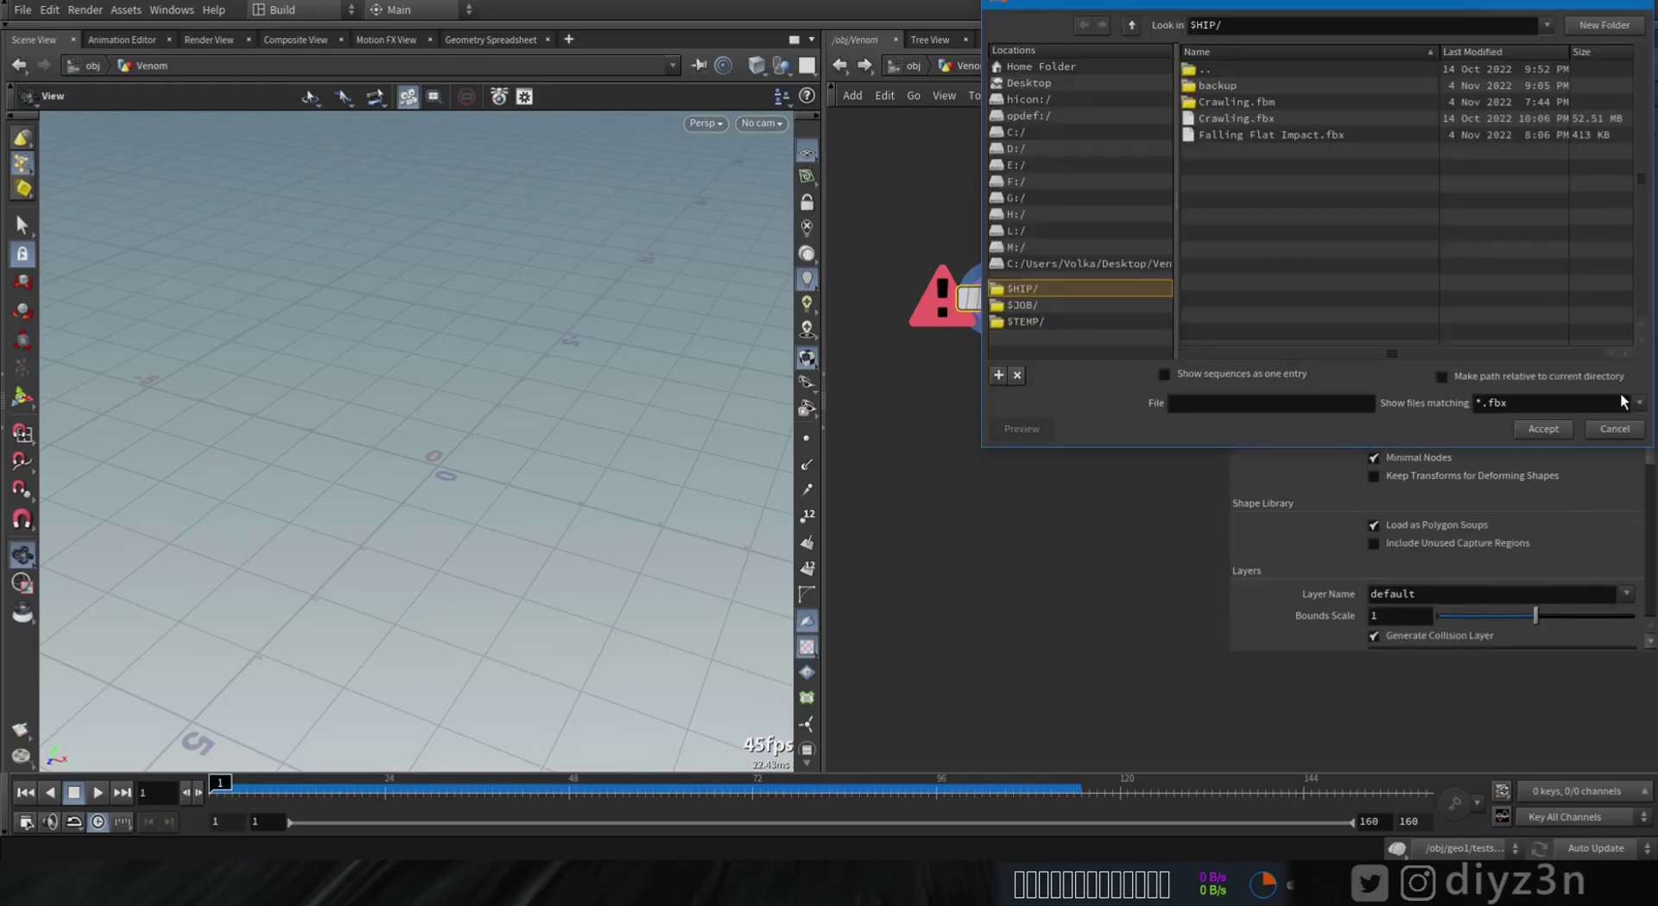
double_click(1236, 118)
right_drag(788, 379, 840, 379)
drag(547, 470, 489, 406)
Step: Add an Agent Clip node below agent1, wired to its output, and display it
middle_drag(971, 402, 937, 316)
key(Tab)
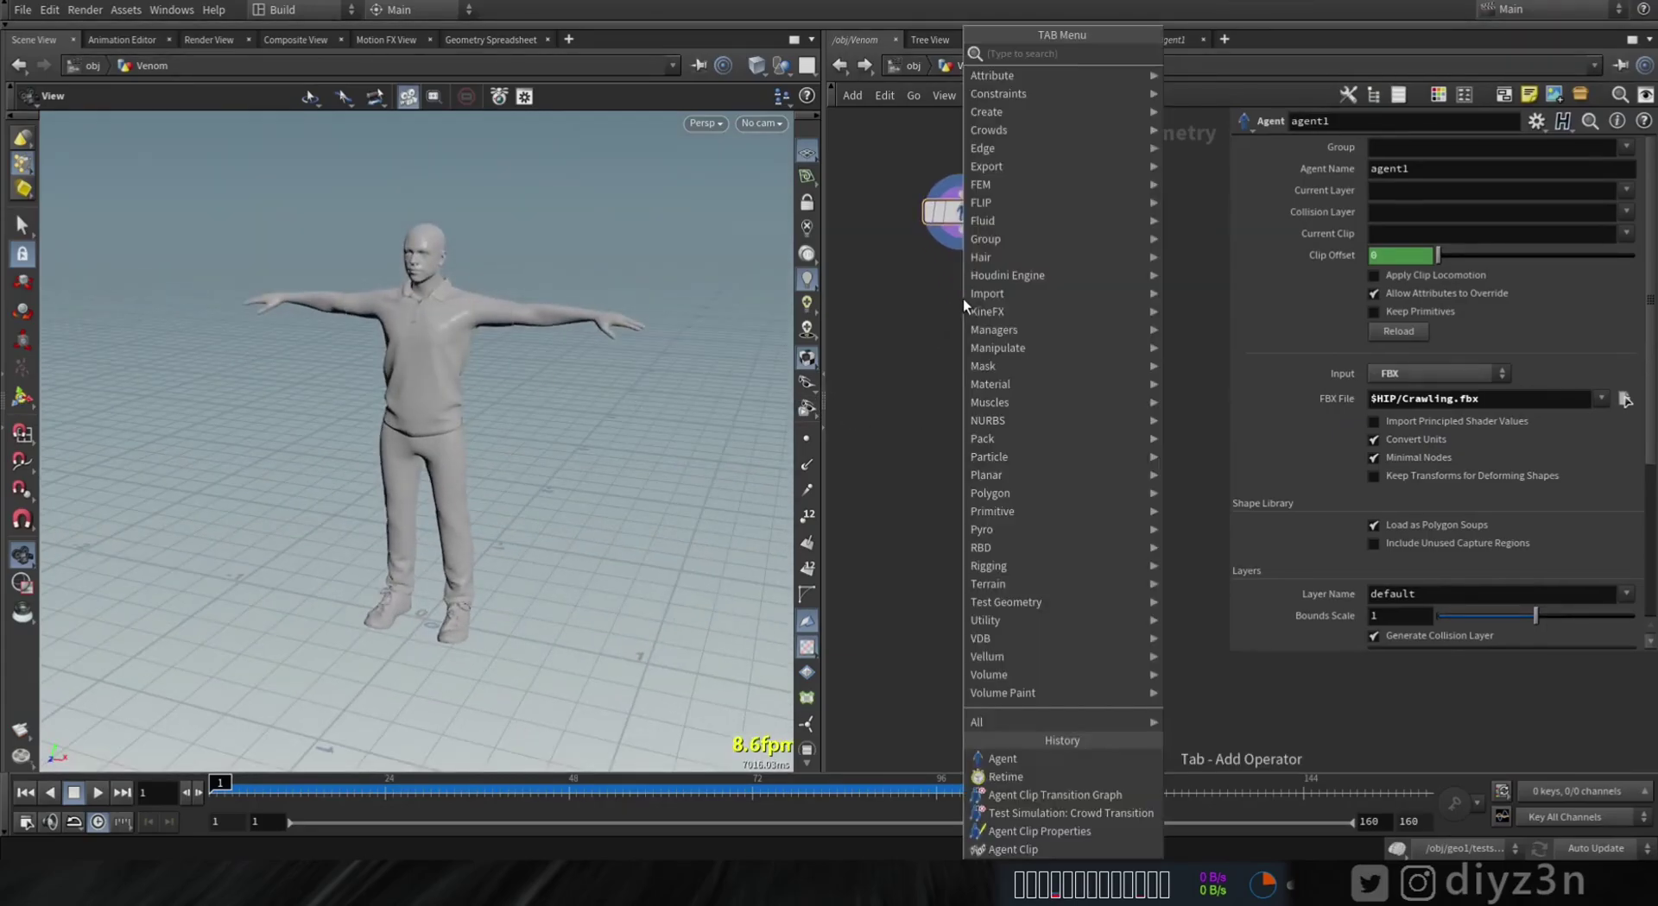
mouse_move(1038, 129)
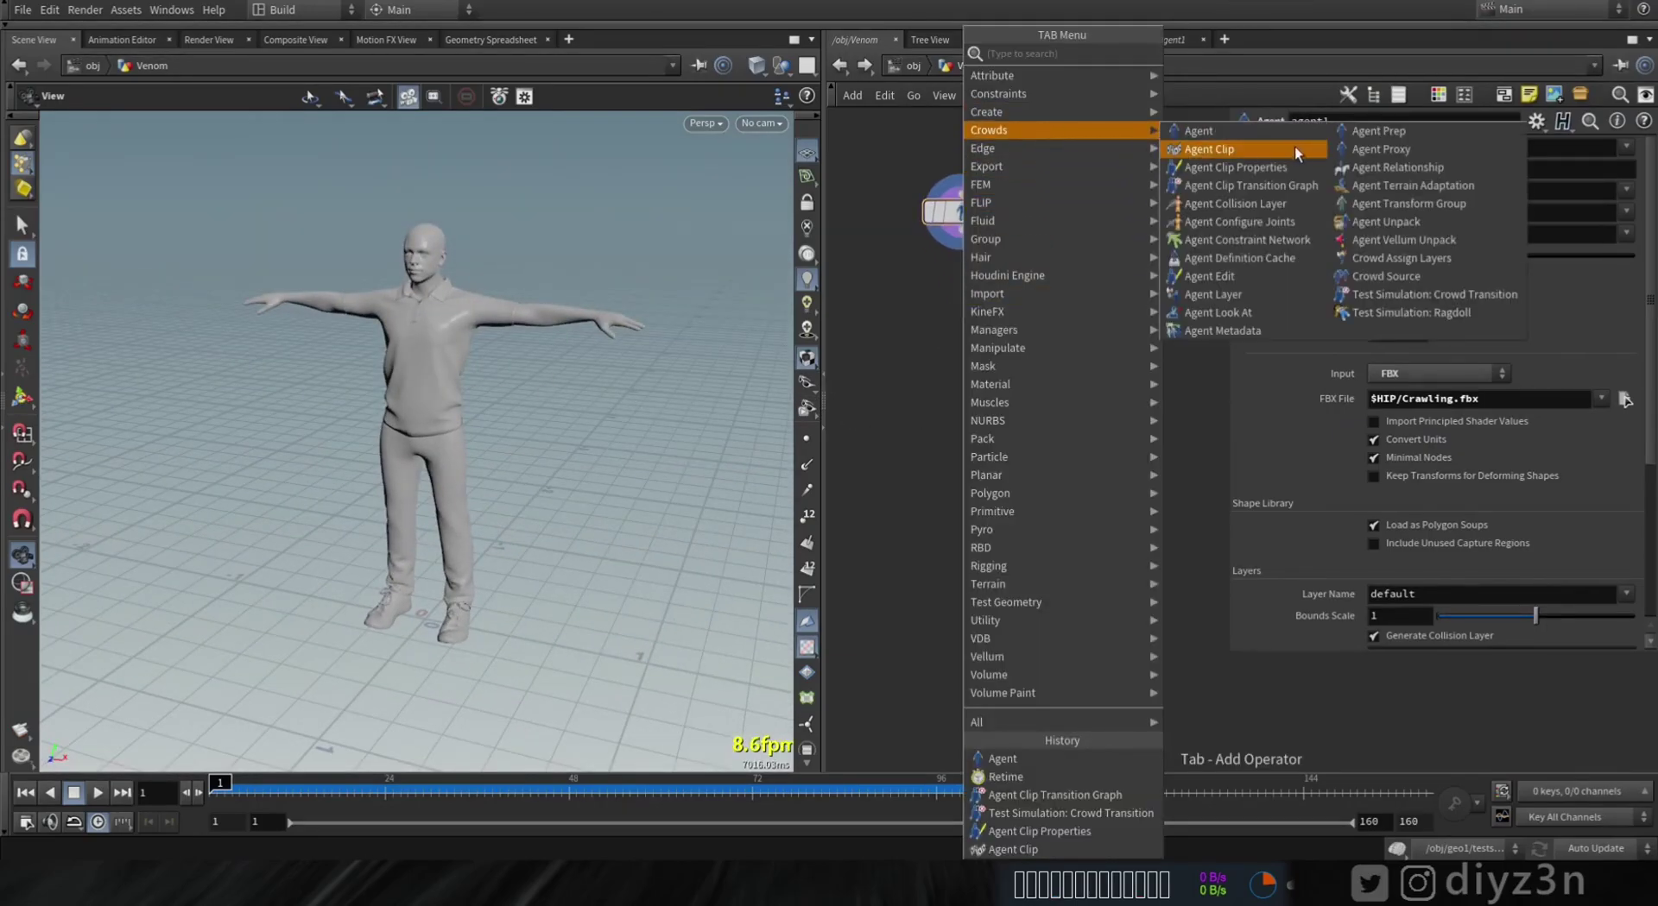
click(1246, 153)
click(956, 274)
click(1001, 249)
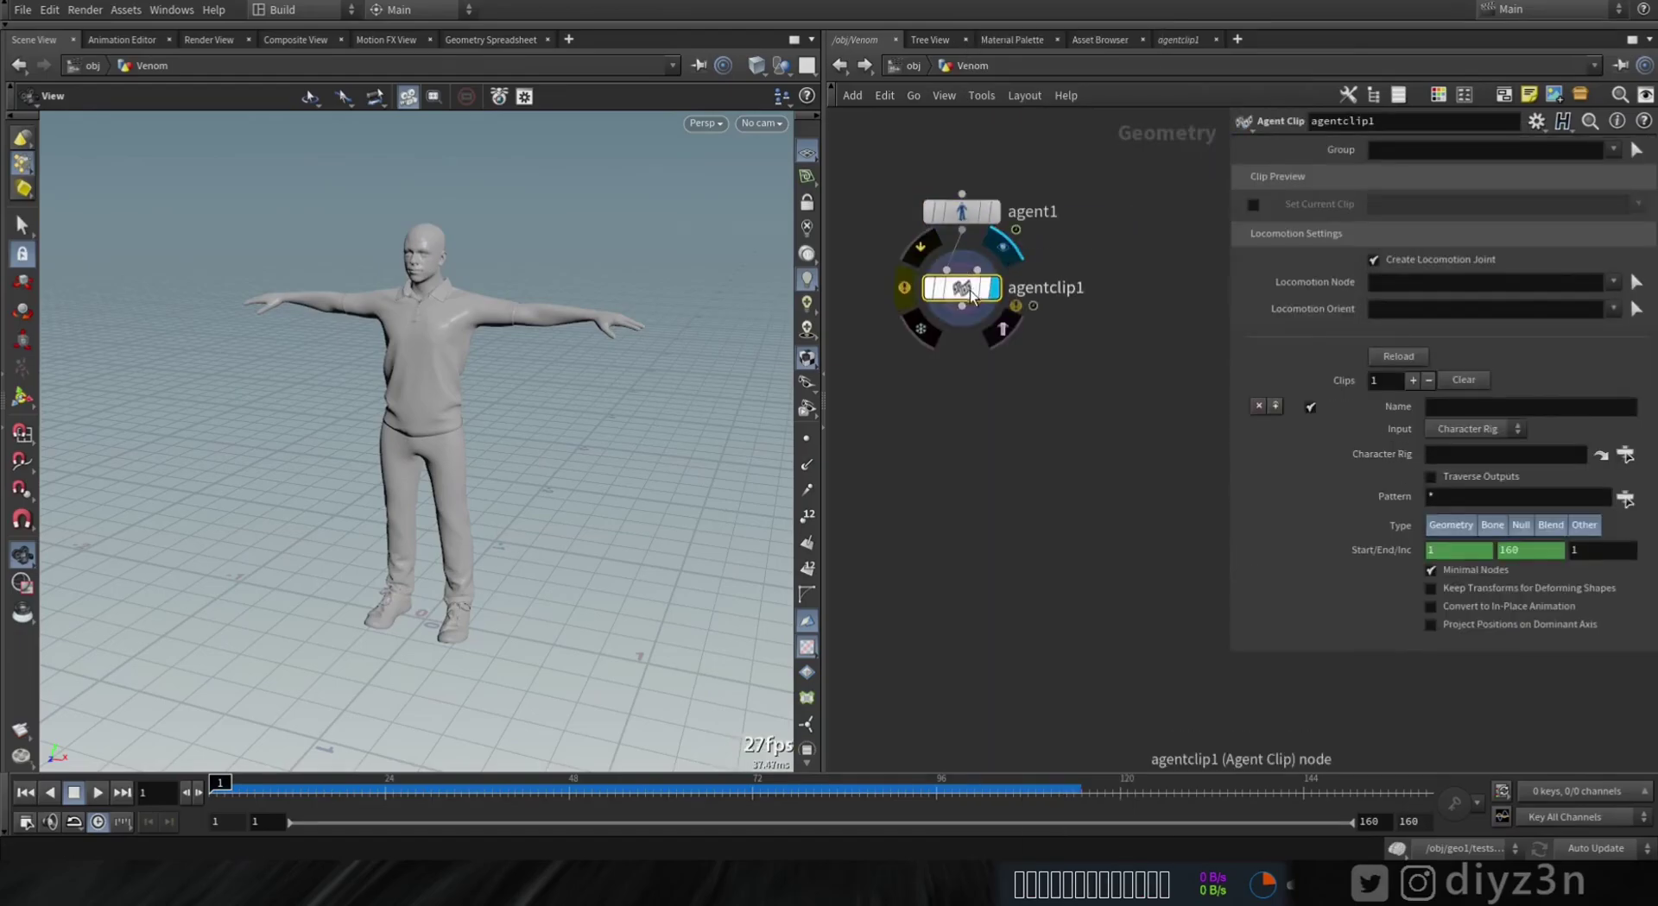
Step: Set the clip's input to FBX, load $HIP/Crawling.fbx and name the clip Crawling
click(1491, 430)
click(1497, 465)
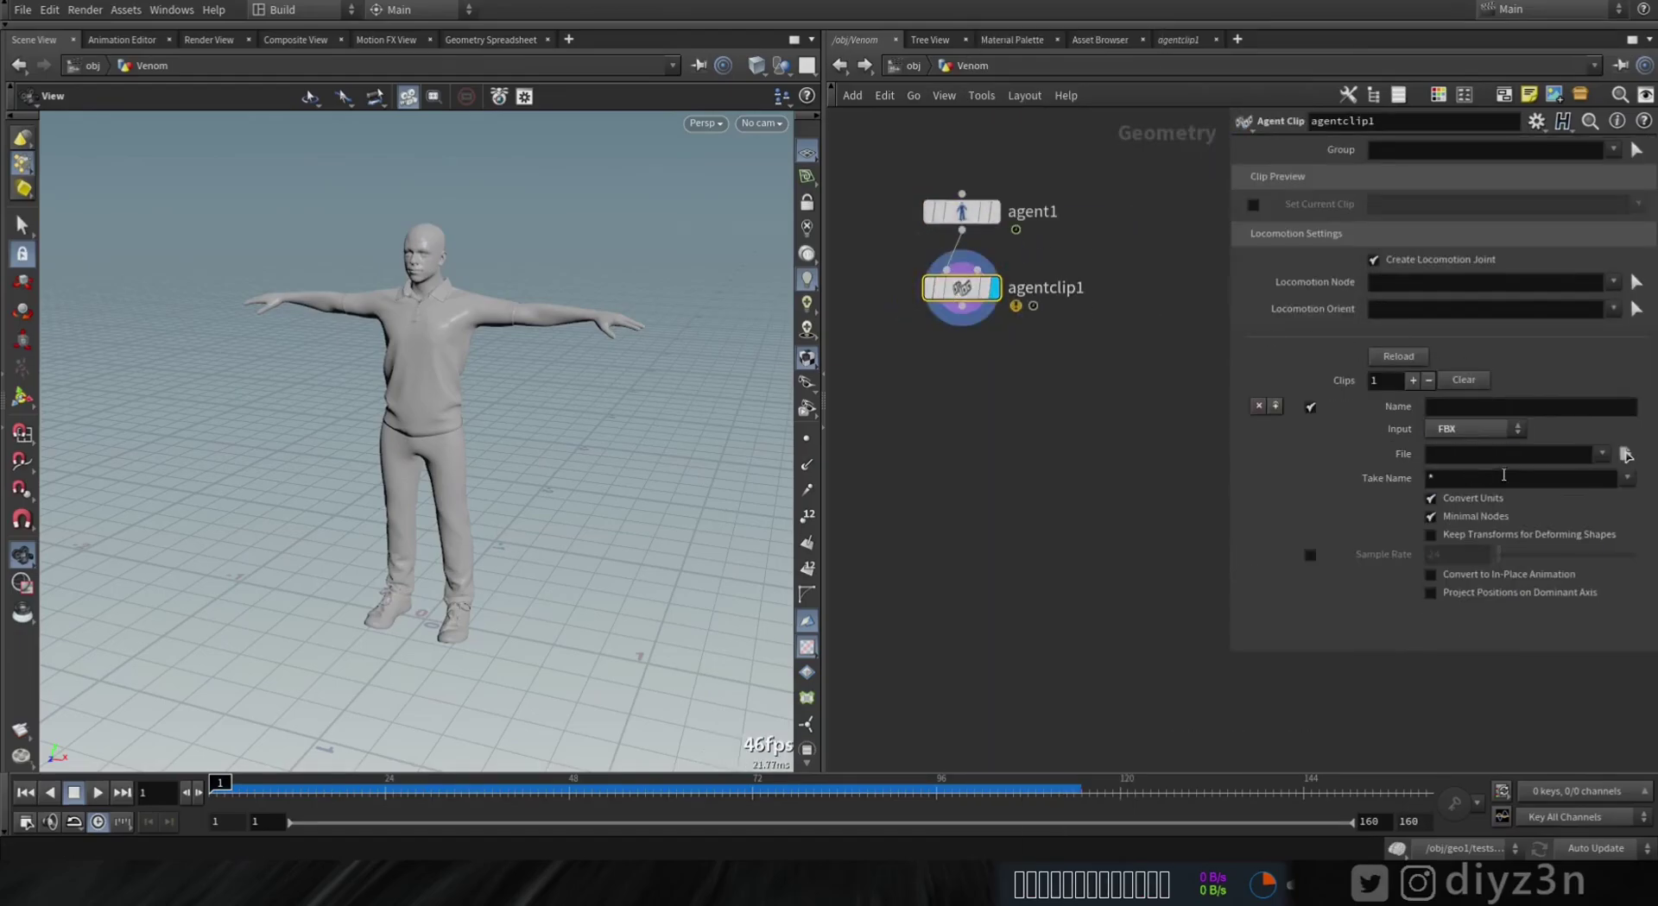
click(1625, 455)
click(1232, 121)
double_click(1232, 121)
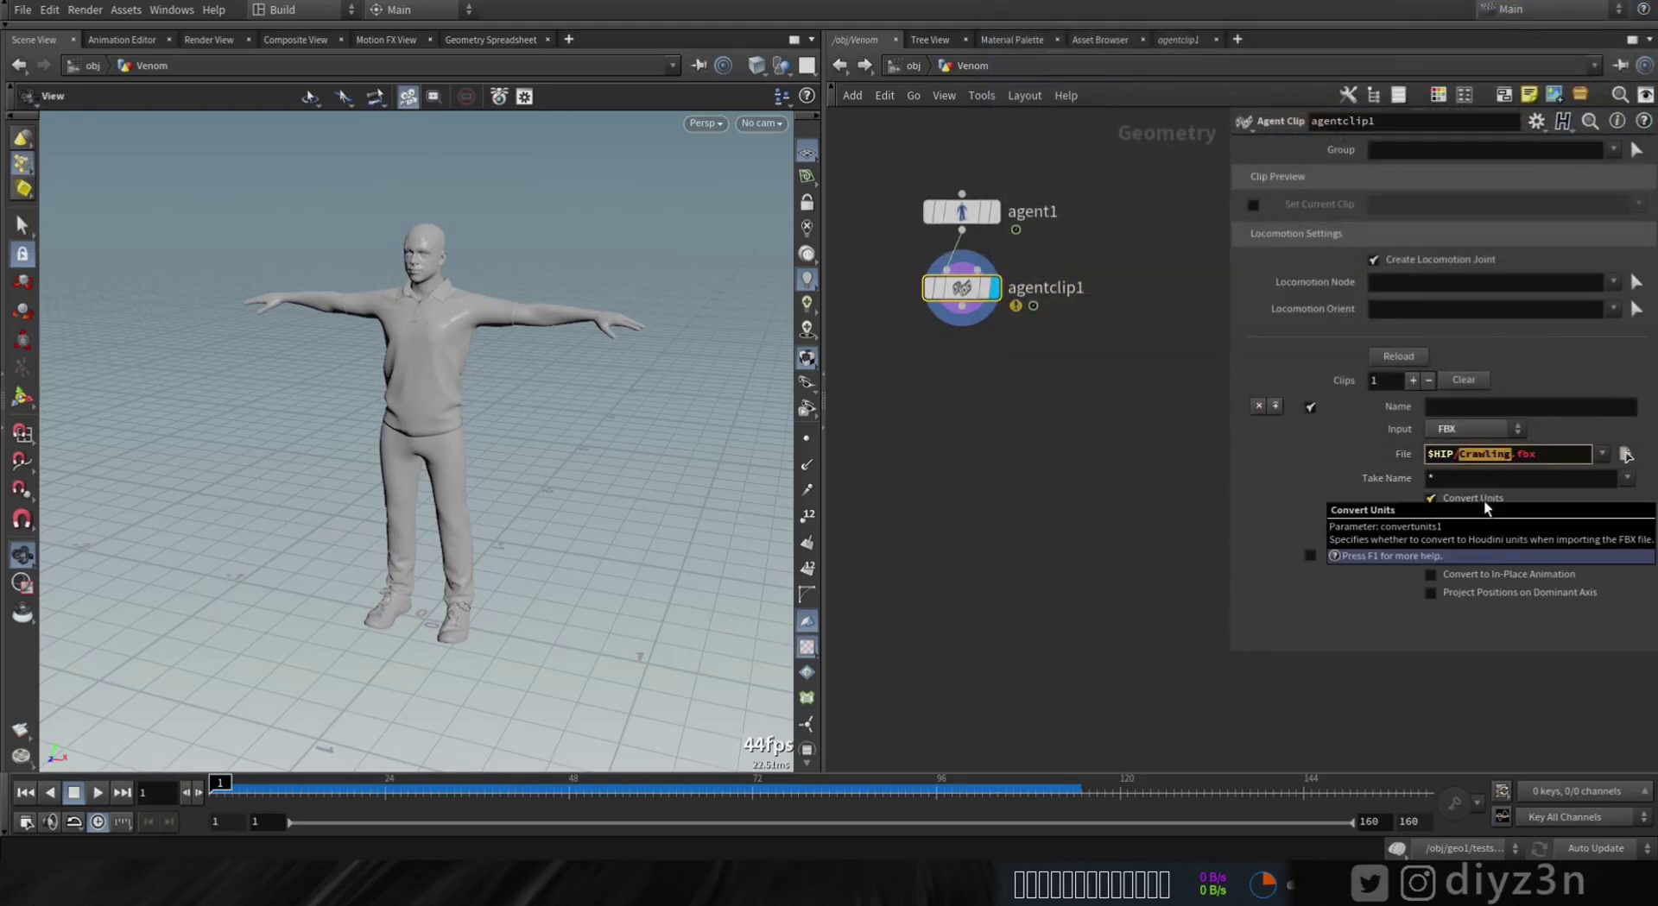
click(1474, 407)
text(Crawling)
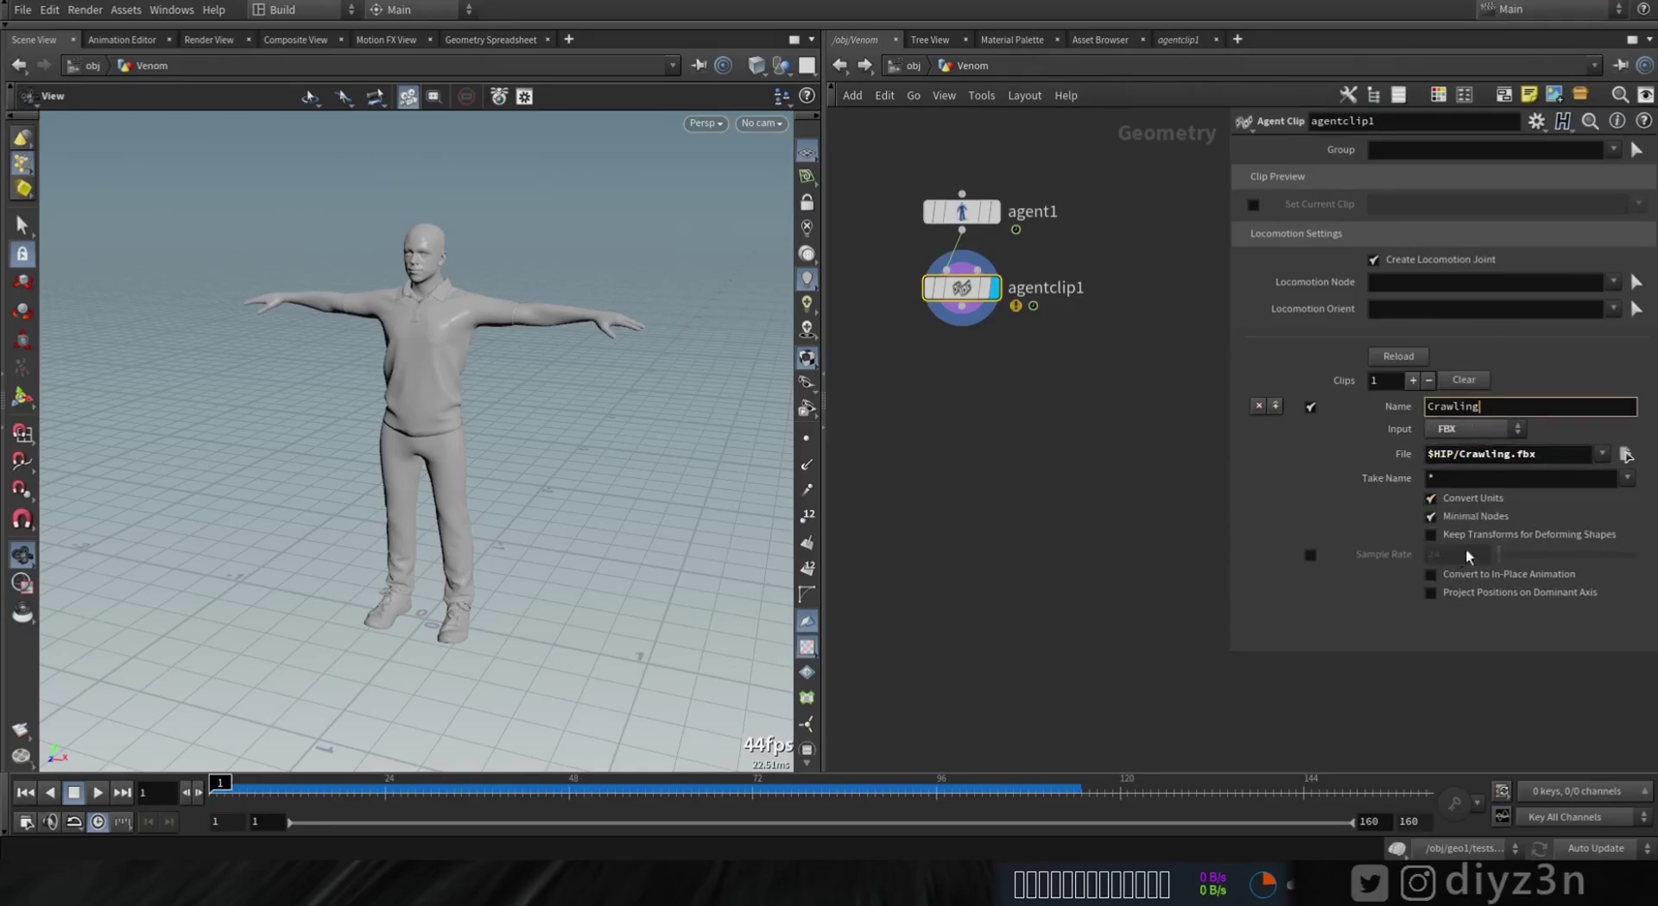
Step: Convert the Crawling clip to in-place animation, using mixamorig12_Hips as the locomotion node
click(1484, 576)
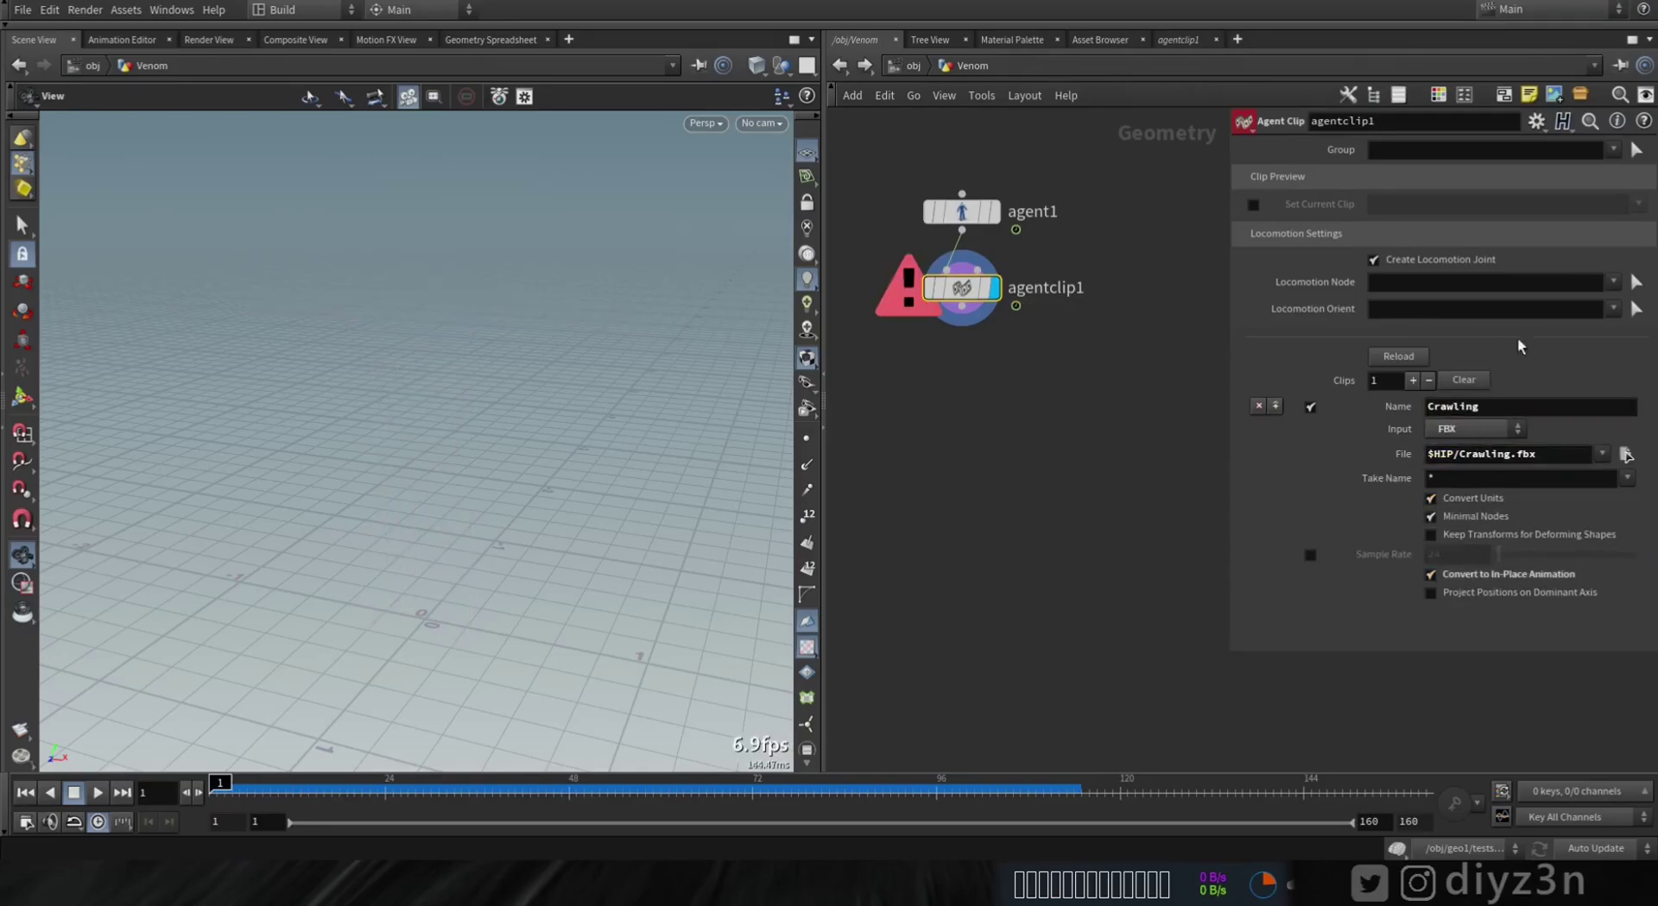
click(1611, 285)
click(1502, 324)
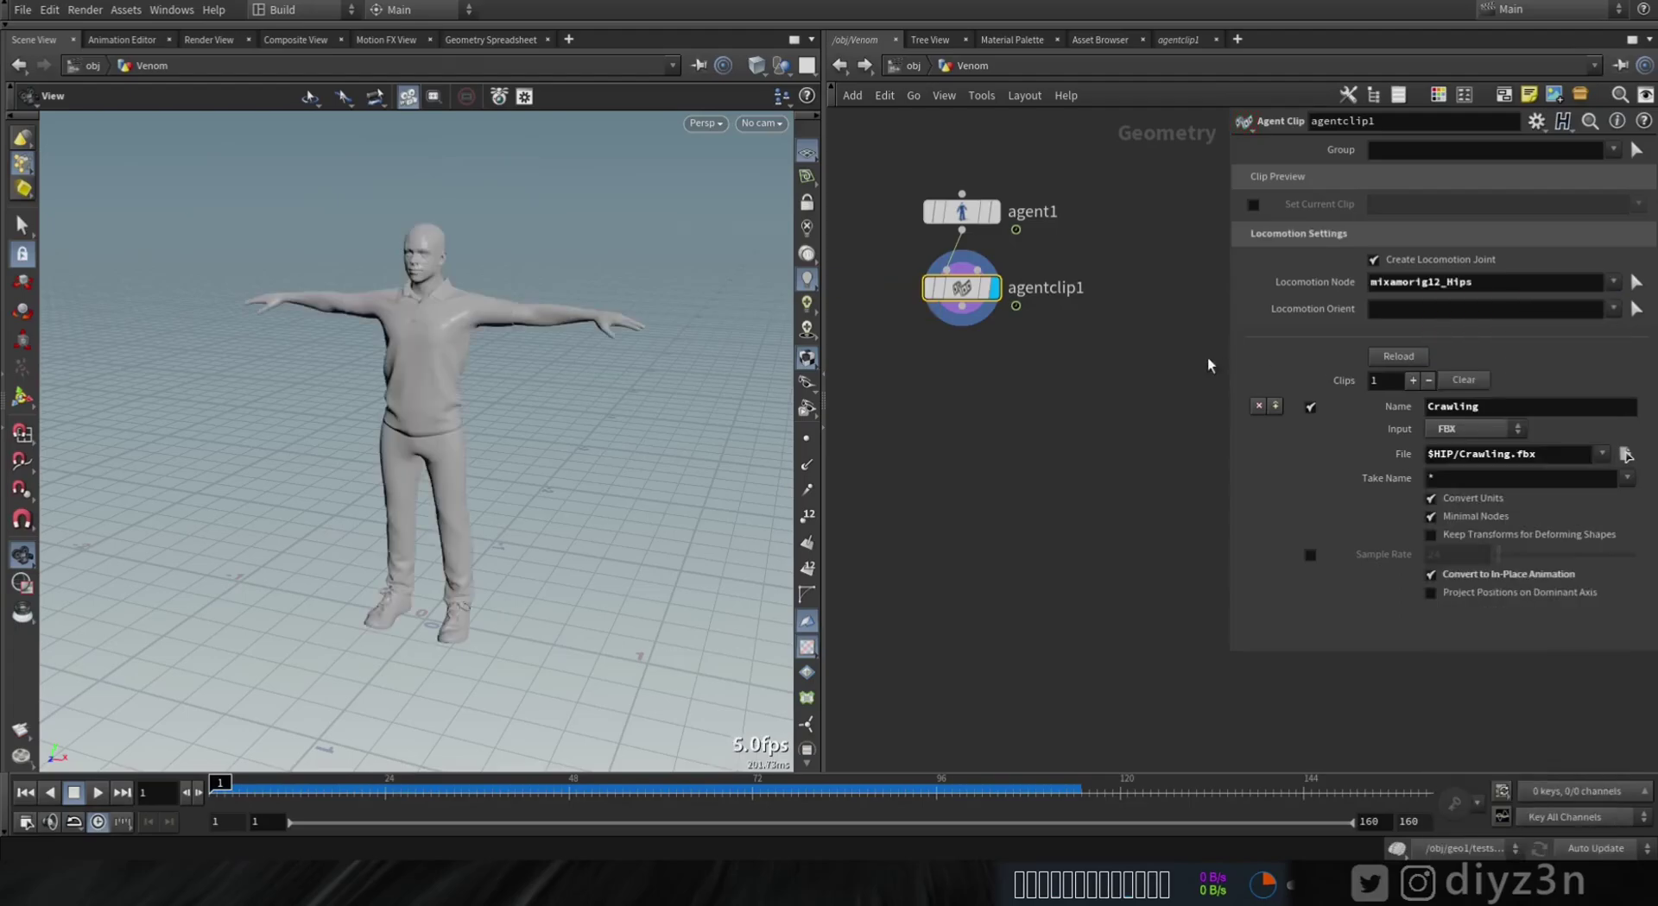
Step: Enable Set Current Clip, choose Crawling and scrub the timeline to preview the animation
click(1252, 206)
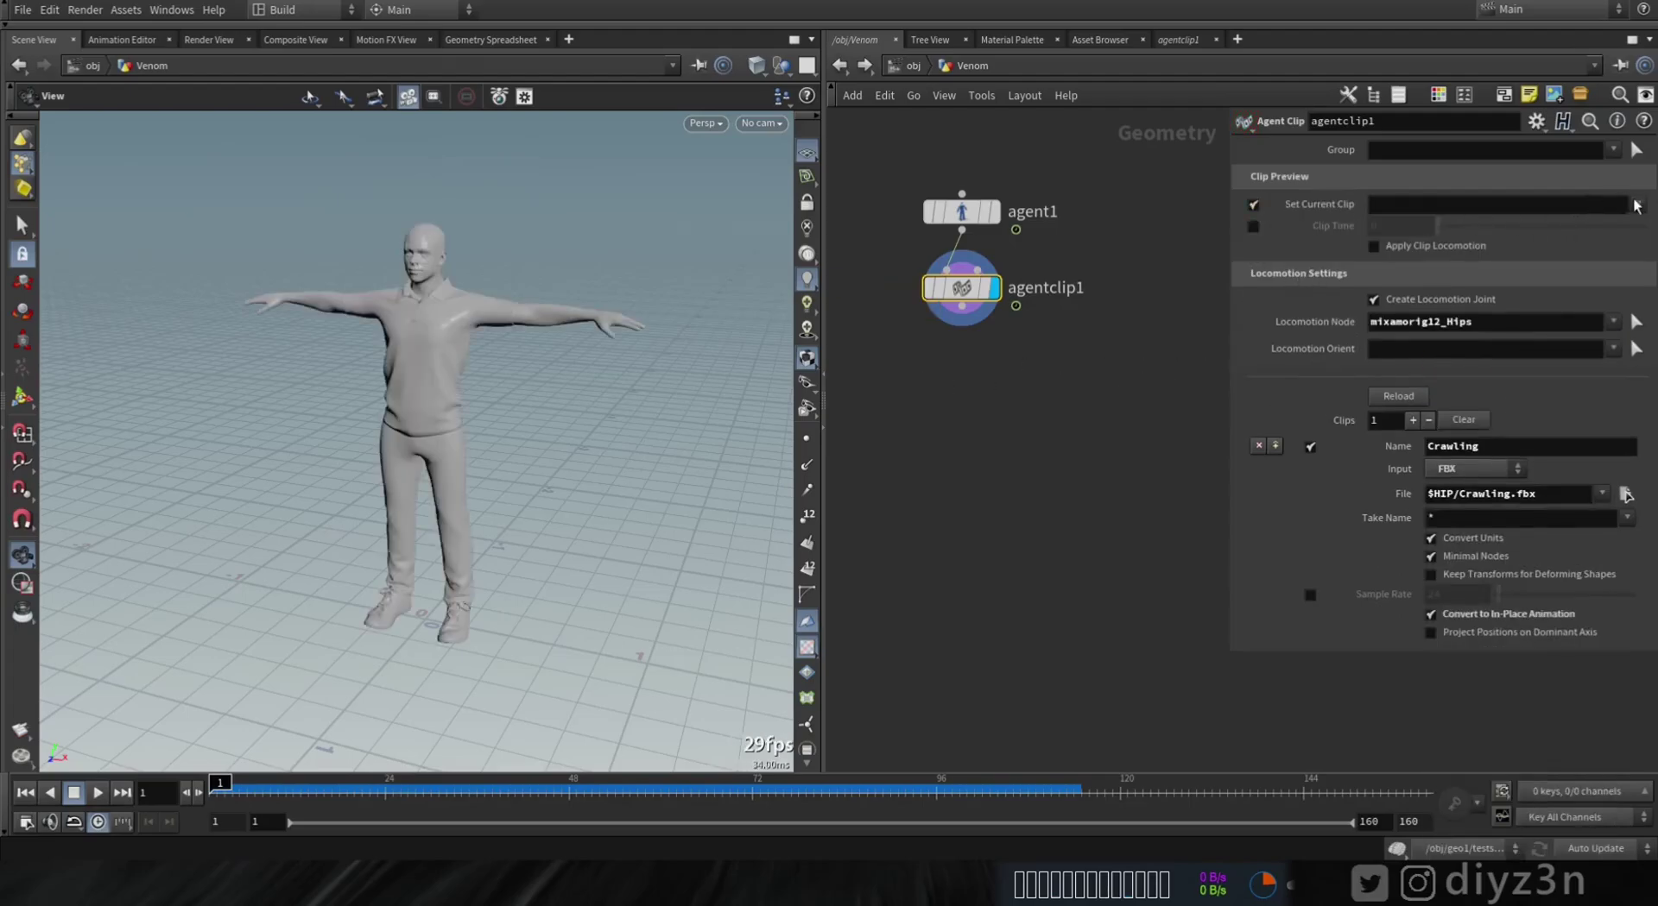
click(1625, 226)
mouse_move(222, 789)
mouse_down()
mouse_move(1387, 789)
mouse_move(212, 789)
mouse_up()
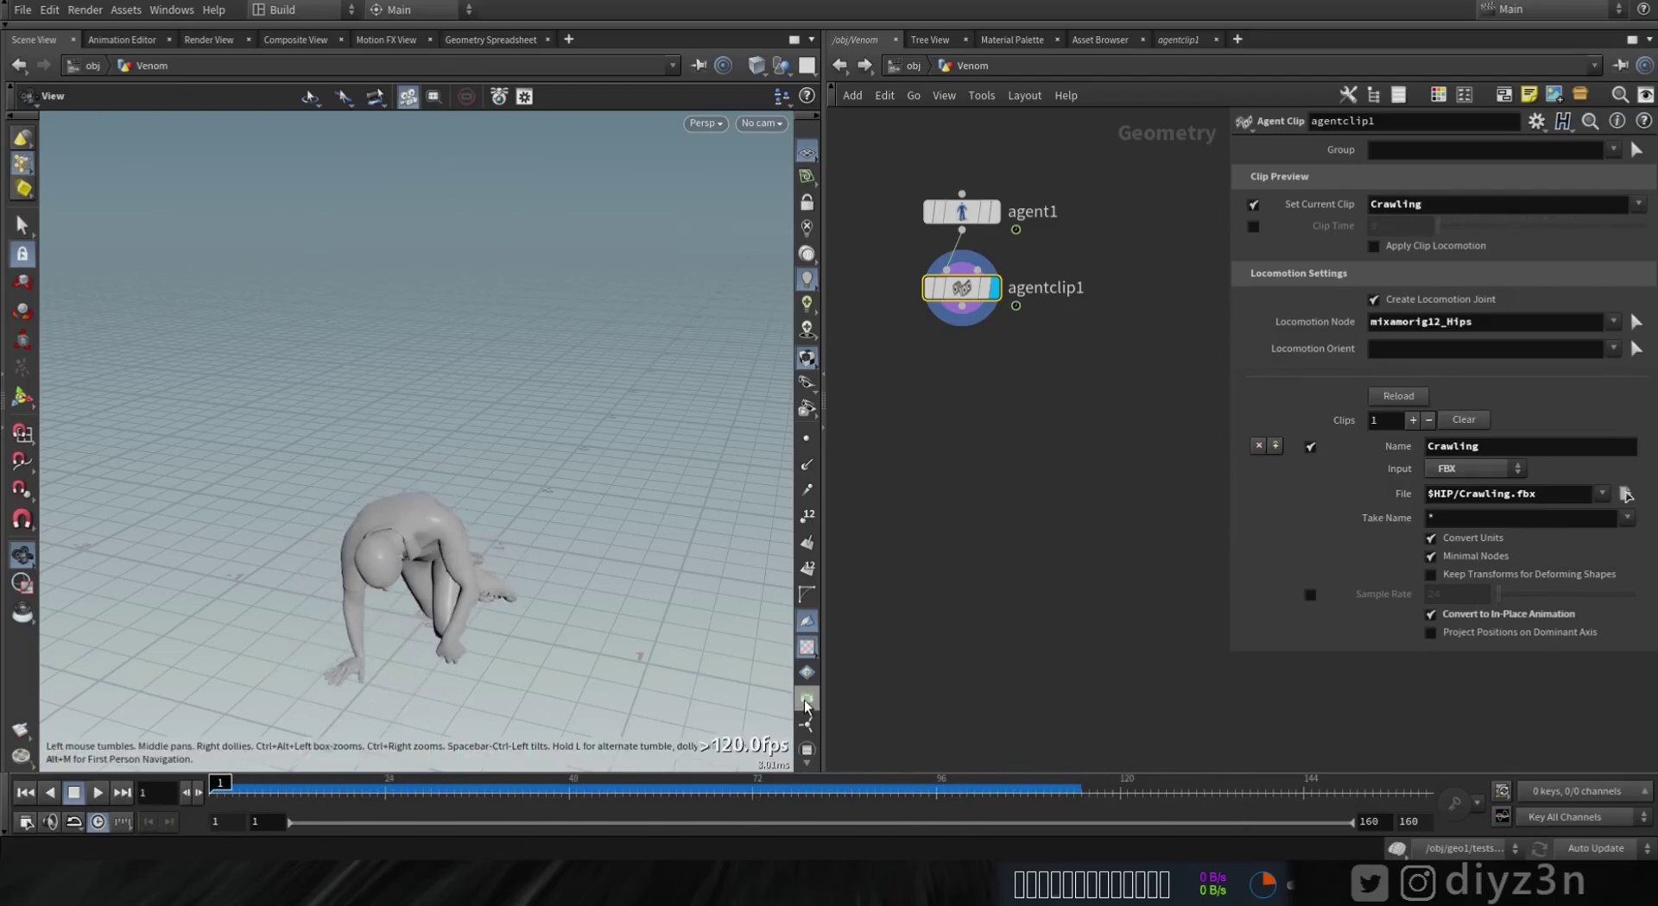
Step: Enable Apply Clip Locomotion and scrub the timeline to check the agent's crawling movement
click(1374, 246)
click(317, 787)
drag(318, 787, 213, 786)
mouse_move(396, 659)
mouse_down()
mouse_move(463, 488)
mouse_move(337, 466)
mouse_up()
right_drag(336, 466, 223, 479)
mouse_move(222, 783)
mouse_down()
mouse_move(1040, 786)
mouse_move(215, 803)
mouse_up()
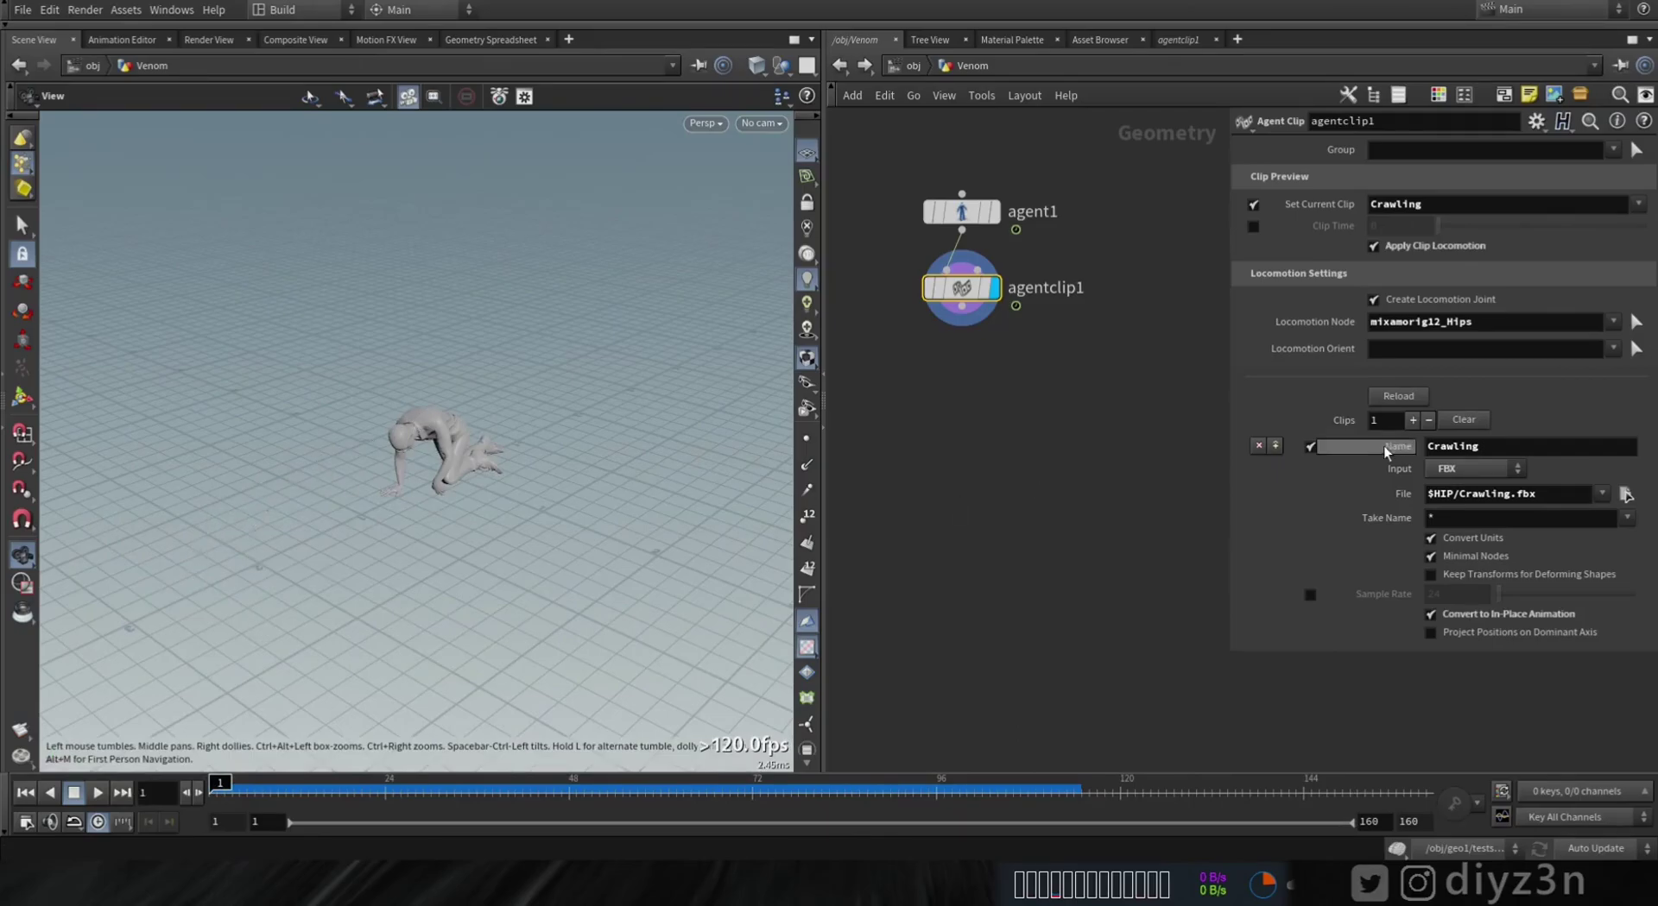
Step: Add a second clip with FBX input and load the Falling Flat Impact.fbx file from $HIP
click(1412, 419)
scroll(1421, 427, down, 3)
click(1484, 444)
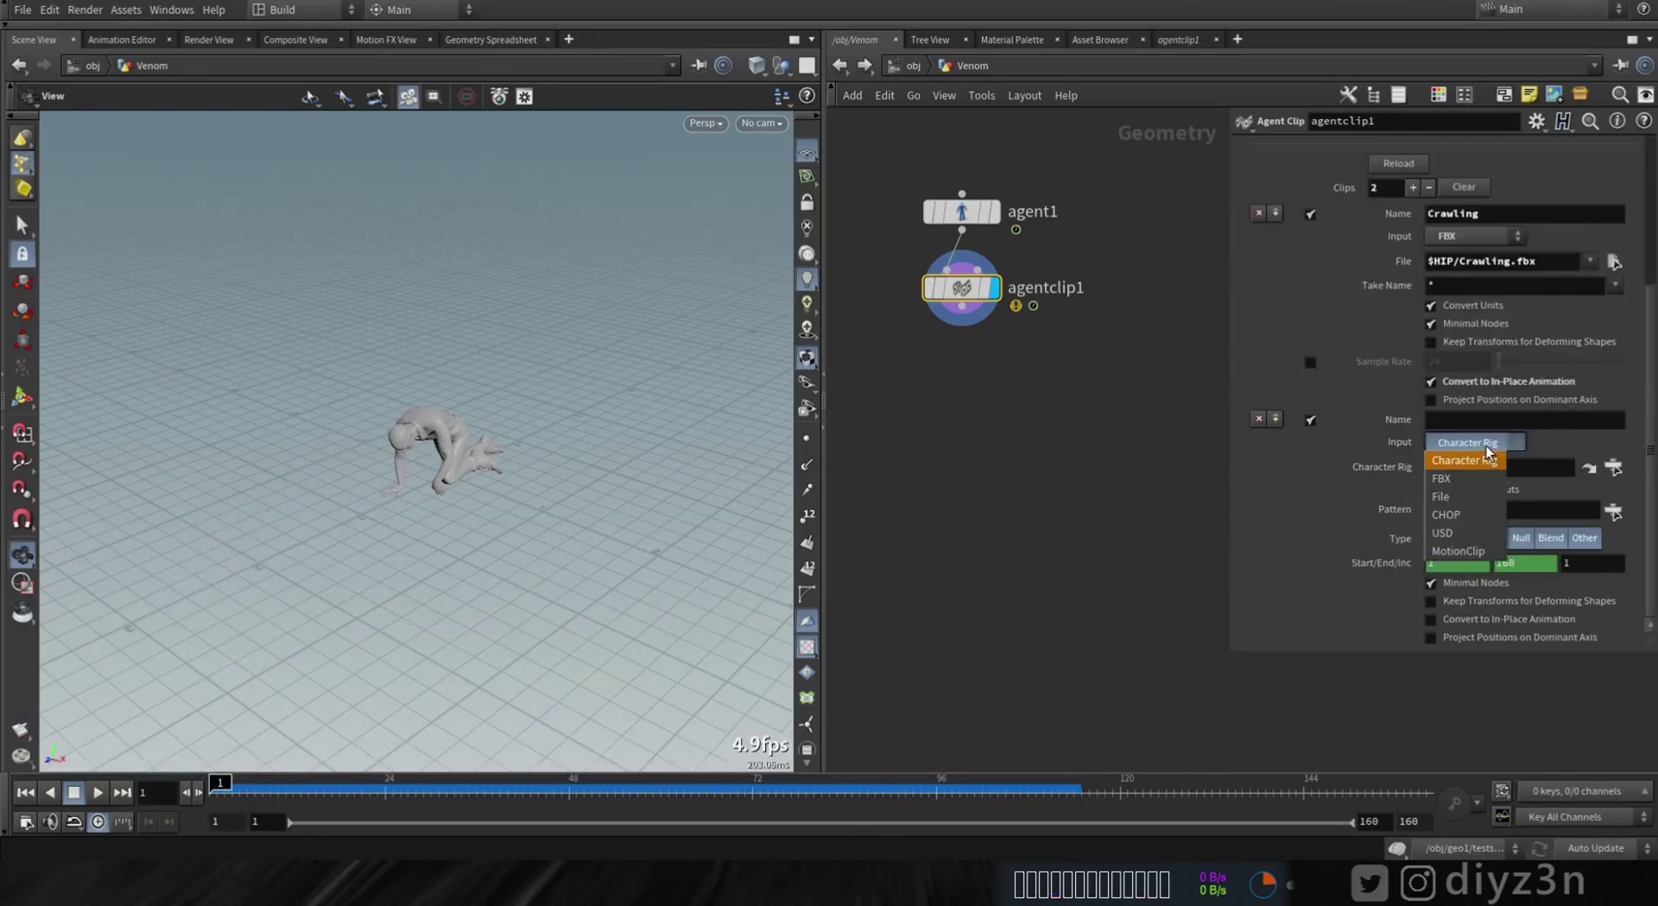
click(1457, 480)
click(1613, 501)
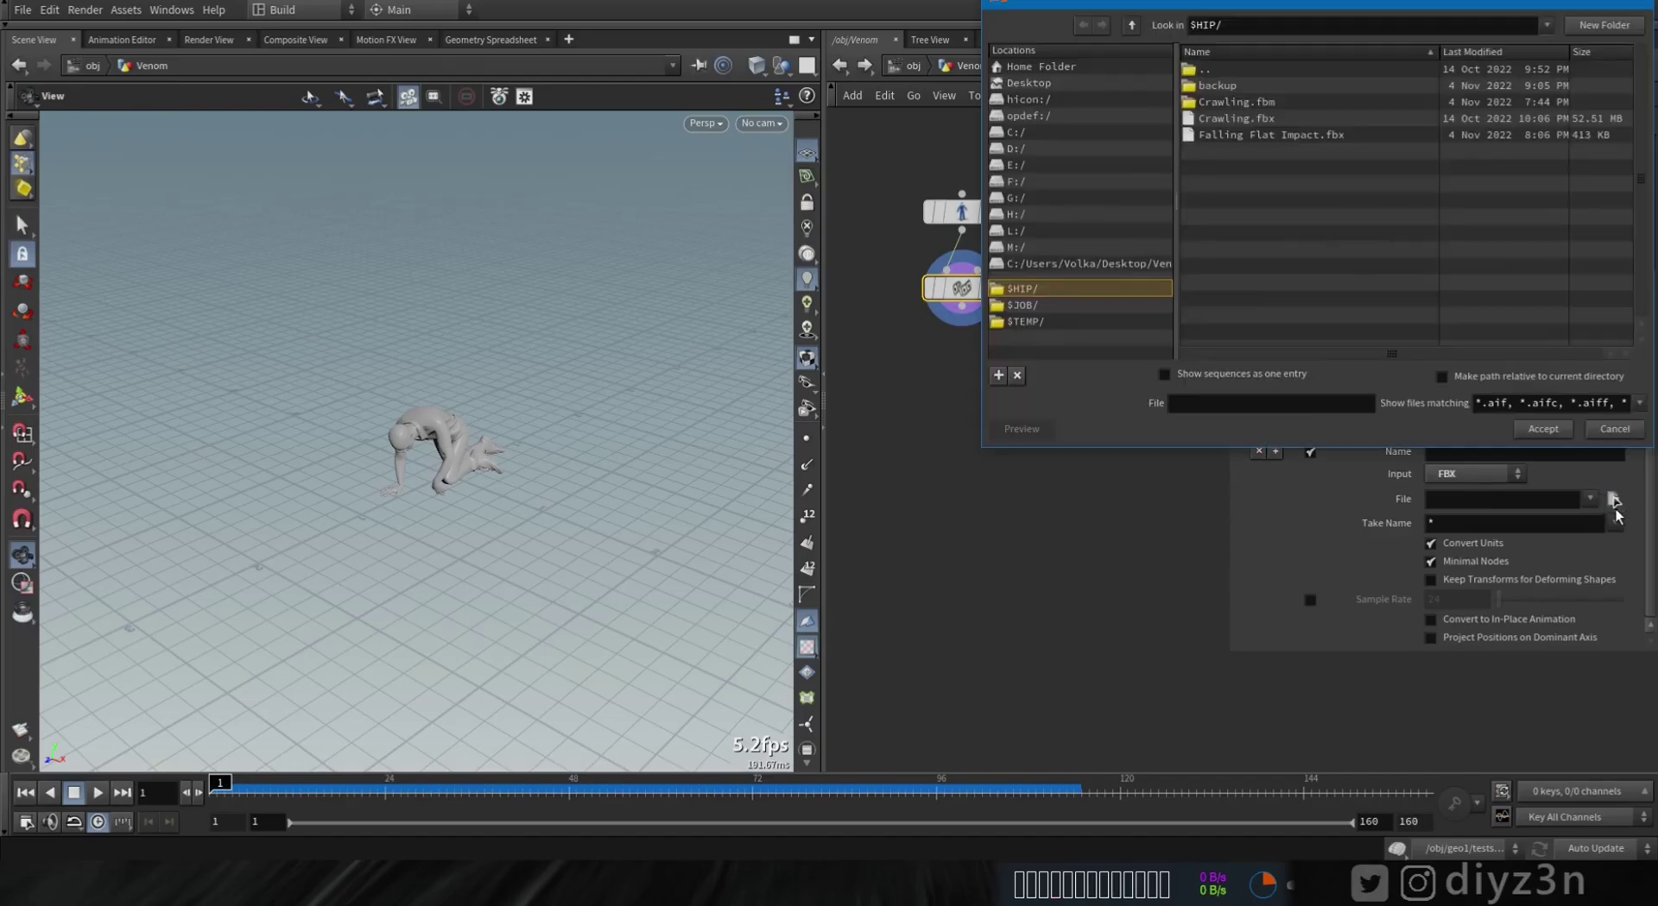
double_click(1261, 135)
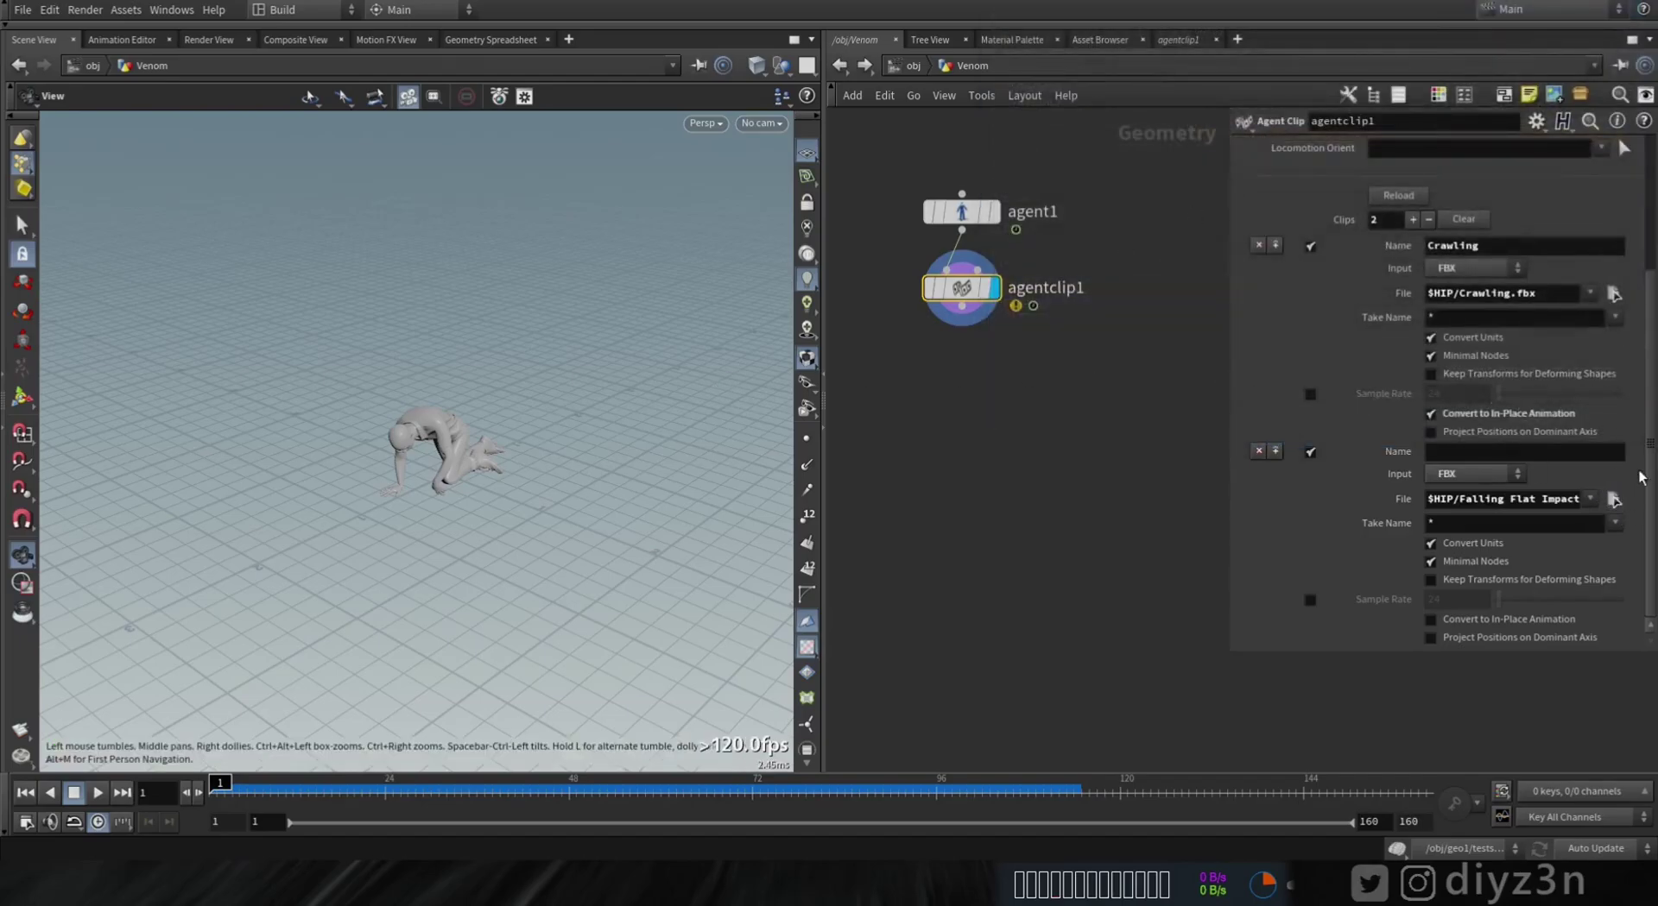
Step: Name the second clip Falling and convert it to in-place animation
scroll(1464, 620, up, 5)
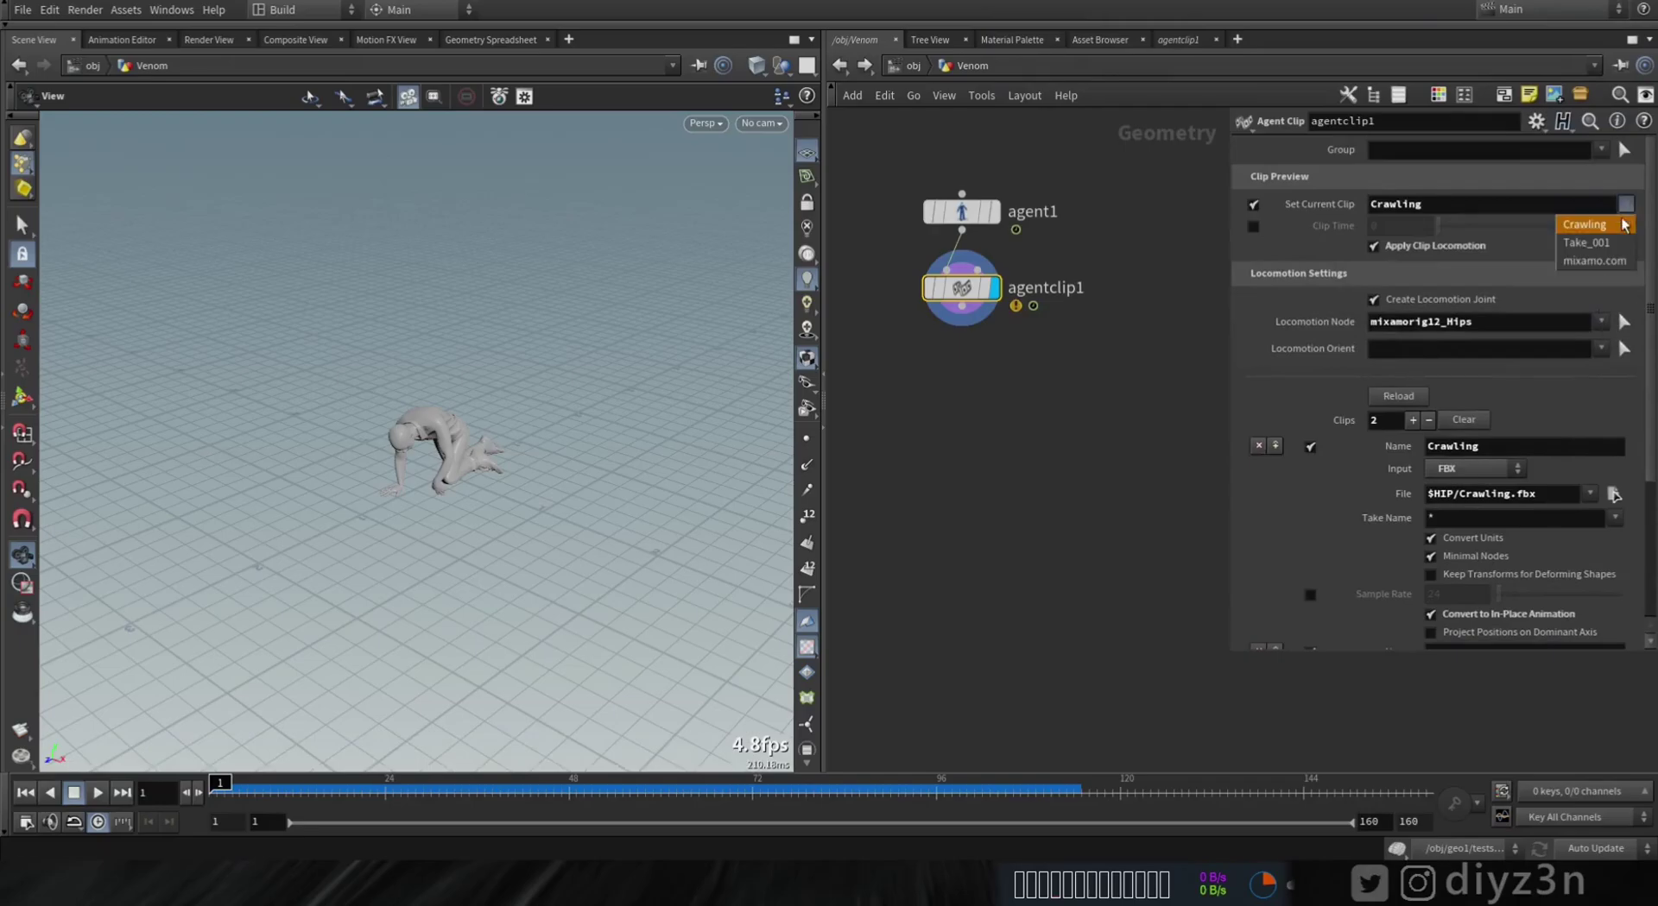
scroll(1463, 454, down, 5)
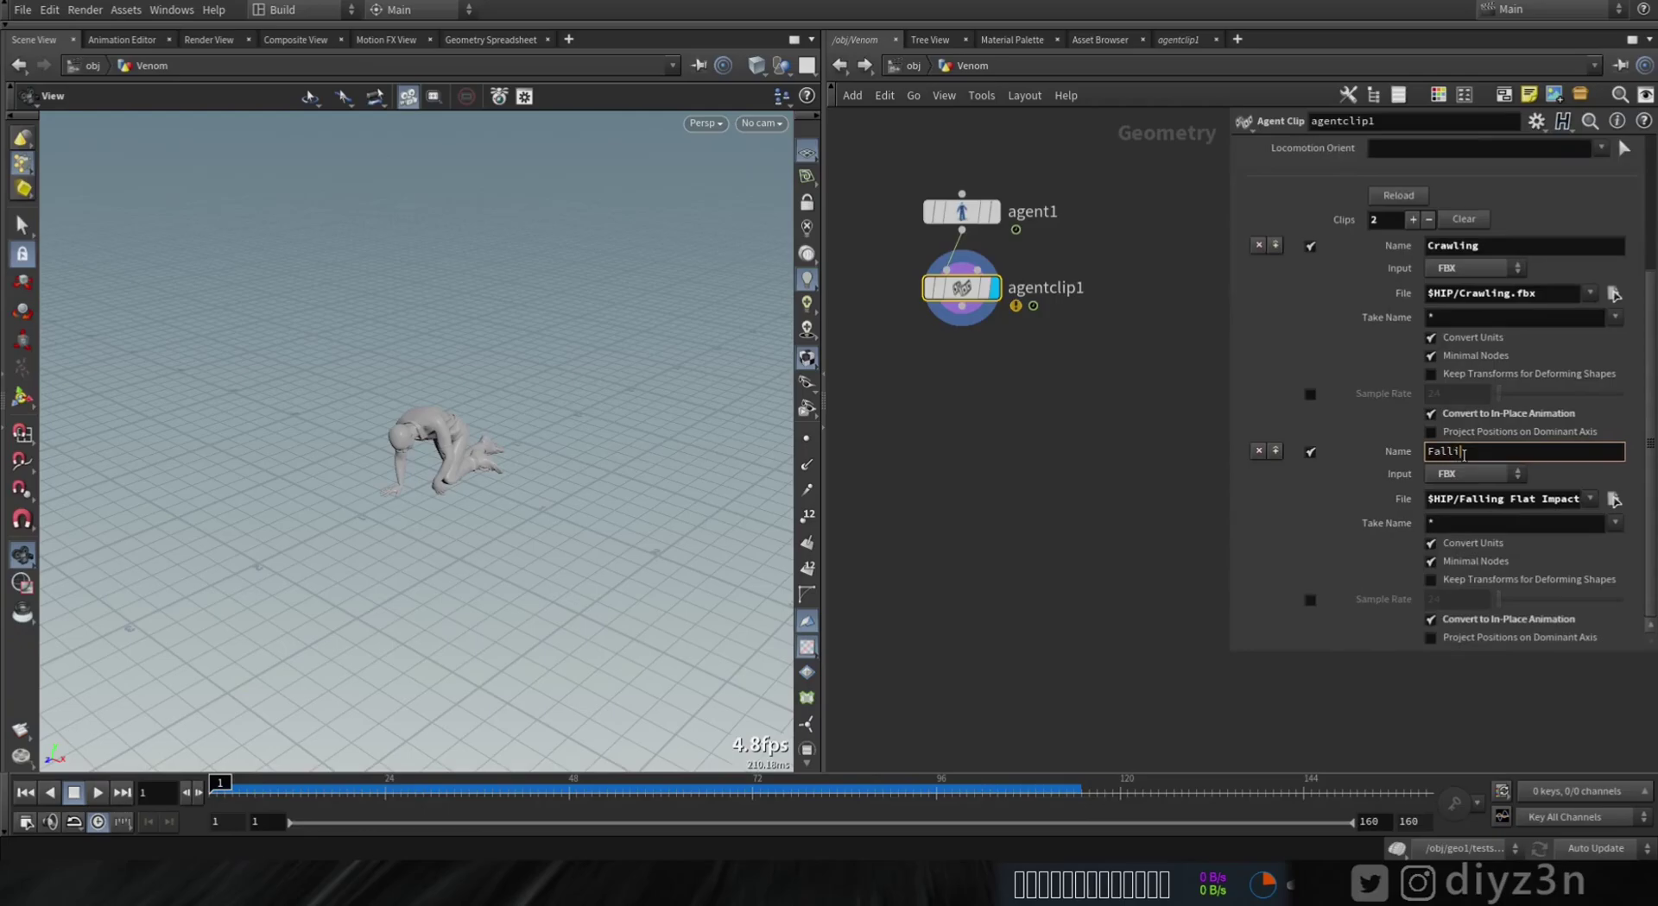
scroll(1634, 318, up, 3)
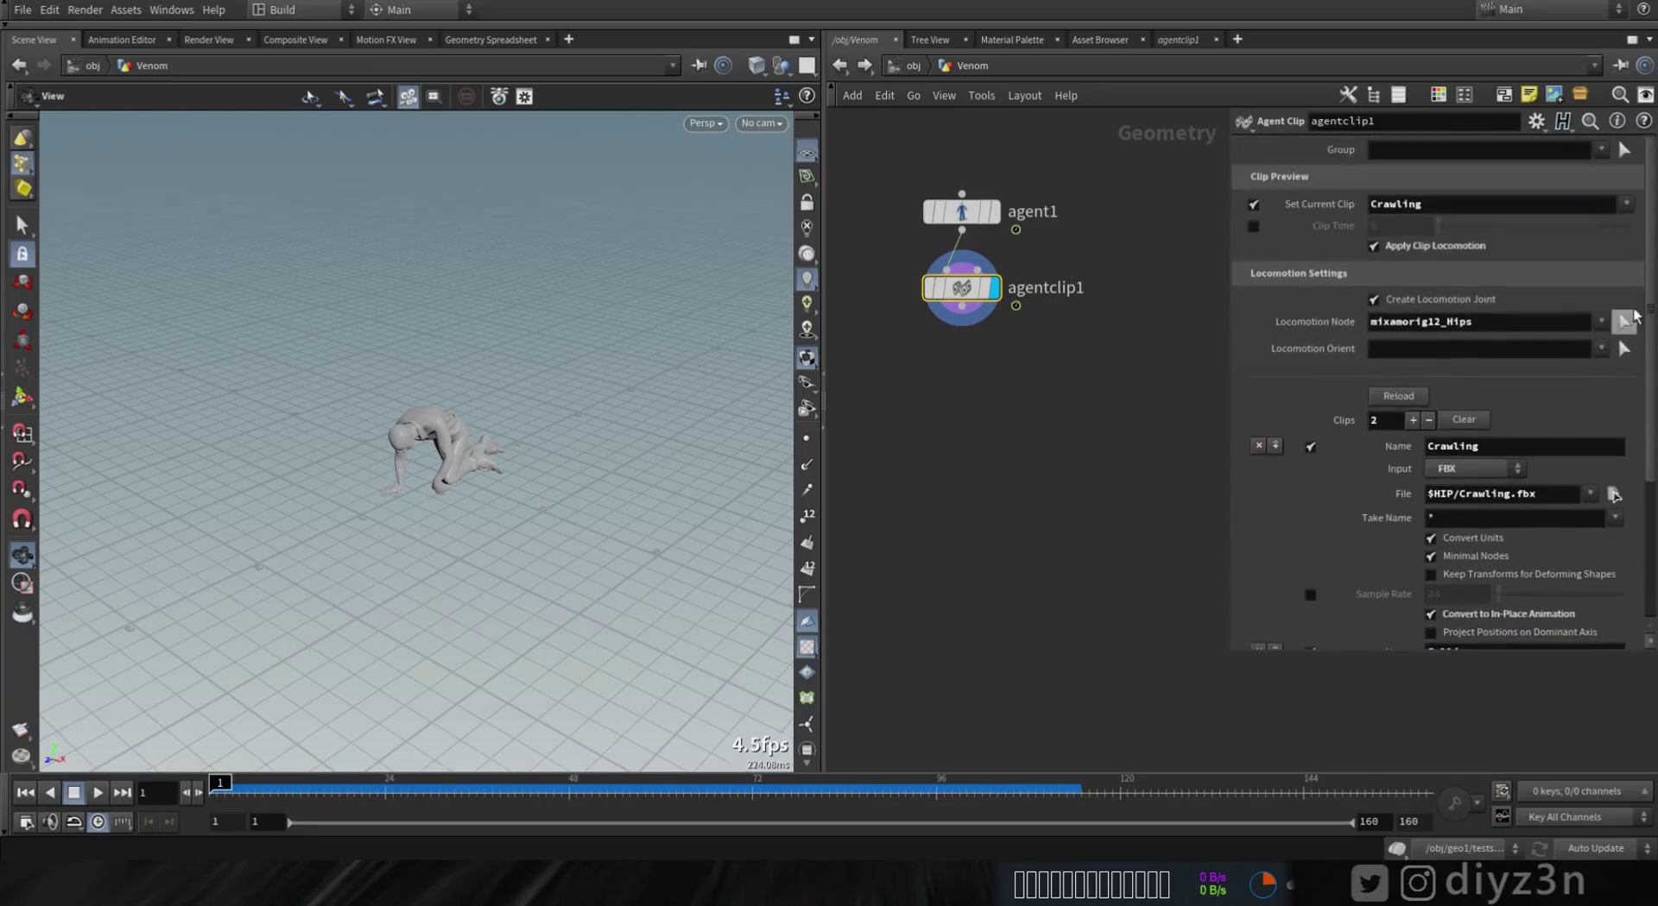
Step: Preview the Falling clip along the timeline and return the current clip to Crawling
click(1627, 203)
click(1583, 242)
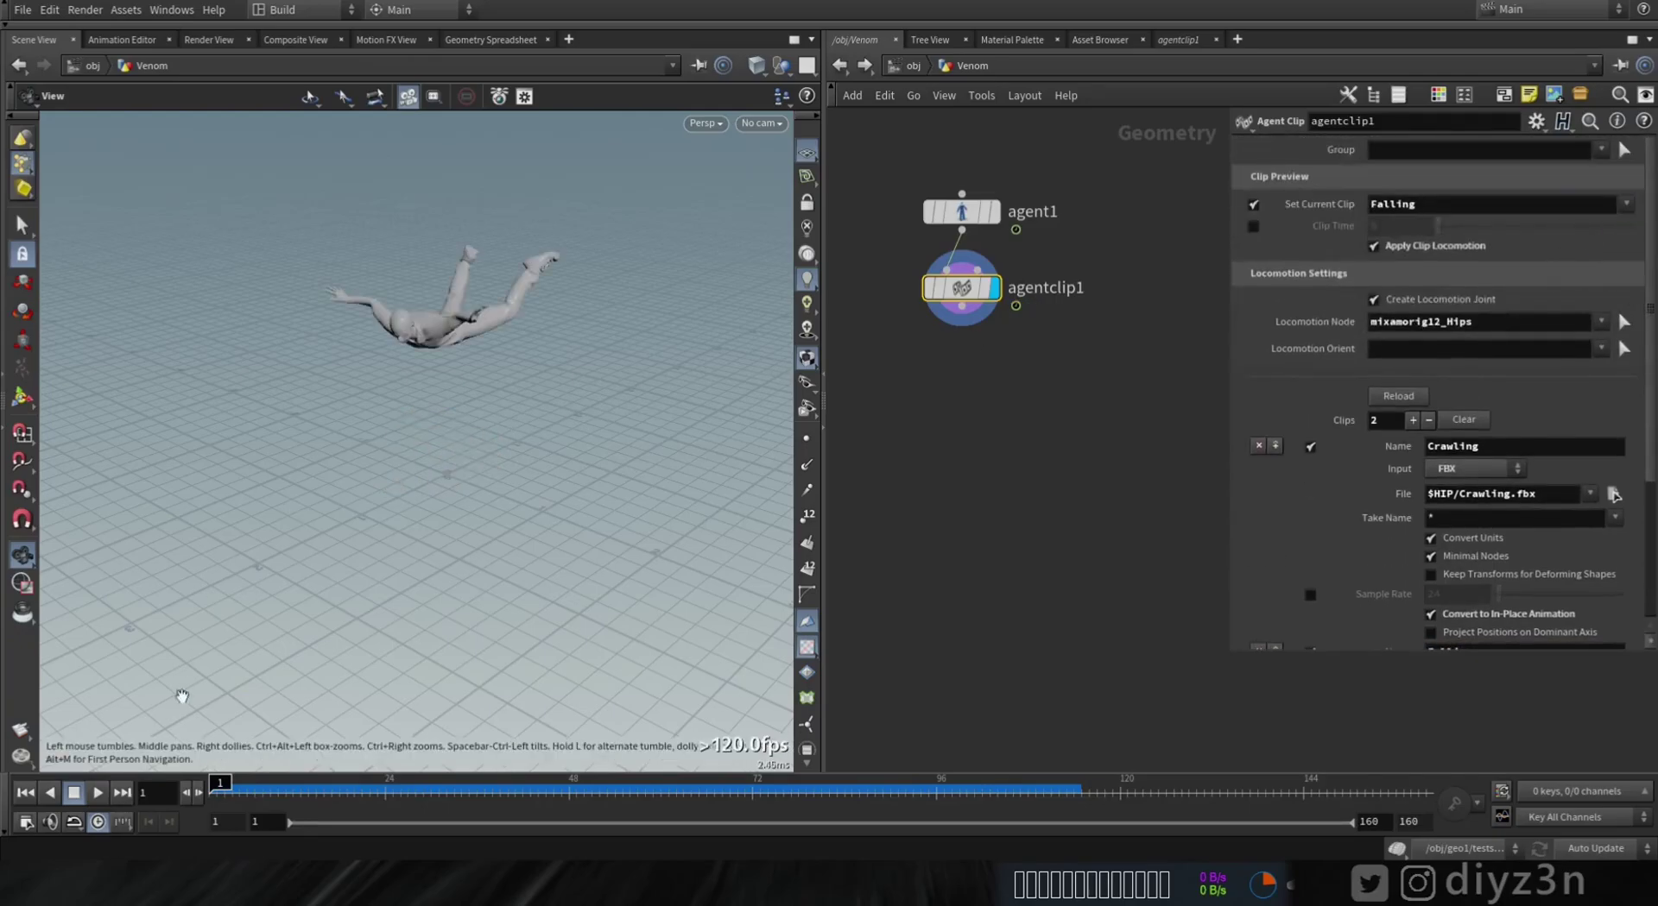
drag(222, 787, 98, 822)
click(1628, 207)
click(1588, 230)
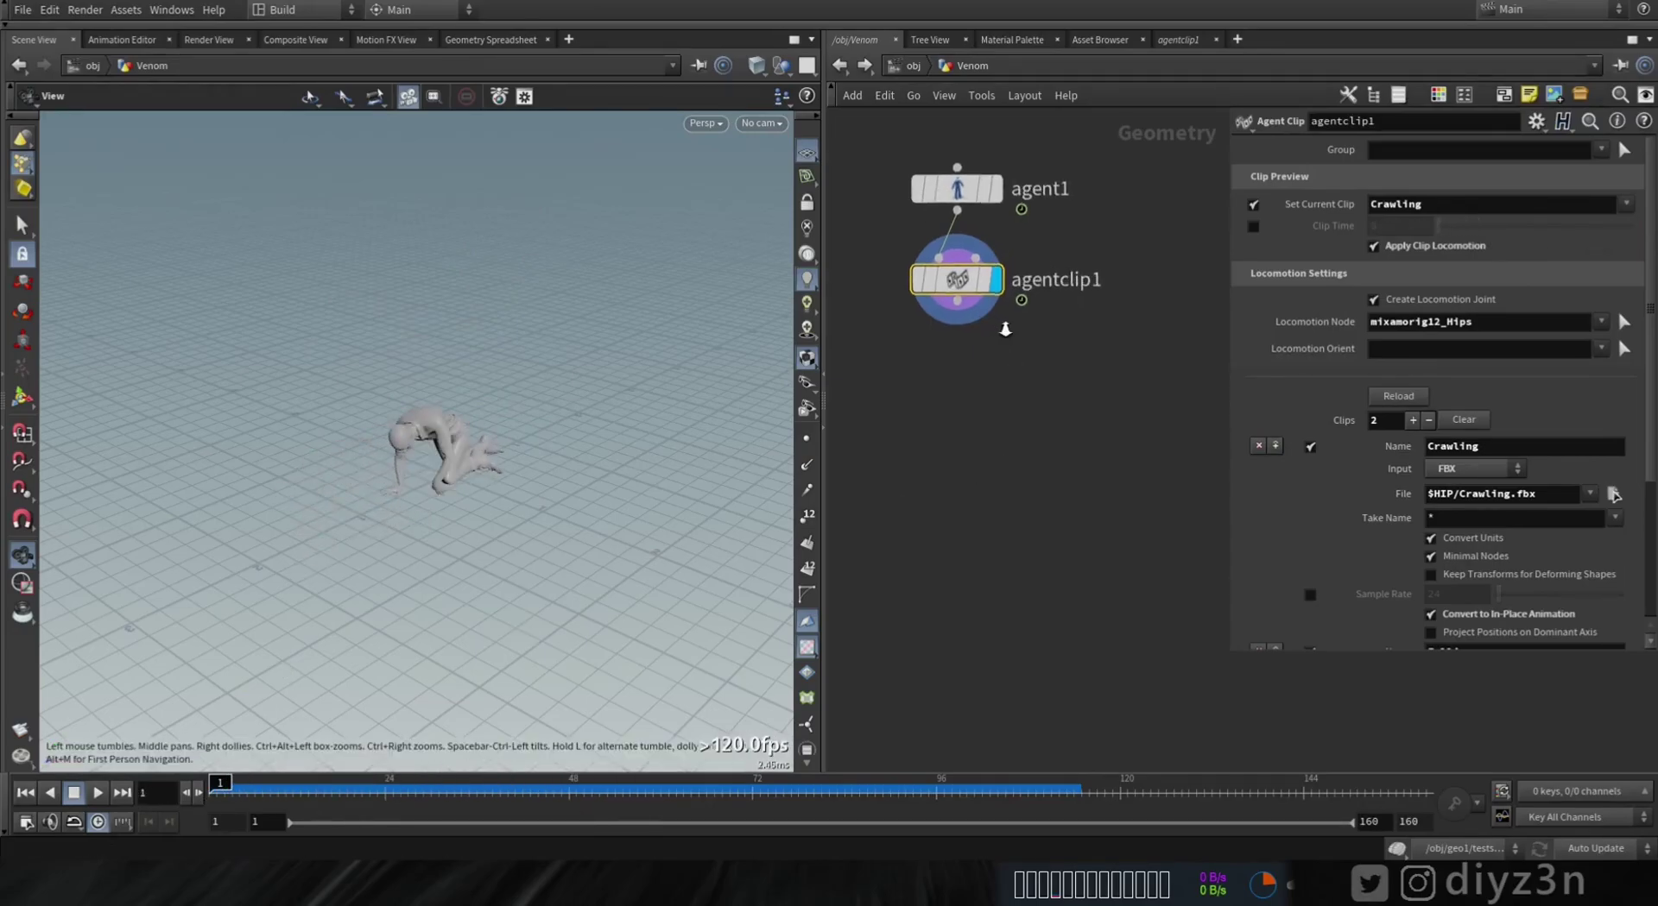
Step: Add an Agent Clip Transition Graph node, wire agentclip1 into its first input and display it
key(Tab)
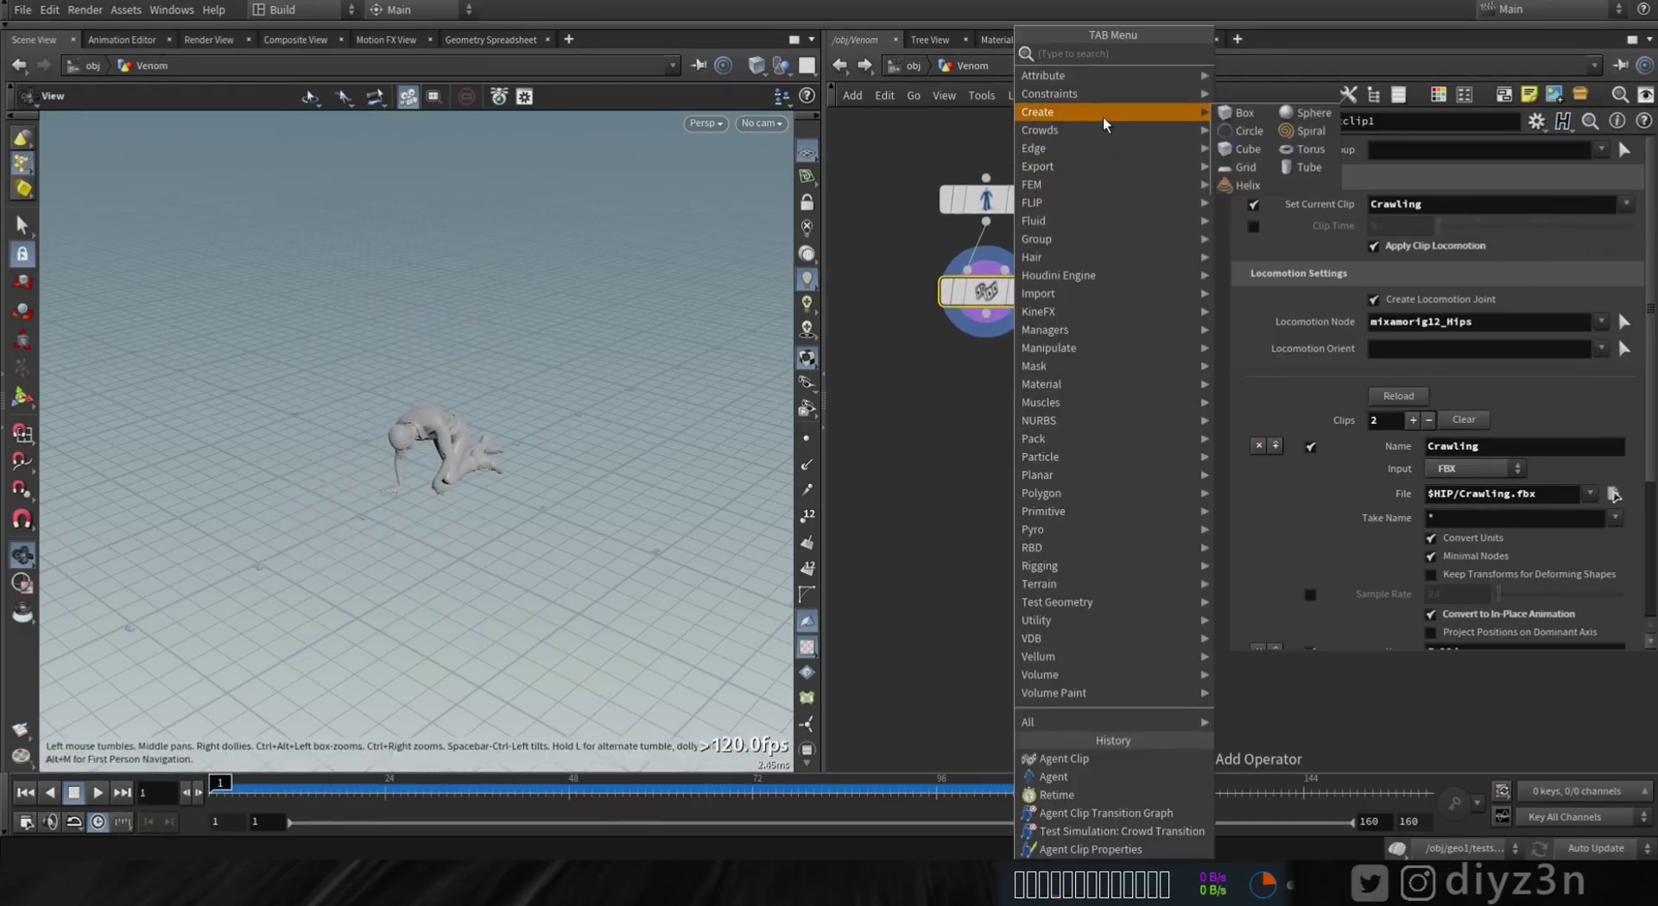
mouse_move(1092, 129)
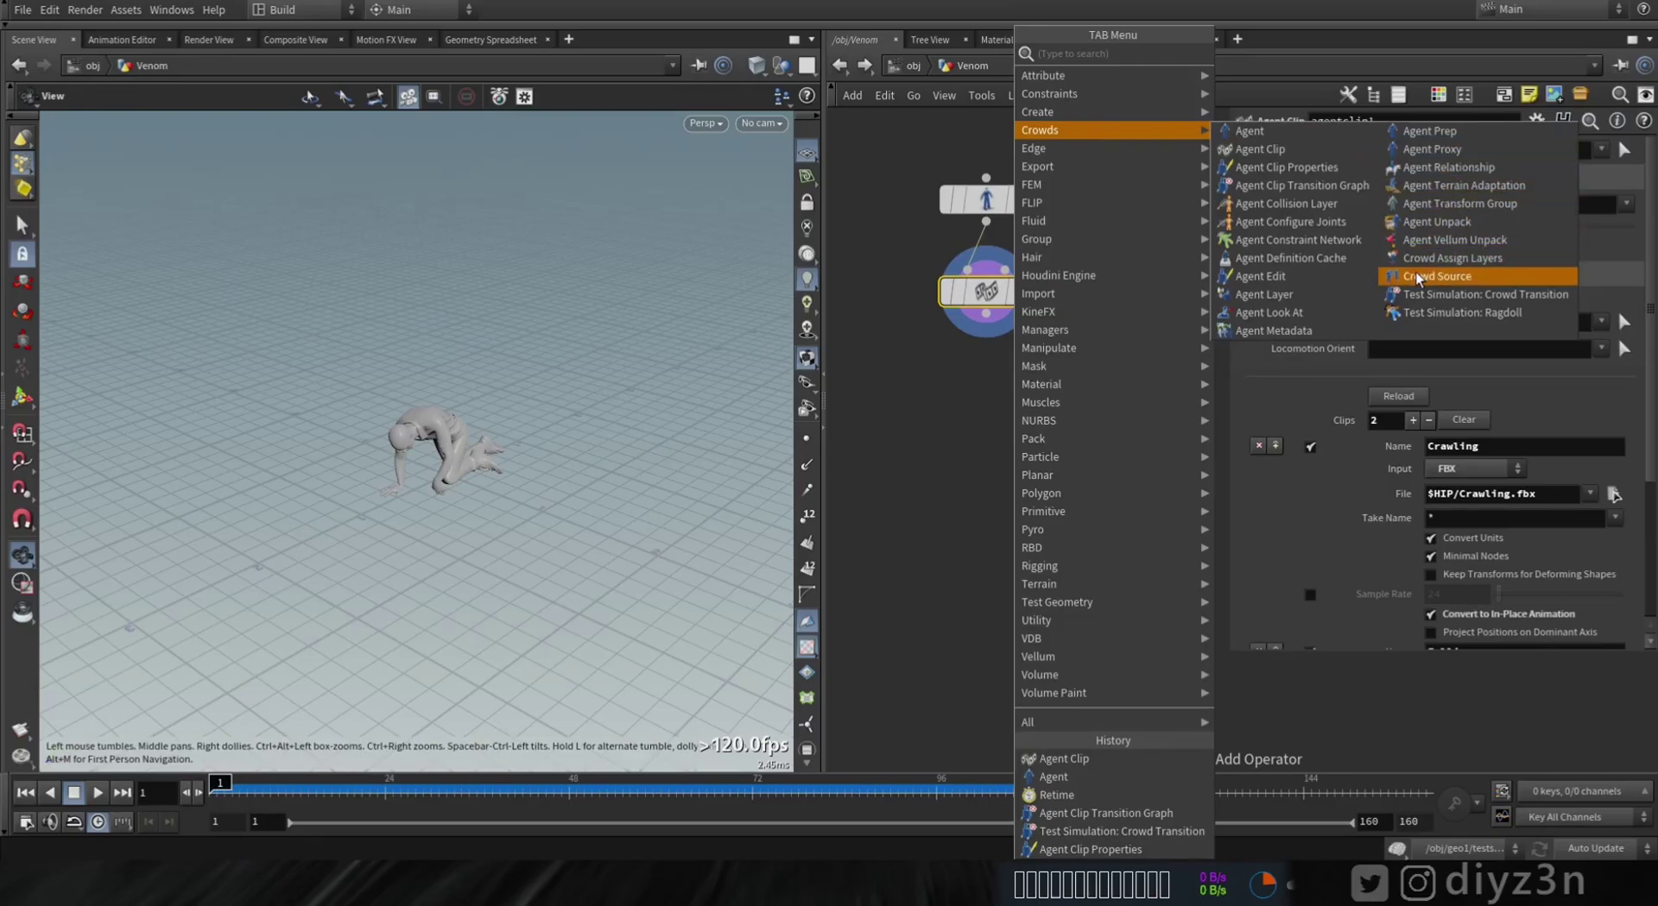
click(1286, 184)
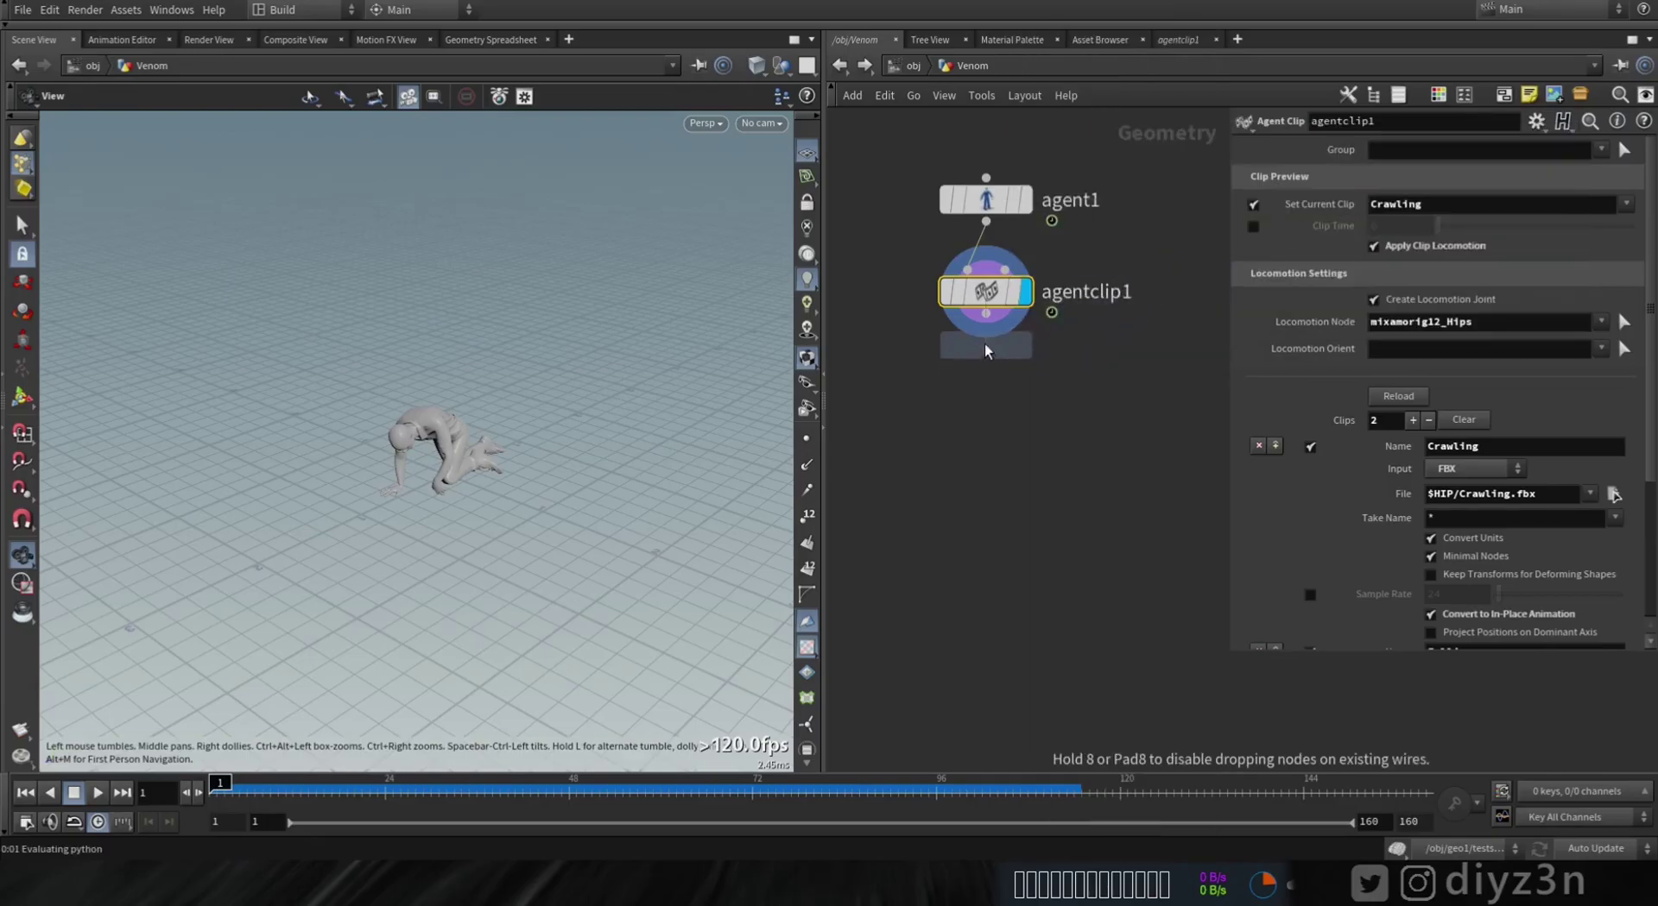
click(1071, 387)
drag(993, 327, 1043, 361)
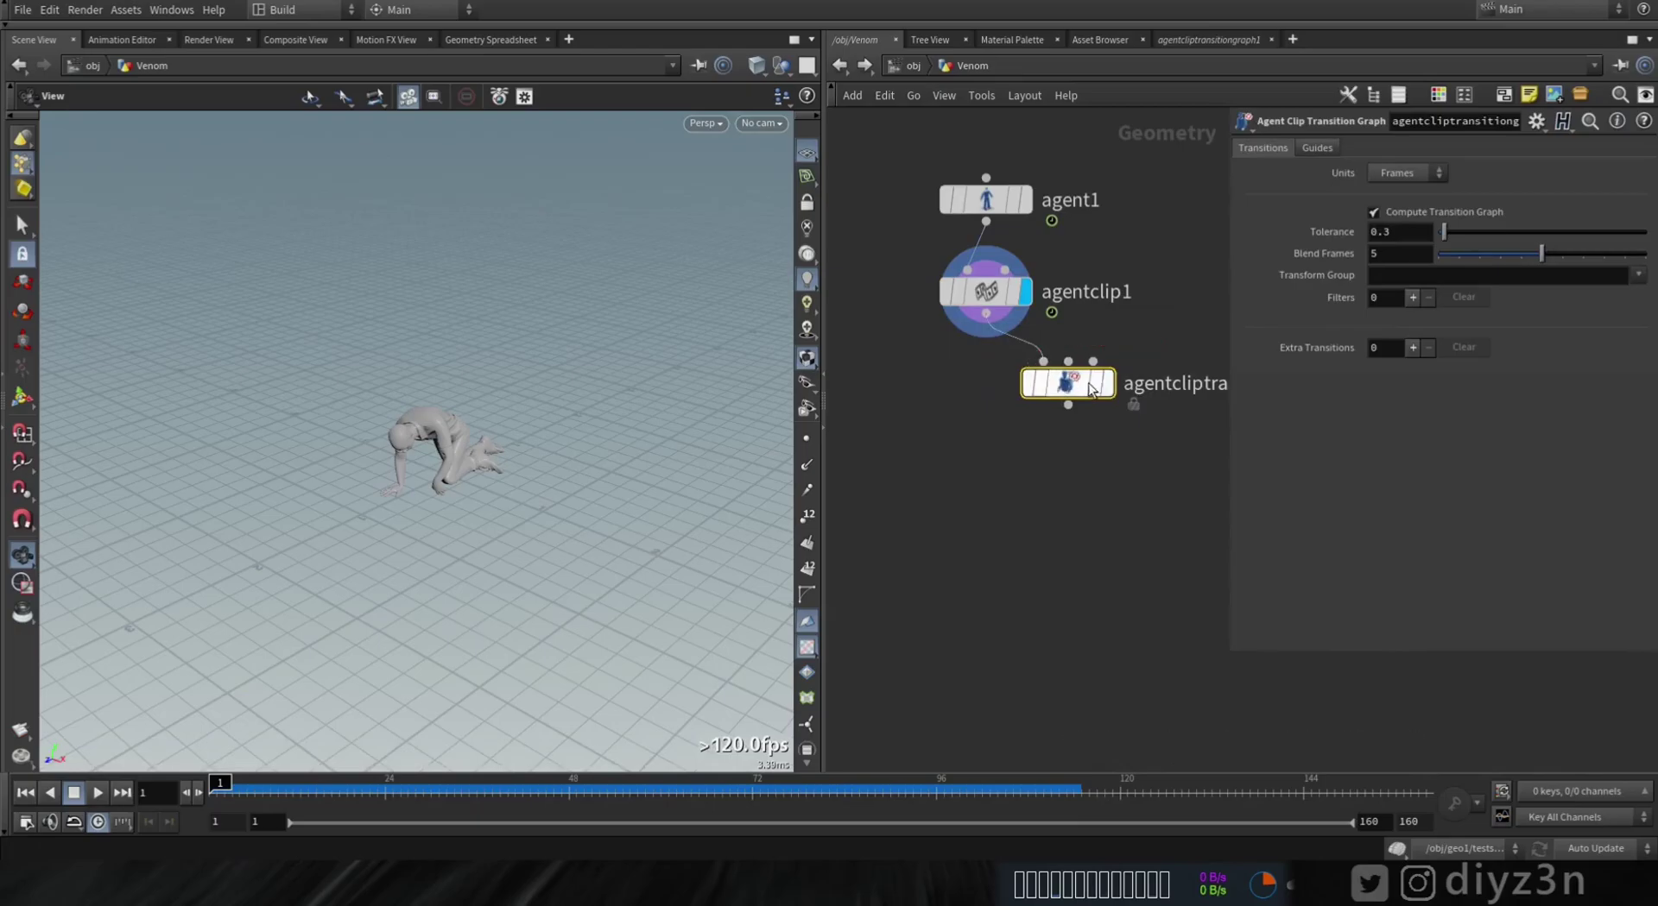
click(1110, 340)
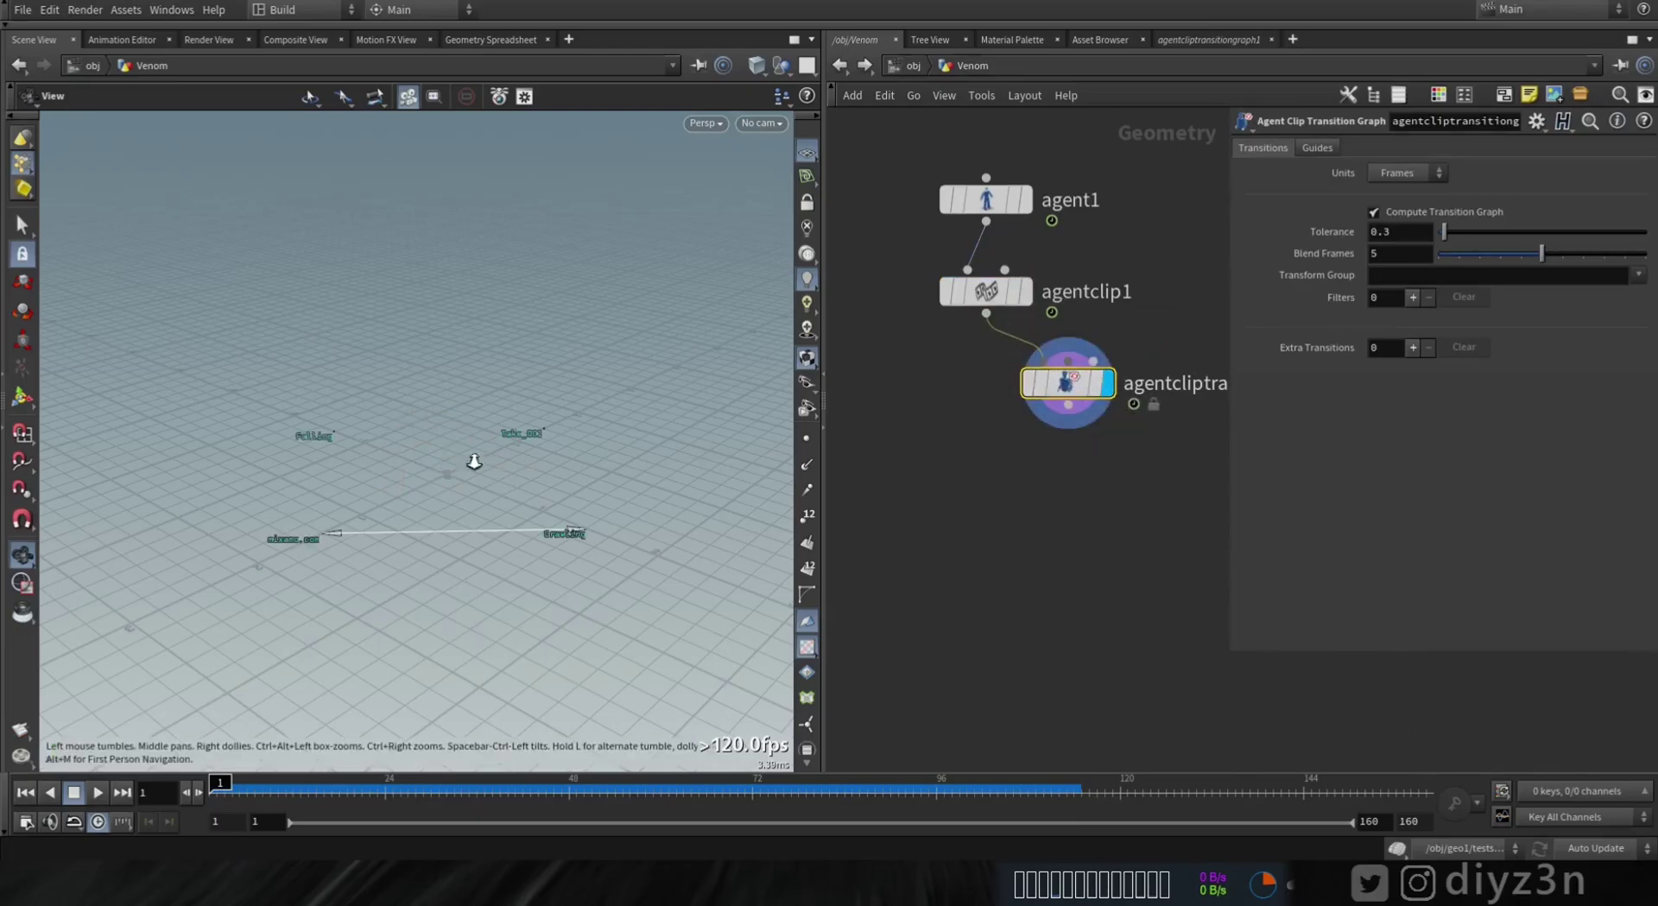
Step: Add one extra transition with Crawling as Clip A and Falling as Clip B
click(1412, 347)
click(1640, 373)
click(1608, 395)
click(1640, 395)
click(1595, 434)
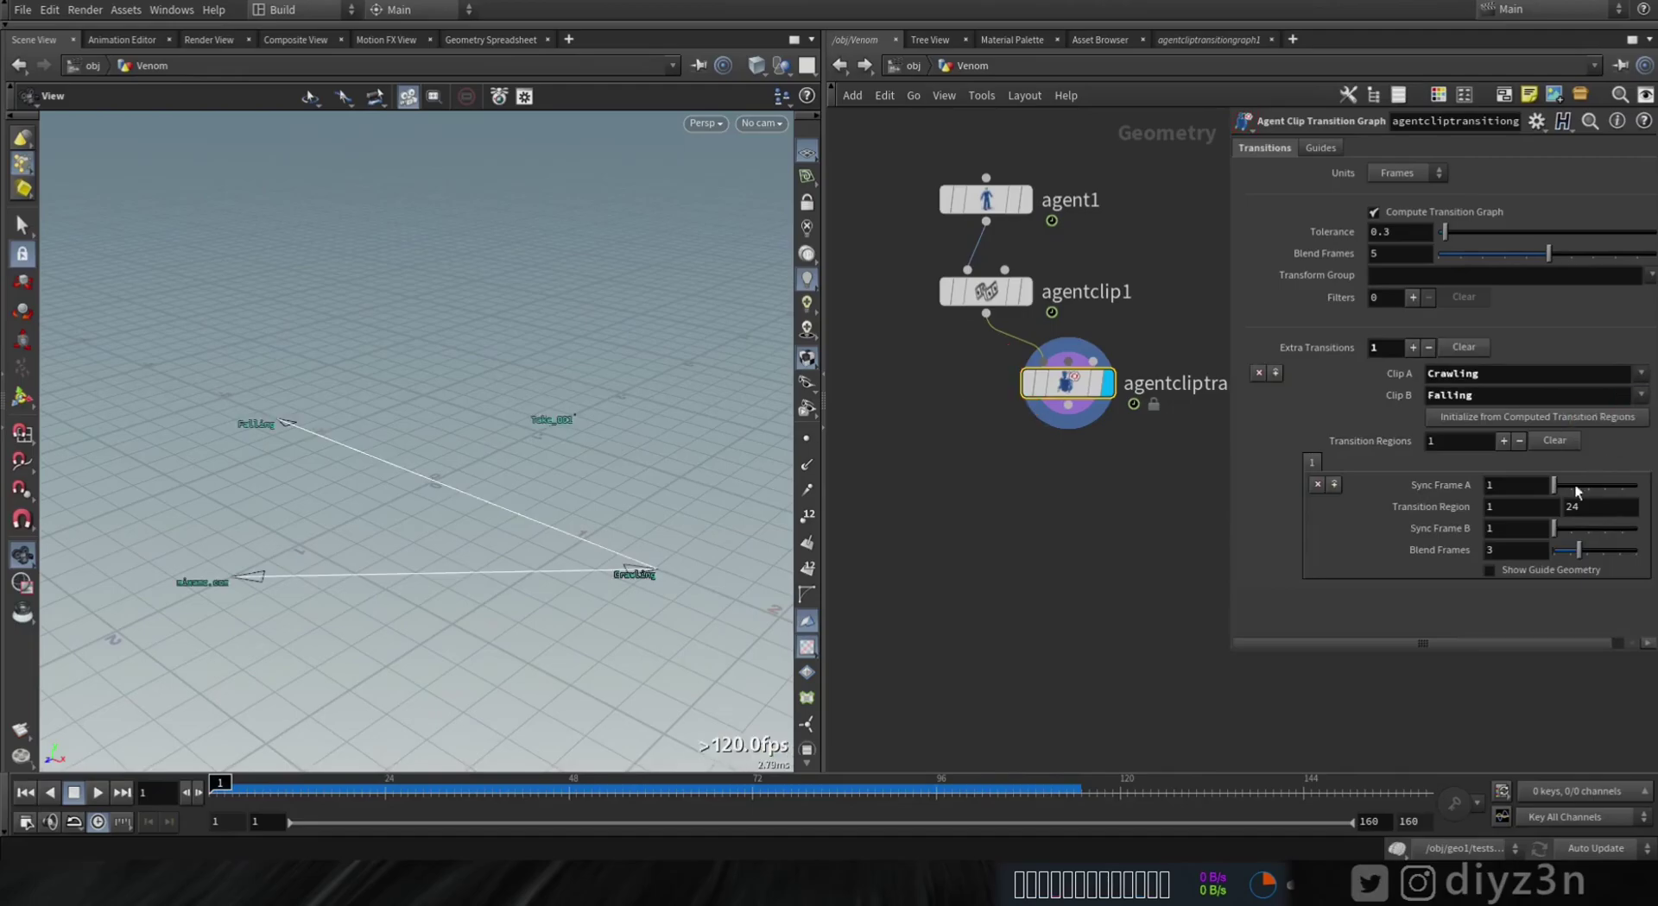
Step: Show the transition region's guide geometry, setting Blend Frames to 6 and Sync Frame B to 7
click(1507, 569)
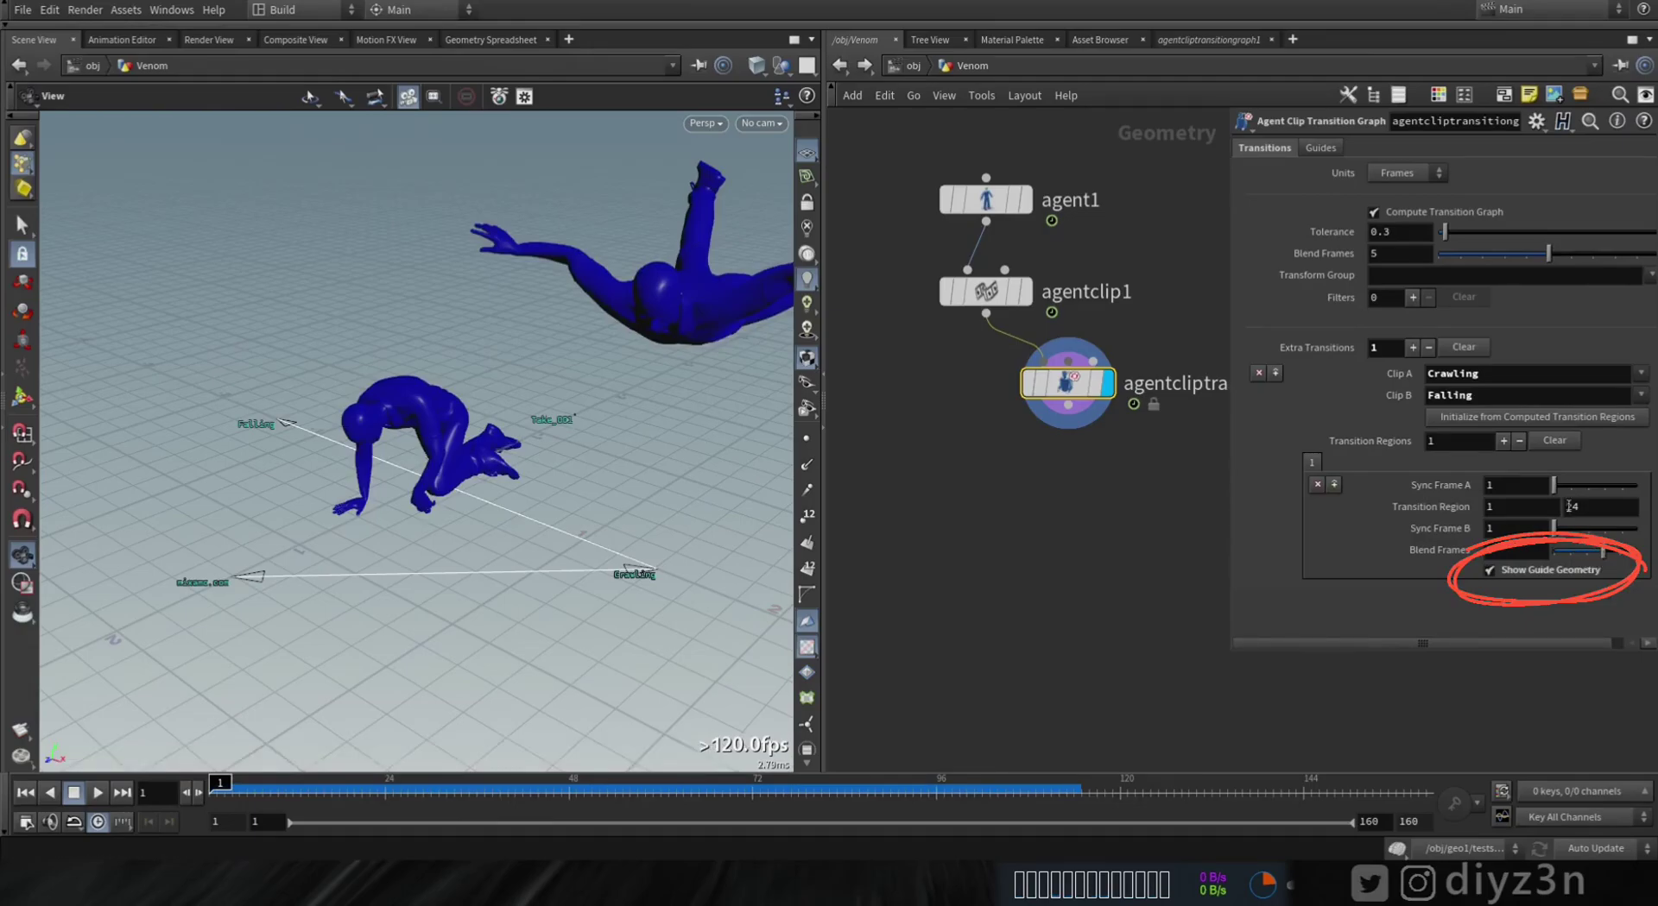
drag(1554, 528, 1575, 541)
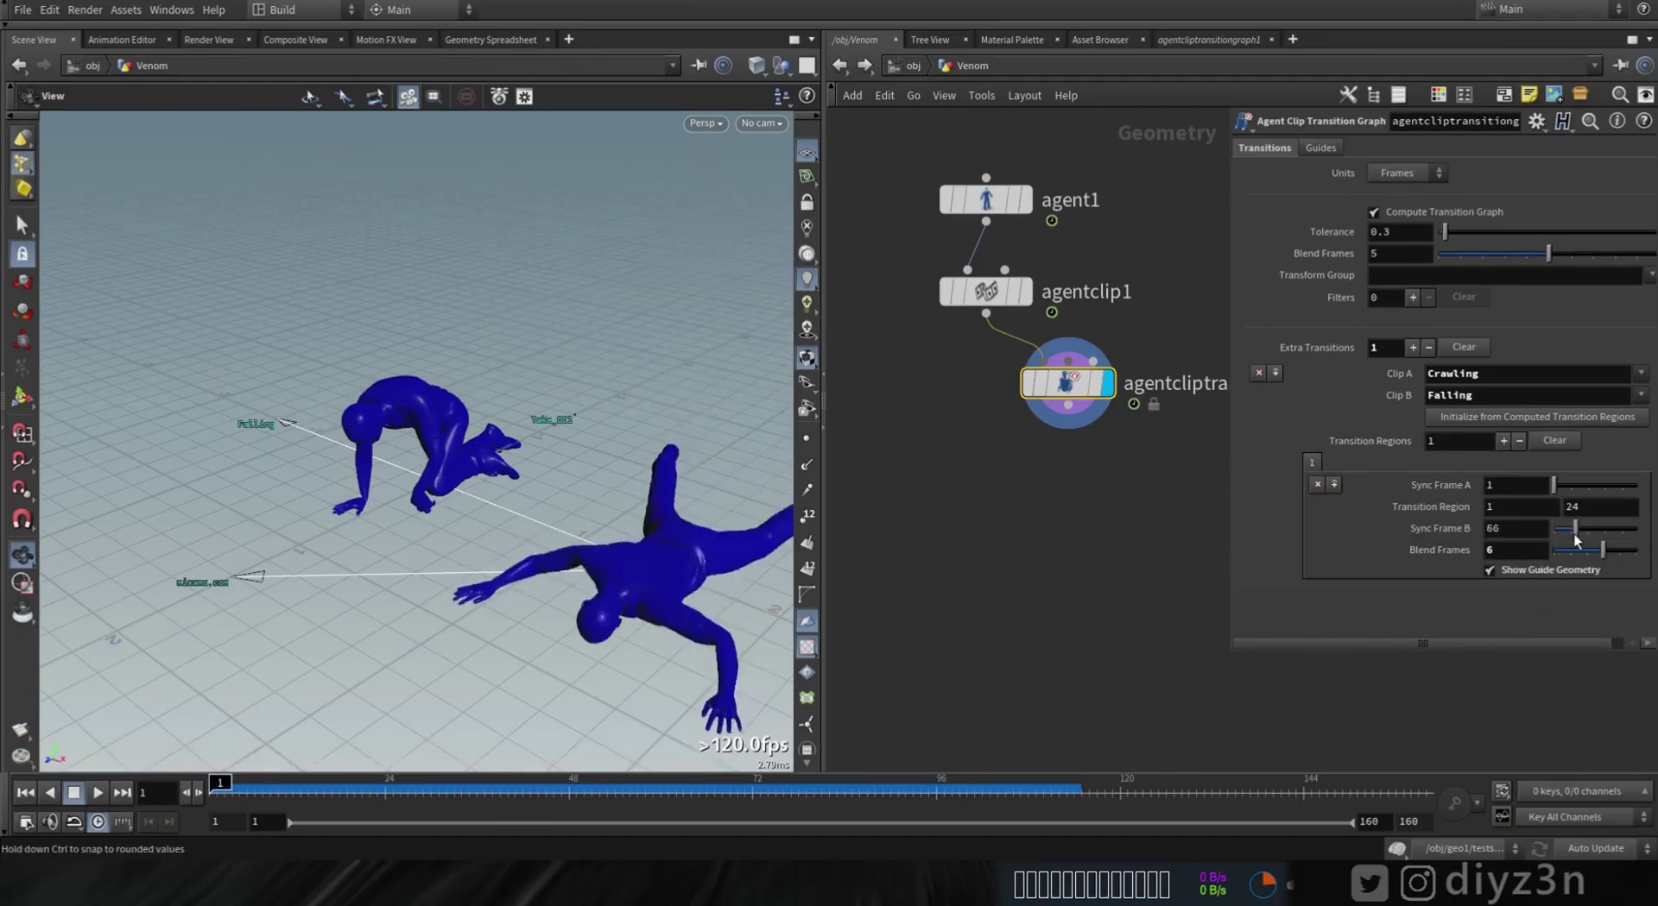
middle_drag(1536, 536, 1598, 528)
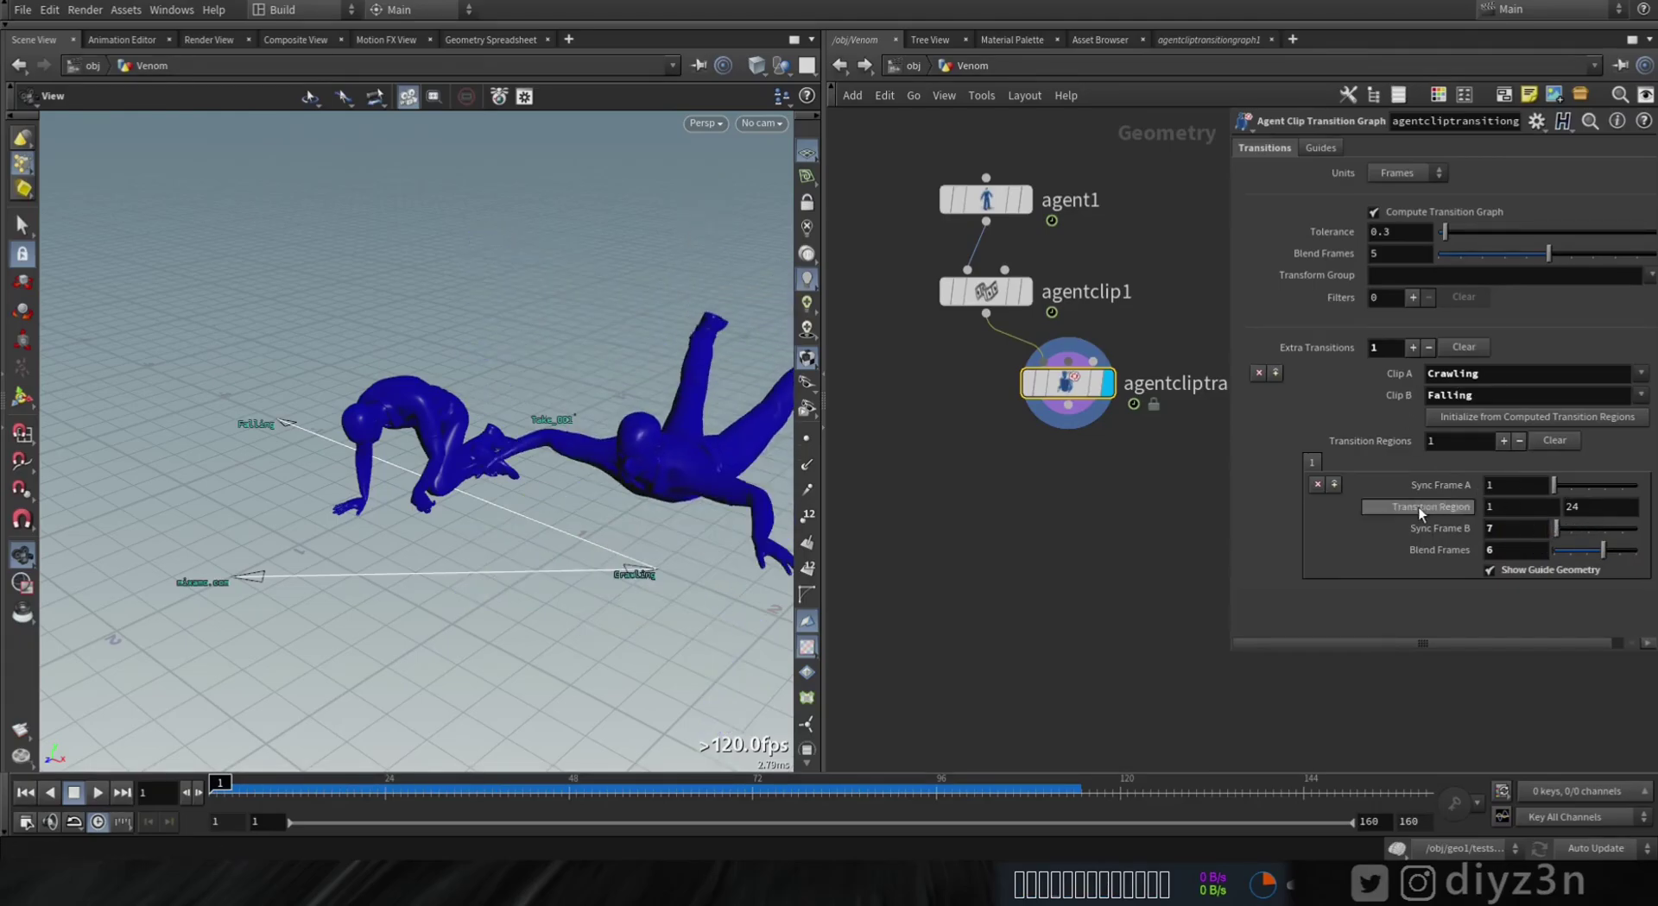
Step: Add a Test Simulation: Crowd Transition node and wire agentclip1's output into its first input
scroll(986, 453, down, 1)
key(Tab)
mouse_move(1064, 113)
mouse_move(1106, 130)
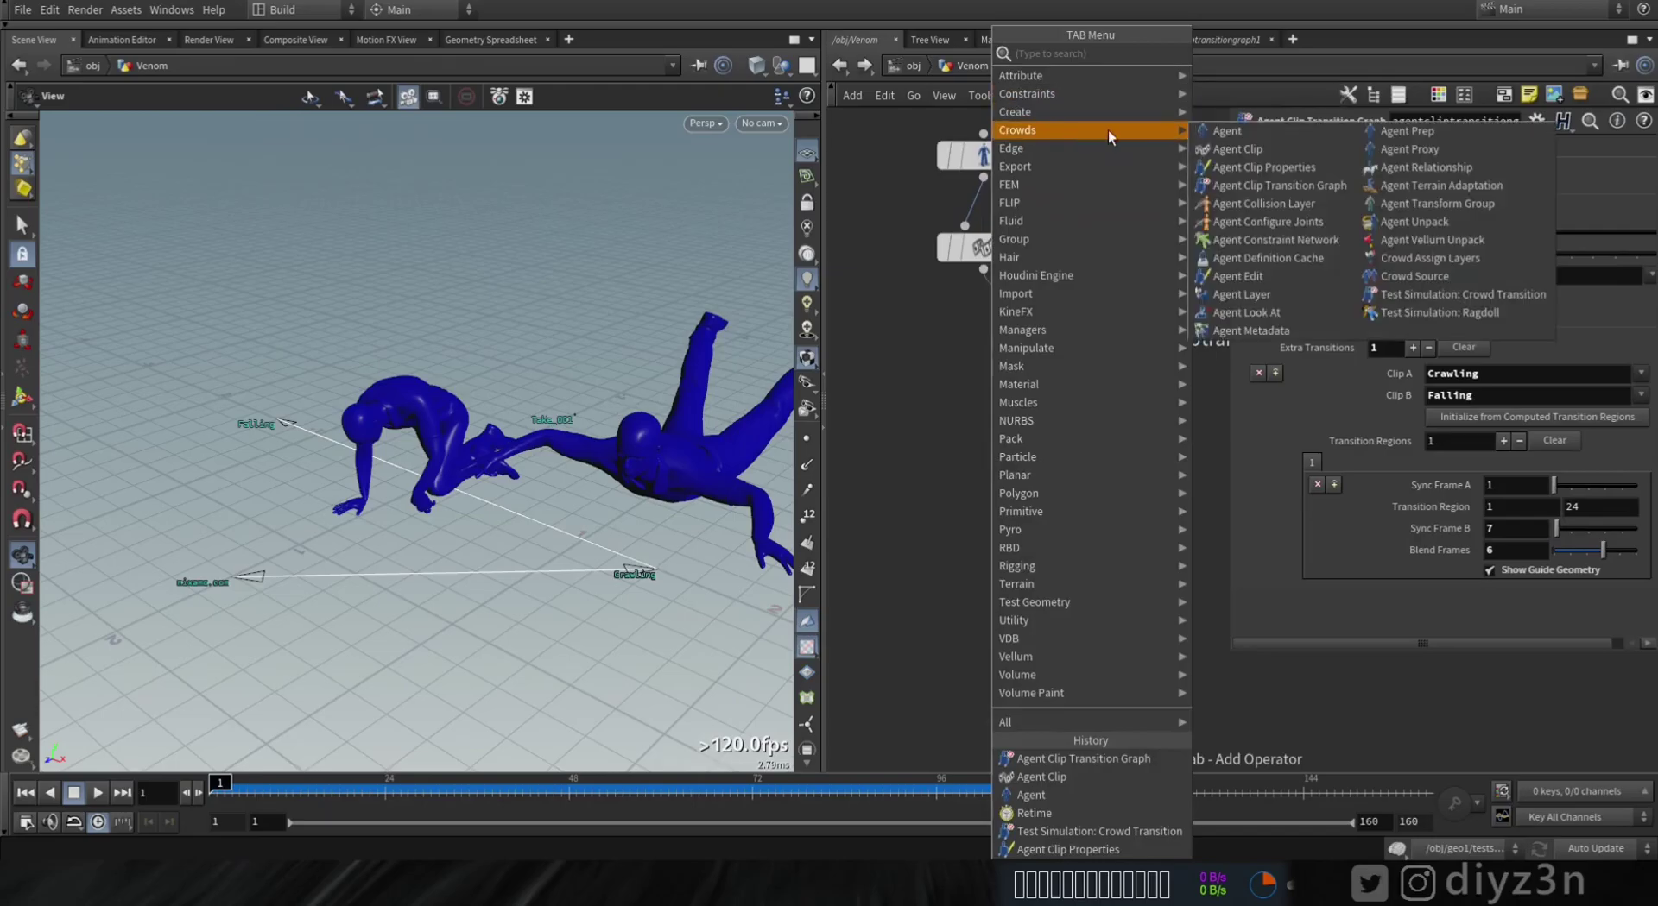
click(1495, 293)
click(983, 478)
click(955, 455)
click(982, 269)
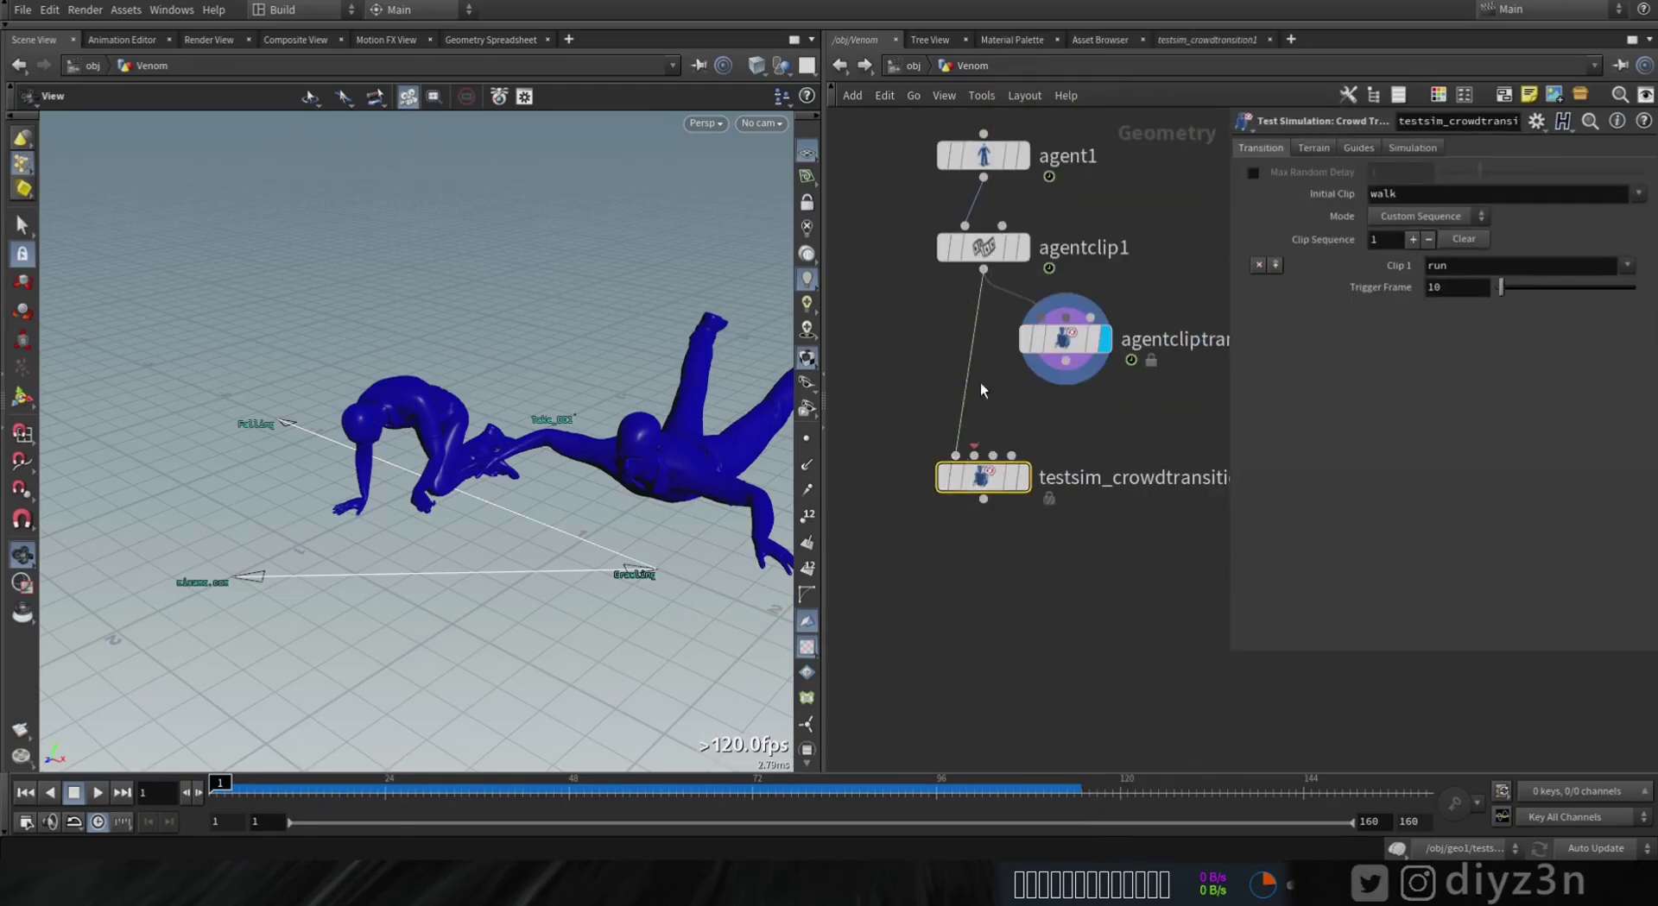
Step: Wire the transition graph node's output into the second input of the Test Simulation: Crowd Transition node and display that simulation node
click(975, 455)
click(1065, 361)
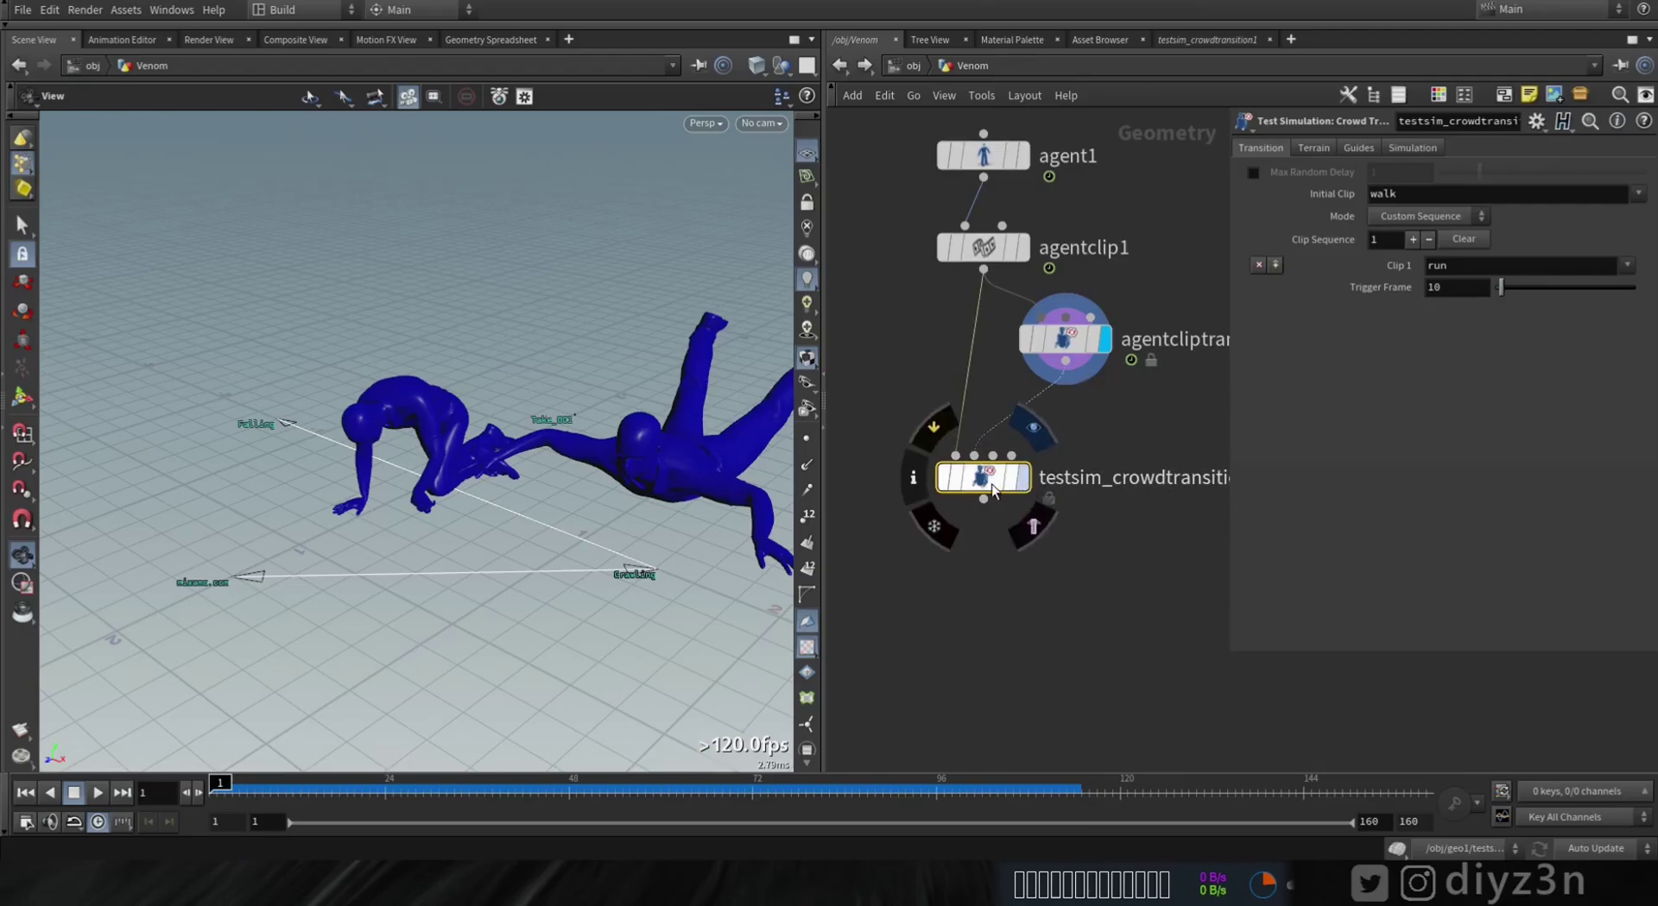
key(r)
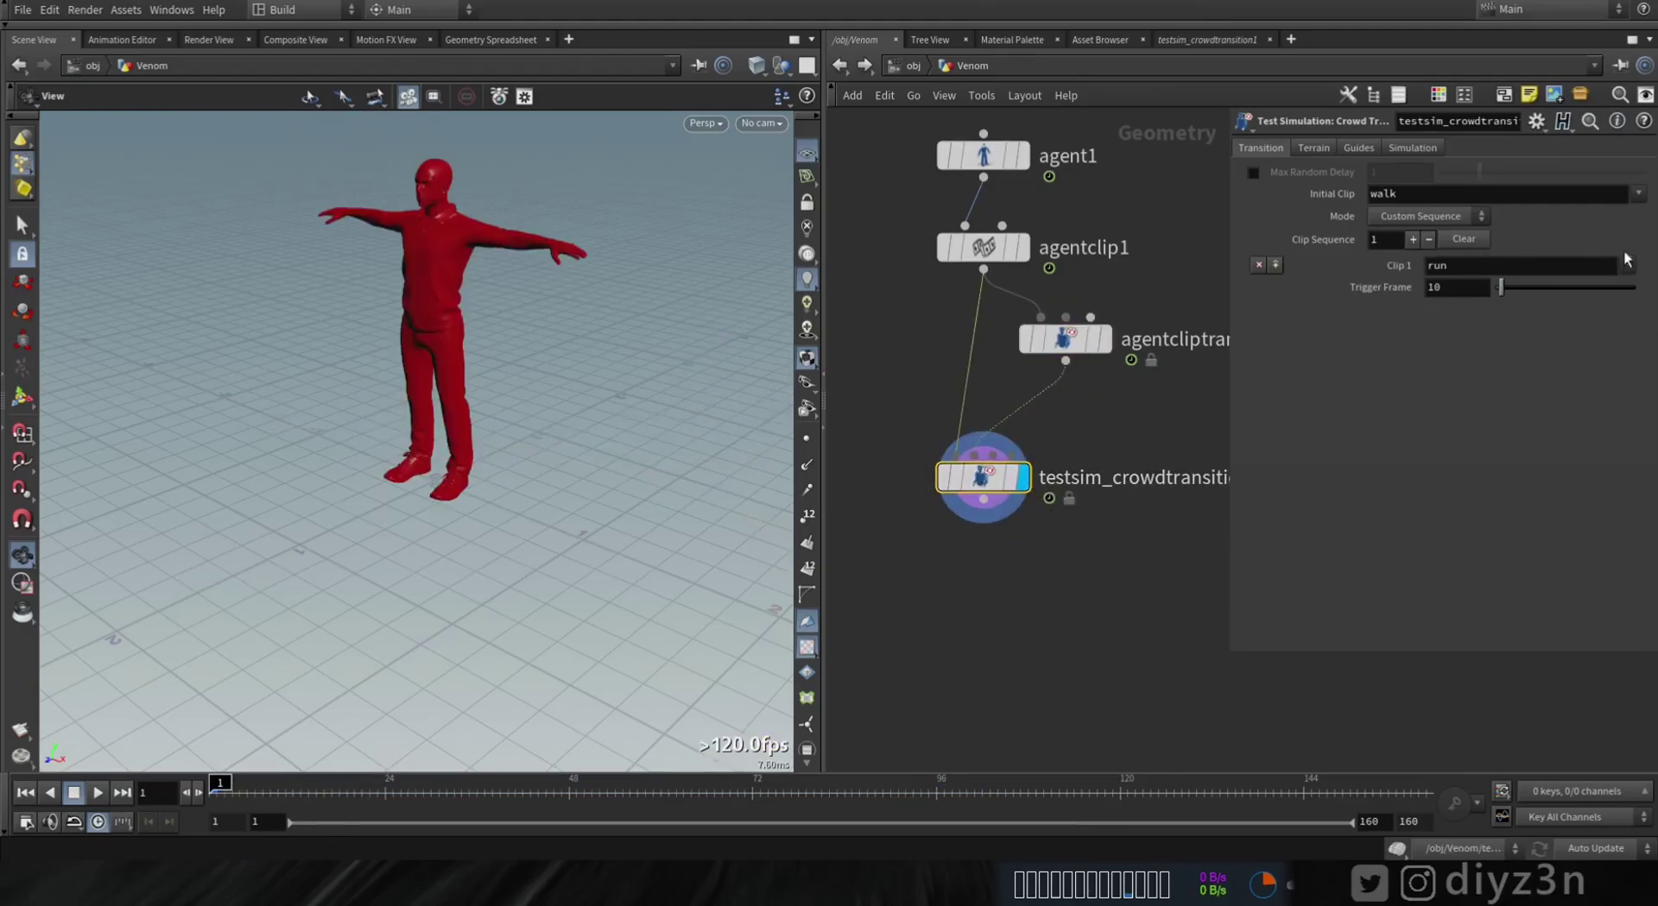
Step: Set the Initial Clip to Crawling and Clip 1 to Falling, and preview the transition from frame 1
click(1632, 215)
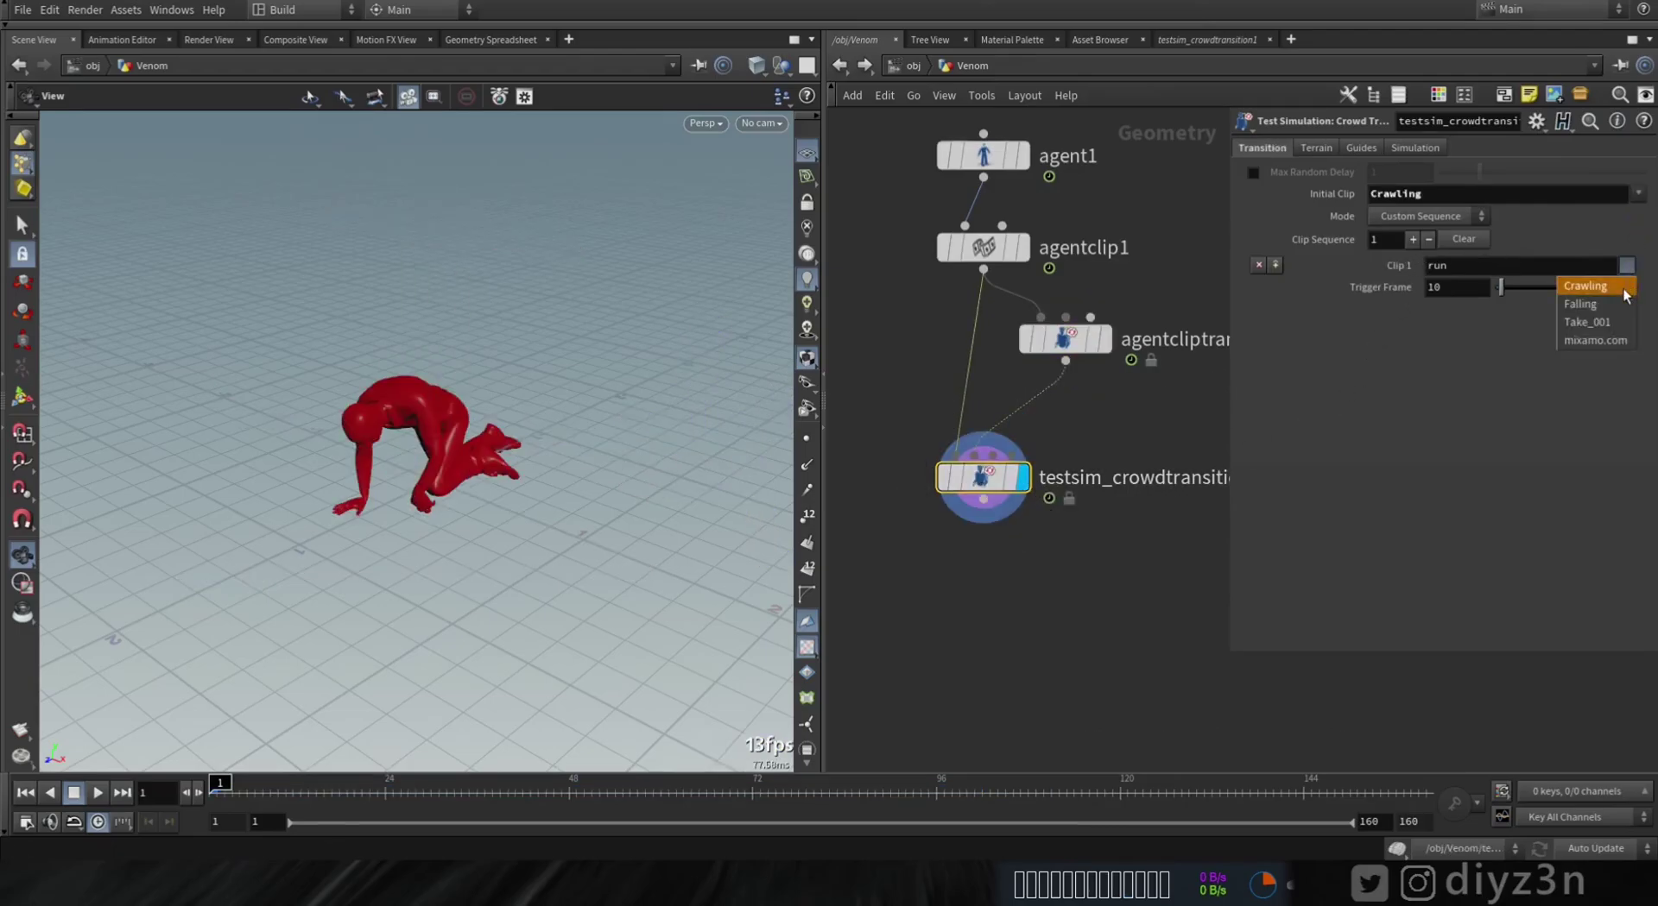
click(1598, 311)
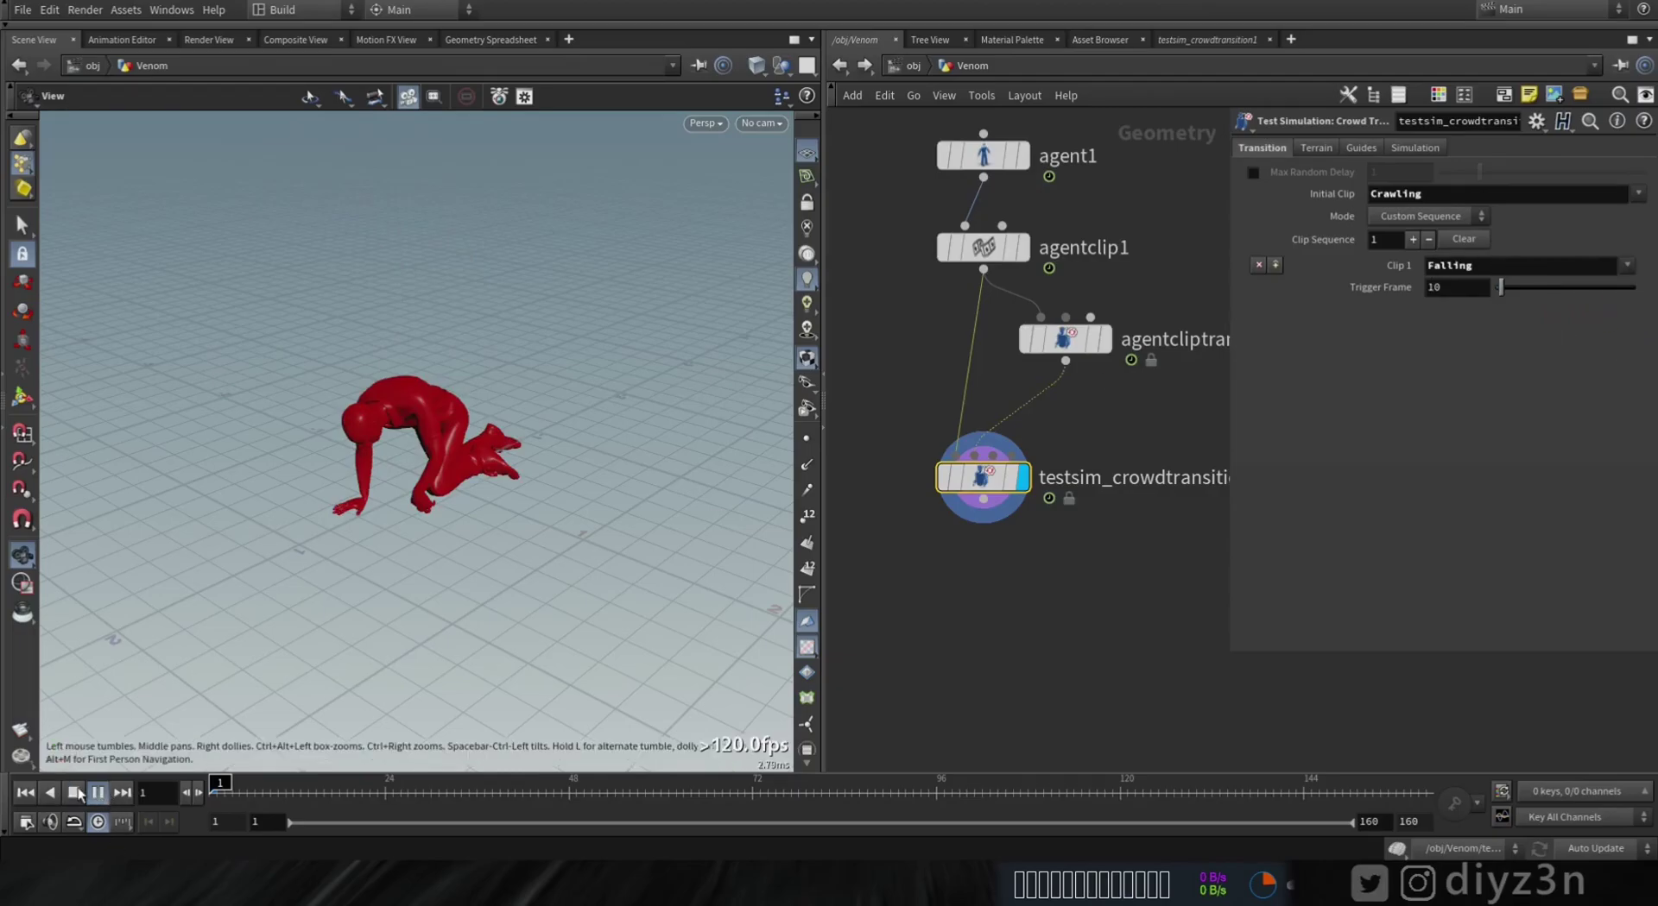
click(73, 792)
click(239, 784)
mouse_move(241, 788)
mouse_down()
mouse_move(307, 788)
mouse_move(212, 788)
mouse_up()
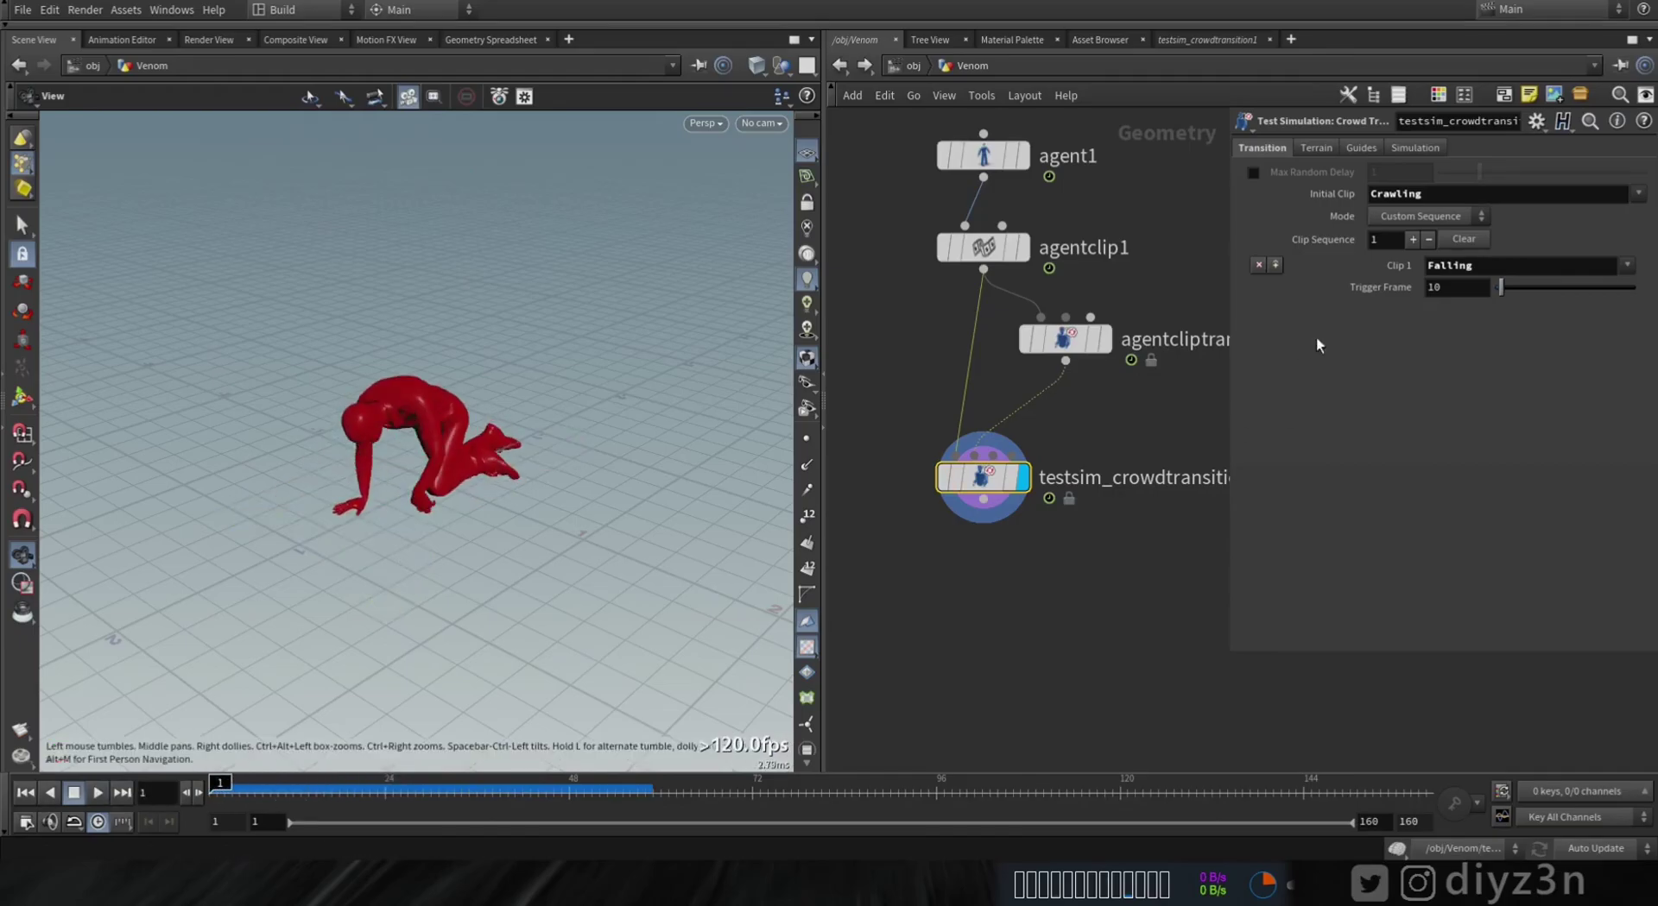
Step: Set the Falling clip's Trigger Frame to 60 and play the simulation from the start
click(1482, 288)
text(60)
key(Return)
mouse_move(222, 784)
mouse_down()
mouse_move(774, 782)
mouse_move(220, 784)
mouse_up()
click(97, 793)
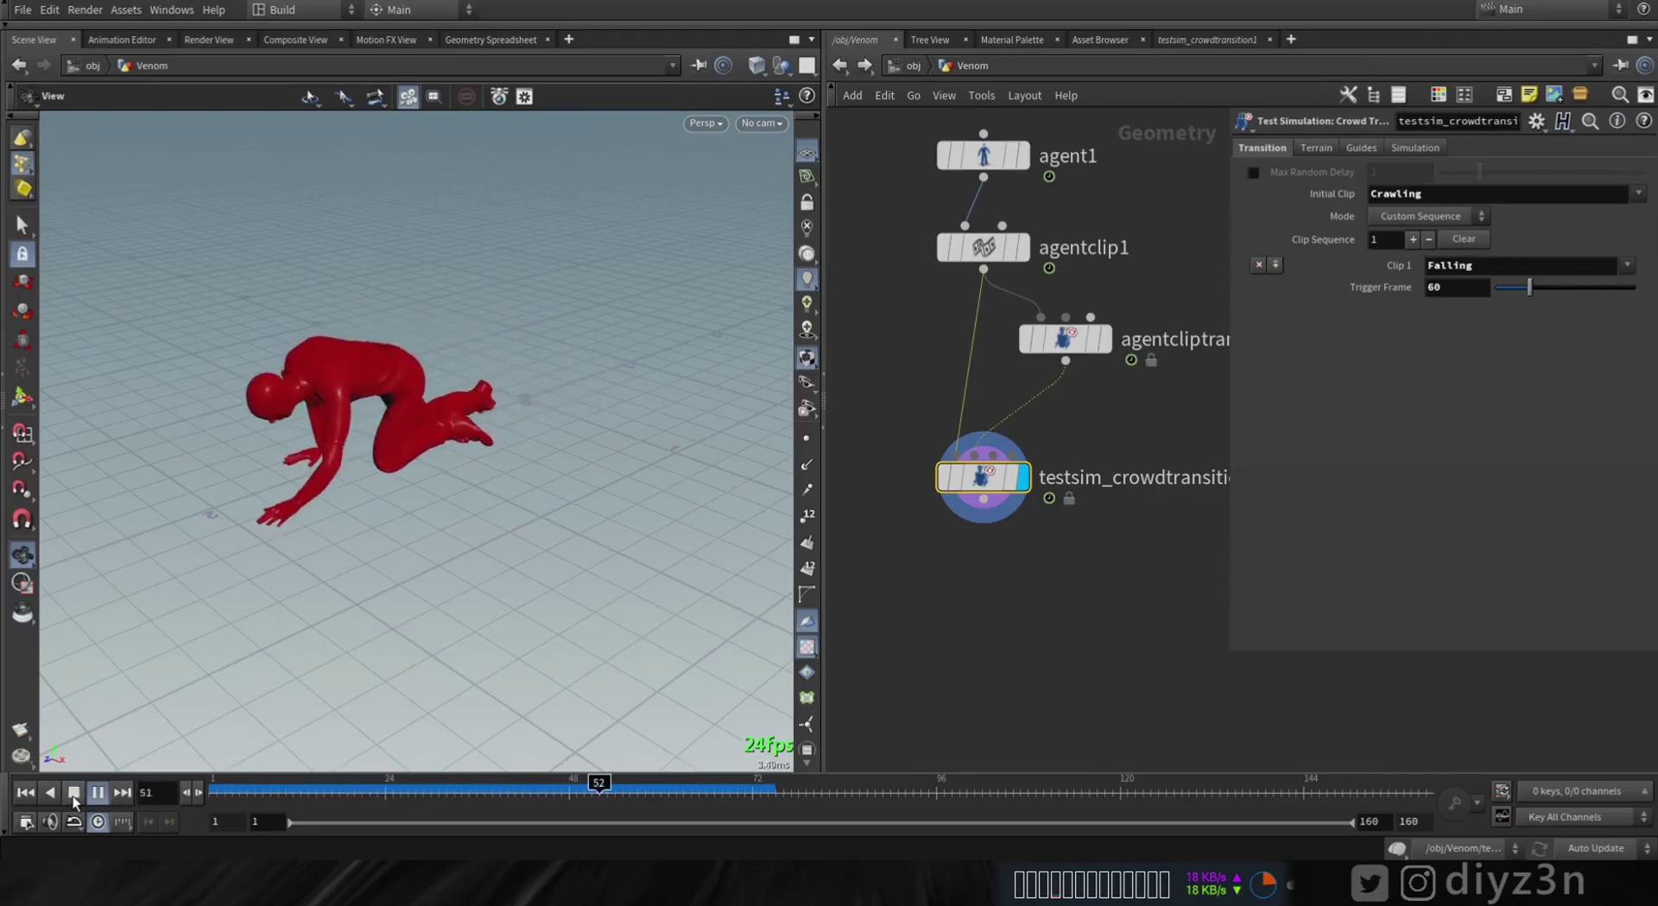
click(73, 792)
click(24, 793)
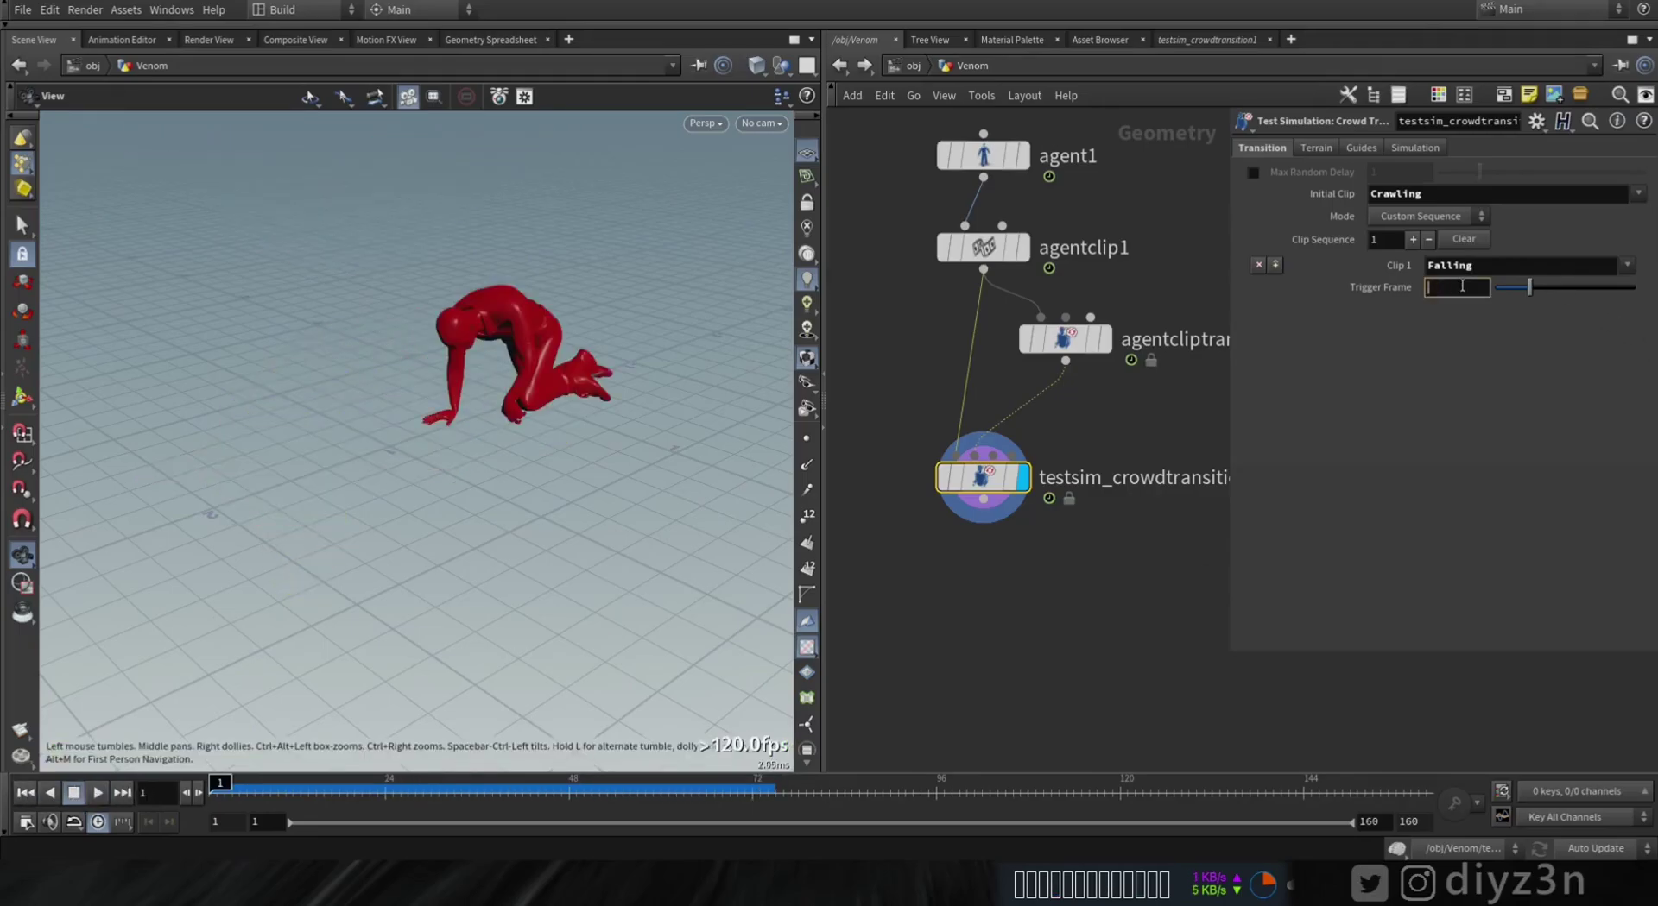
Step: Set the Falling clip's Trigger Frame to 80, play the simulation and scrub to frame 114
key(Return)
click(97, 792)
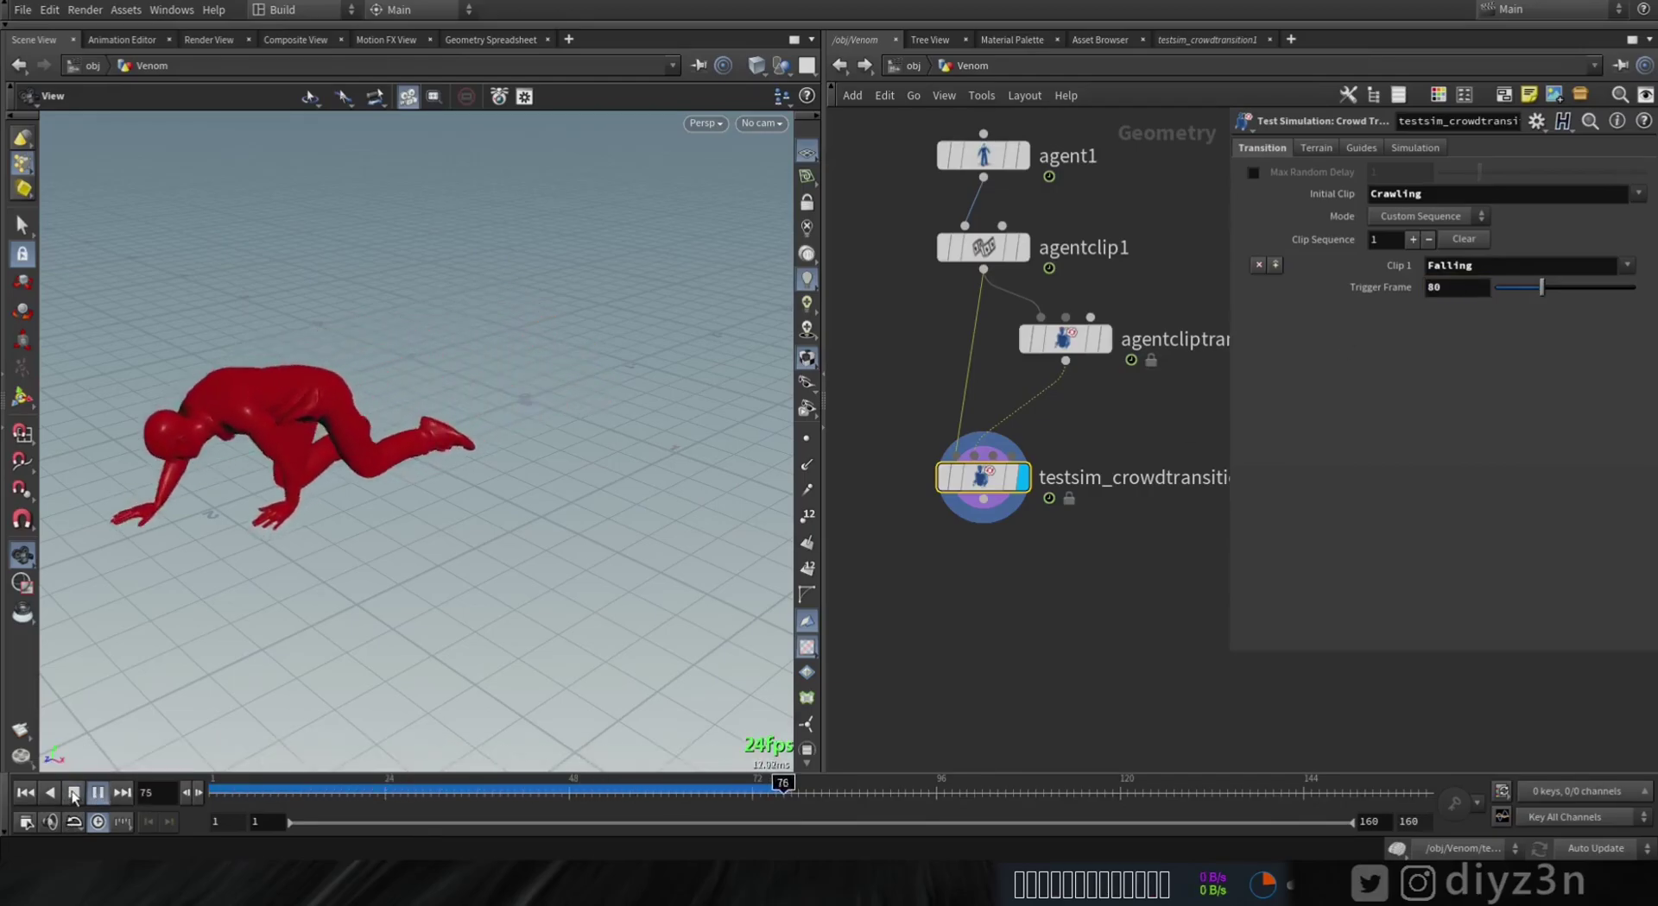
click(74, 792)
drag(236, 552, 337, 689)
drag(269, 784, 1057, 803)
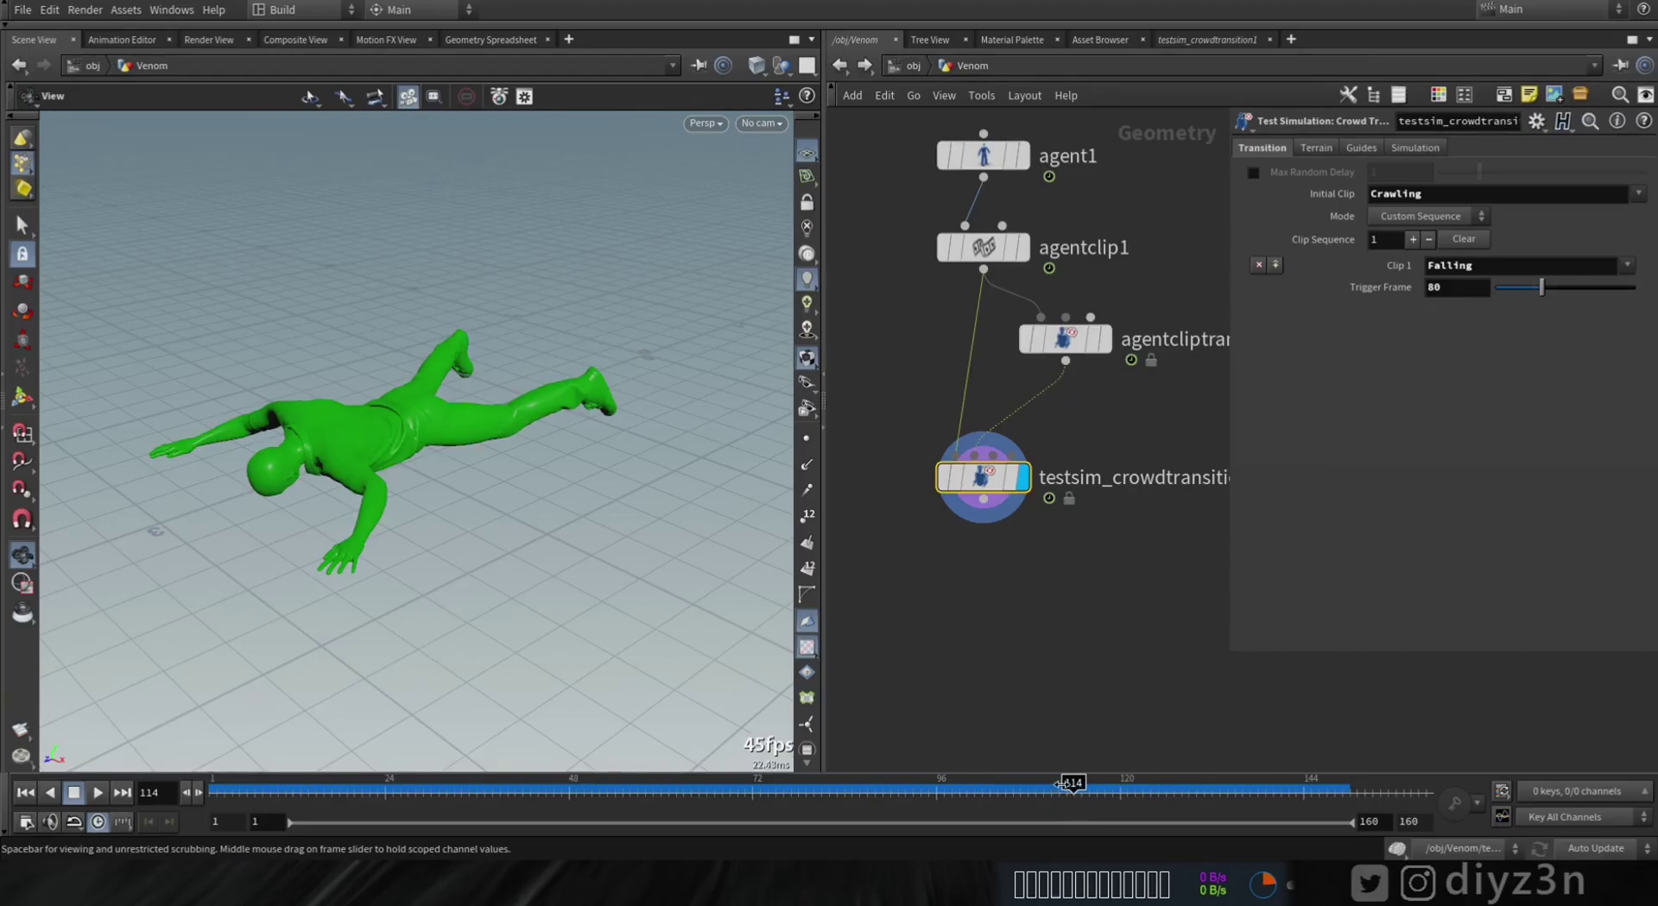
Step: Add a Retime node after the crowd transition simulation, display it and end its Input Frame Range at 114
key(Tab)
text(ret)
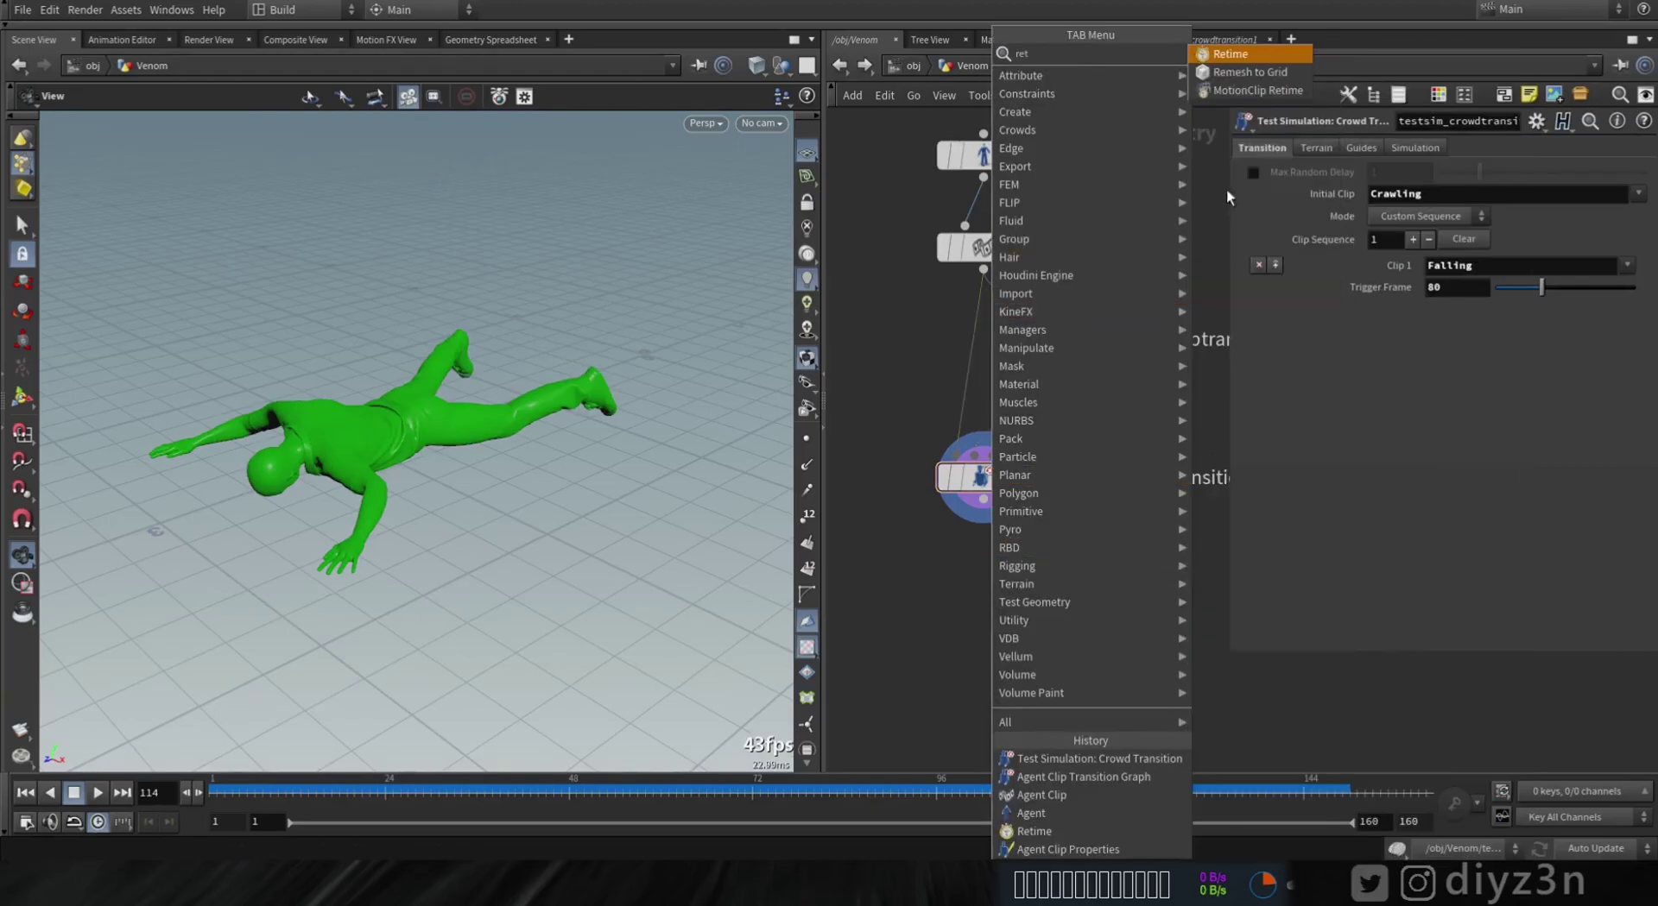
key(Return)
click(983, 569)
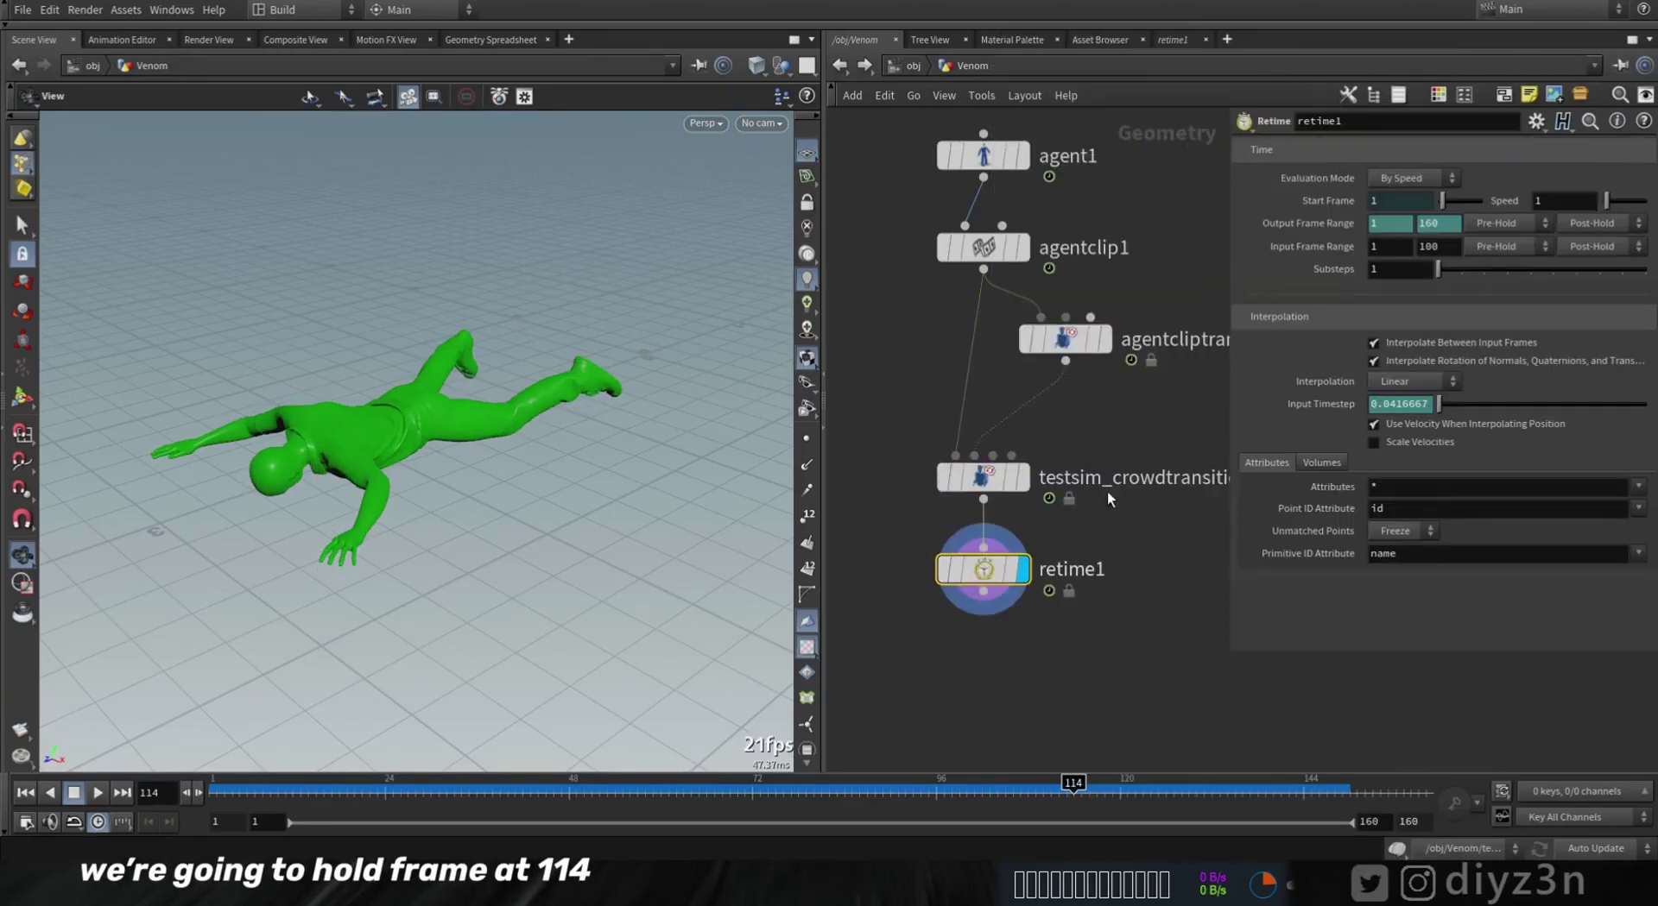
double_click(1457, 247)
text(114)
key(Return)
mouse_move(1433, 785)
mouse_down()
mouse_move(224, 785)
mouse_move(725, 814)
mouse_move(1132, 803)
mouse_up()
Step: Add an Agent Unpack node after retime1, display it and inspect its geometry information
middle_drag(1012, 645, 1032, 476)
middle_click(1022, 402)
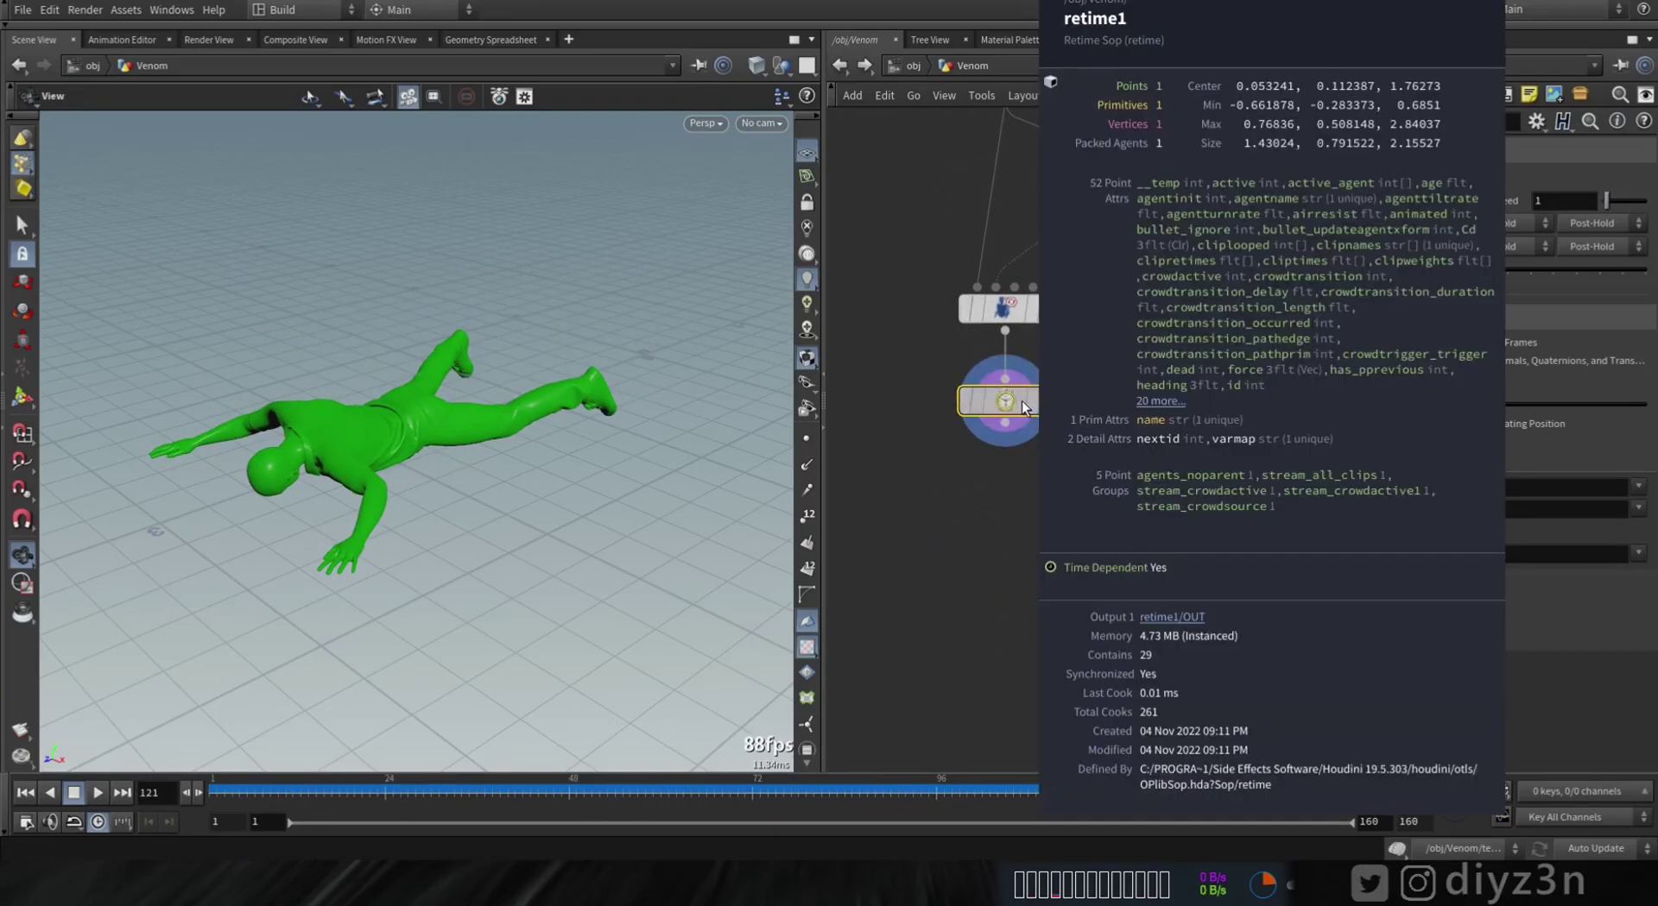
key(Tab)
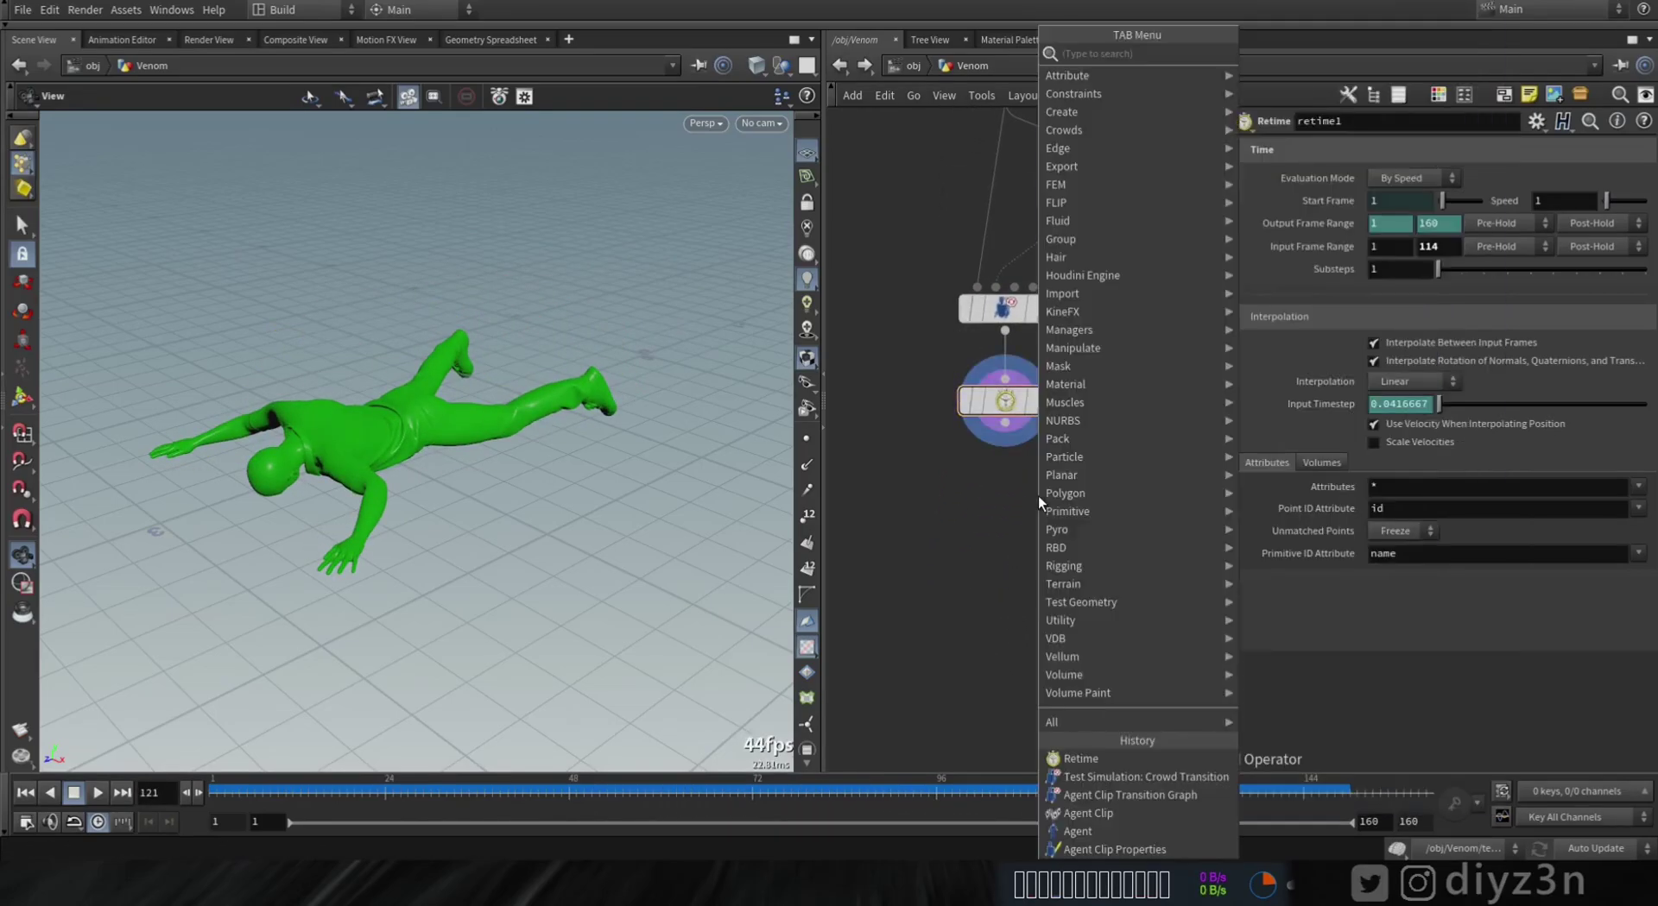
text(unp)
click(1300, 132)
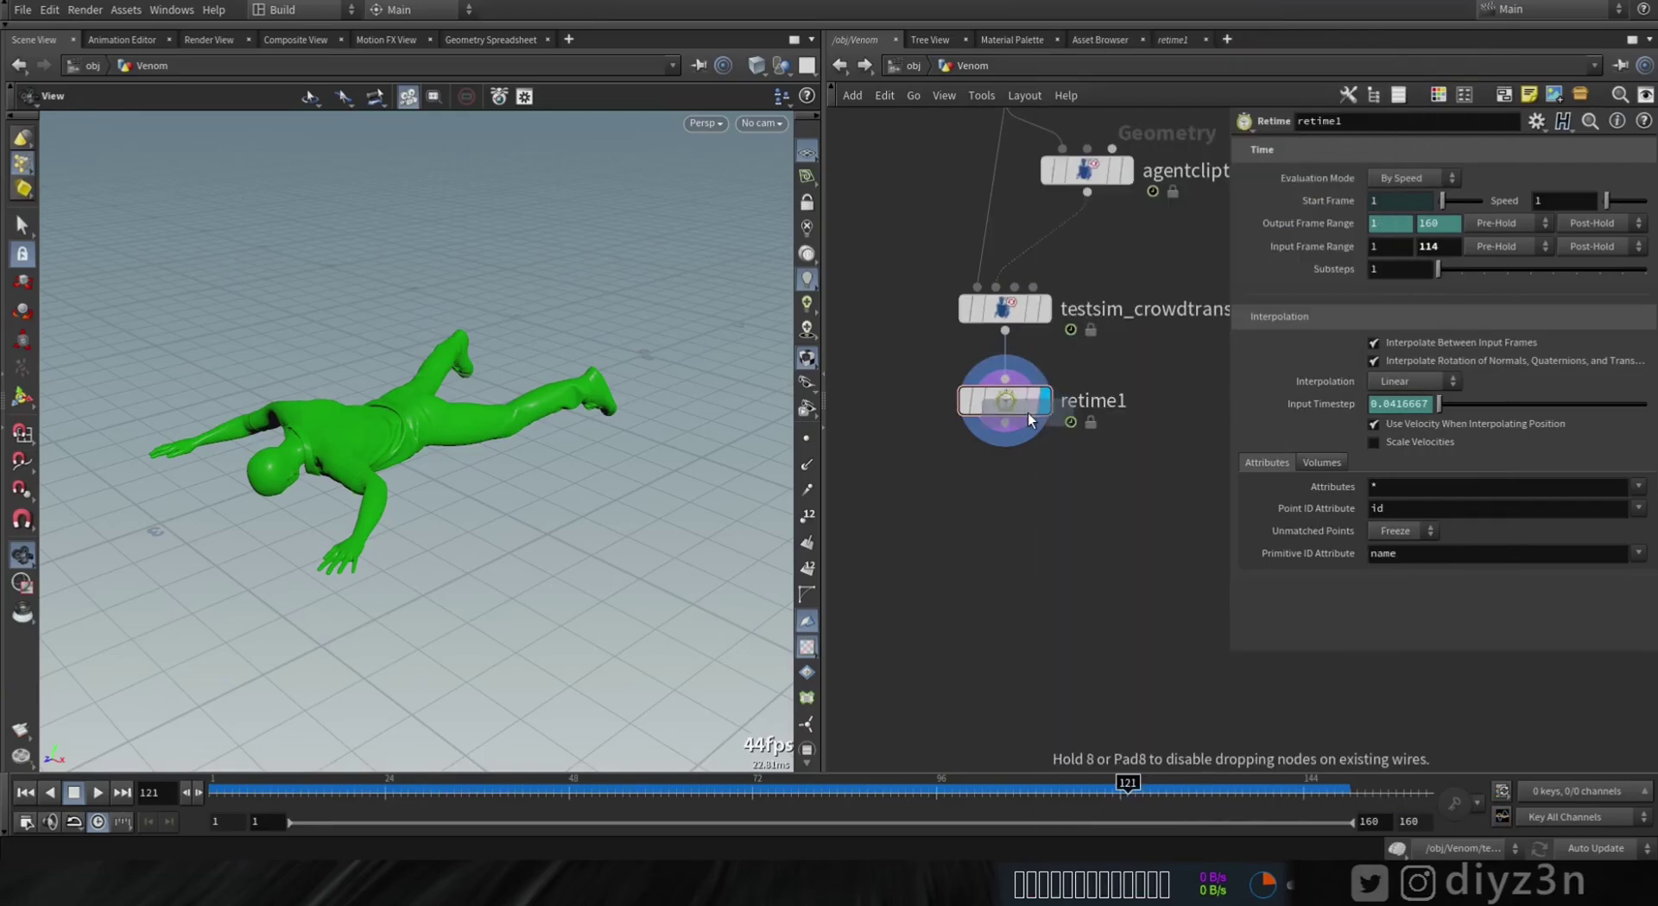
click(1001, 493)
middle_click(1002, 502)
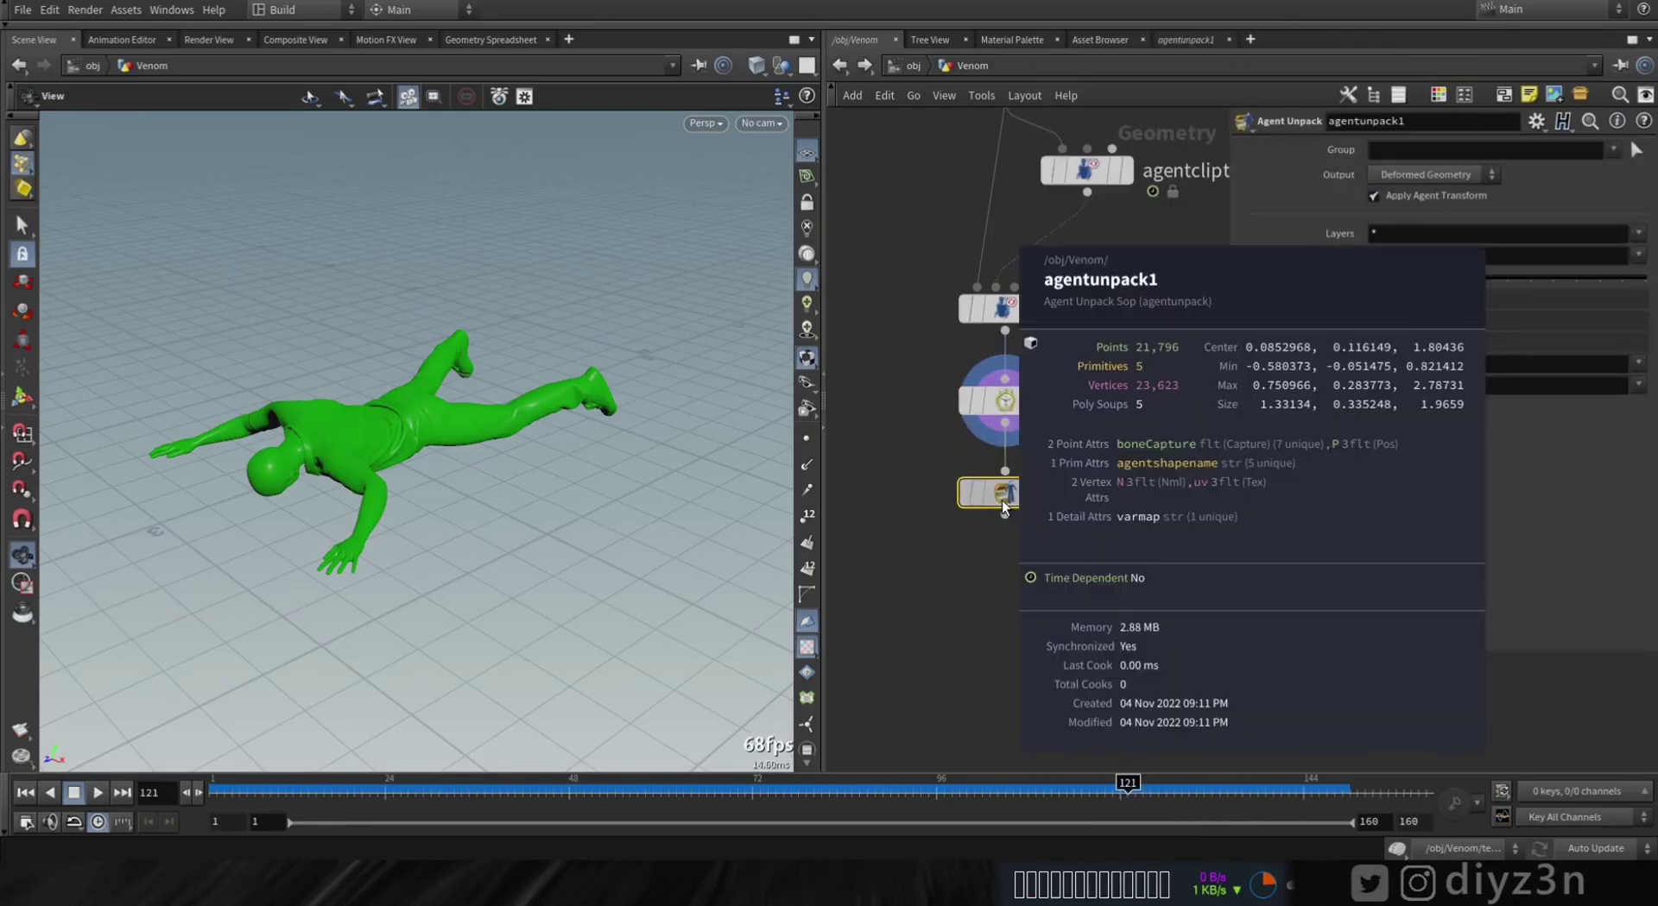
key(r)
middle_drag(1014, 501, 1135, 399)
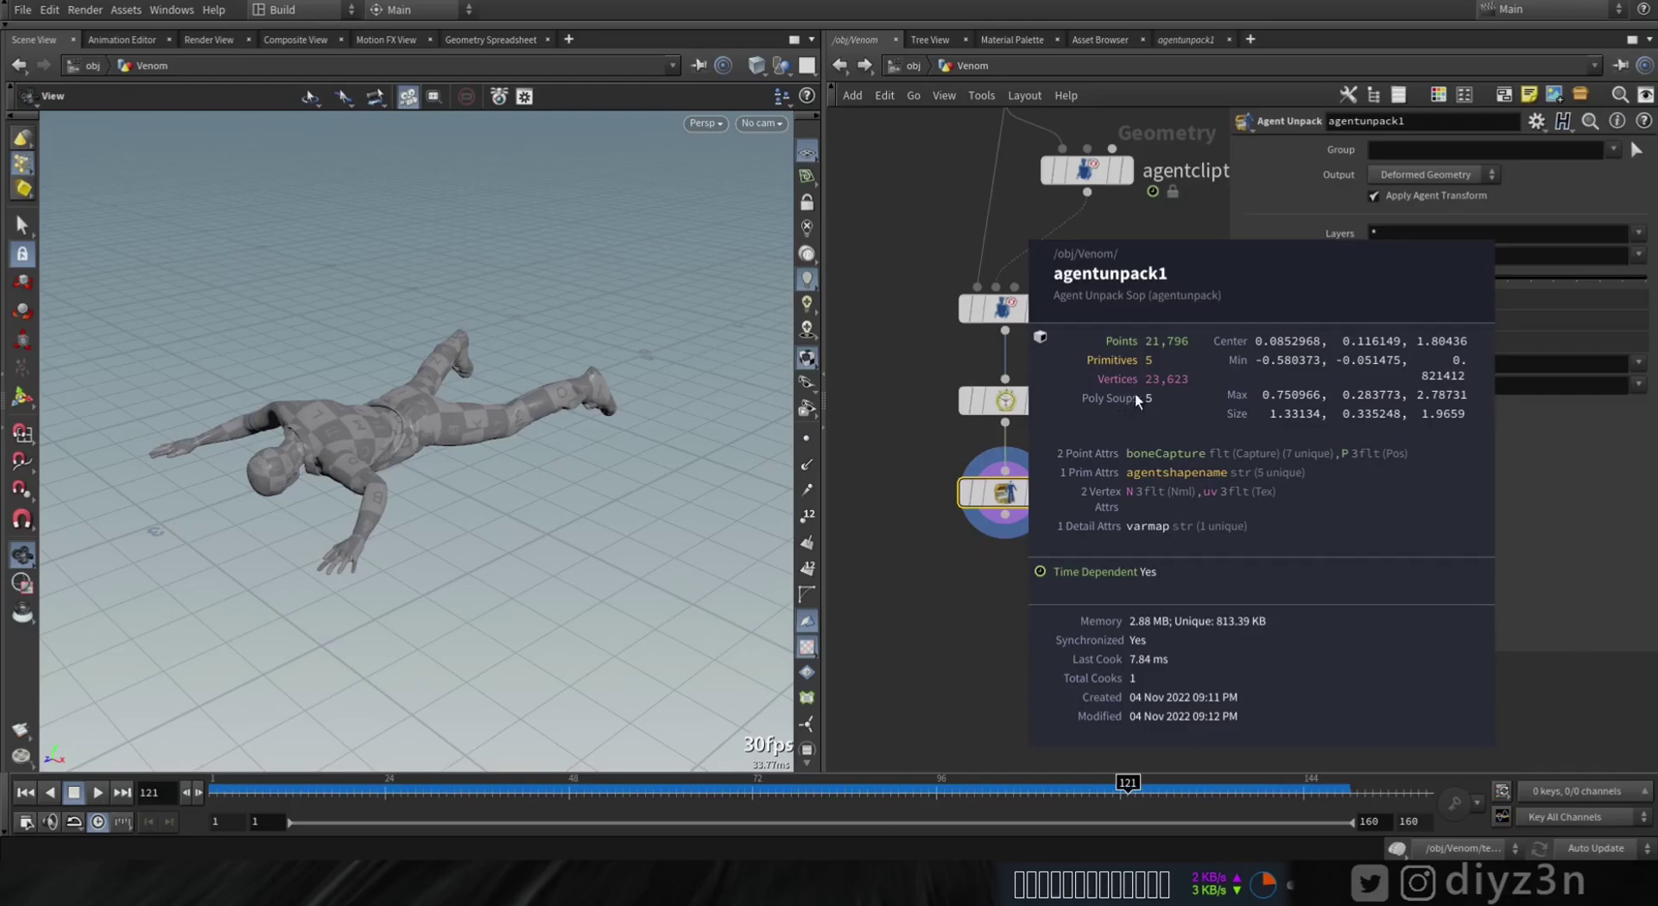
Step: Turn off Load as Polygon Soups on agent1, recheck the unpacked geometry's information and return to the first frame
middle_drag(1169, 306, 1214, 366)
click(998, 240)
click(1419, 520)
middle_click(1007, 517)
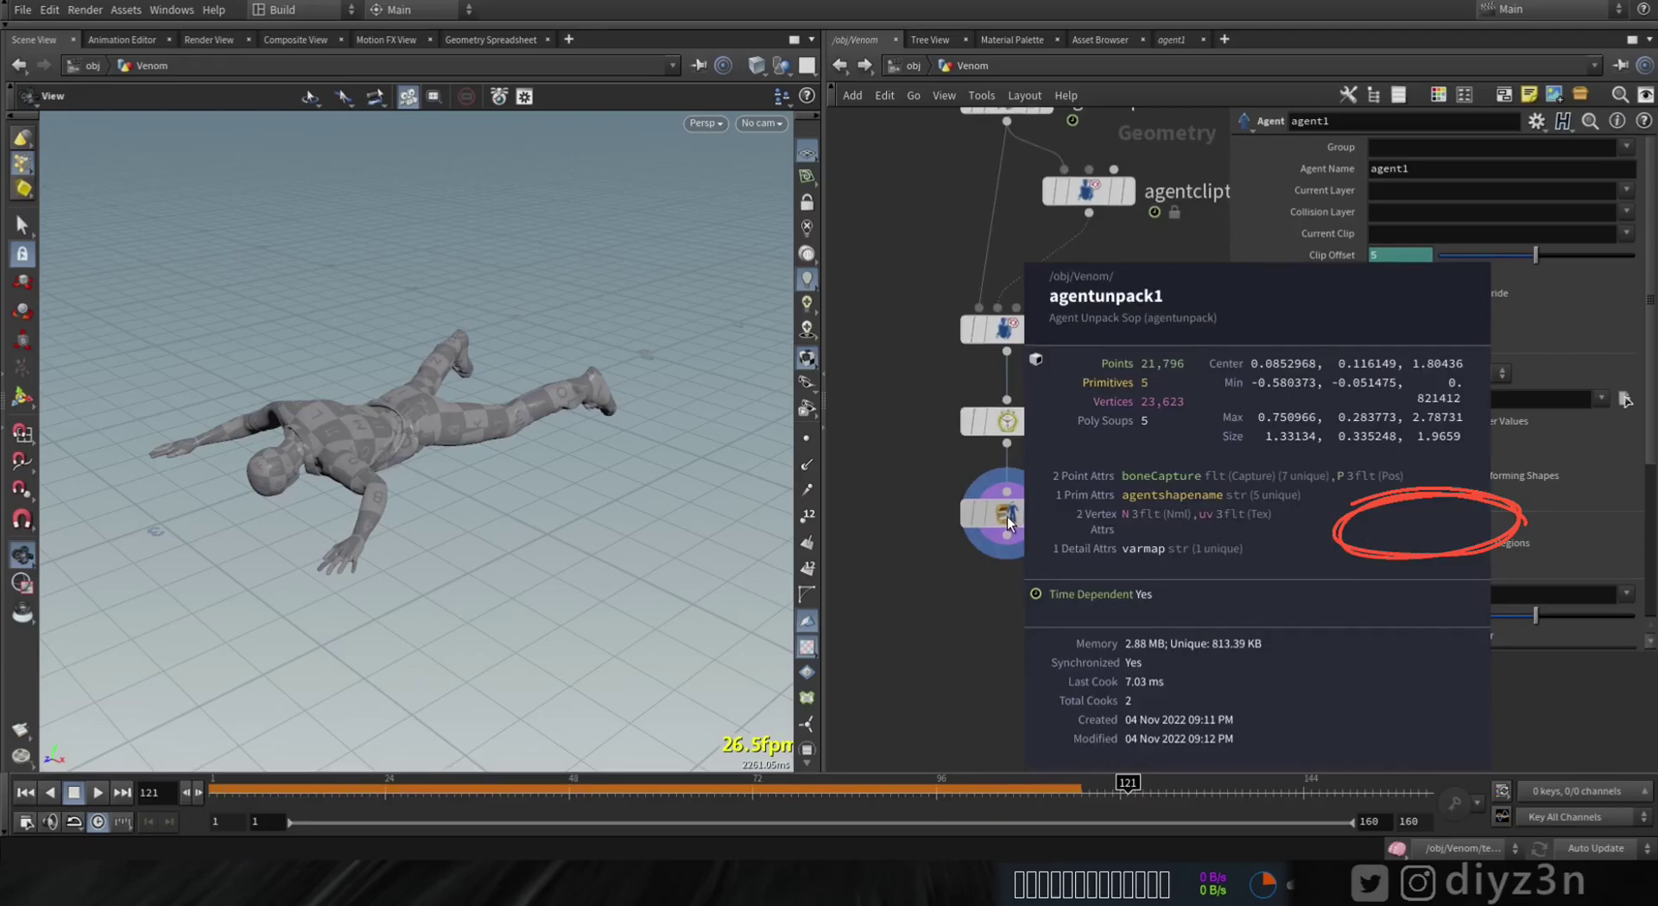
click(26, 795)
middle_drag(1021, 520, 1105, 616)
scroll(1086, 630, down, 3)
scroll(1062, 650, up, 1)
middle_drag(1039, 678, 1036, 615)
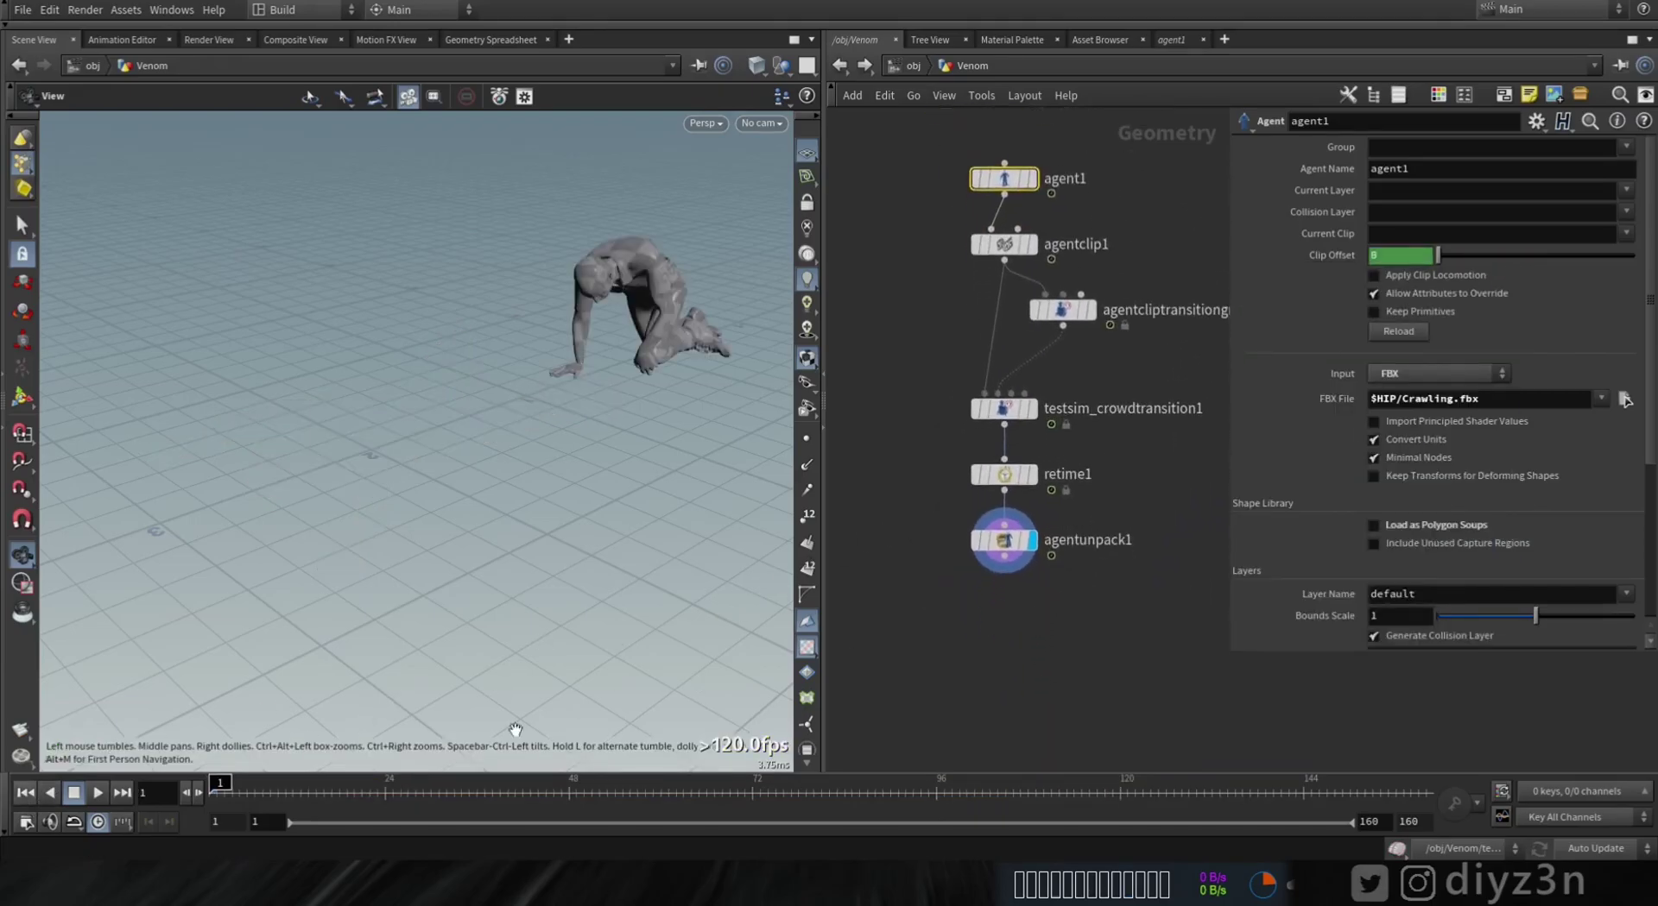
Step: Add a Tube node with Polygon as its Primitive Type, display it and template agentunpack1 alongside it
key(Up)
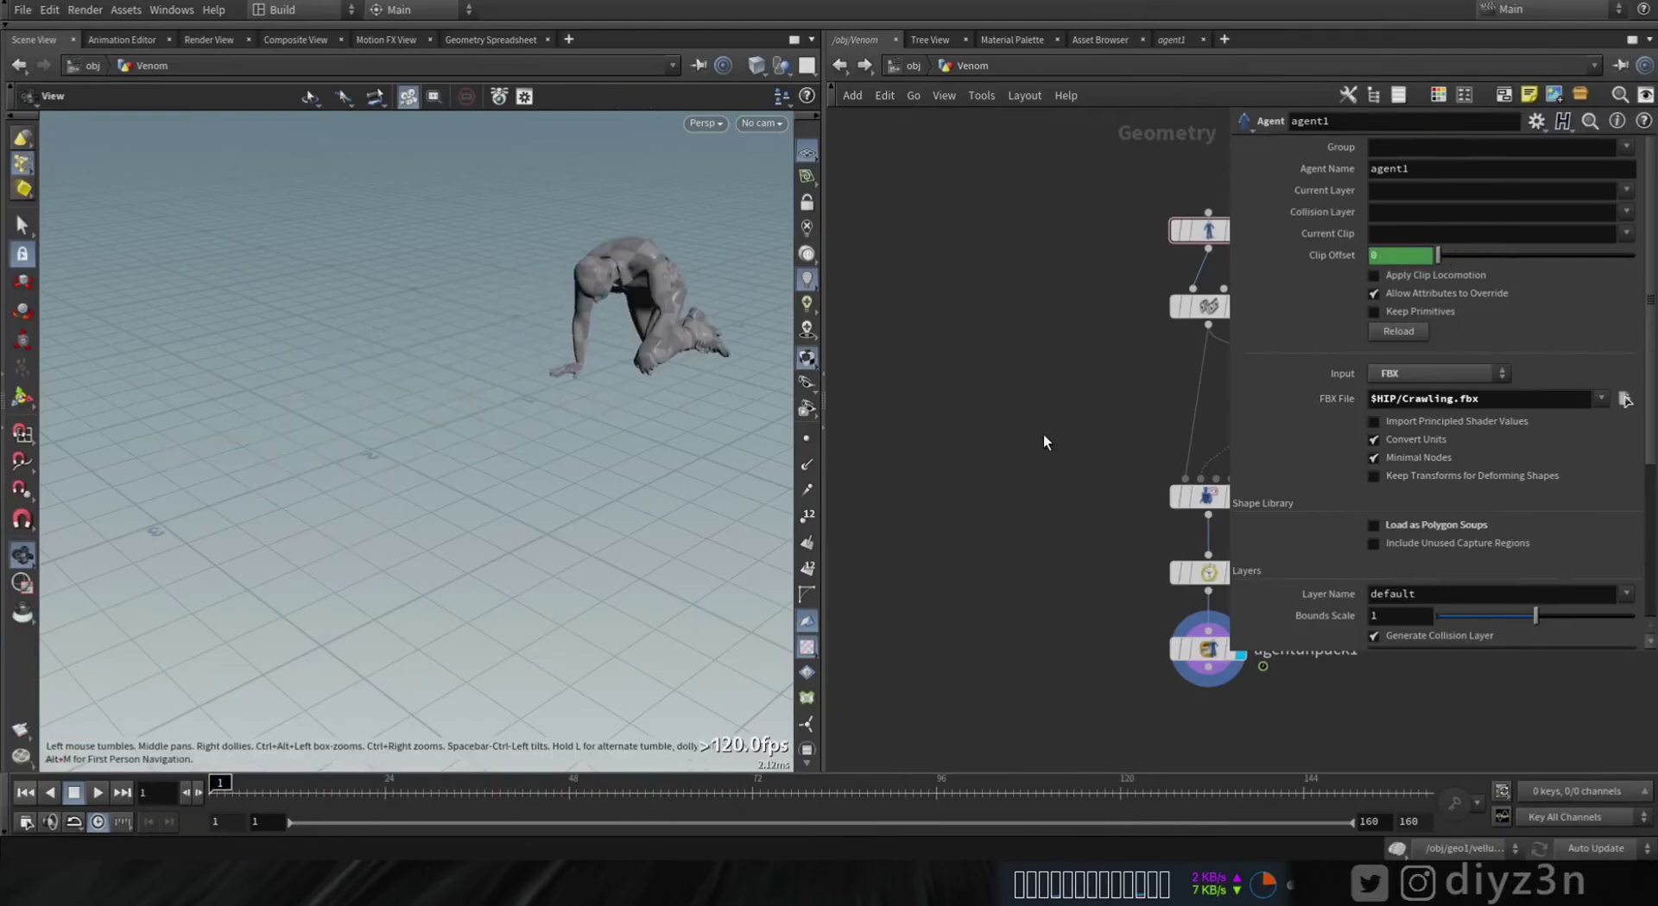
scroll(950, 328, down, 5)
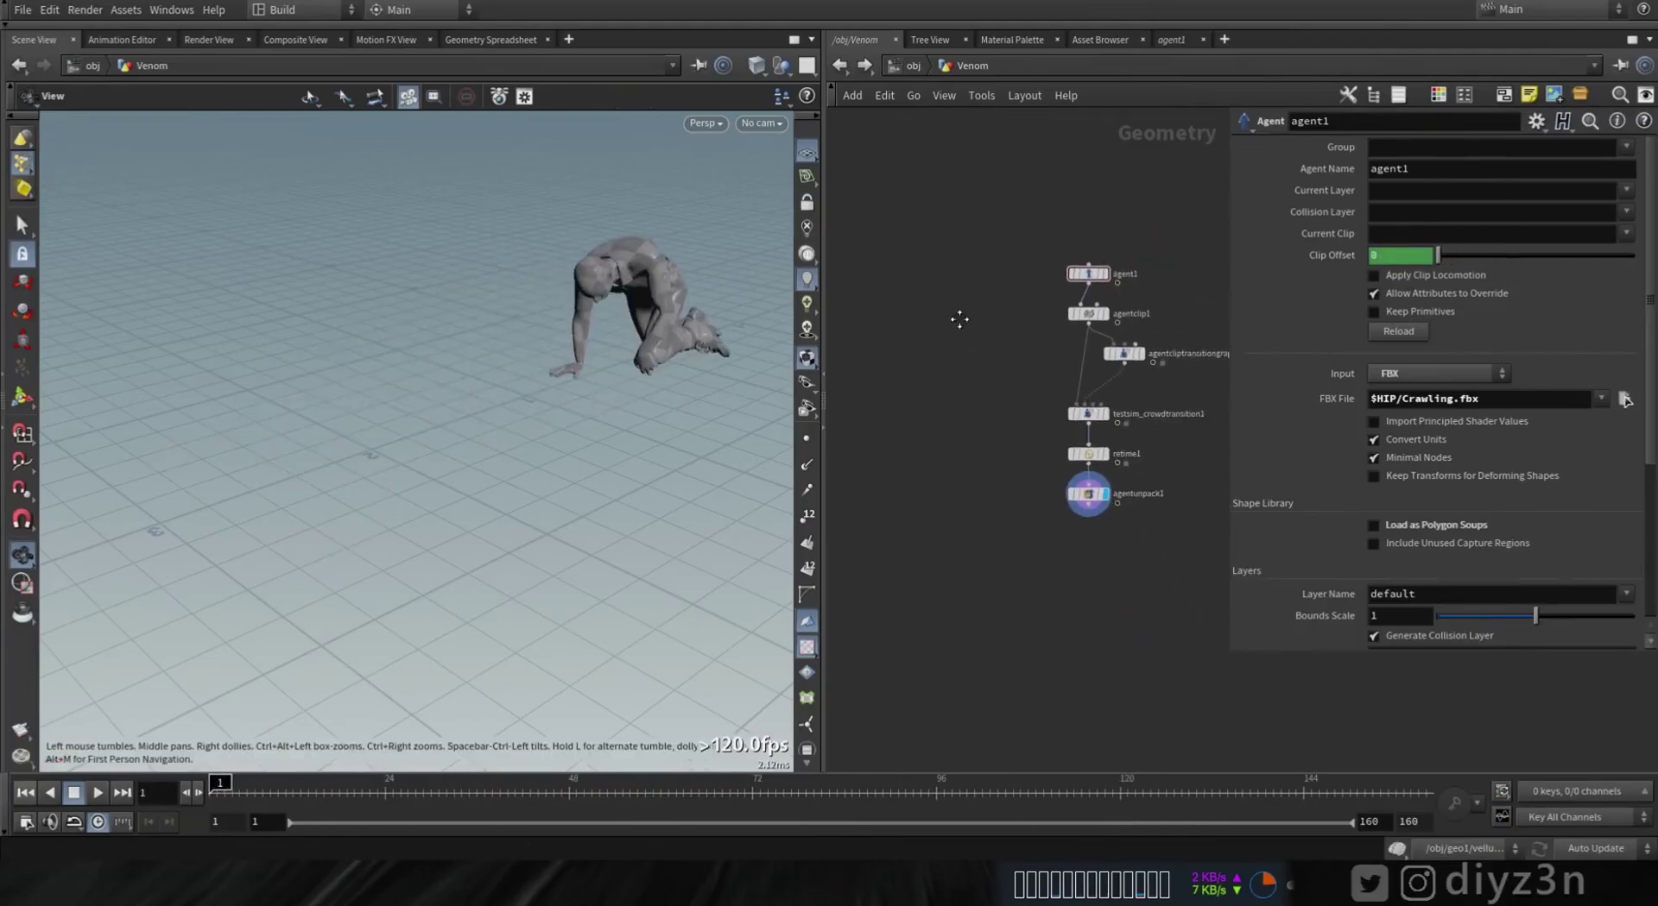
key(Tab)
click(1208, 102)
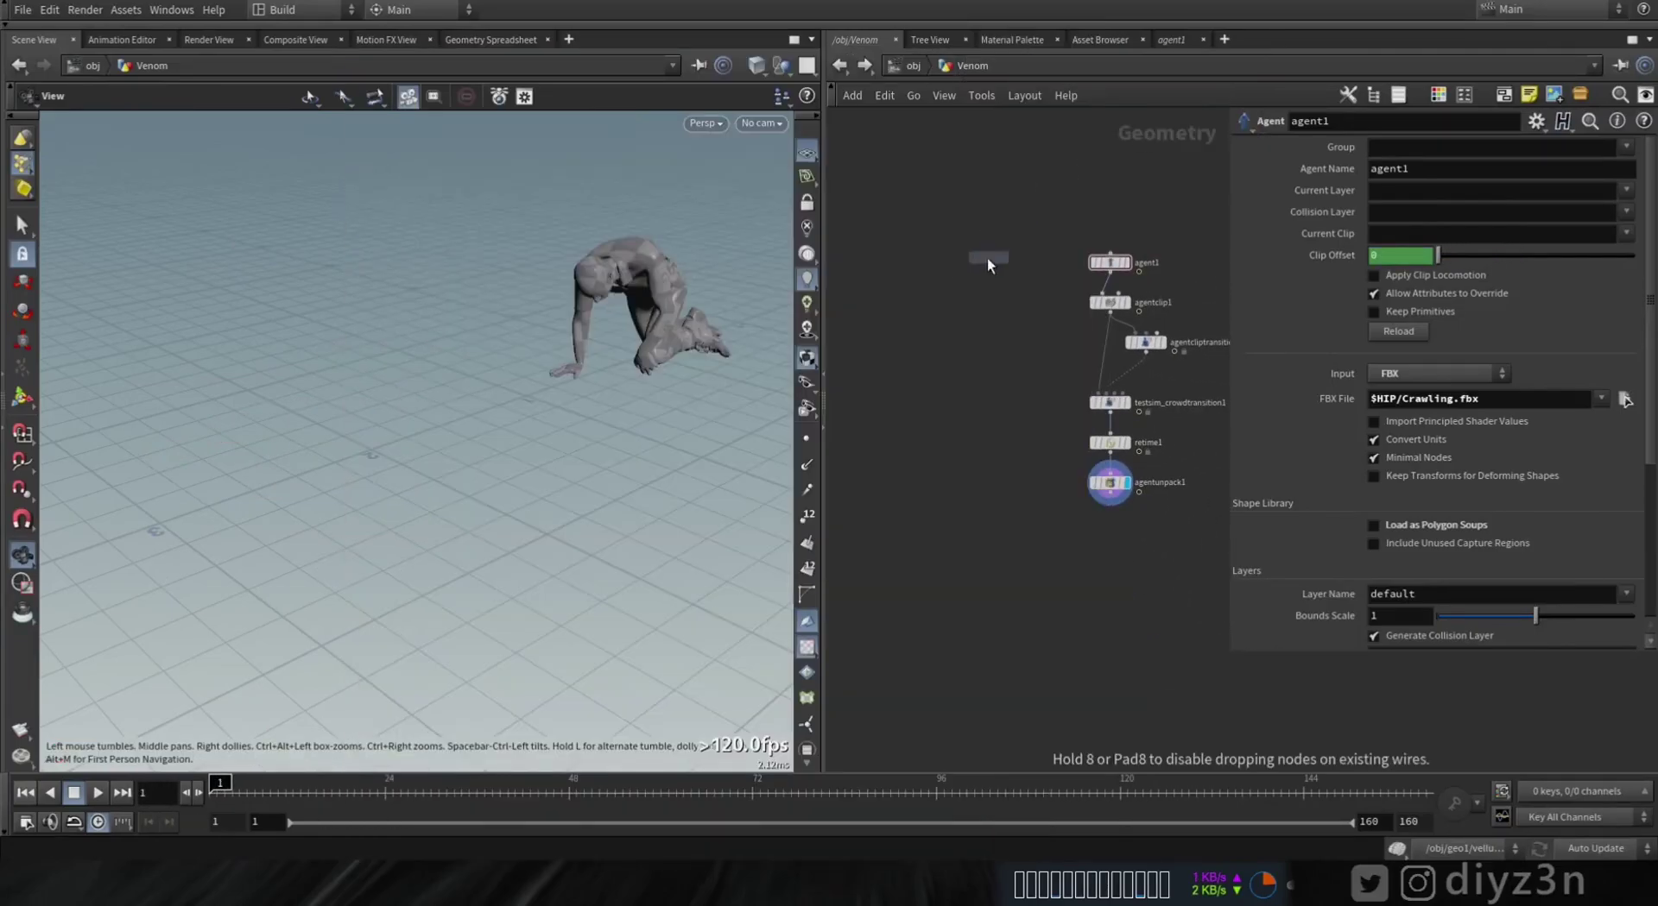
click(955, 294)
click(1394, 184)
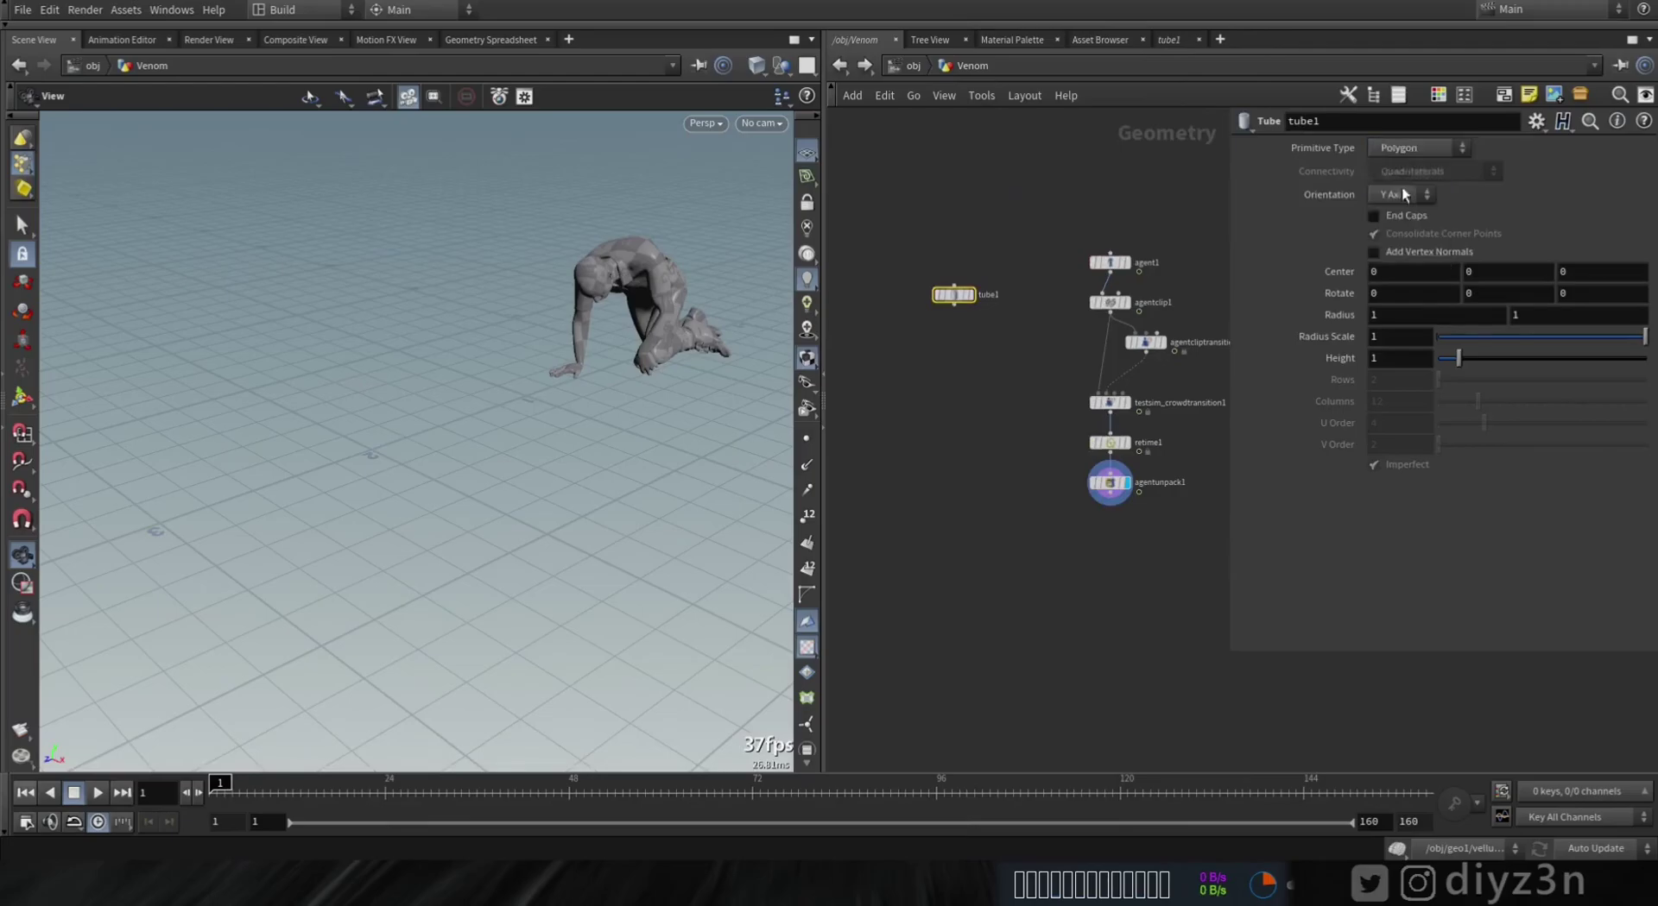
click(971, 294)
click(1128, 505)
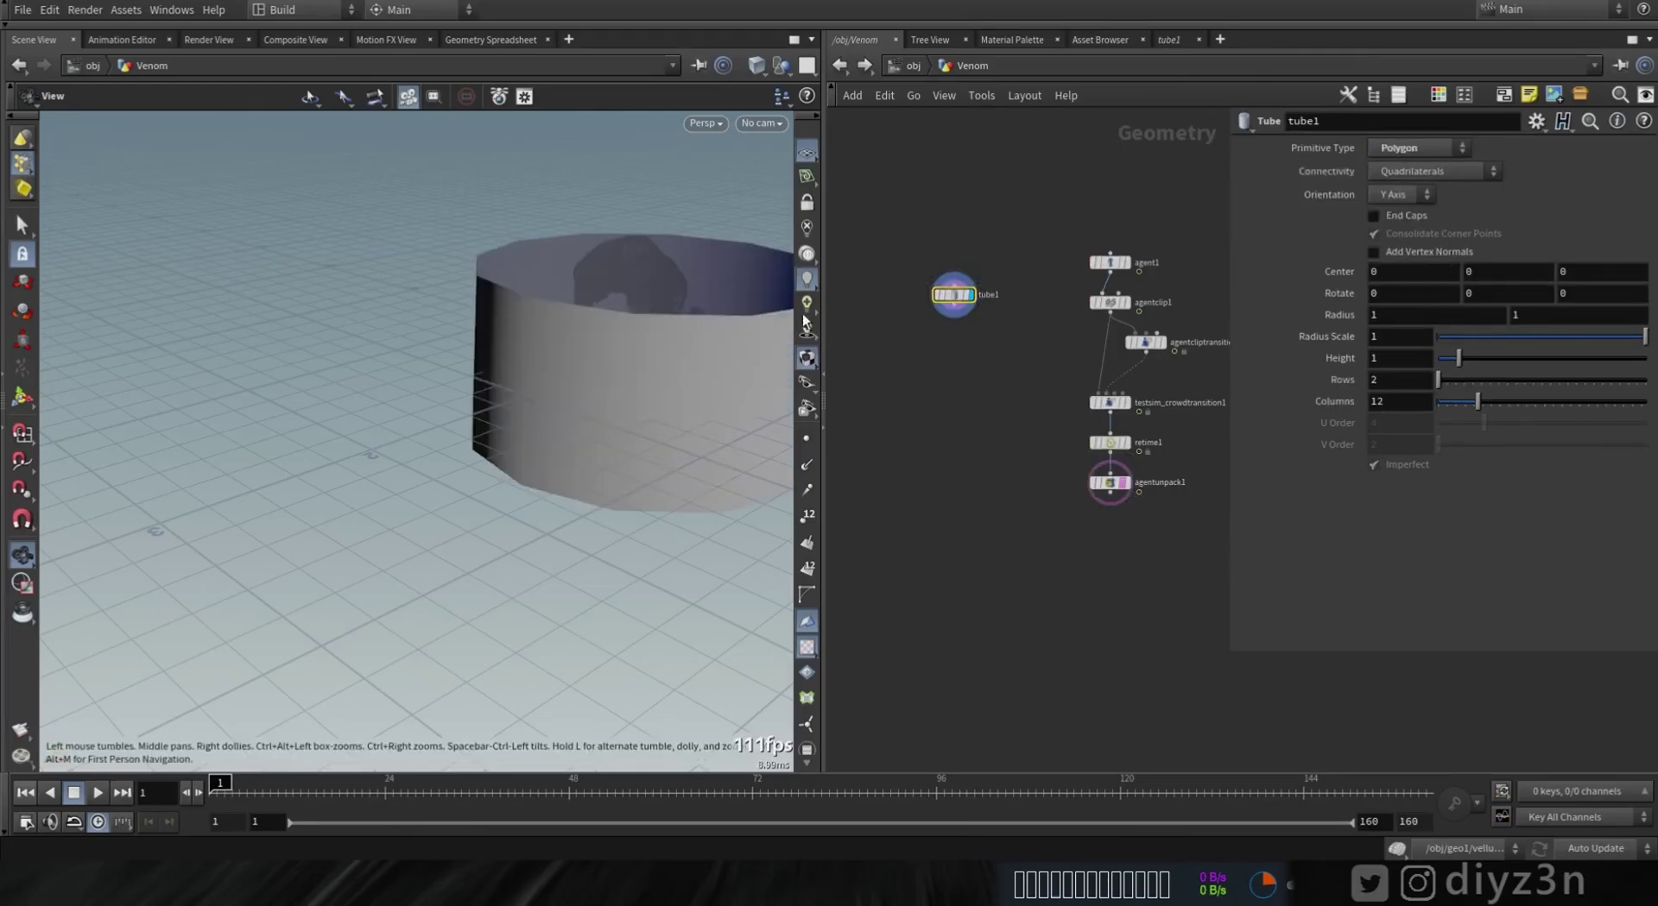
Step: Flatten the tube into a capped disc with End Caps on, Height .01 and both radii 1.45, and check it at frame 142
click(1409, 216)
click(1404, 357)
text(.01)
key(Return)
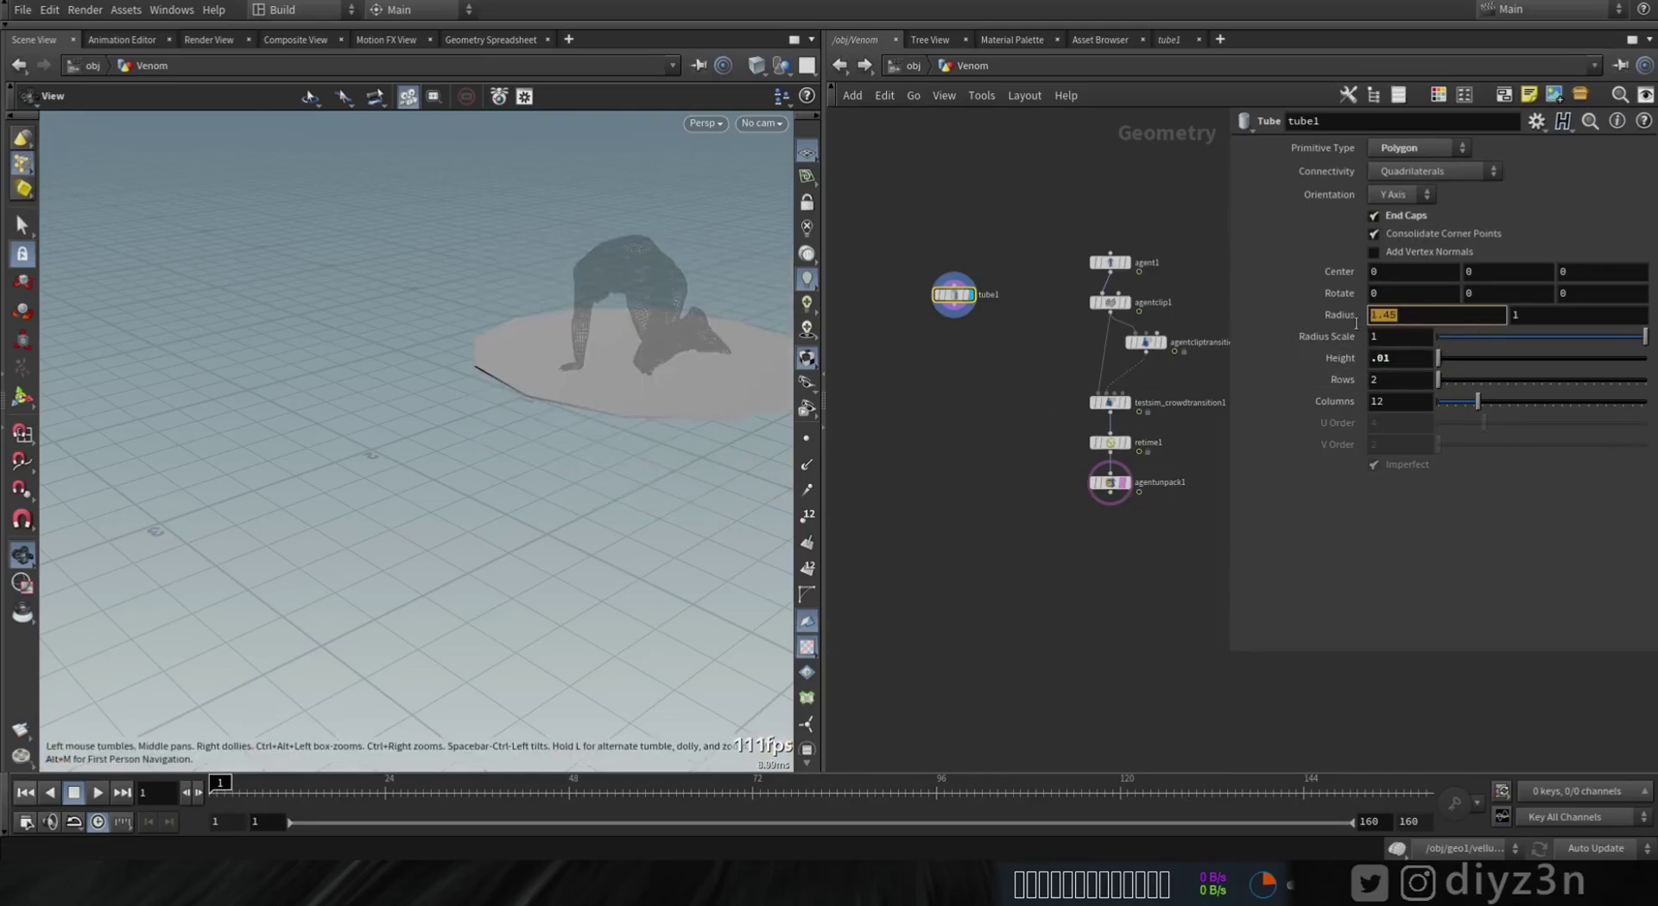
click(1543, 316)
drag(451, 363, 495, 436)
right_drag(496, 437, 499, 396)
drag(222, 790, 1287, 791)
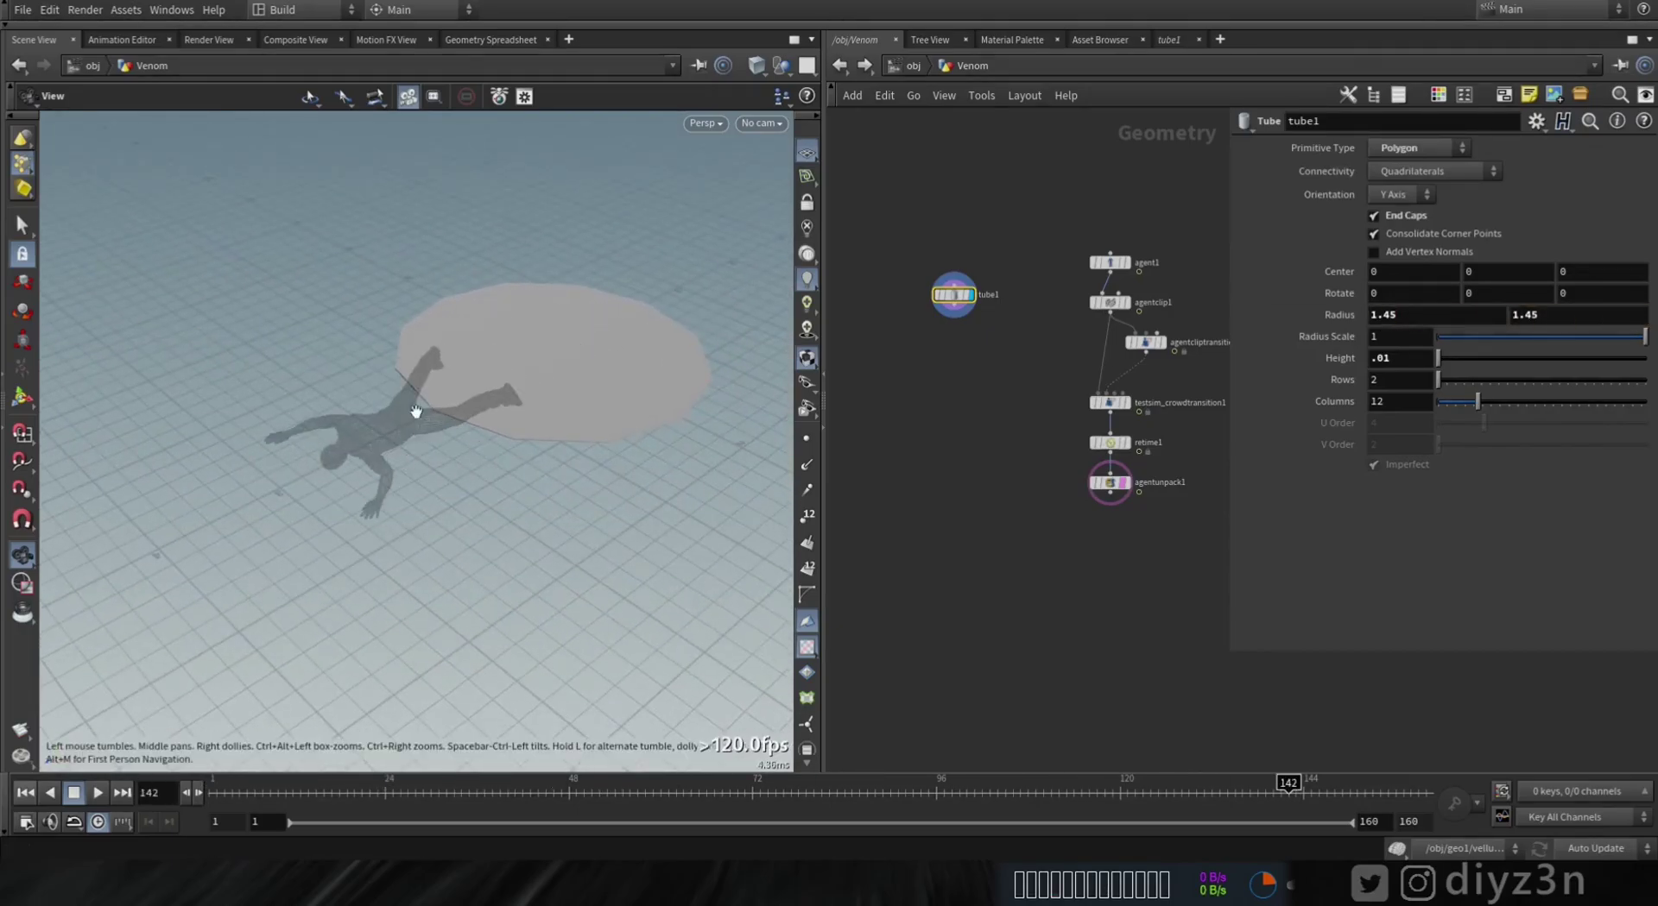
Step: Add a Transform node below tube1, display it and set its Z translation to 2.2
scroll(941, 365, up, 3)
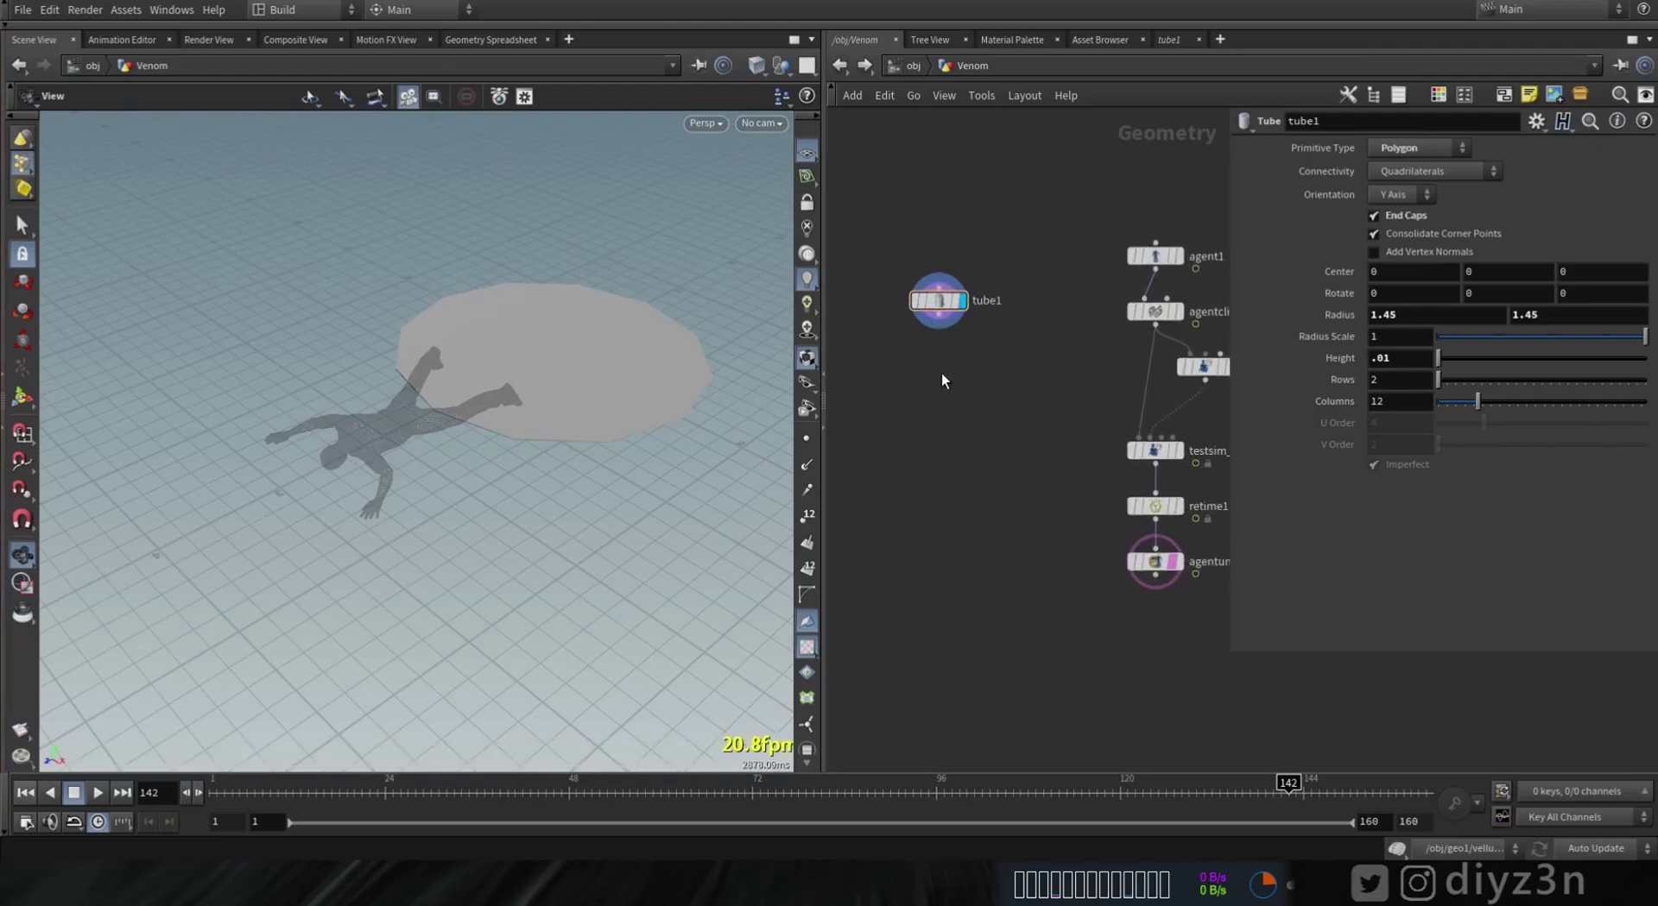
key(Tab)
click(1113, 109)
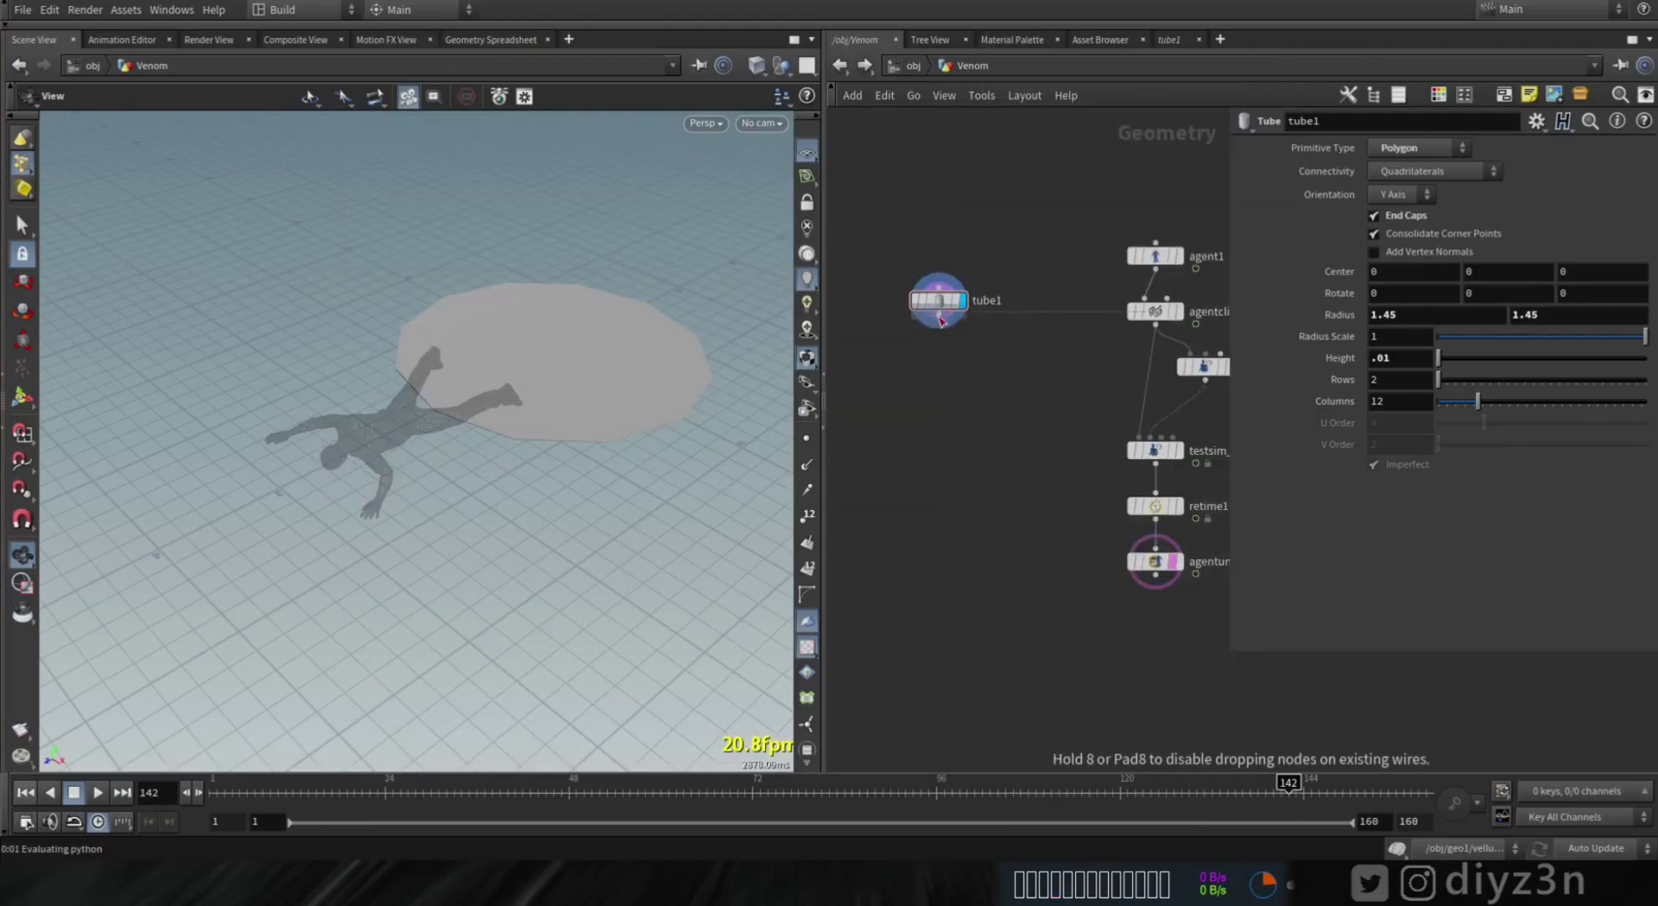
click(938, 356)
middle_drag(1577, 219, 1604, 226)
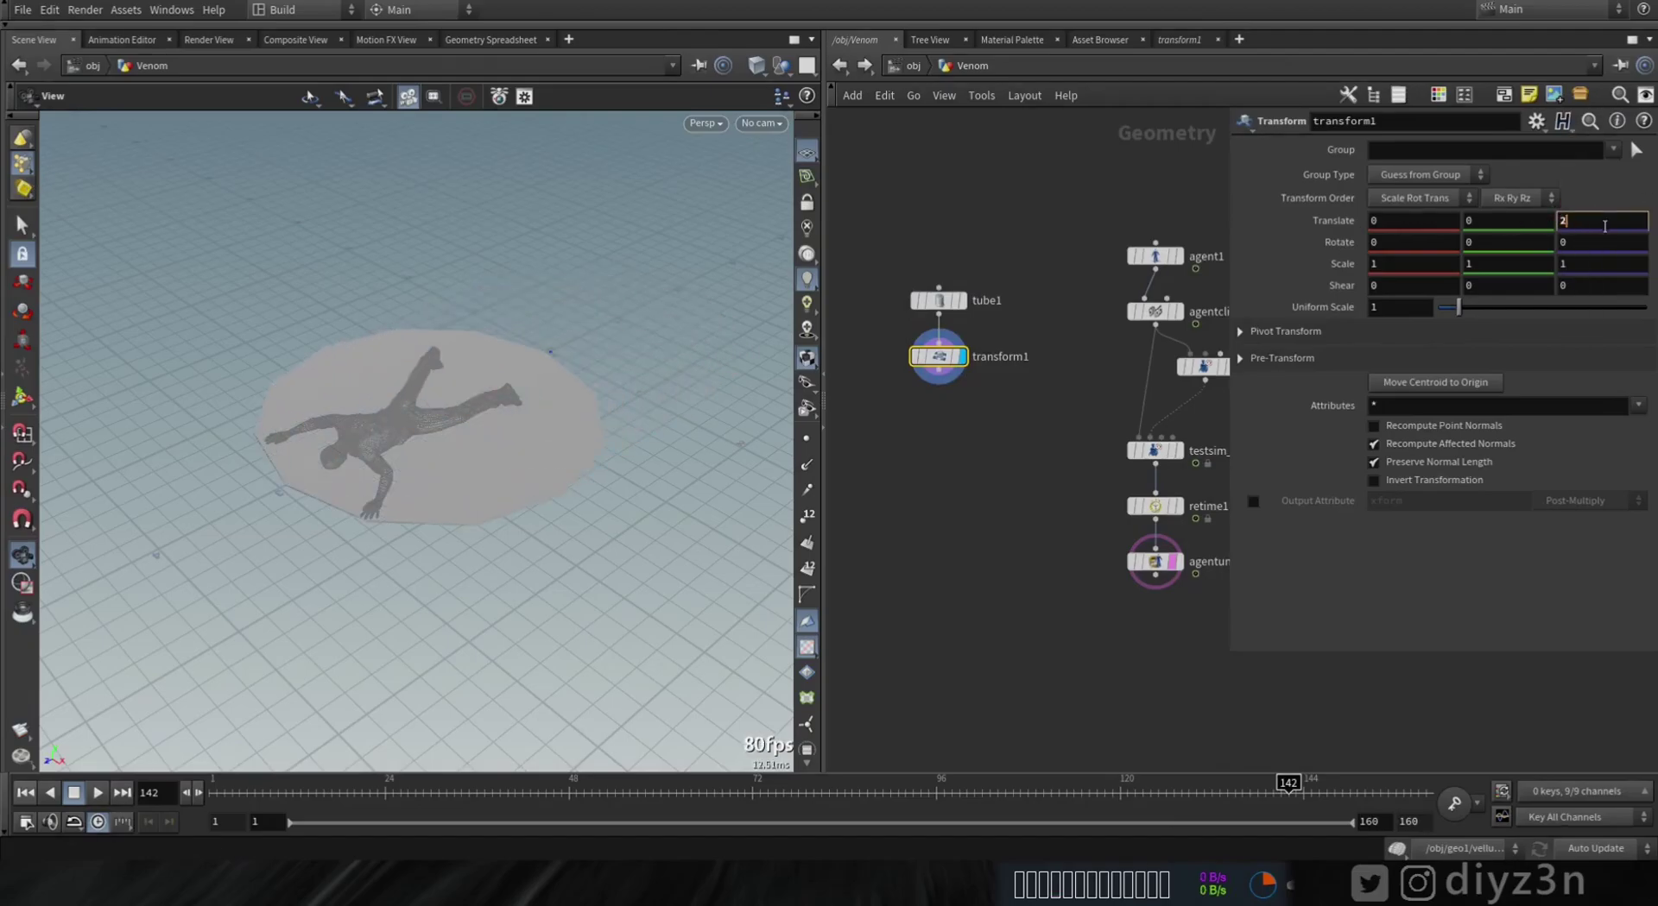
text(.2)
key(Return)
Step: Stretch the disc under the character by setting transform1's Z translation to 1.45 and Z scale to 2.2
middle_drag(1576, 263, 1595, 277)
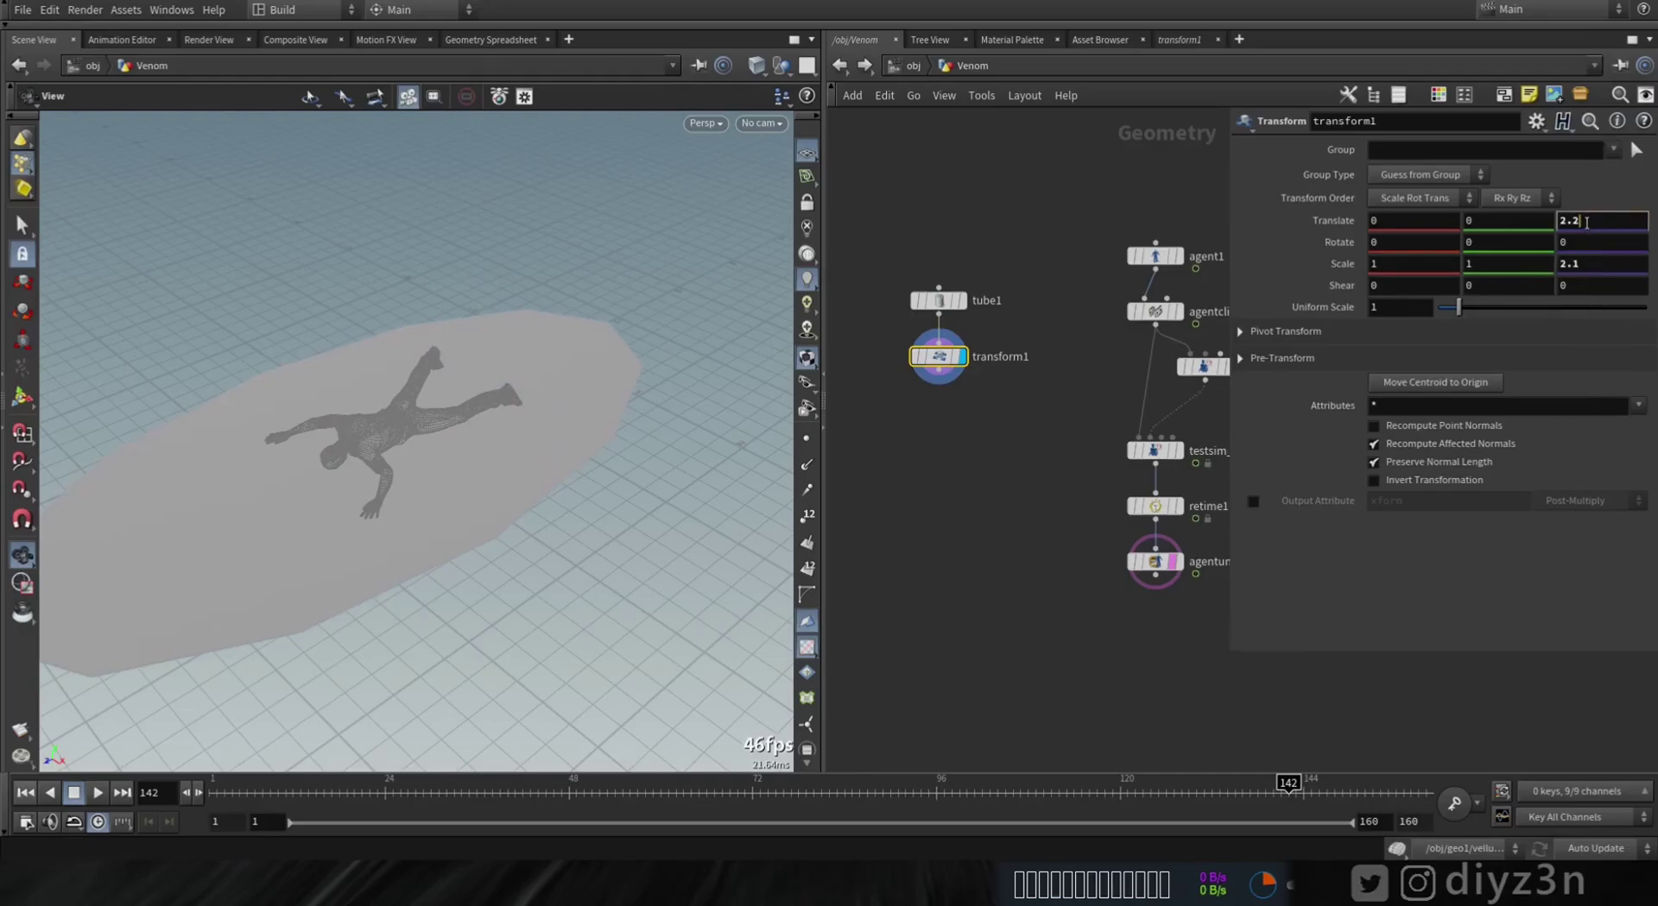
middle_drag(1594, 216, 1601, 221)
text(45)
key(Return)
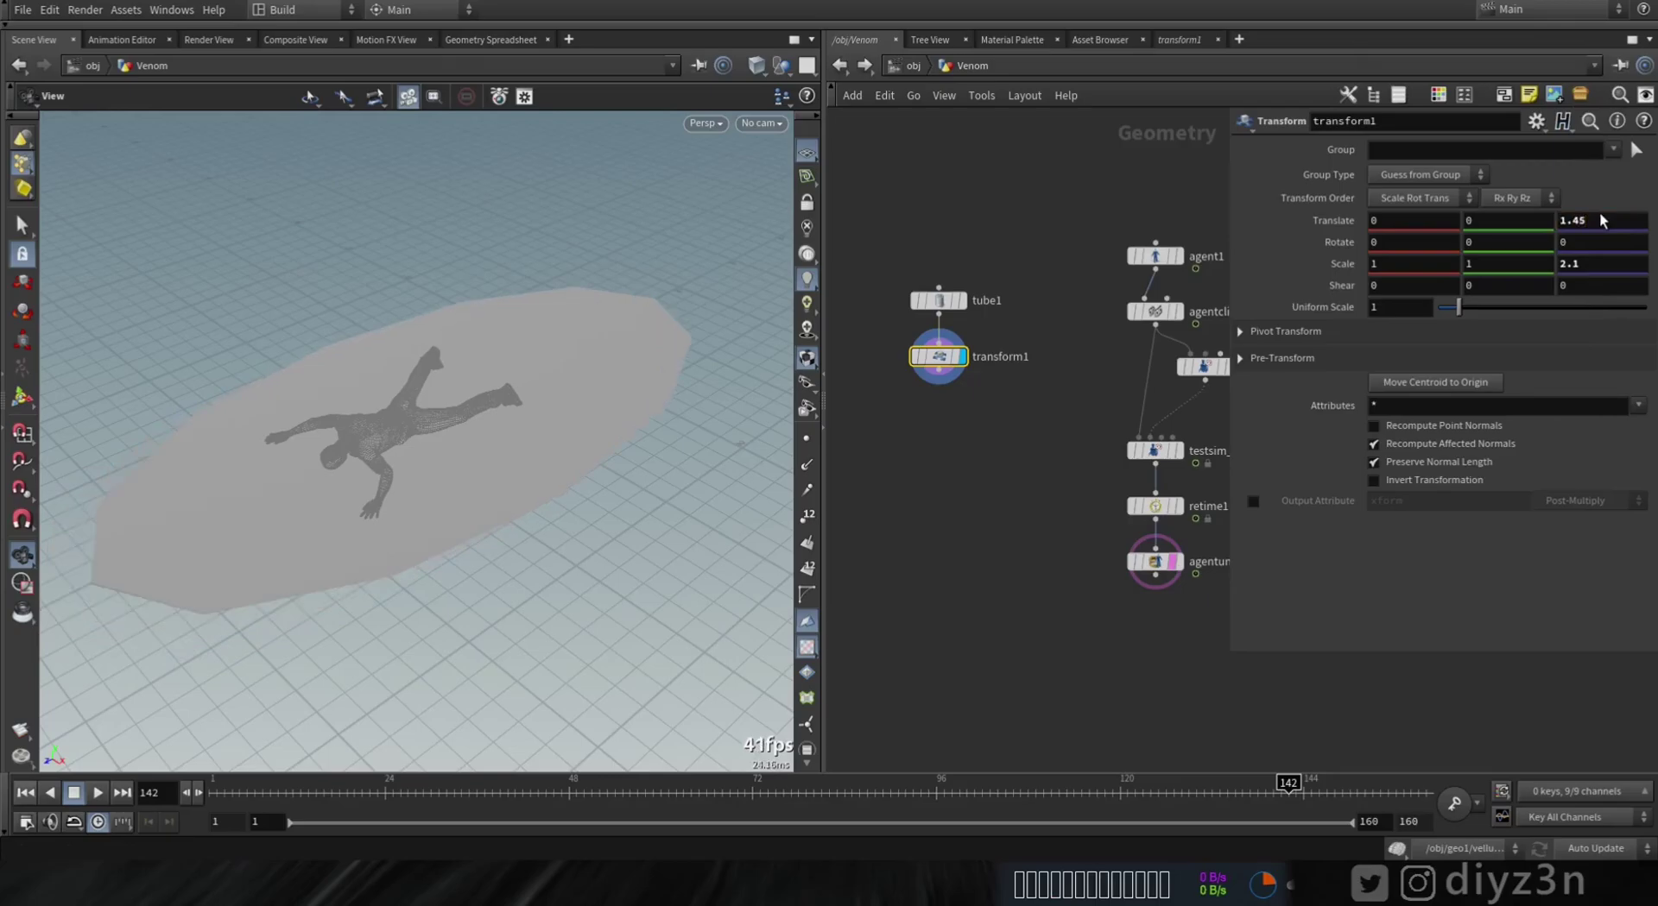
text(2)
key(Return)
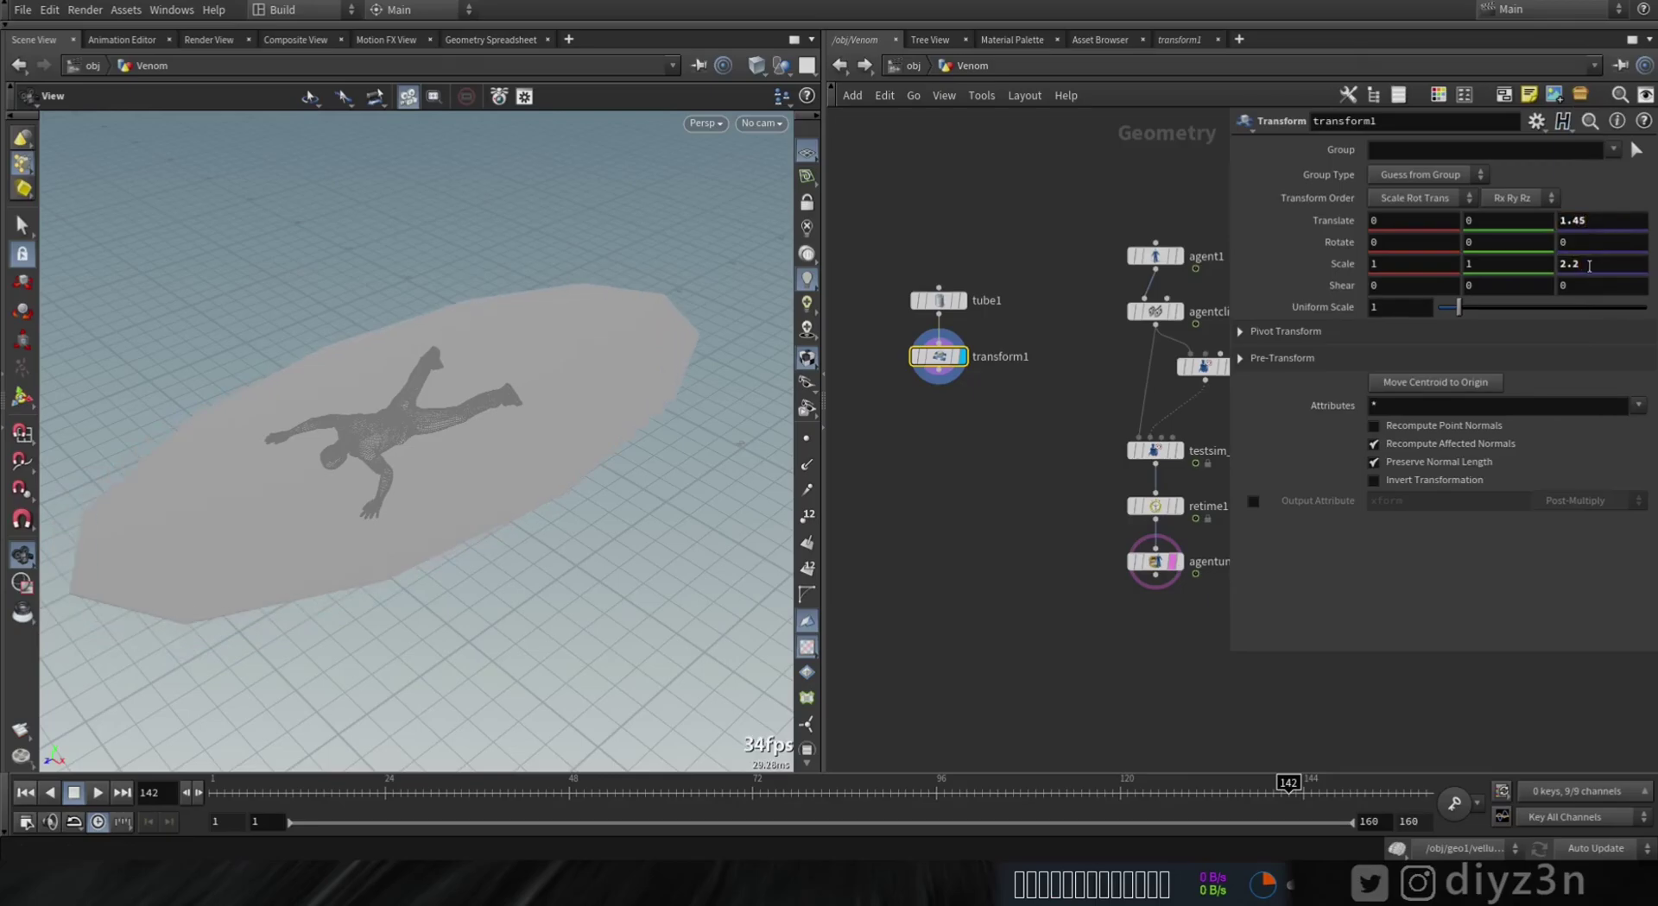
Step: Return to frame 1, add a Transform node directly below agentunpack1 and template it
drag(259, 787, 216, 787)
middle_drag(1055, 650, 1025, 595)
key(Tab)
mouse_move(1191, 348)
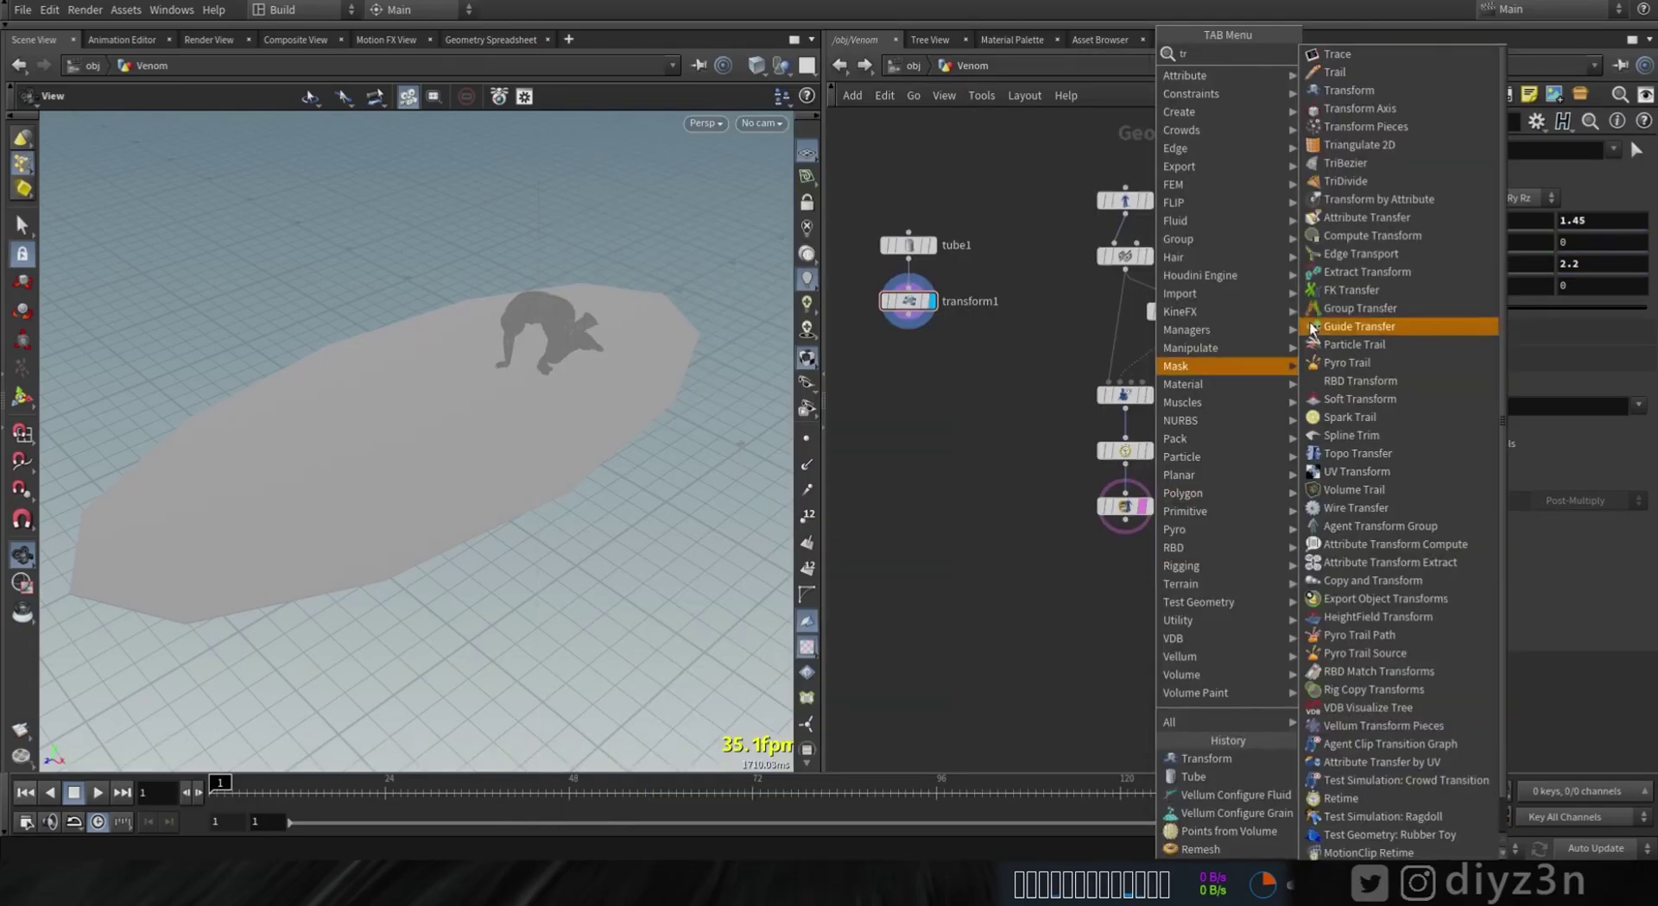
click(1364, 91)
click(1134, 580)
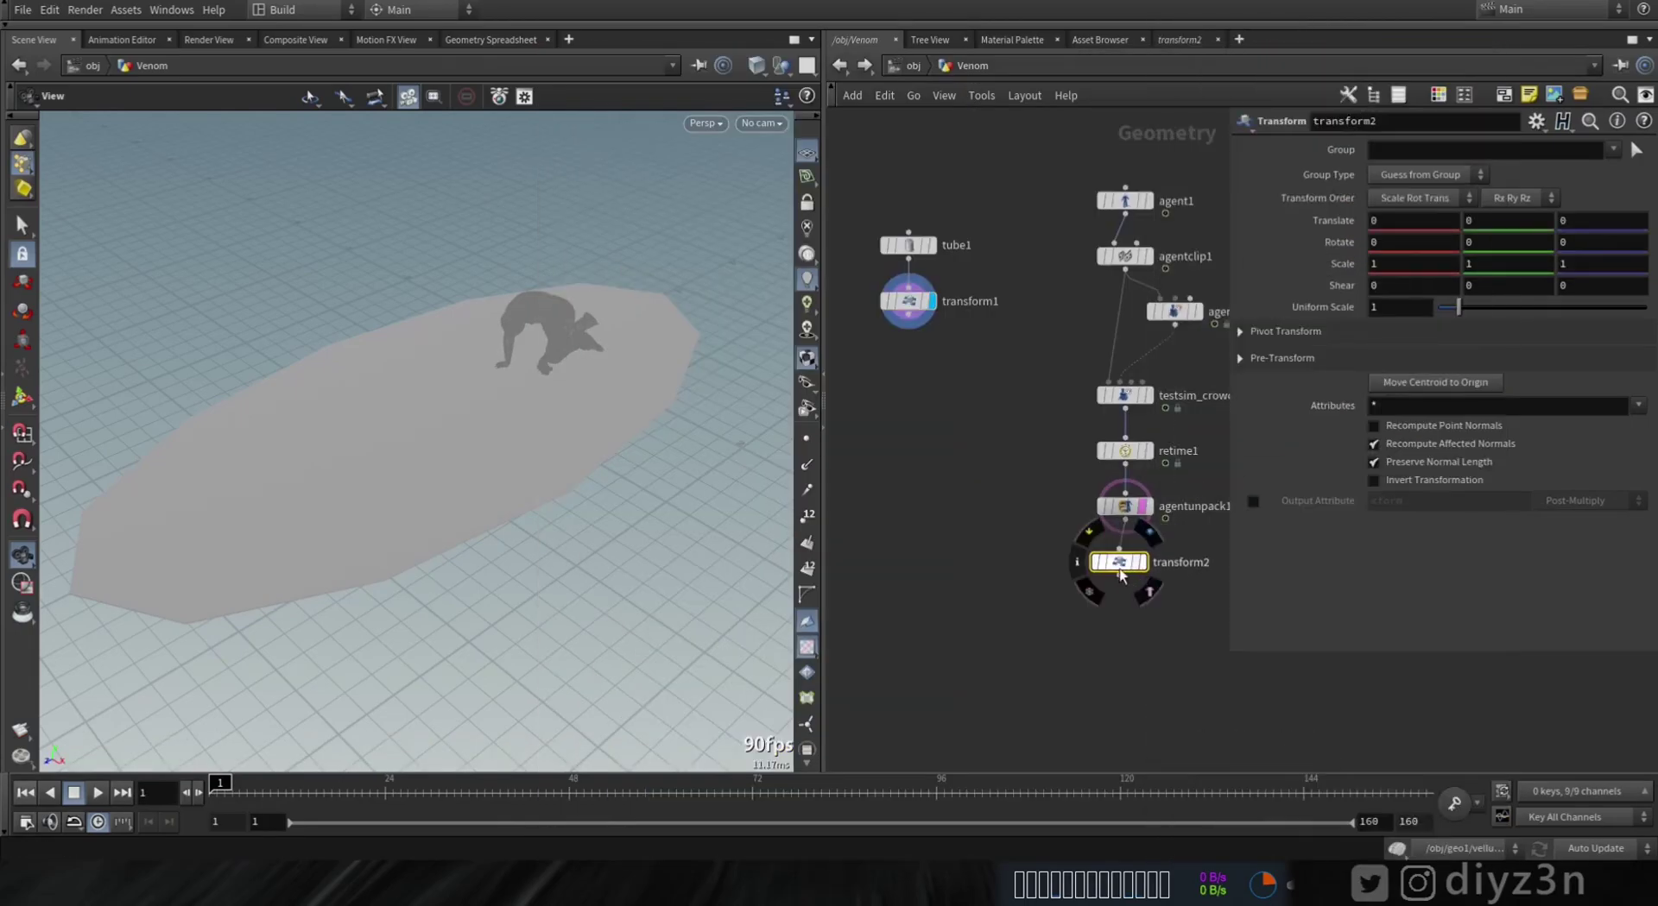
drag(1120, 568, 1126, 561)
click(1142, 554)
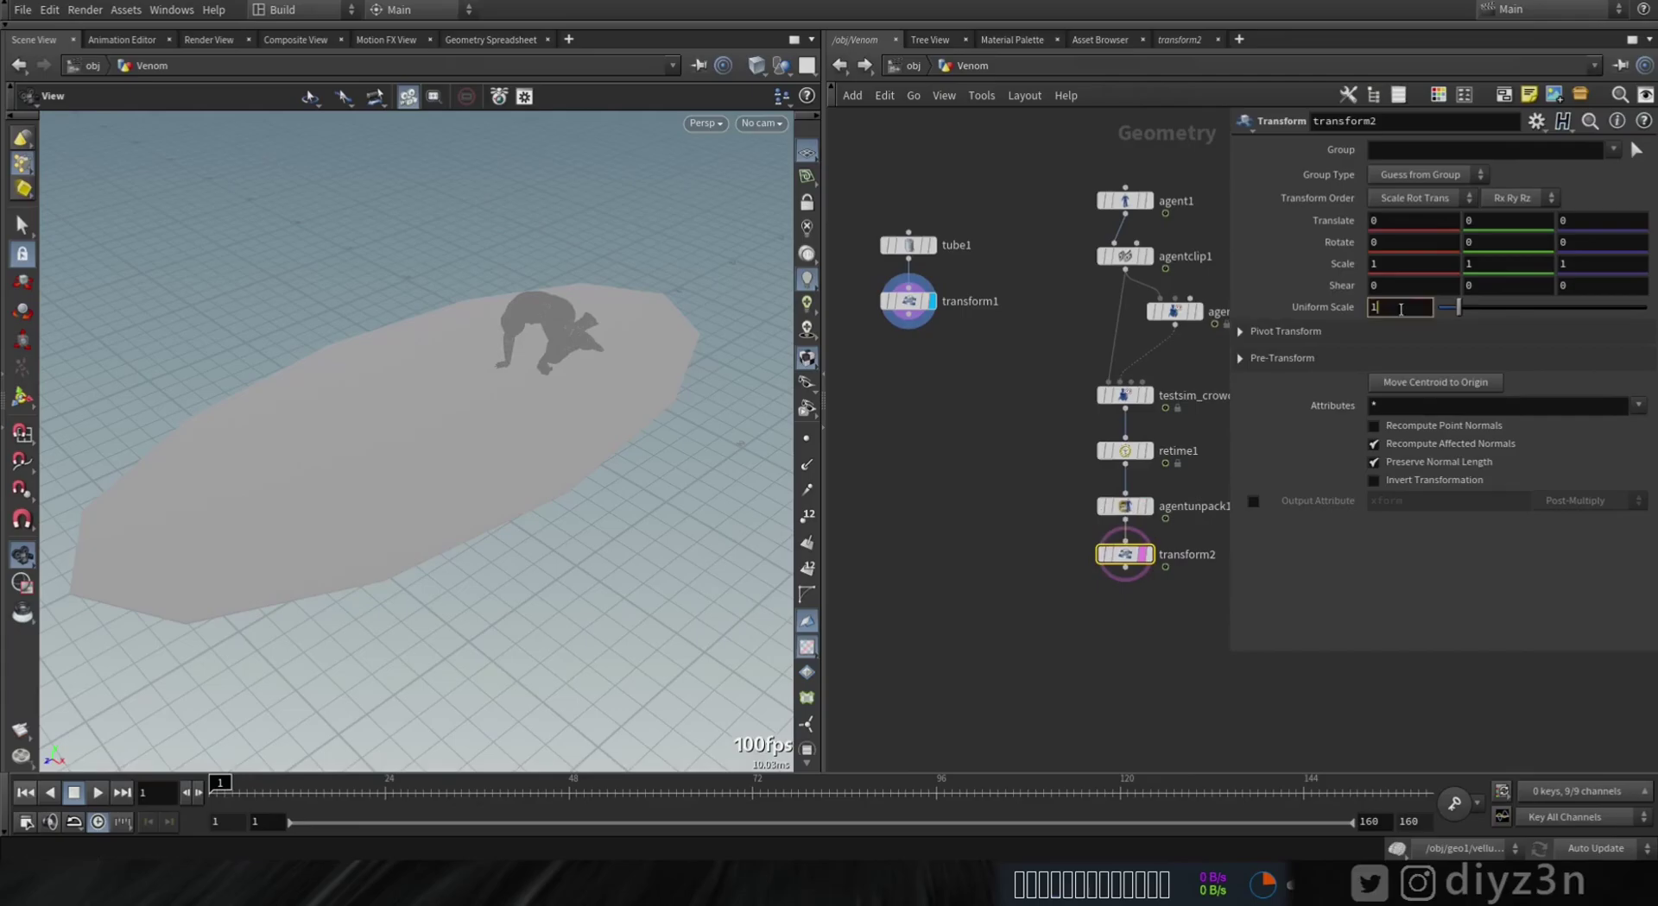
Step: Set the Uniform Scale of the character's Transform node to 1.25
click(1400, 309)
text(.25)
key(Return)
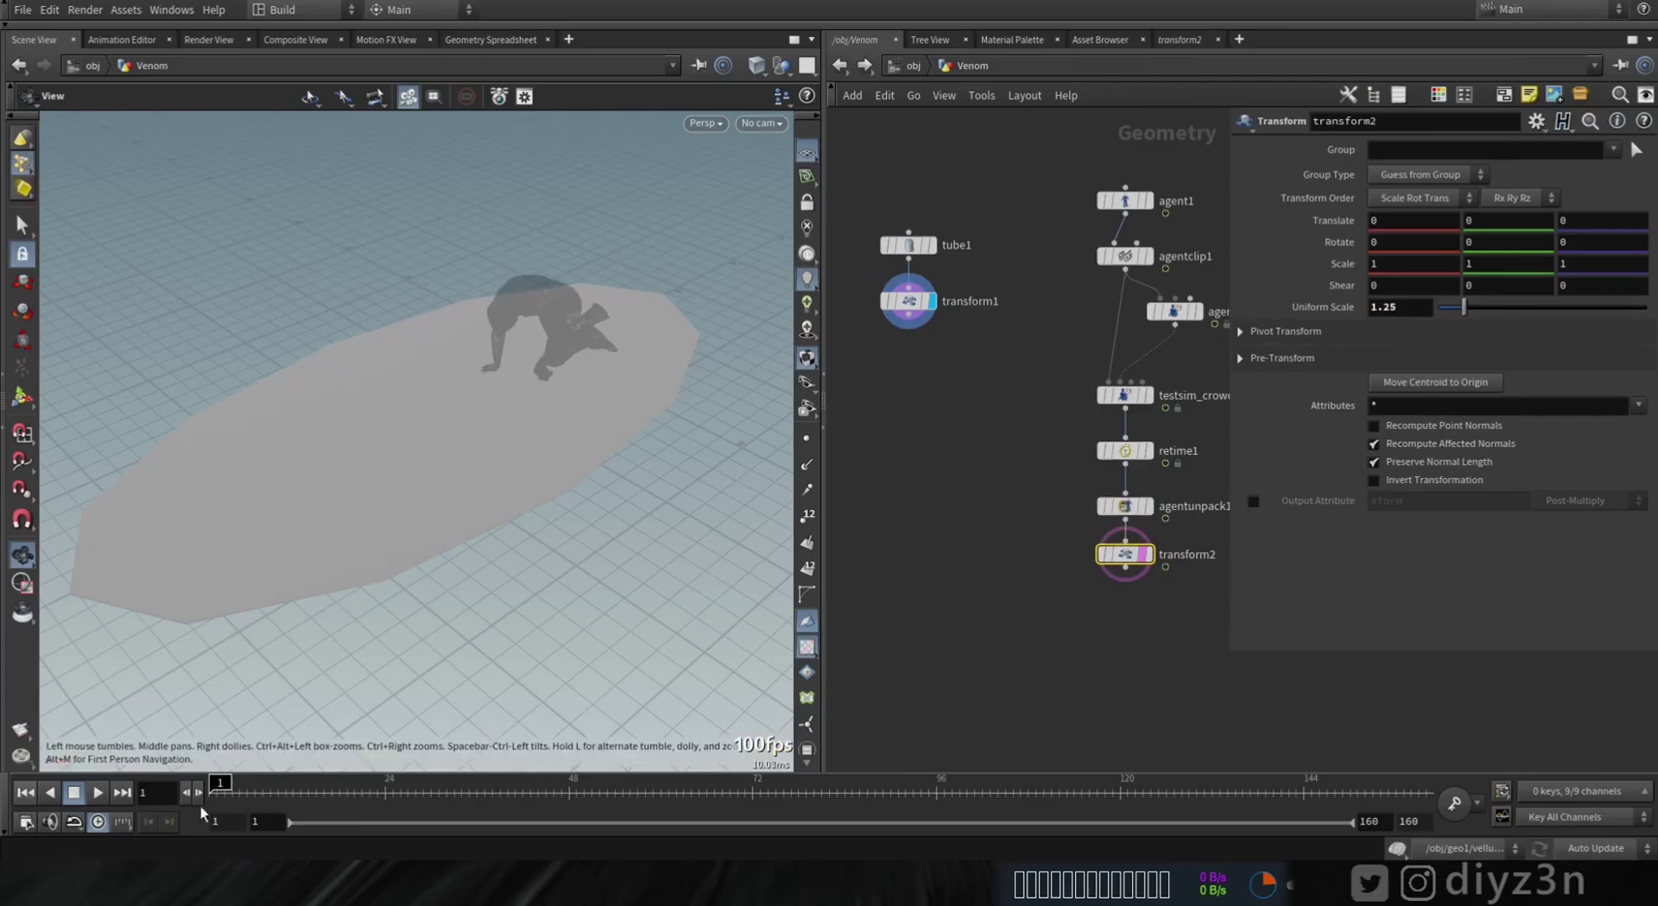
Step: Switch the perspective viewport's shading to a mode that draws wireframe edges over the shaded geometry
mouse_move(219, 789)
mouse_down()
mouse_move(1089, 825)
mouse_move(220, 807)
mouse_up()
click(705, 123)
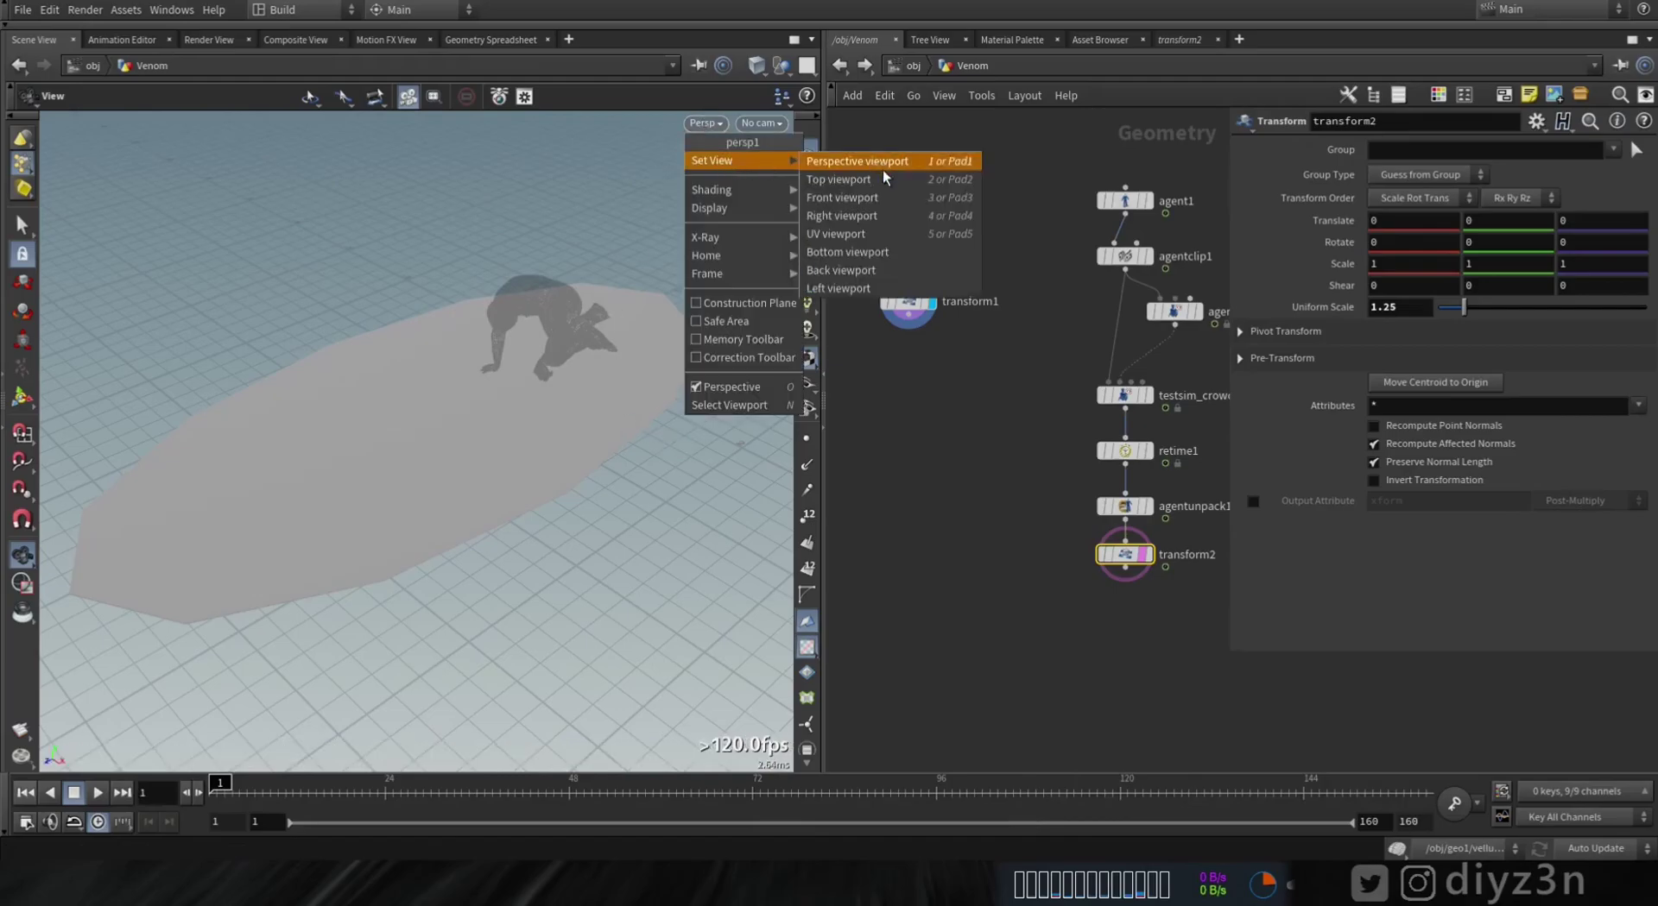
mouse_move(717, 189)
click(863, 372)
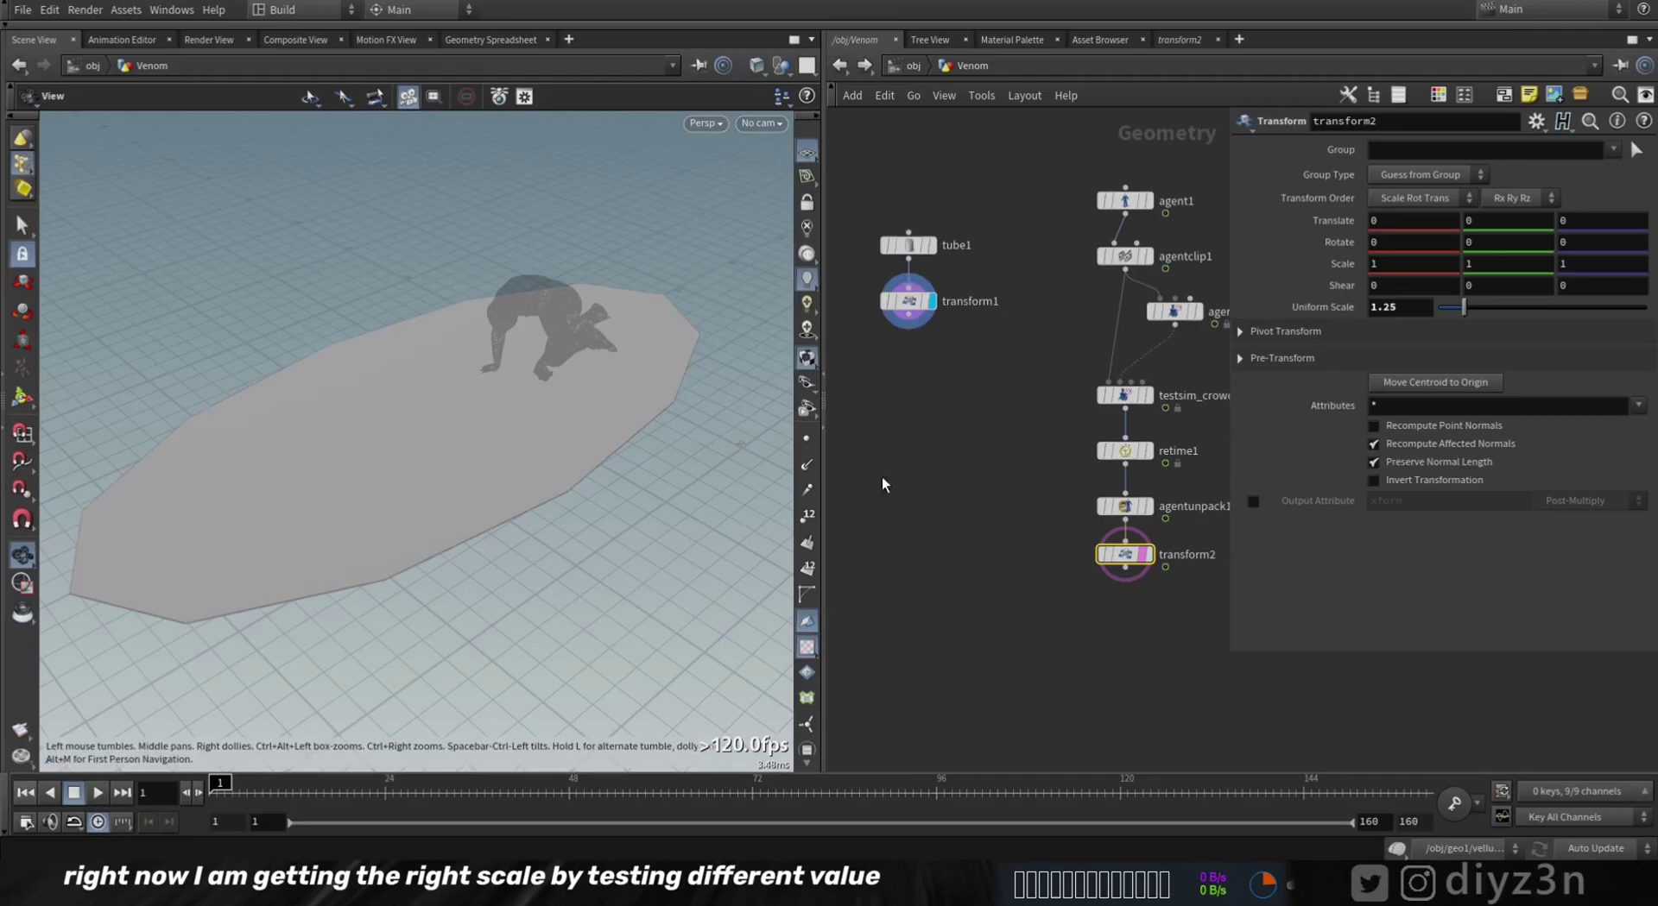
Step: Add a Remesh node below transform1, connect it to transform1's output and display it
key(Tab)
text(re)
click(1117, 90)
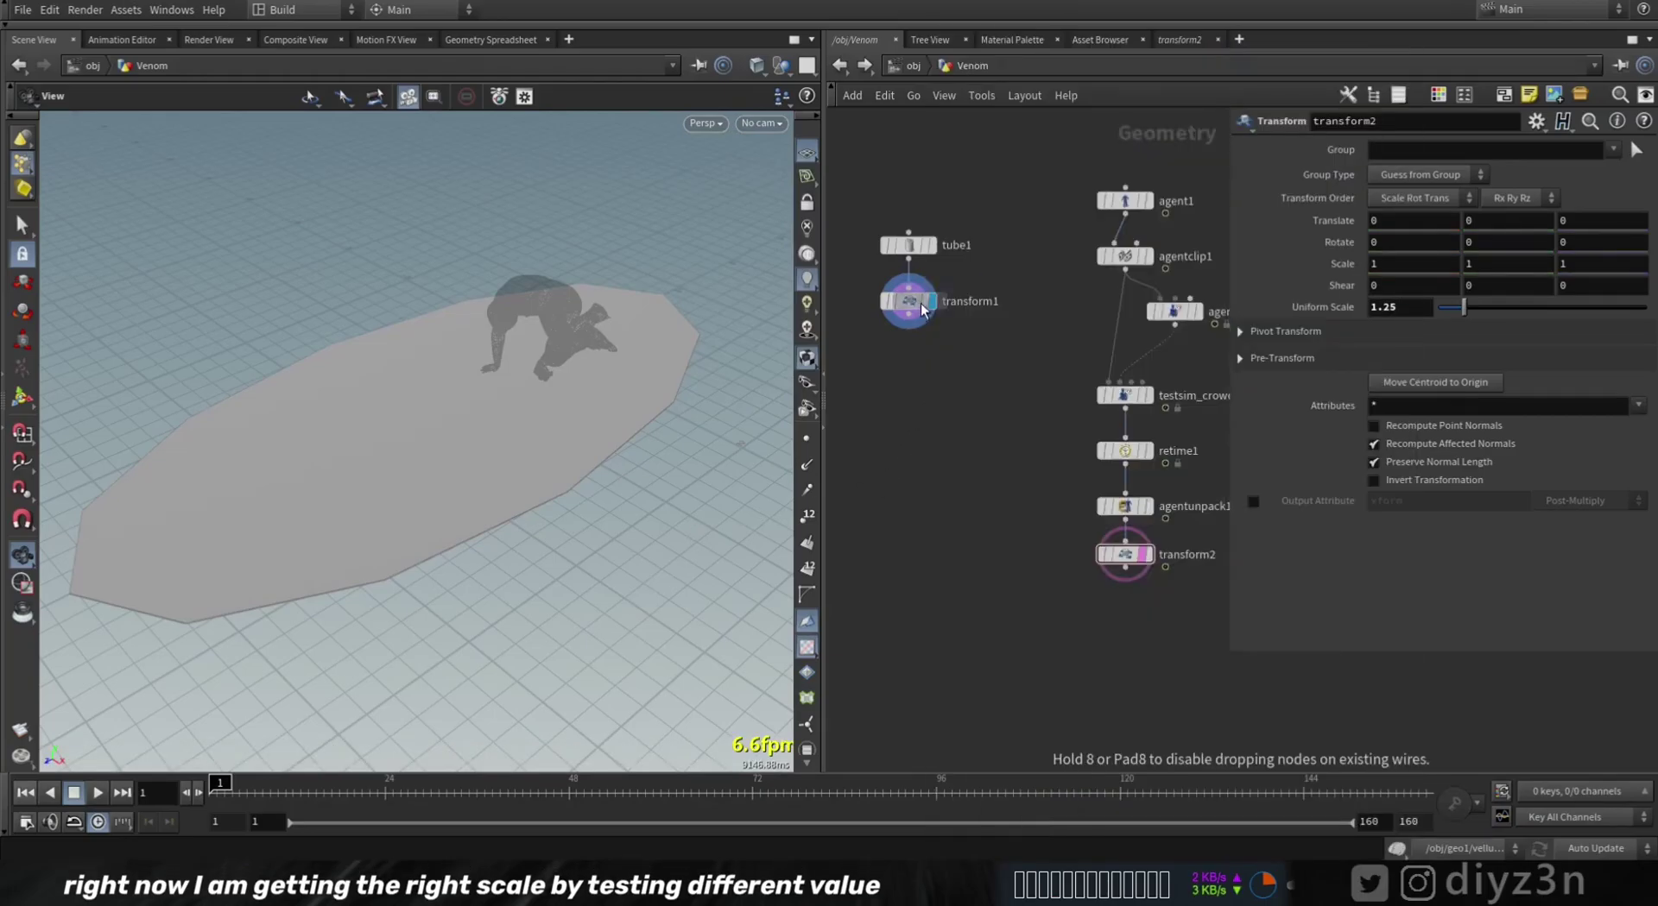
click(917, 331)
drag(922, 340, 922, 392)
click(907, 369)
click(908, 315)
click(949, 353)
Step: Set the Remesh node's Target Size to 0.045
click(1416, 410)
key(BackSpace)
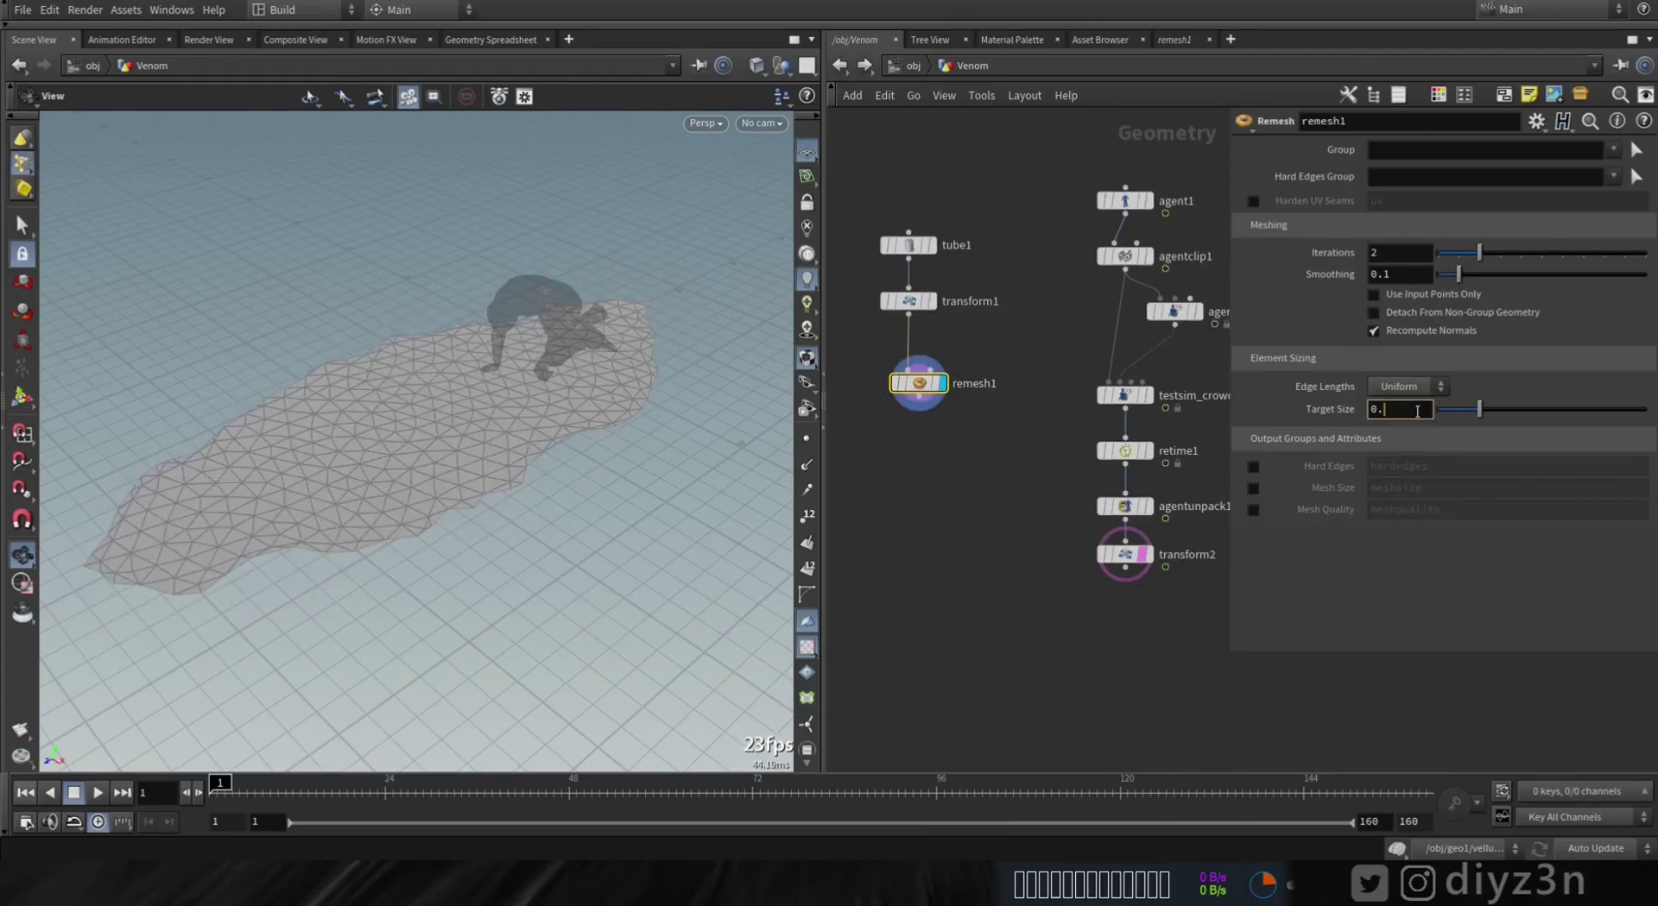
text(045)
key(Return)
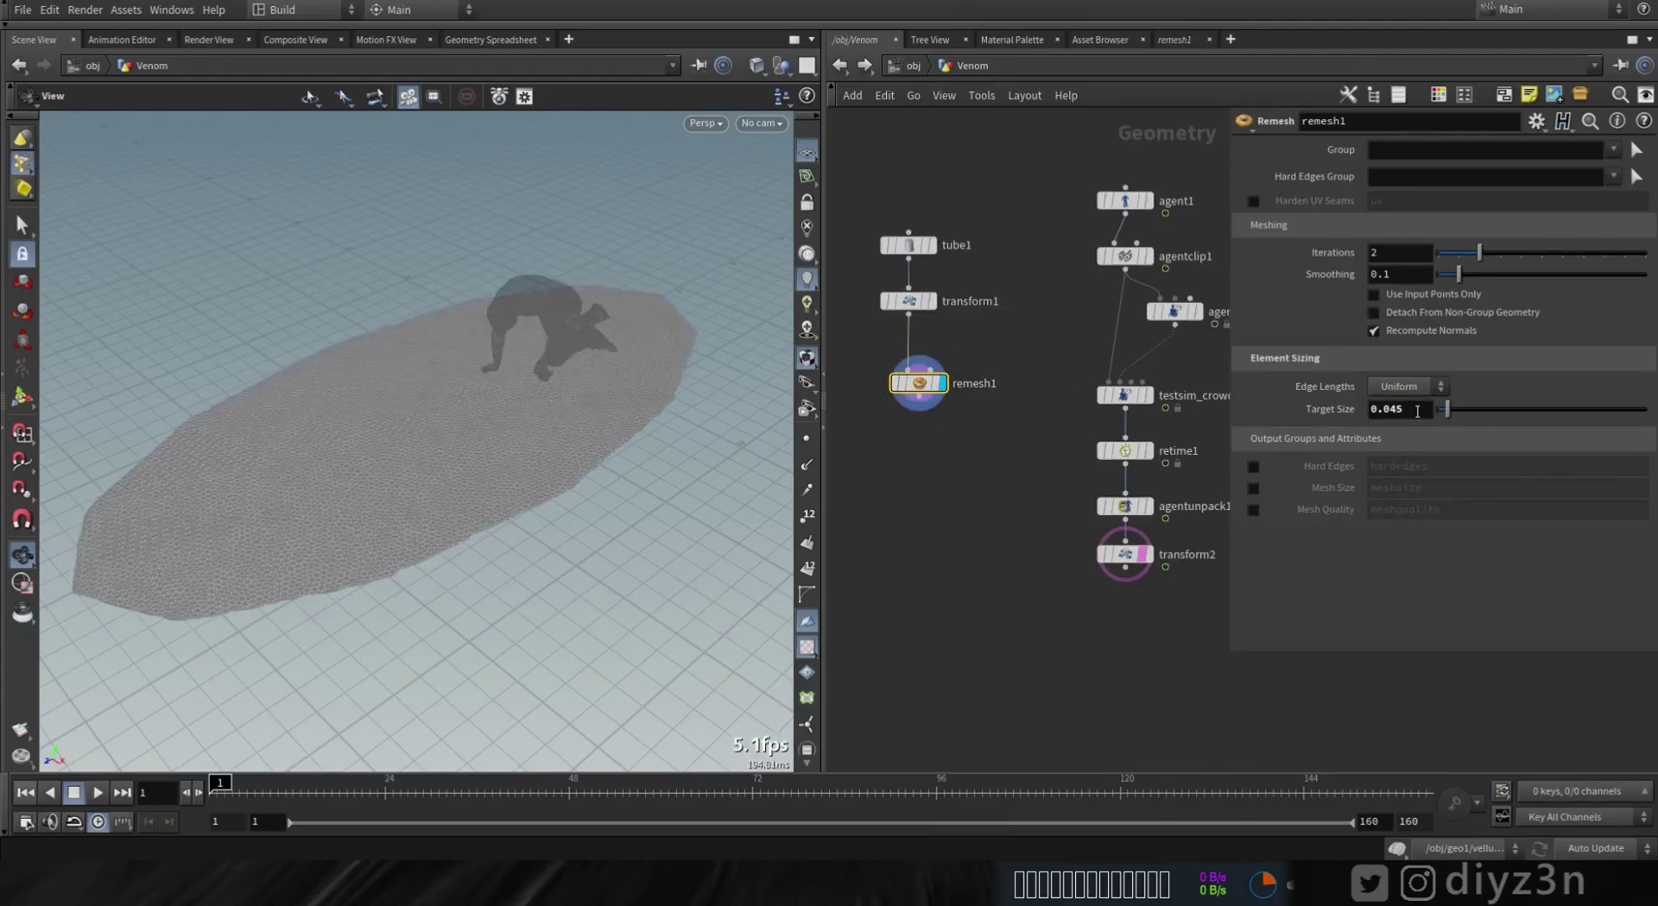
Step: Add a Points from Volume node directly below remesh1, connected to its output, and display it
right_drag(343, 467, 399, 485)
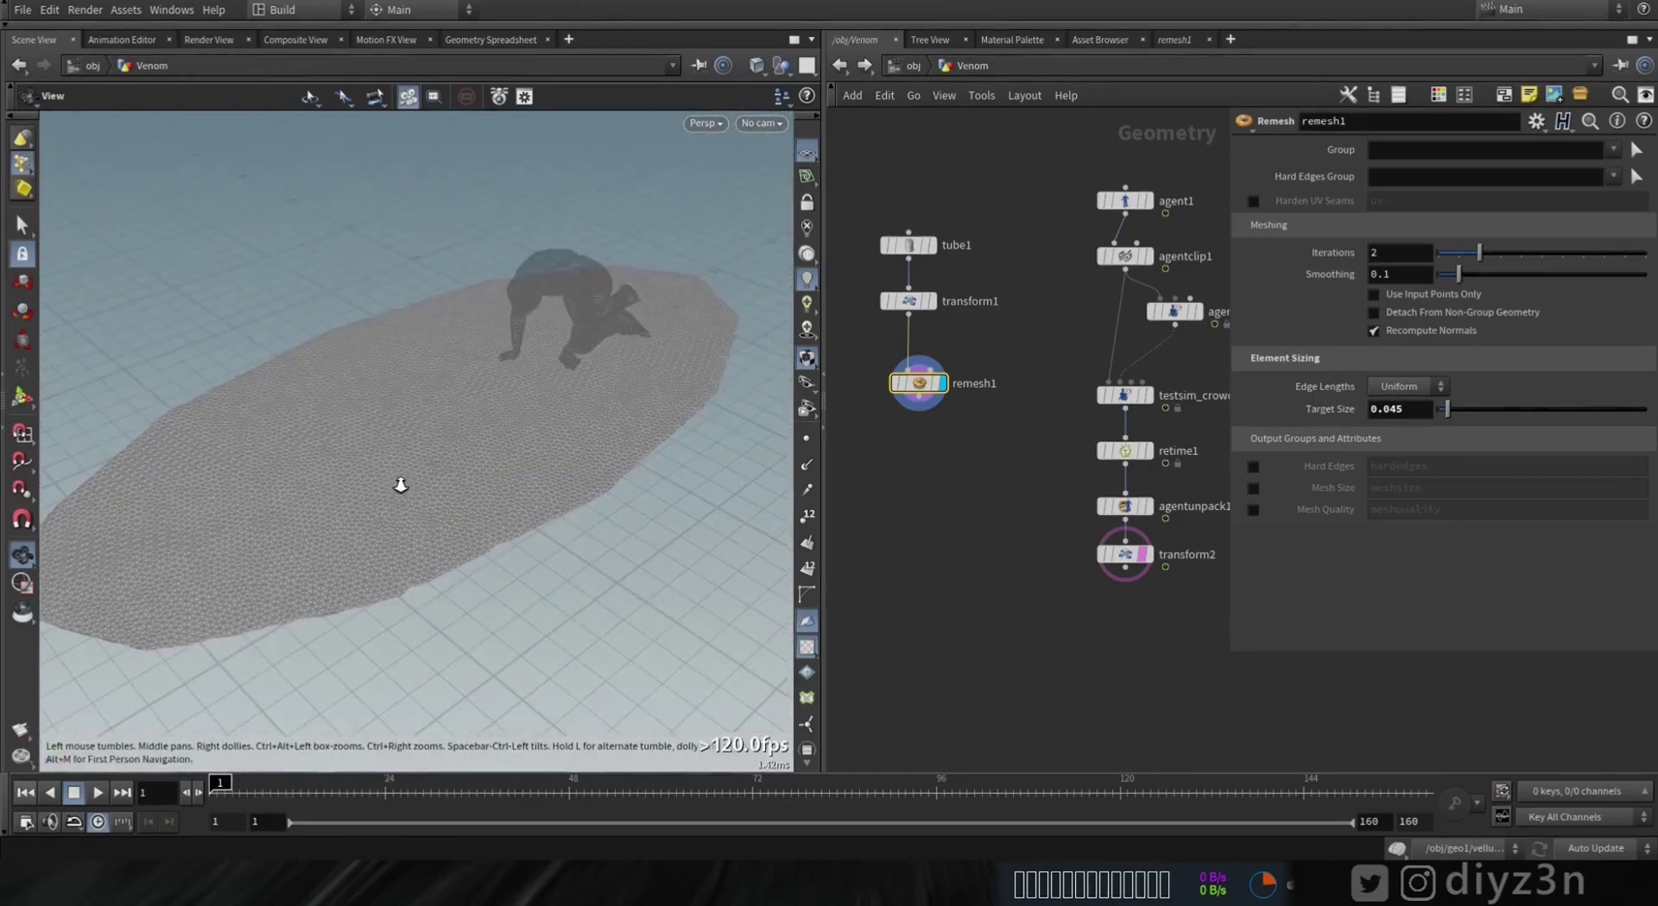
middle_drag(927, 486, 932, 449)
key(Tab)
text(vol)
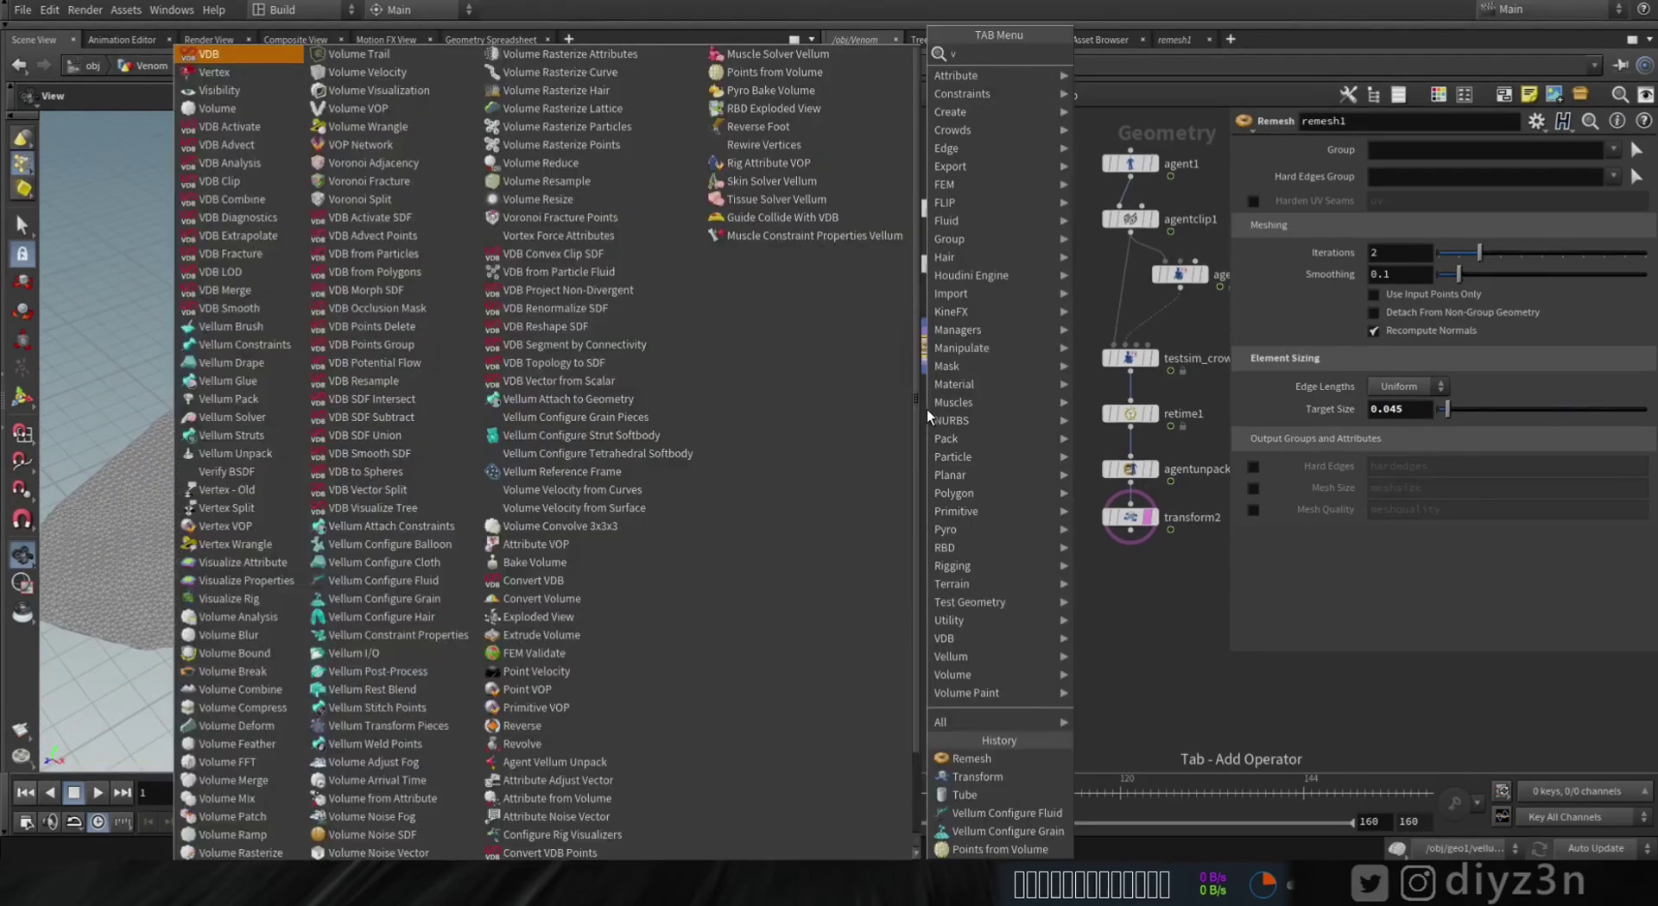
click(1310, 143)
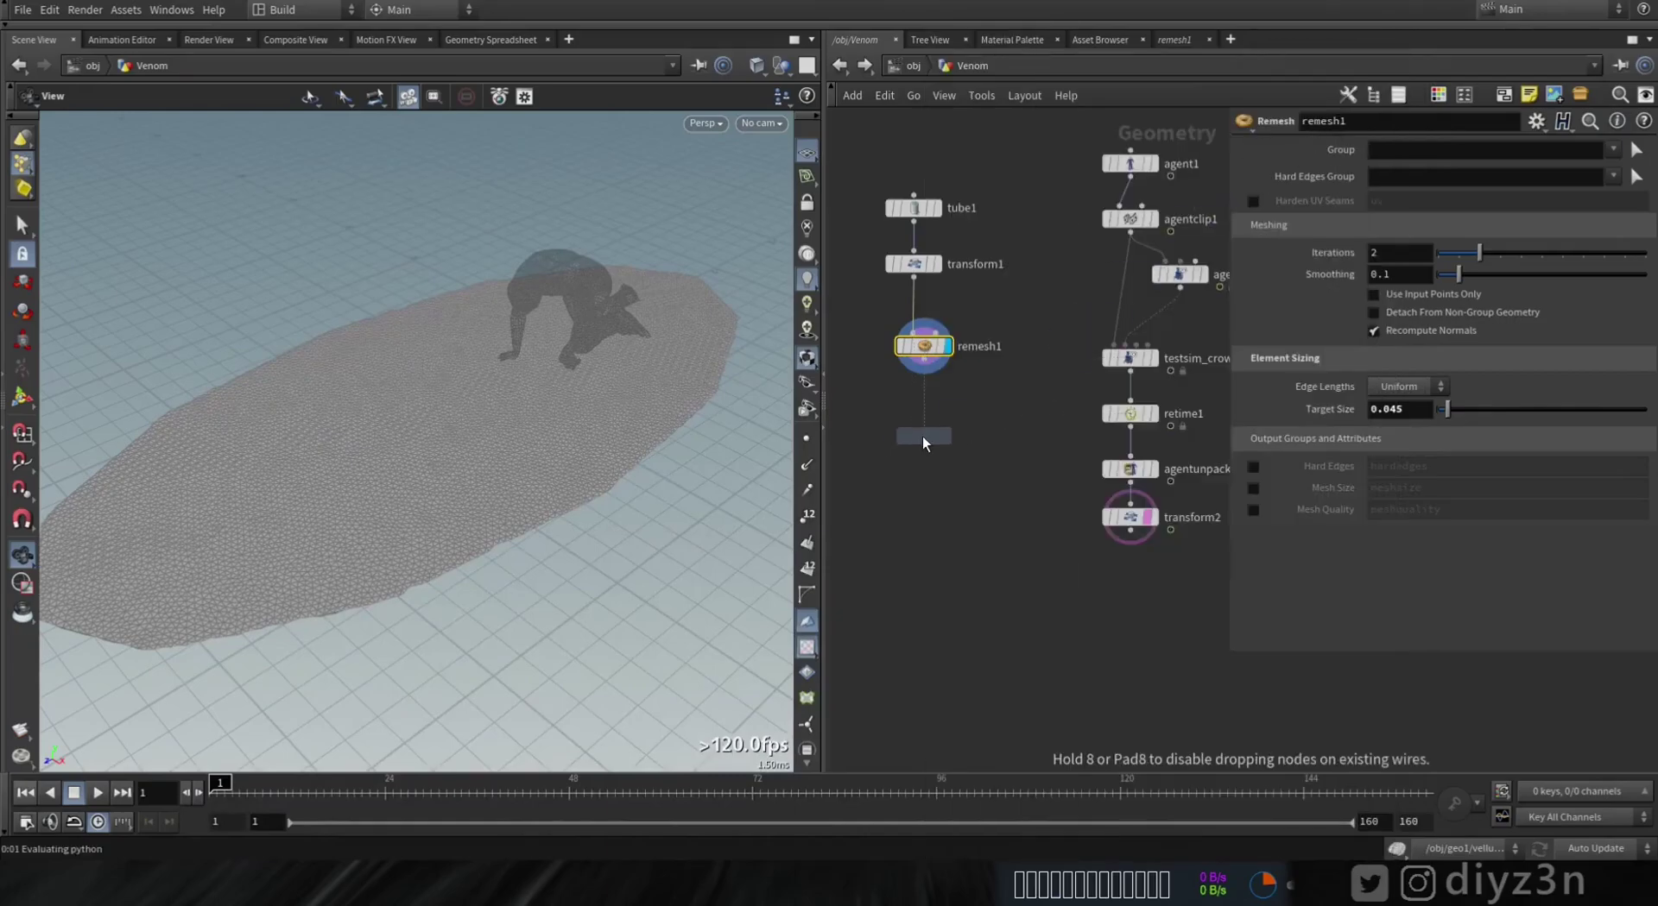
click(922, 437)
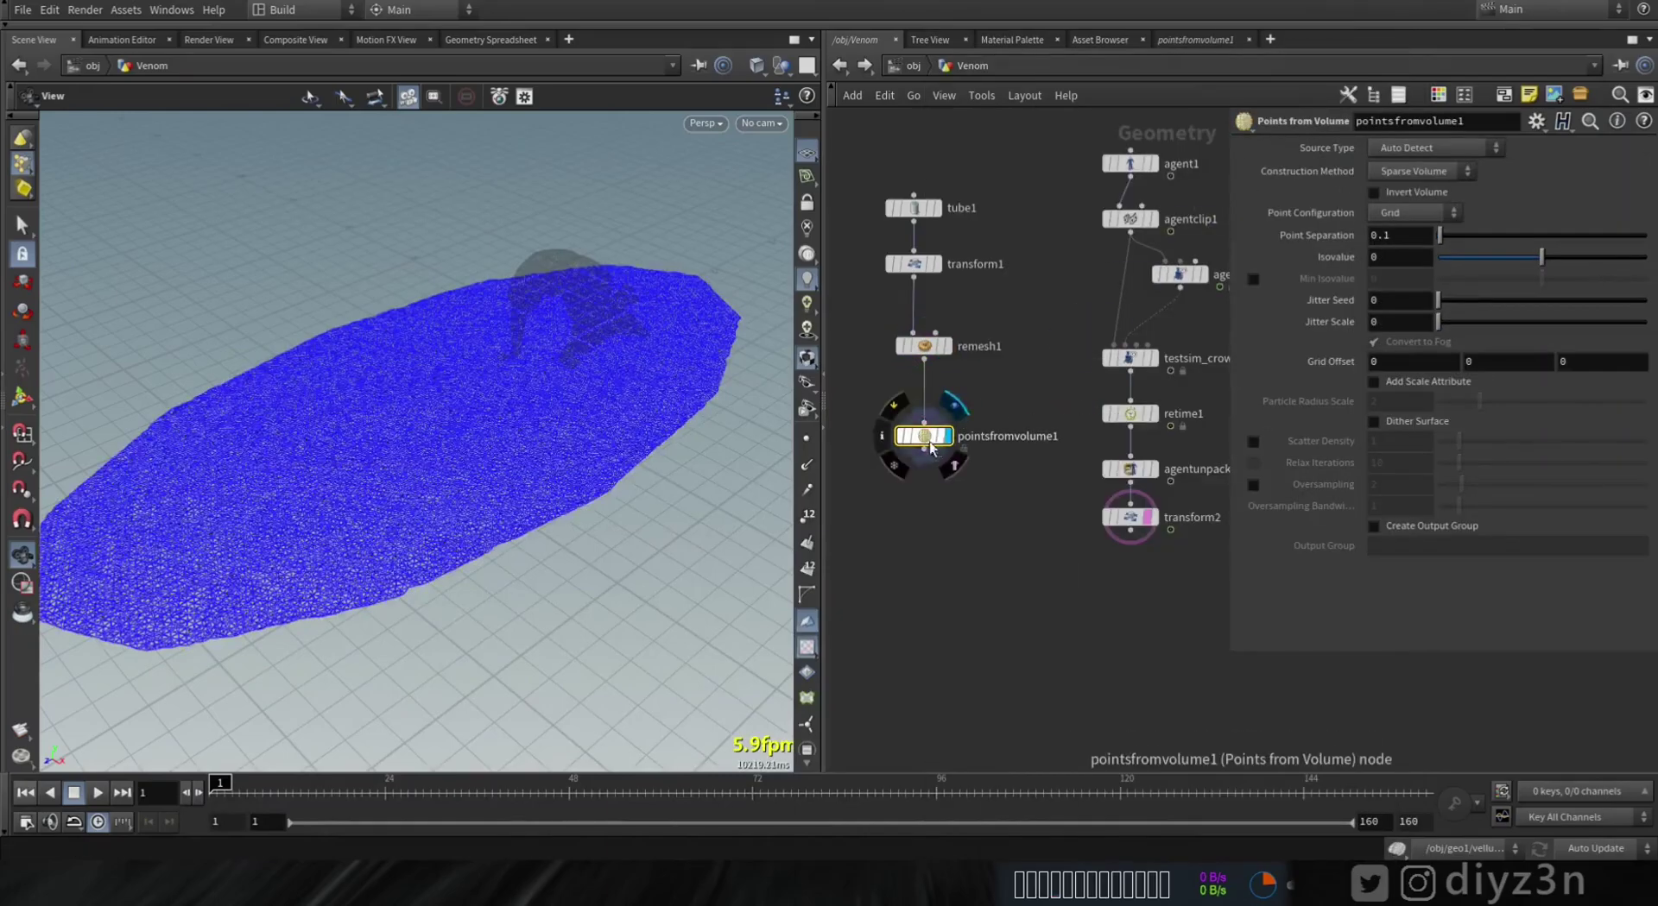
drag(931, 446, 931, 416)
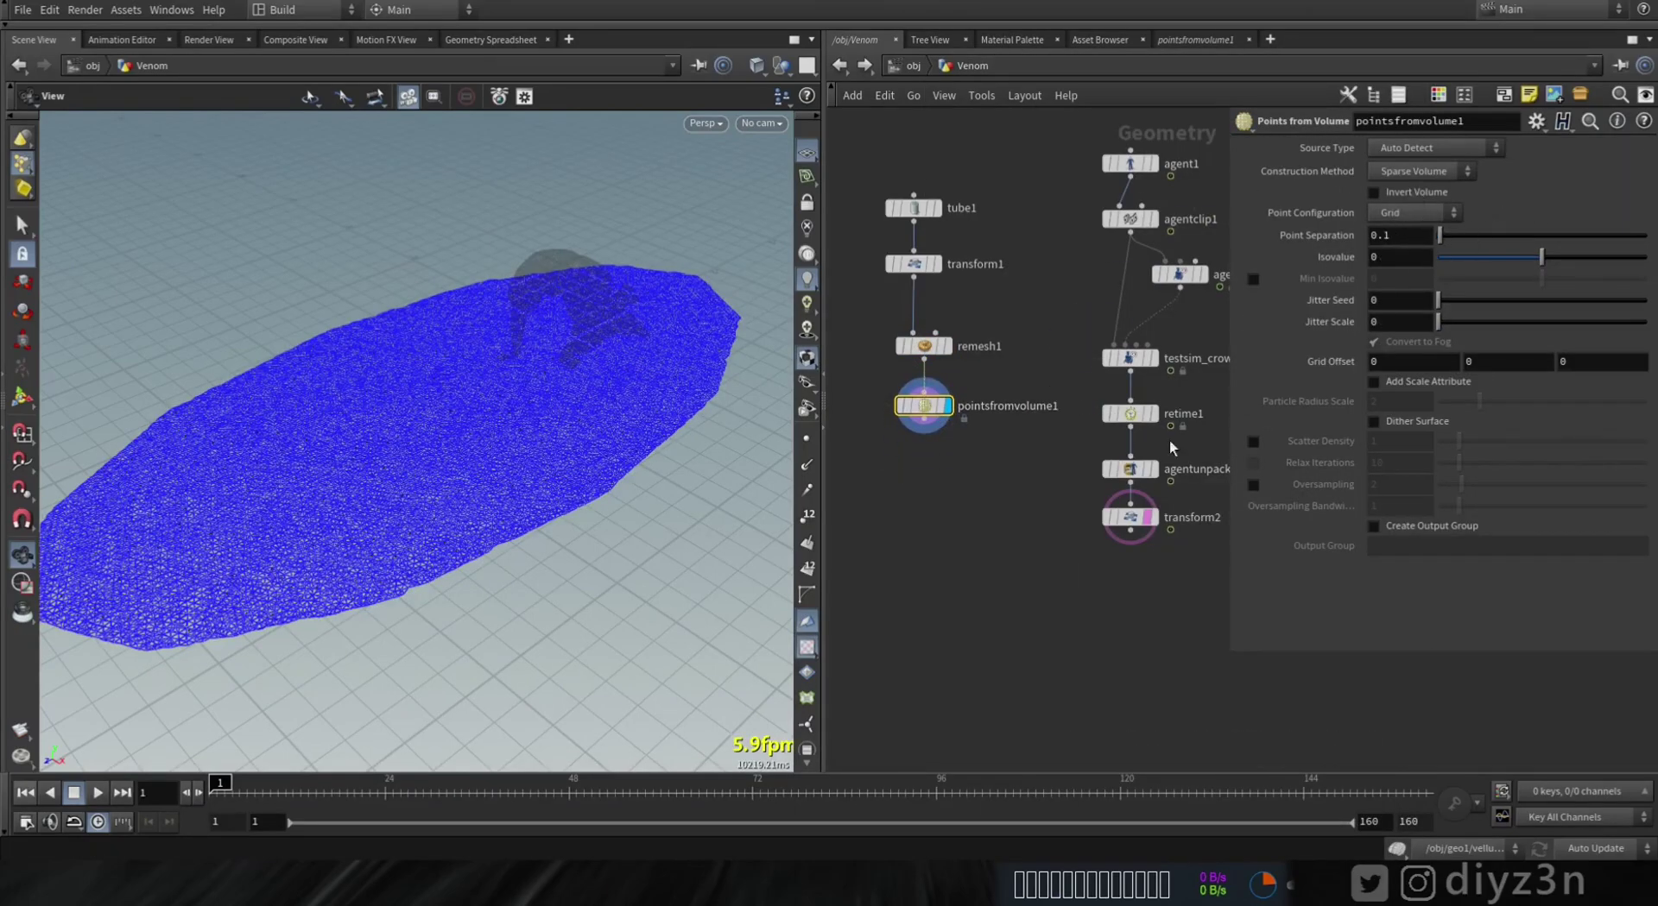
Step: Add a Vellum Configure Fluid node below pointsfromvolume1, connected to its output, and display it
key(Tab)
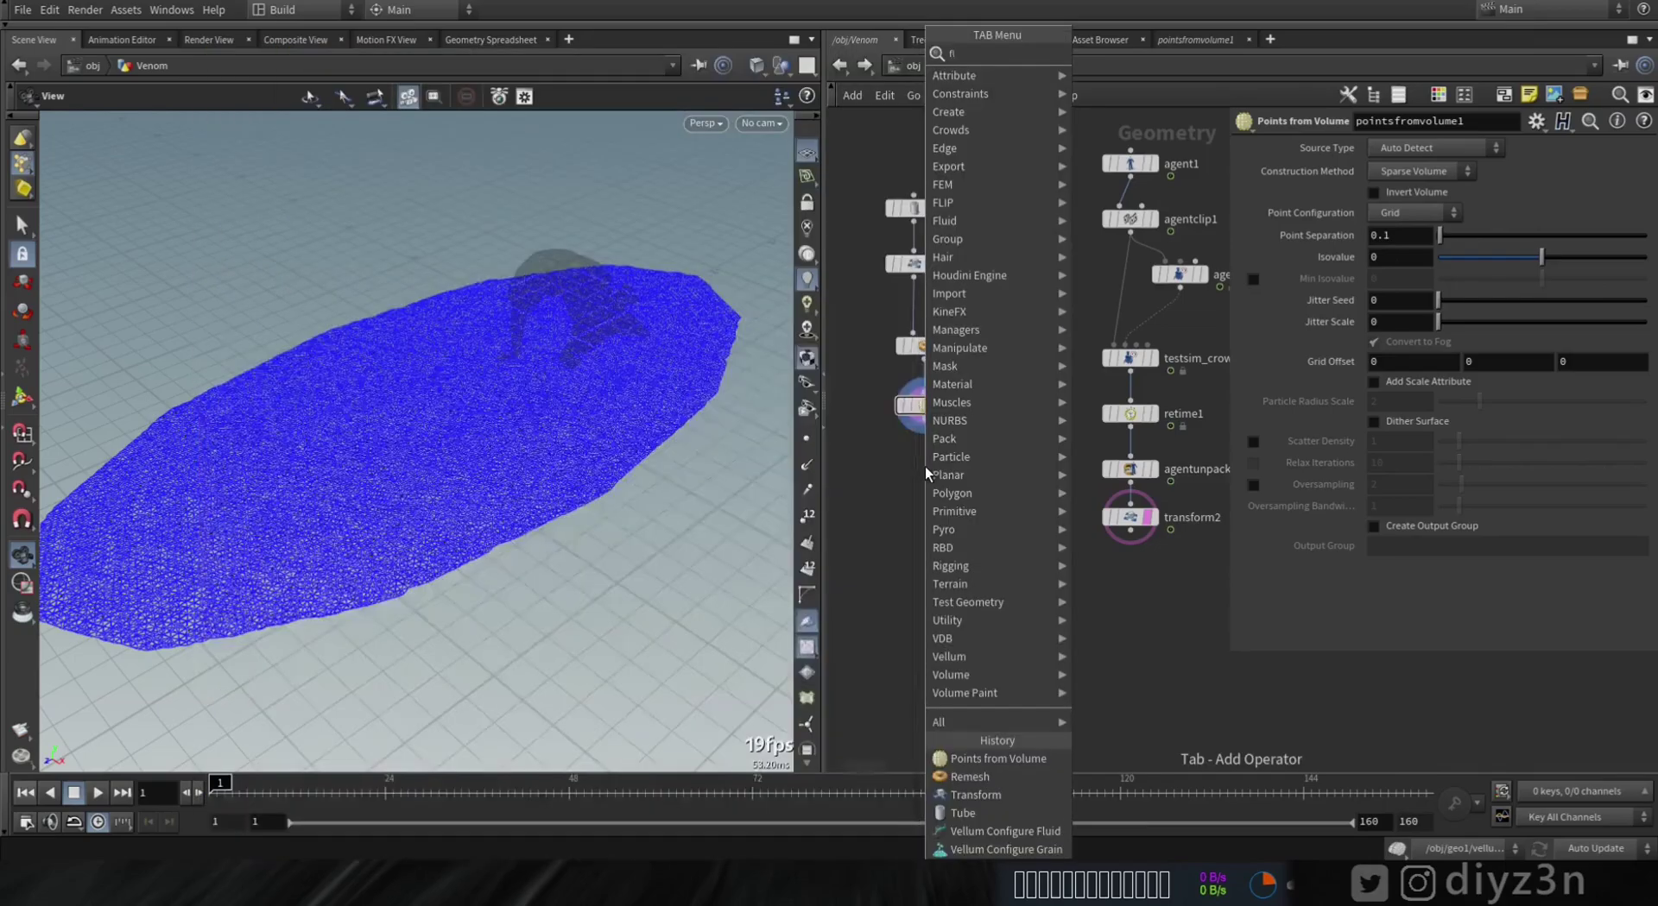
text(flu)
click(1148, 126)
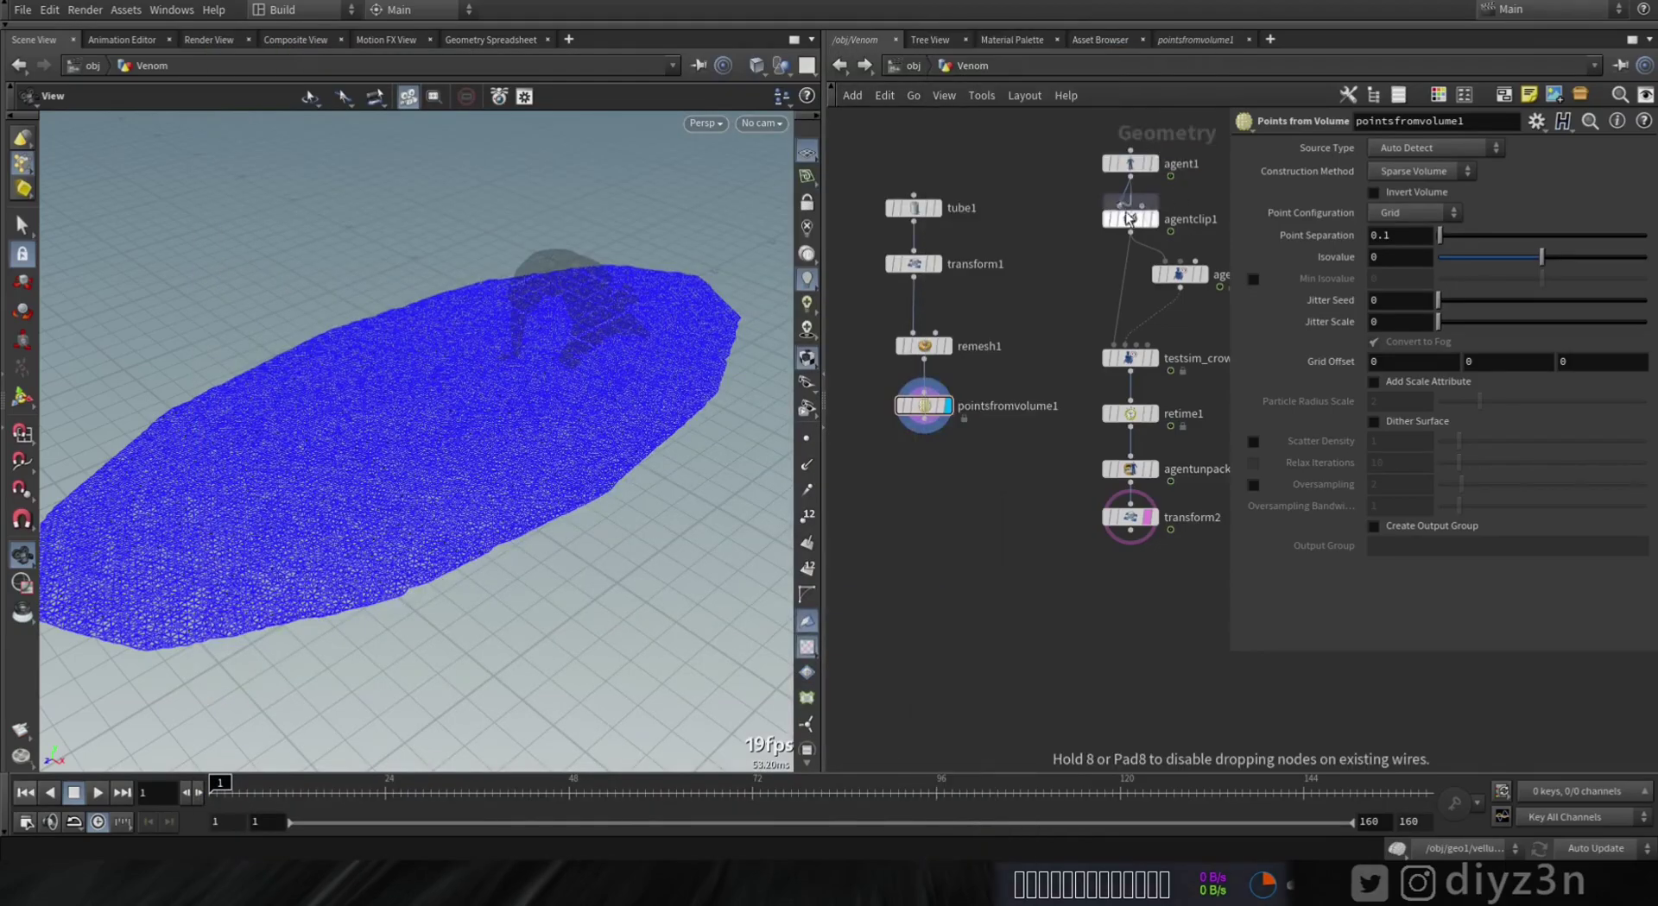
click(928, 473)
drag(923, 429, 931, 492)
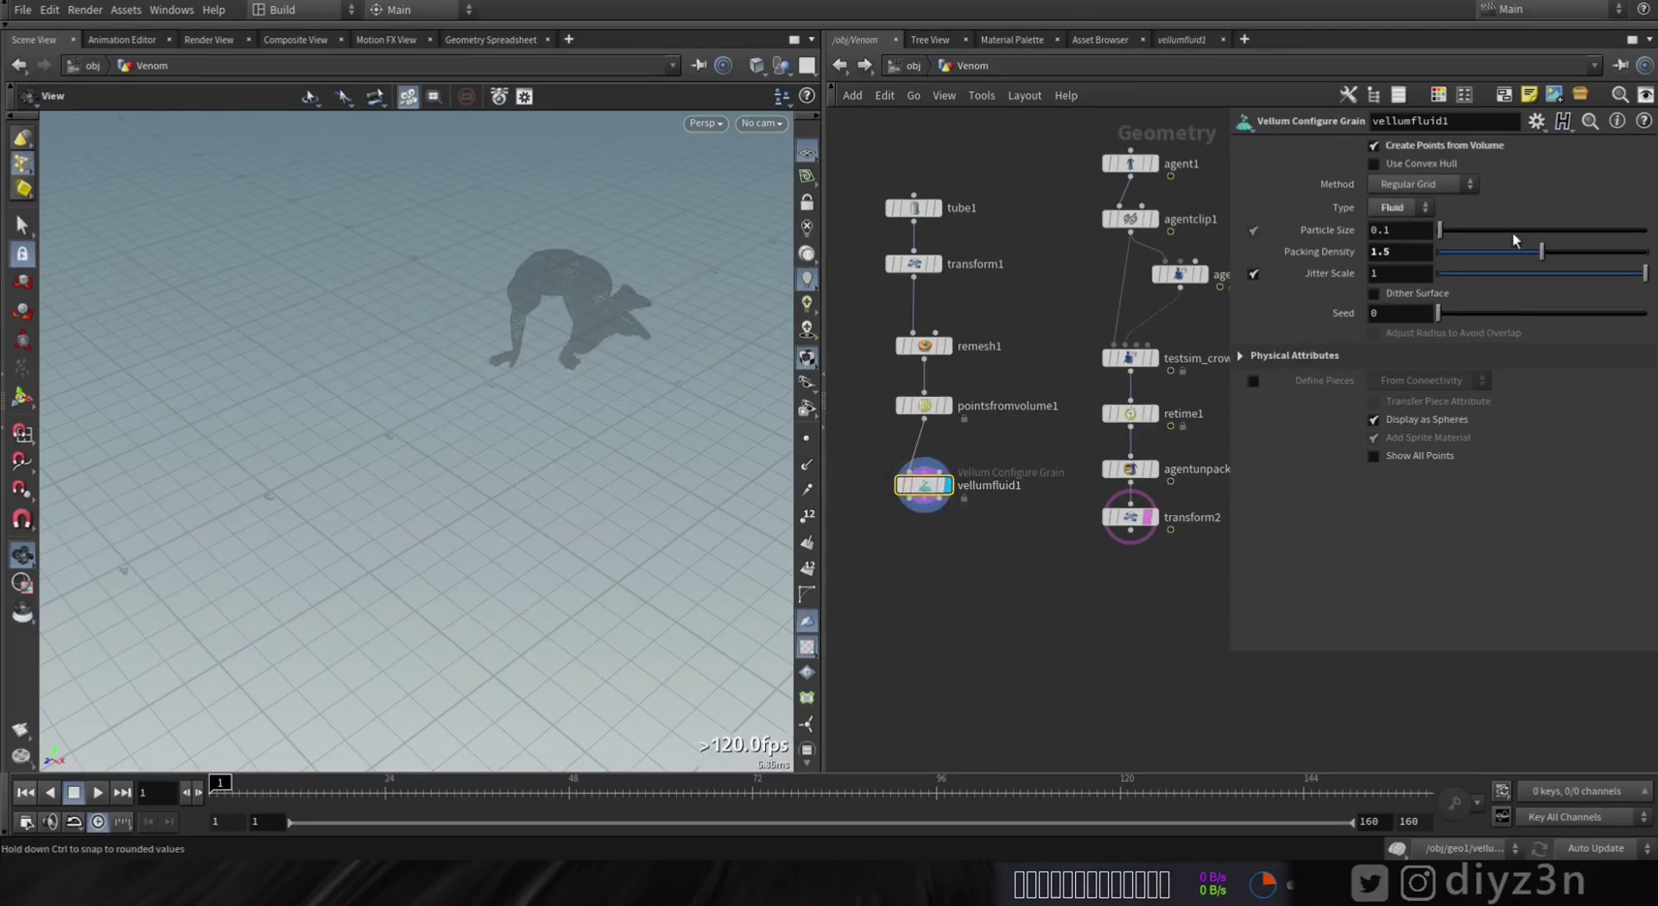
Step: Link the Point Separation of pointsfromvolume1 to vellumfluid1's Particle Size with a relative reference
click(1344, 356)
right_click(1336, 233)
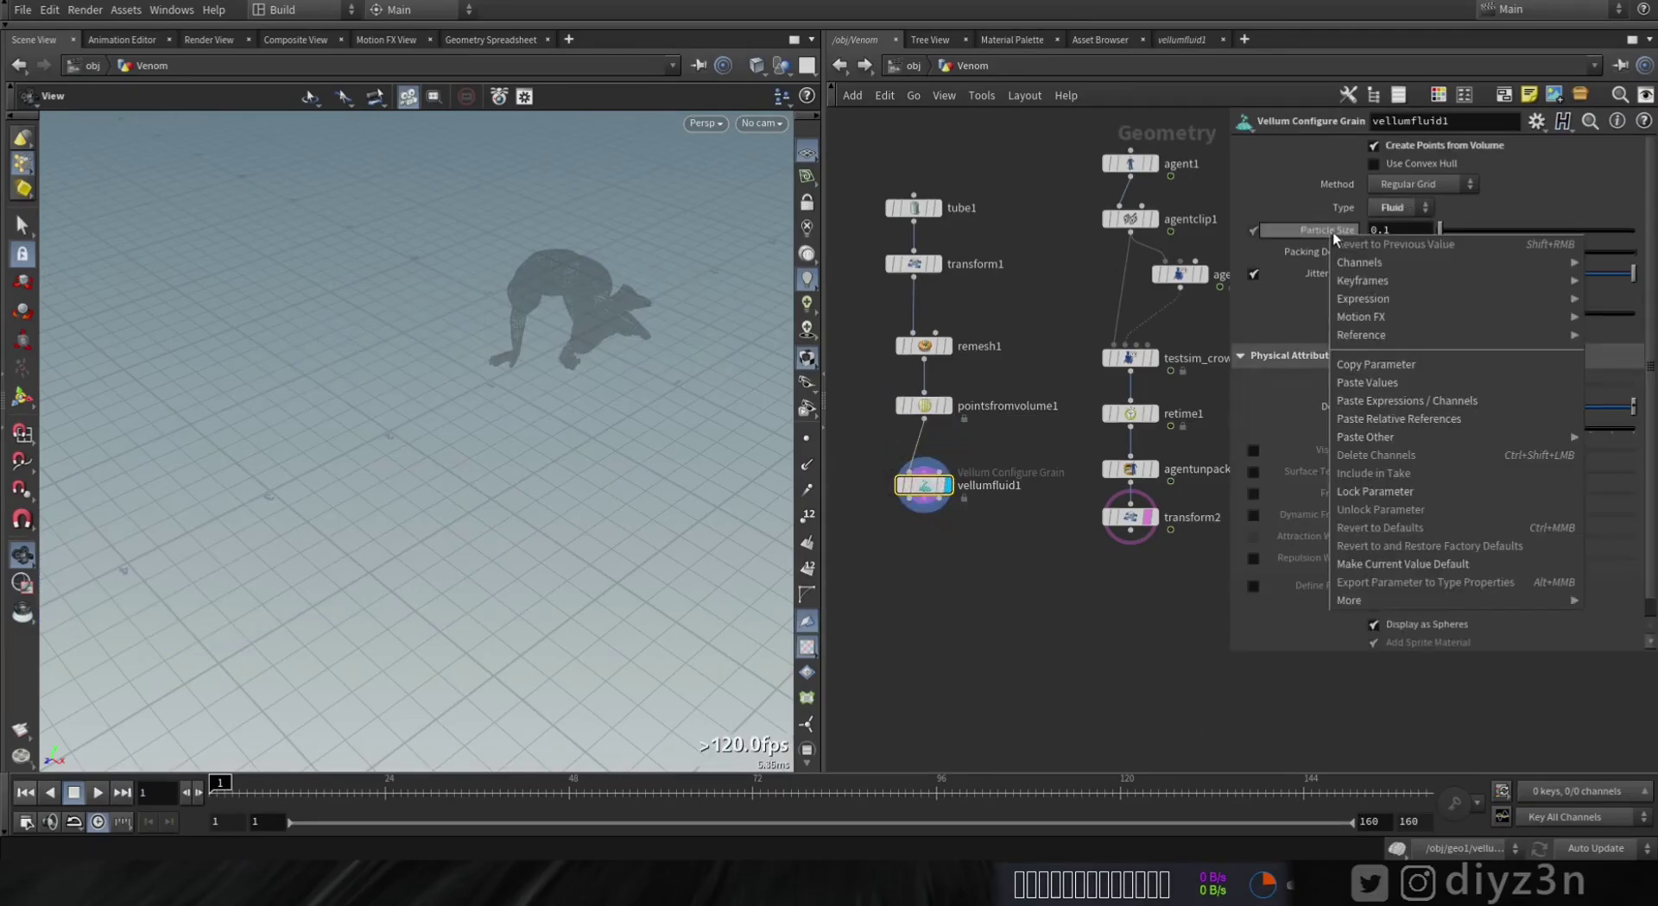
click(1390, 365)
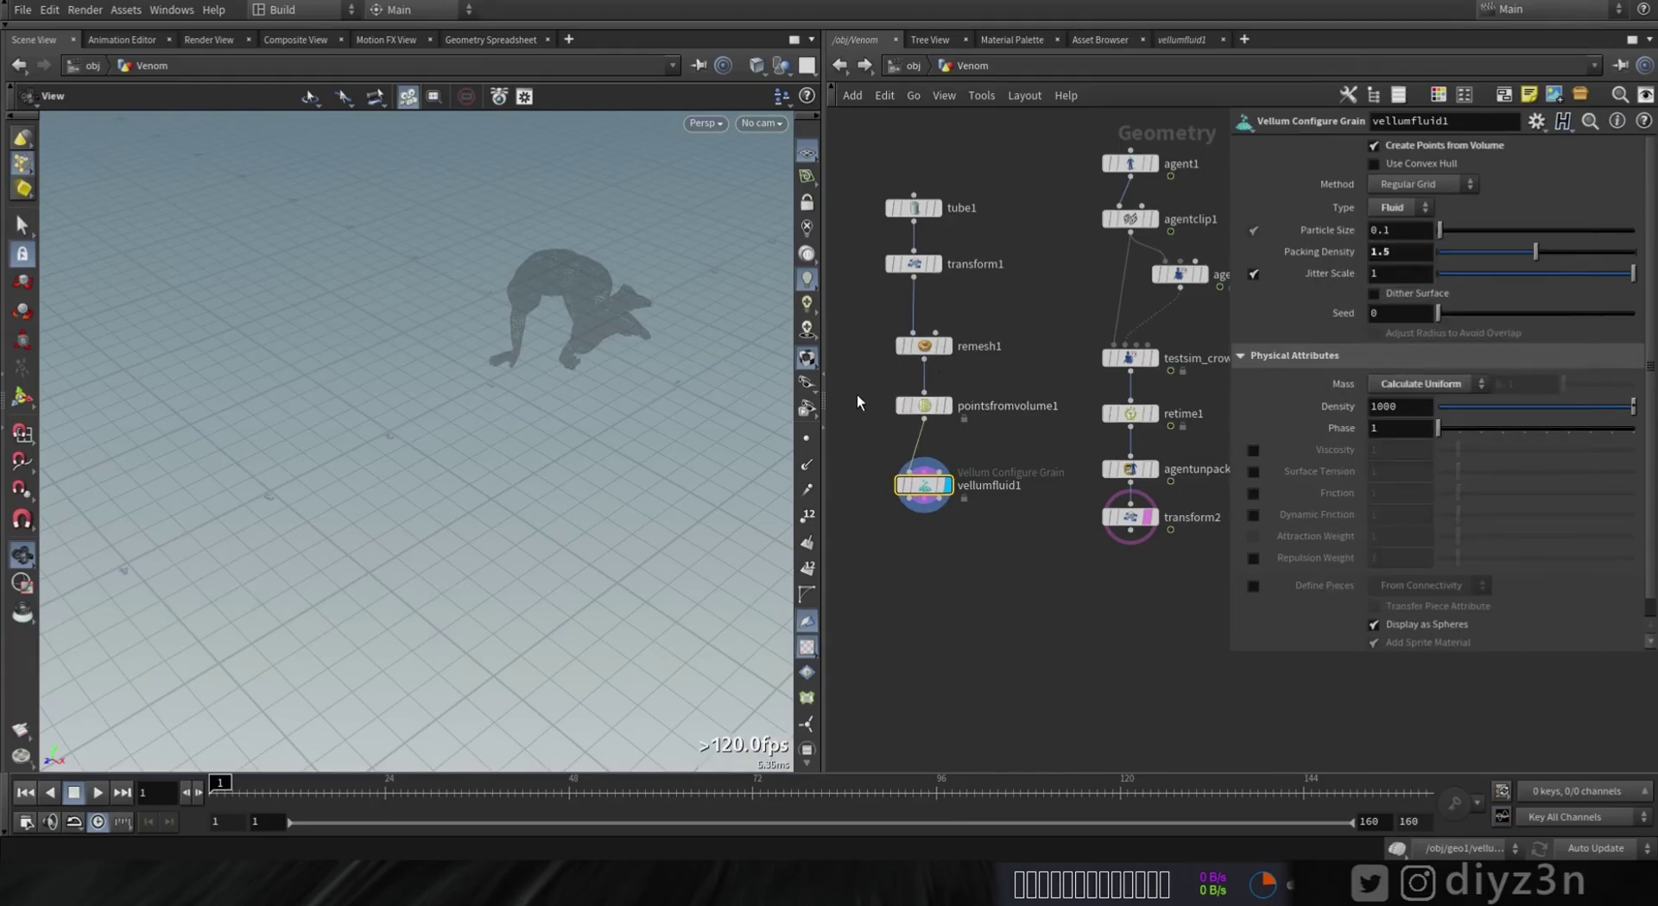
click(922, 406)
right_click(1323, 235)
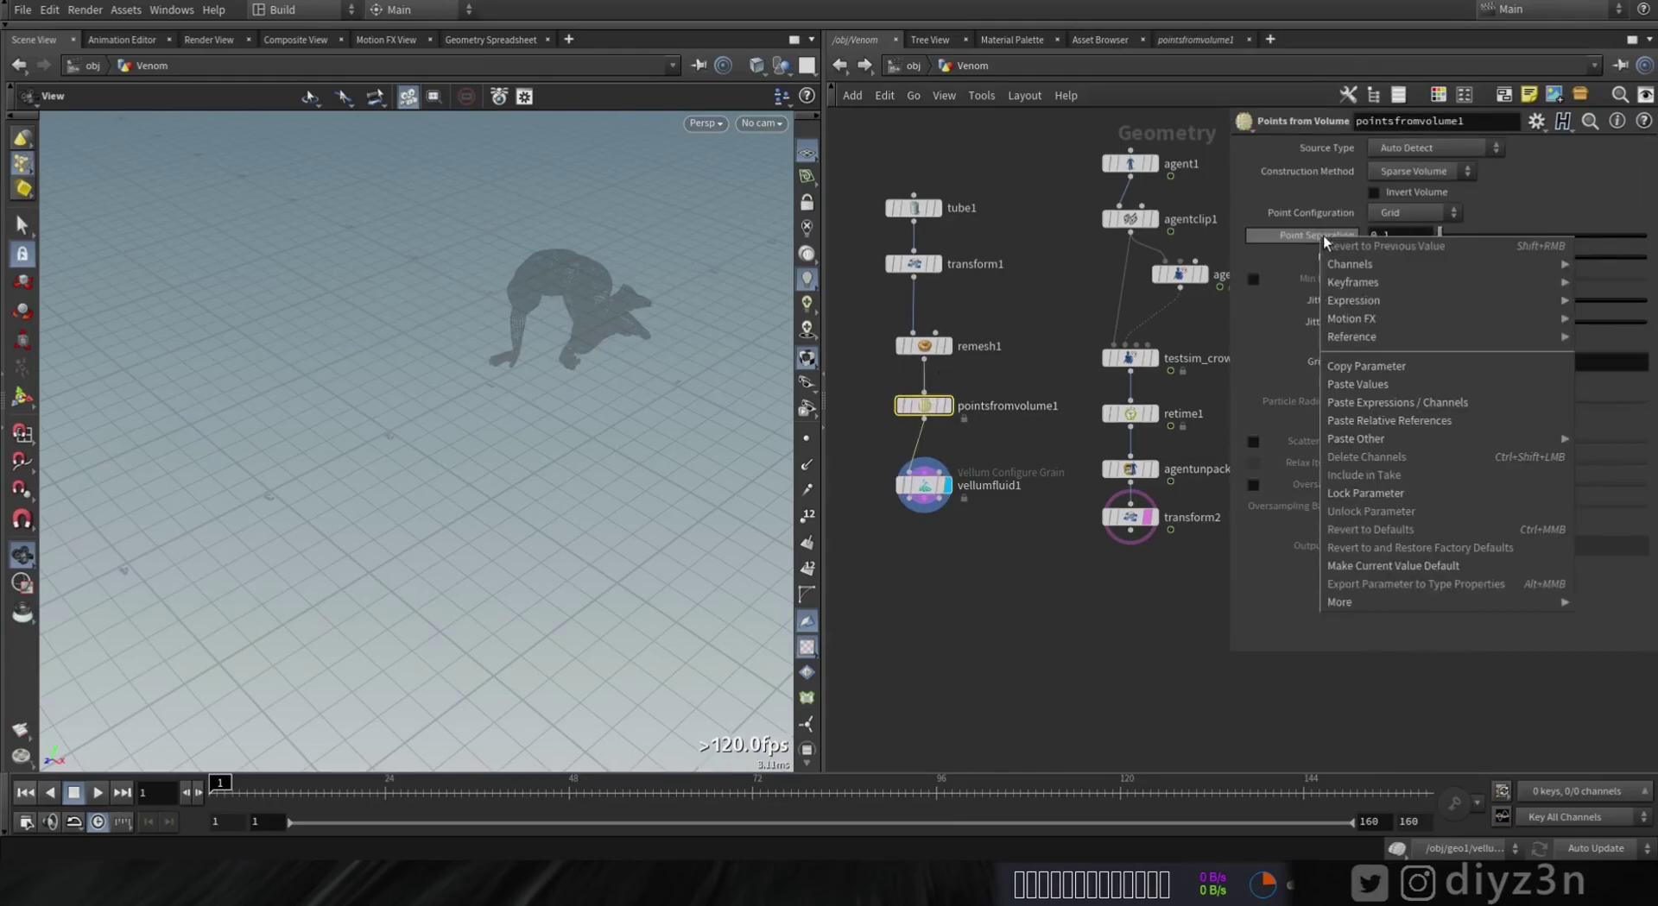
click(1433, 423)
Step: Set vellumfluid1's Particle Size to 0.02 and disable Create Points from Volume
click(896, 481)
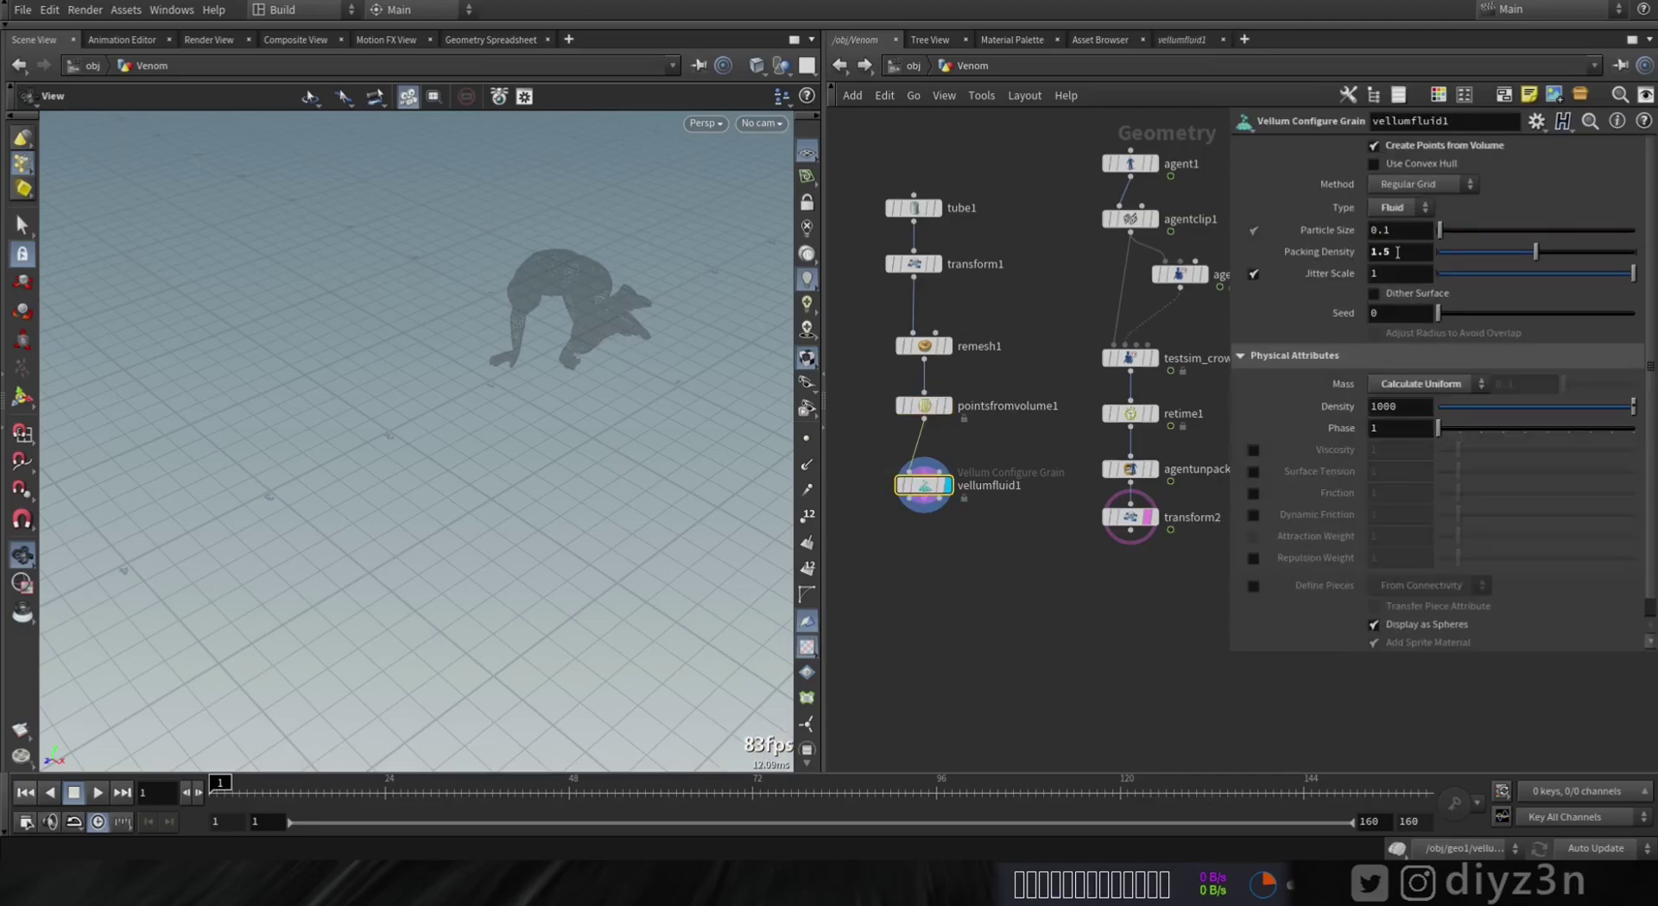
click(1403, 232)
text(0.02)
key(Return)
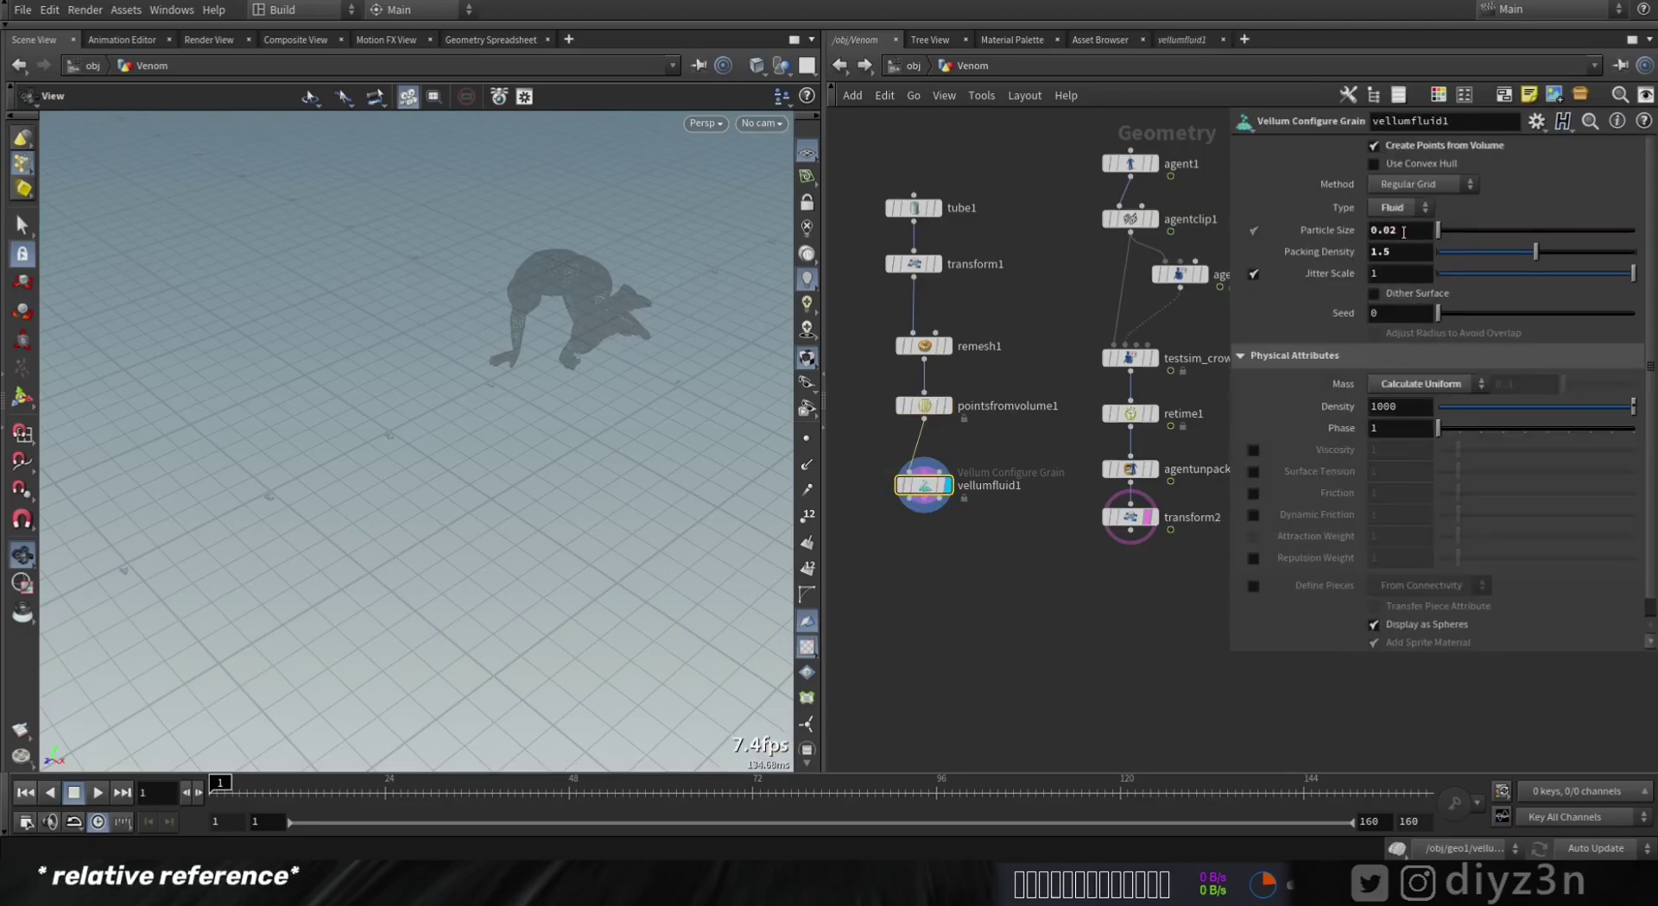
click(1412, 152)
right_drag(389, 449, 607, 400)
Step: Set vellumfluid1's Mass to Calculate Uniform with a Density of 1
click(1407, 268)
click(1395, 294)
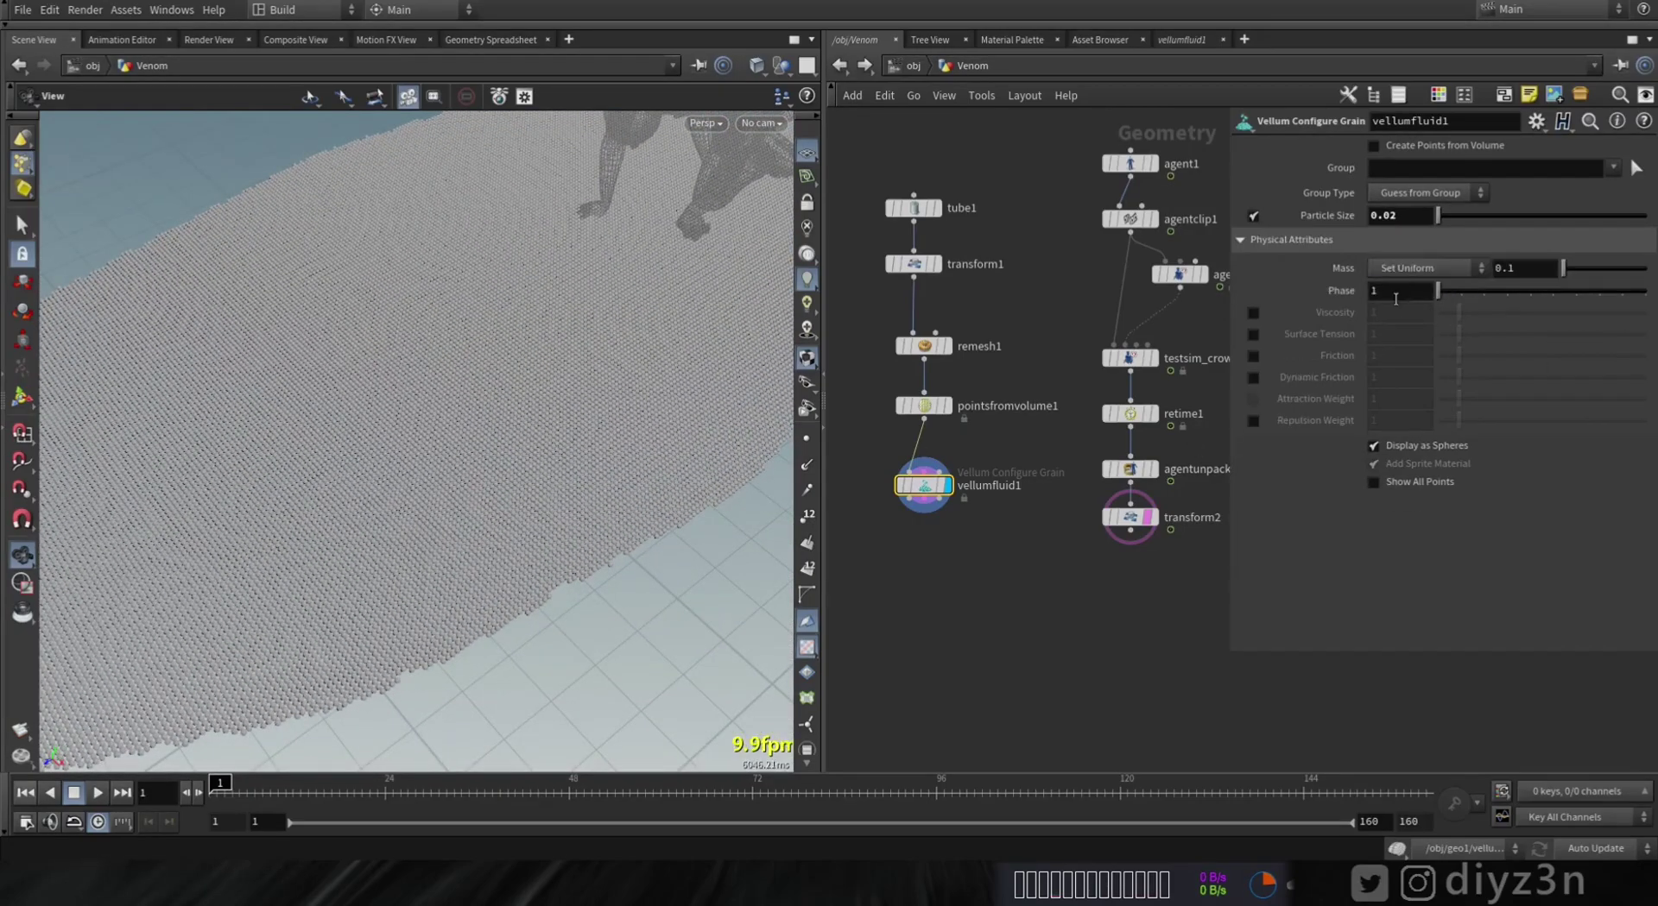
click(1416, 274)
click(1405, 298)
key(BackSpace)
key(BackSpace)
click(1409, 312)
Step: Enable Viscosity on vellumfluid1 with a value of 10, and enable Friction
click(1253, 336)
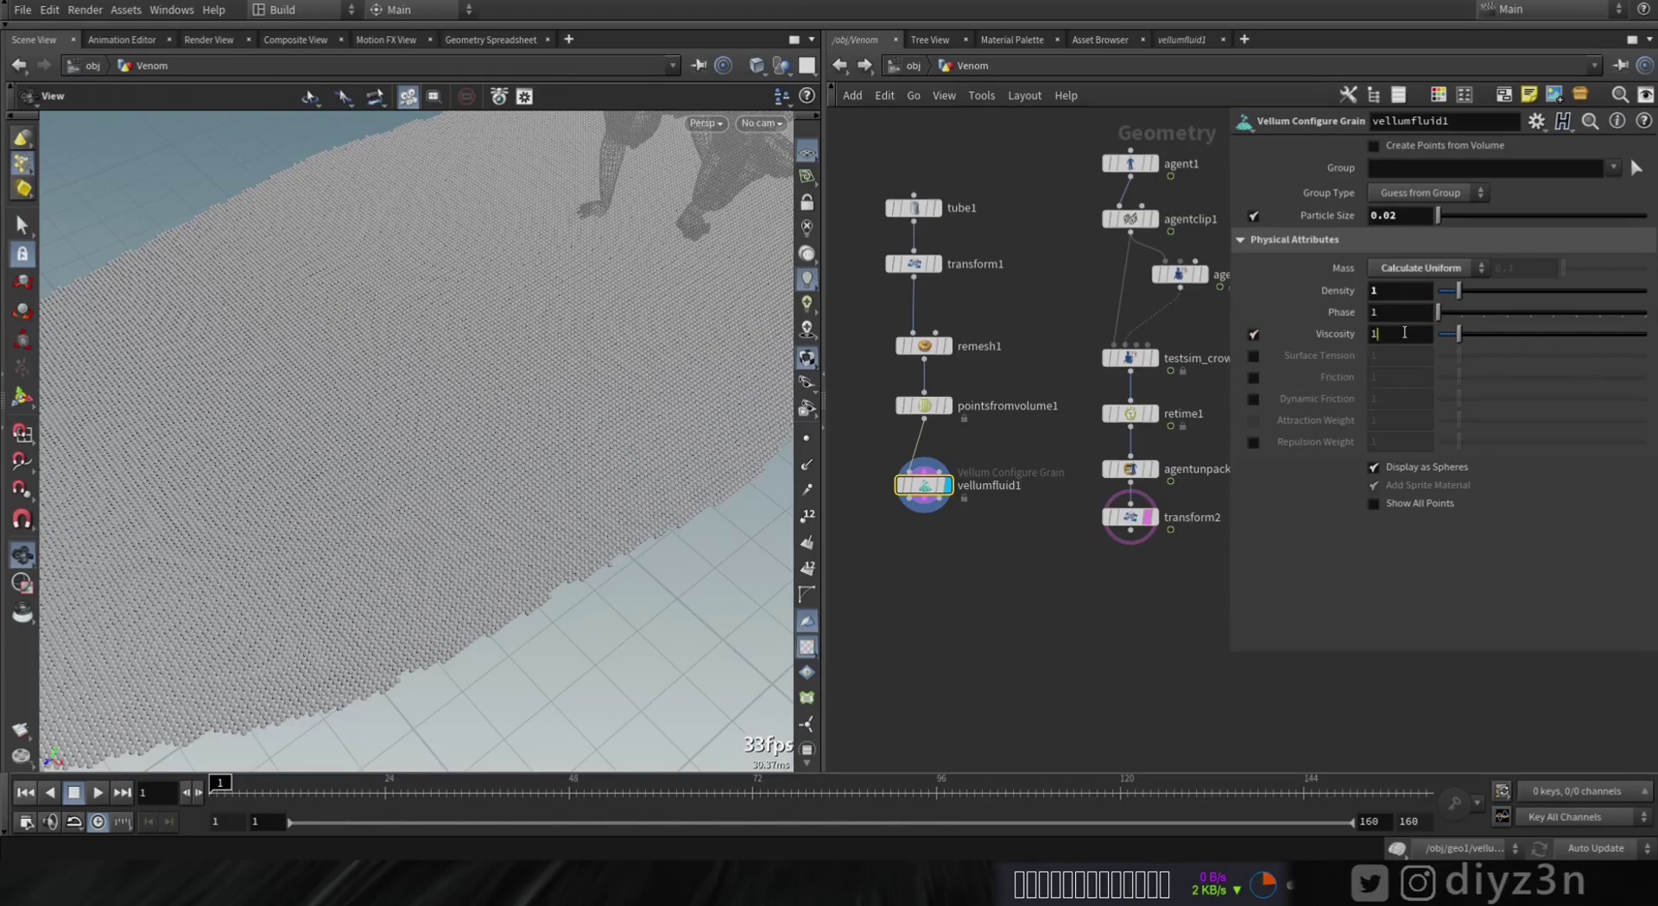
click(1403, 333)
text(10)
key(Return)
click(1252, 378)
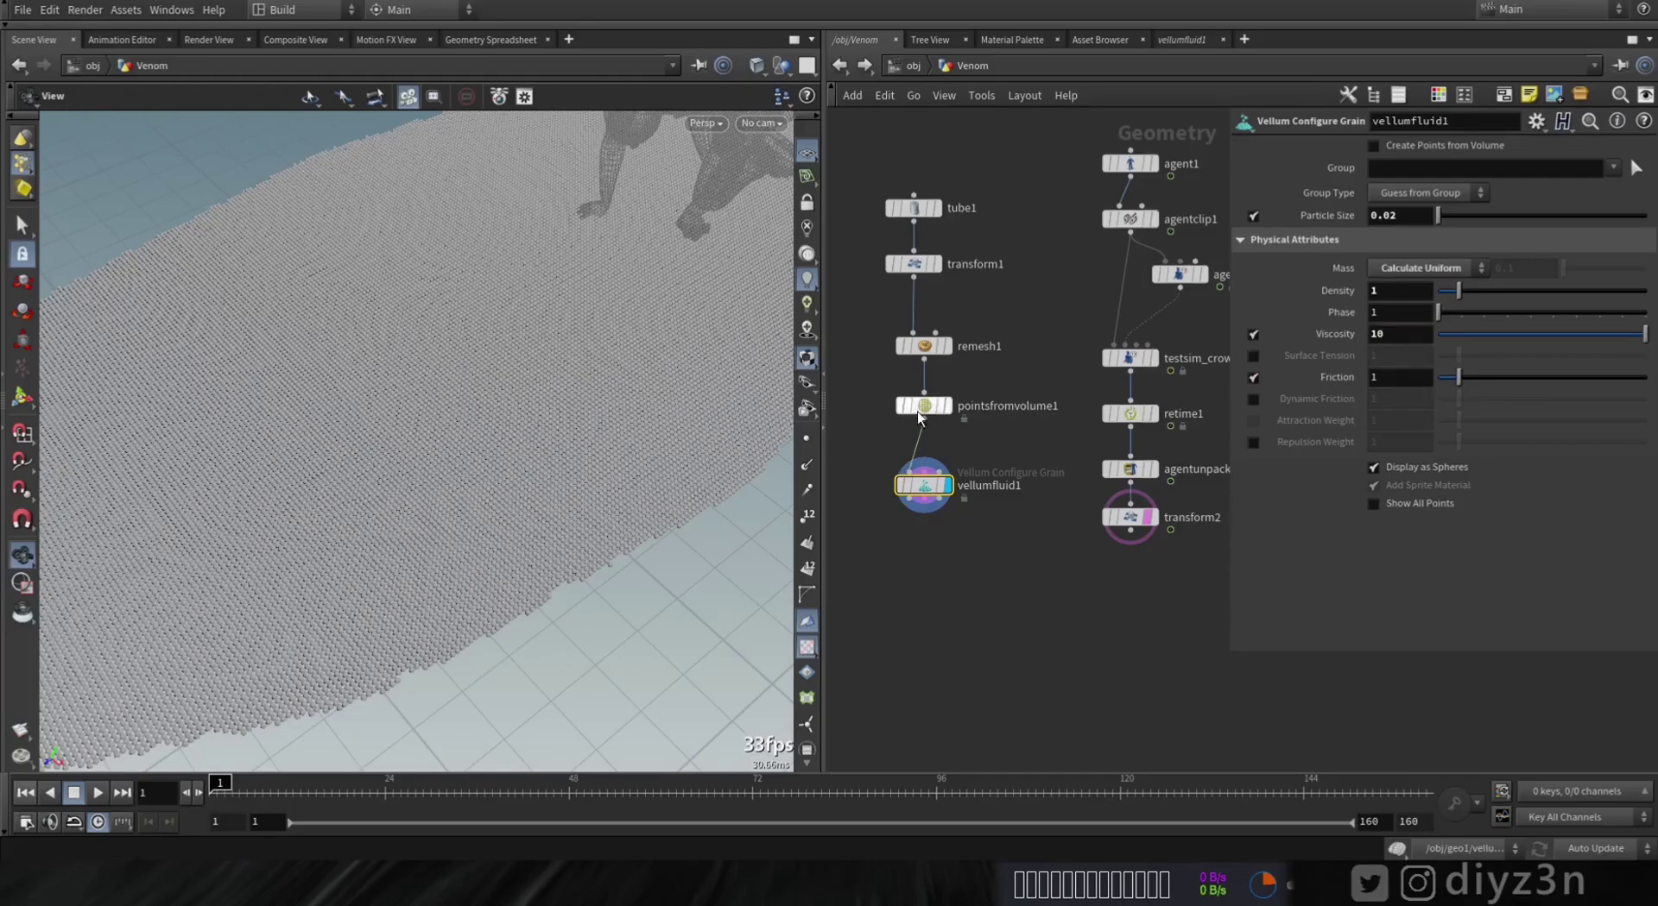
Step: Add a Vellum Solver node below vellumfluid1
scroll(1033, 599, down, 3)
middle_drag(1012, 611, 1003, 514)
scroll(1006, 483, up, 2)
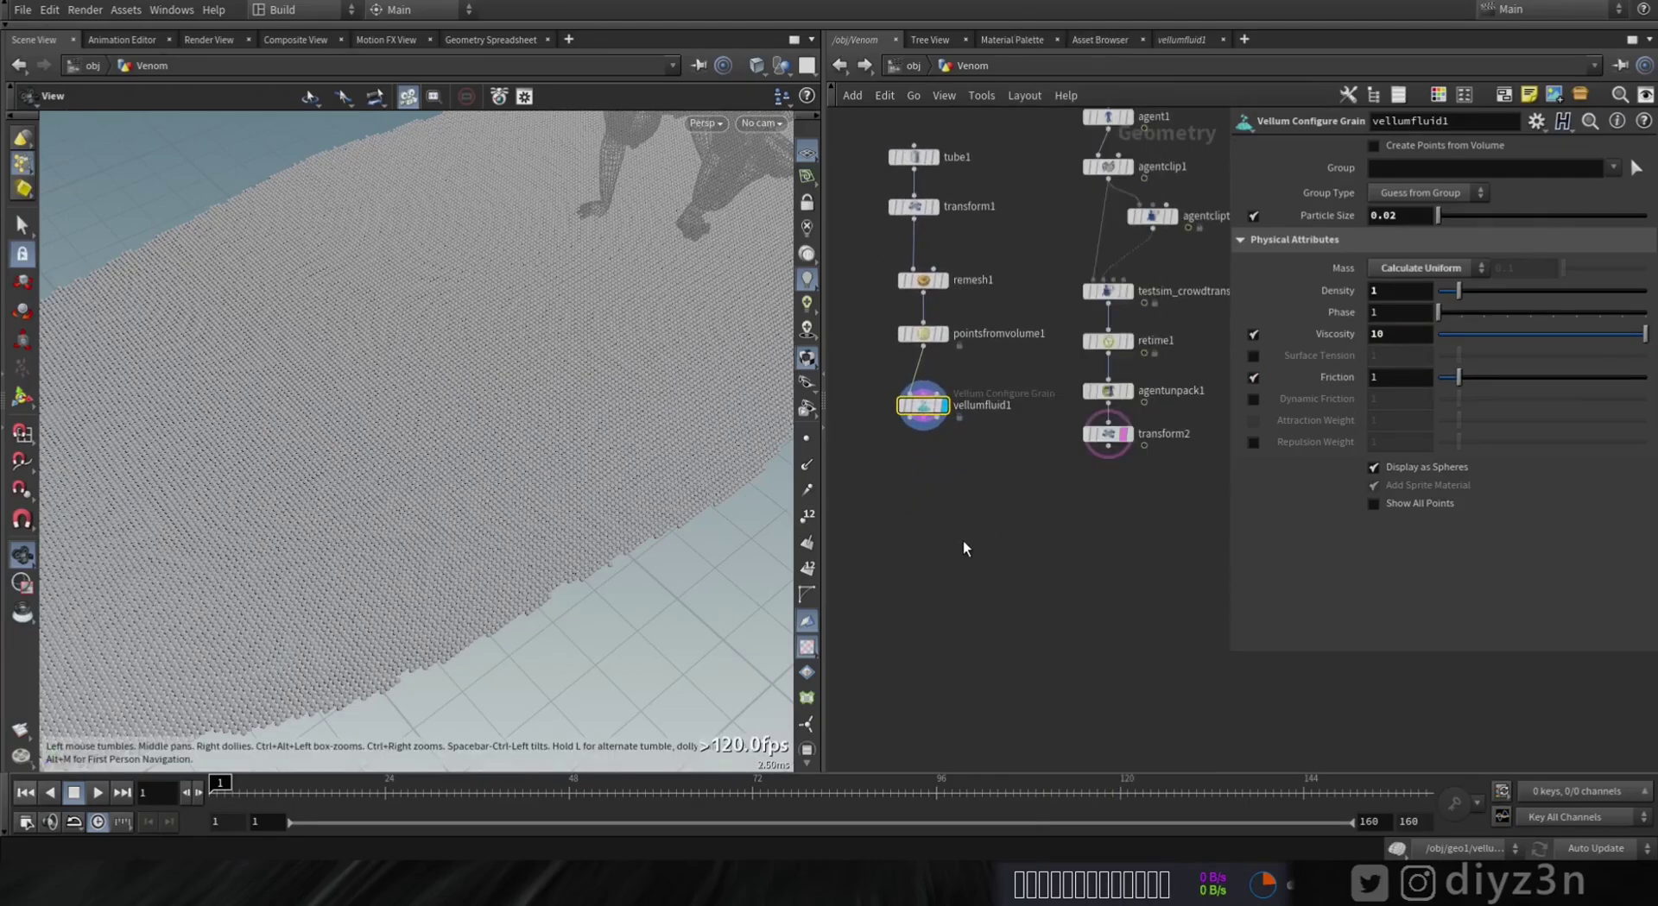
key(Tab)
text(vel)
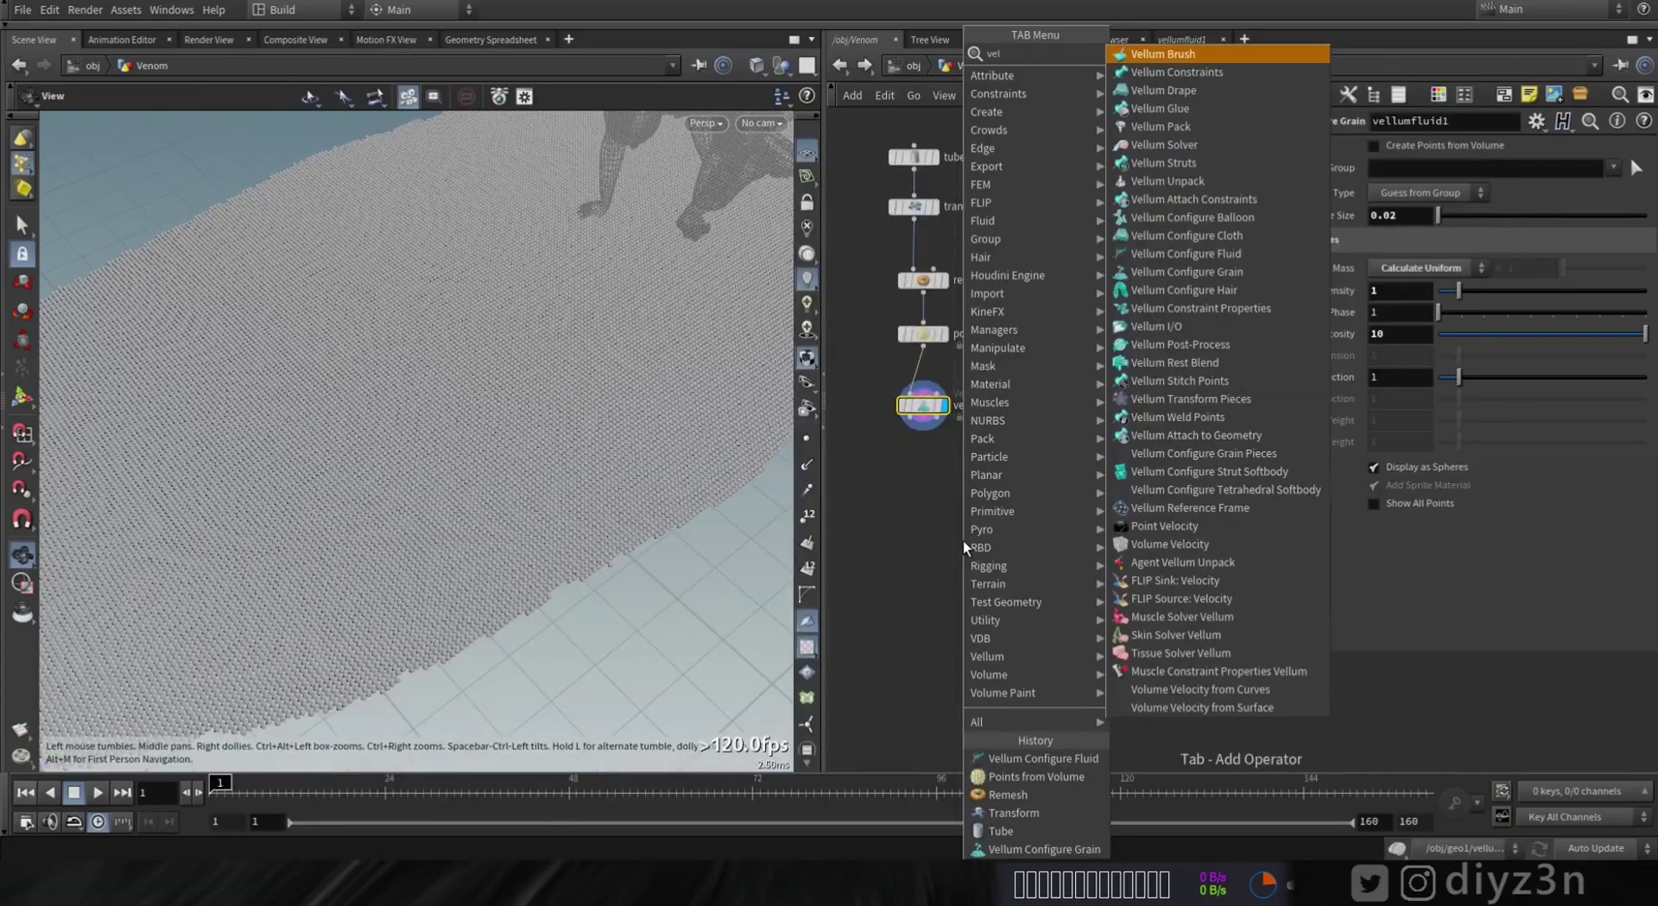
click(1204, 150)
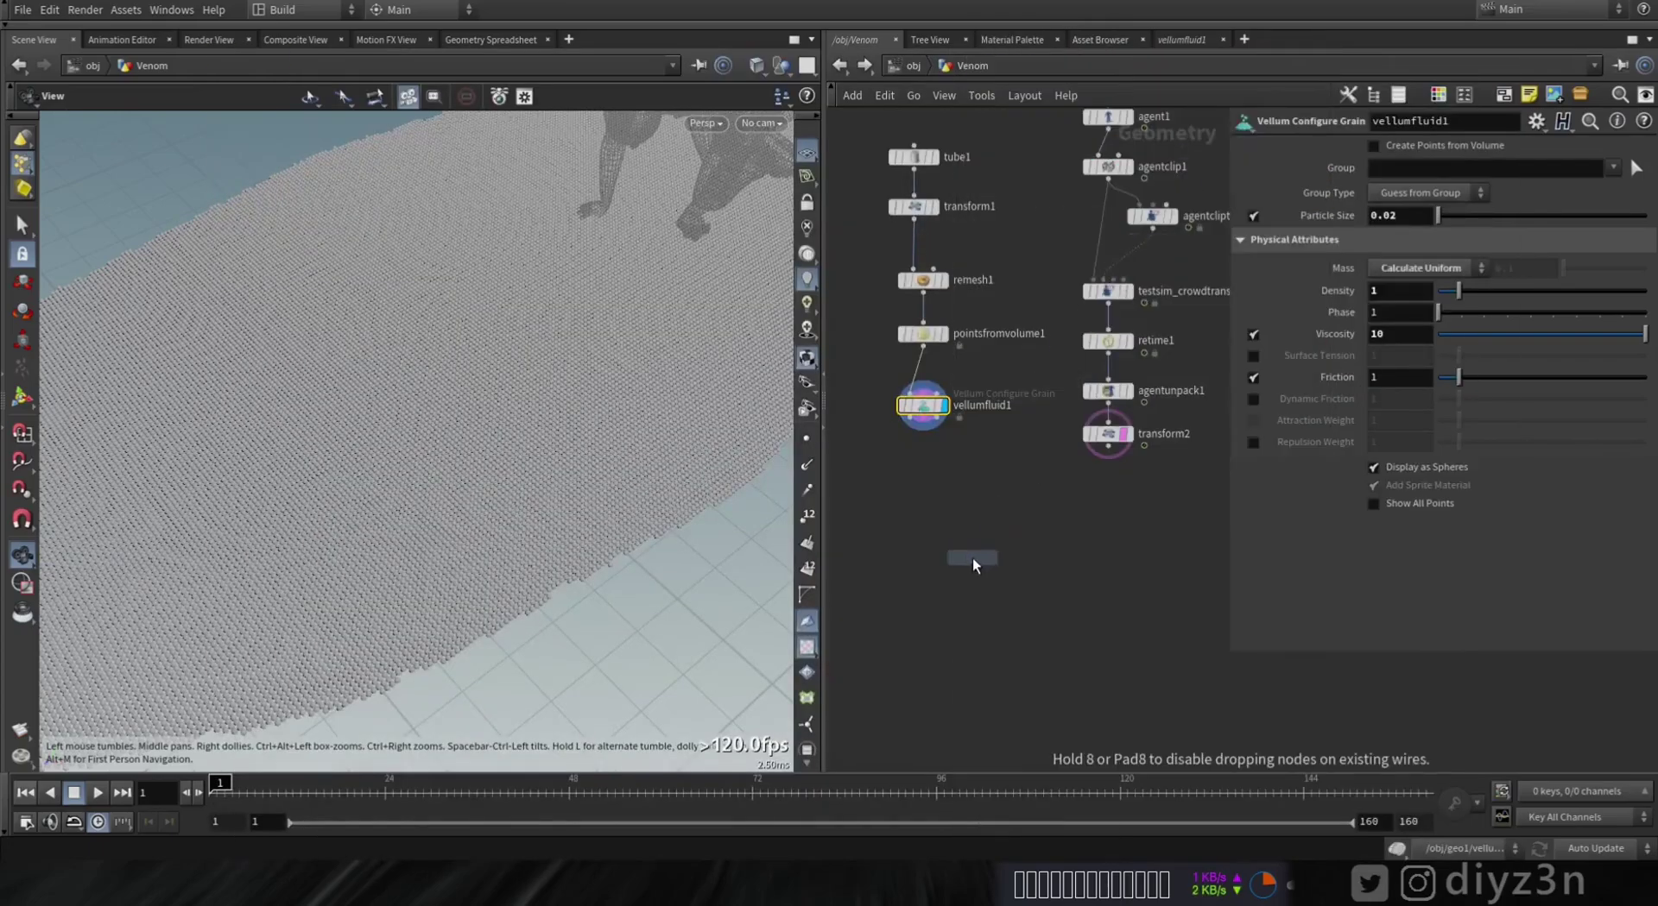
click(949, 522)
scroll(958, 518, up, 2)
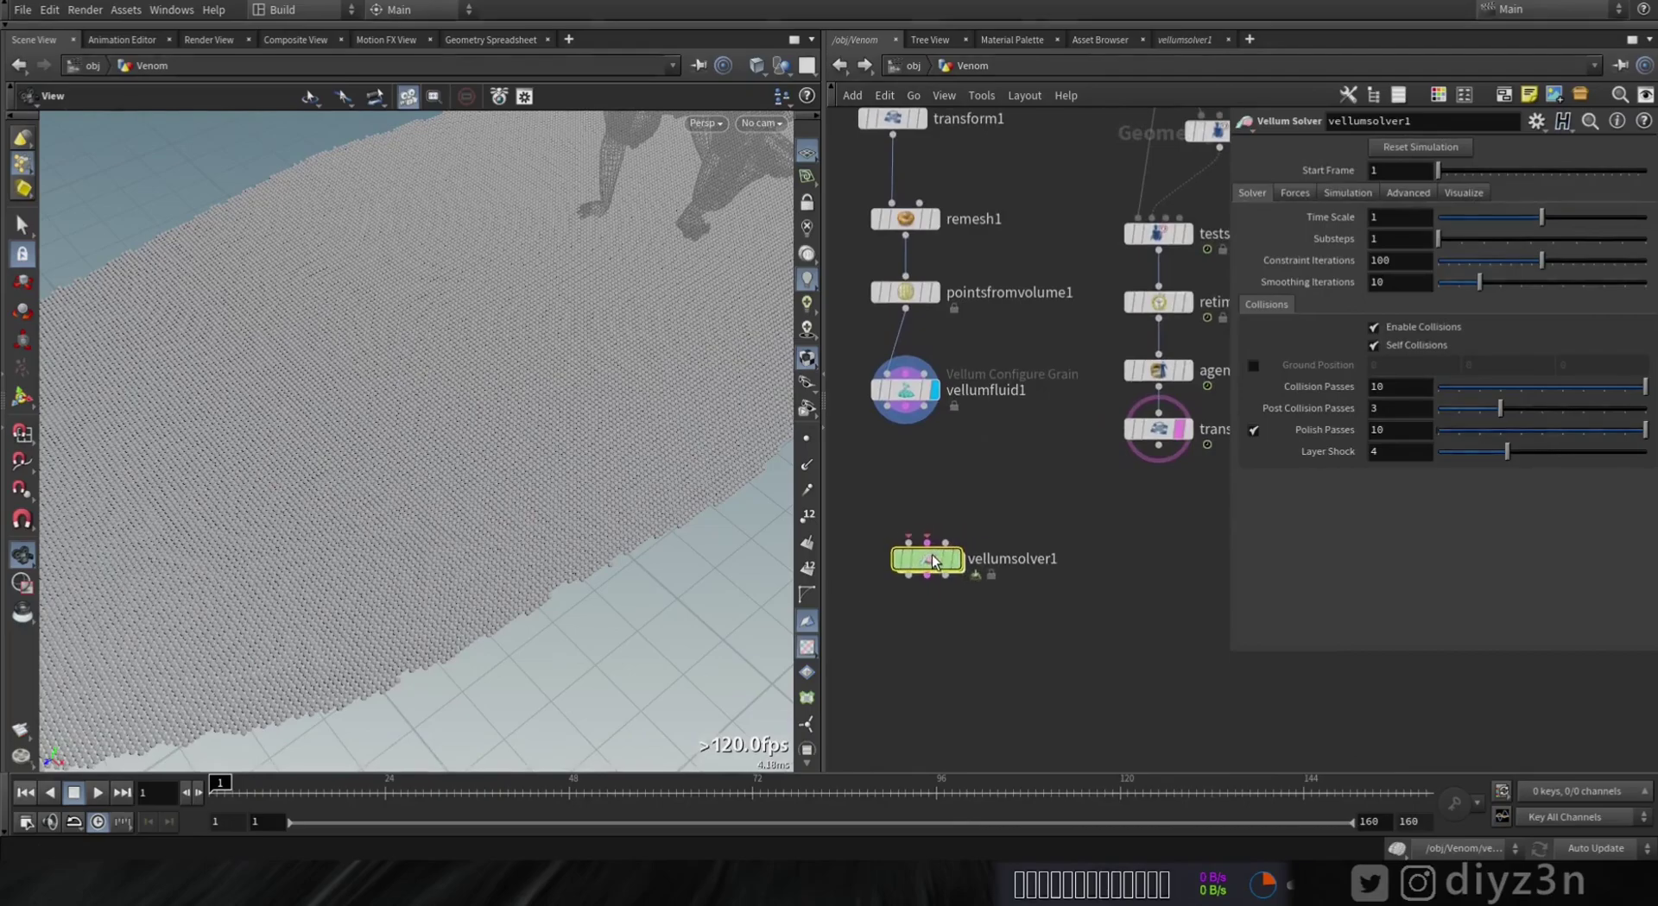
Step: Wire vellumfluid1's three outputs to vellumsolver1's three inputs, align the solver beneath it and display it
click(900, 530)
click(887, 434)
click(906, 406)
click(917, 543)
click(926, 406)
click(929, 527)
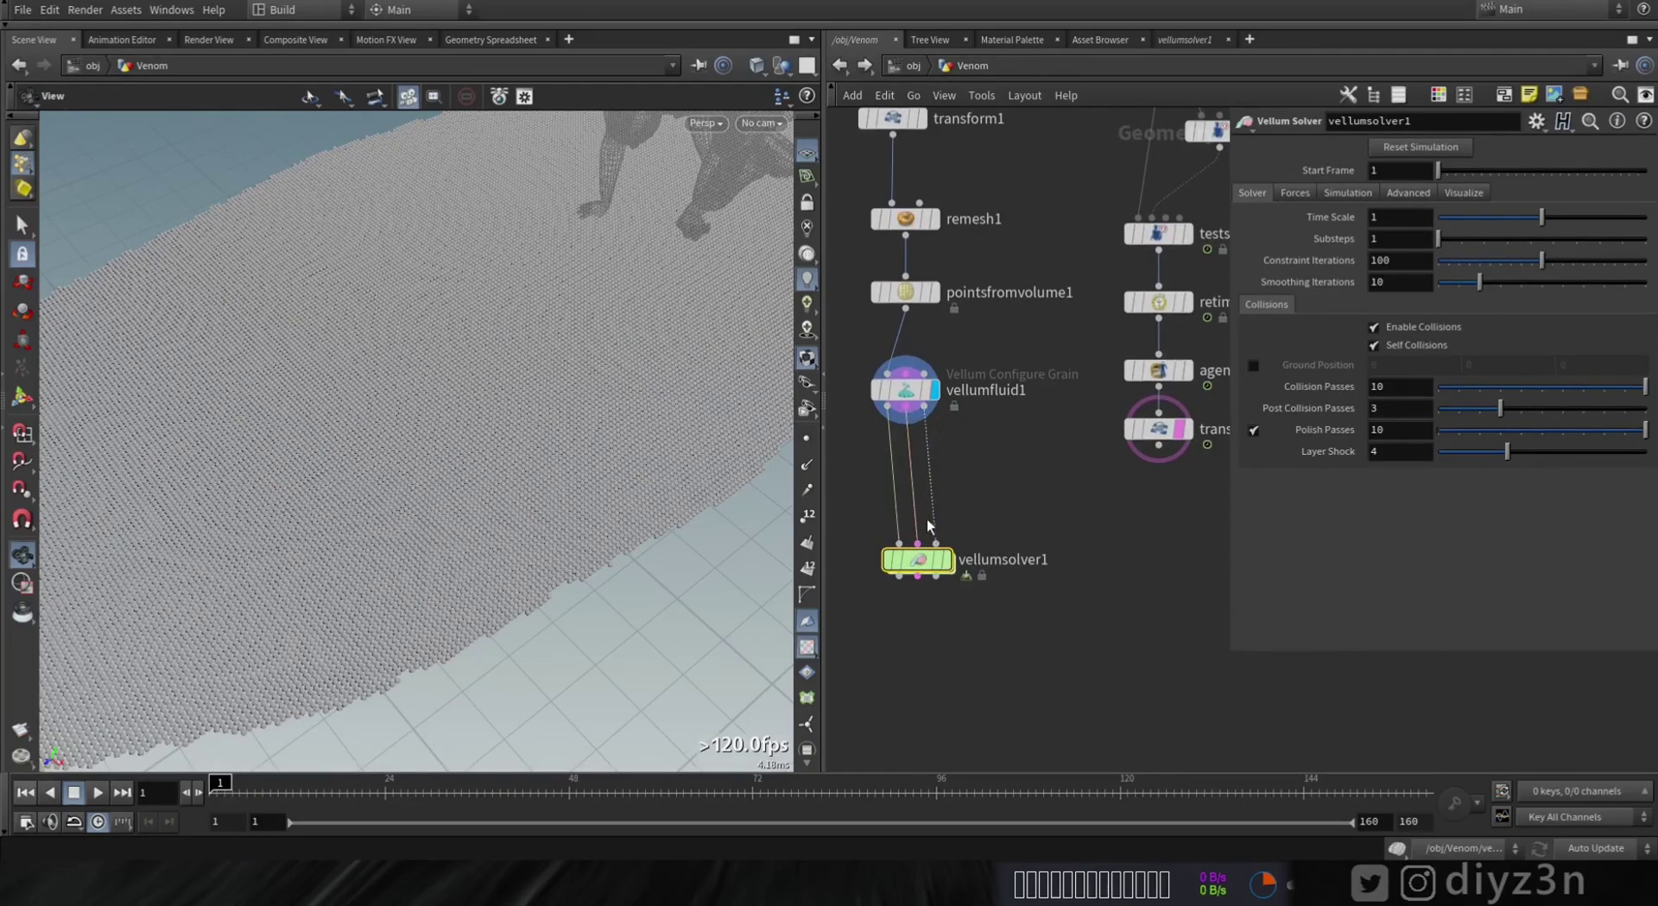
drag(927, 566, 915, 537)
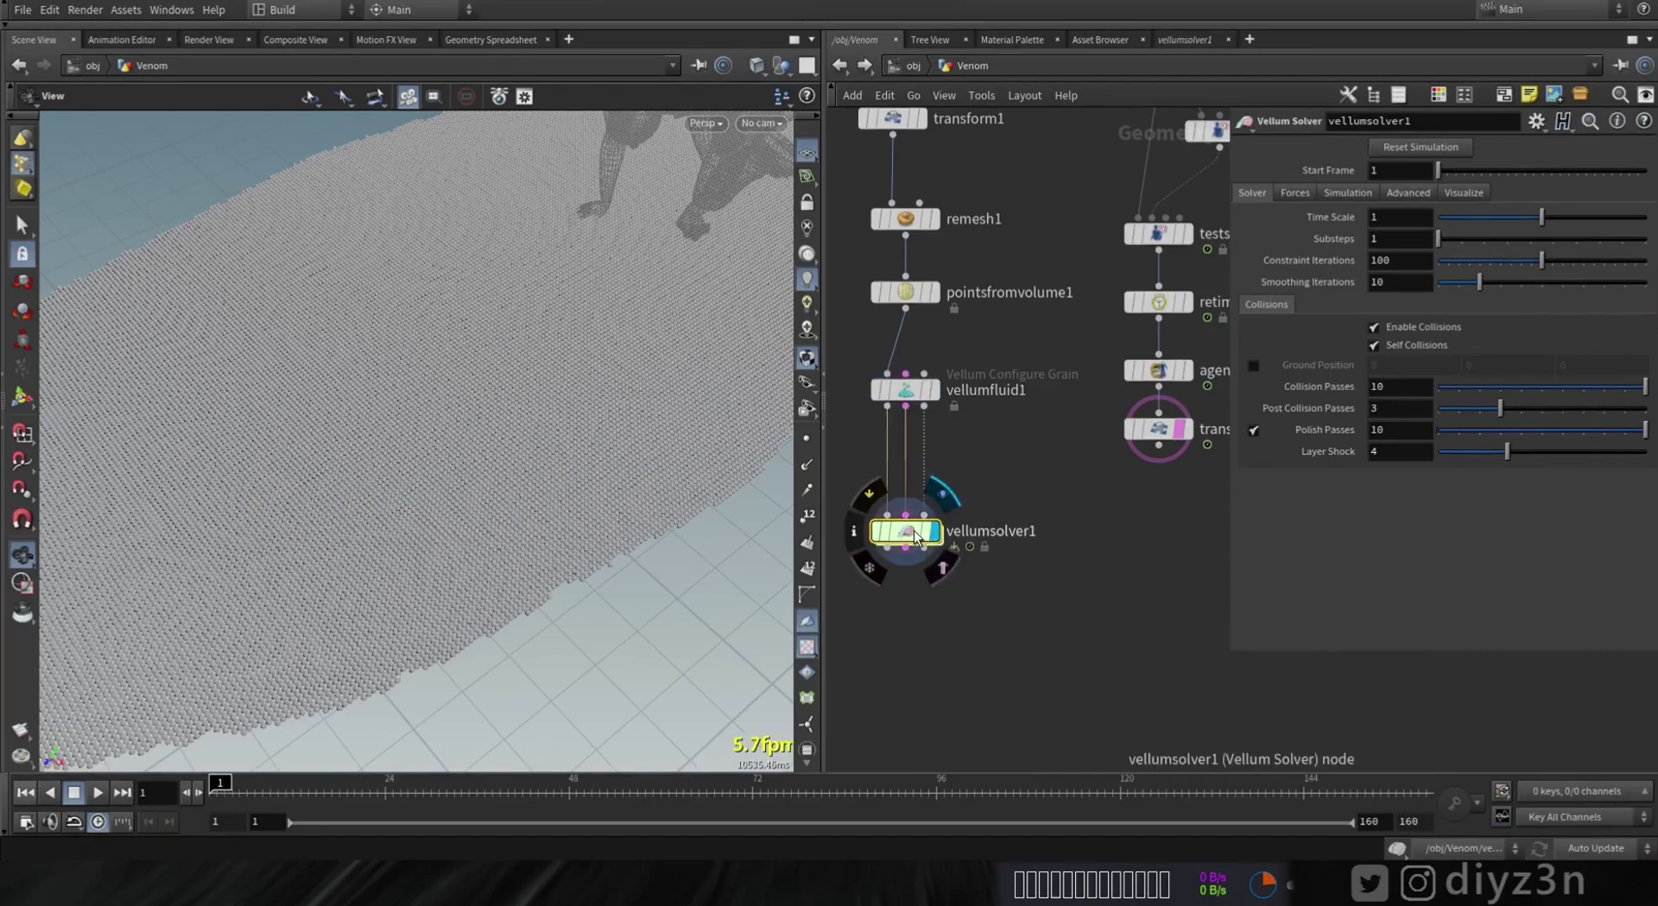
Step: Display vellumfluid1 and set the Jitter Scale of pointsfromvolume1 to 0.54 to break up the particle grid
drag(622, 406, 624, 443)
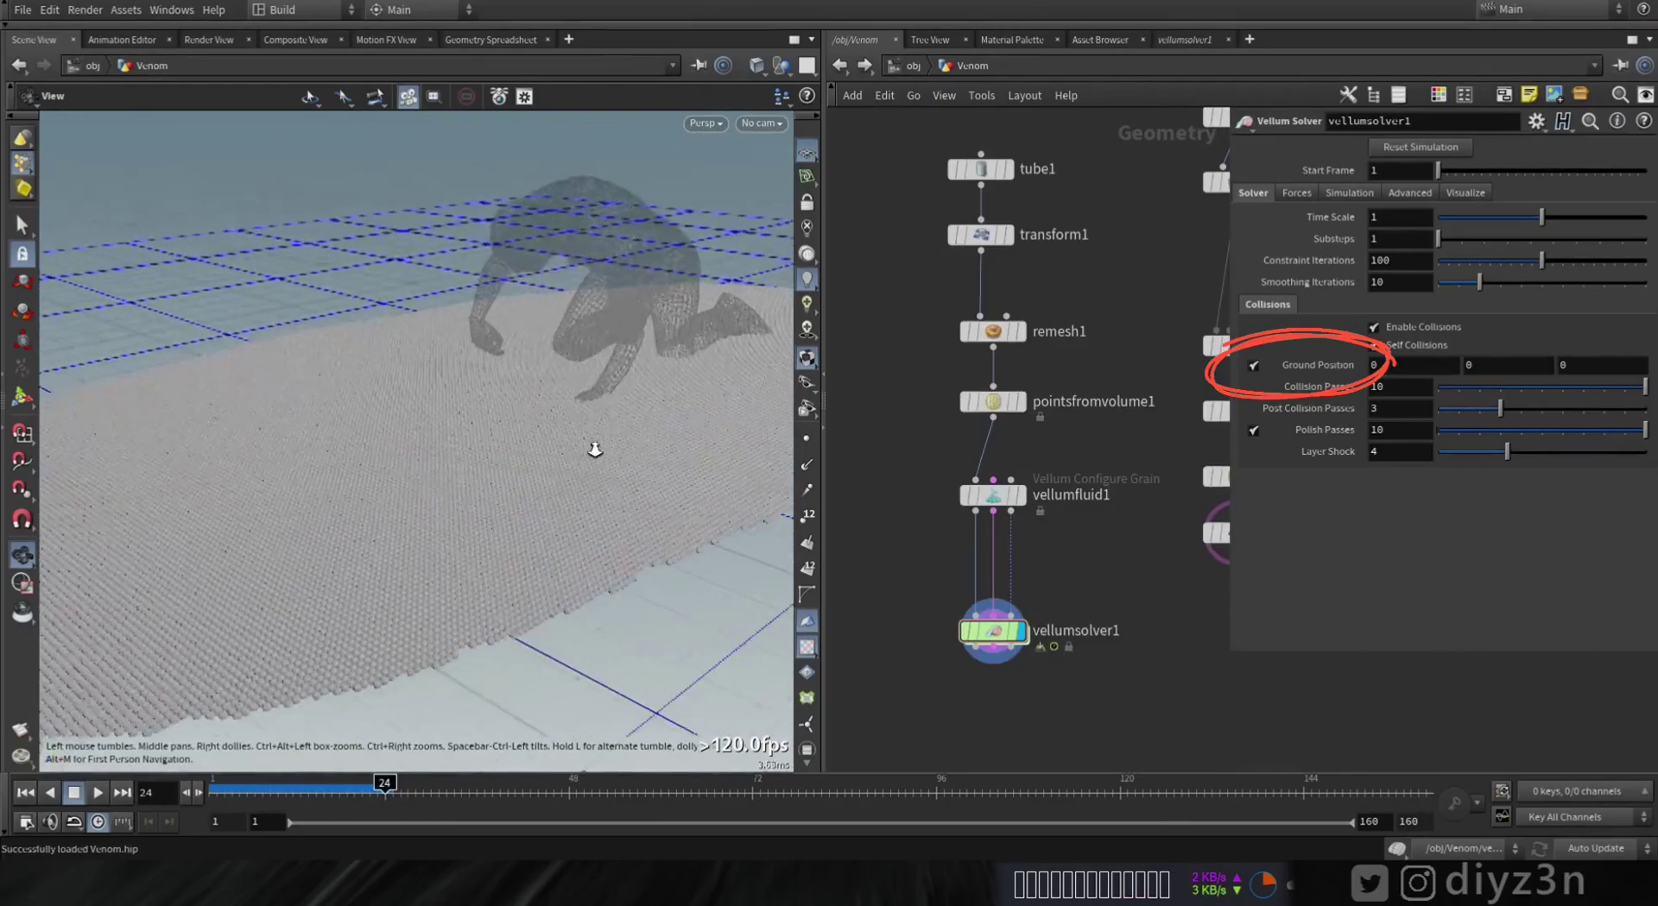
mouse_move(595, 450)
right_down()
mouse_move(717, 455)
mouse_move(674, 437)
mouse_move(636, 599)
right_up()
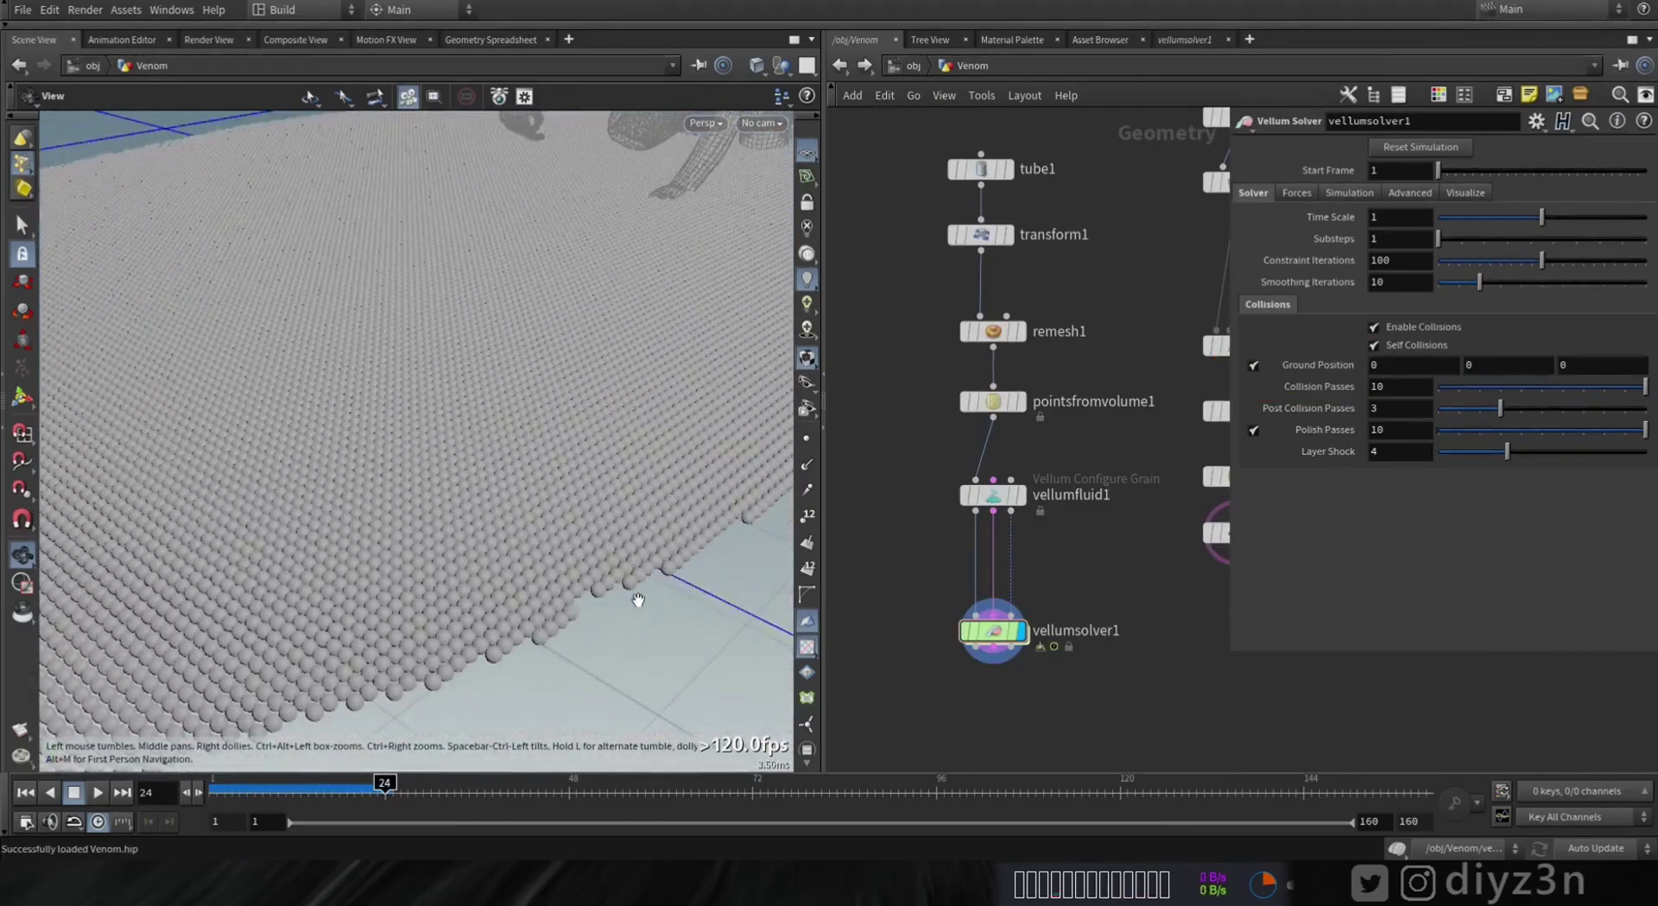
click(1004, 412)
click(1021, 401)
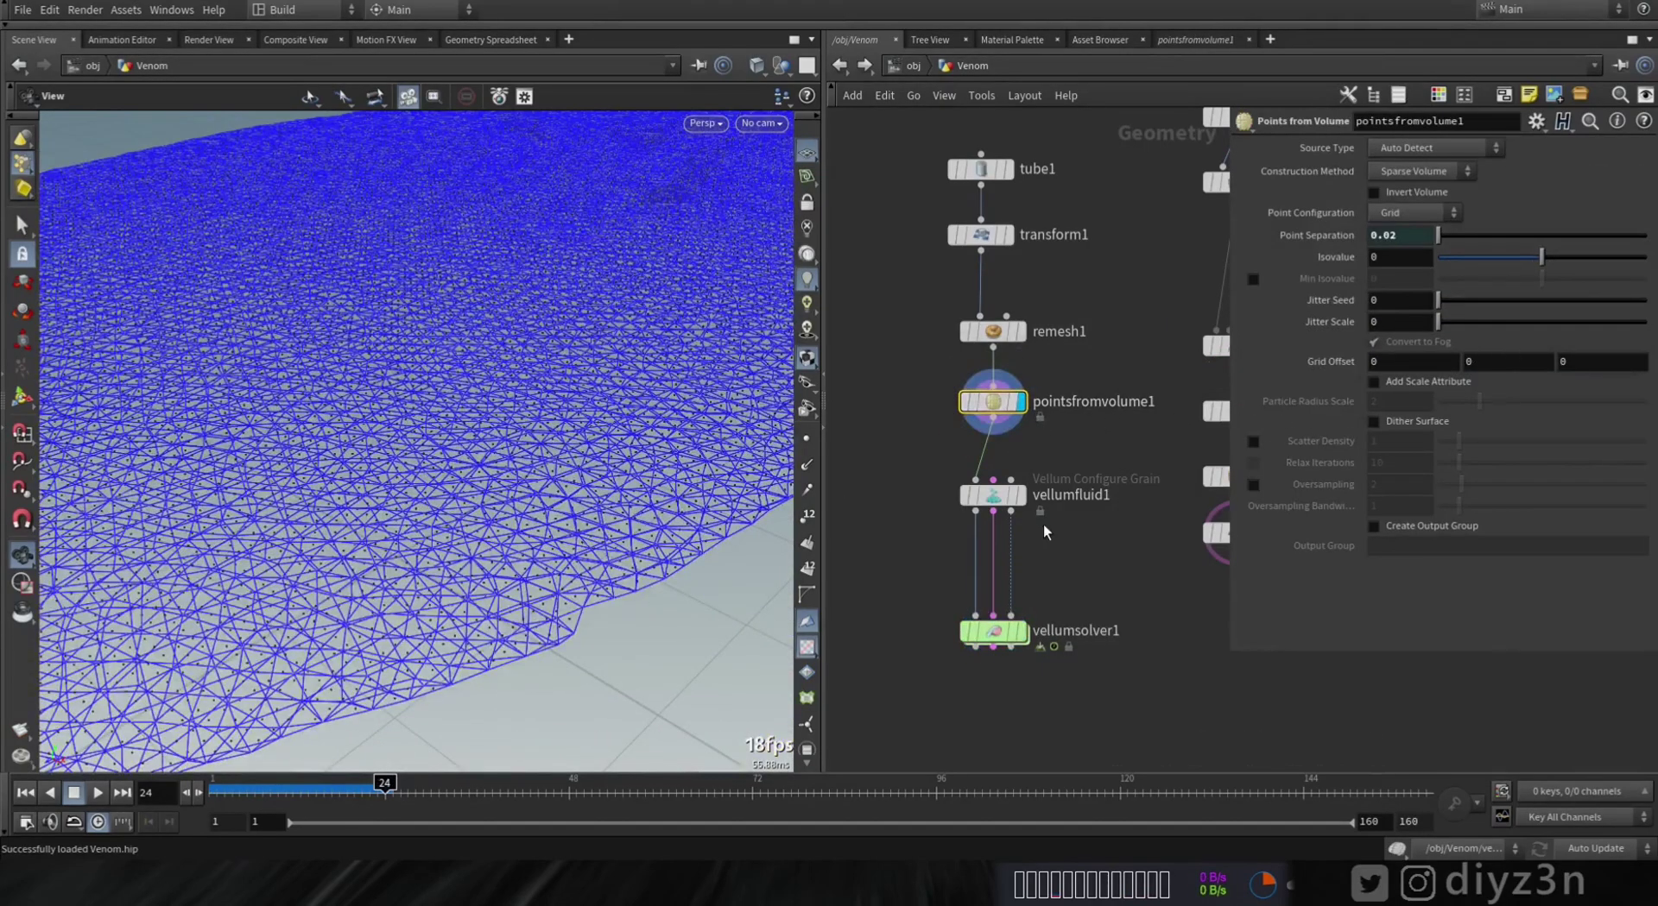
click(1019, 495)
mouse_move(1437, 323)
mouse_down()
mouse_move(1467, 325)
mouse_move(1447, 323)
mouse_move(1451, 338)
mouse_up()
scroll(556, 418, down, 3)
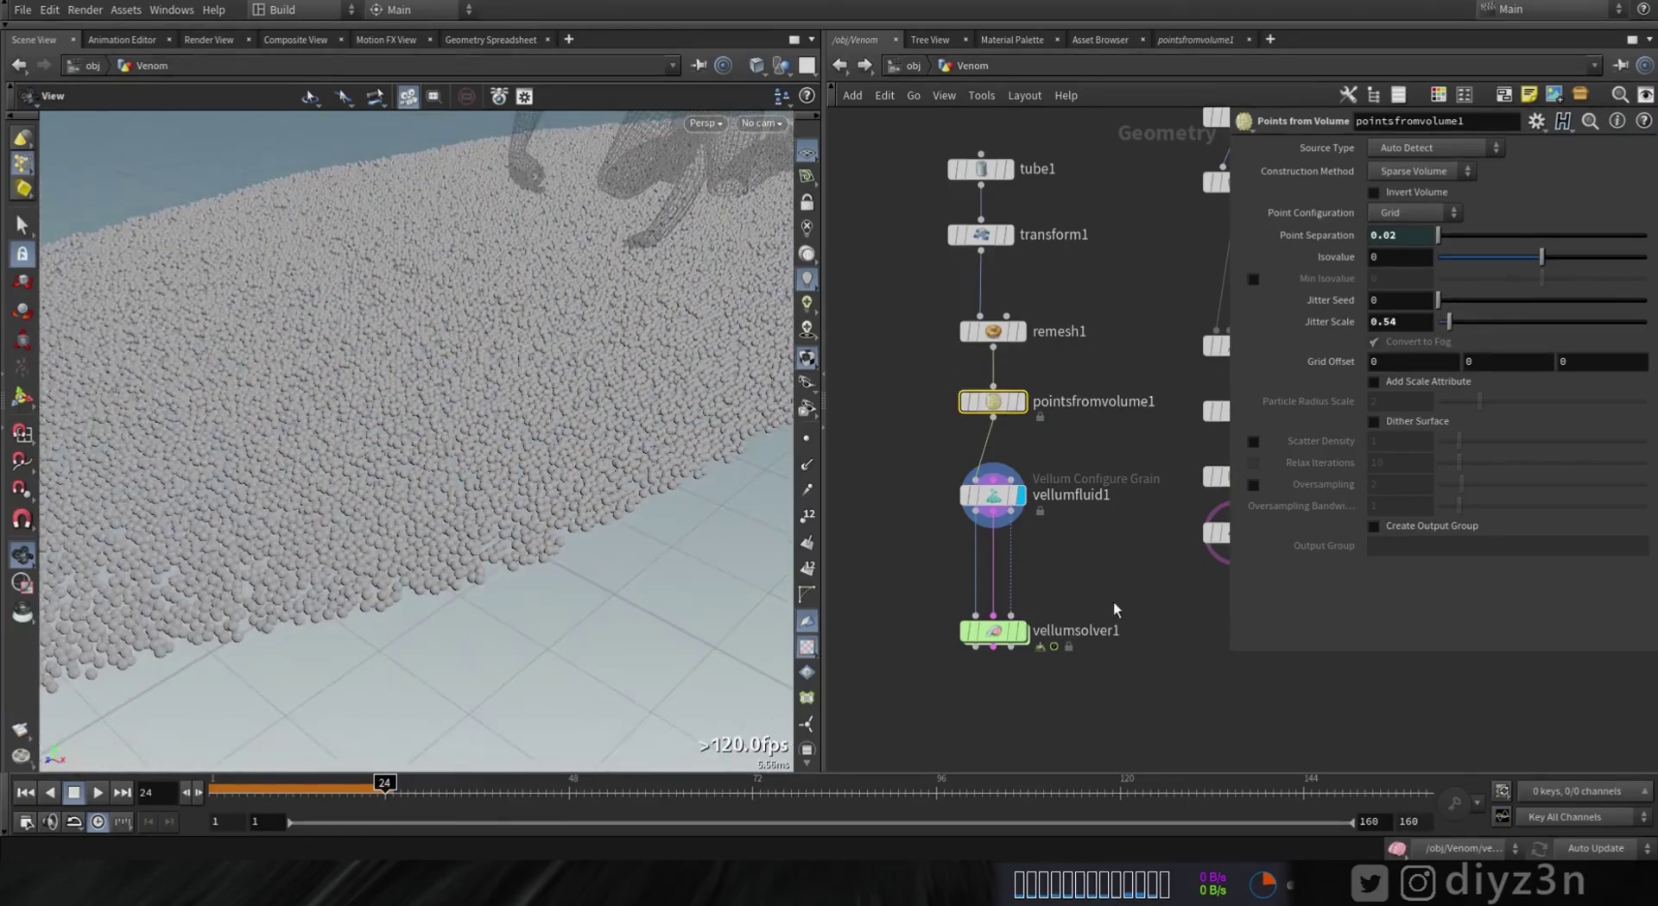
Step: Display vellumsolver1 and play the simulation from frame 1
click(1024, 633)
click(24, 793)
click(98, 793)
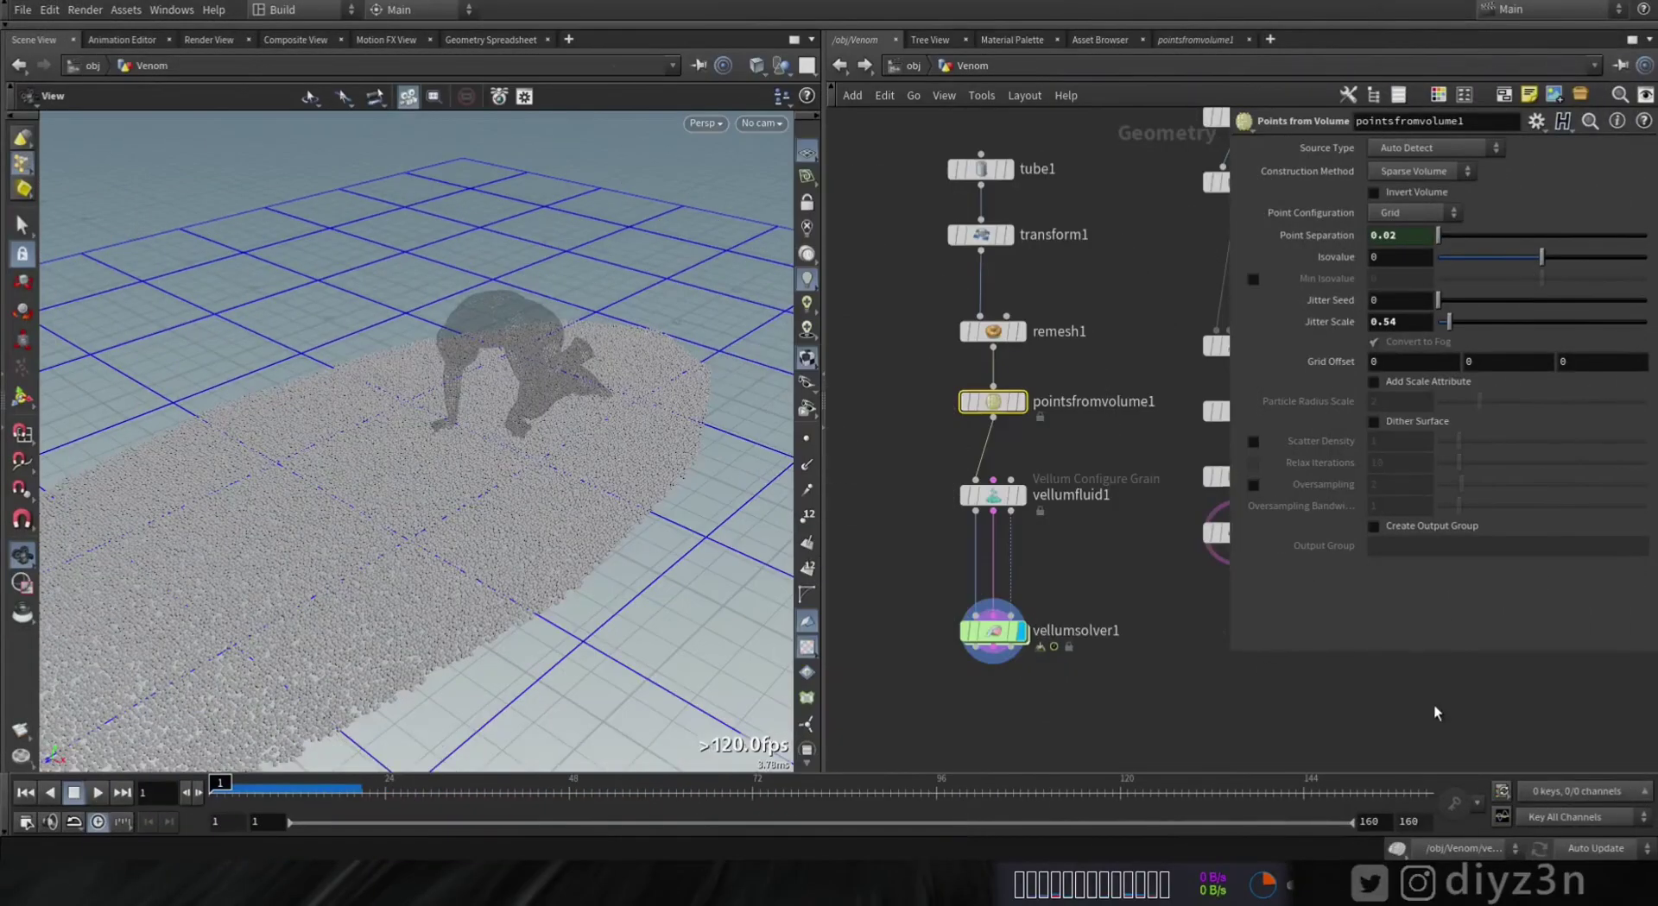
Step: Open vellumsolver1's internal forces network, with its FORCE and SOURCE outputs
middle_drag(1117, 562, 1089, 475)
drag(1073, 639, 957, 568)
click(1088, 557)
middle_drag(1057, 623, 1047, 435)
double_click(928, 505)
middle_drag(978, 538, 1026, 460)
drag(461, 517, 529, 544)
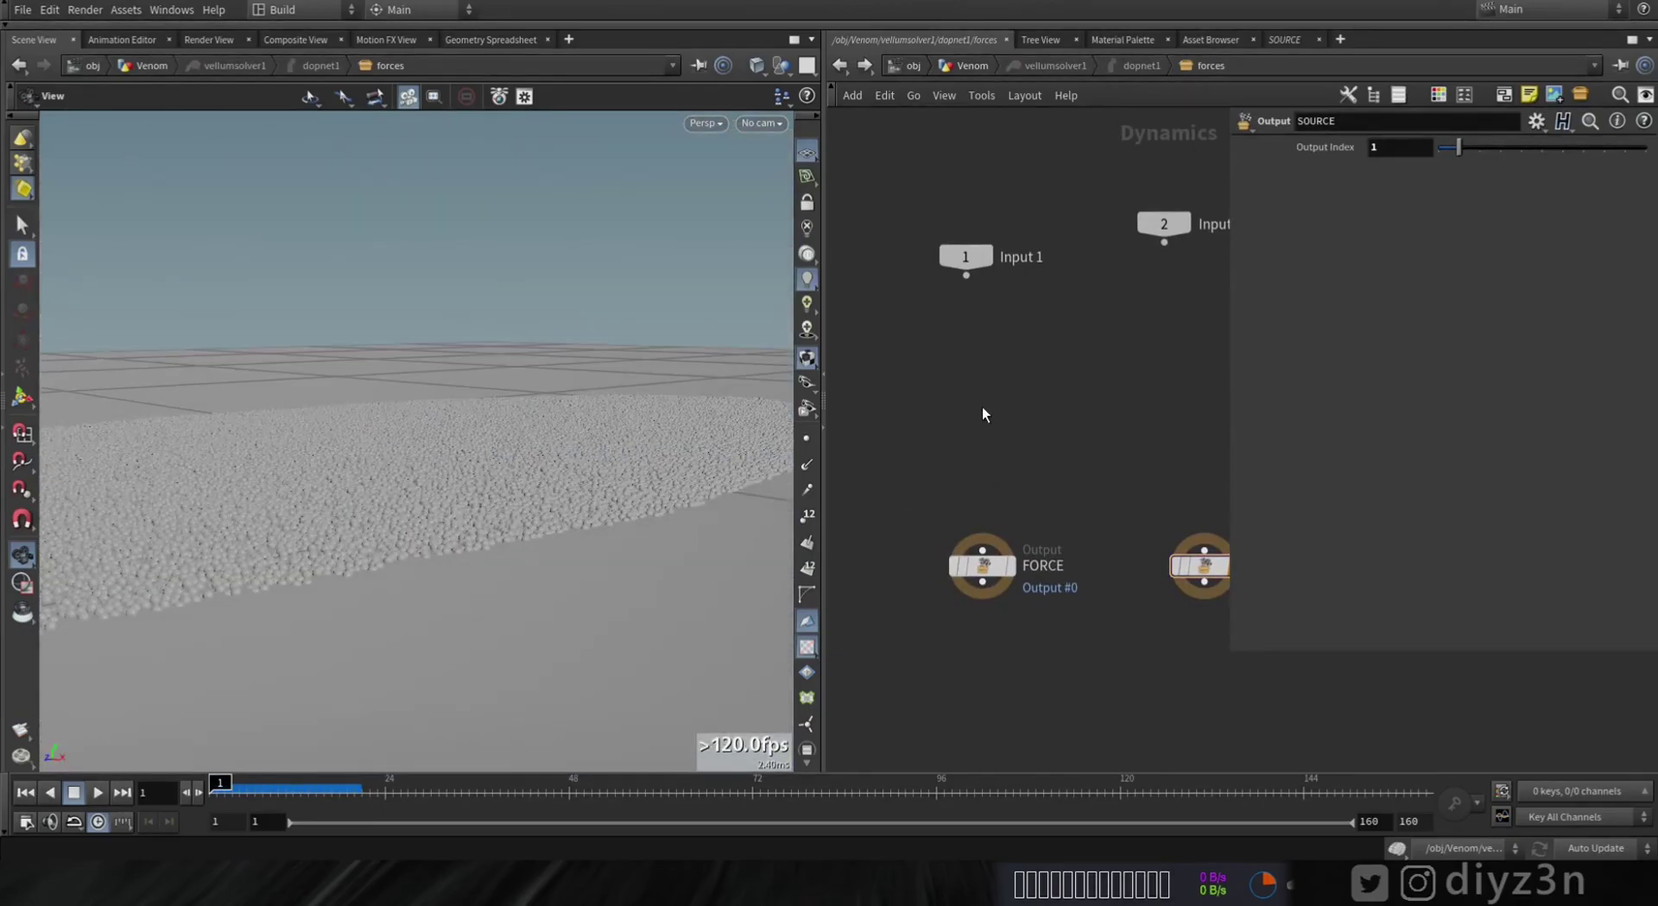
Step: Add a POP Attract node wired into the FORCE output and set its Attraction Type to Points
middle_drag(982, 408, 958, 415)
key(Tab)
text(a)
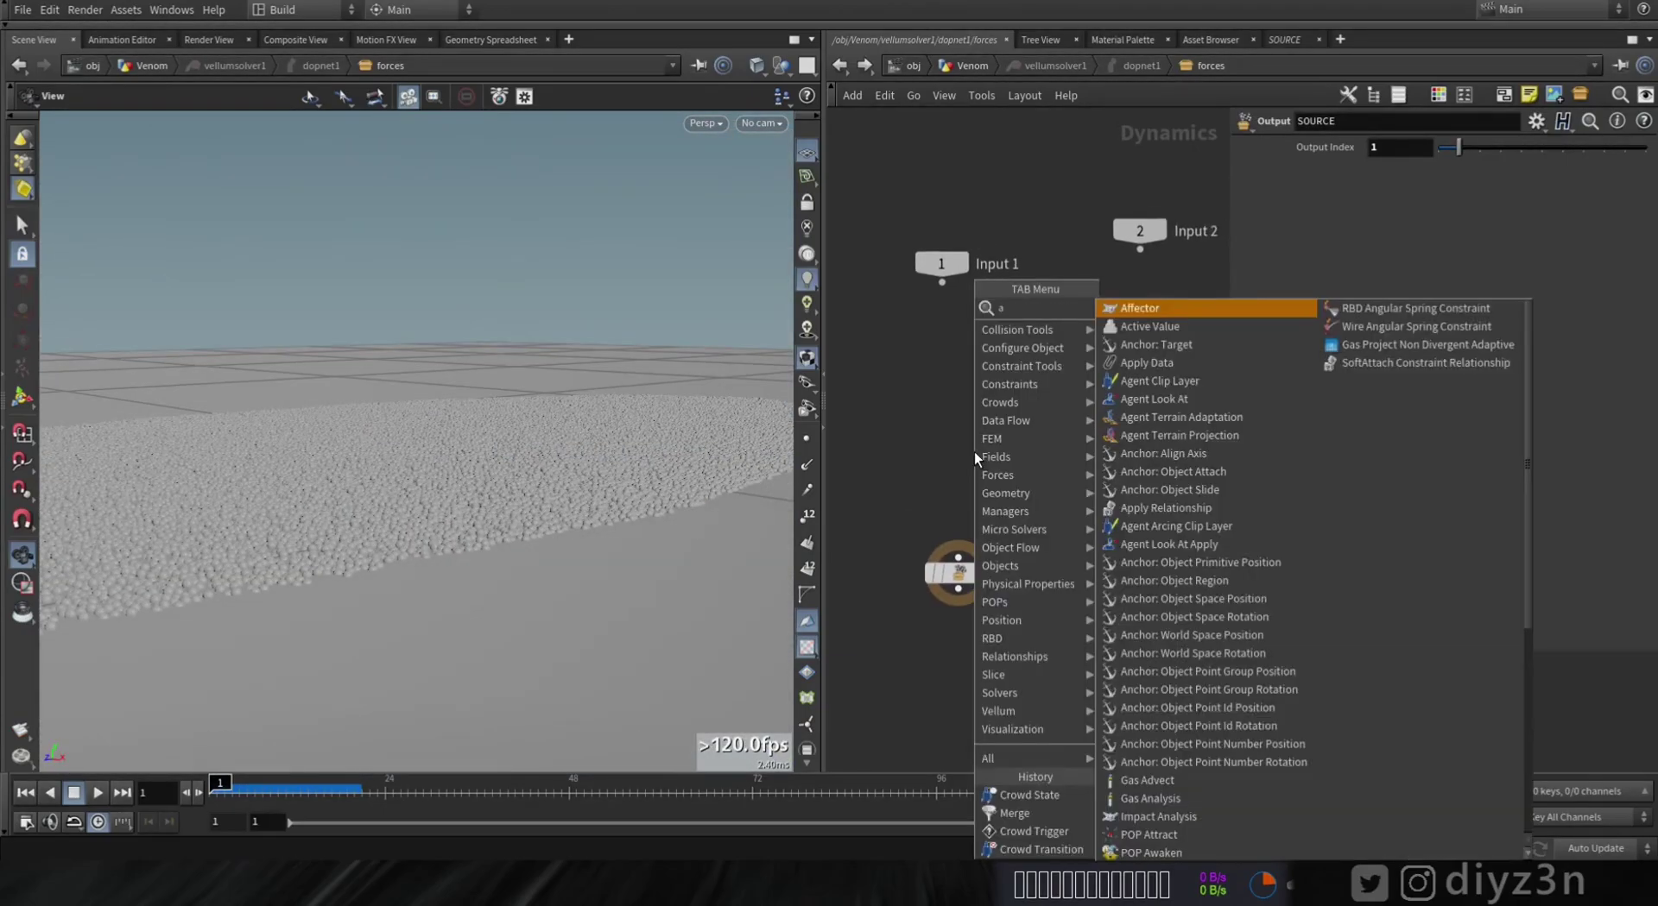
mouse_move(974, 452)
click(1143, 311)
click(958, 466)
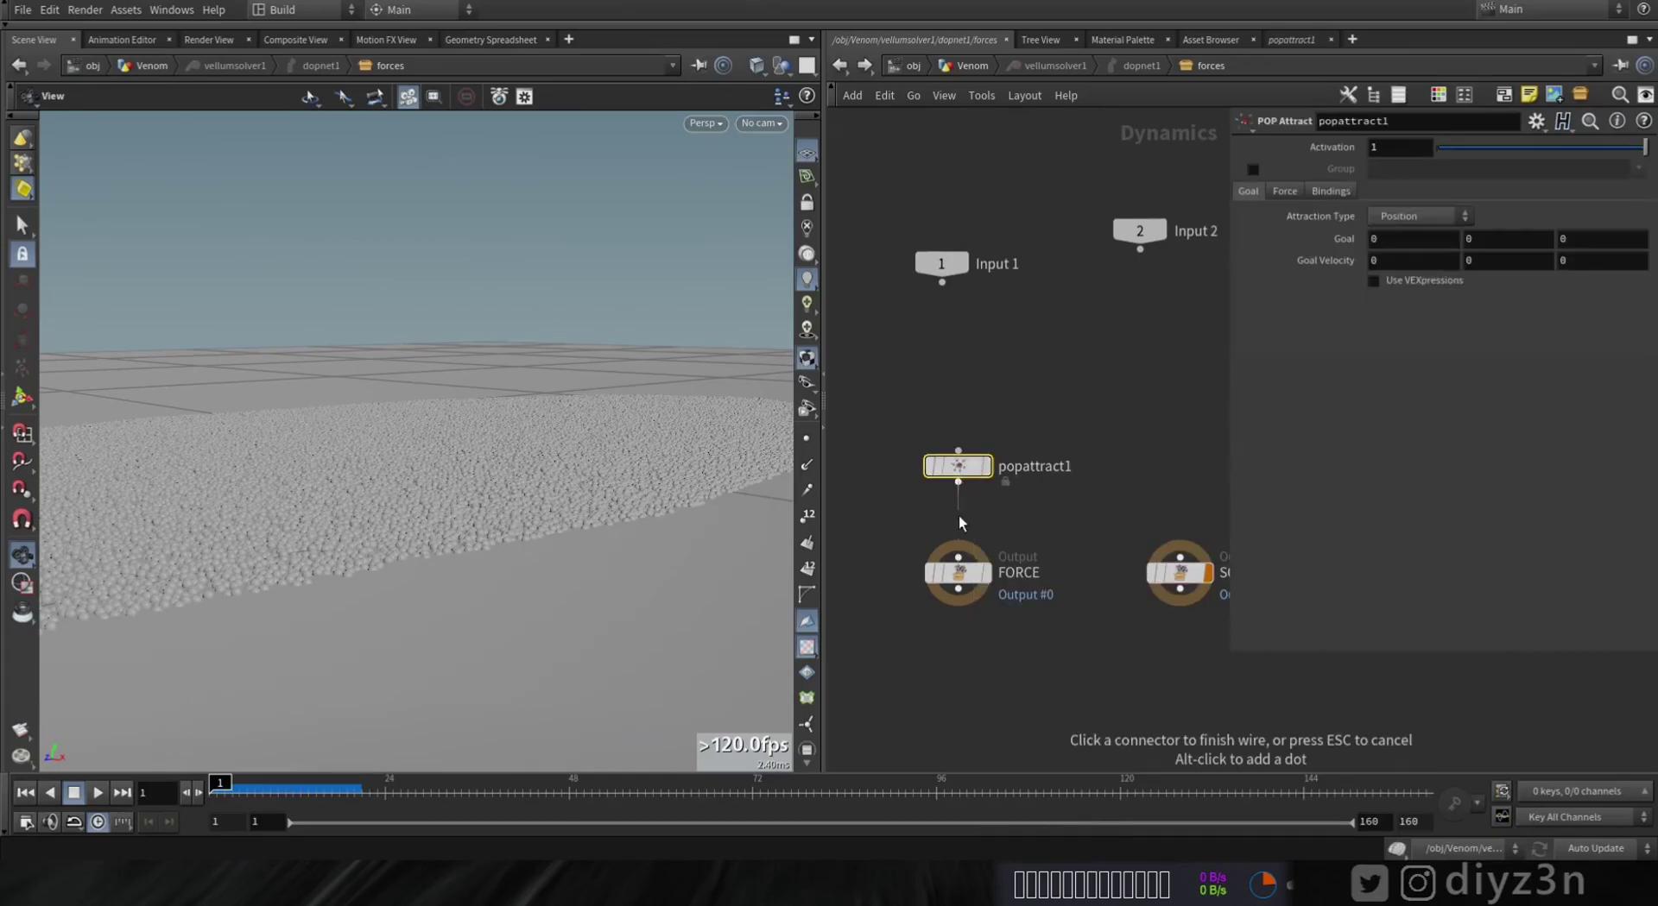
click(958, 557)
click(1432, 217)
click(1406, 269)
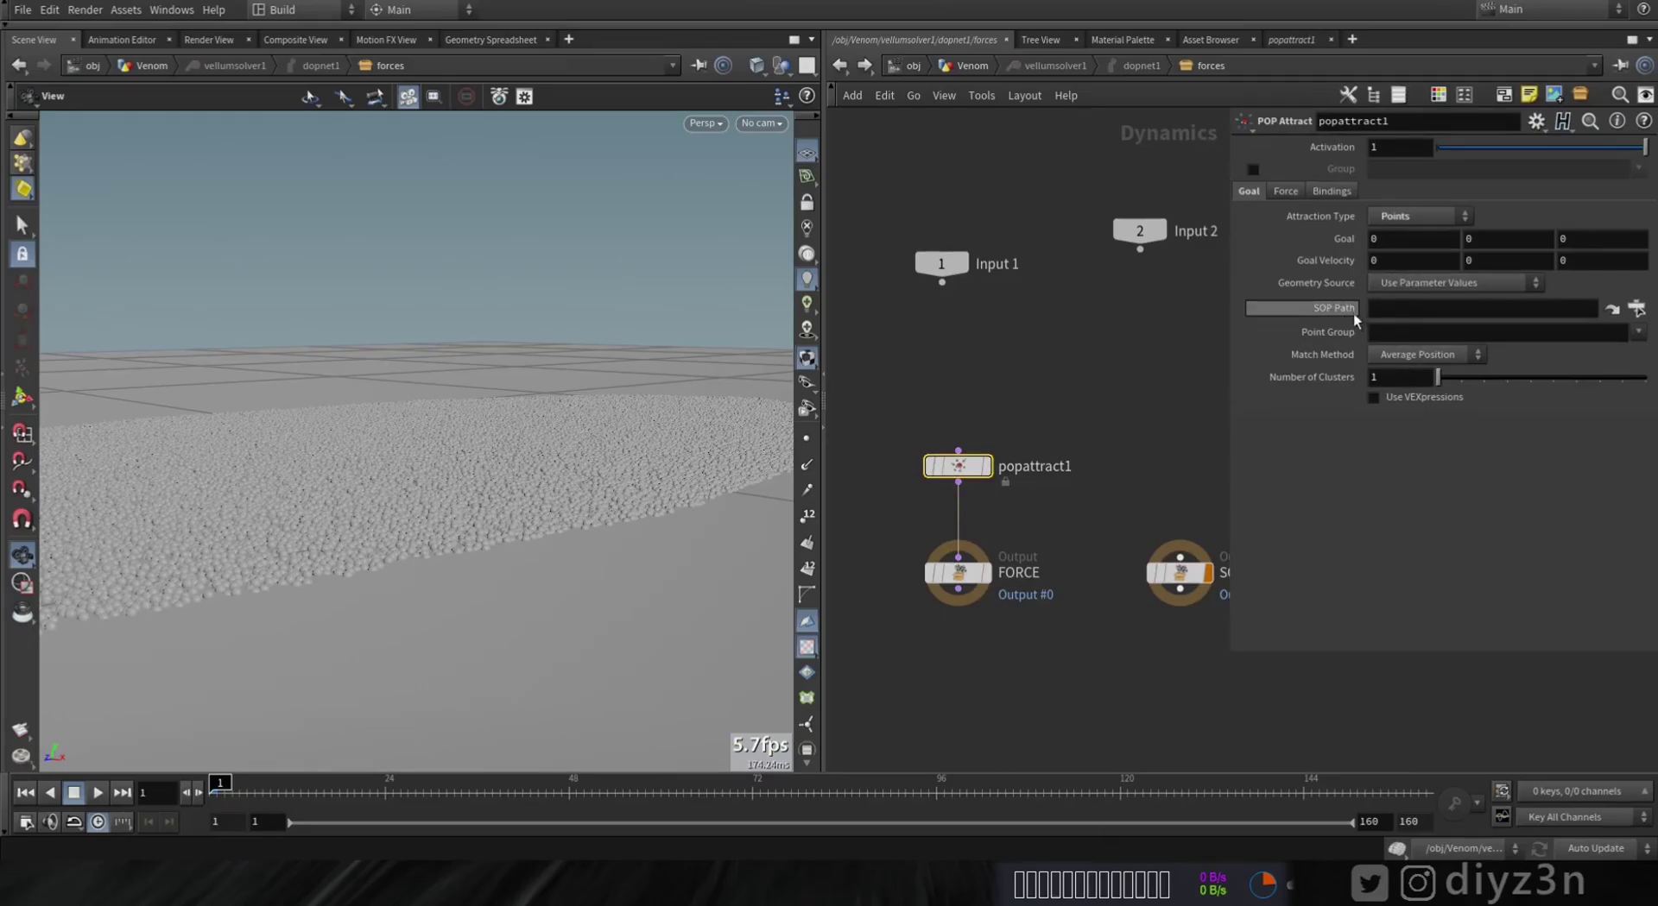
Step: In the Venom network, add a Null node after transform2 and rename it OUT
click(972, 65)
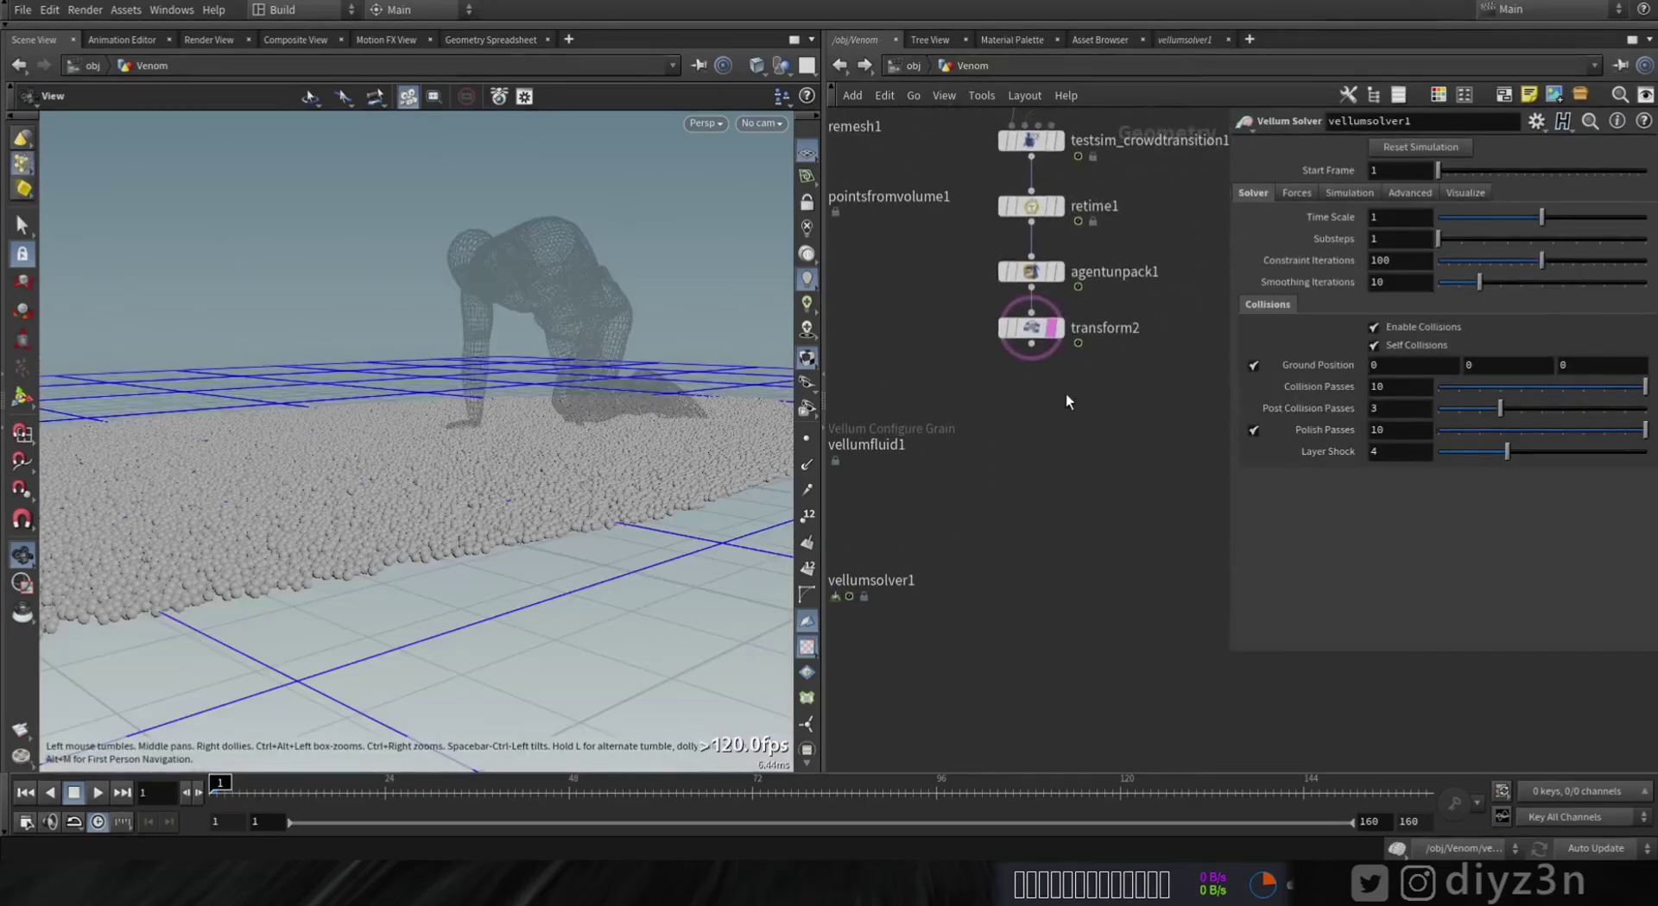
key(Tab)
text(null)
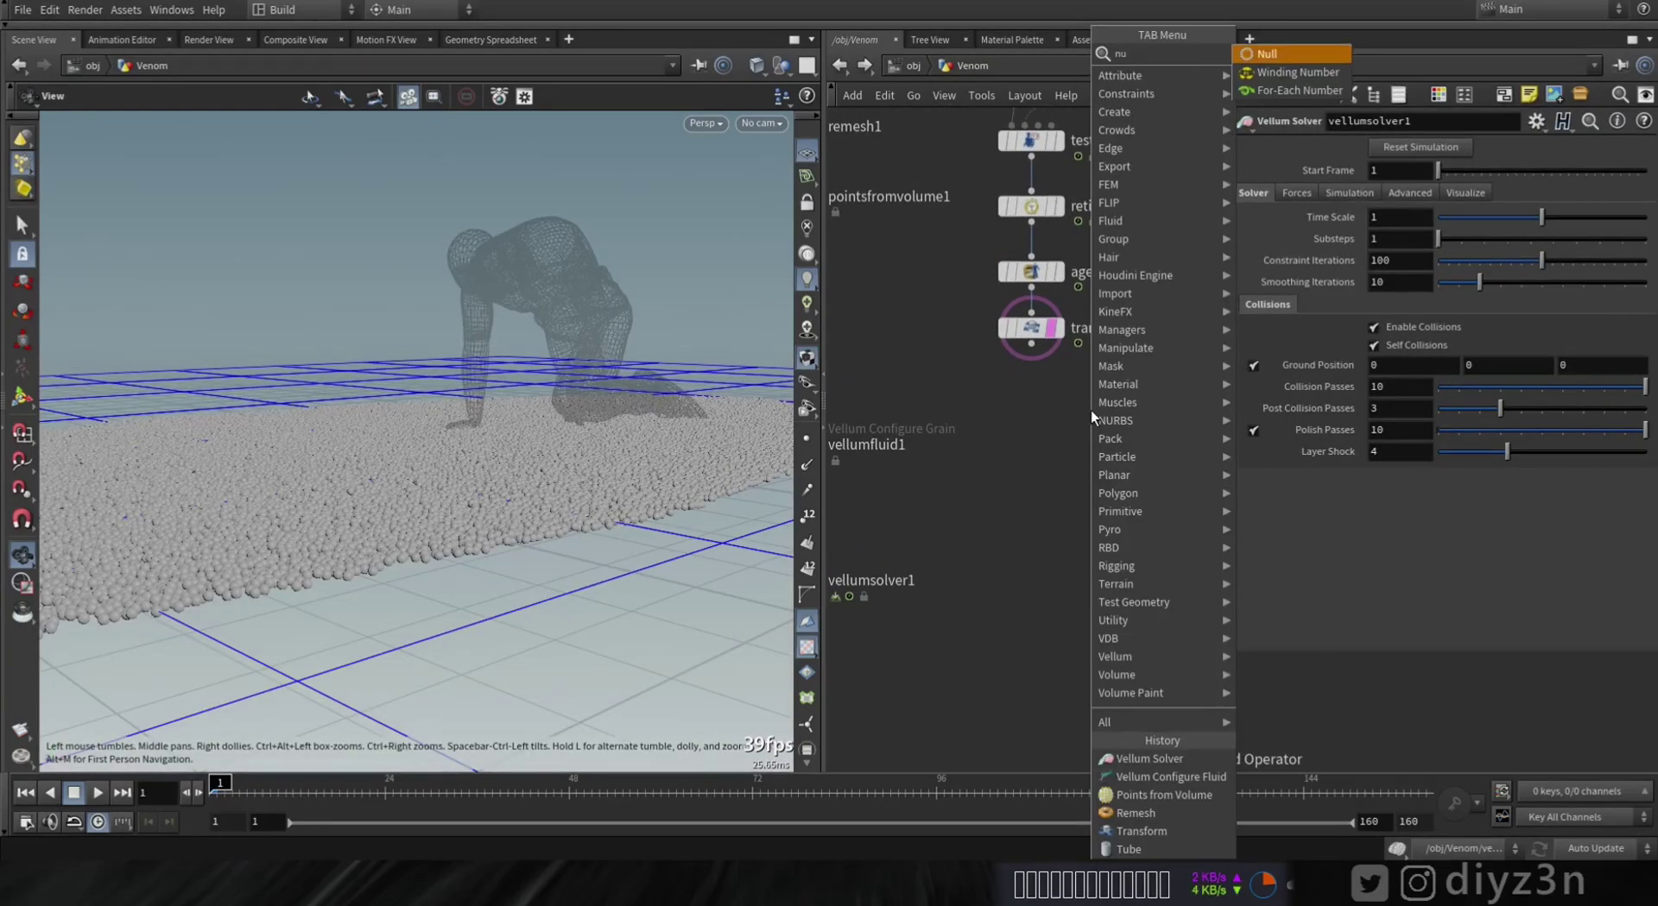
key(Return)
click(1032, 444)
click(1031, 434)
click(1030, 343)
double_click(1077, 453)
text(O)
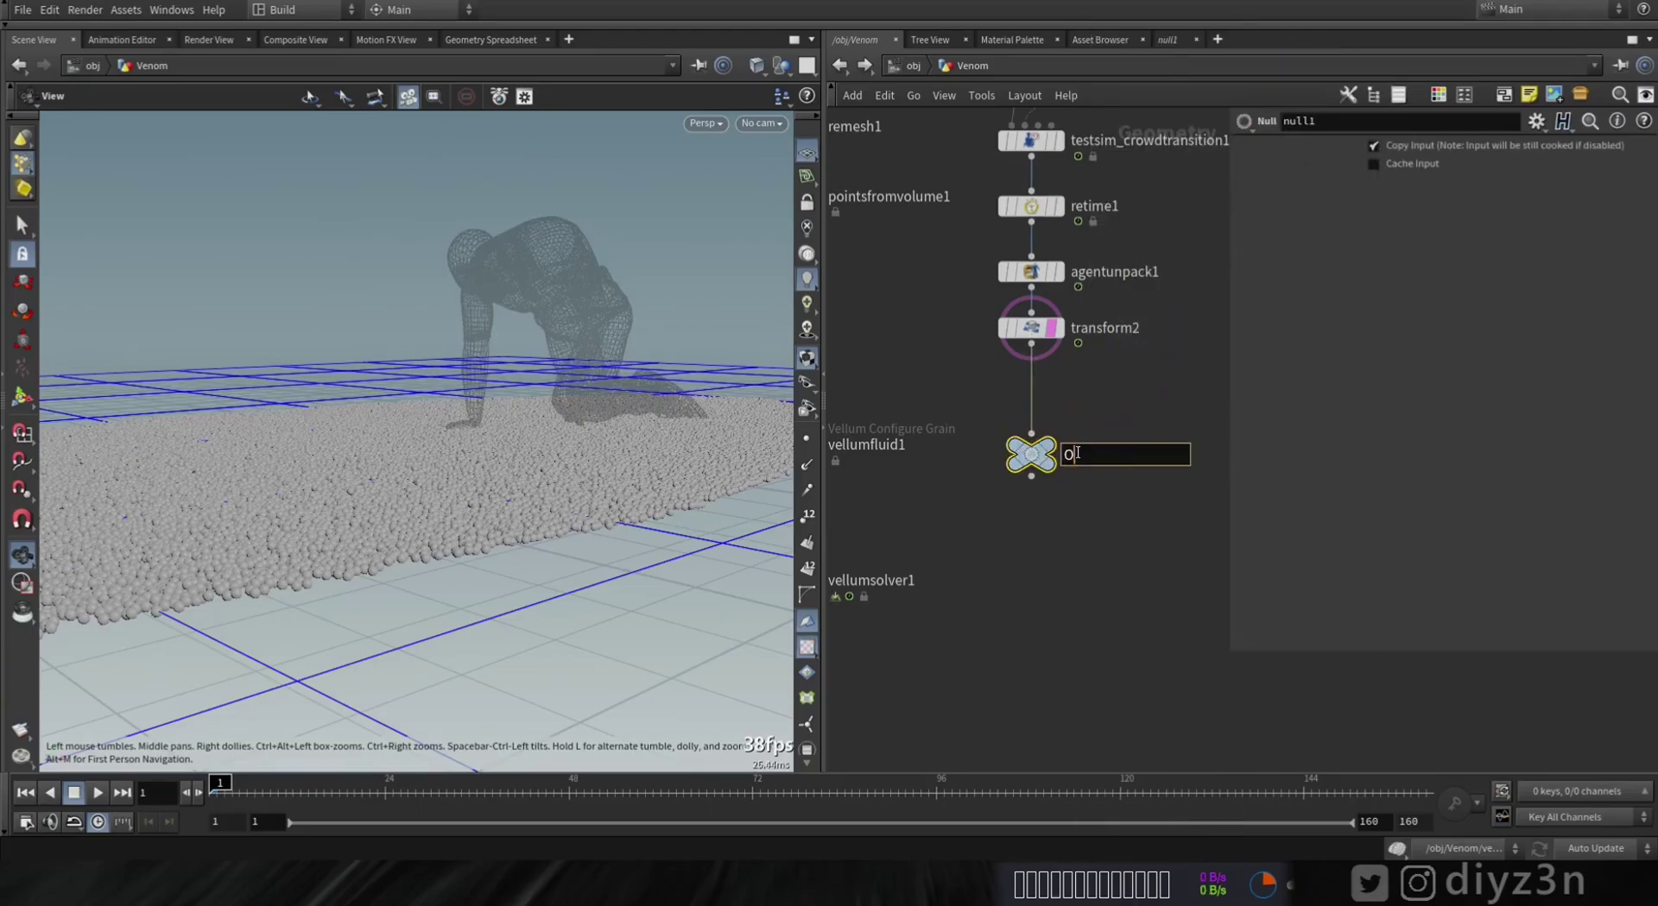
text(UT)
key(Return)
middle_drag(1077, 512, 1227, 501)
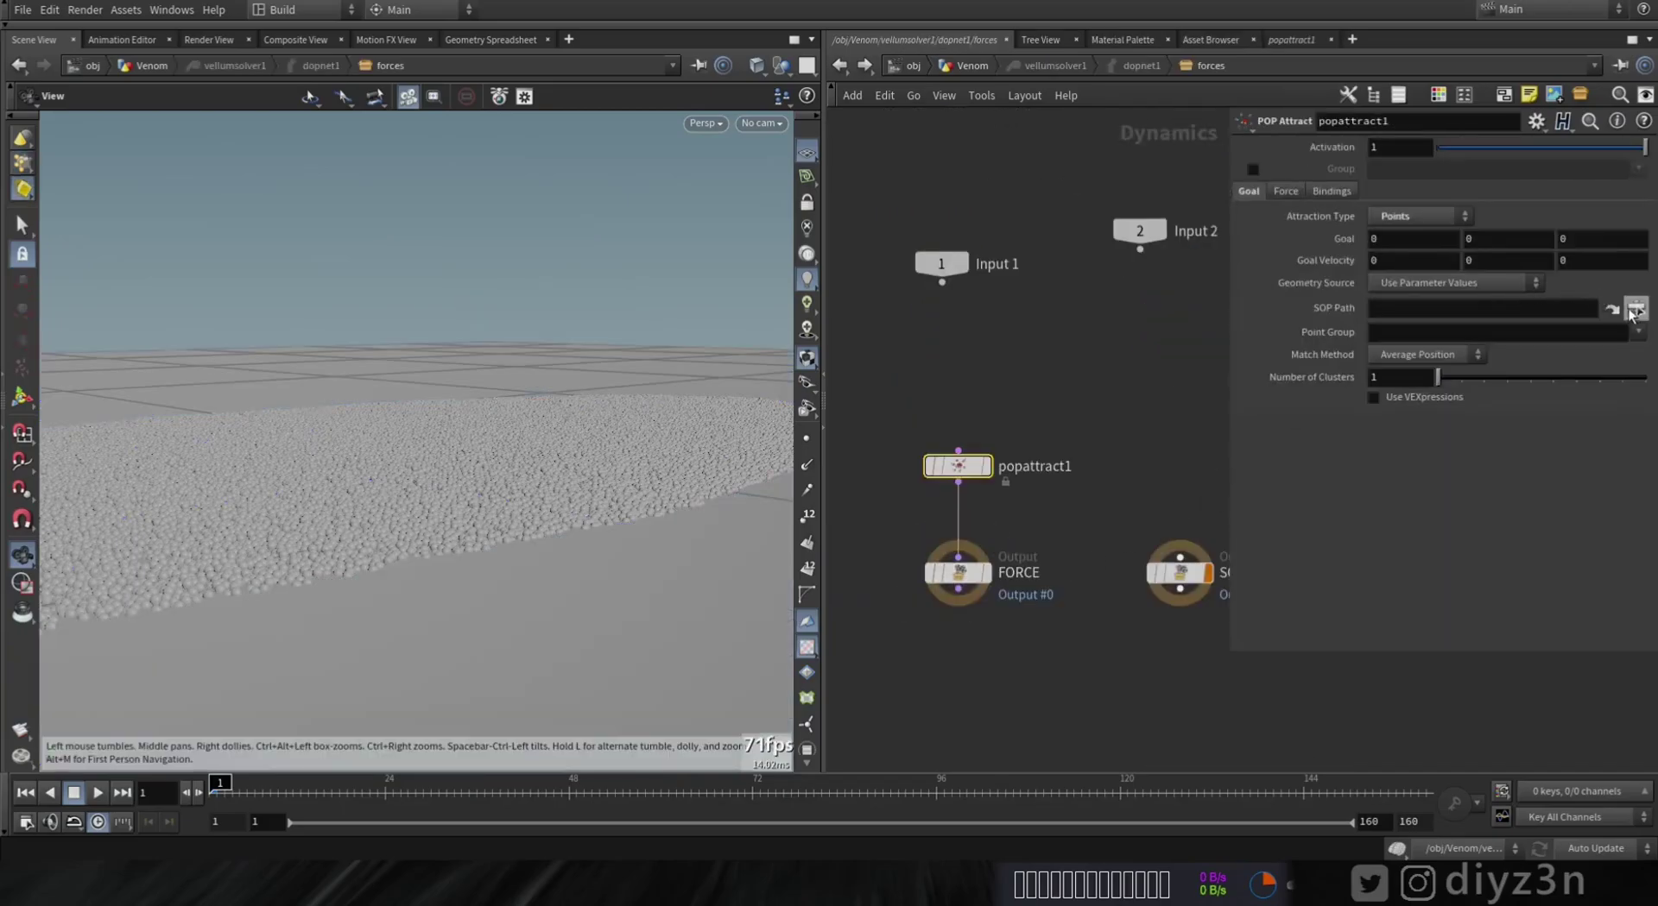
Step: In the forces network, set popattract1's SOP Path to /obj/Venom/OUT and play the simulation briefly
click(1635, 308)
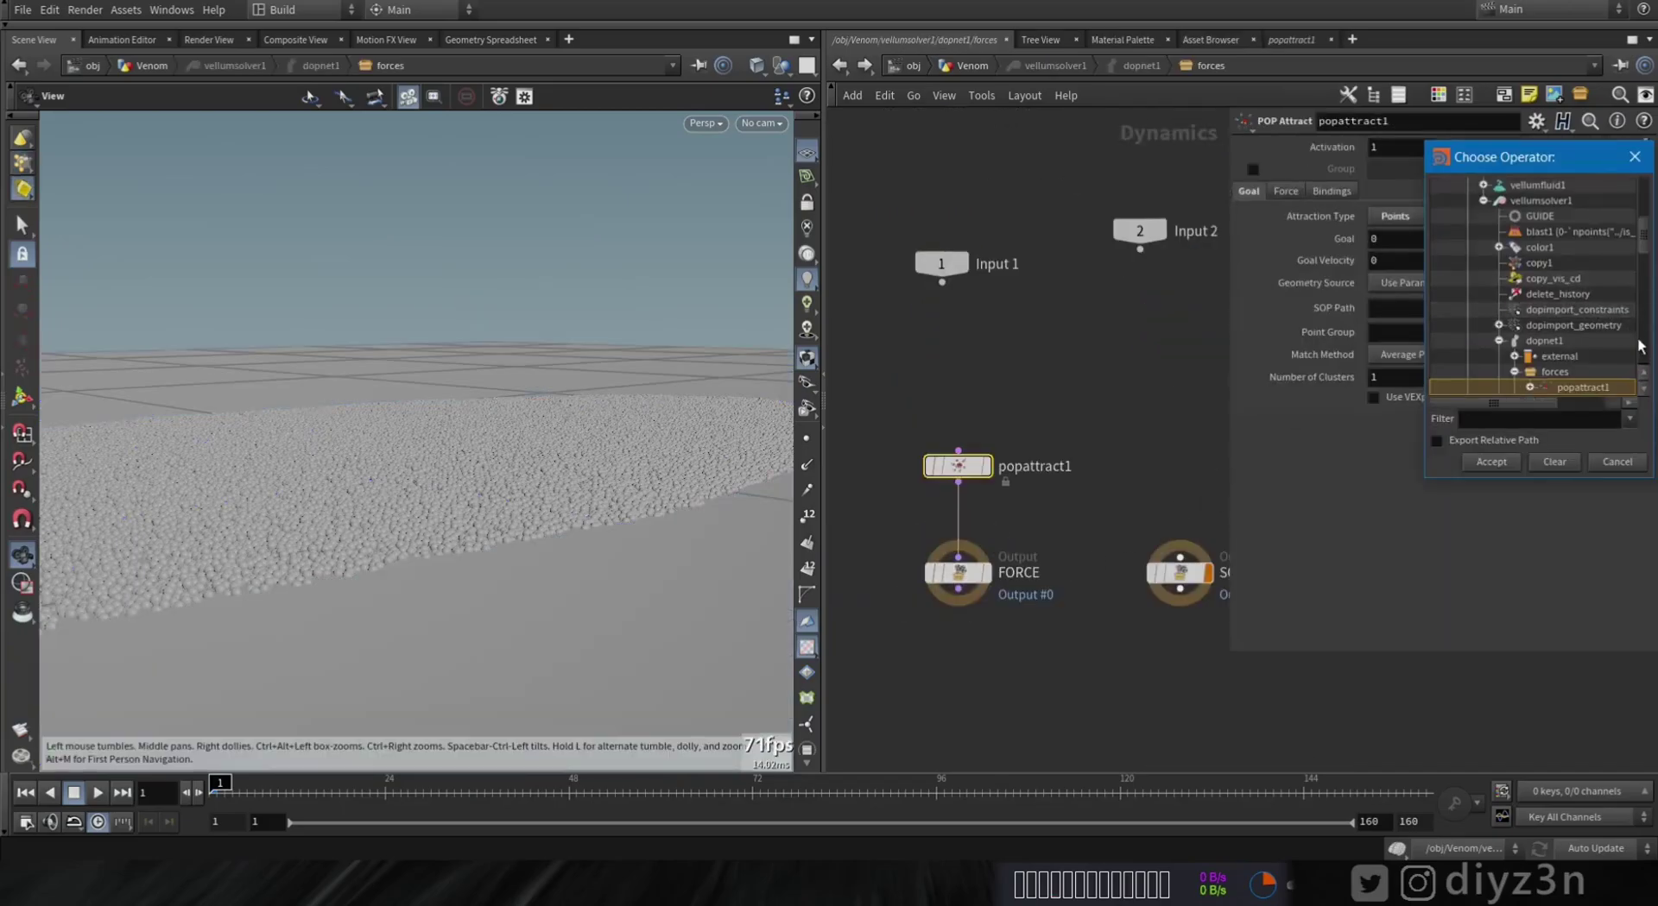
drag(1643, 246, 1643, 206)
double_click(1542, 230)
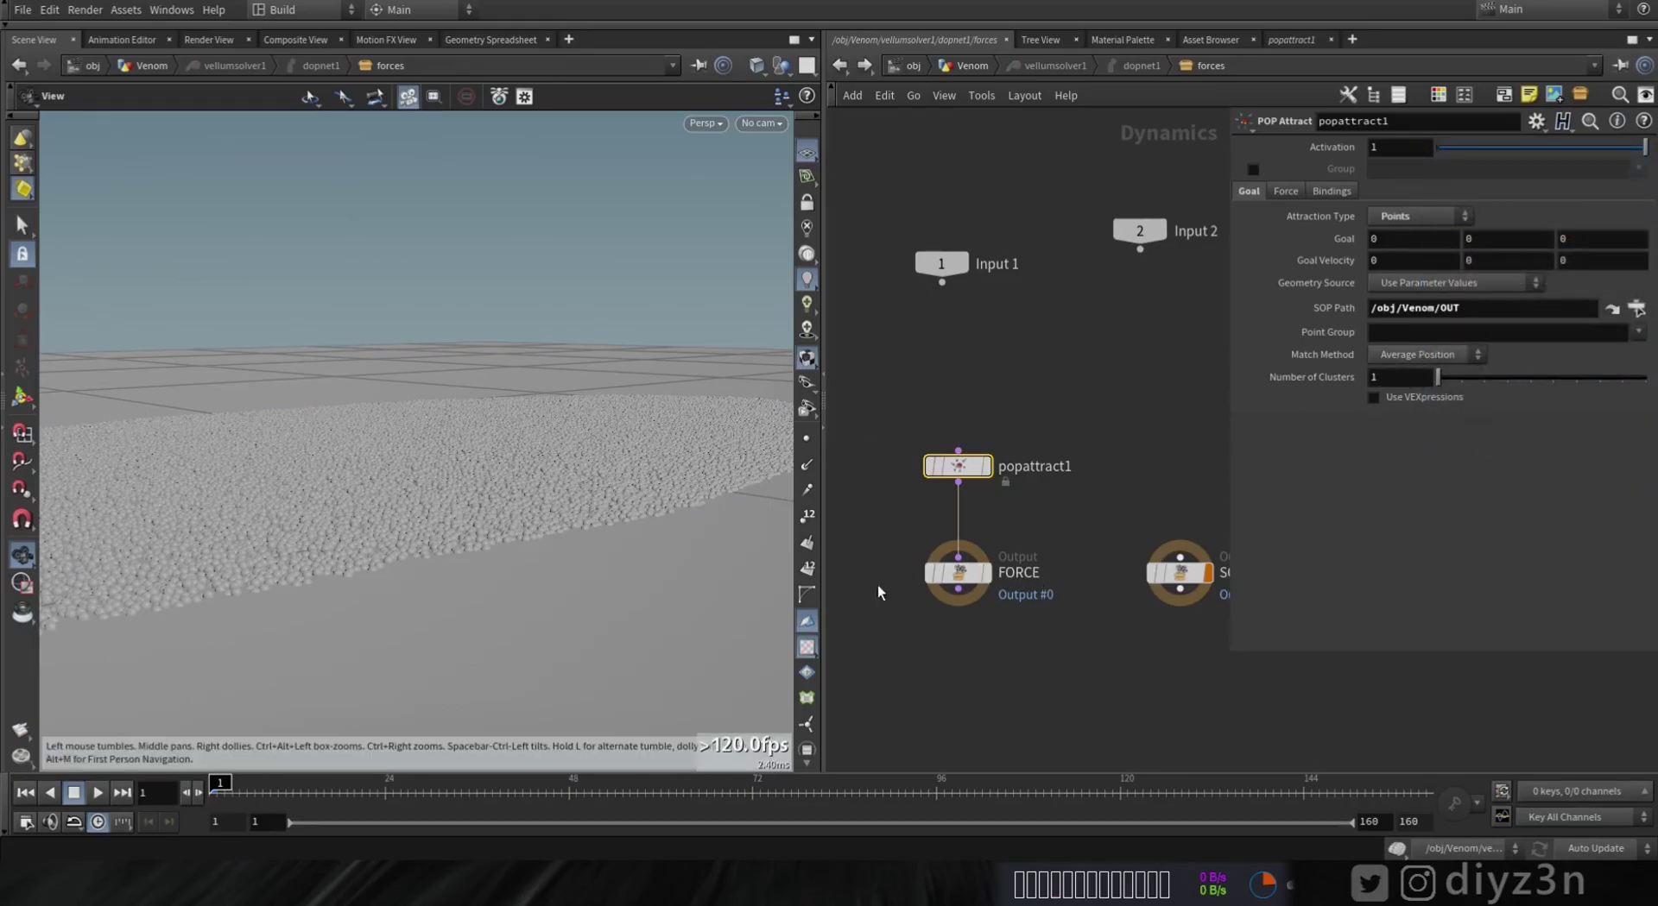
click(97, 793)
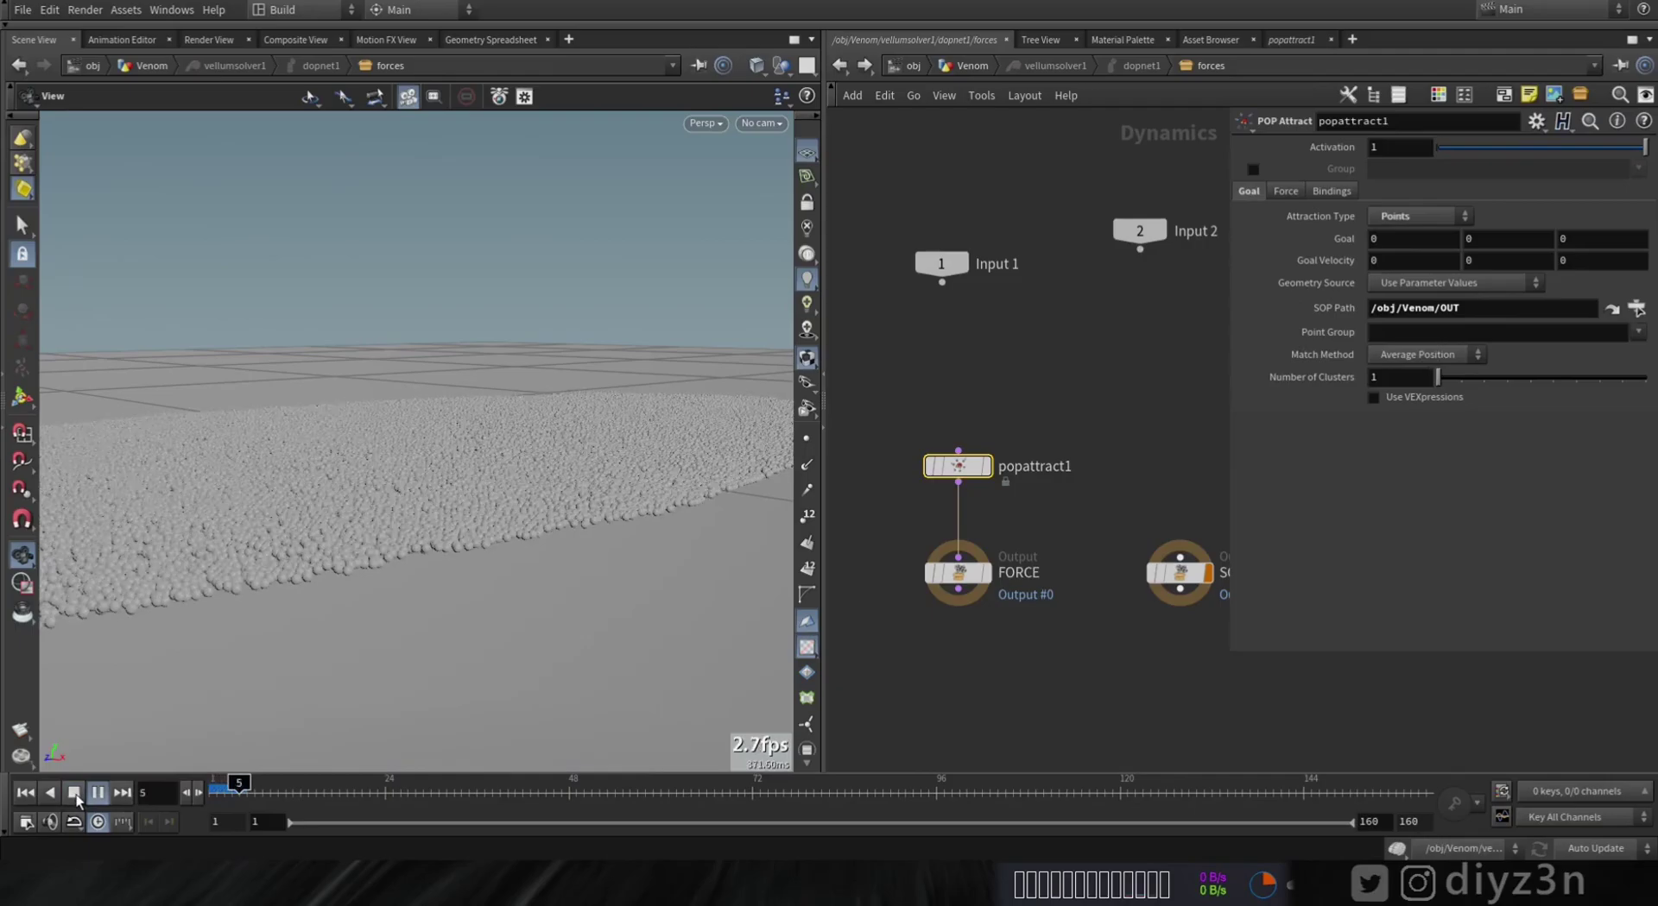
click(74, 793)
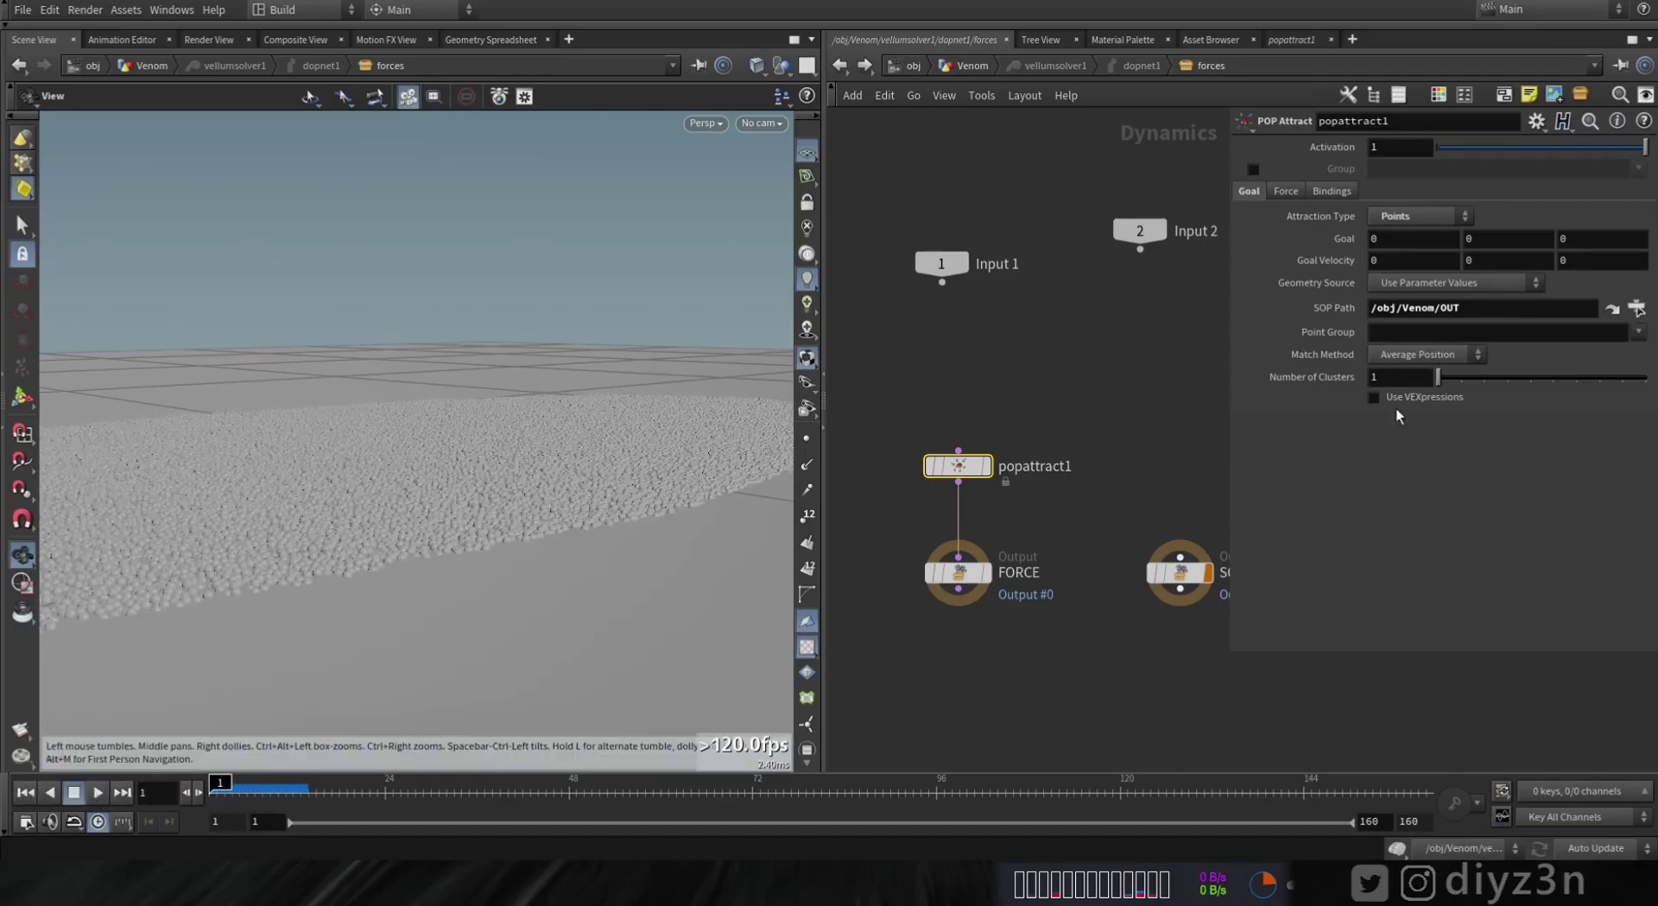
Step: Try a Force Scale of 200 on popattract1 and play the simulation
click(1285, 191)
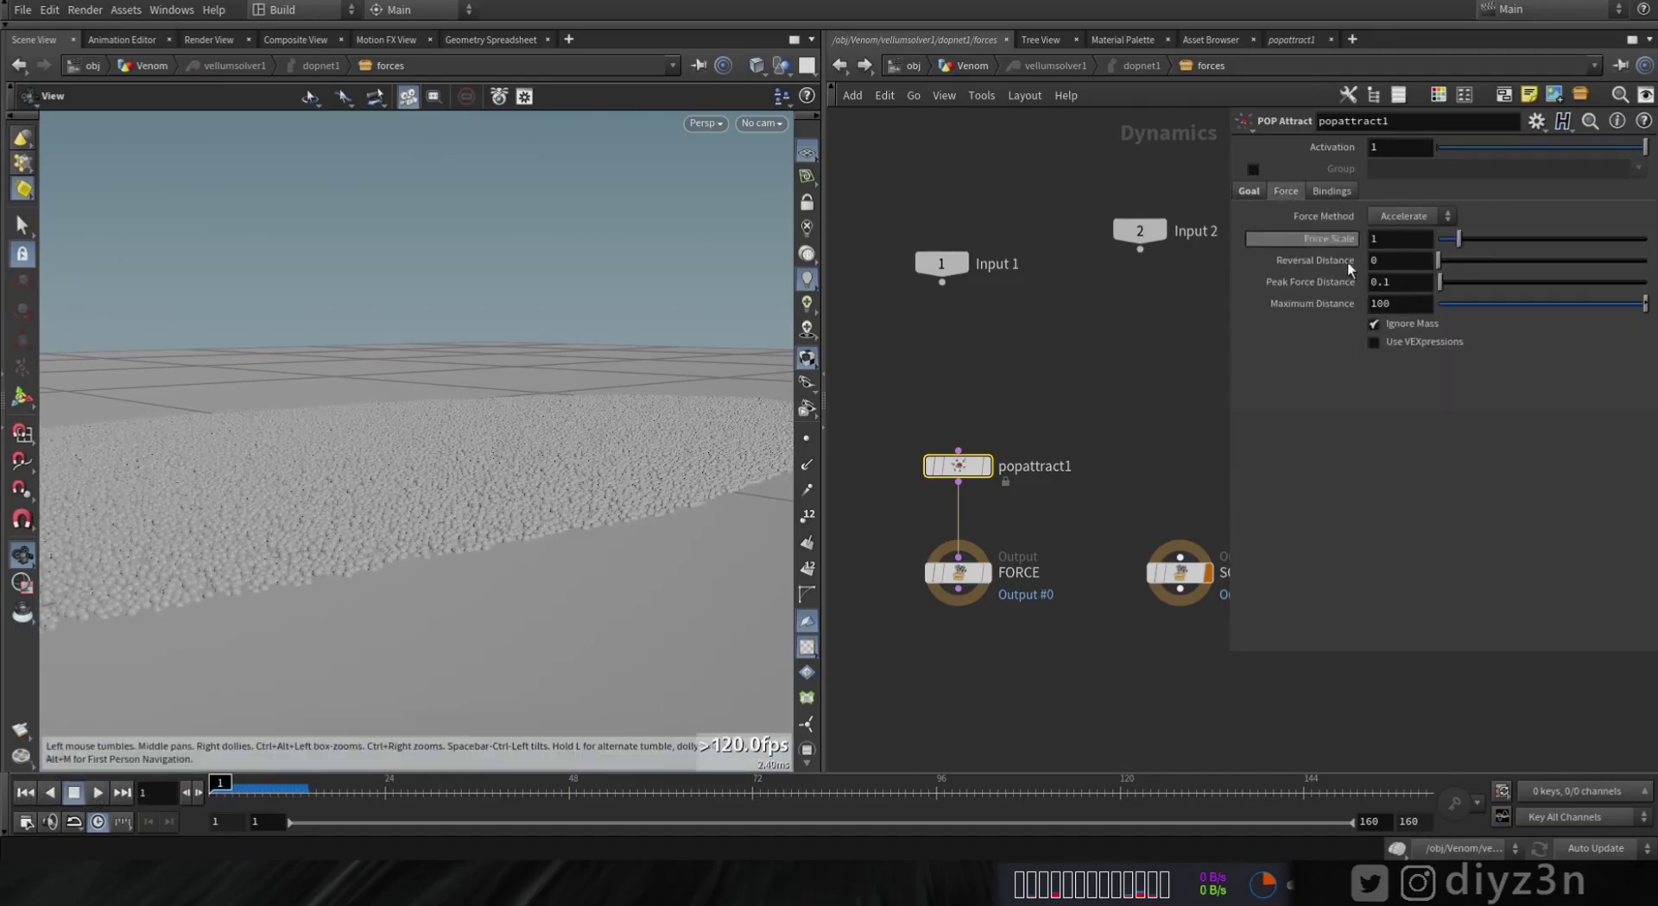
click(1412, 240)
text(200)
key(Return)
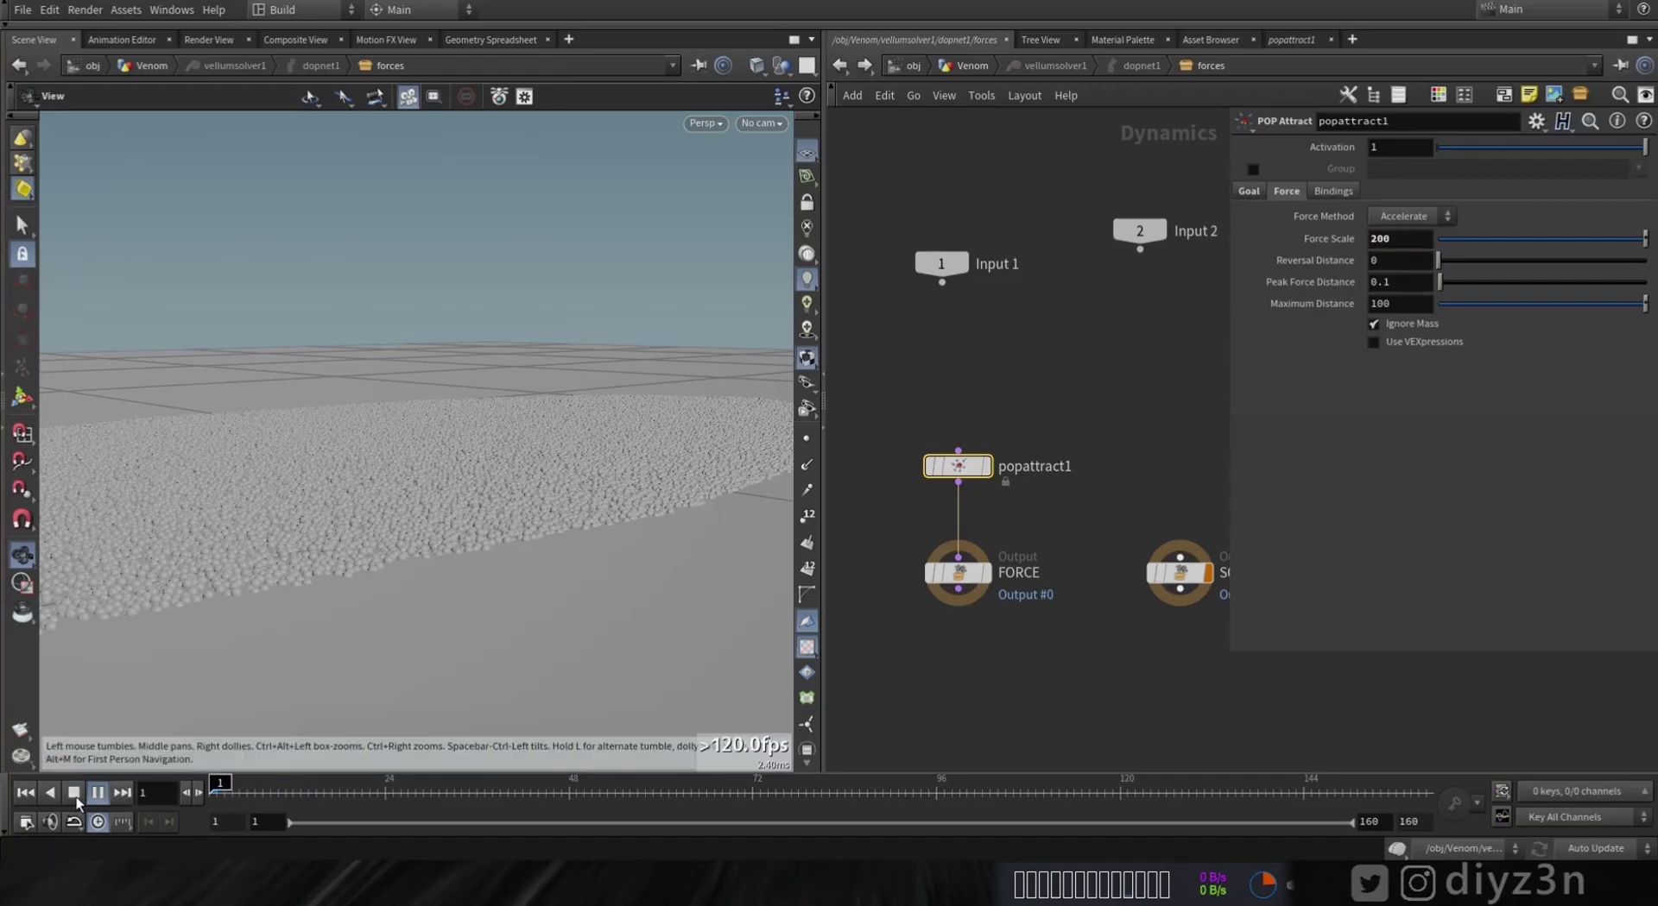
click(76, 799)
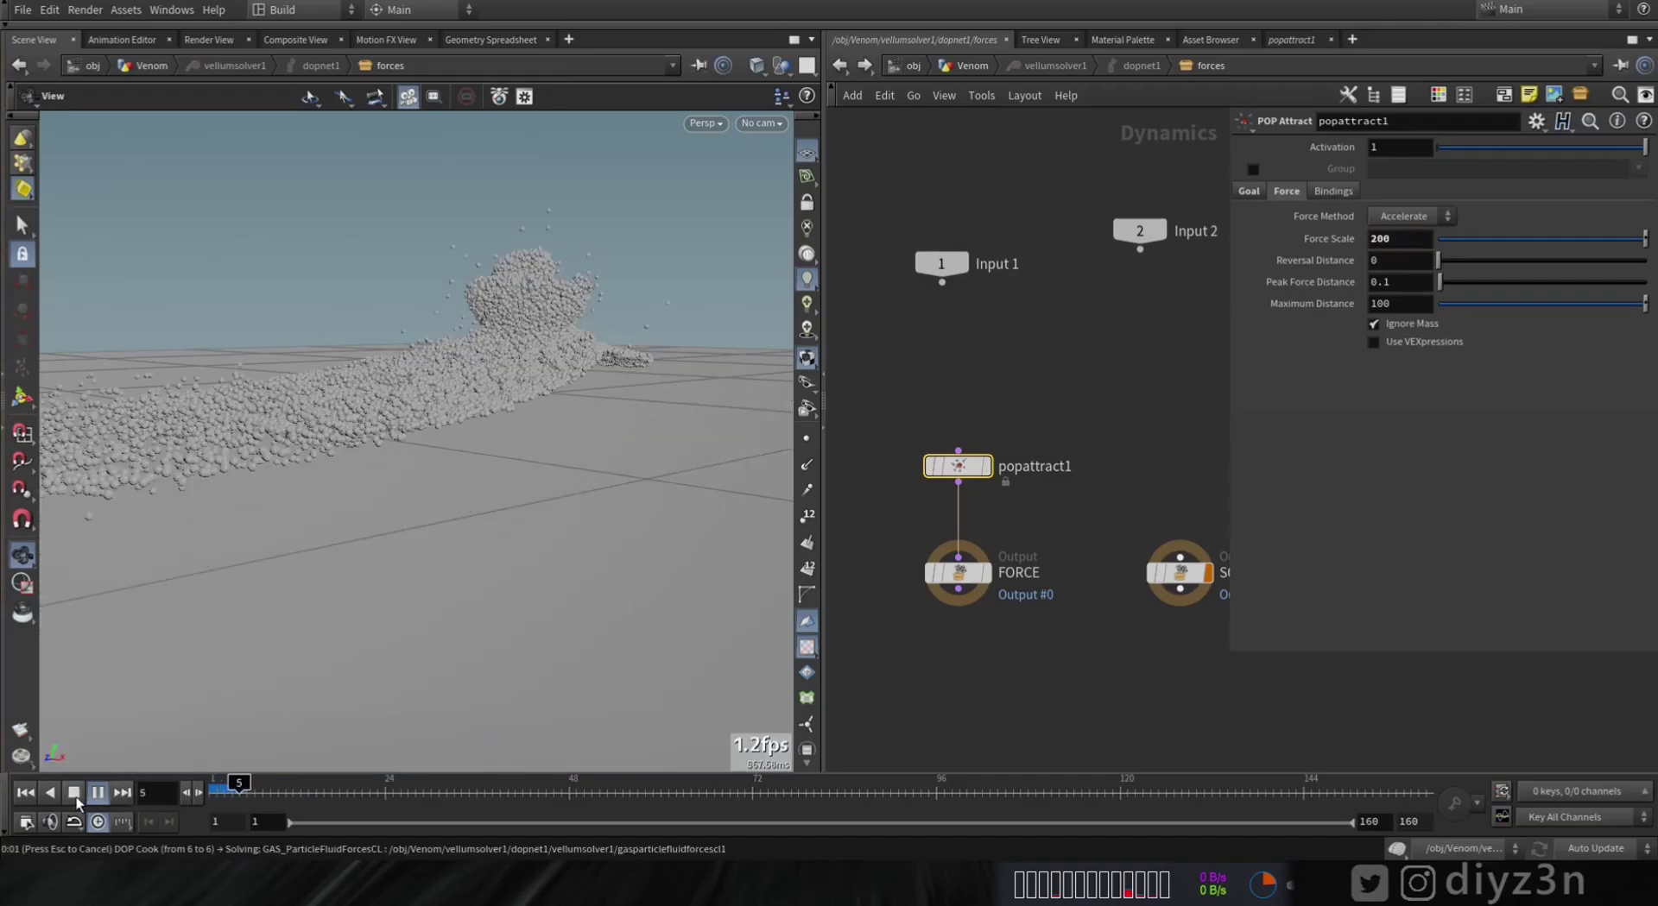
Step: Set popattract1's Force Scale to 50 and play the simulation from frame 1
click(25, 794)
click(25, 793)
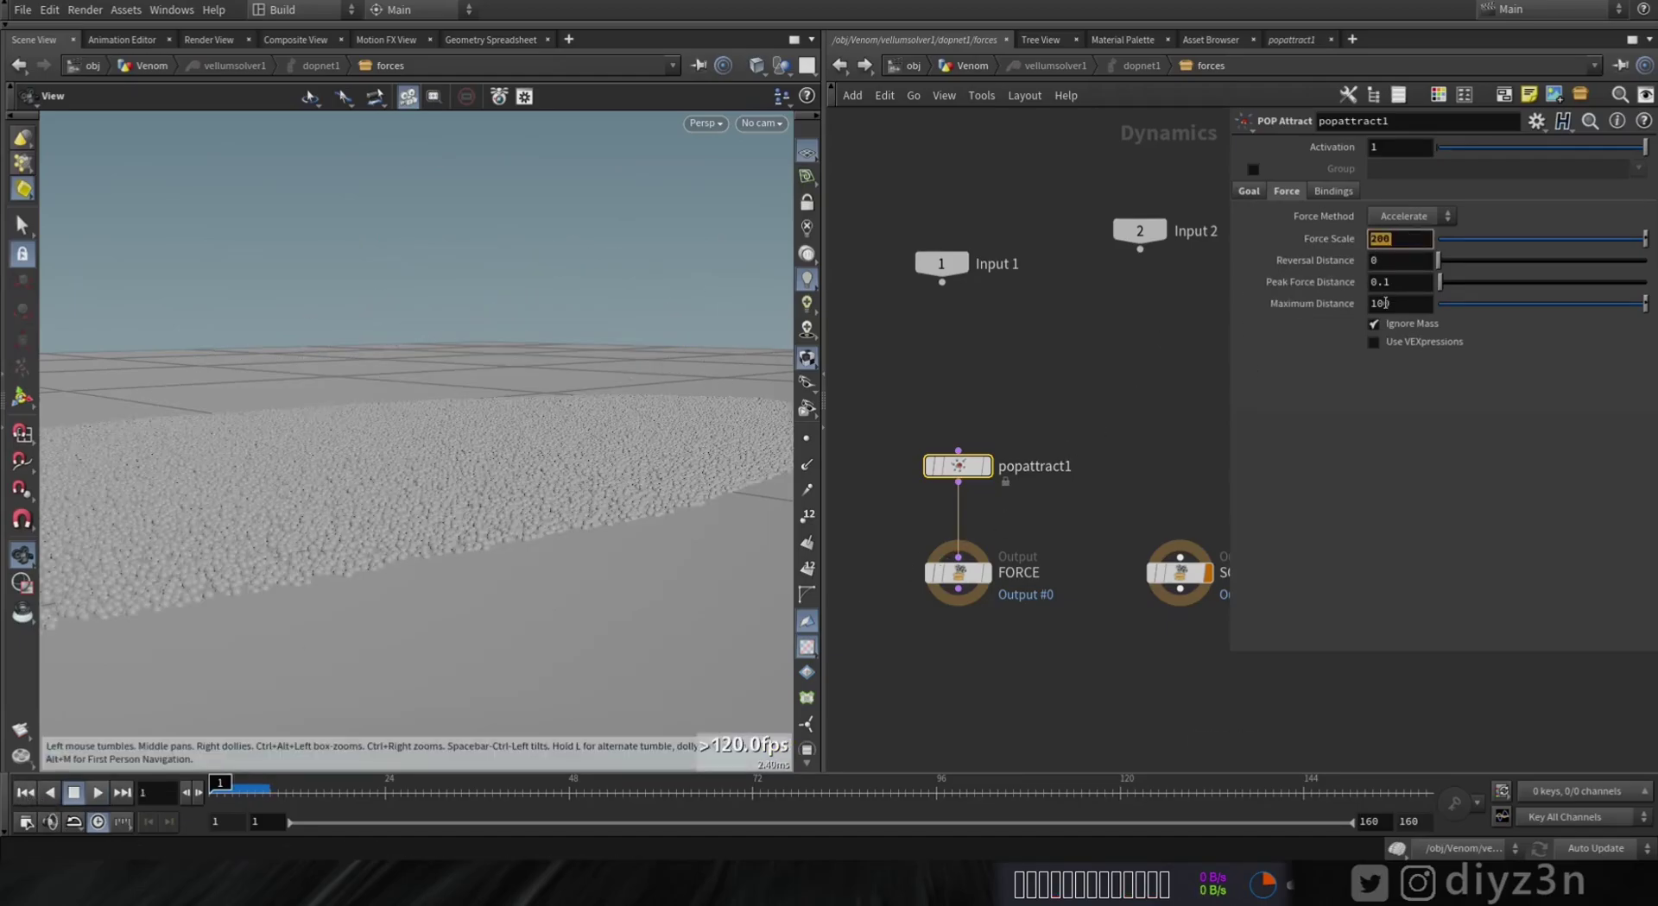
key(Return)
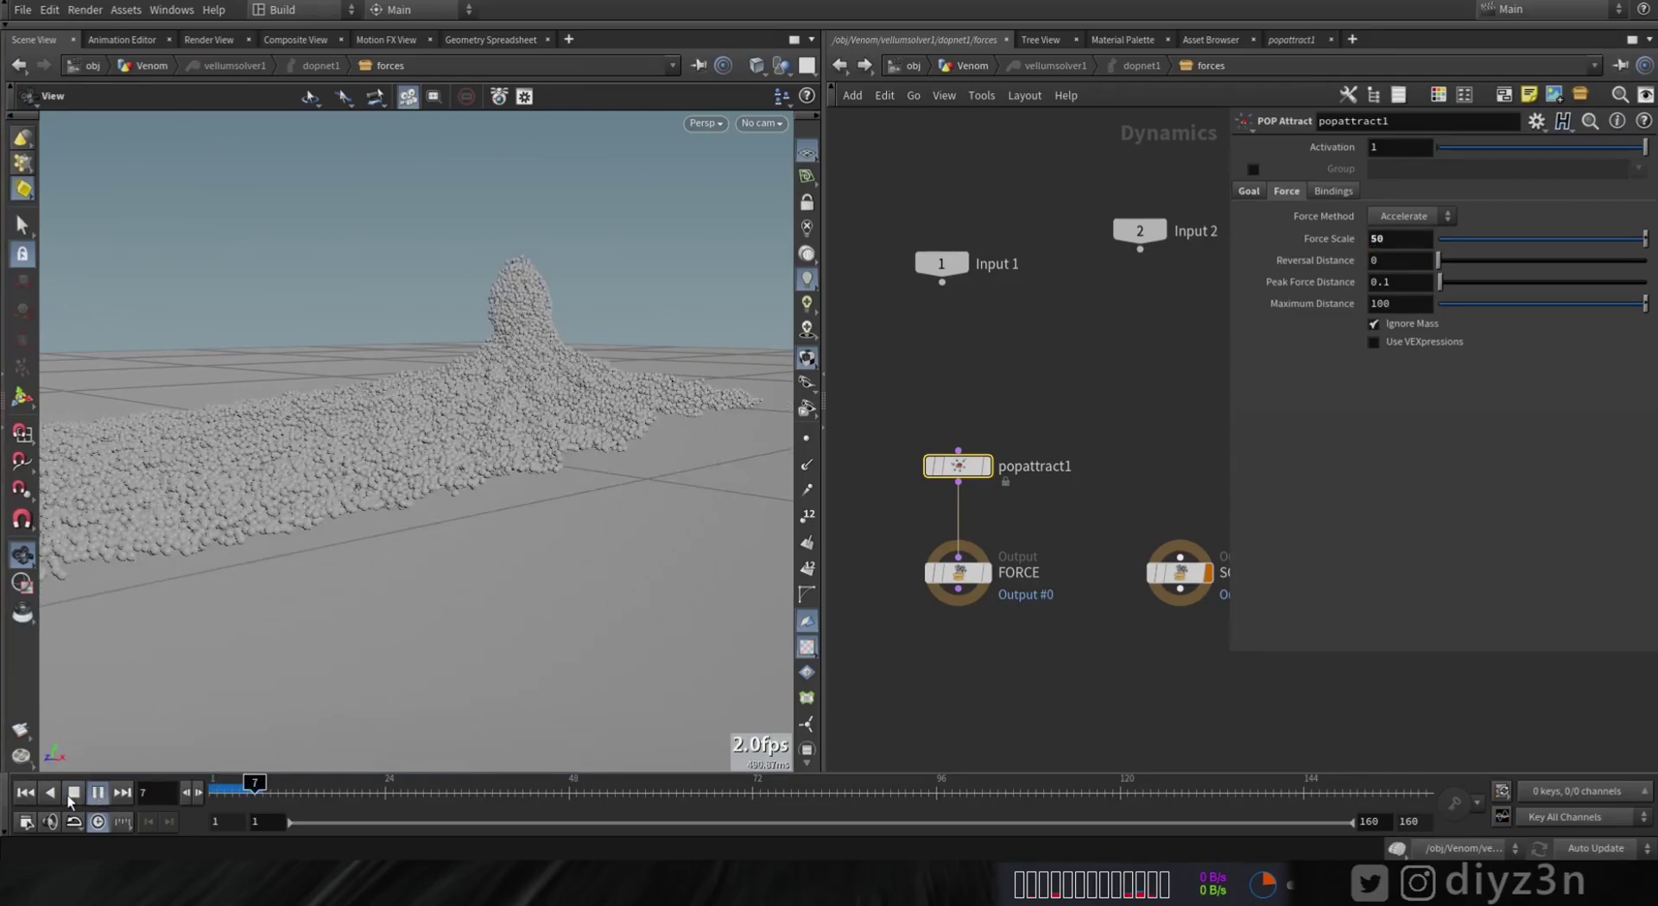
click(73, 794)
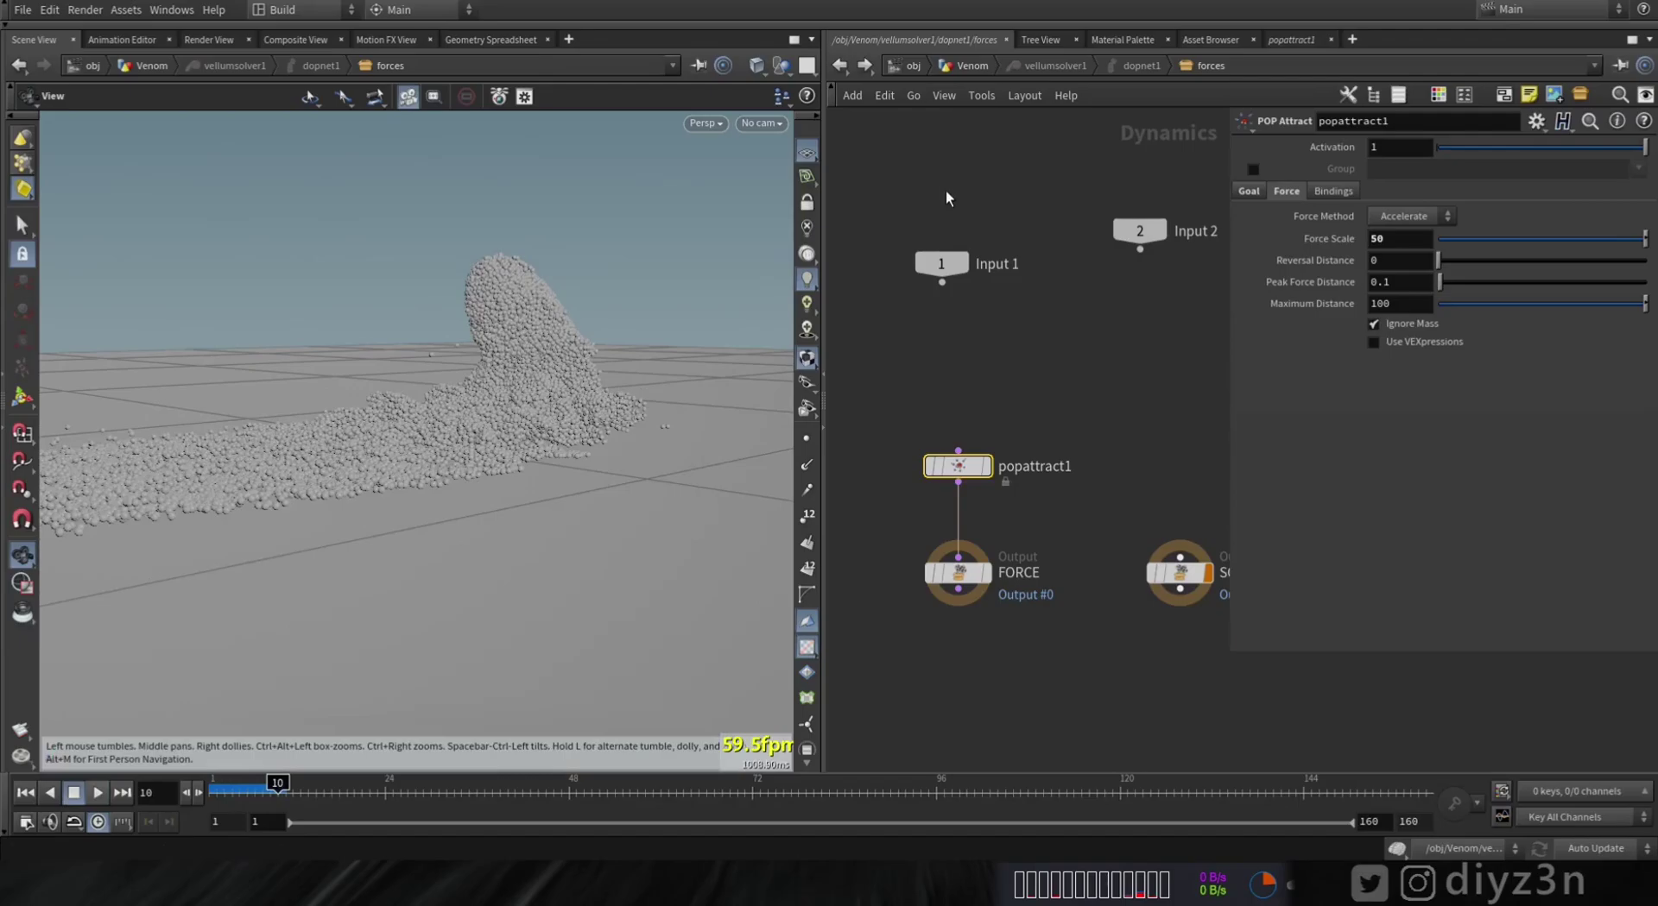
Step: In the Venom network, add a Merge node below vellumsolver1 and feed the solver's first output into it
click(971, 67)
middle_drag(1080, 627, 1016, 478)
key(Tab)
text(merge)
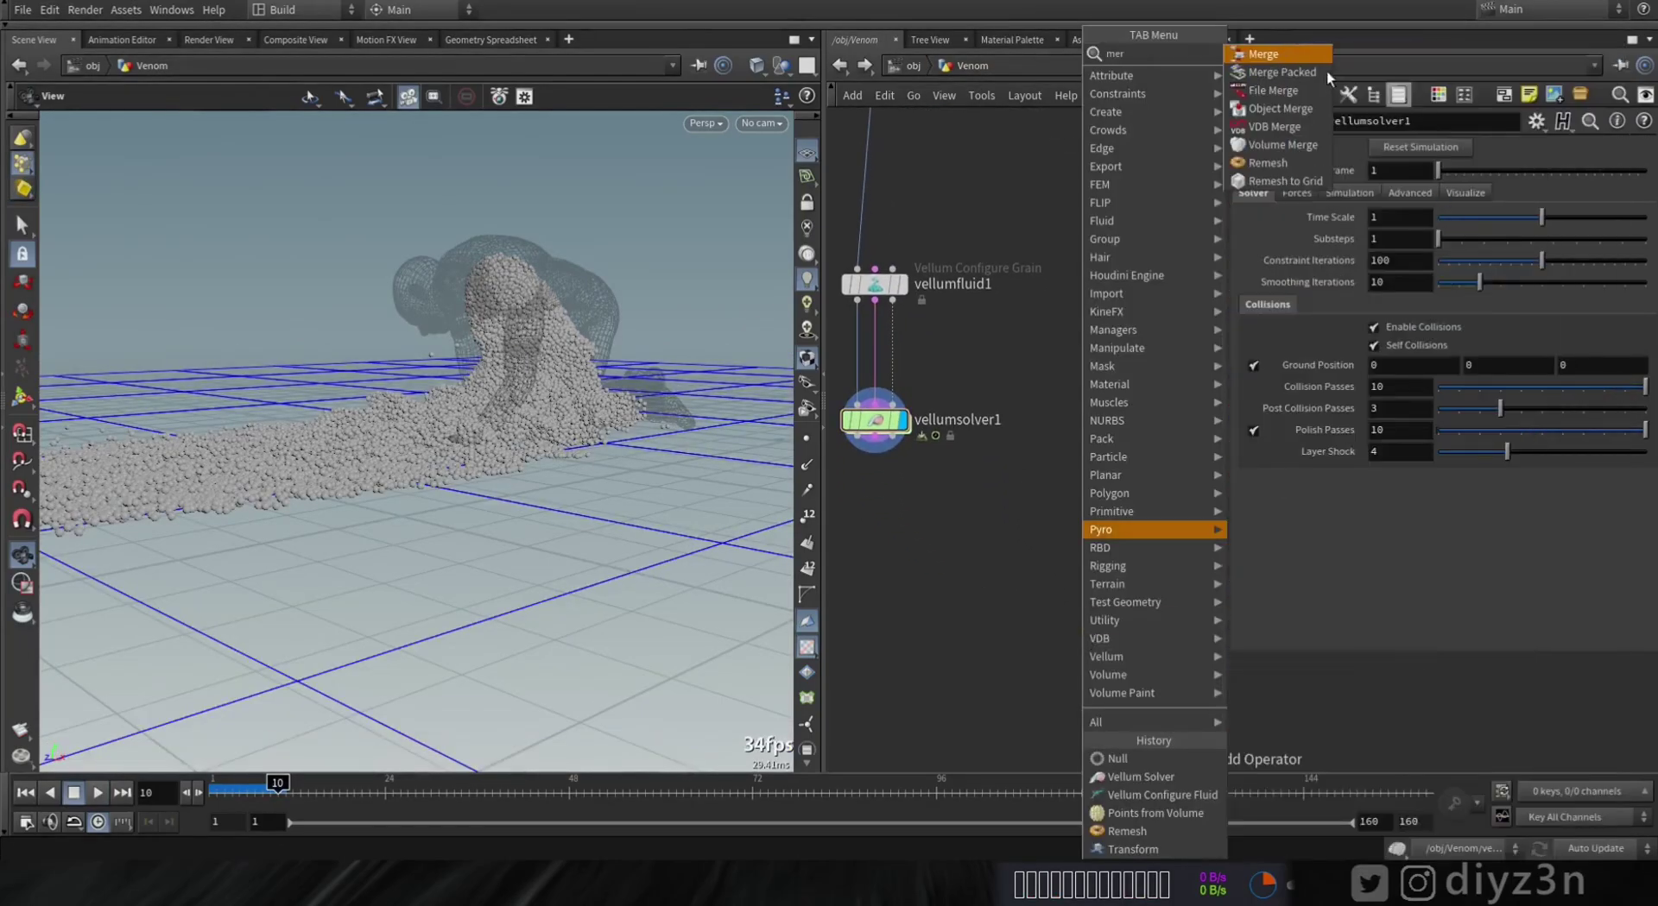
key(Return)
click(1047, 563)
click(1046, 549)
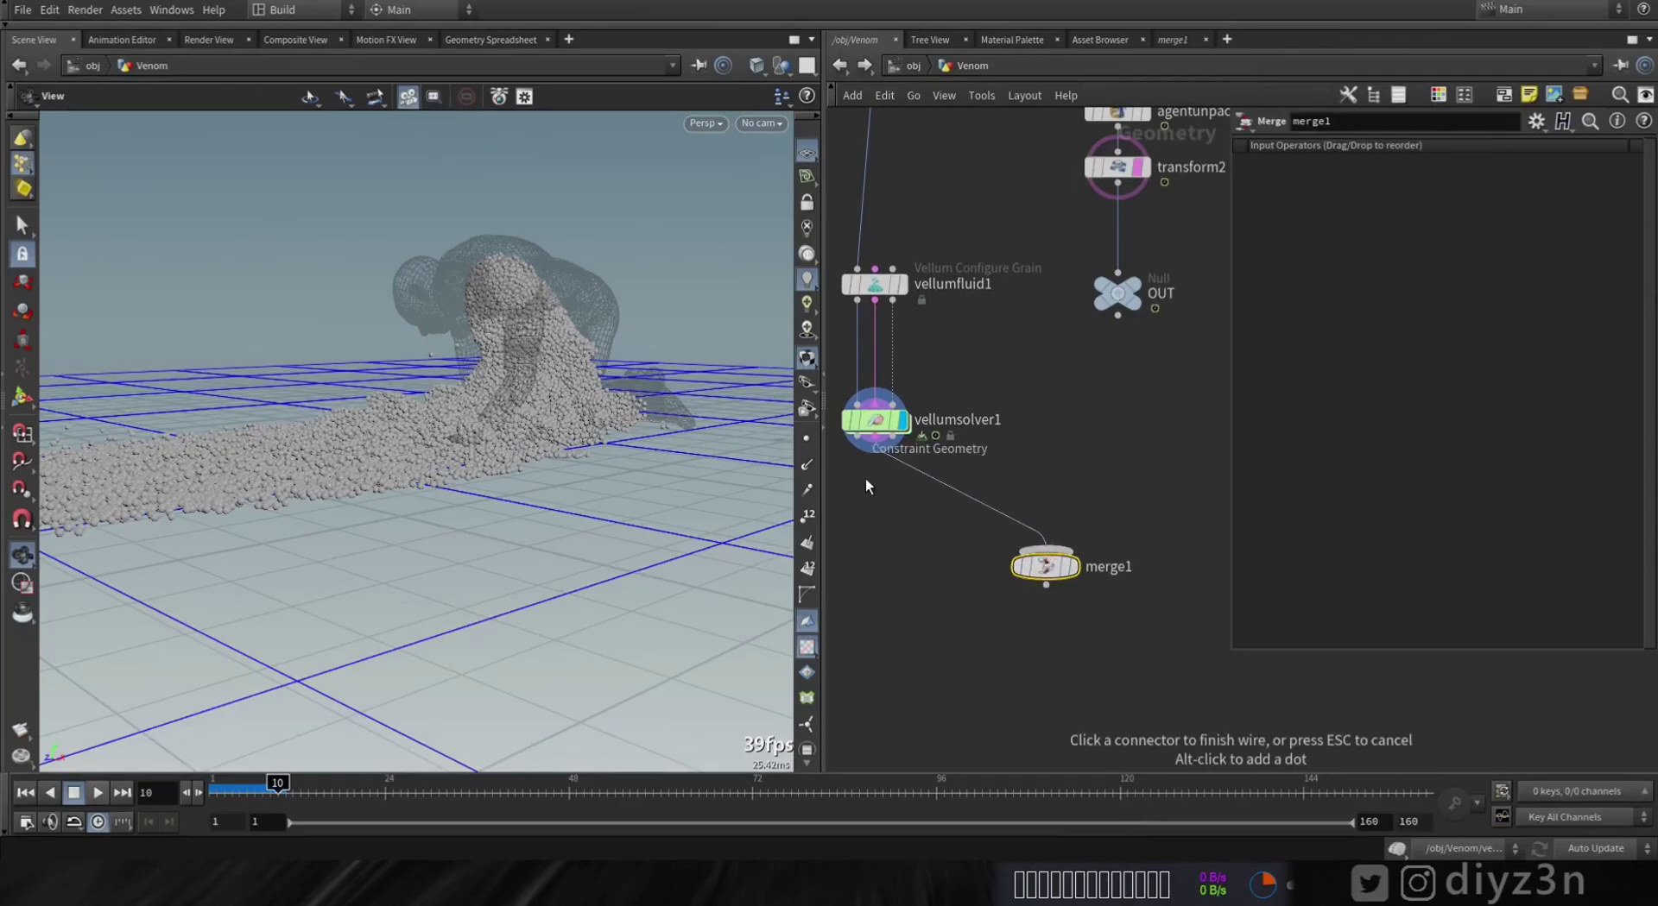
click(874, 450)
Step: Connect transform2 to merge1 as well, then display the merge and replay it from frame 1
drag(1120, 304, 1176, 311)
click(1063, 547)
click(1117, 184)
click(1074, 566)
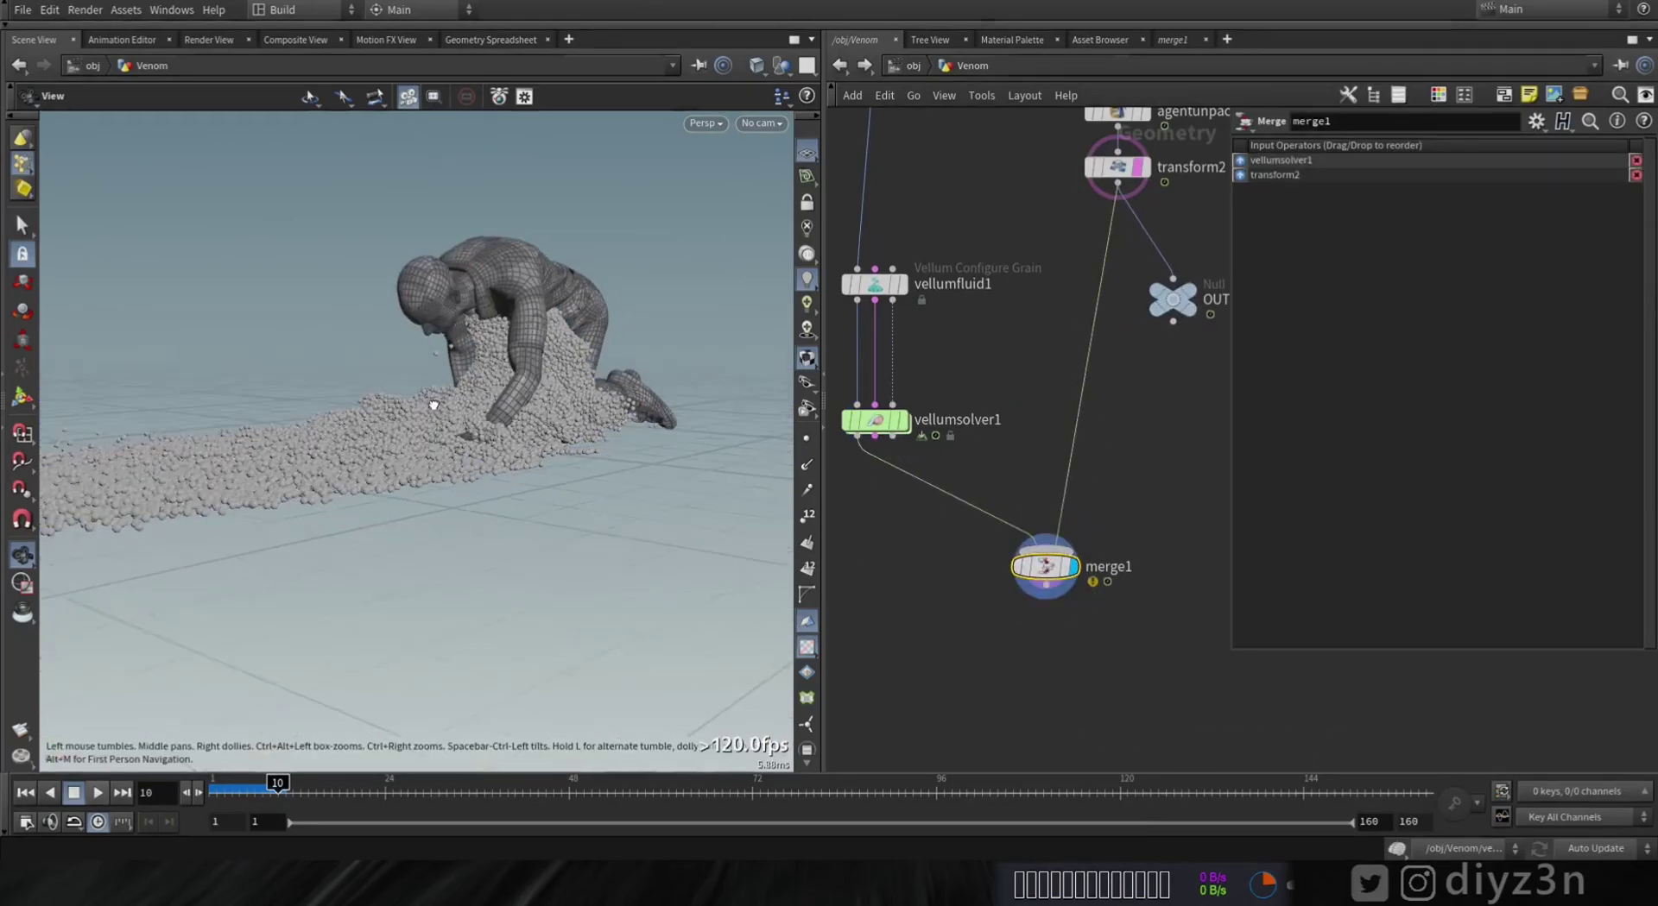
click(23, 795)
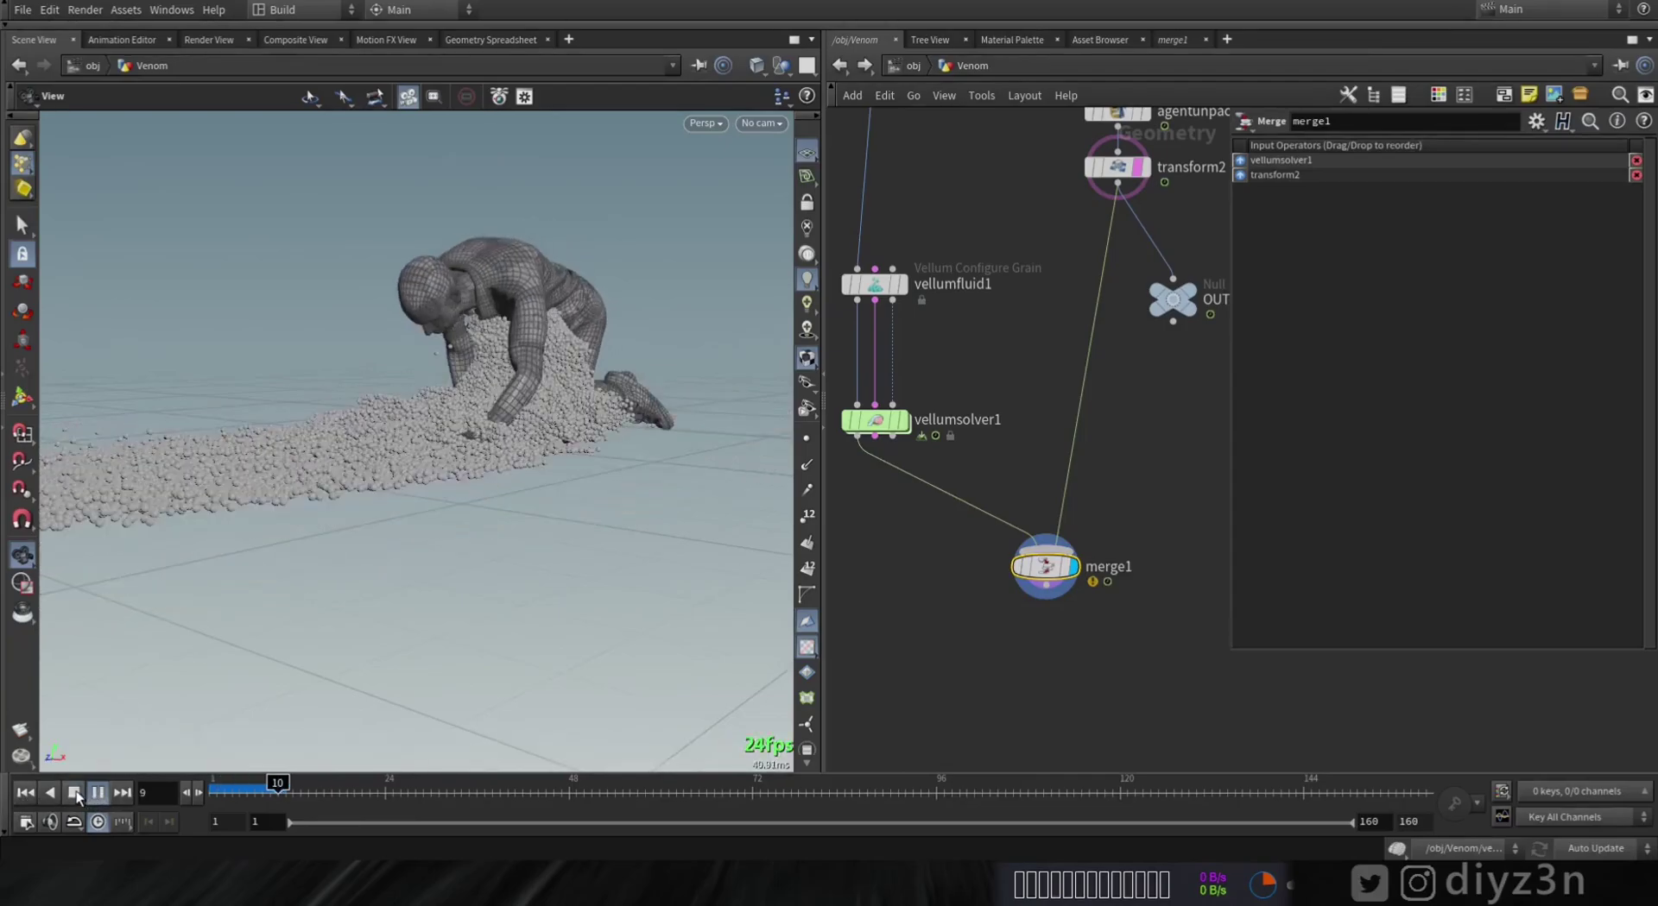
click(21, 796)
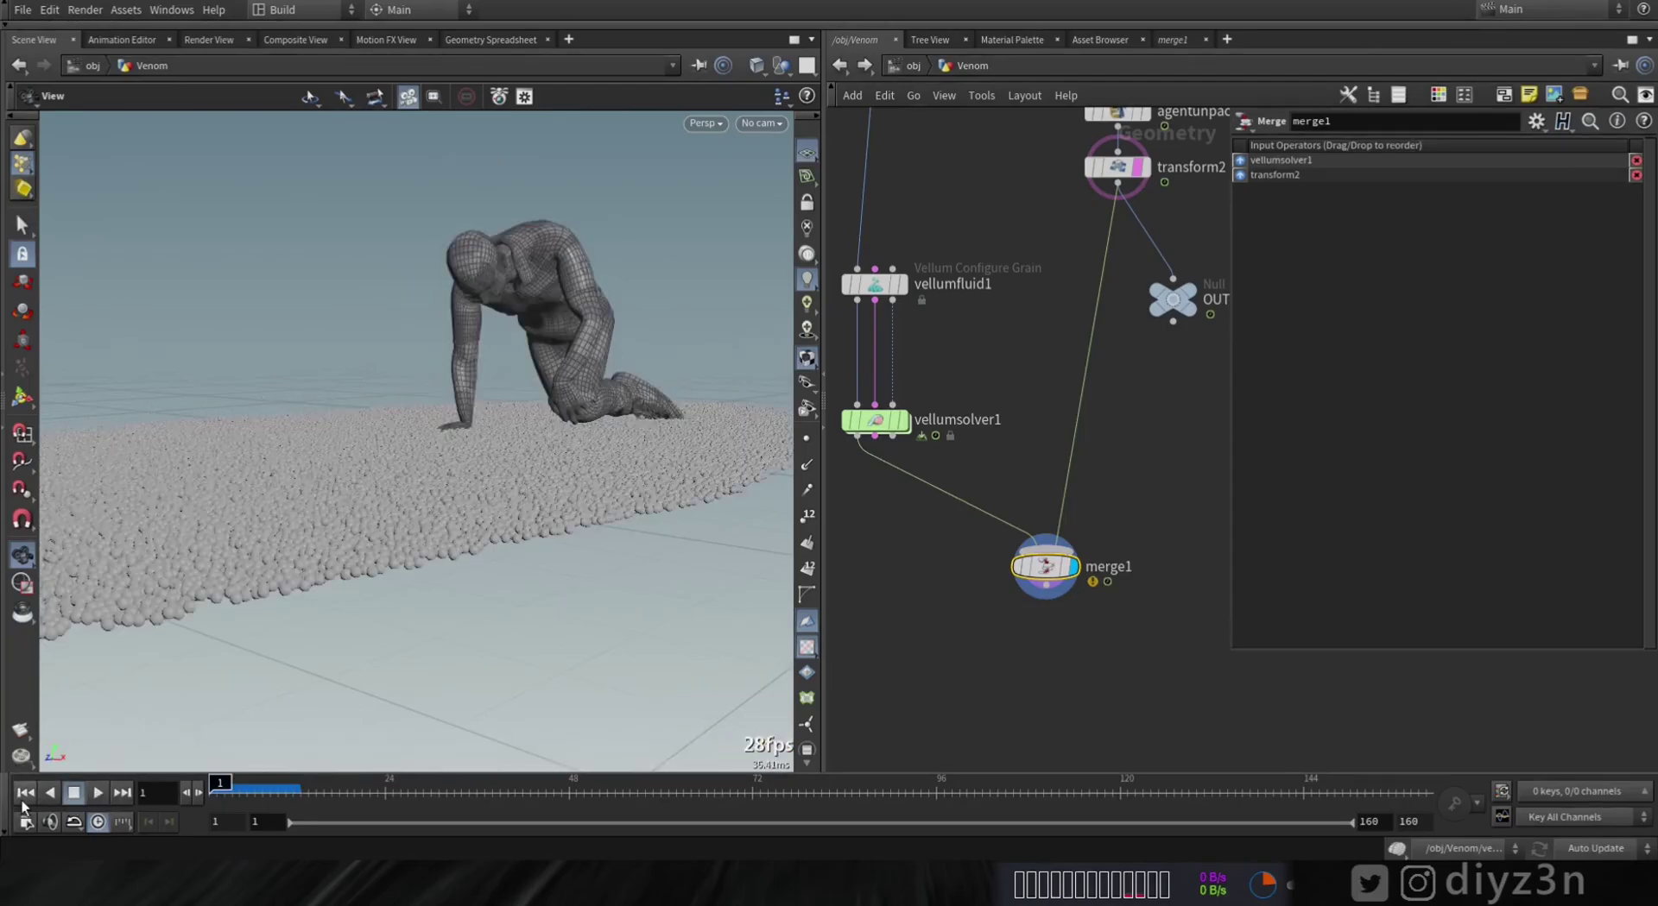
Step: Insert a Color node between vellumsolver1 and merge1
middle_drag(916, 558, 950, 582)
key(Tab)
text(col)
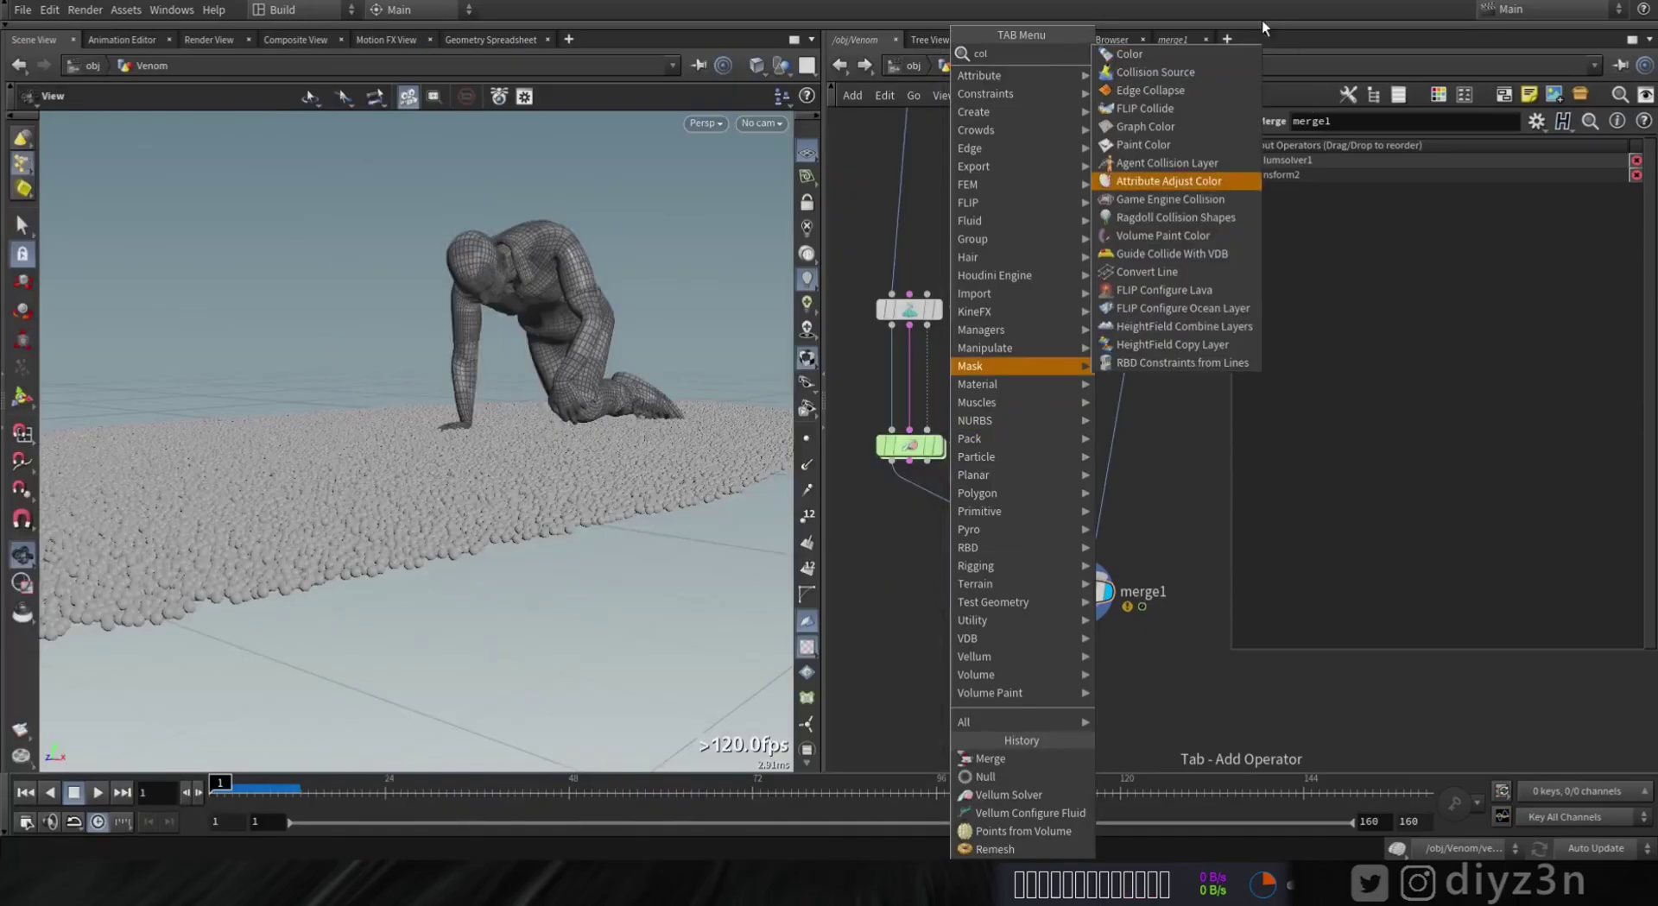
click(1122, 53)
click(959, 519)
drag(960, 518, 910, 554)
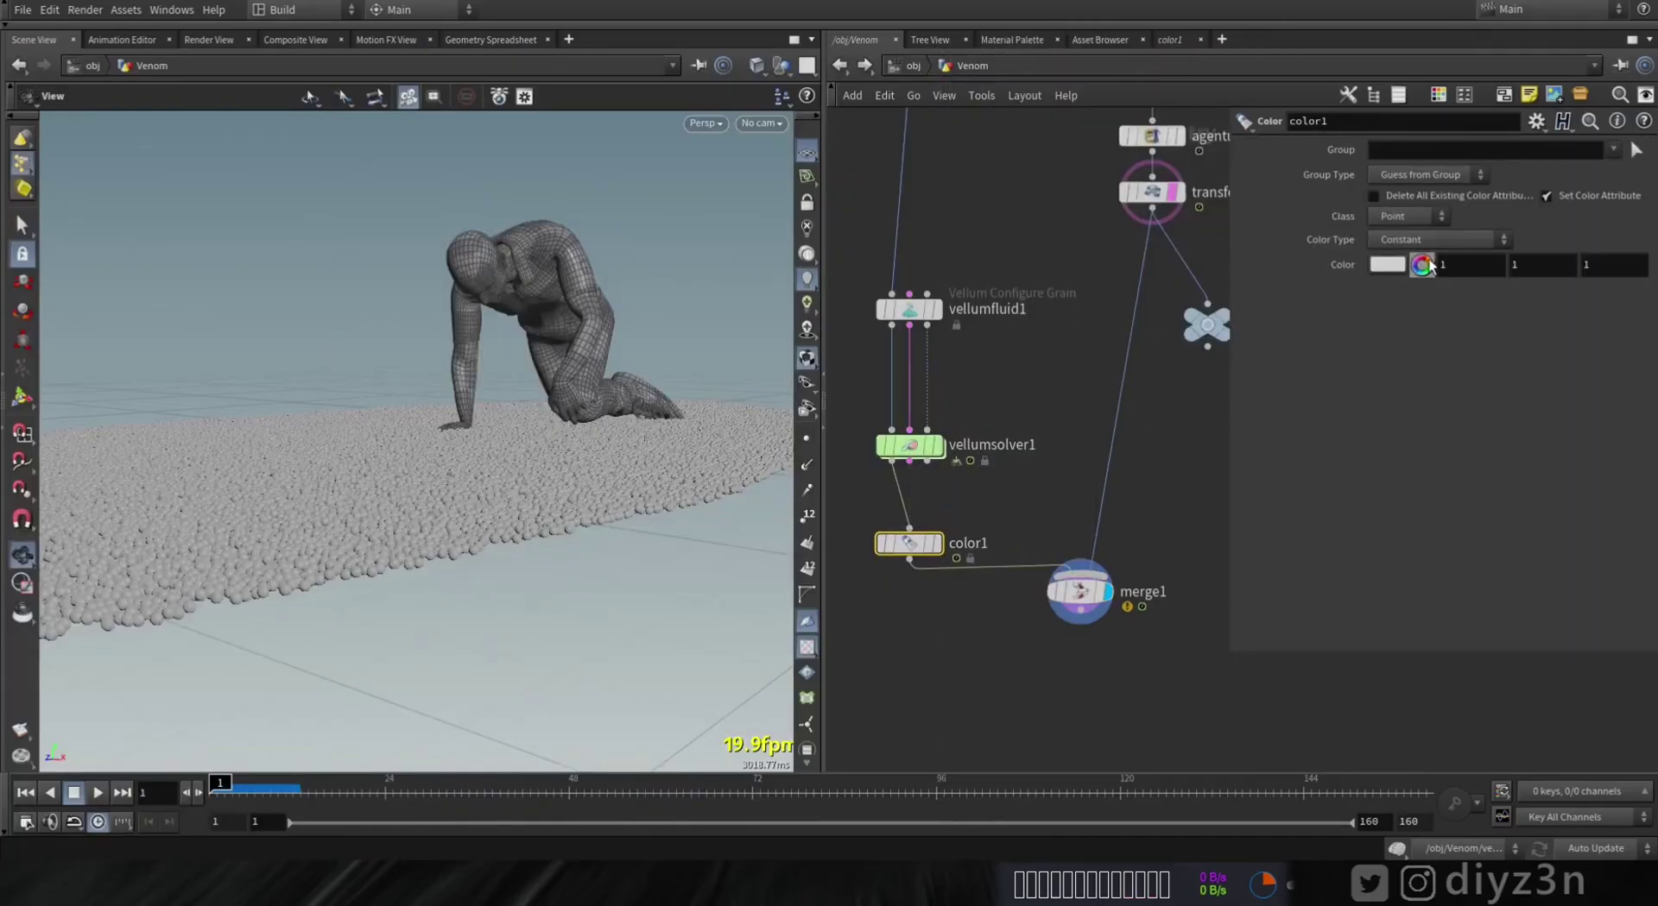
Step: Set color1 to a near-black grey of 0.028 in all three channels
click(1421, 264)
click(1469, 233)
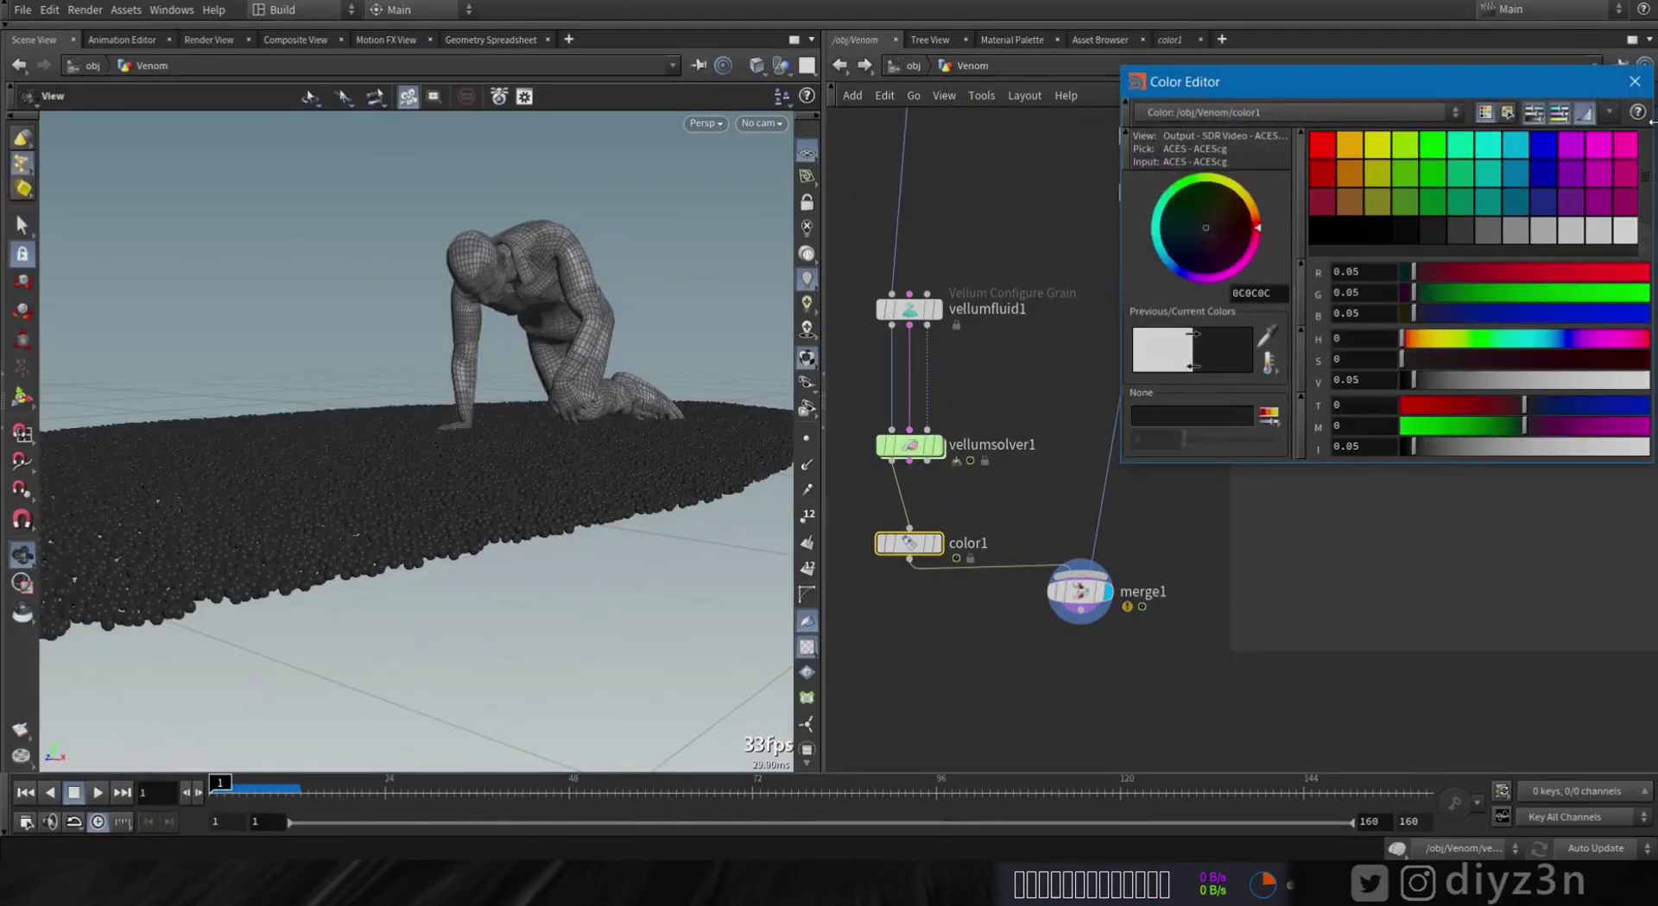
click(1634, 81)
click(93, 795)
click(28, 792)
click(1400, 267)
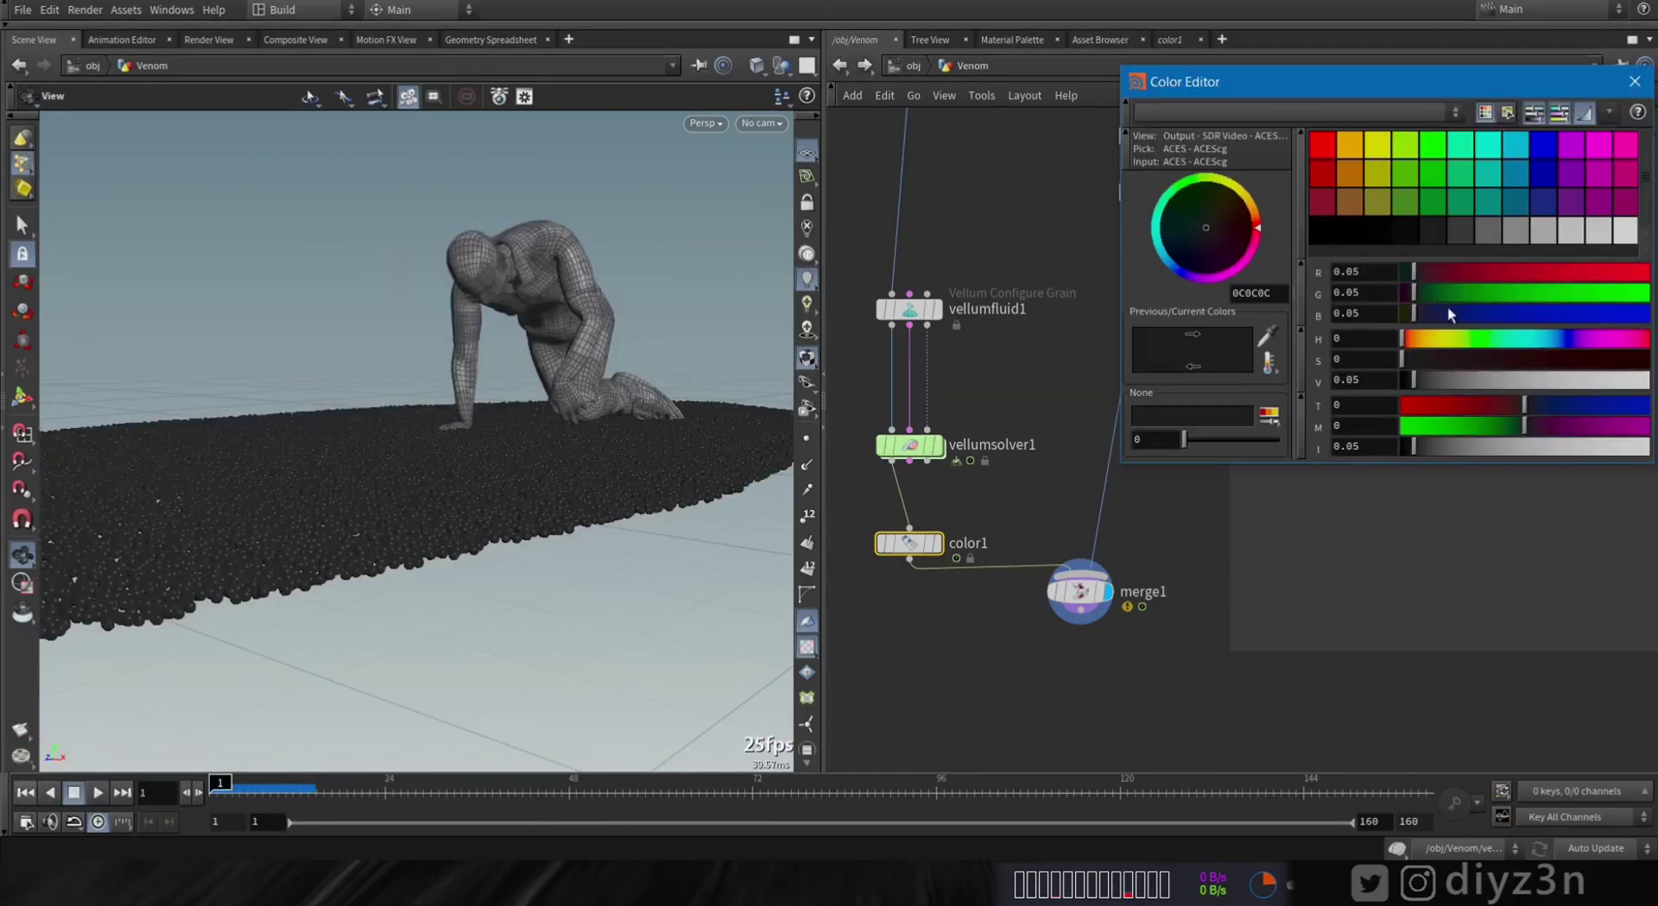
drag(1464, 450, 1407, 444)
click(1634, 81)
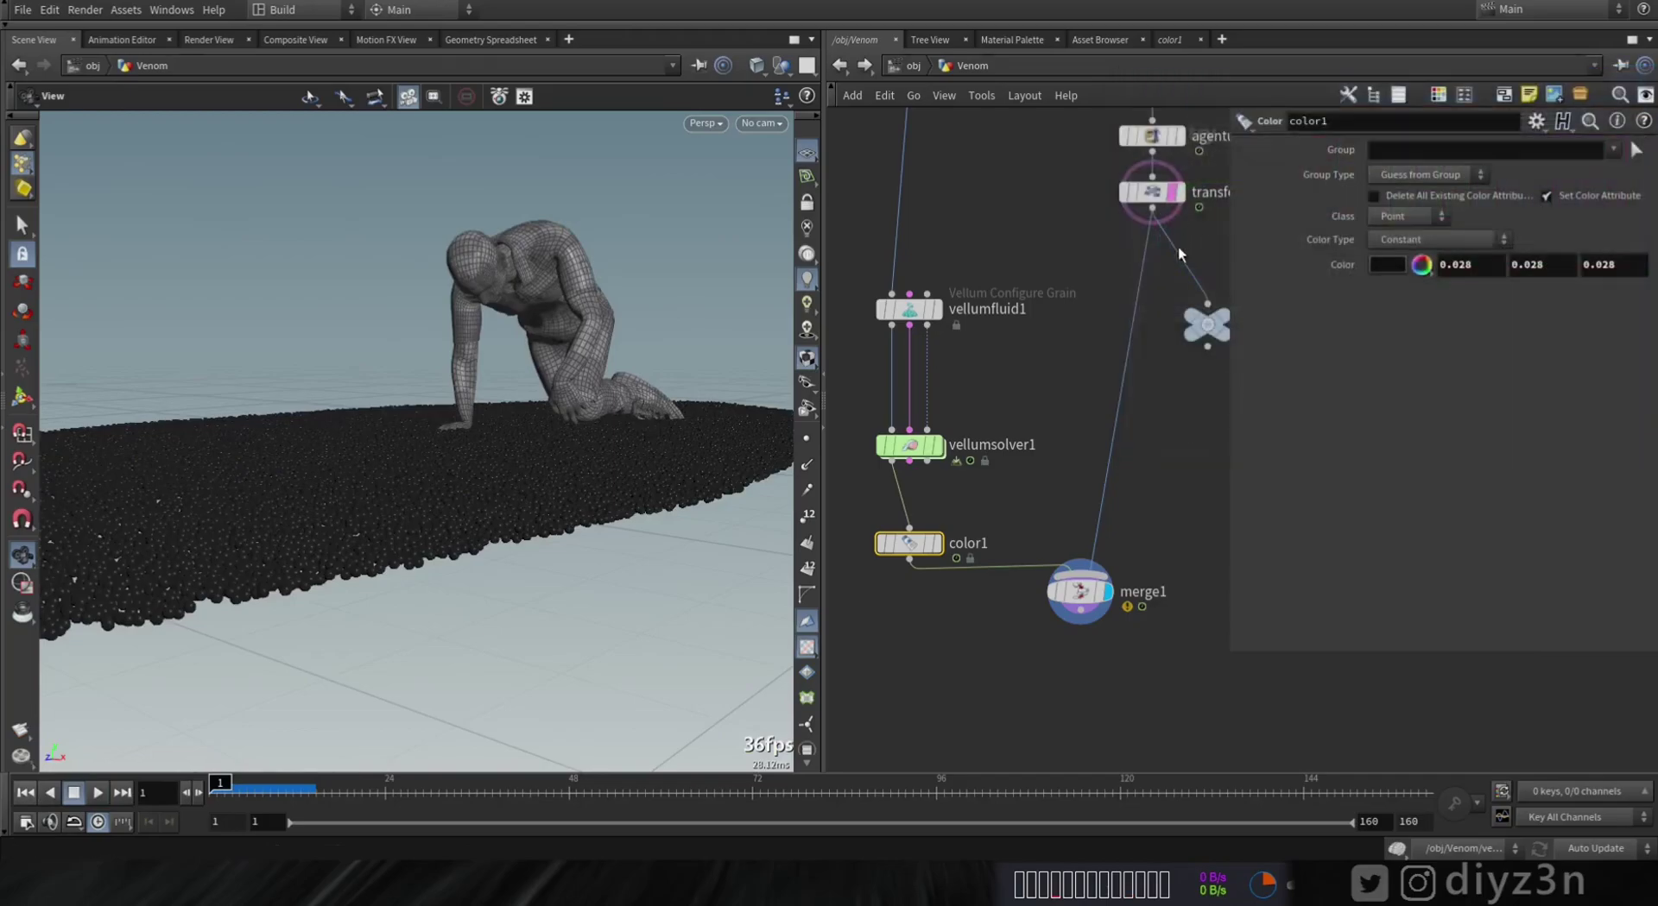
Step: In vellumsolver1's forces network, set popattract1's Number of Clusters to 50 and play the simulation
double_click(913, 447)
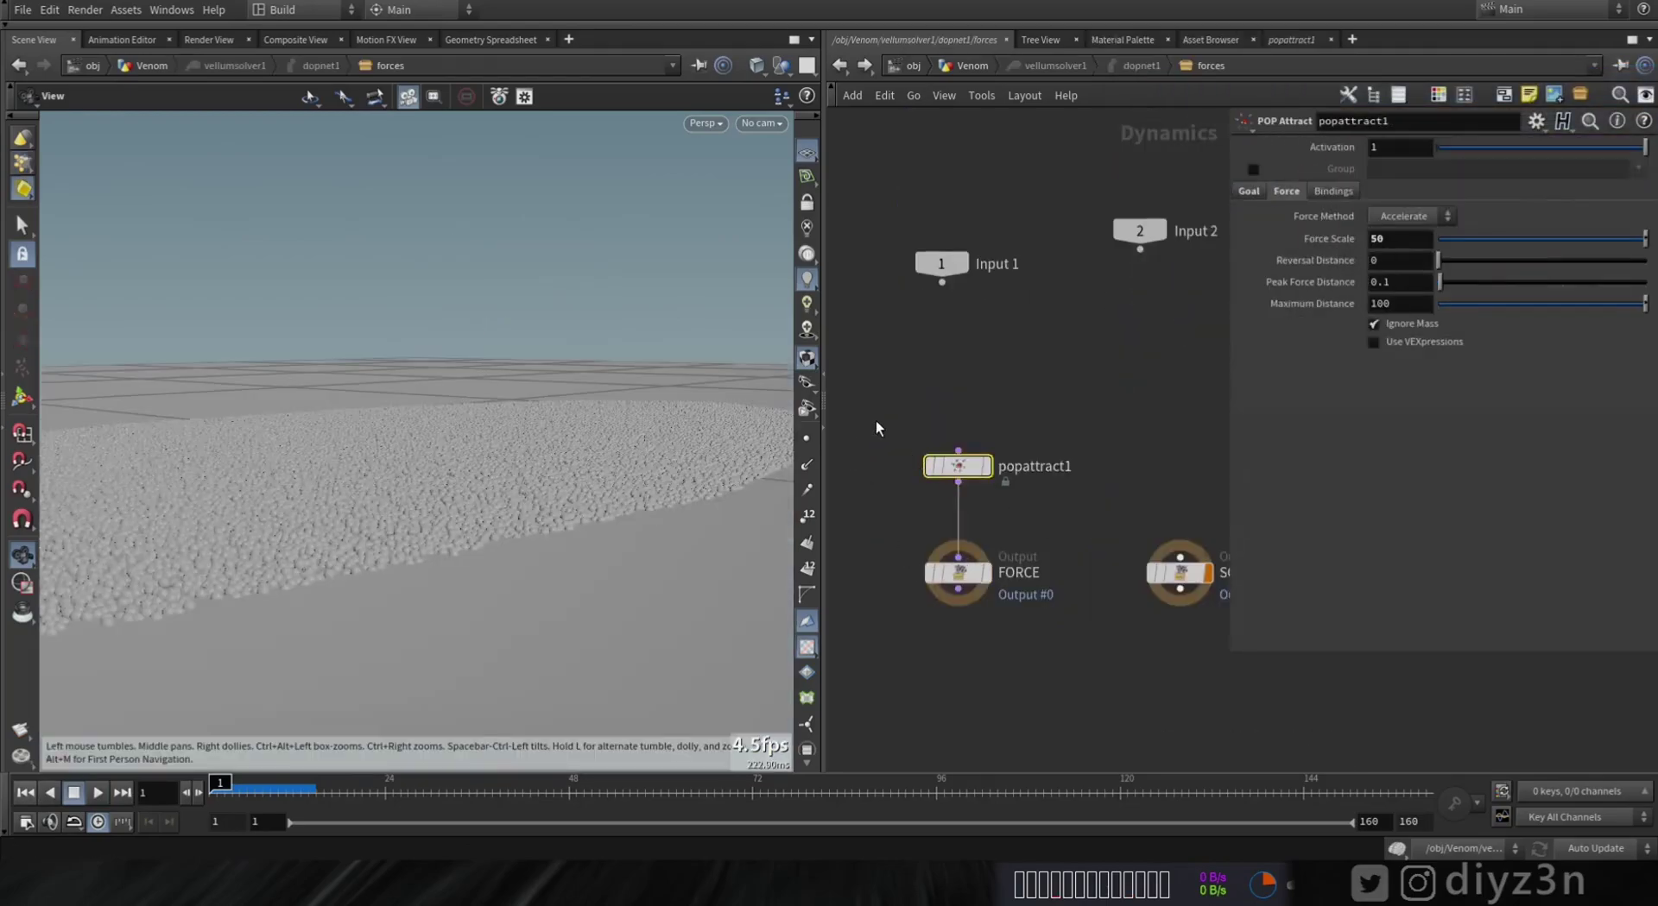
click(1249, 191)
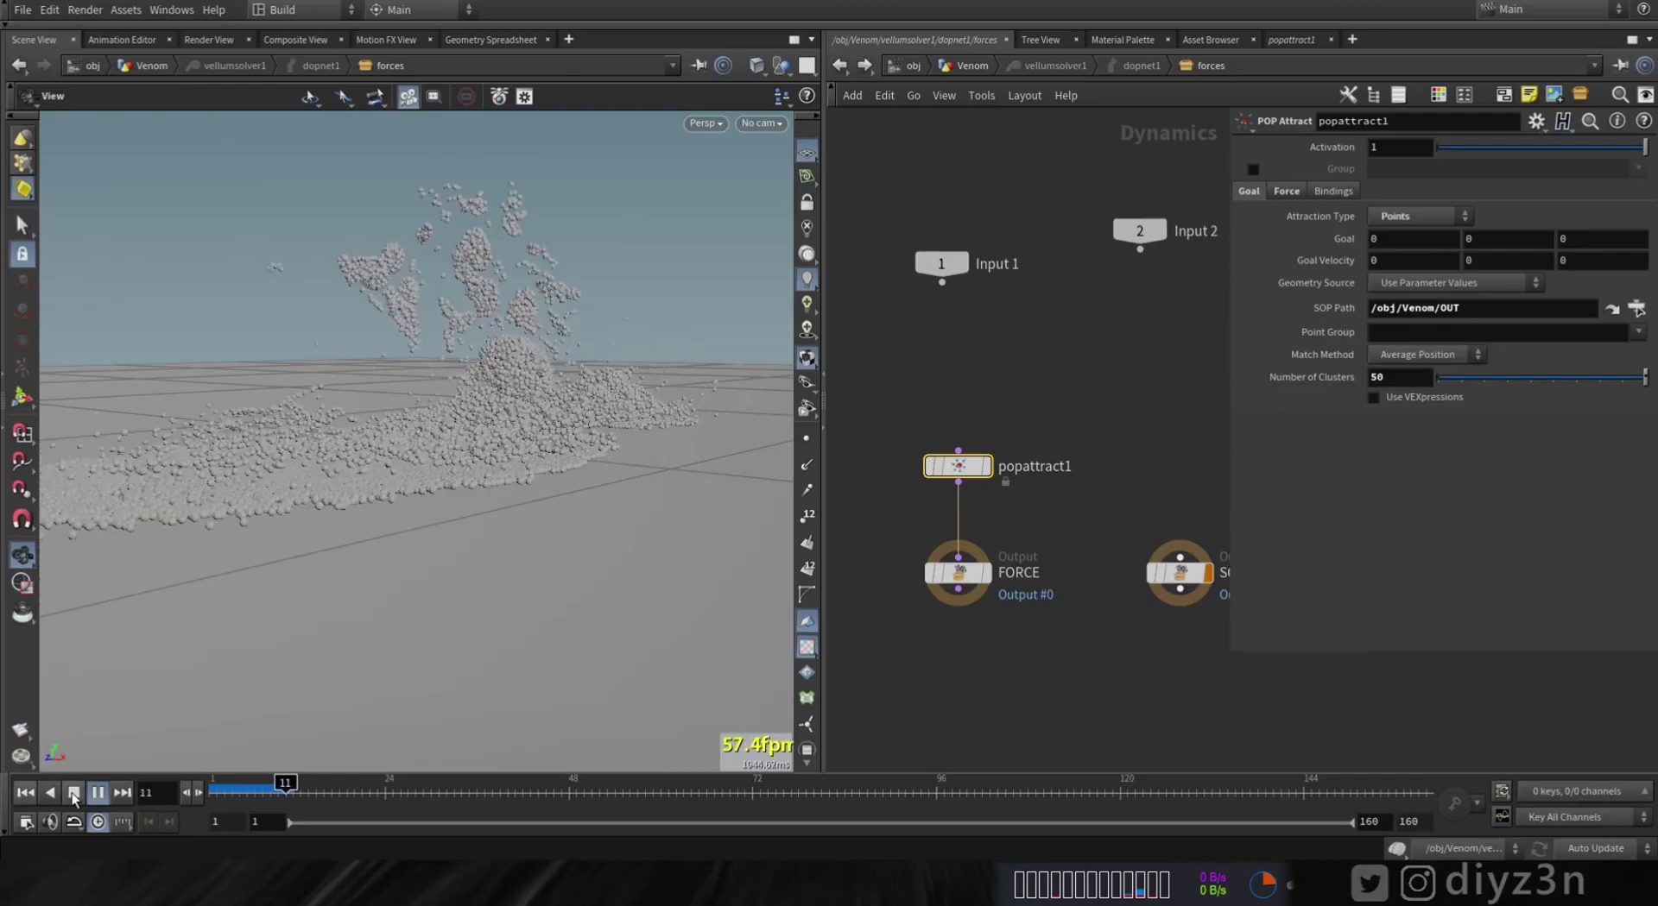
click(972, 66)
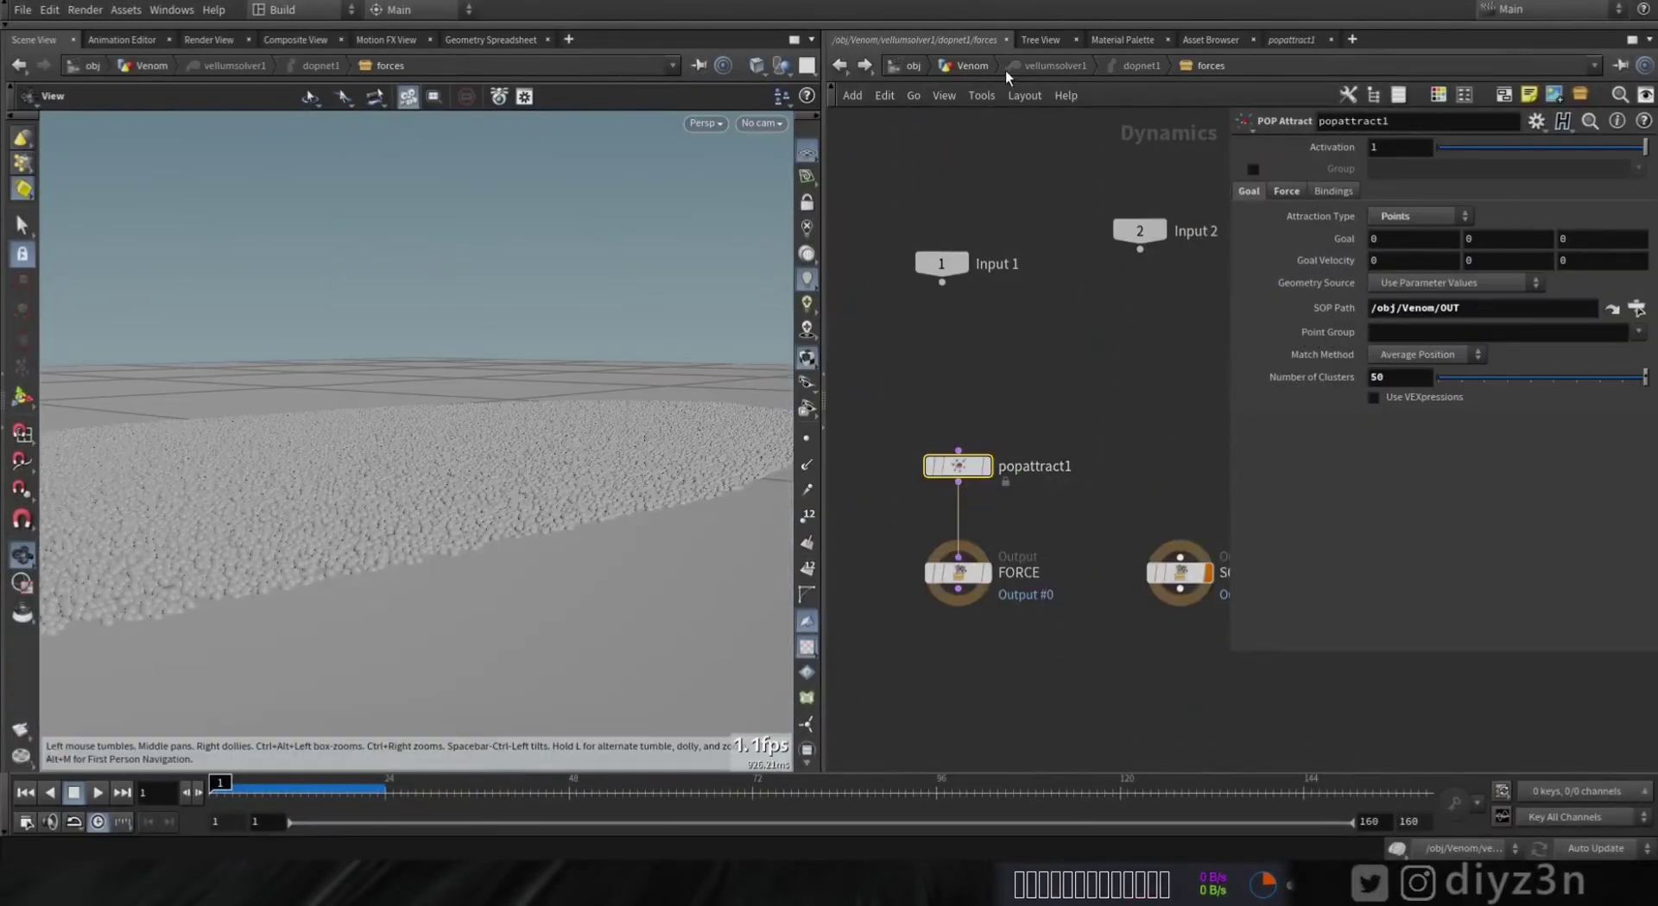
Step: Add a Vellum Constraints node wired into the SOURCE output and set its Create Constraints to Each Frame
right_click(977, 70)
click(1074, 425)
middle_drag(1133, 460, 1058, 411)
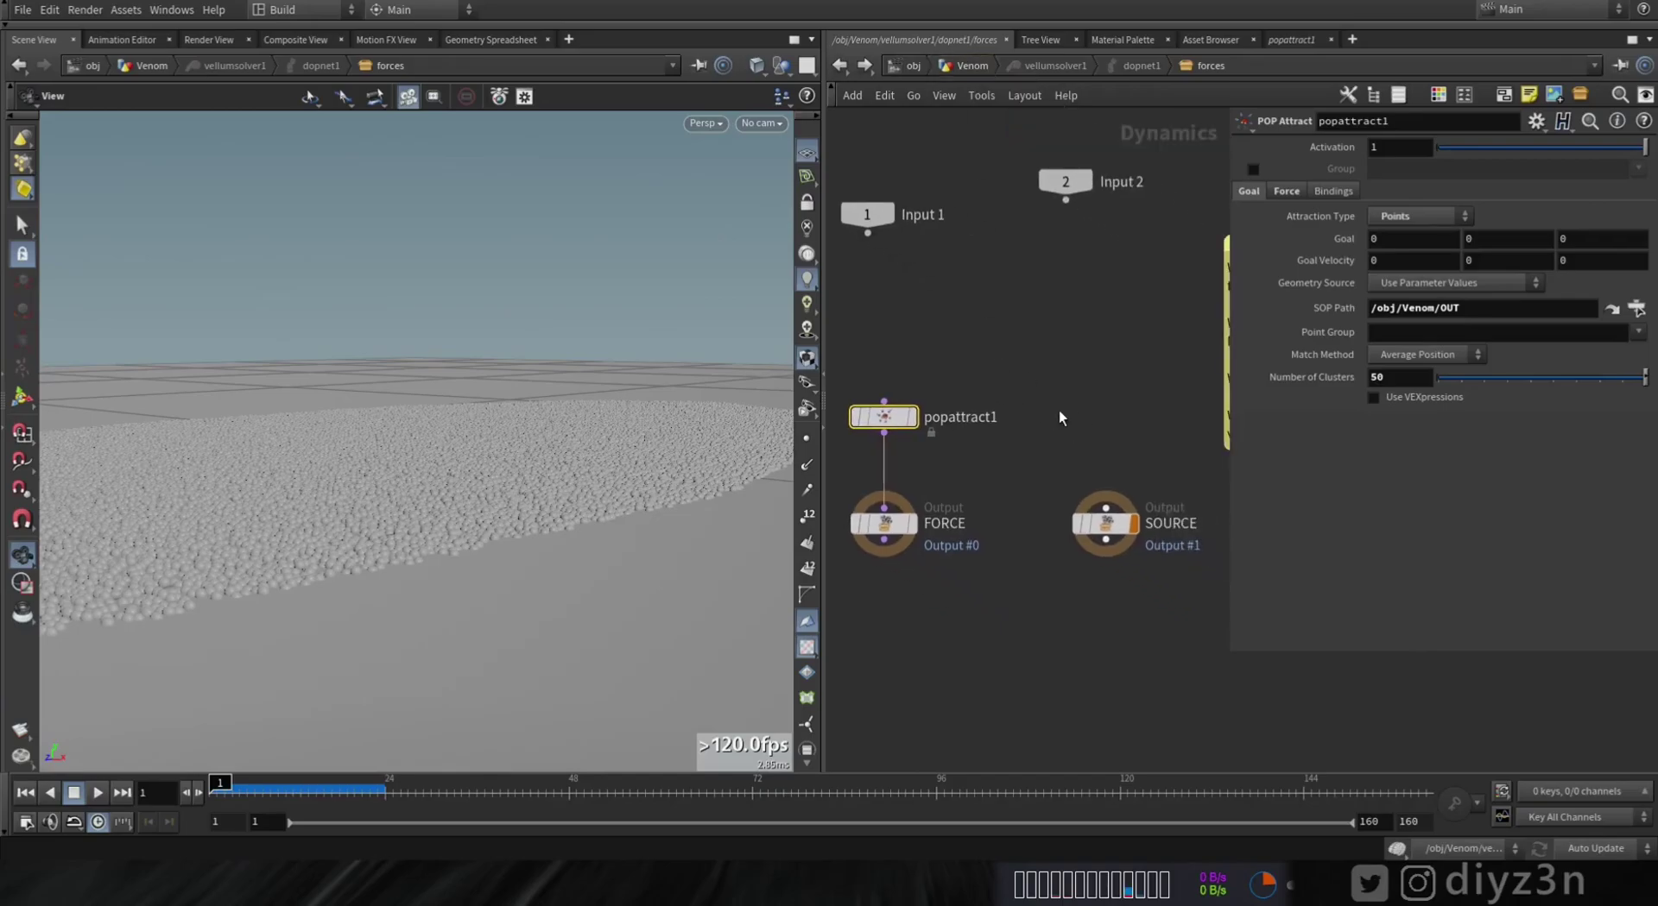
key(Tab)
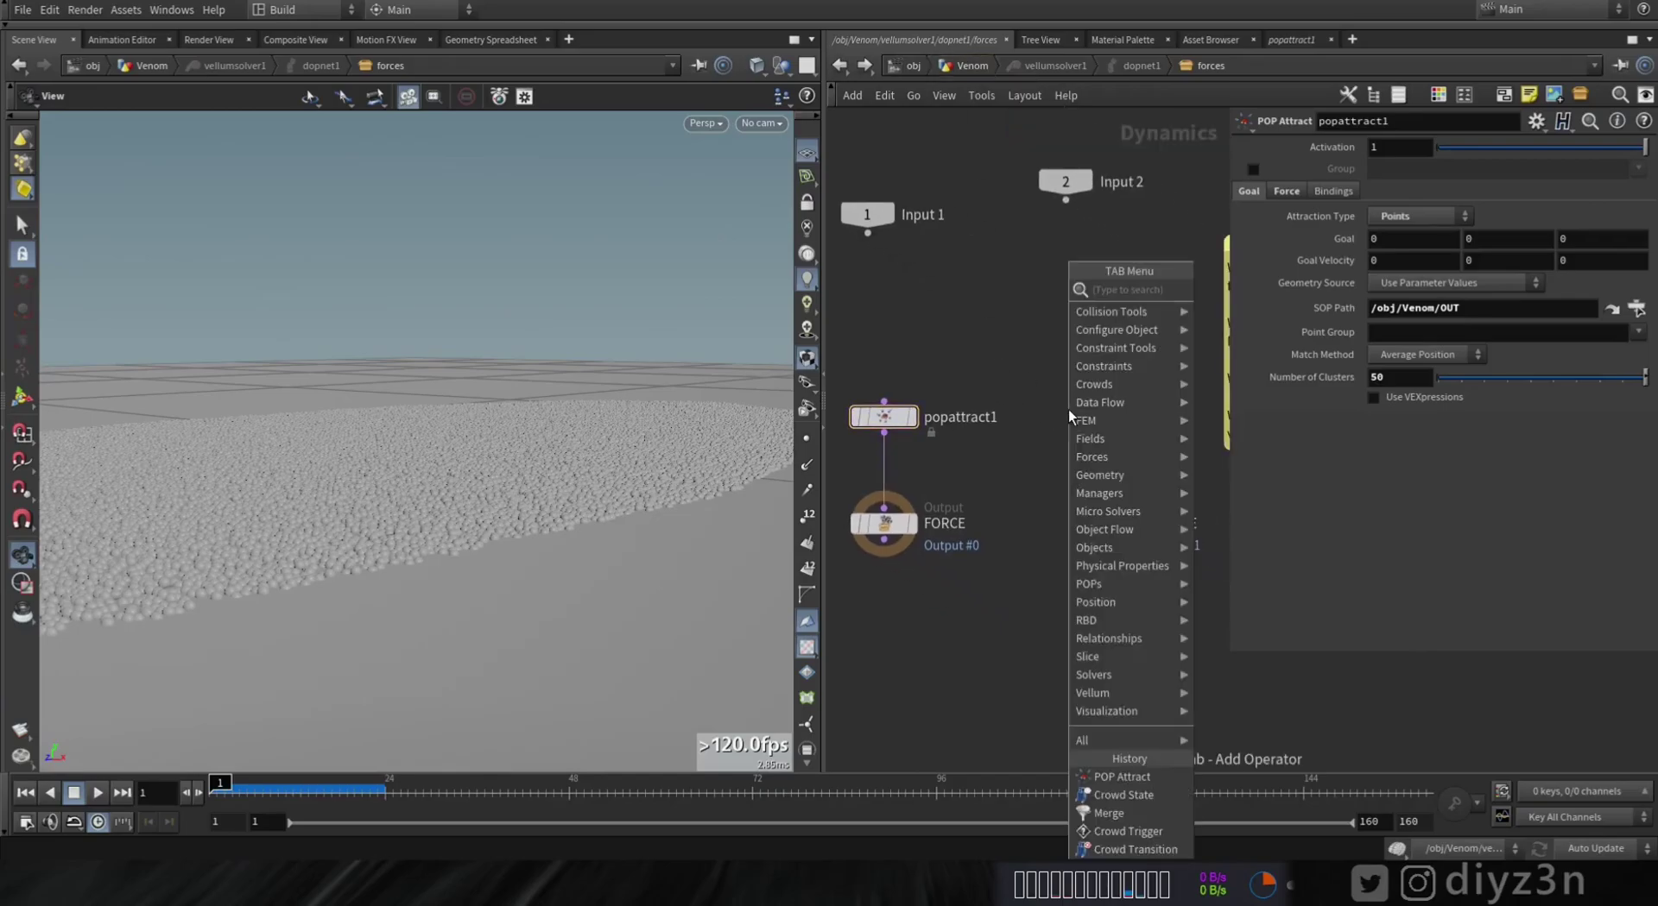
text(vel)
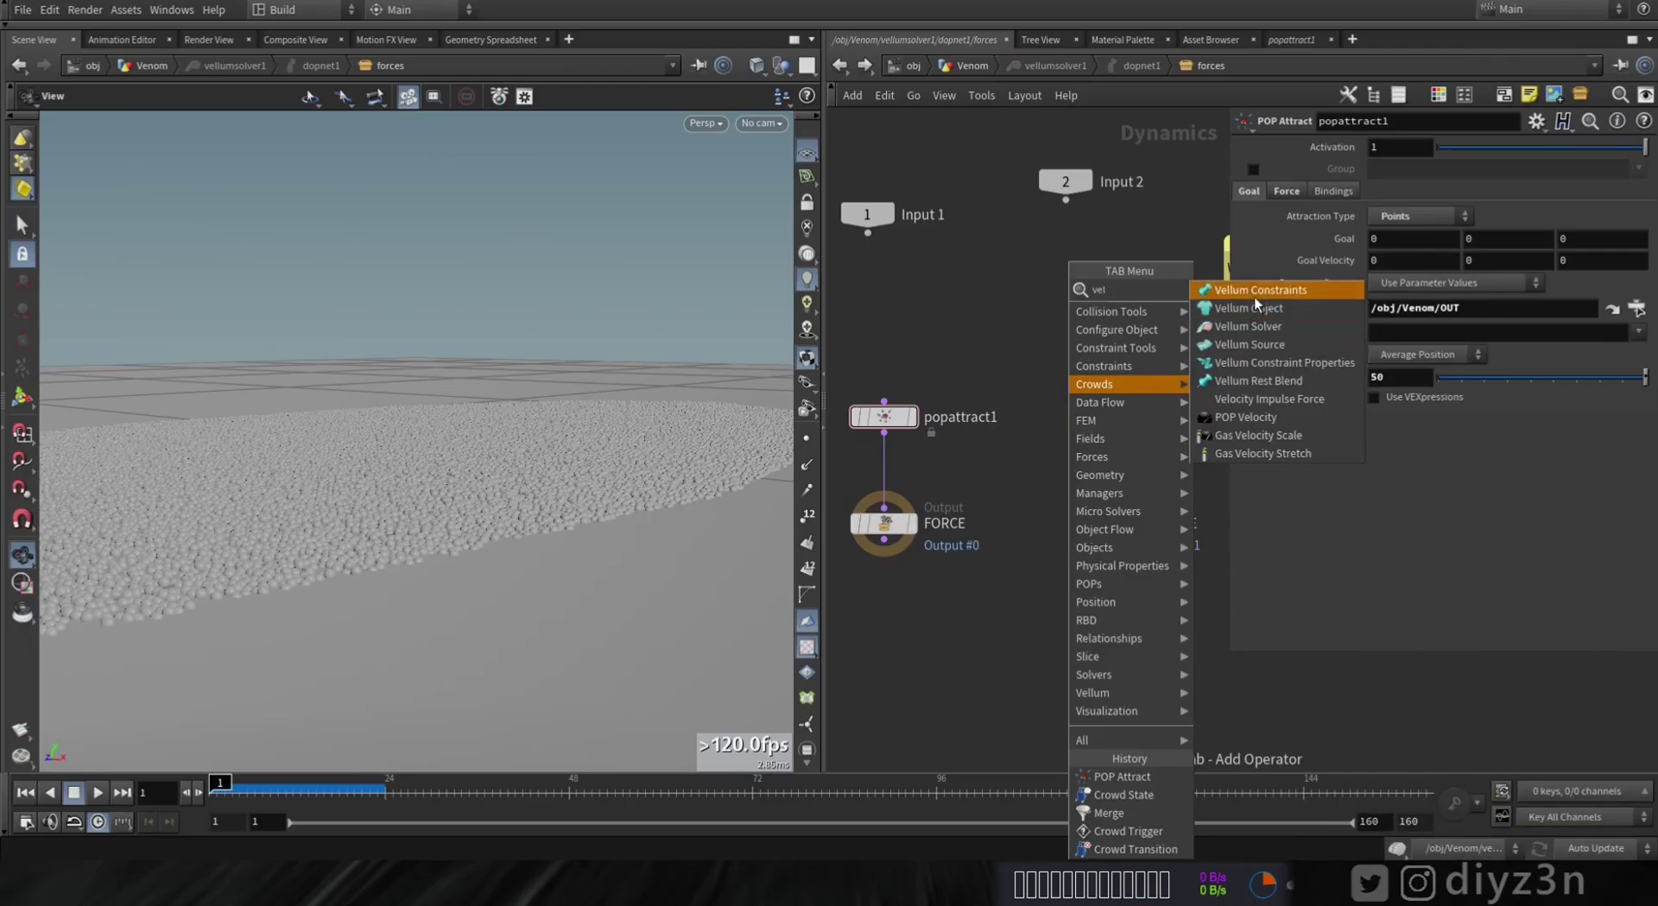
click(1254, 299)
click(1106, 434)
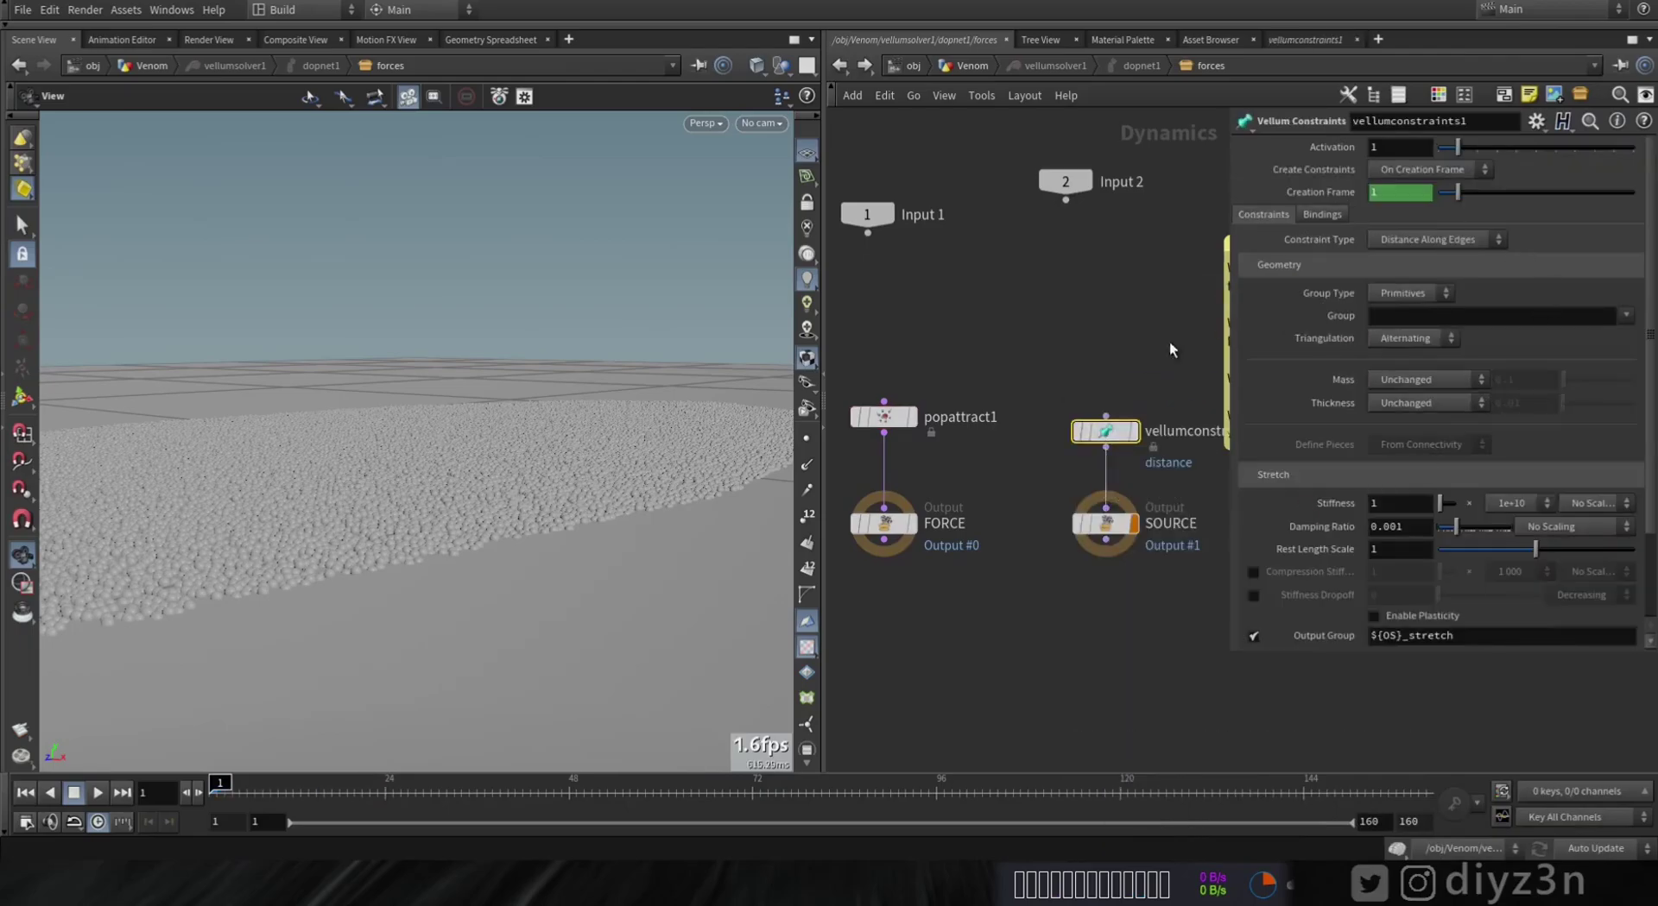
middle_drag(1103, 330, 1044, 319)
click(1448, 170)
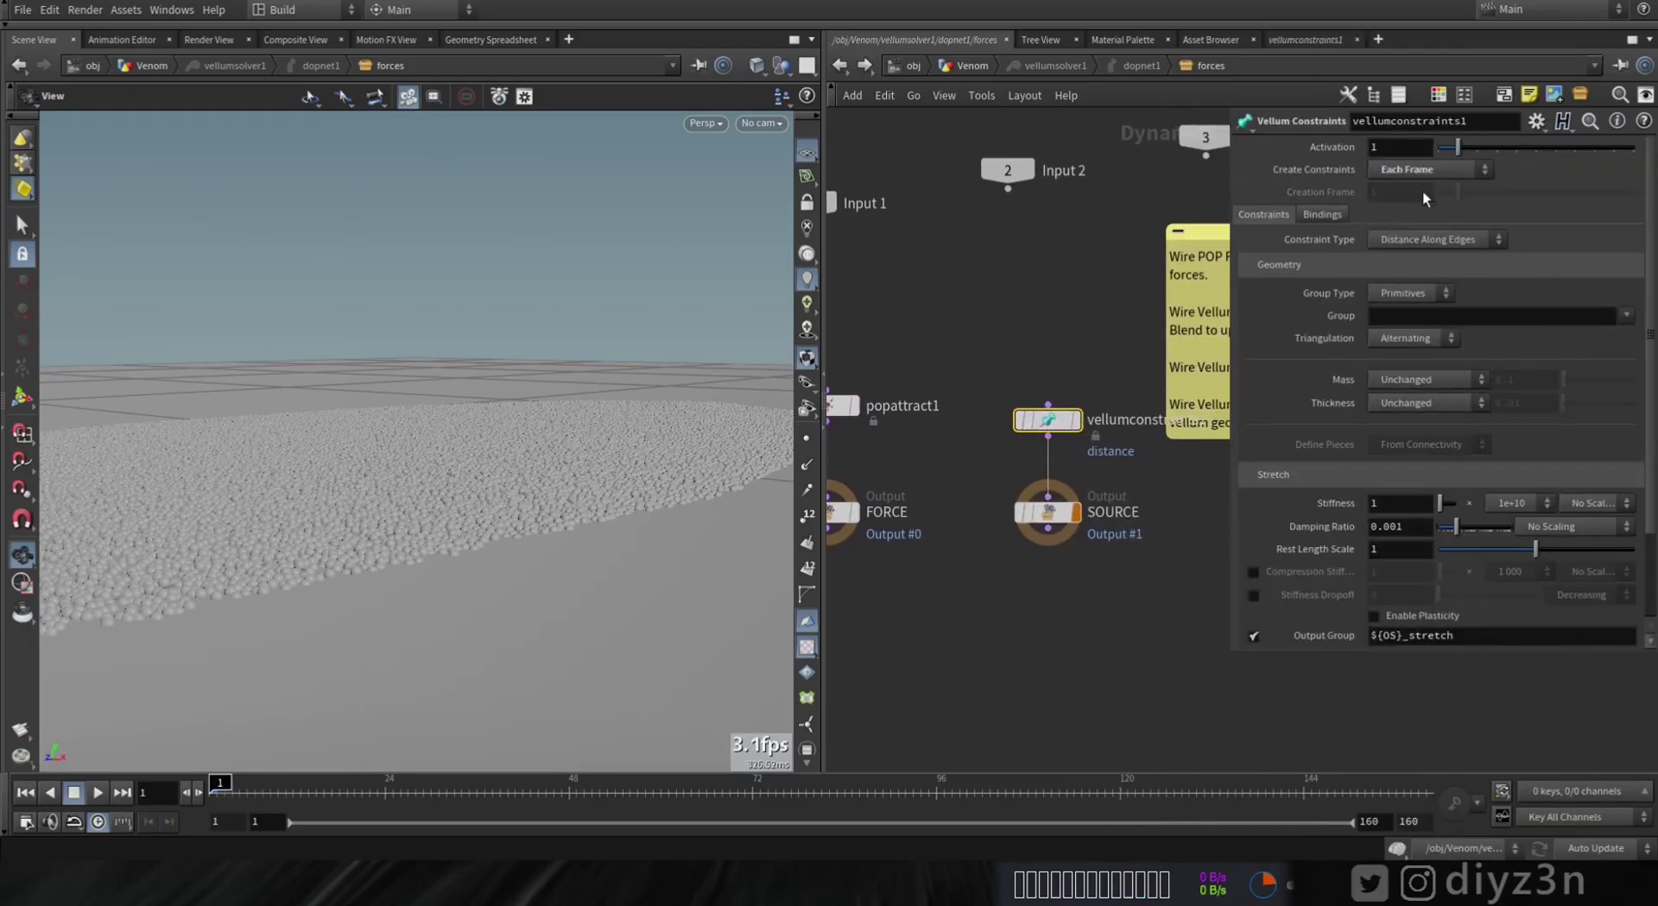
Step: Configure vellumconstraints1 as Attach to Geometry, with target group type Points and target path /obj/Venom/OUT
click(1414, 240)
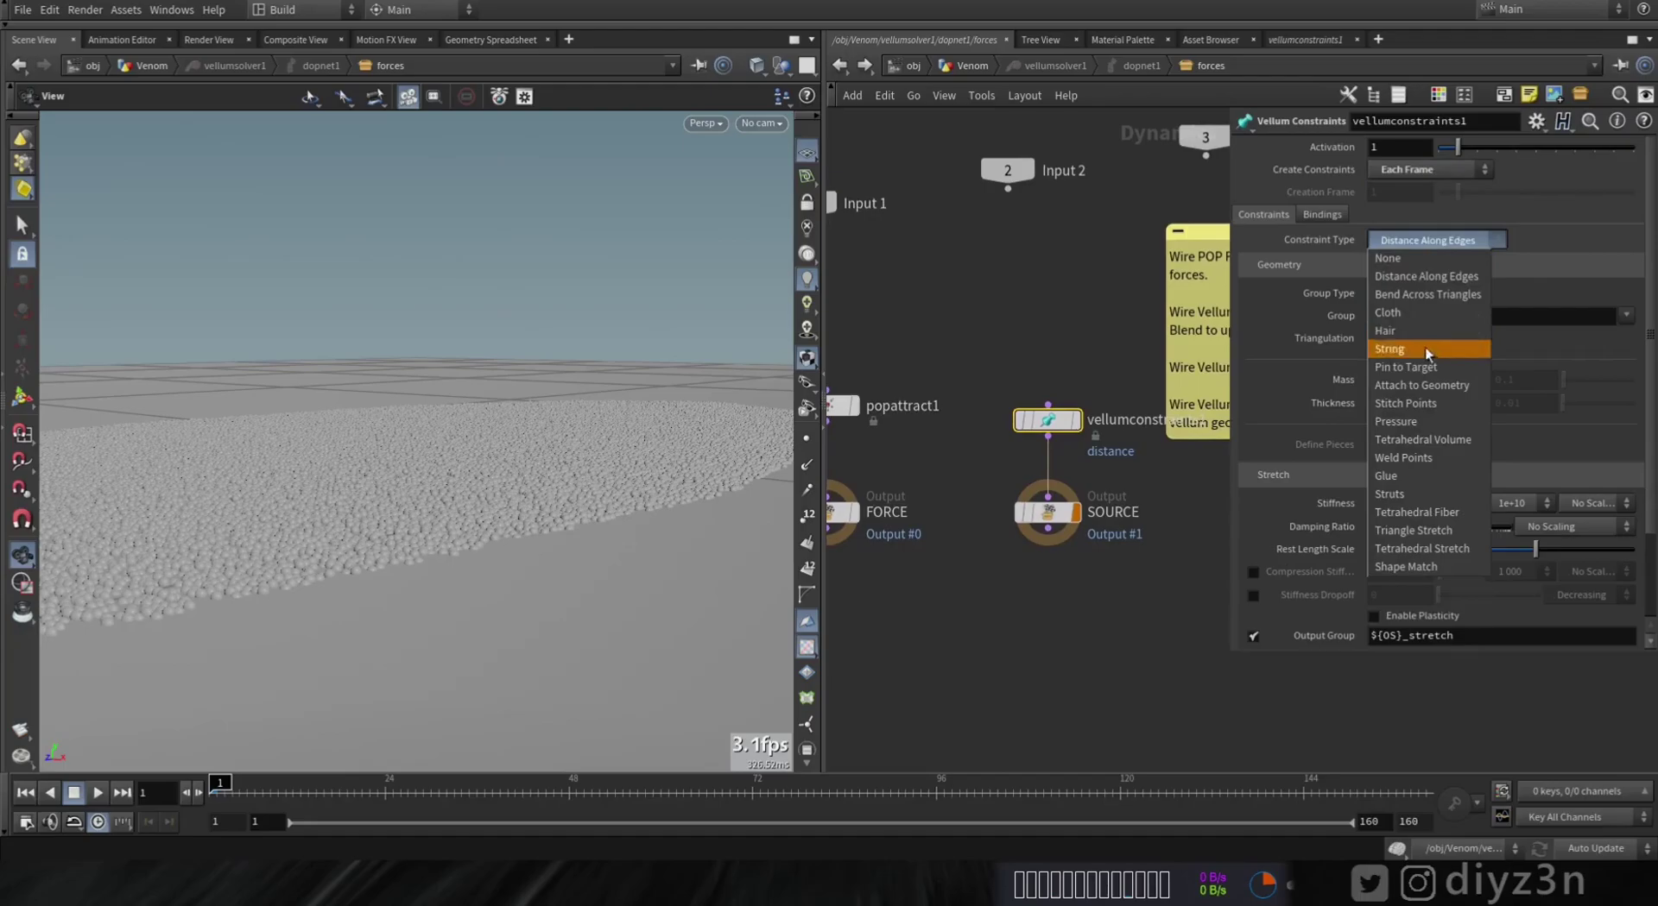
click(1416, 397)
click(1426, 481)
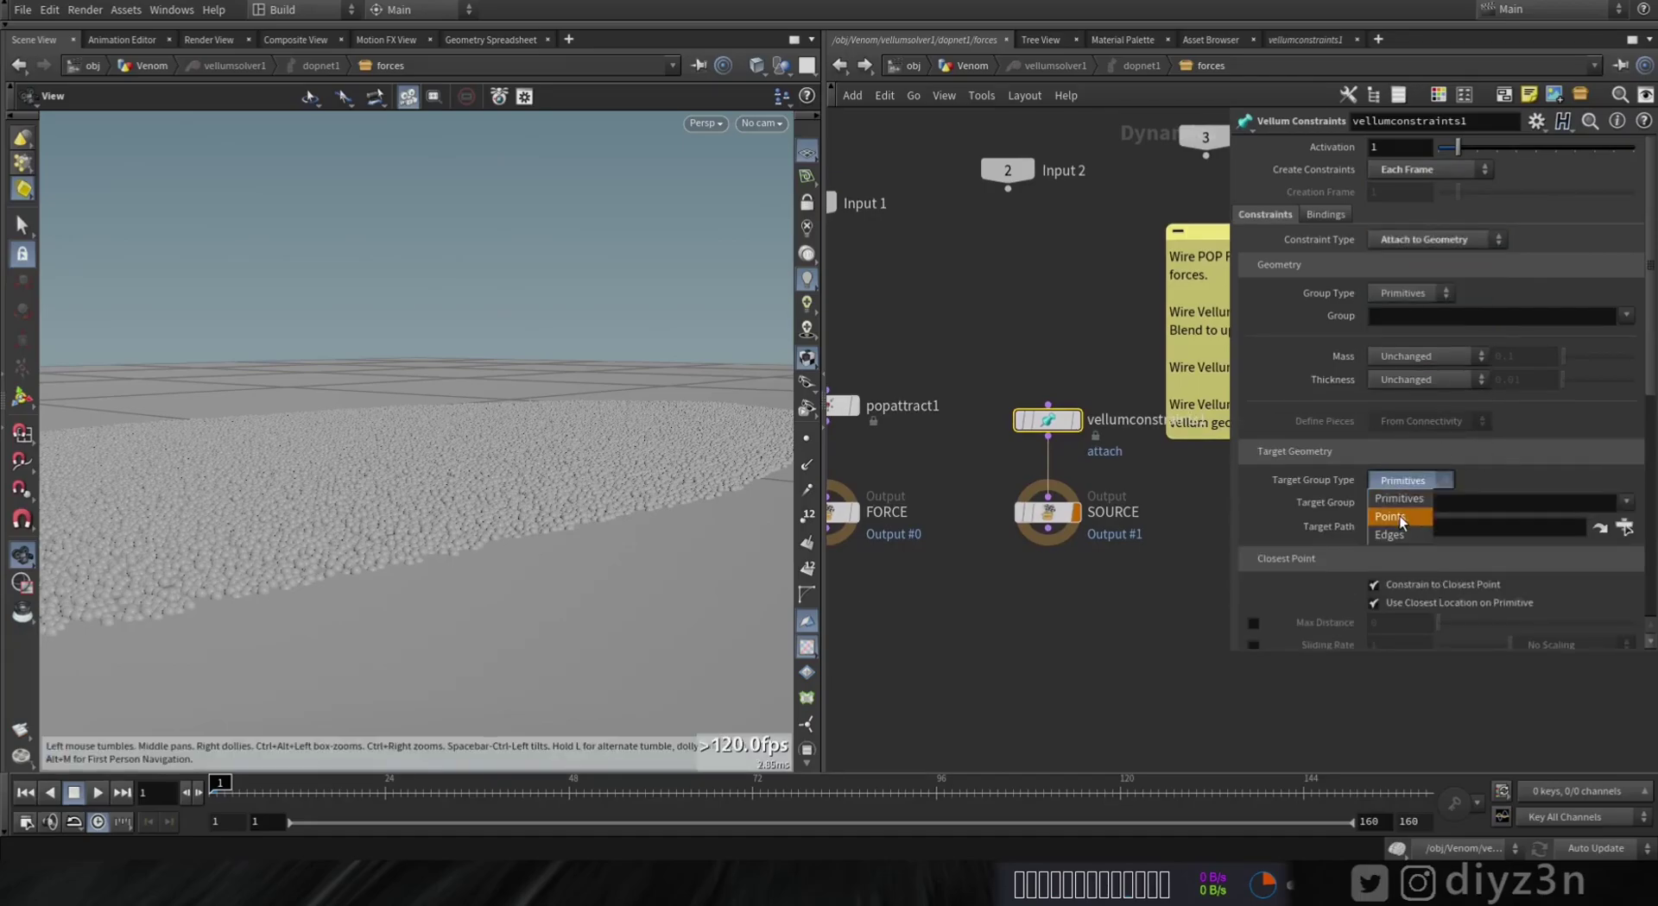
click(1401, 516)
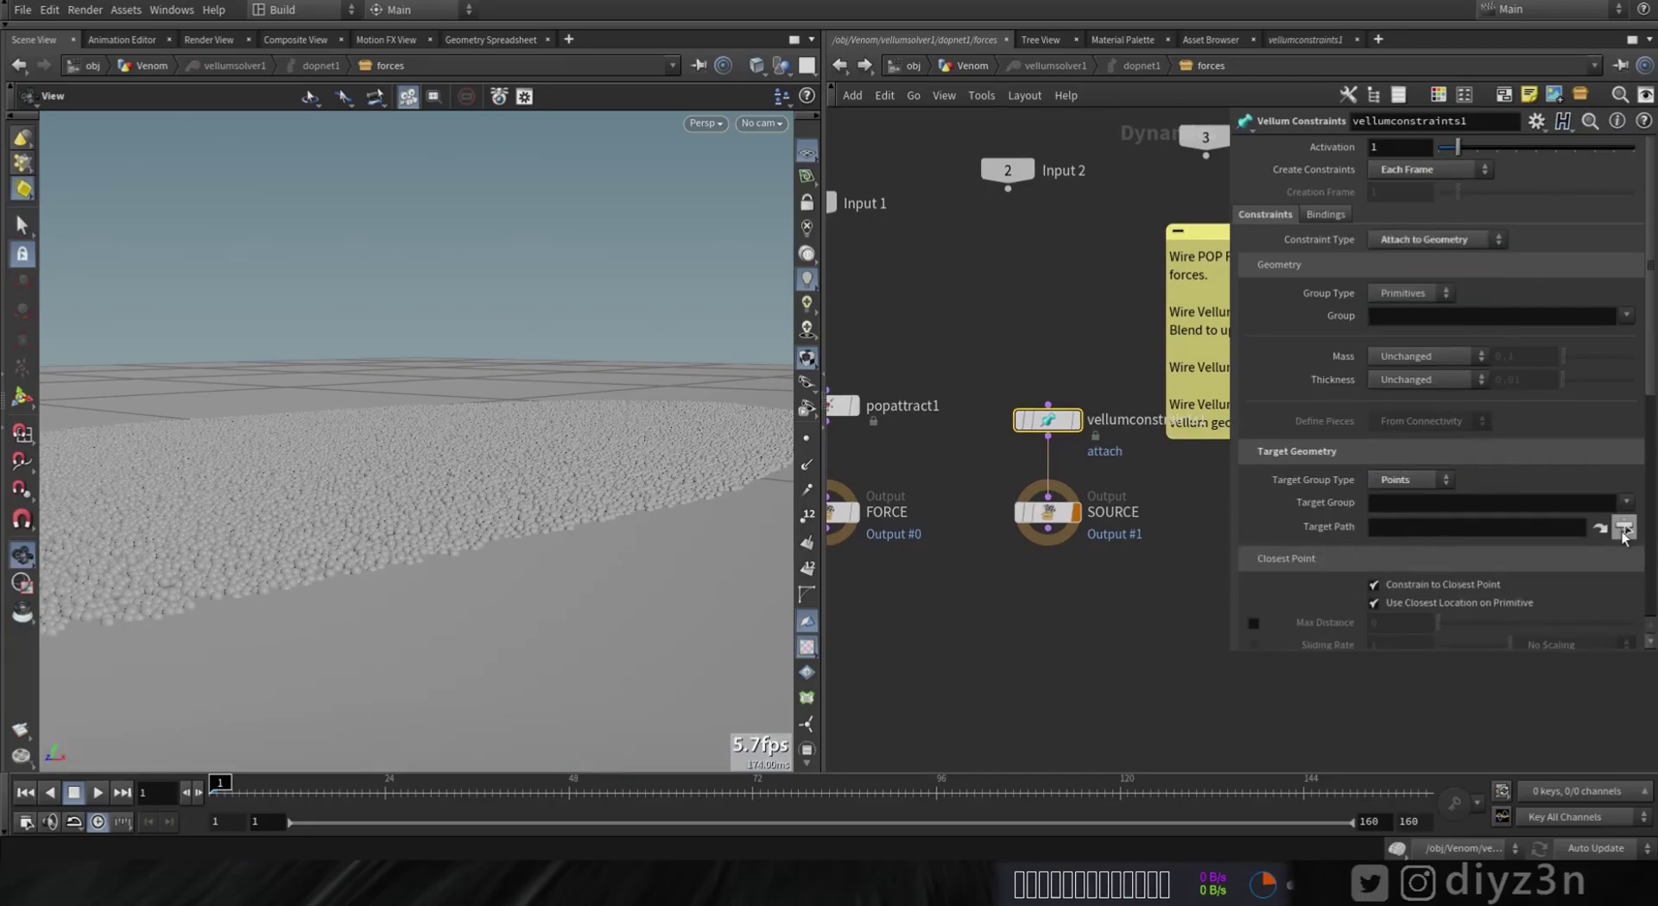
click(1622, 529)
scroll(1527, 484, up, 5)
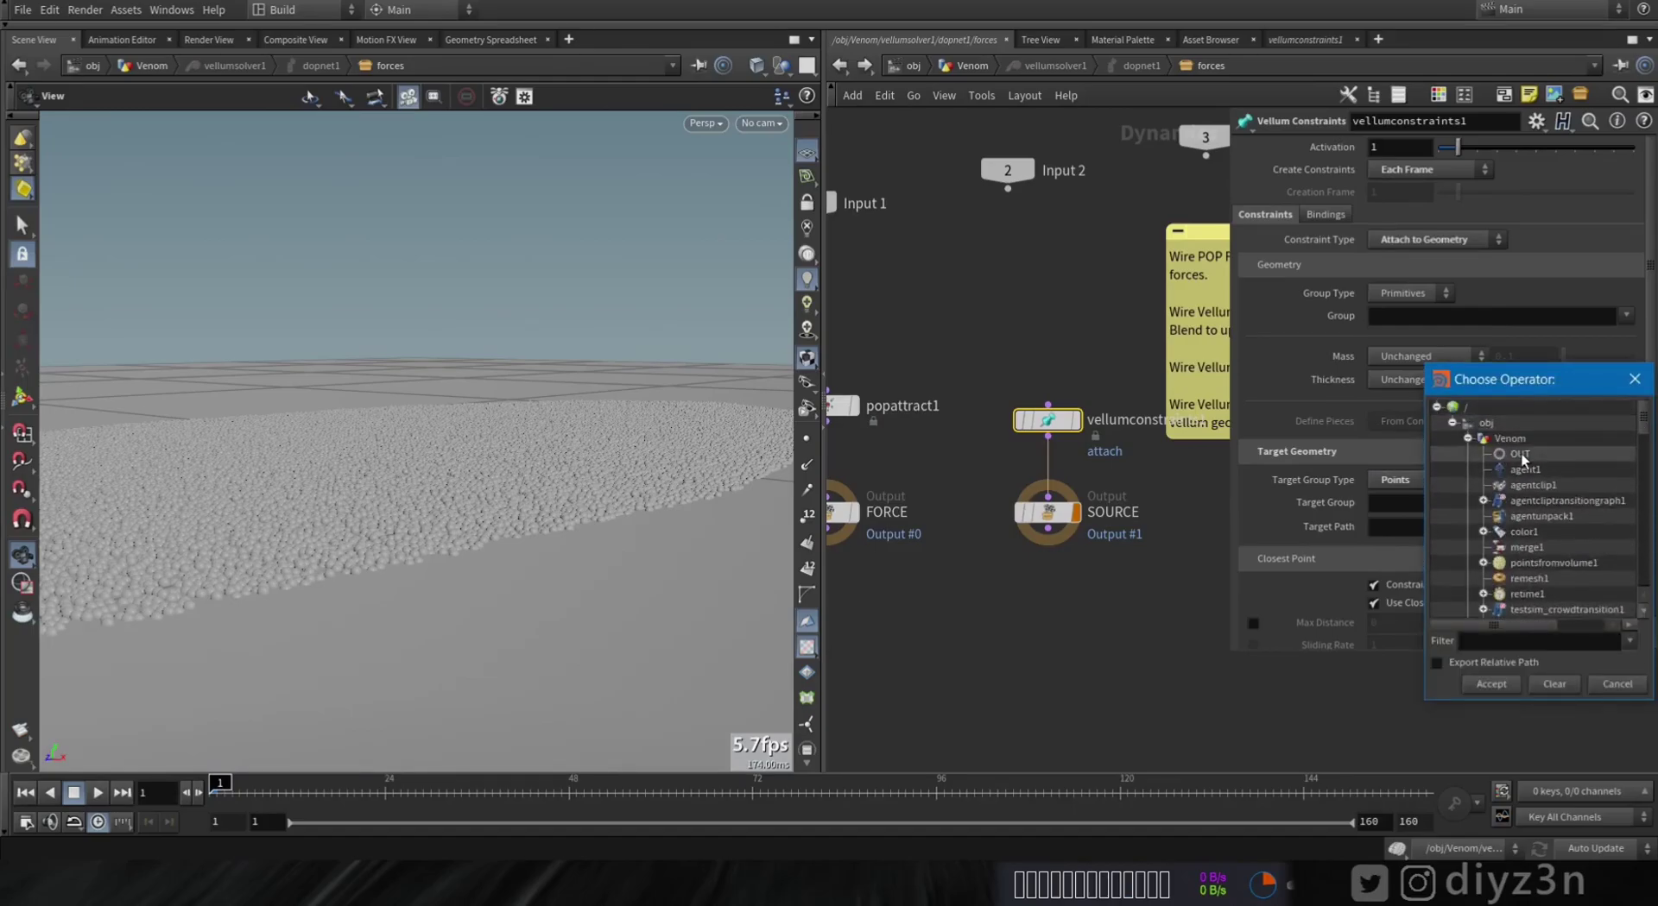
double_click(1526, 457)
scroll(1455, 442, down, 3)
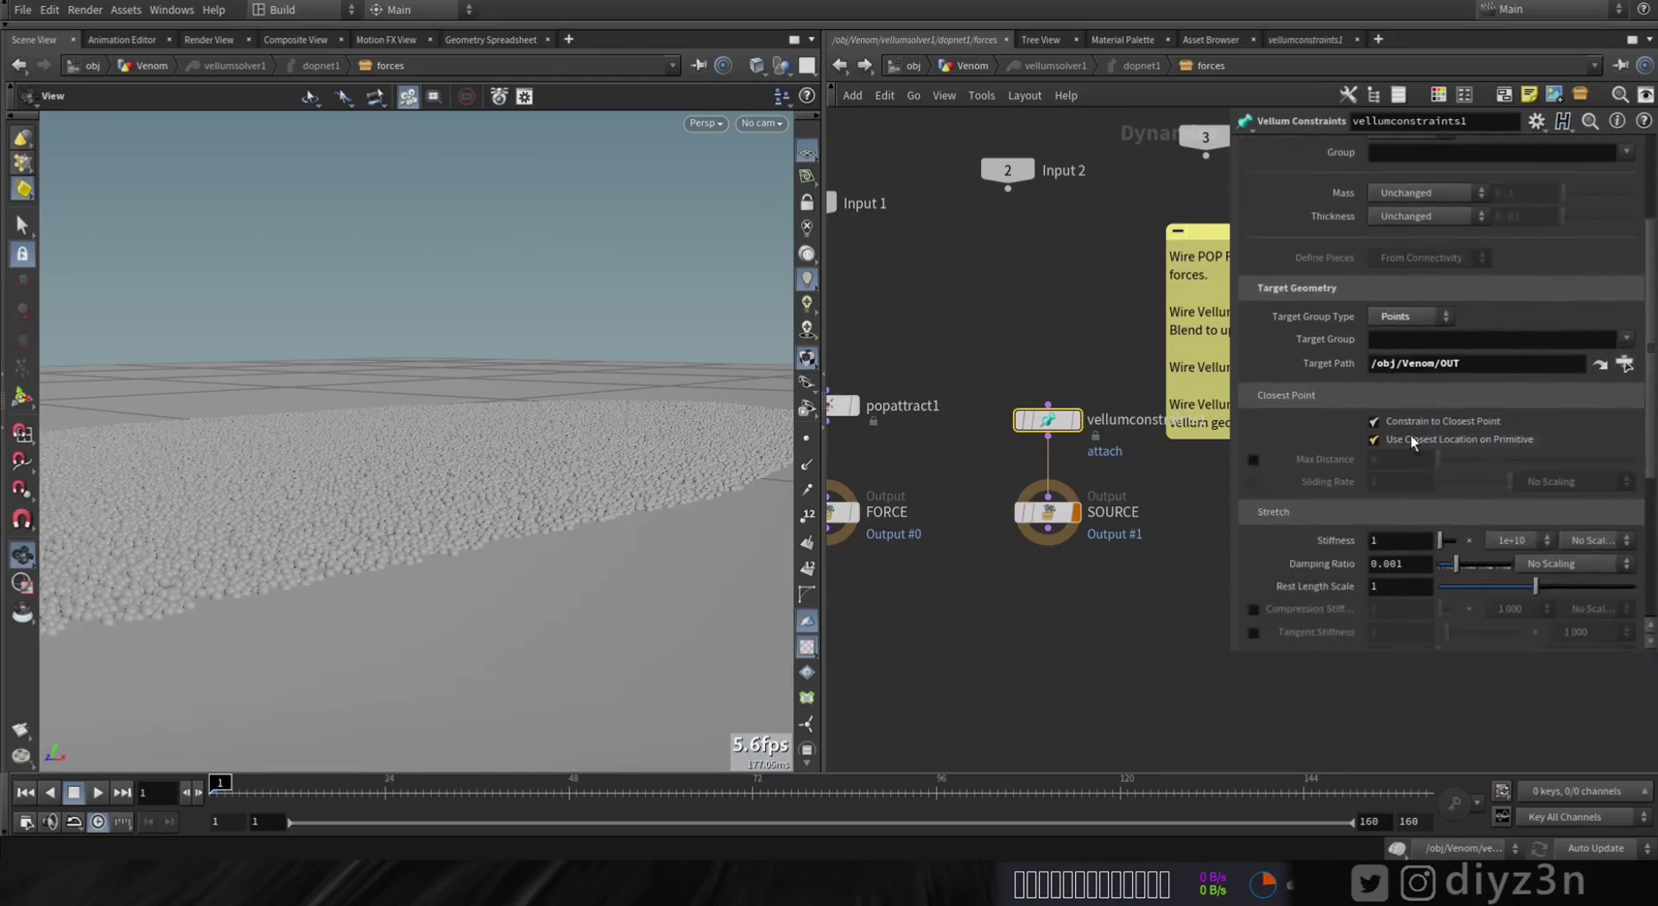
Step: Enable the Attach to Geometry constraint visualization on vellumsolver1, display the solver, and briefly test the simulation before rewinding to frame 1
click(968, 67)
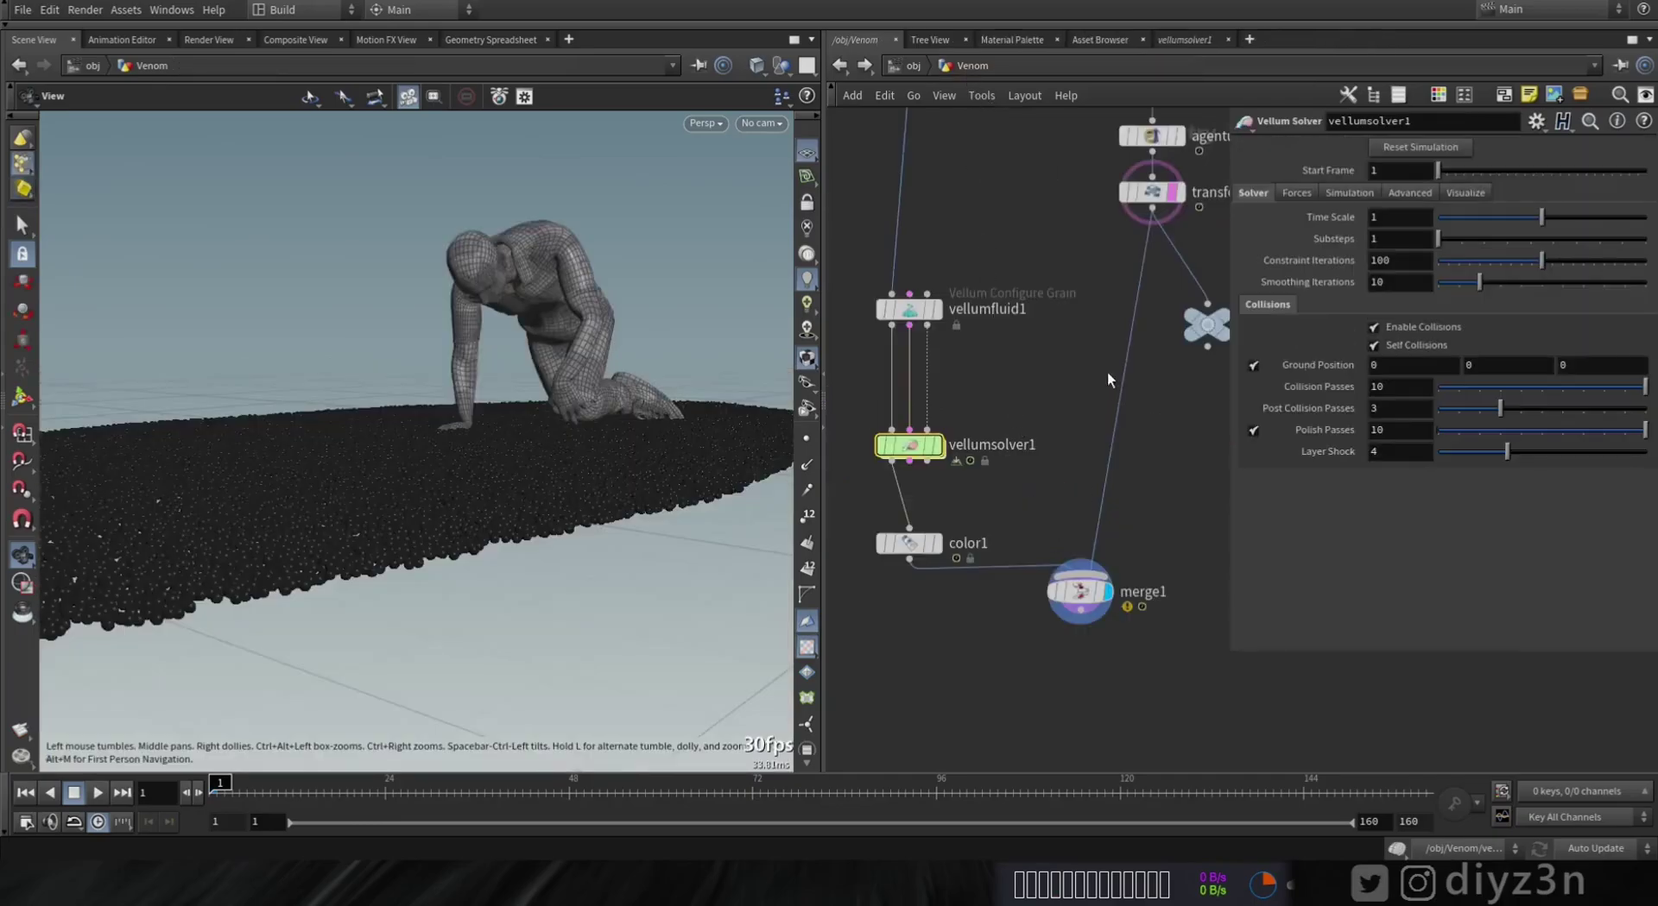
click(1464, 193)
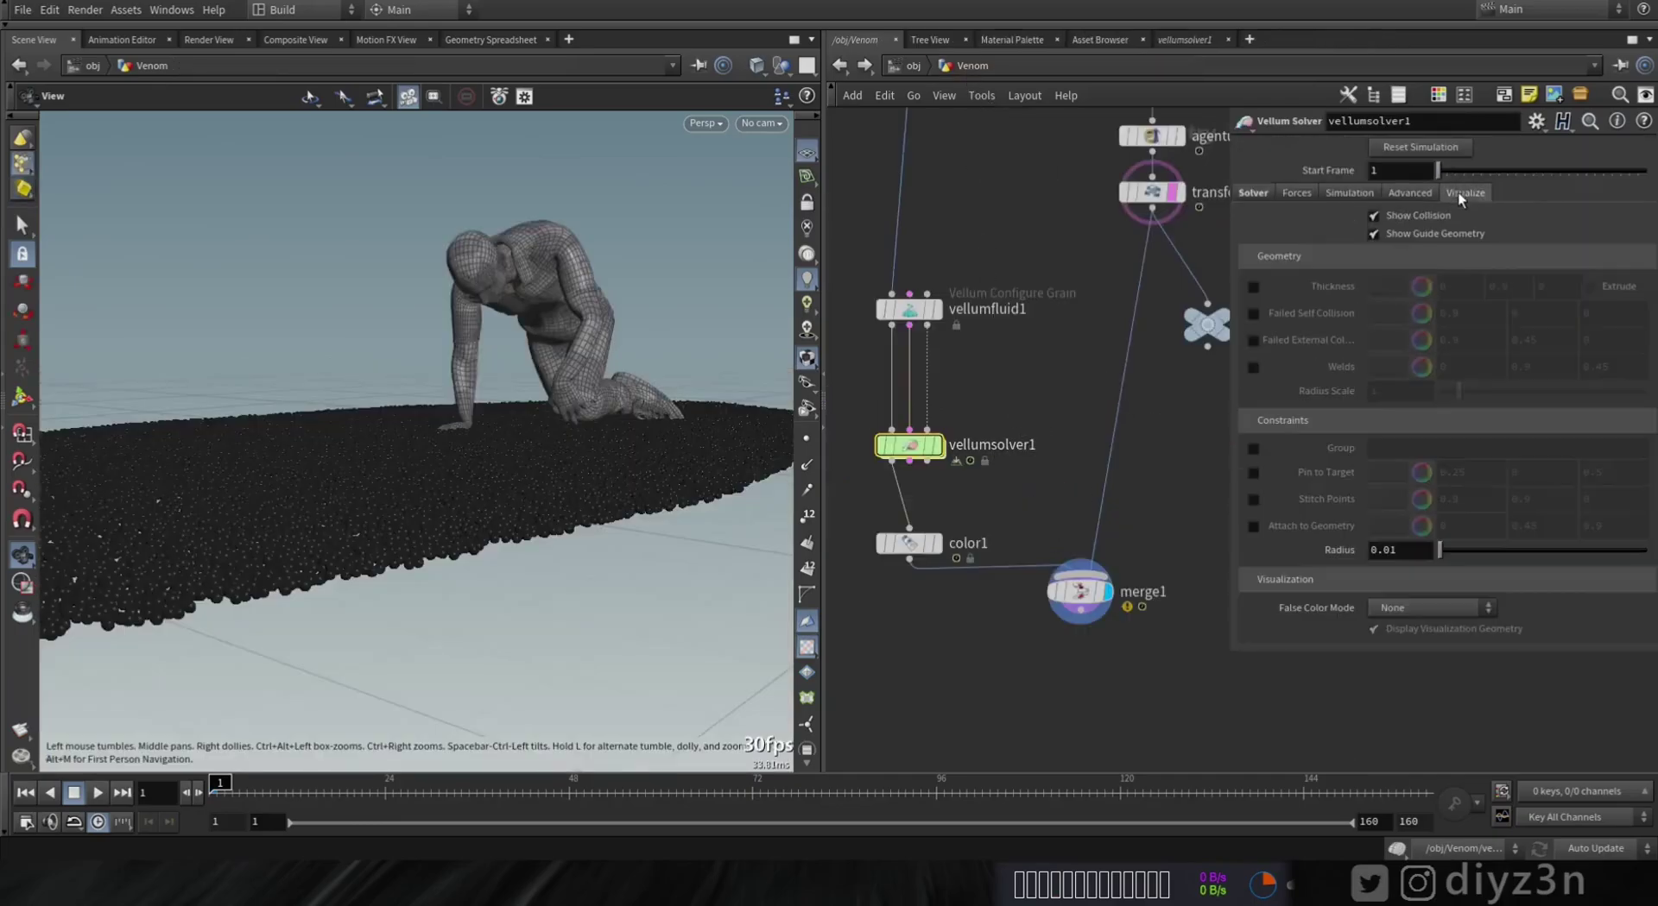
click(1252, 527)
click(938, 445)
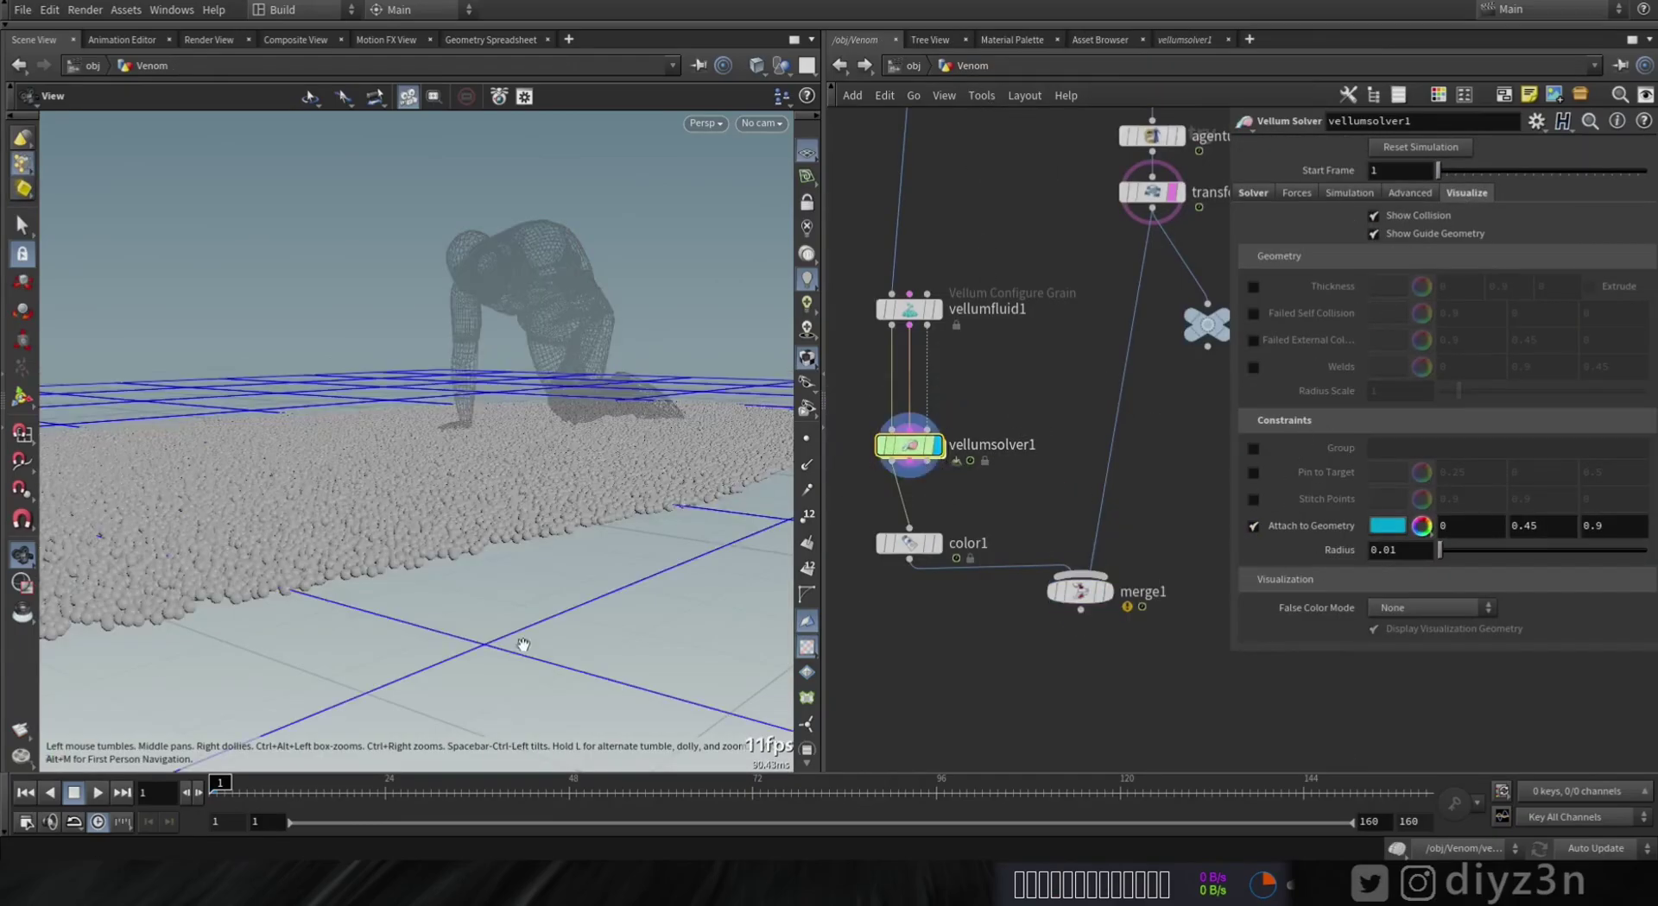
click(72, 794)
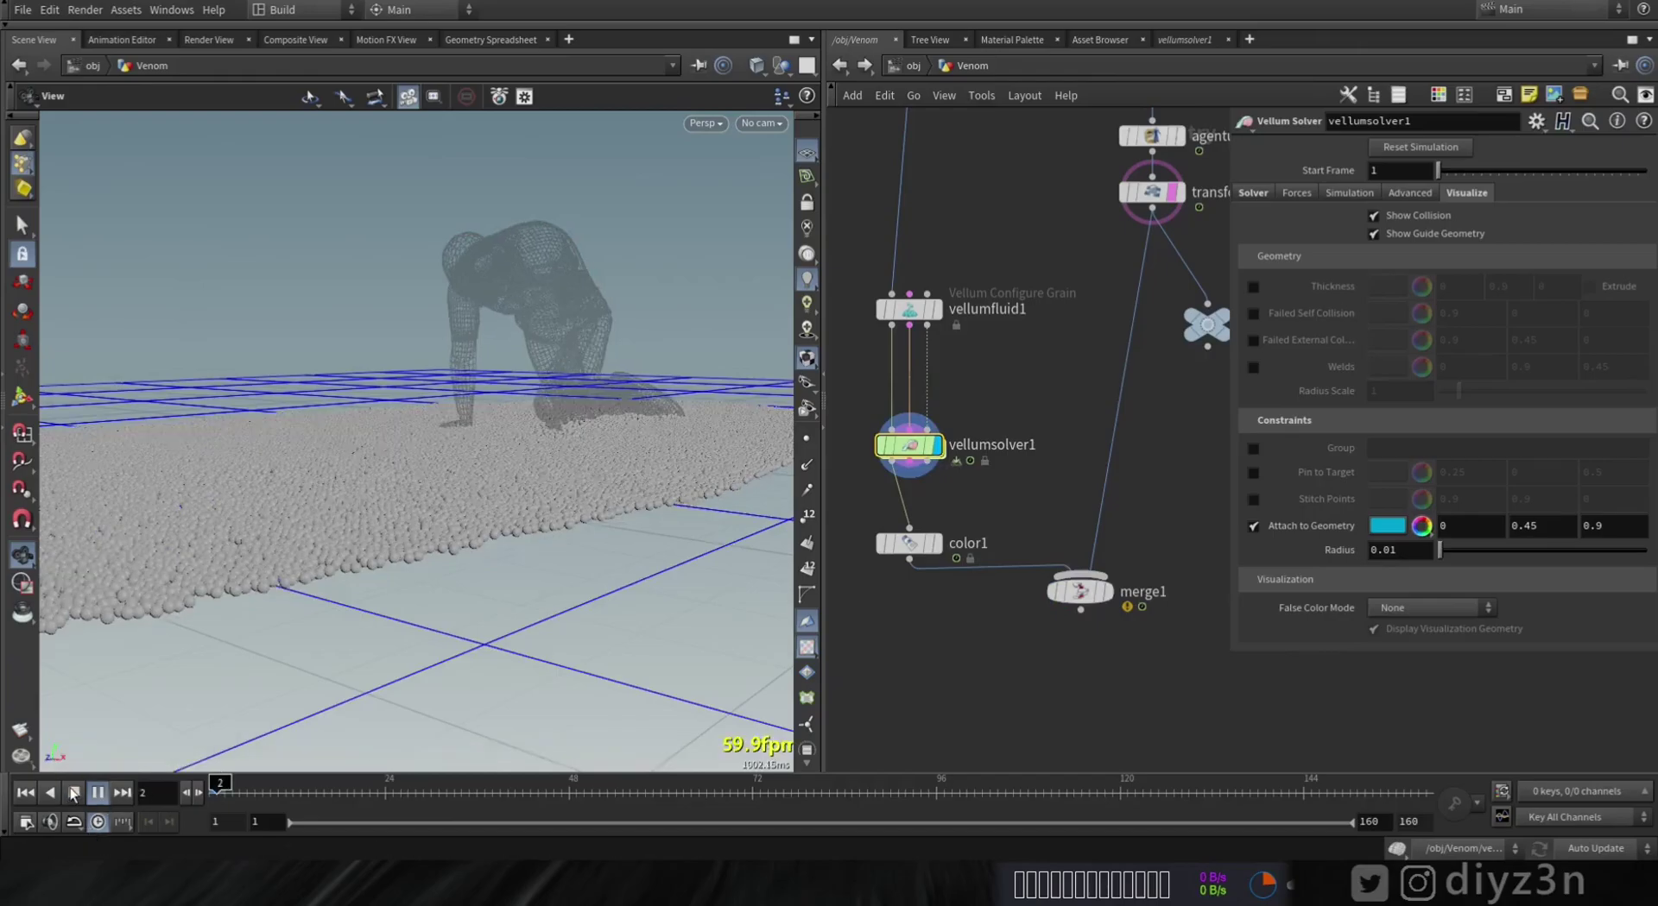
click(25, 792)
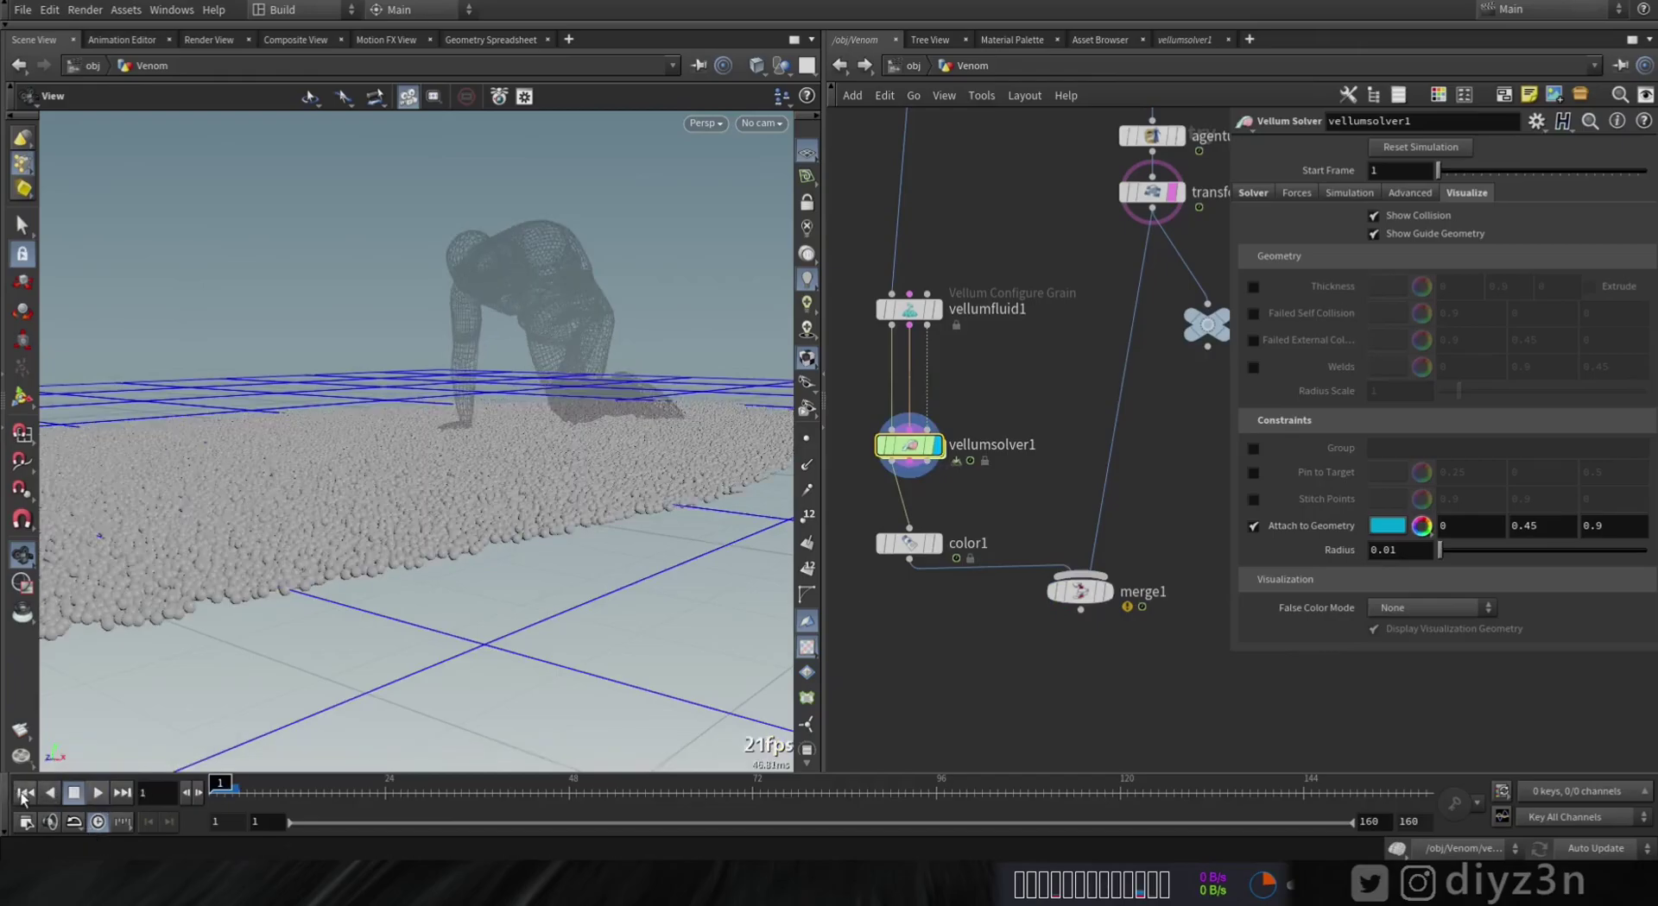
Step: In vellumsolver1's forces network, set vellumconstraints1's Group Type to Points
double_click(909, 446)
scroll(1494, 380, up, 3)
click(1409, 271)
click(1400, 307)
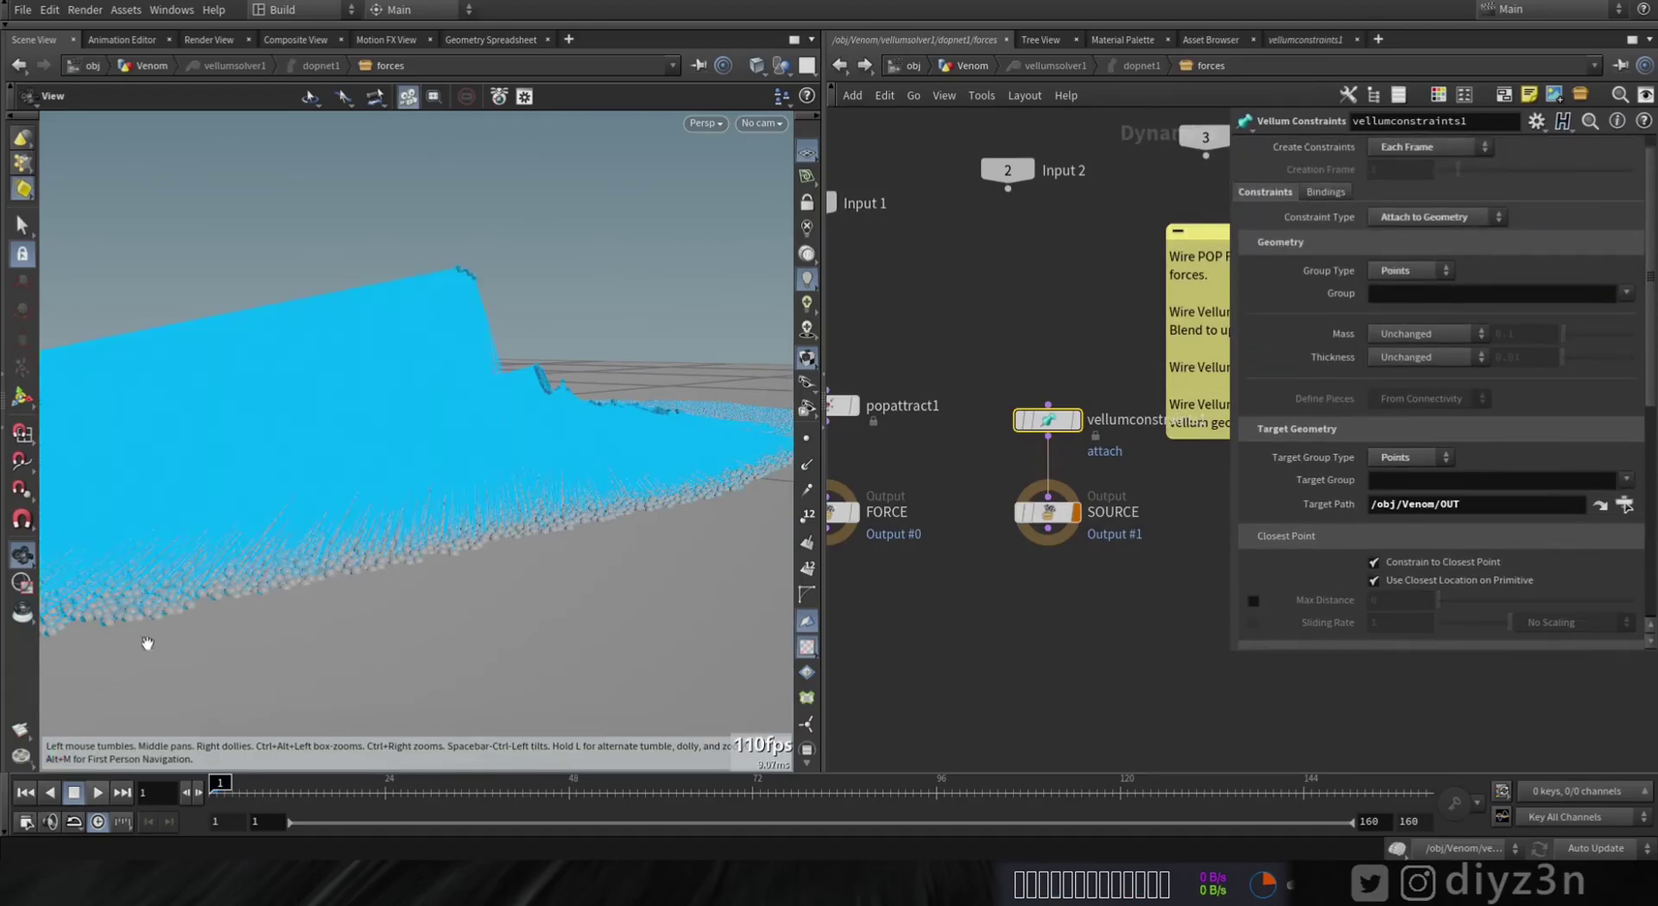
Step: Enable the closest-point Max Distance on vellumconstraints1 and set it to 0.01
drag(400, 453, 462, 498)
scroll(1266, 466, down, 3)
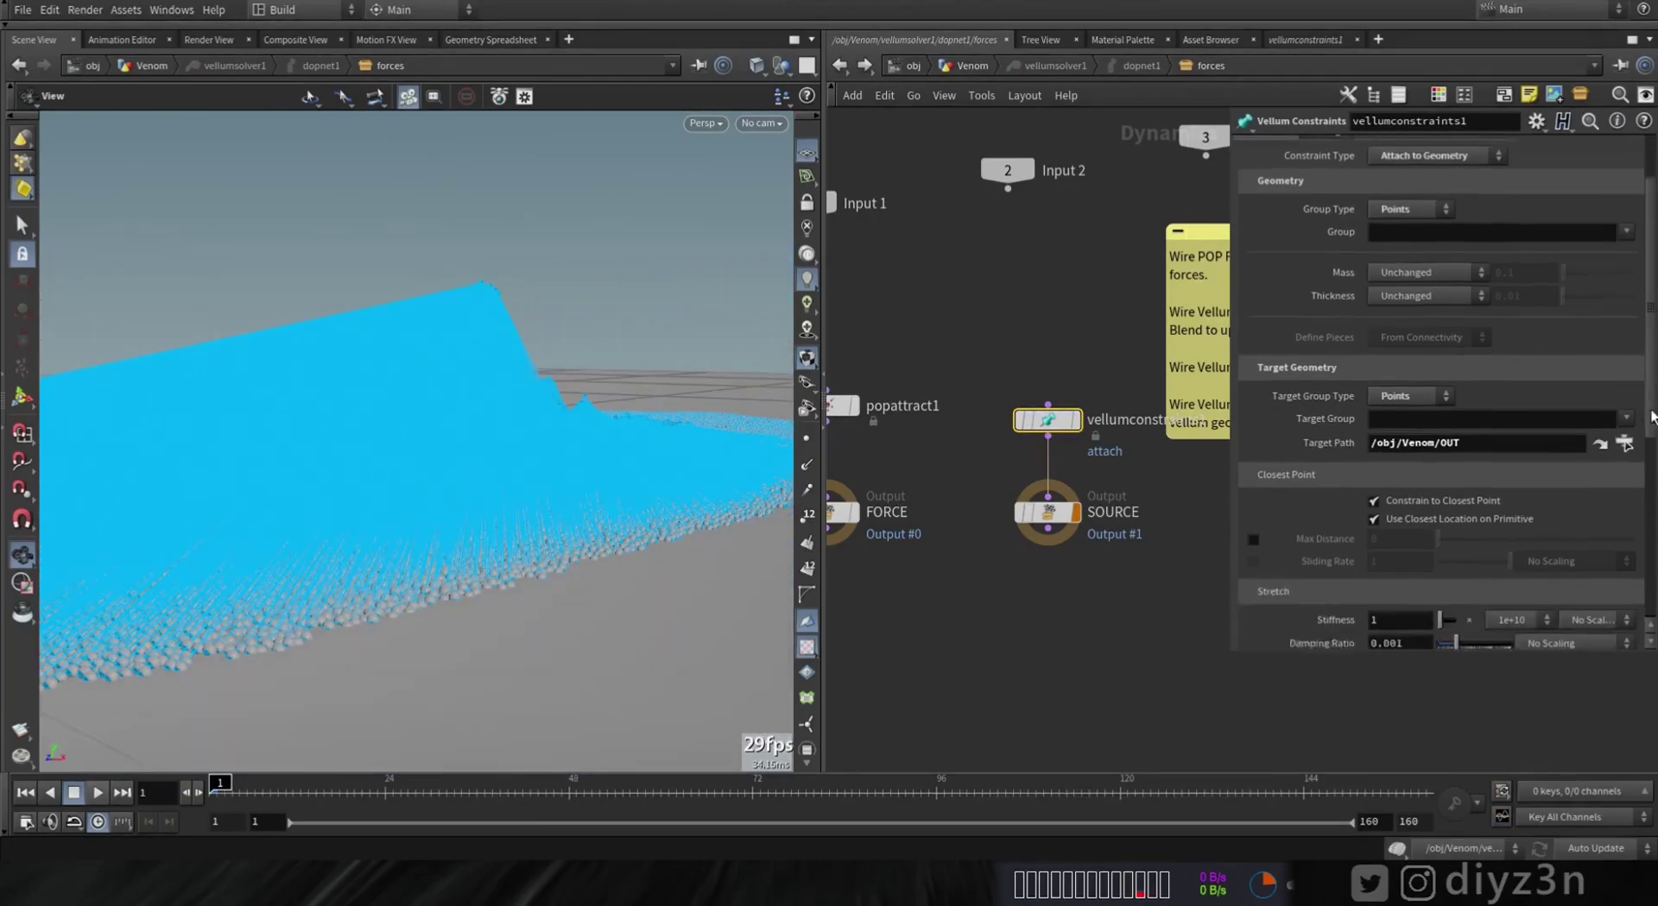
click(1288, 452)
text(.01)
key(Return)
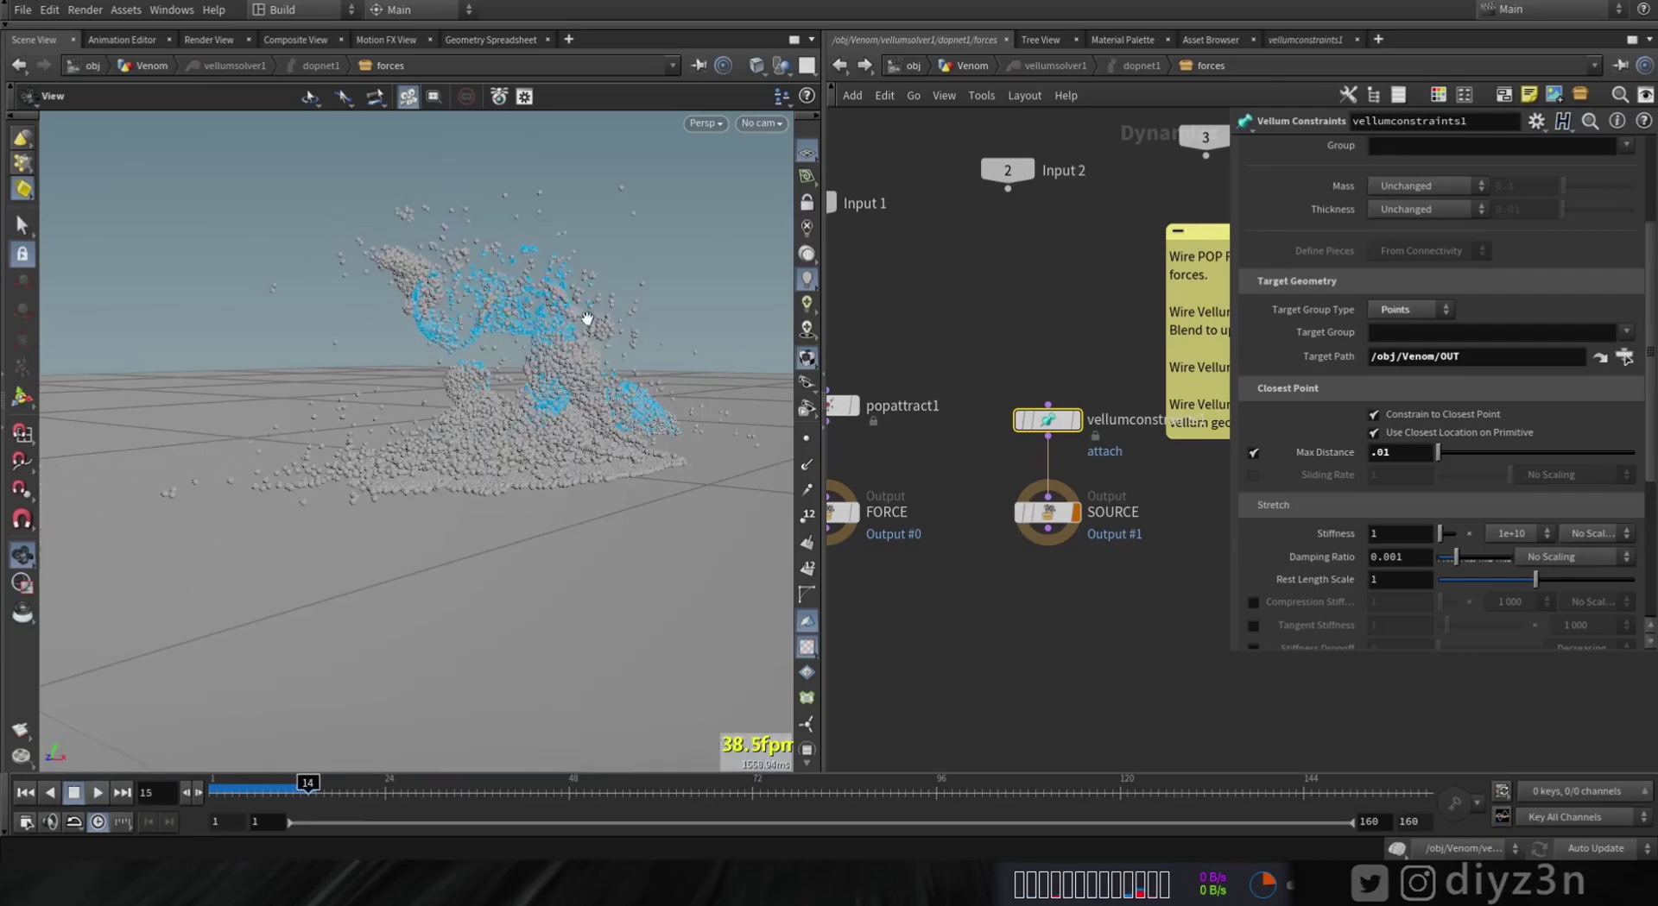
Step: Play the simulation to frame 15 and examine the attachment constraints around the character up close
key(Up)
right_drag(538, 319, 958, 312)
drag(352, 321, 278, 304)
drag(462, 327, 389, 344)
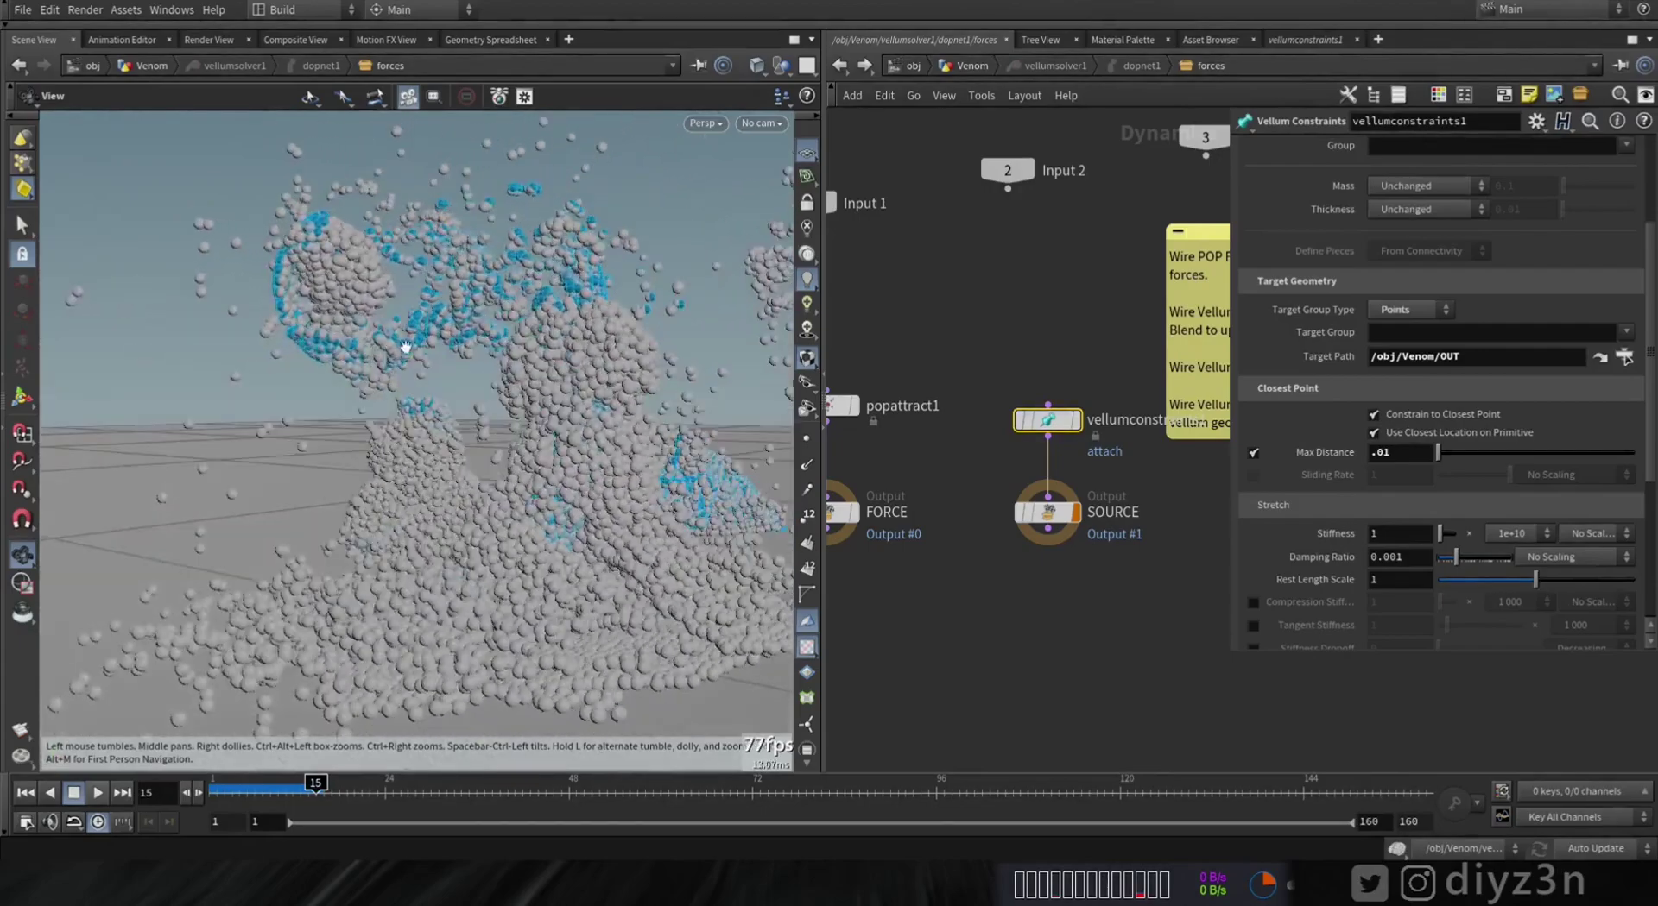
right_drag(388, 344, 216, 341)
Step: Display merge1 in the Venom network and inspect how the dark particles cover the character
click(963, 68)
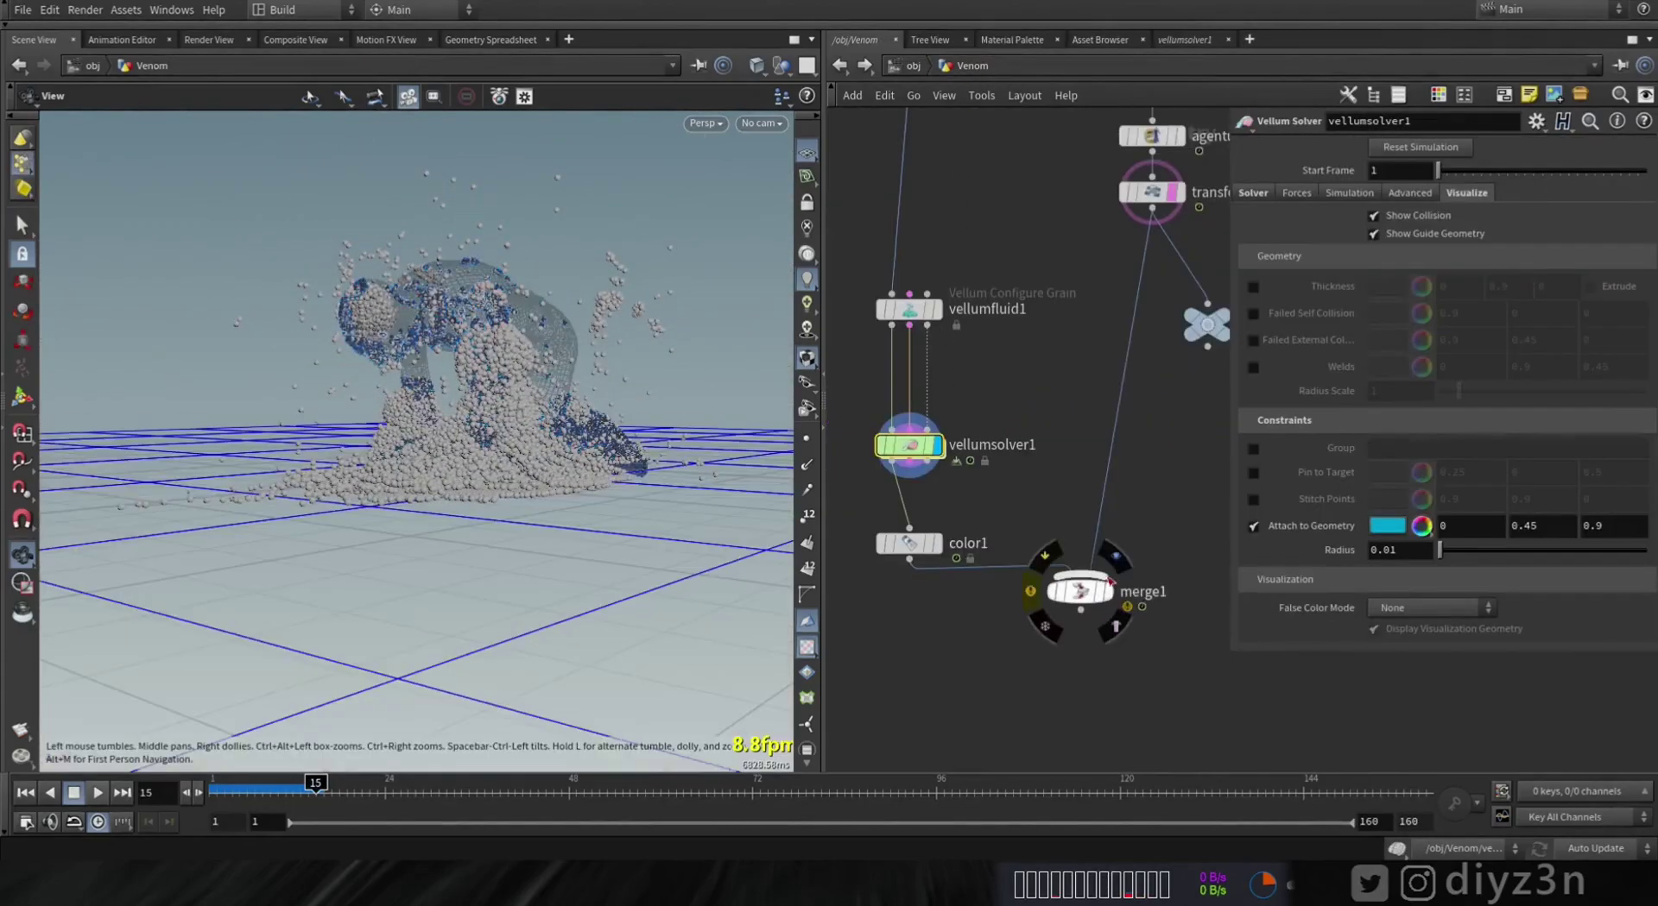
click(1105, 592)
mouse_move(695, 300)
mouse_down()
mouse_move(436, 296)
mouse_move(682, 306)
mouse_up()
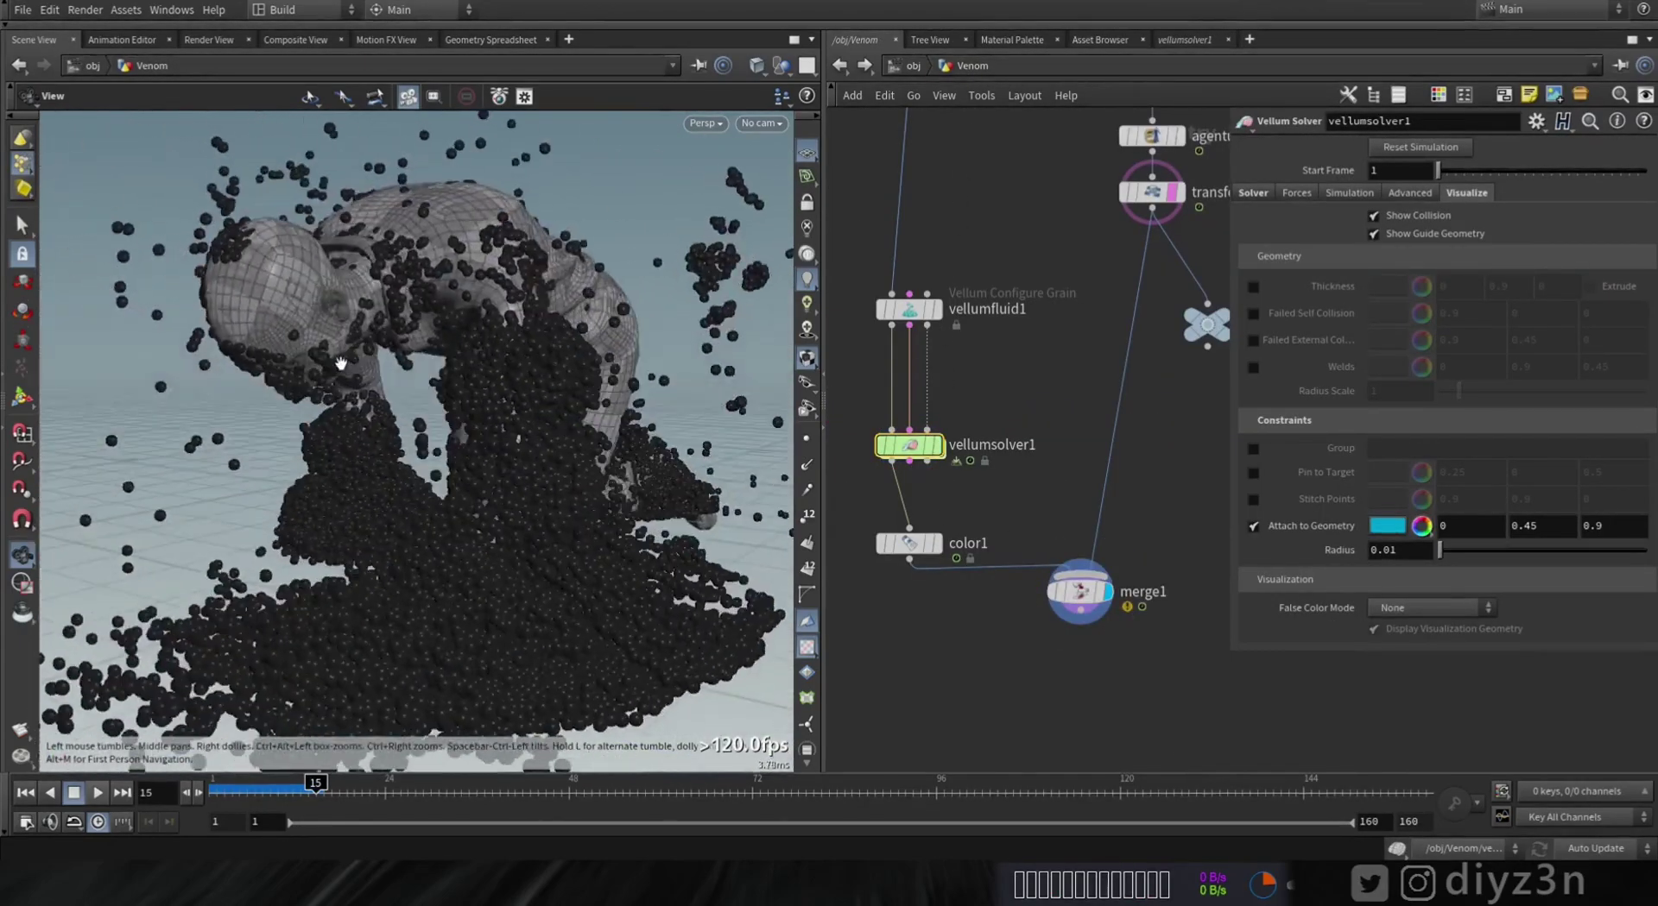
right_drag(682, 307, 210, 363)
drag(405, 419, 457, 430)
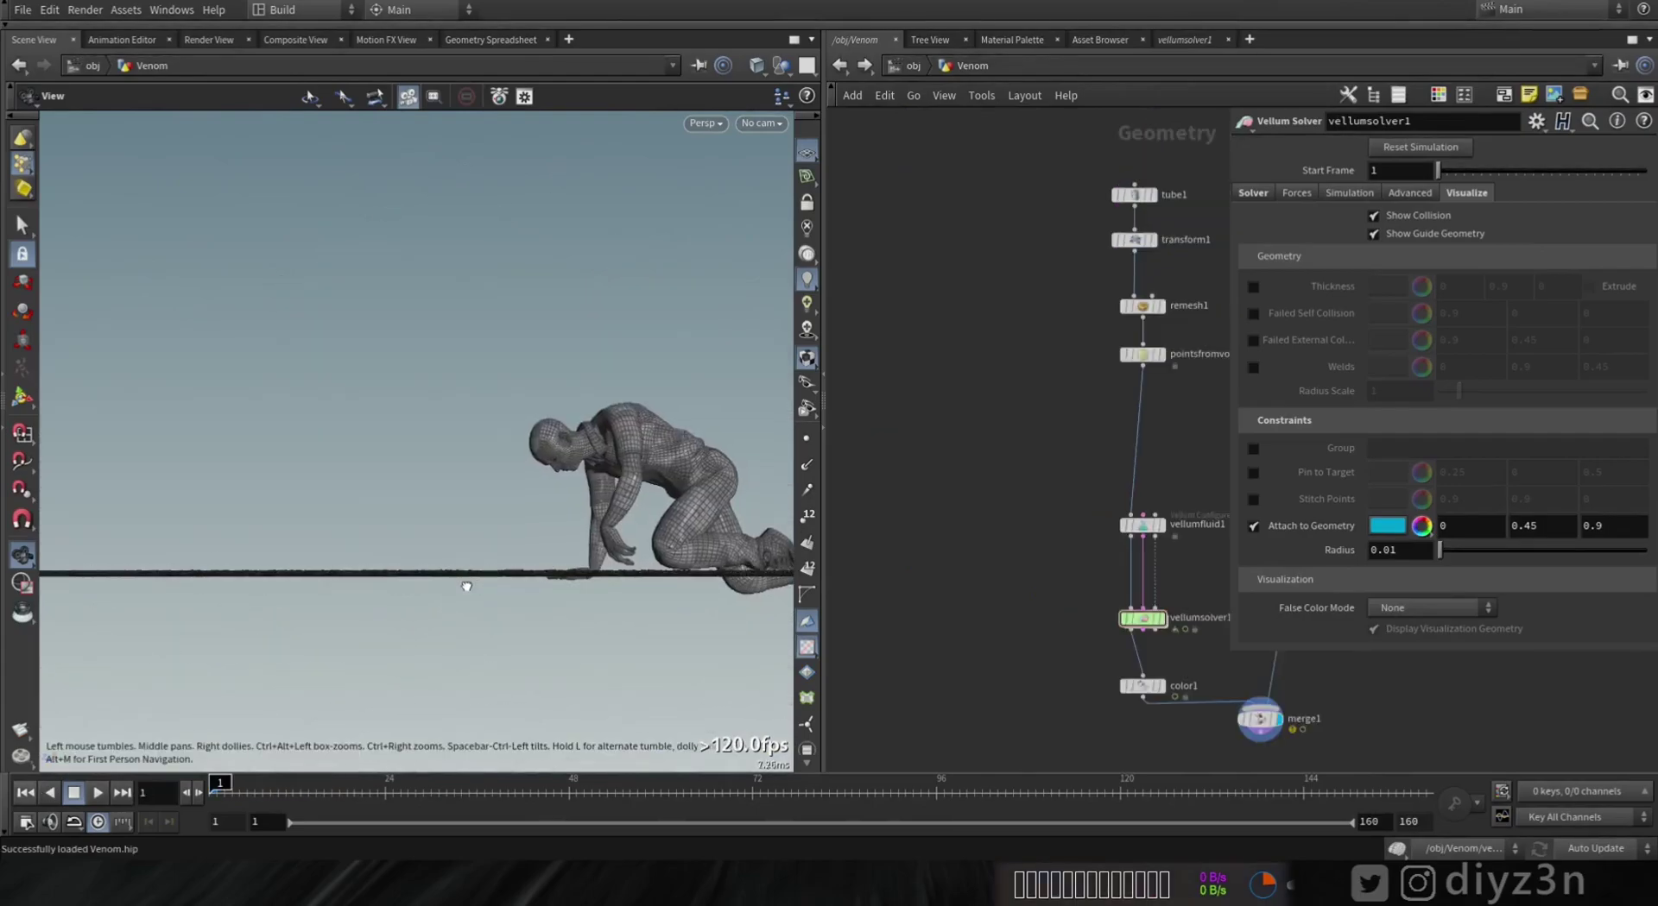
Step: Set pointsfromvolume1's Isovalue to 0.05 and check the particle disc's thickness
drag(366, 577, 484, 556)
scroll(1011, 450, up, 2)
click(1068, 300)
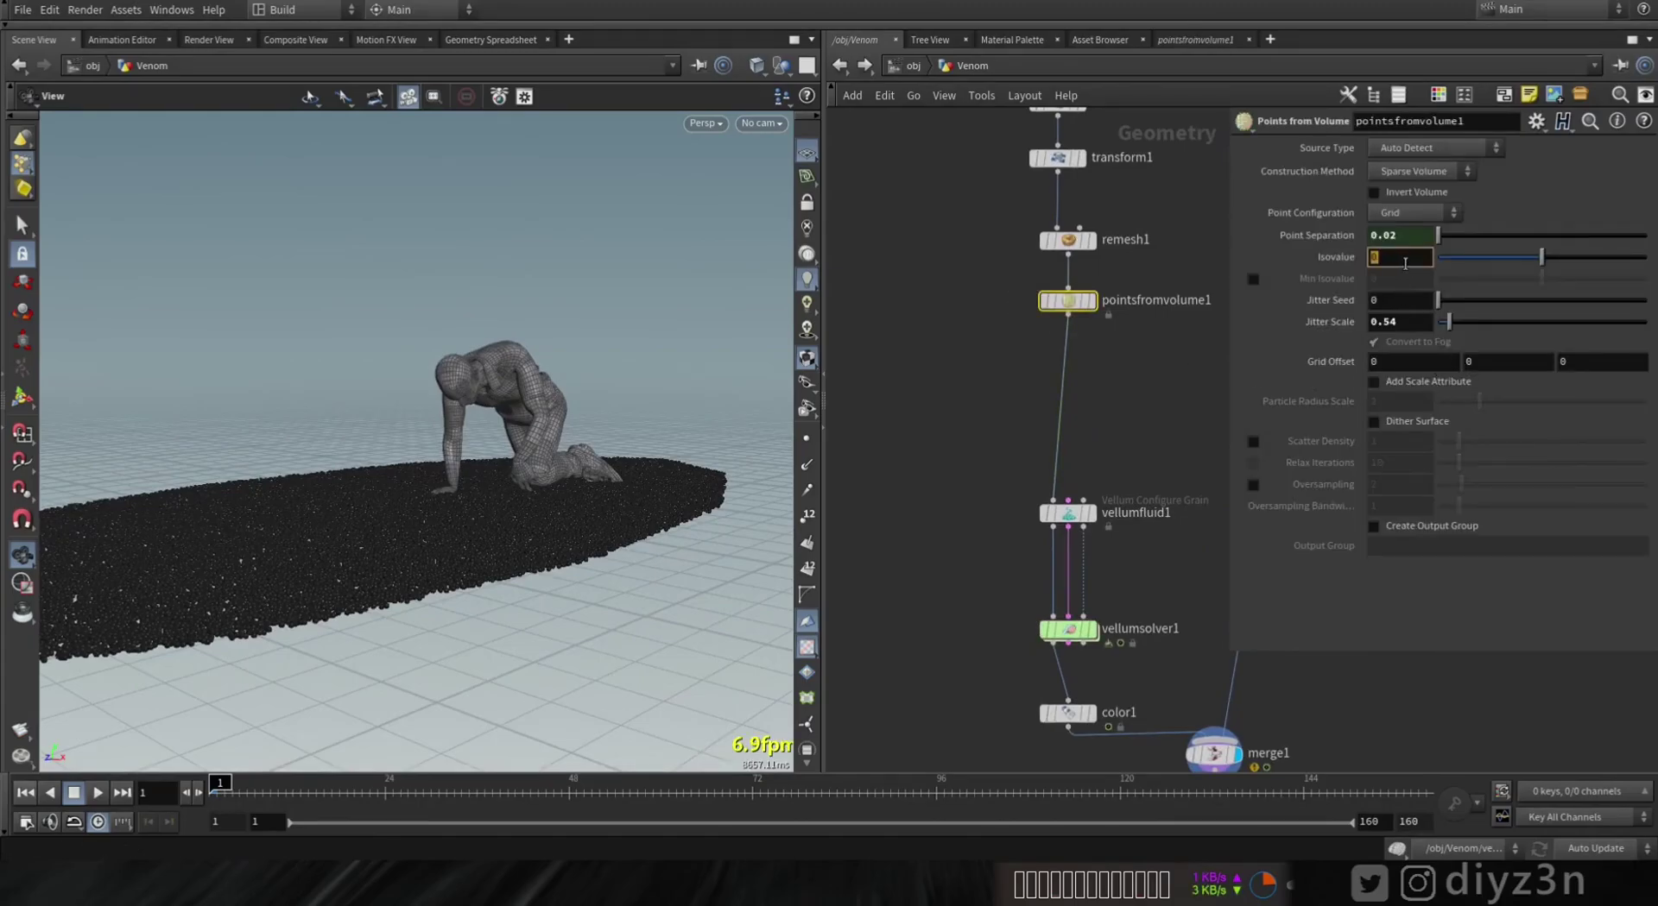
drag(435, 440, 389, 481)
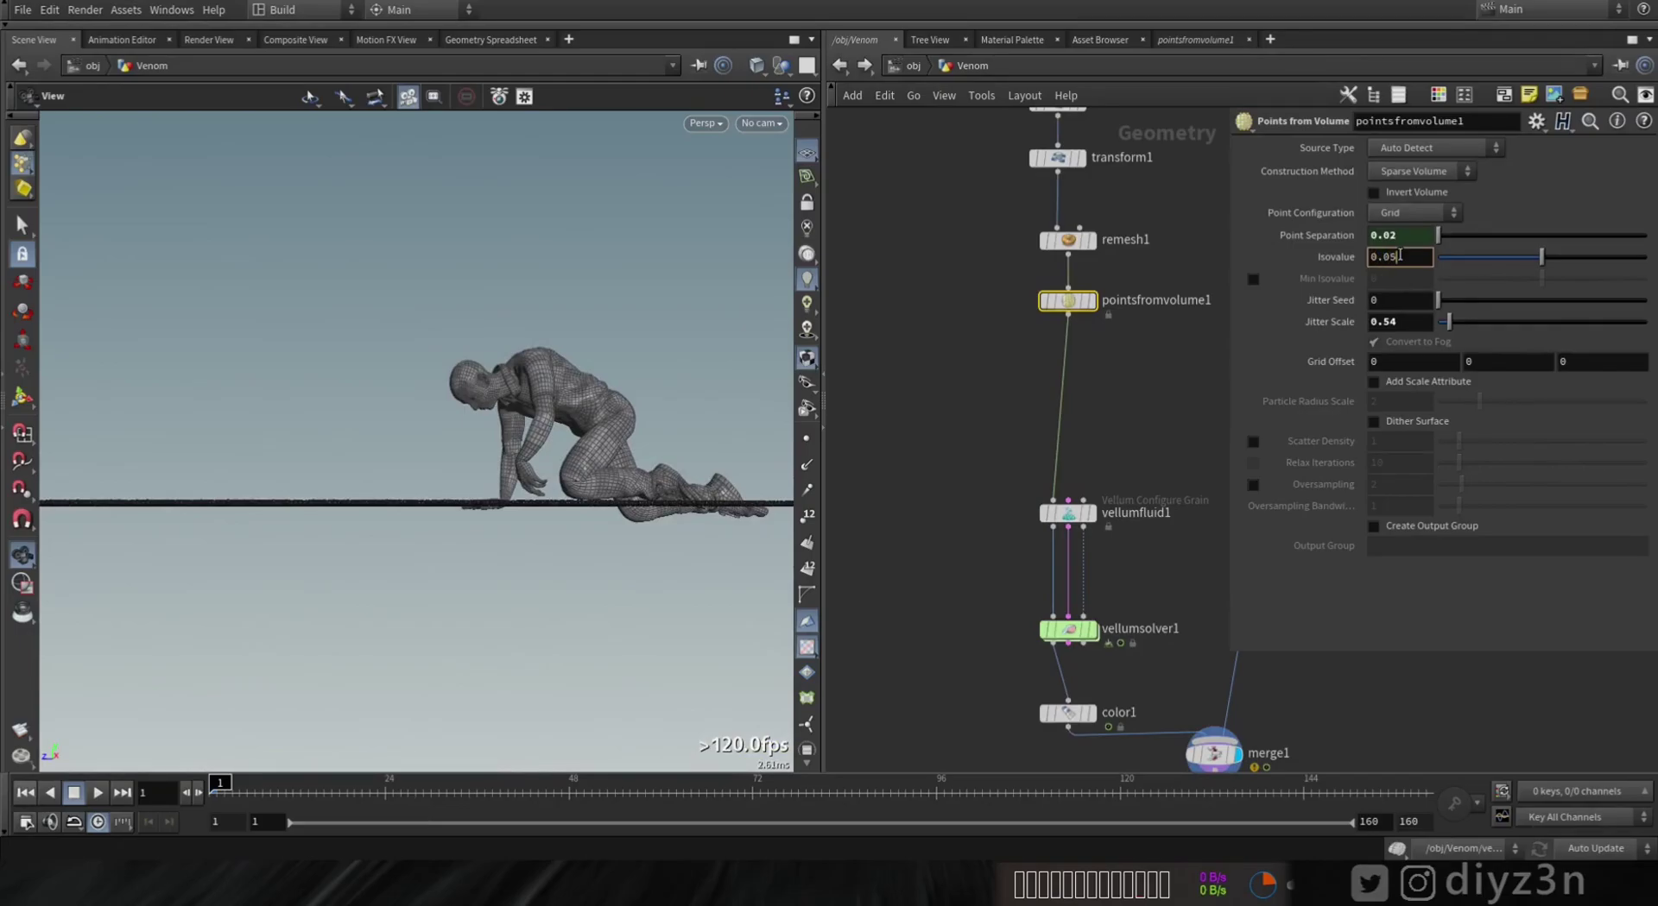
key(Return)
drag(236, 504, 587, 531)
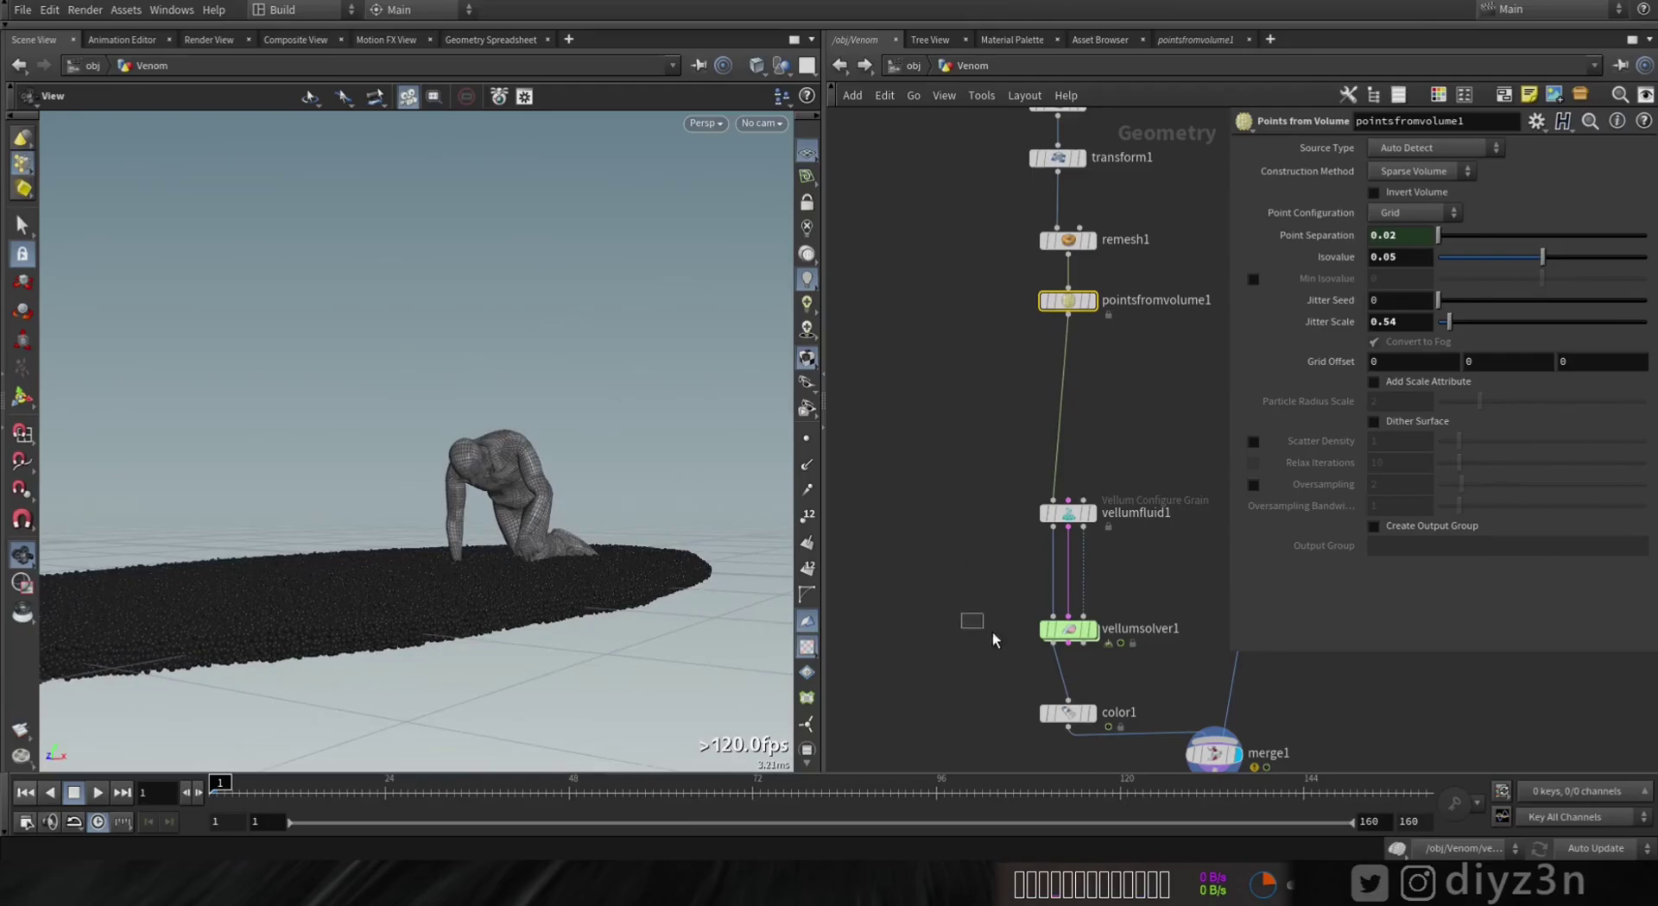
Step: Display vellumsolver1 and set its collision Ground Position Y to -0.05
drag(981, 634, 1089, 661)
click(1266, 190)
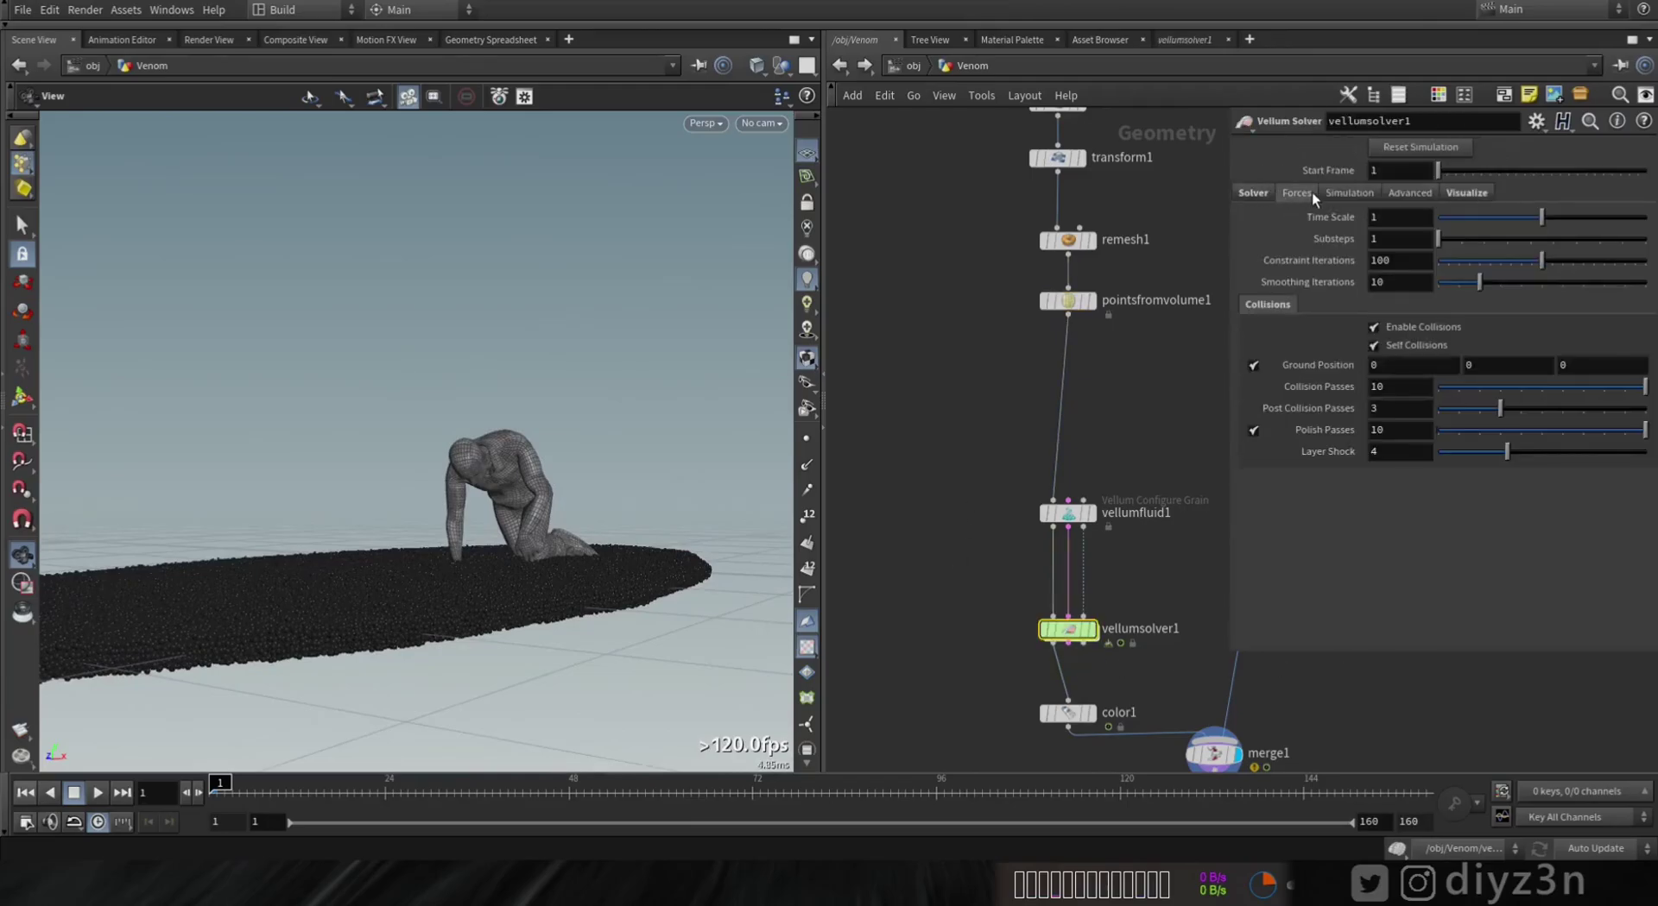
click(1297, 192)
click(1099, 602)
drag(529, 599, 445, 611)
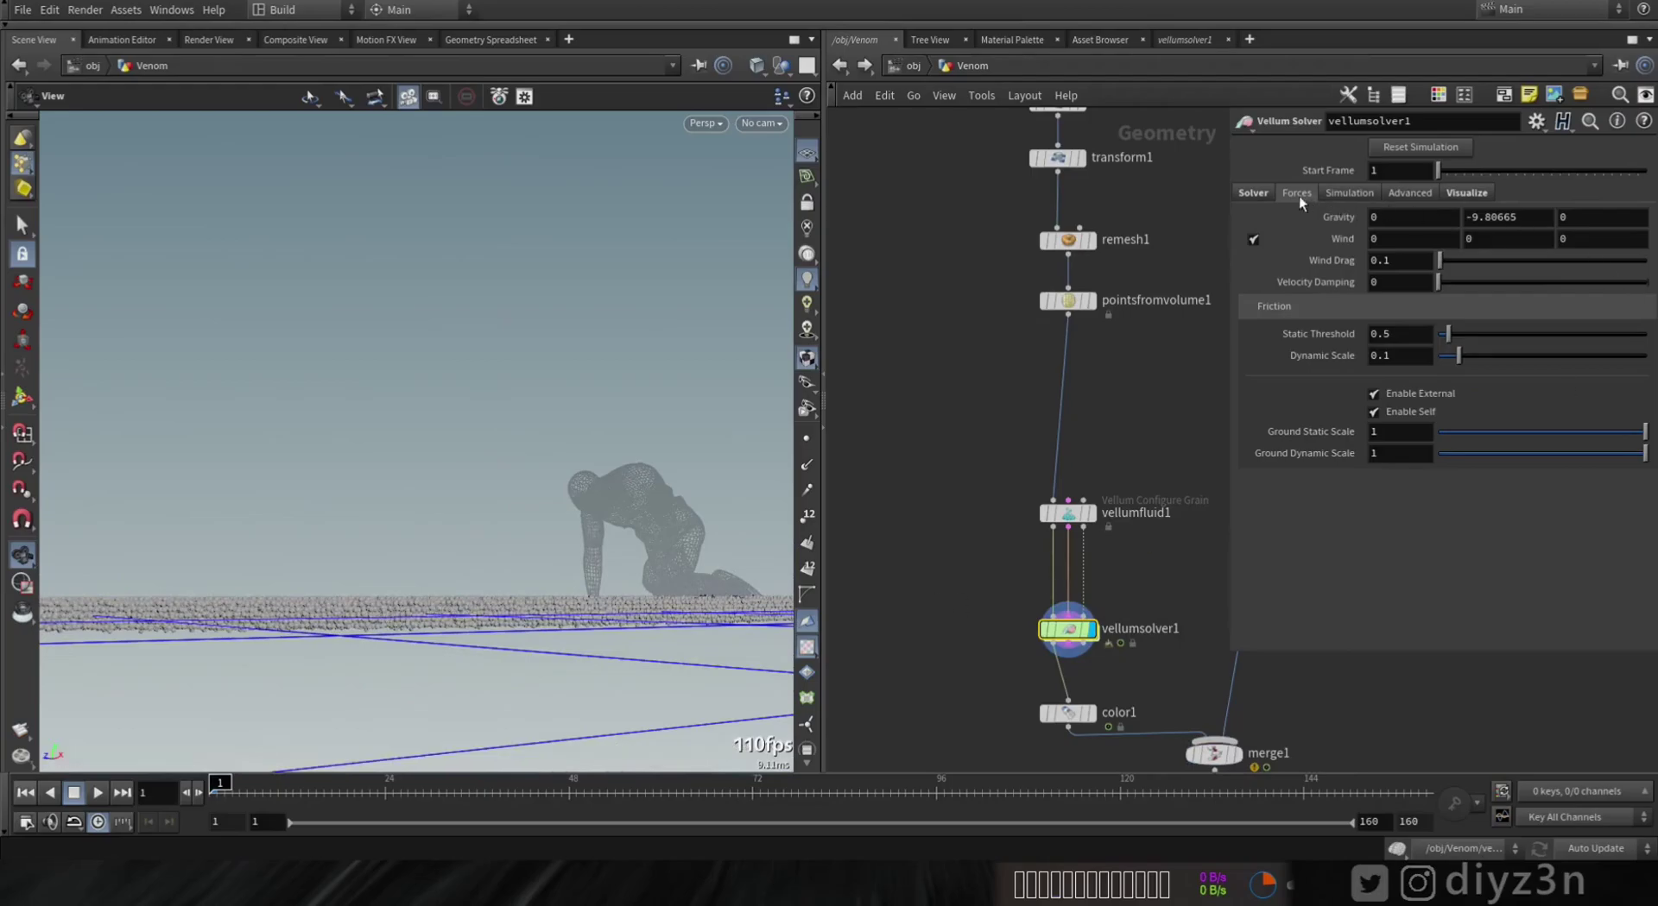
click(1257, 193)
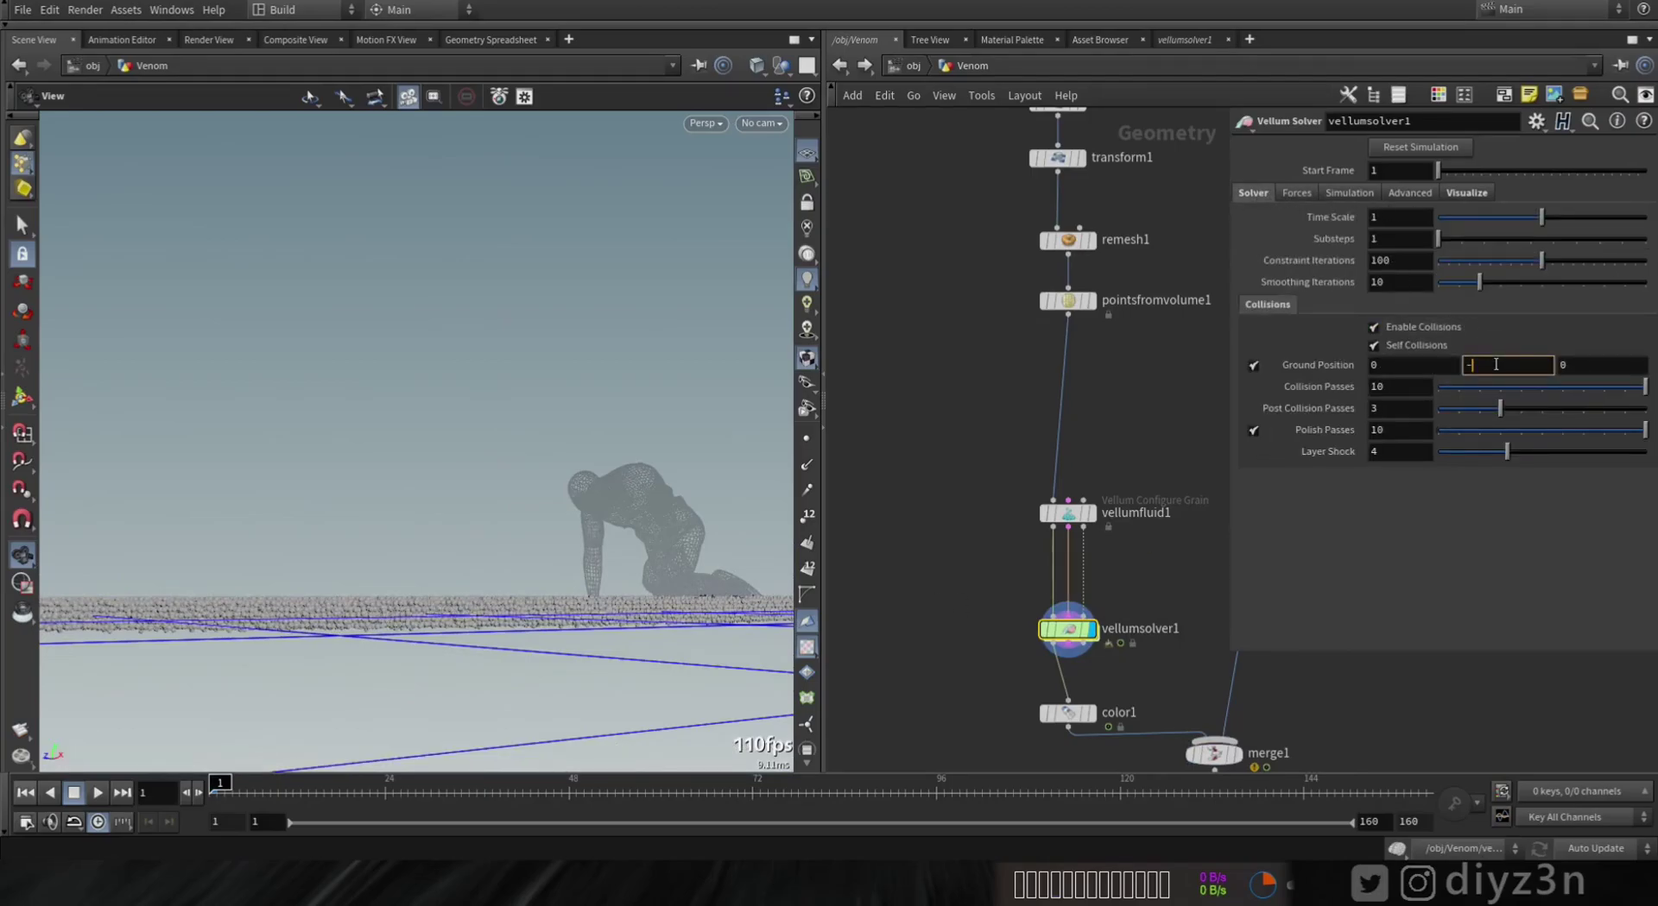
key(Return)
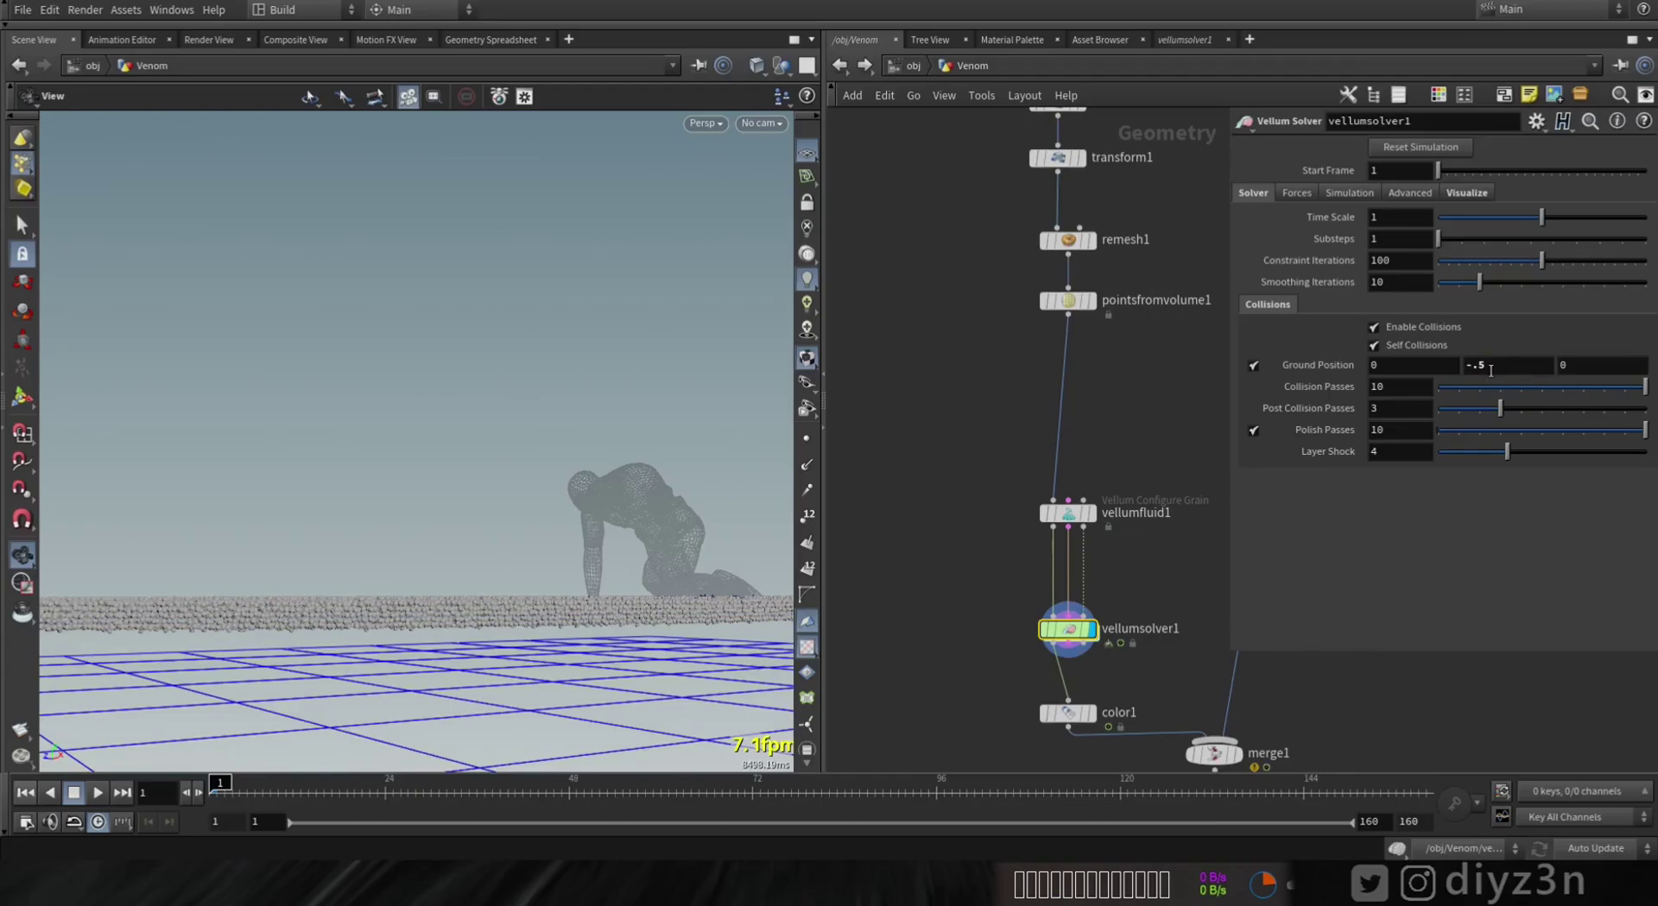
key(Return)
drag(396, 618, 463, 640)
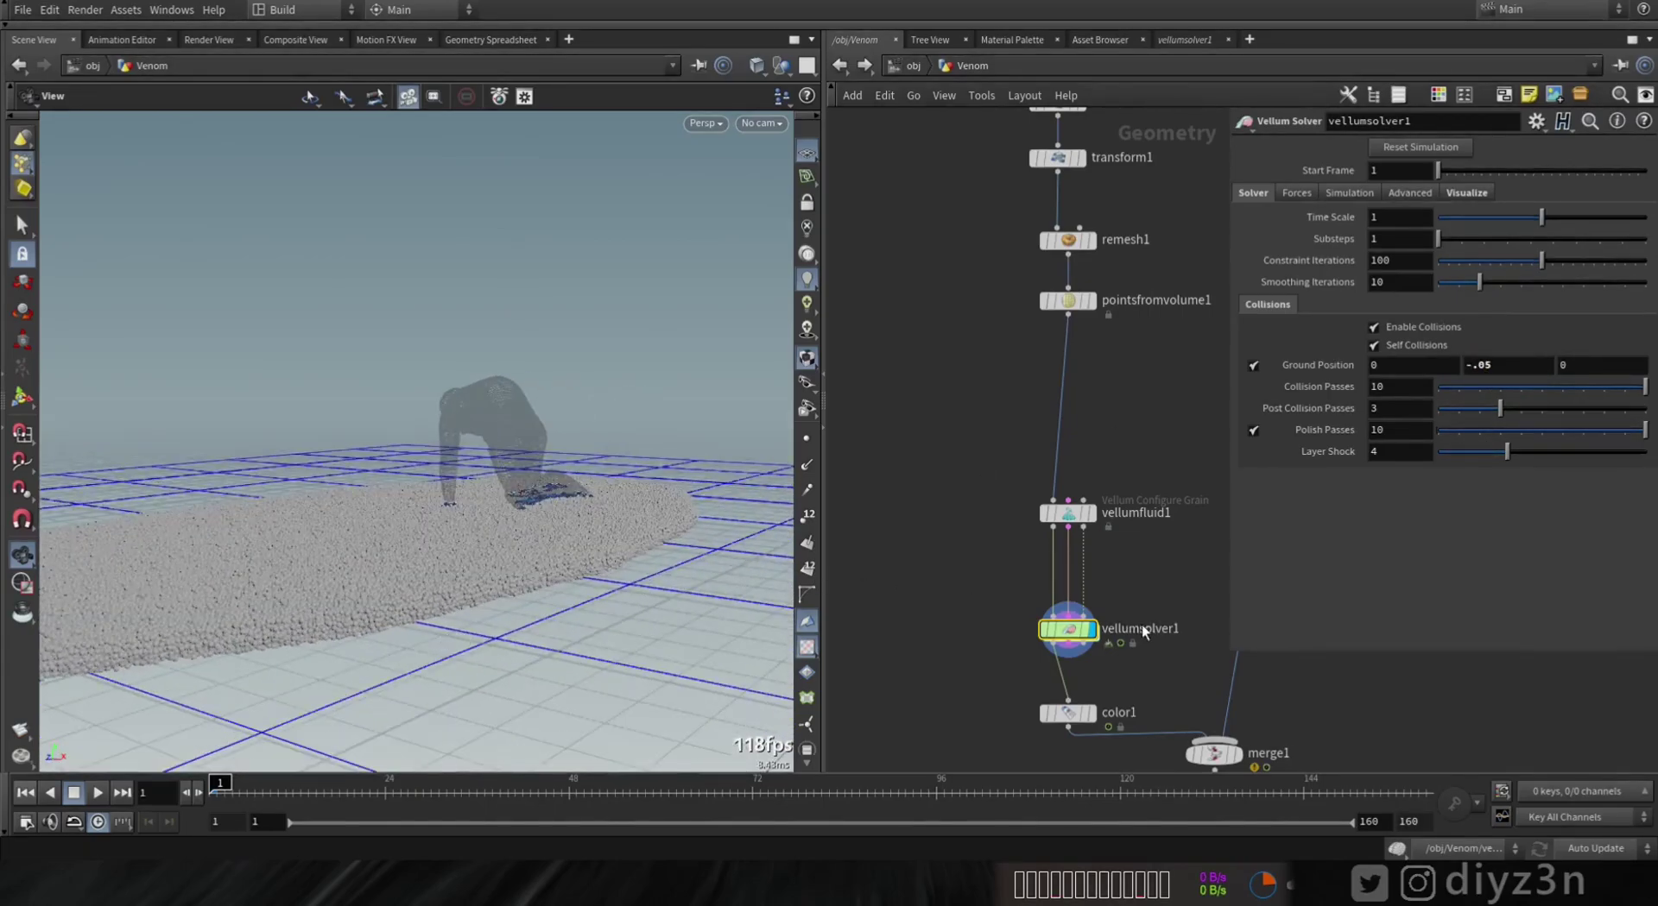
Step: In vellumsolver1's forces network, add a POP Group node wired into popattract1's input
middle_drag(1210, 752, 1121, 663)
mouse_move(336, 540)
mouse_down()
mouse_move(425, 507)
mouse_move(344, 547)
mouse_up()
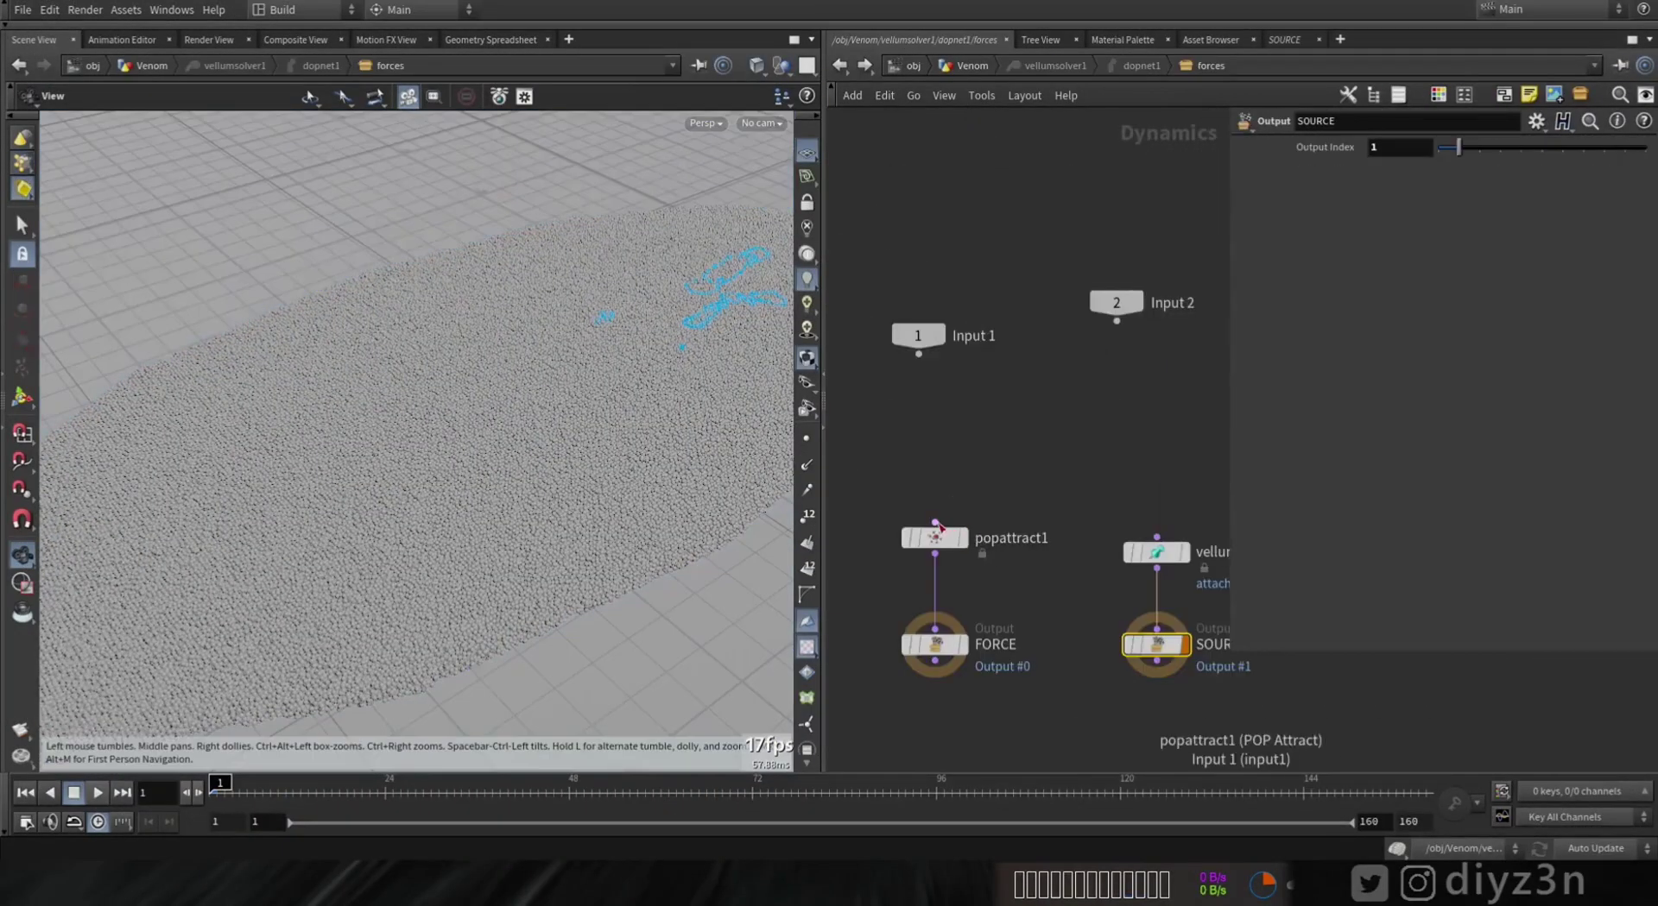
click(935, 523)
key(Tab)
text(gro)
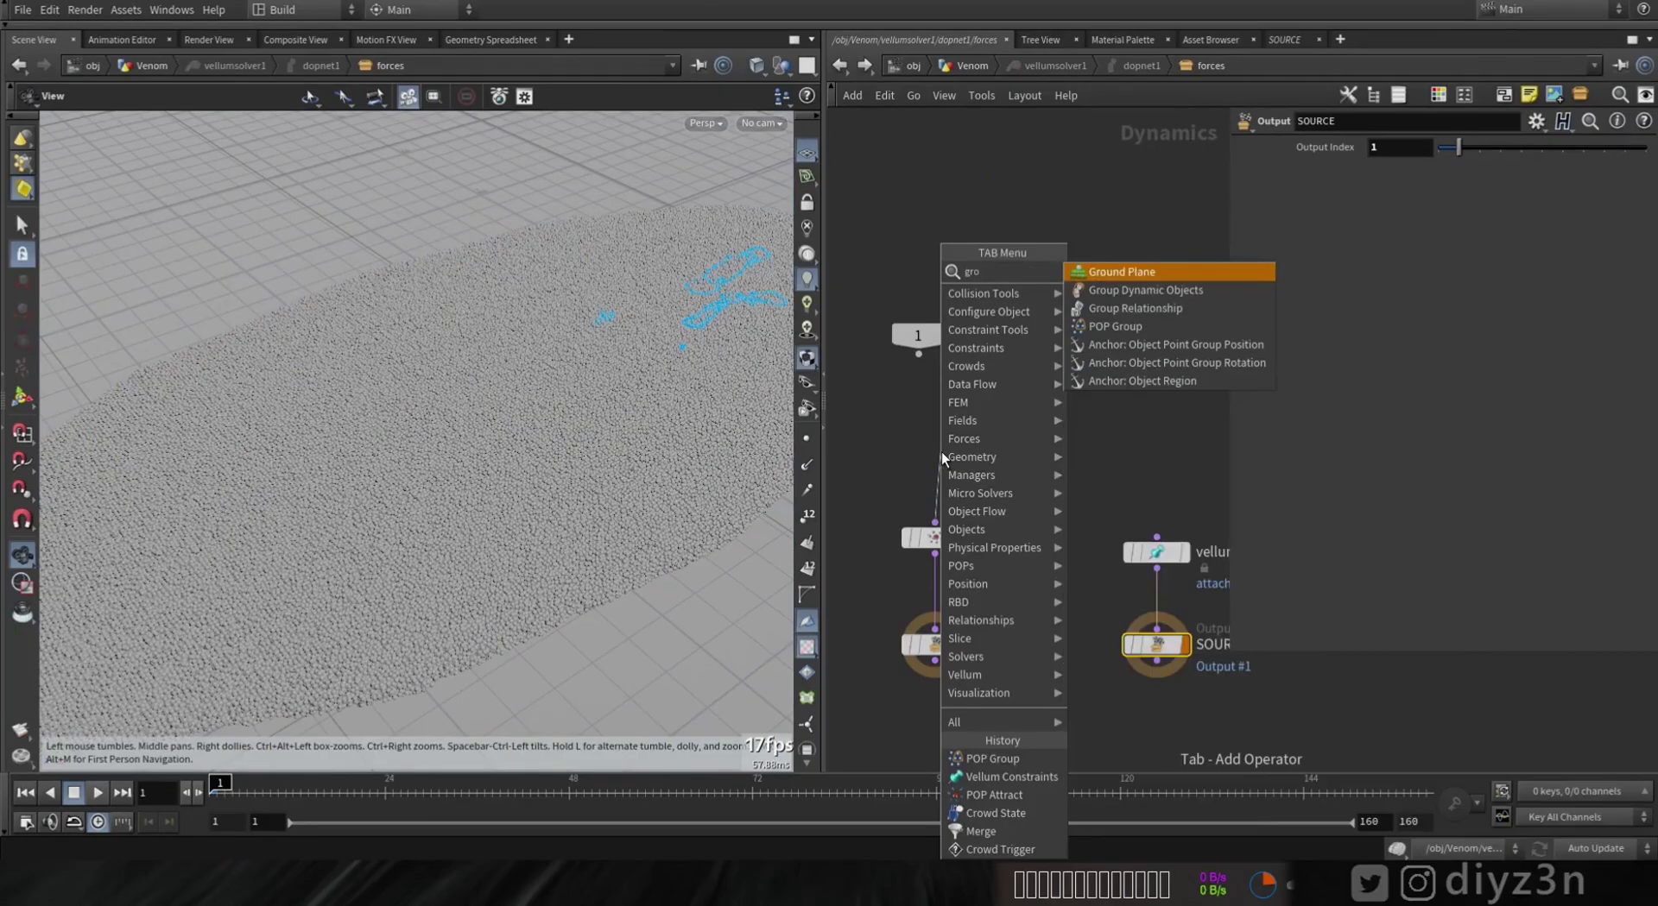
click(1111, 326)
click(932, 460)
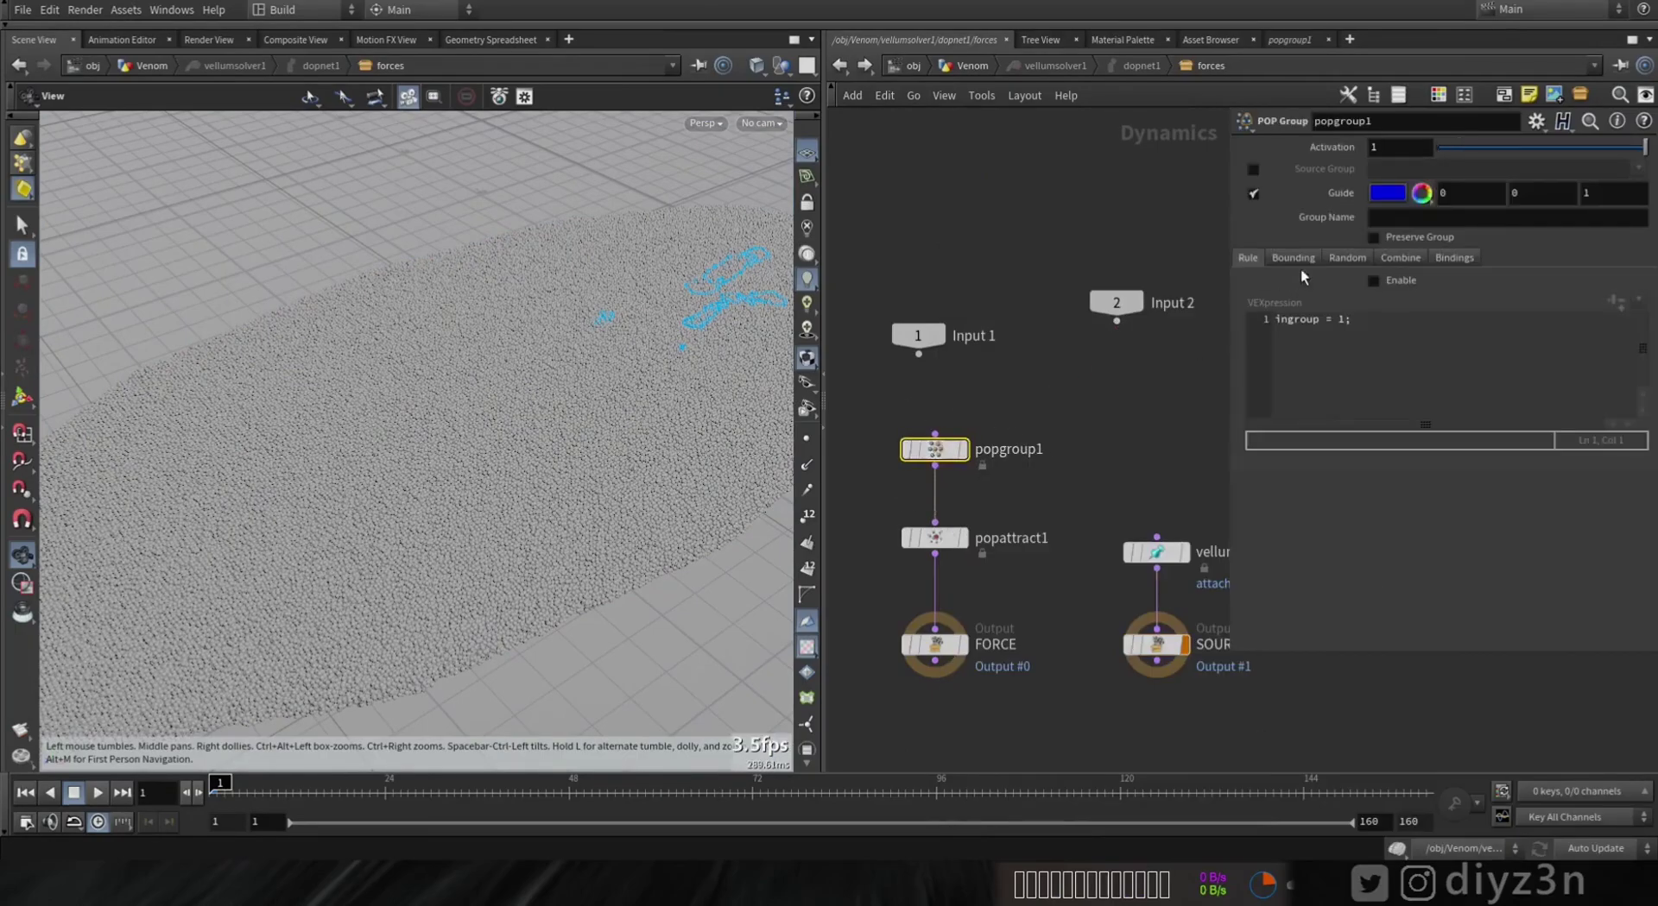
Step: Name popgroup1's group GP and enable popattract1's Group option with the value GP
click(939, 539)
click(1251, 169)
click(1382, 168)
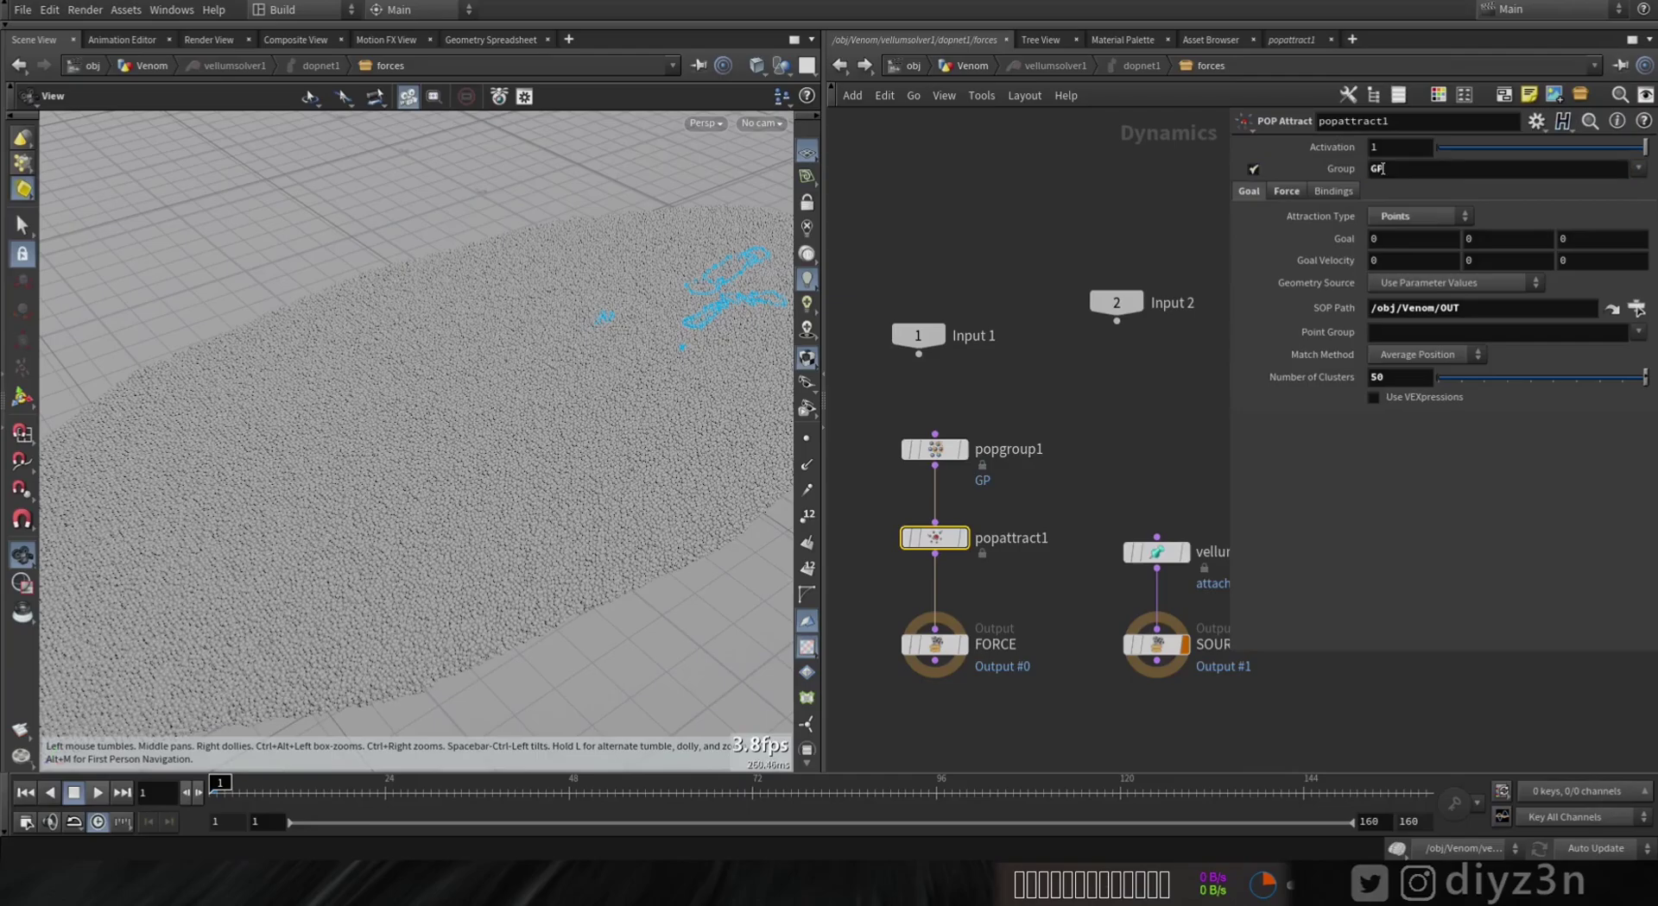
Step: Enable bounding on popgroup1 and open its Bounding Type choices
drag(925, 443, 927, 446)
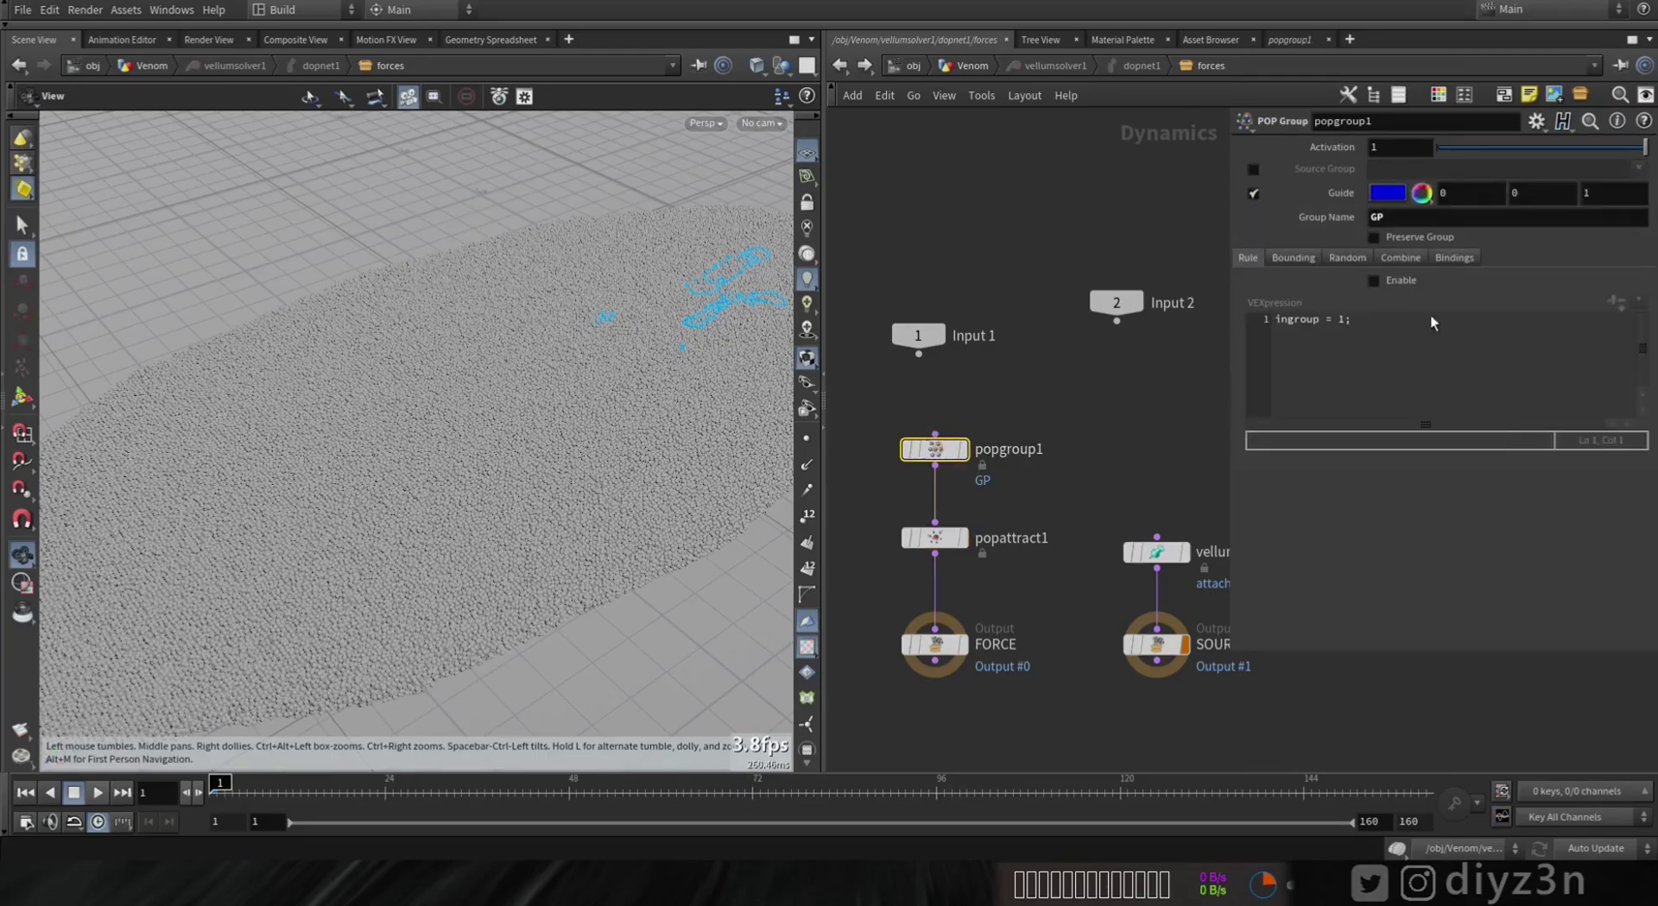
click(1307, 259)
click(1392, 282)
click(1395, 300)
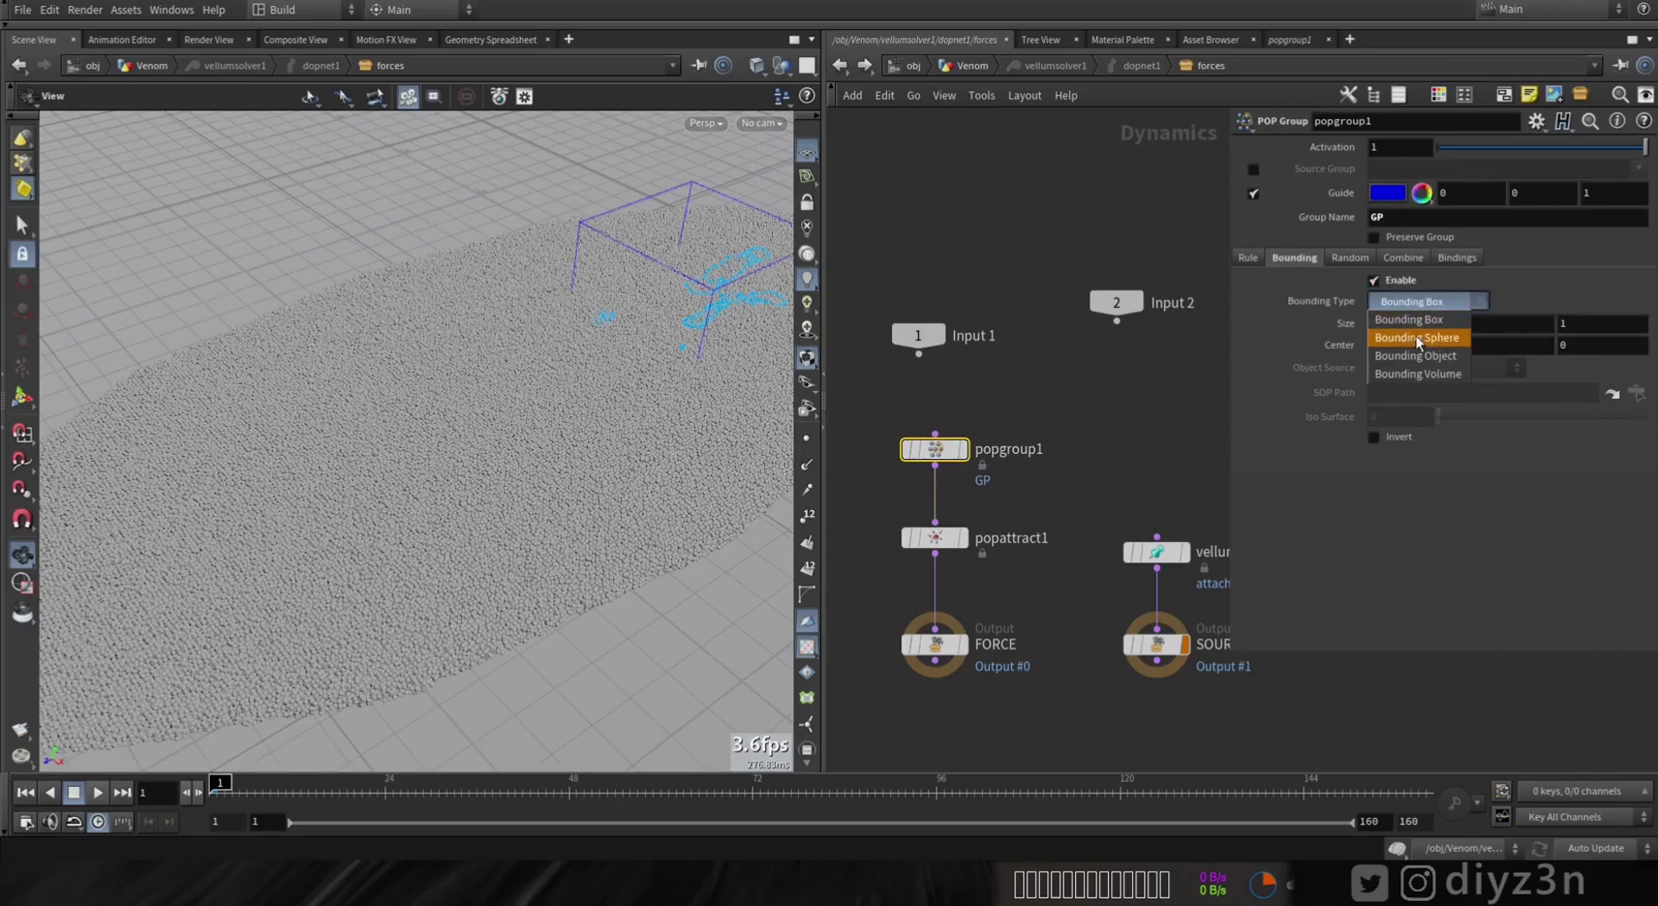
Step: In the Venom network, add a Scatter node branching off remesh1 and display it with point markers shown
click(972, 65)
drag(1138, 445, 1138, 558)
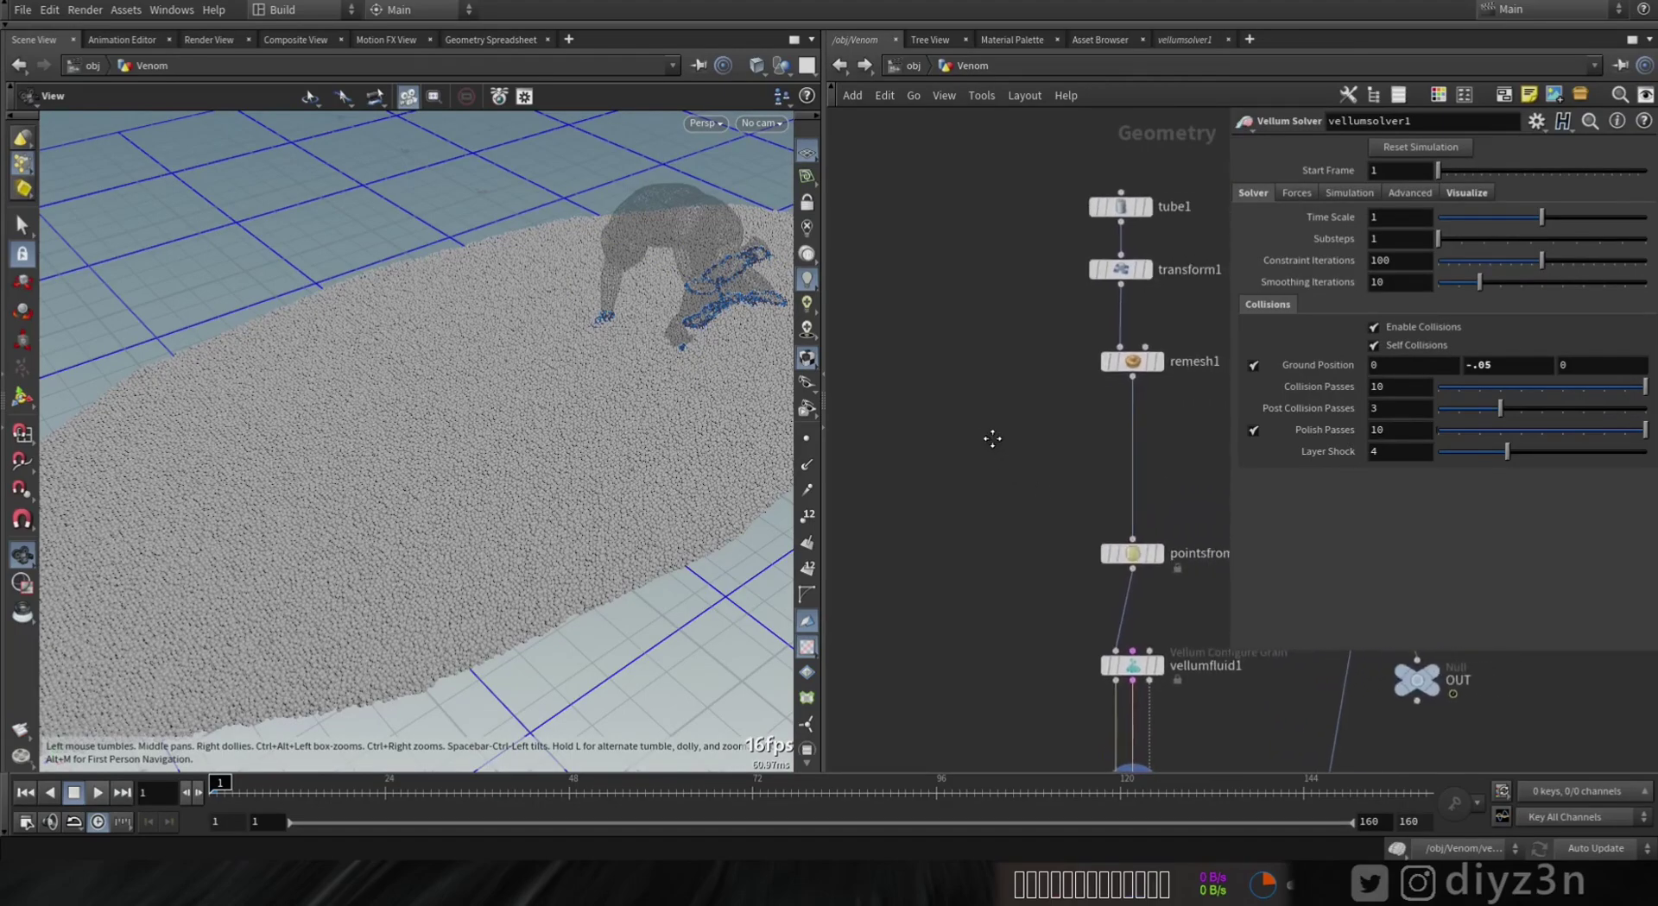
key(Tab)
text(sc)
click(1158, 54)
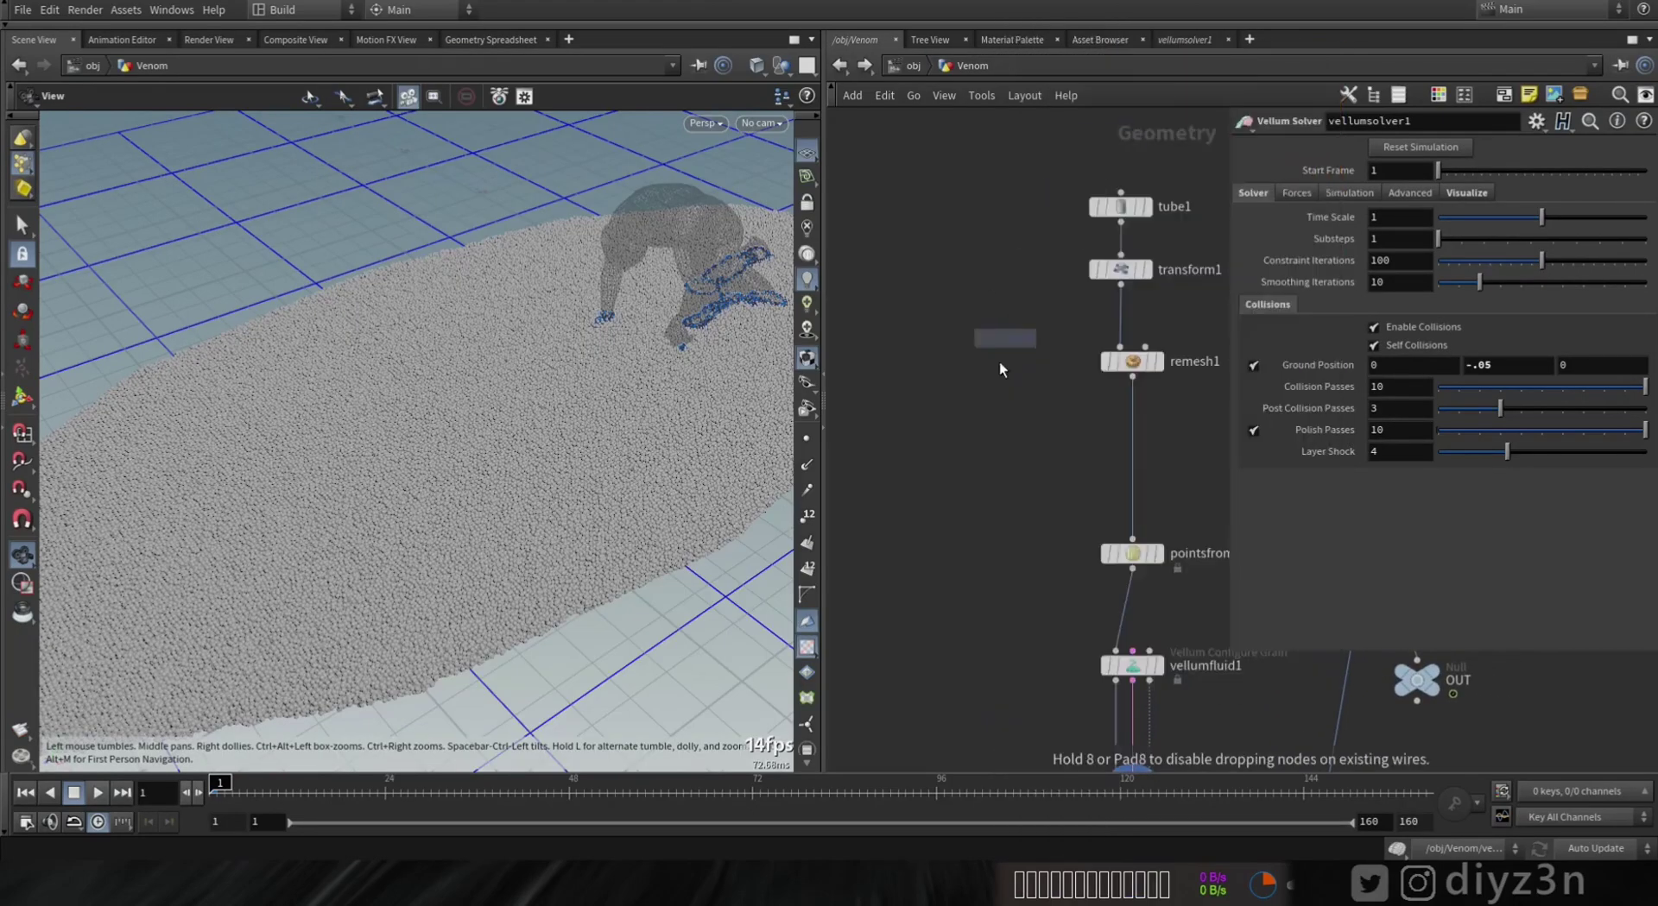
click(988, 438)
click(987, 422)
click(1132, 377)
click(1012, 438)
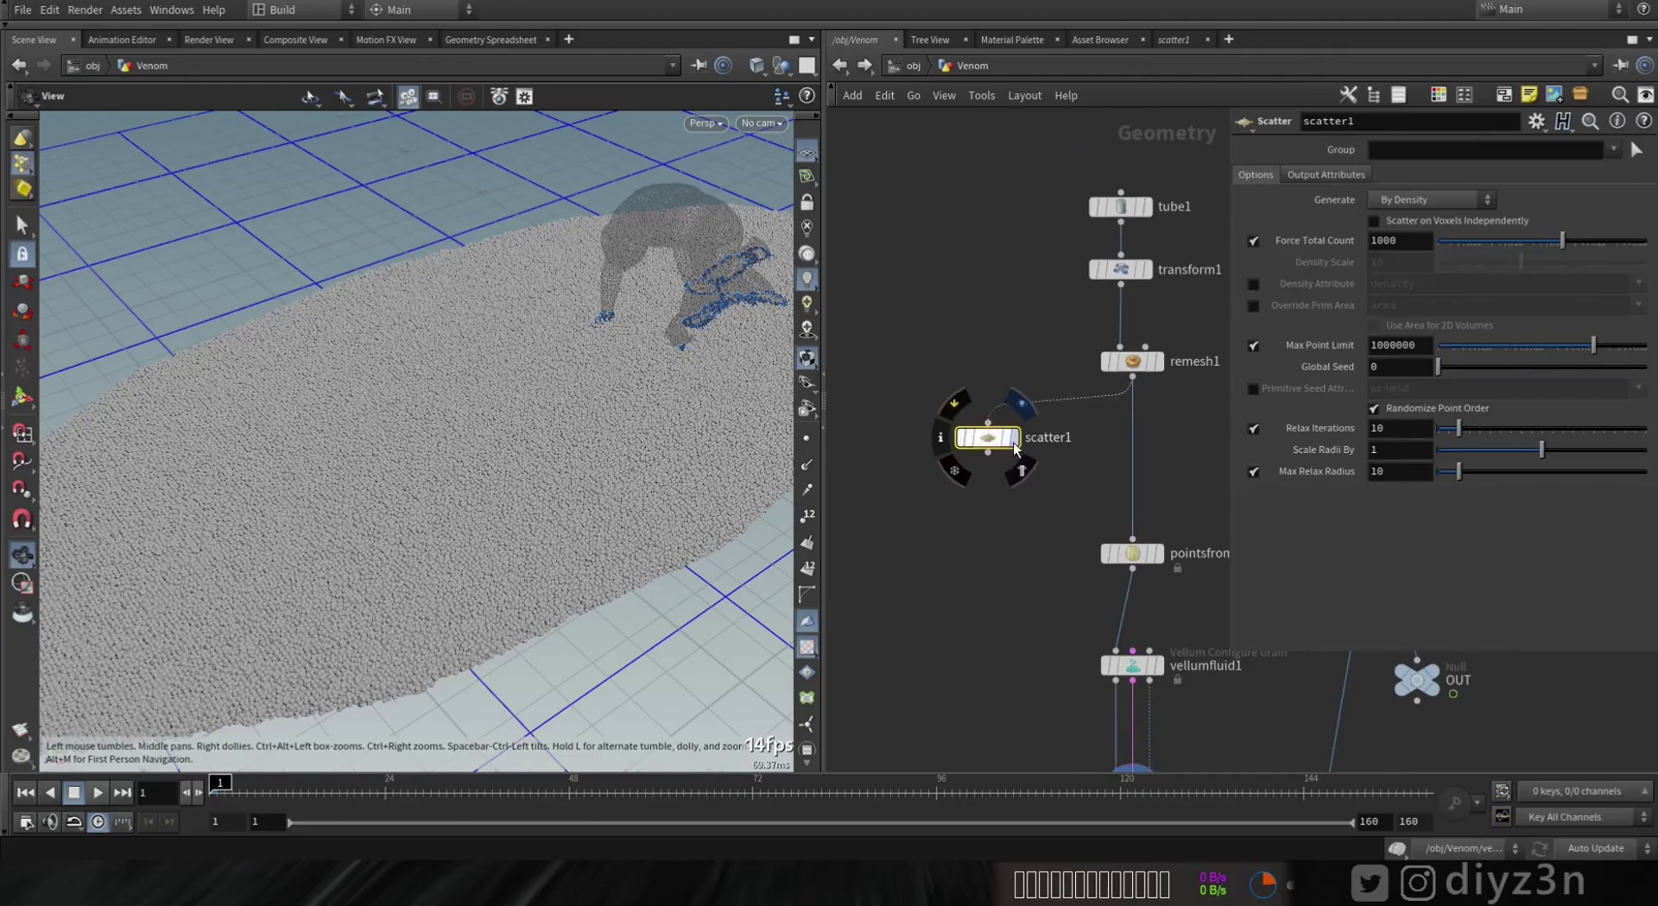
click(806, 439)
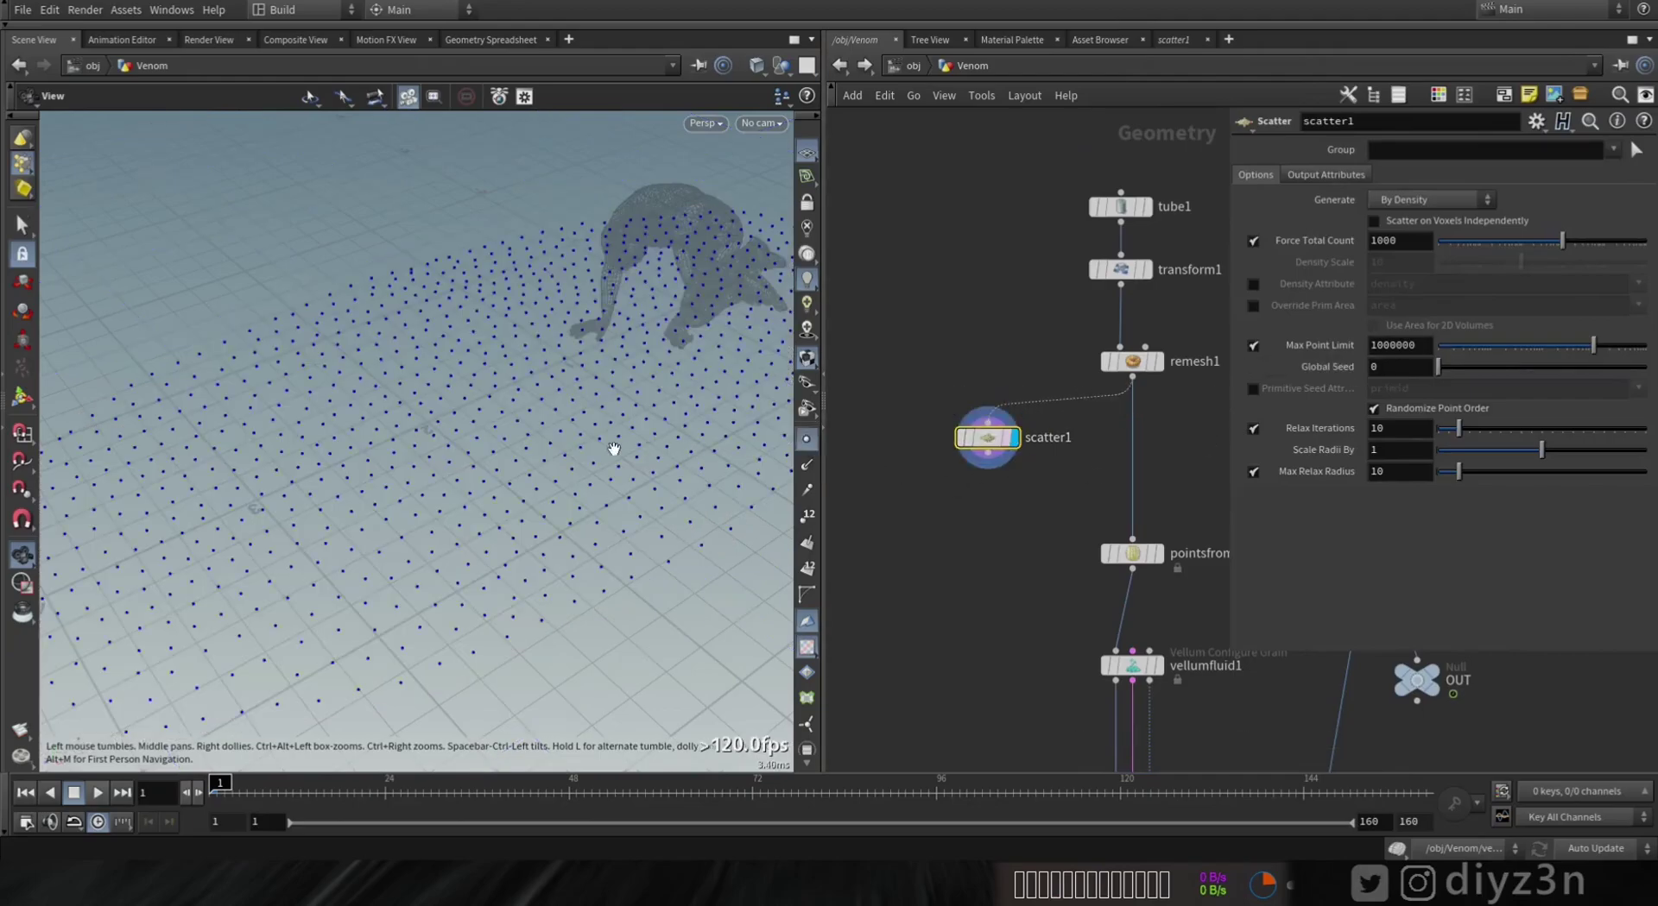
Step: Set scatter1's Force Total Count to 1 and wire it into the target points input of a new Copy to Points node
drag(1561, 241, 1438, 241)
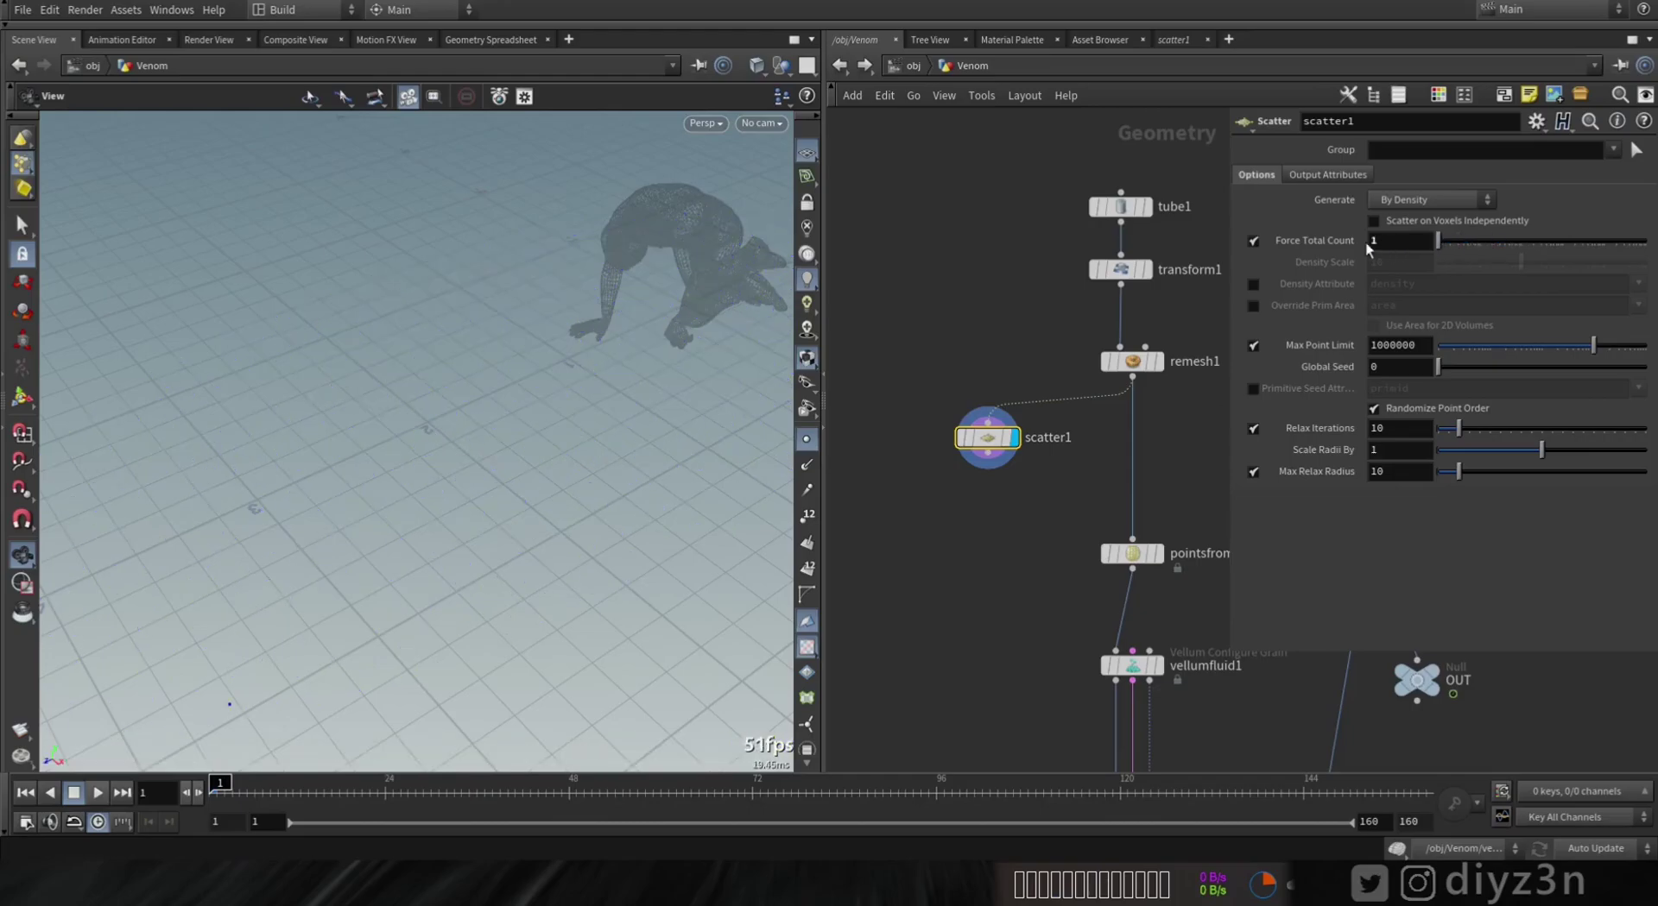
middle_drag(1035, 533, 1044, 533)
key(Tab)
text(cop)
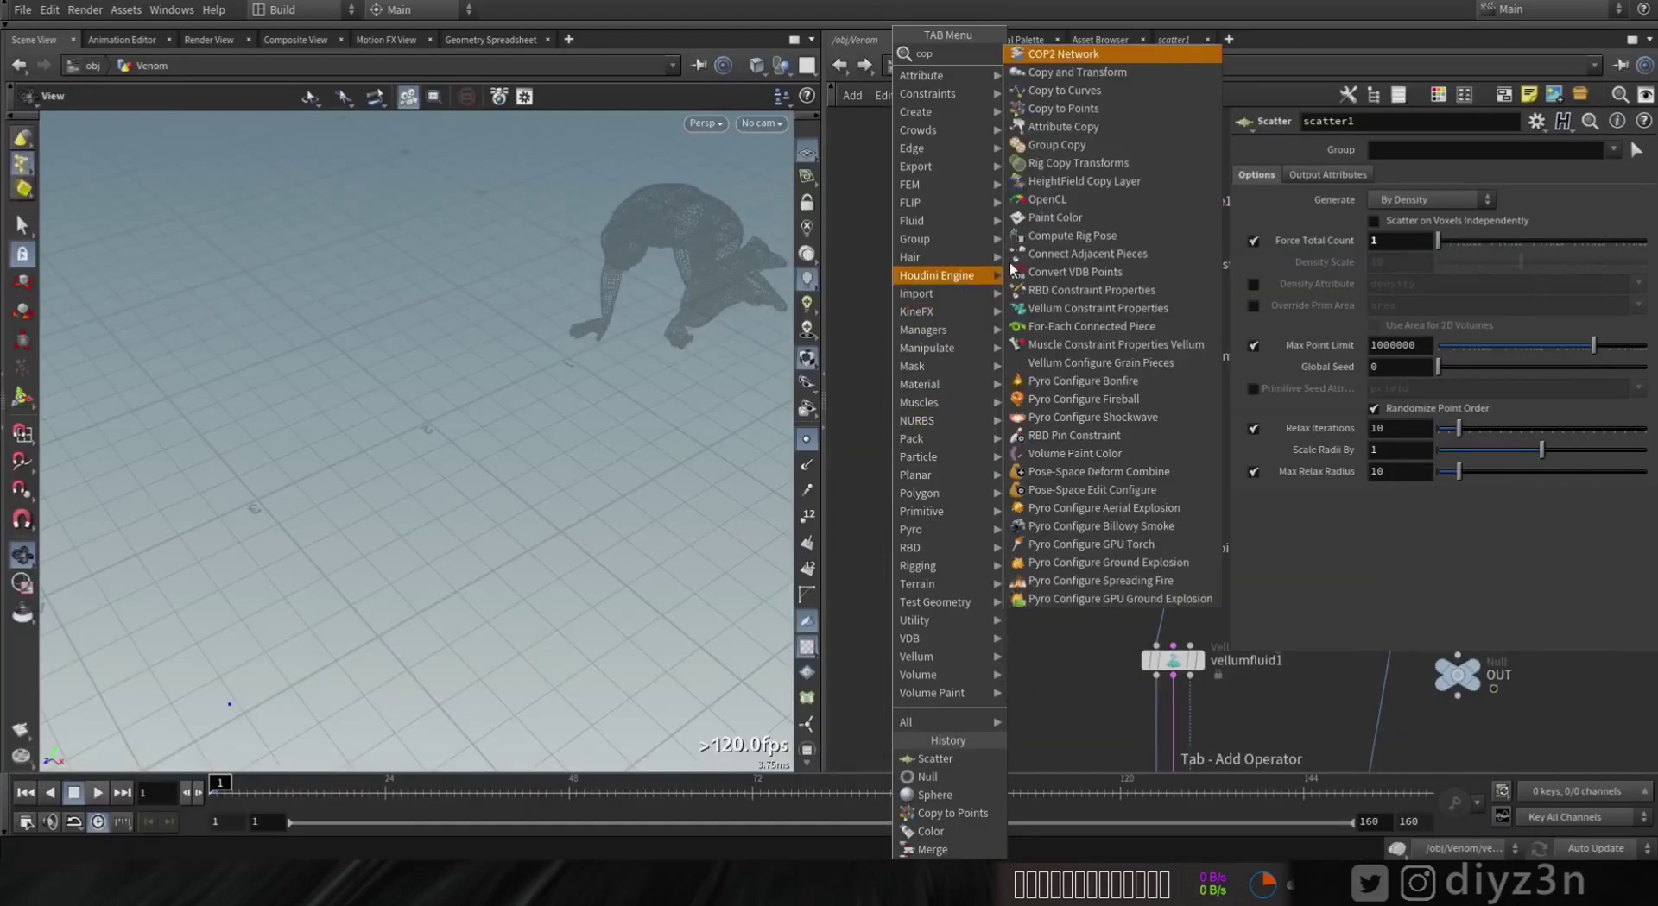
click(1076, 110)
click(972, 532)
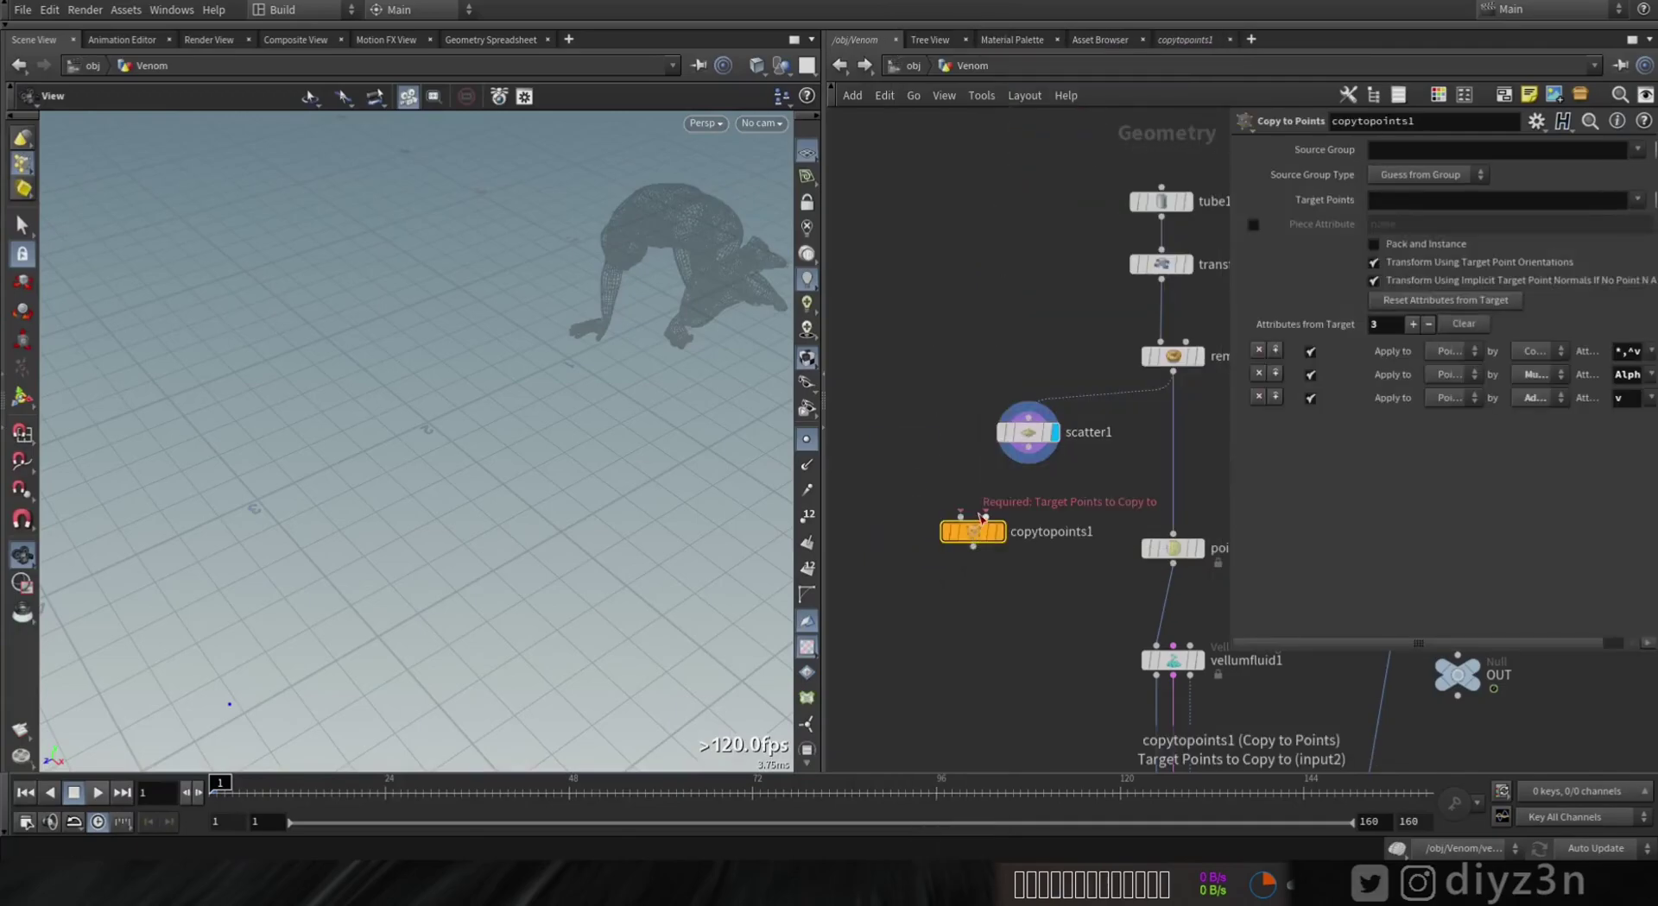
drag(1024, 466, 985, 516)
Step: Feed copytopoints1's first input with a new Sphere at Uniform Scale 0.12 and display the copied result
click(961, 515)
key(Tab)
text(sp)
click(1060, 54)
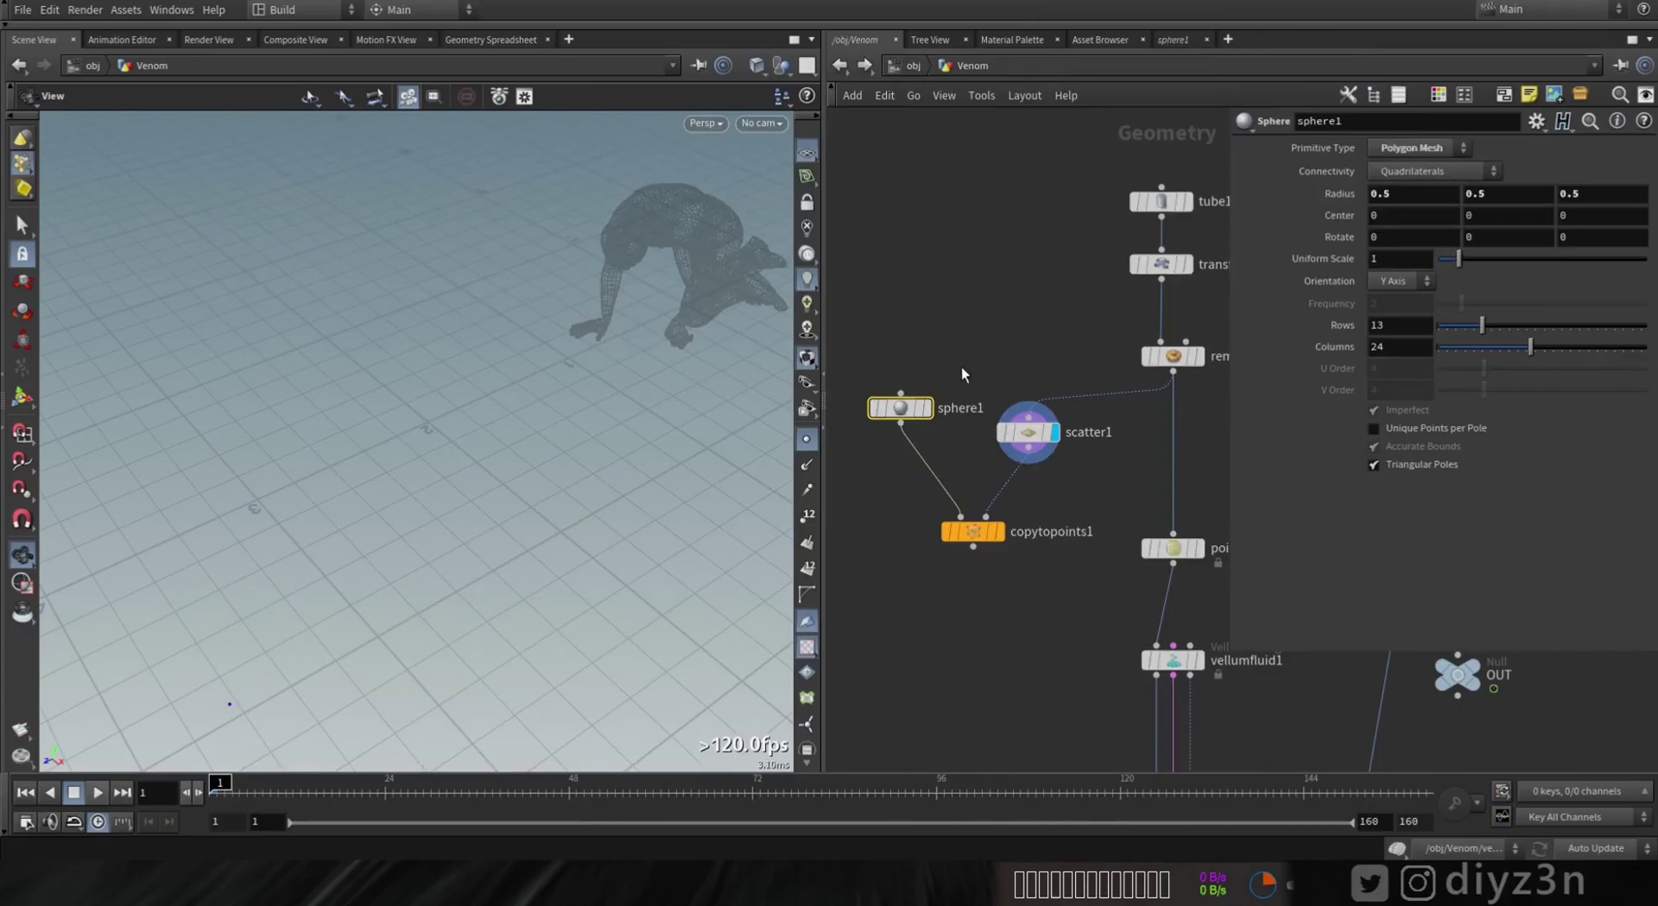
click(1415, 255)
text(0.12)
key(Return)
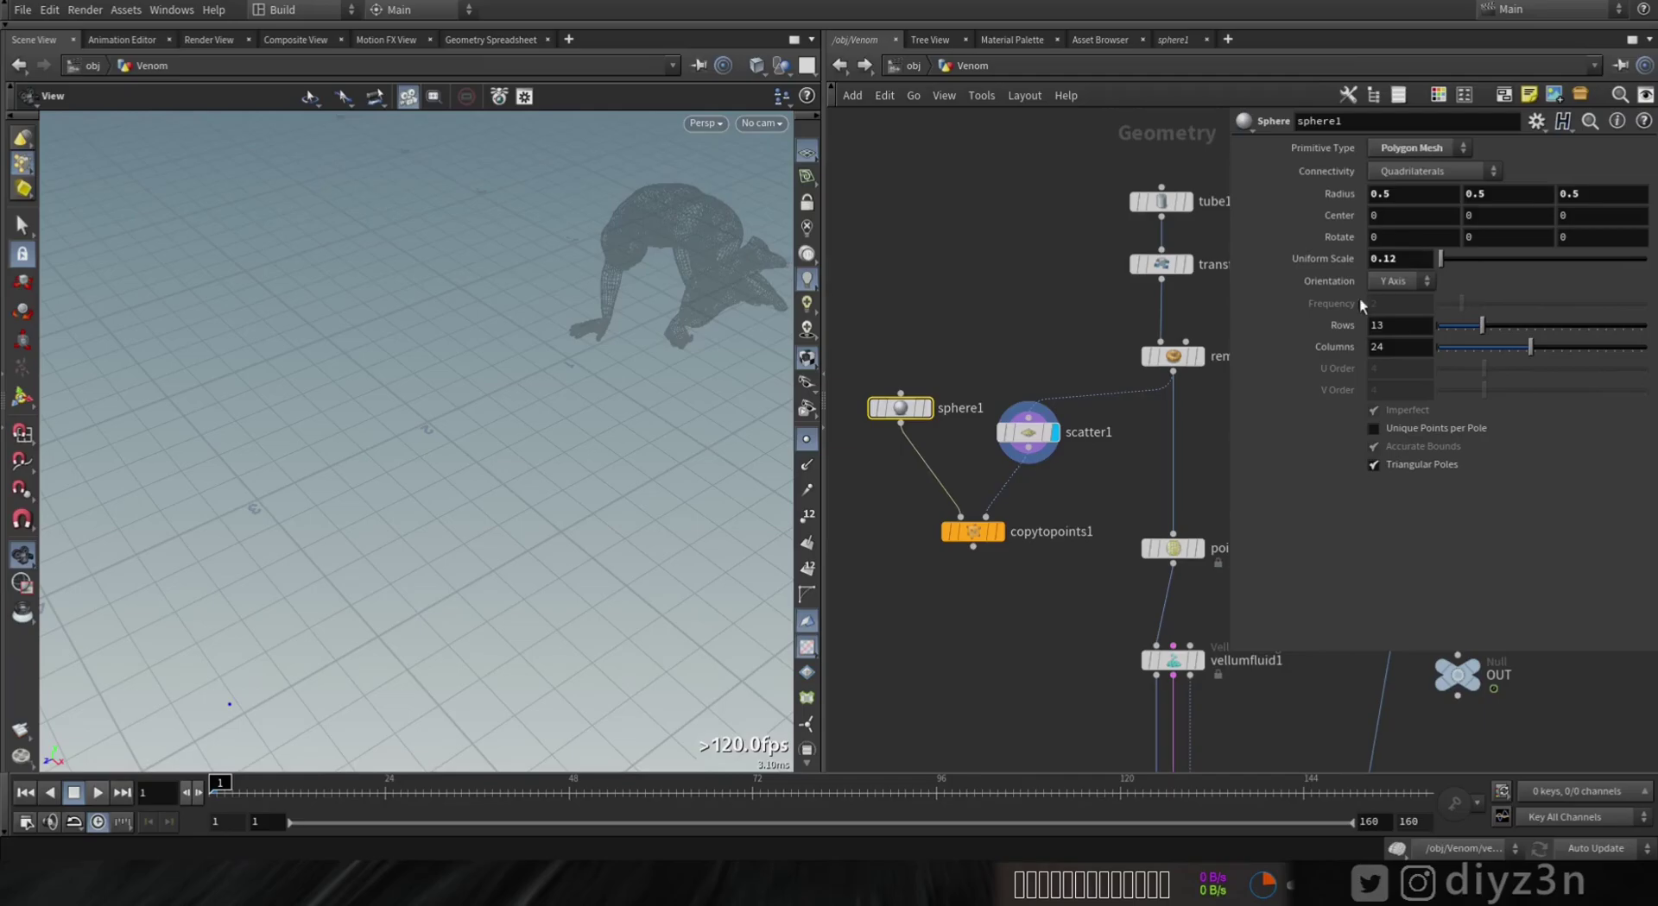
click(998, 531)
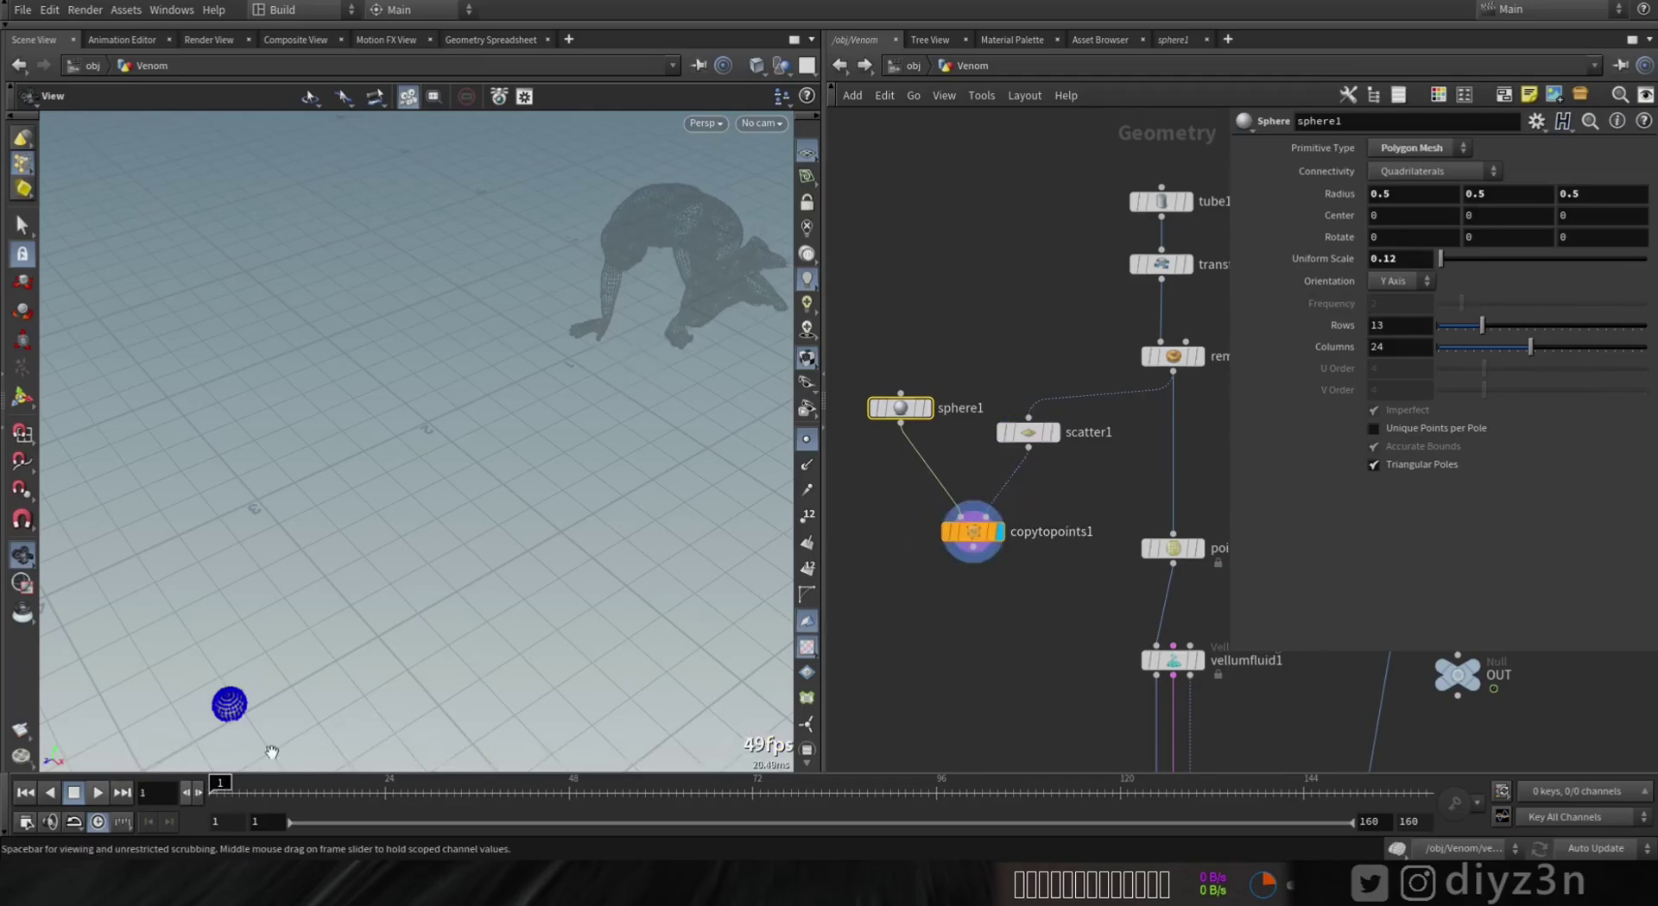
Step: Set scatter1's Global Seed to the expression $T and scrub the timeline to check the sphere's changing position
click(1027, 431)
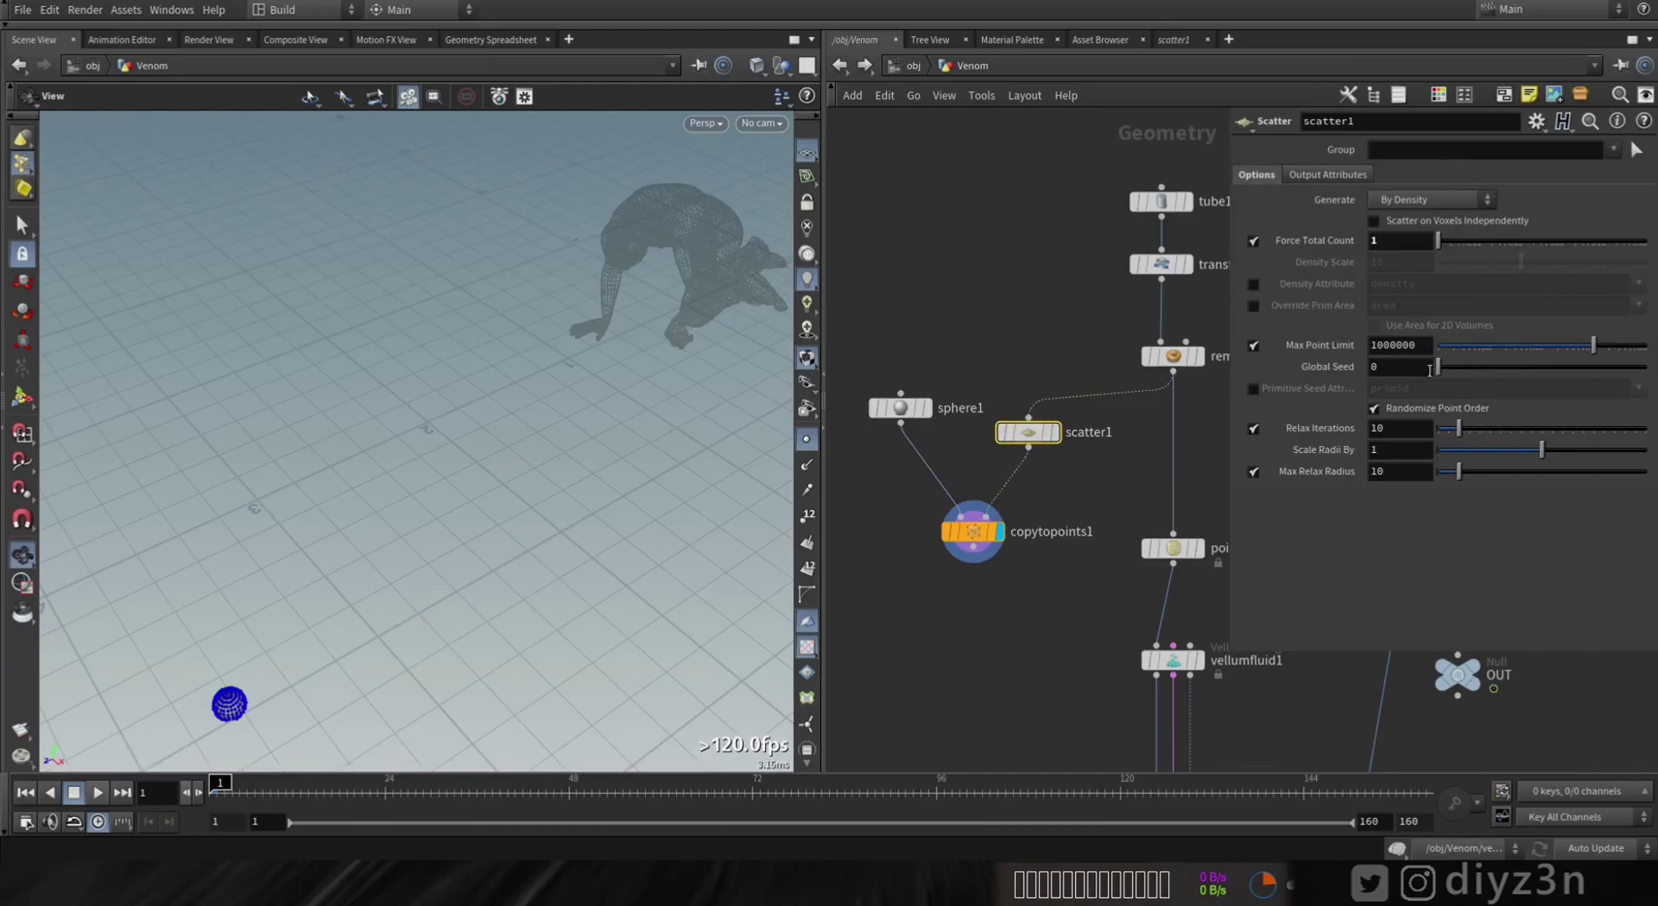
drag(1438, 367, 1390, 377)
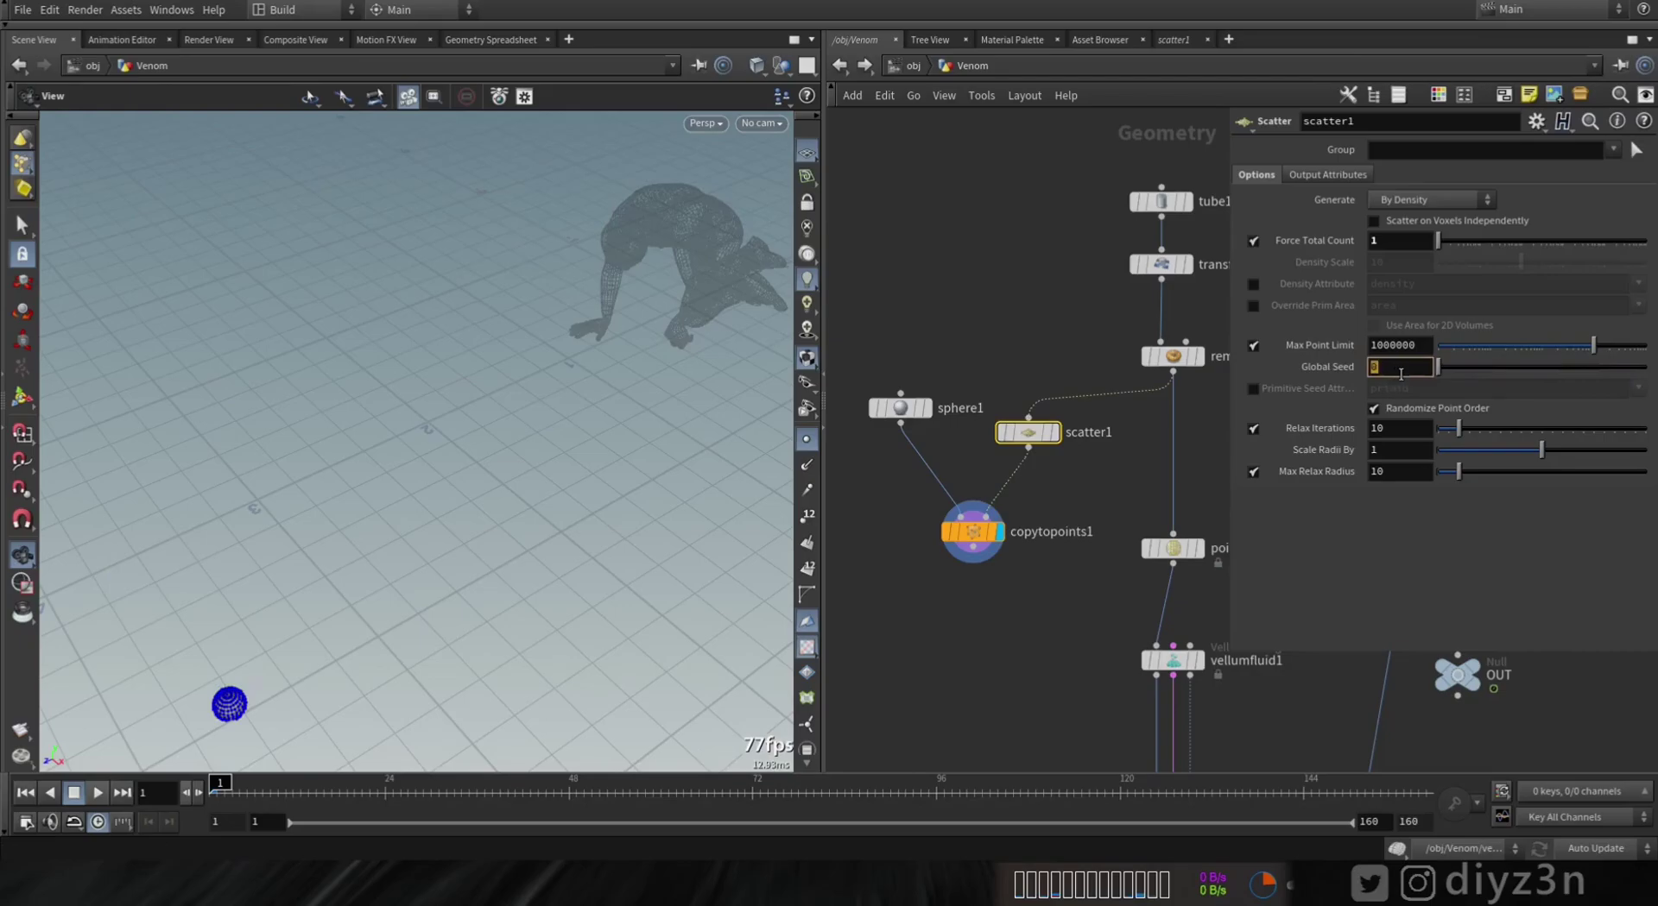
text($T)
key(Return)
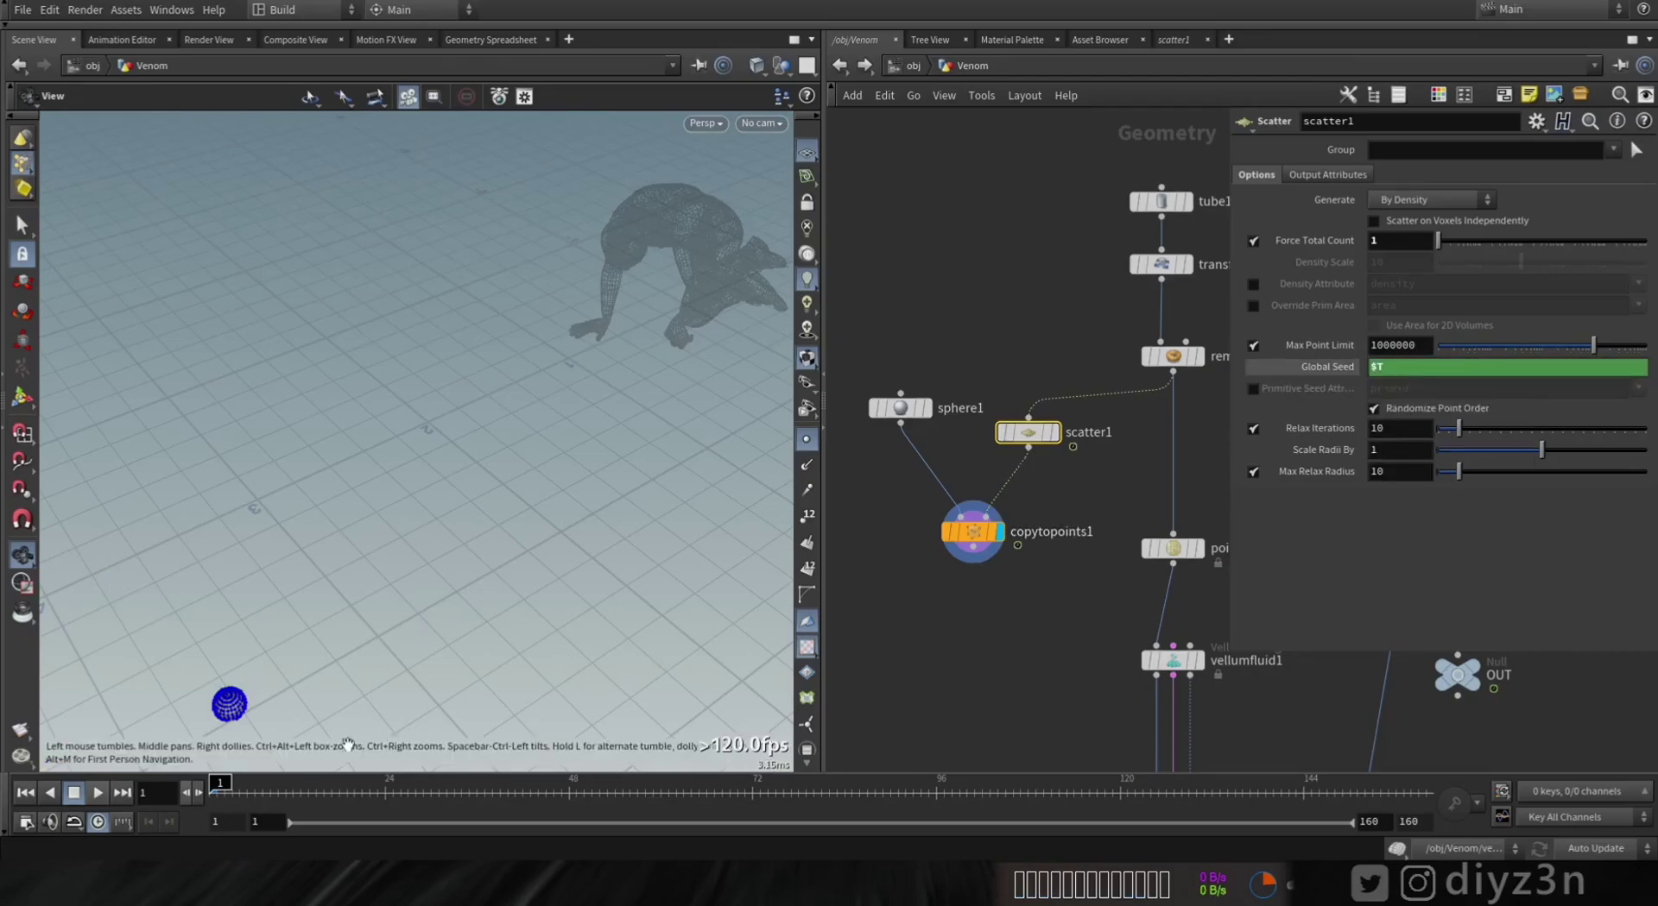
drag(222, 785, 3, 783)
Step: Add a Null node below copytopoints1 and name it POP_GP
key(Tab)
text(nu)
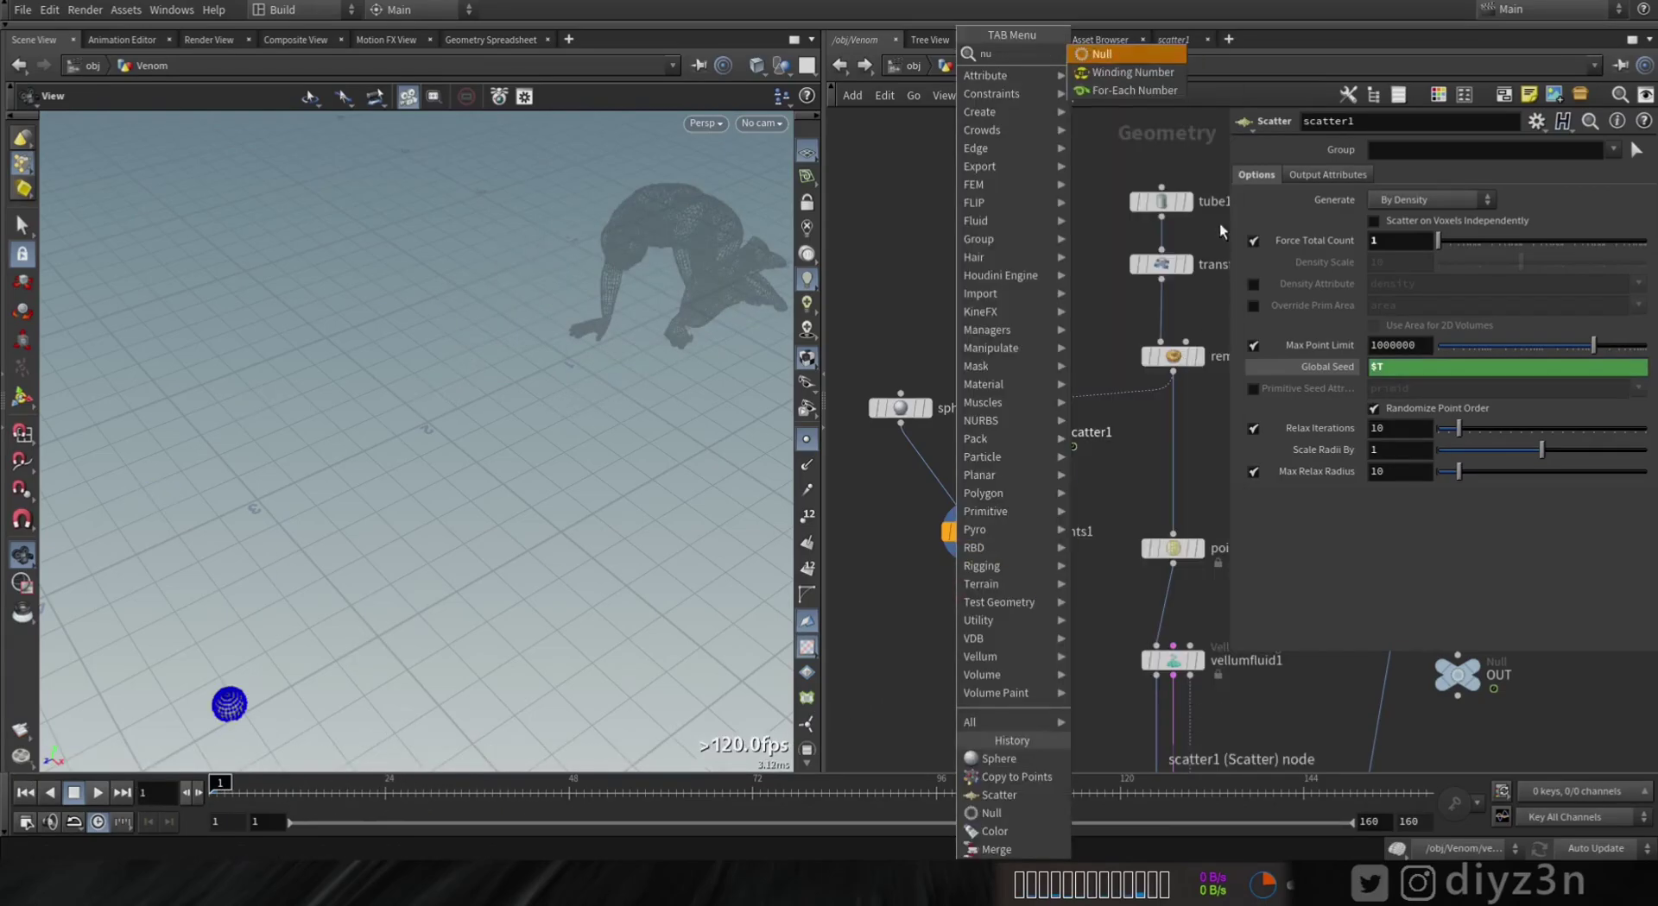
click(1091, 54)
click(976, 604)
double_click(1019, 600)
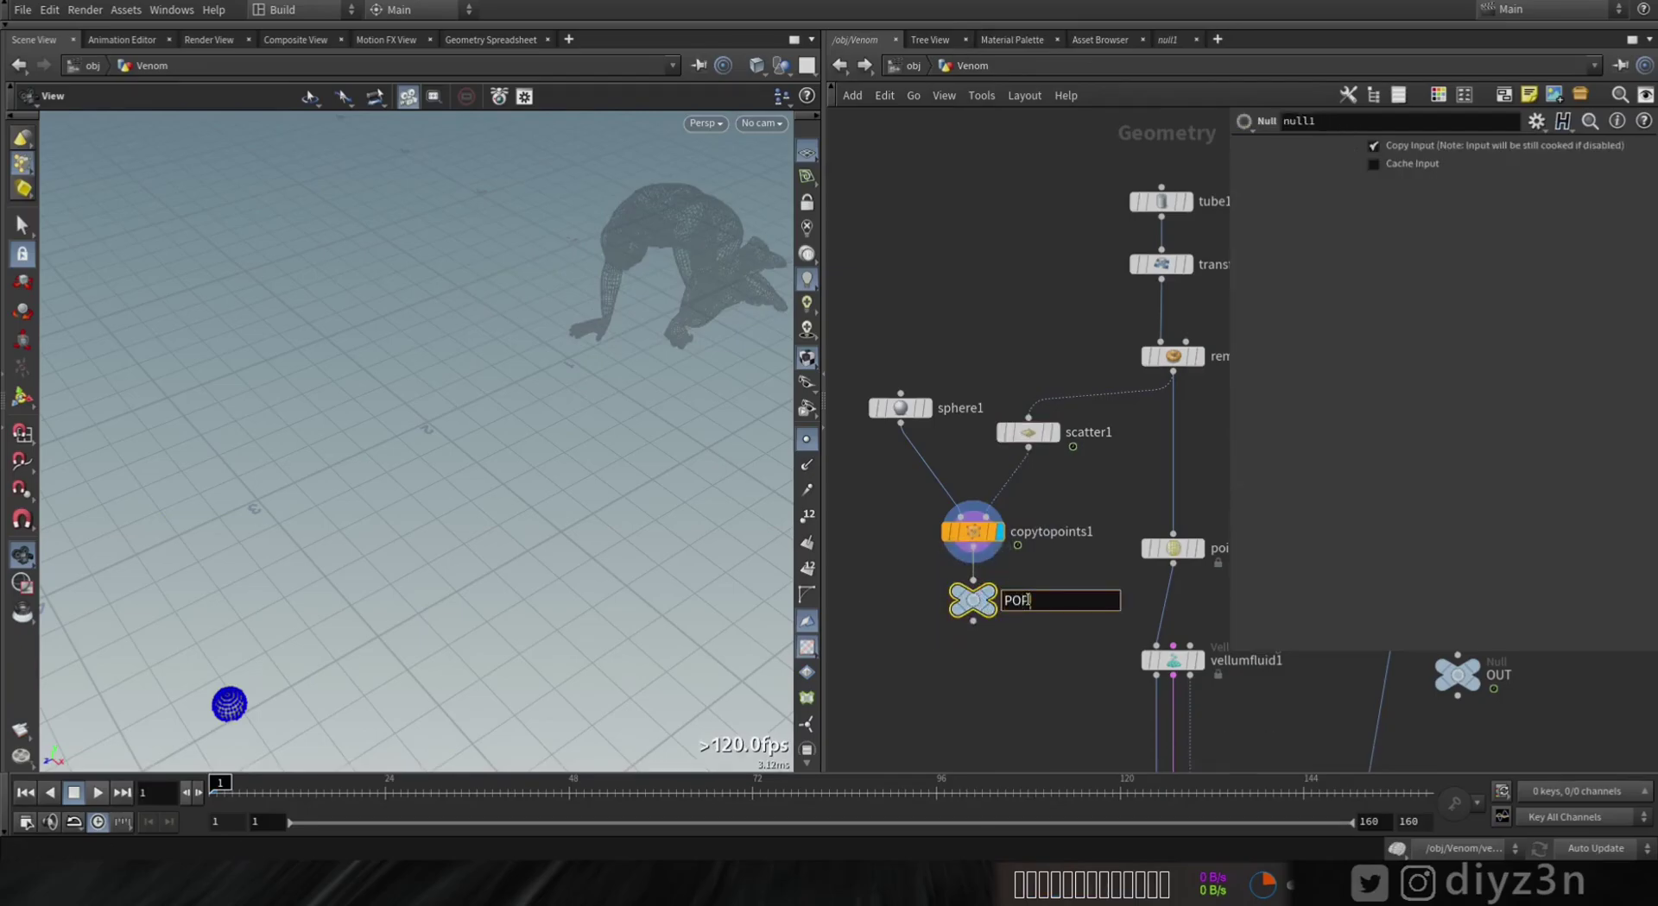
text(POP_GP)
key(Return)
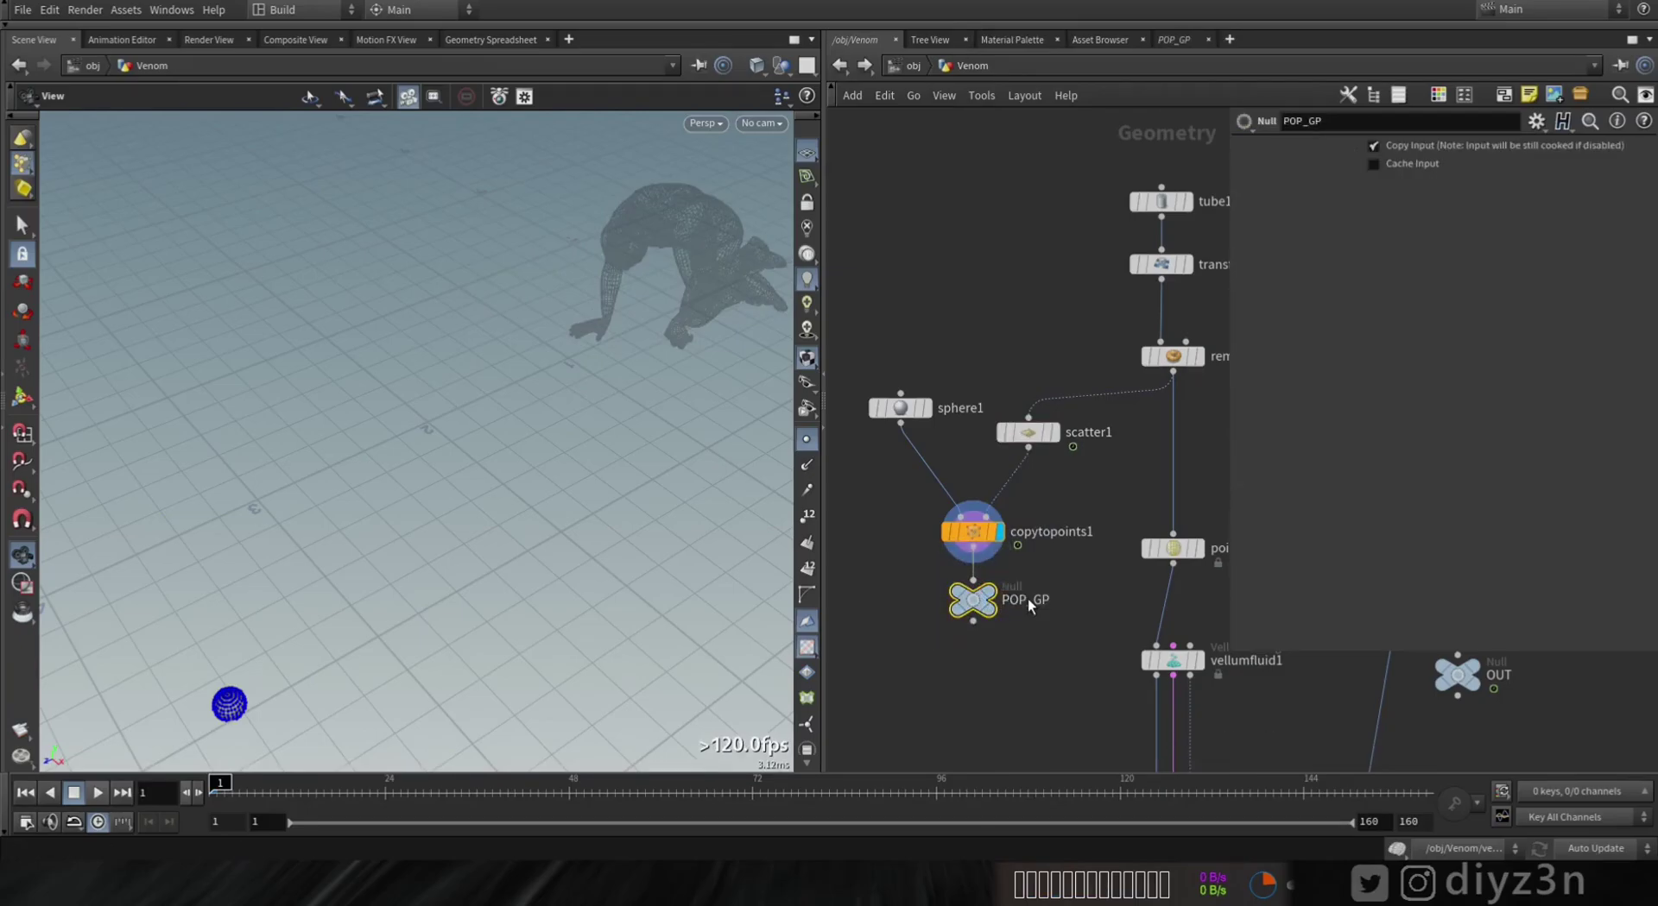
Step: In vellumsolver1's forces network, set popgroup1's bounding object SOP Path to /obj/Venom/POP_GP
middle_drag(930, 705, 844, 432)
double_click(1090, 520)
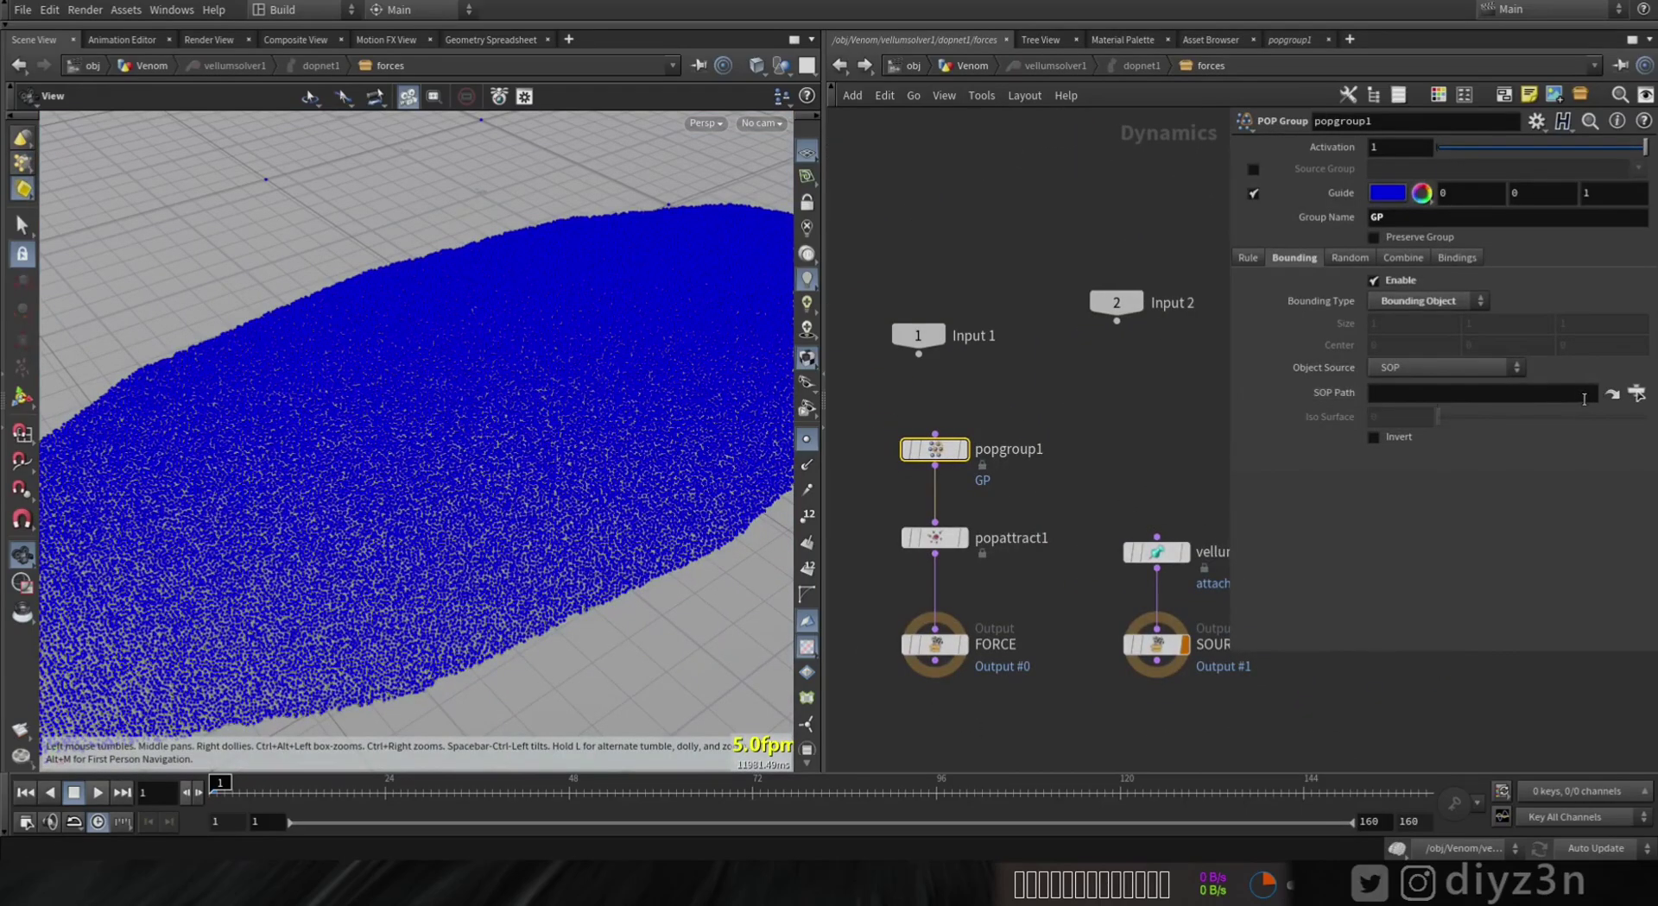
click(1636, 392)
drag(1647, 341, 1647, 310)
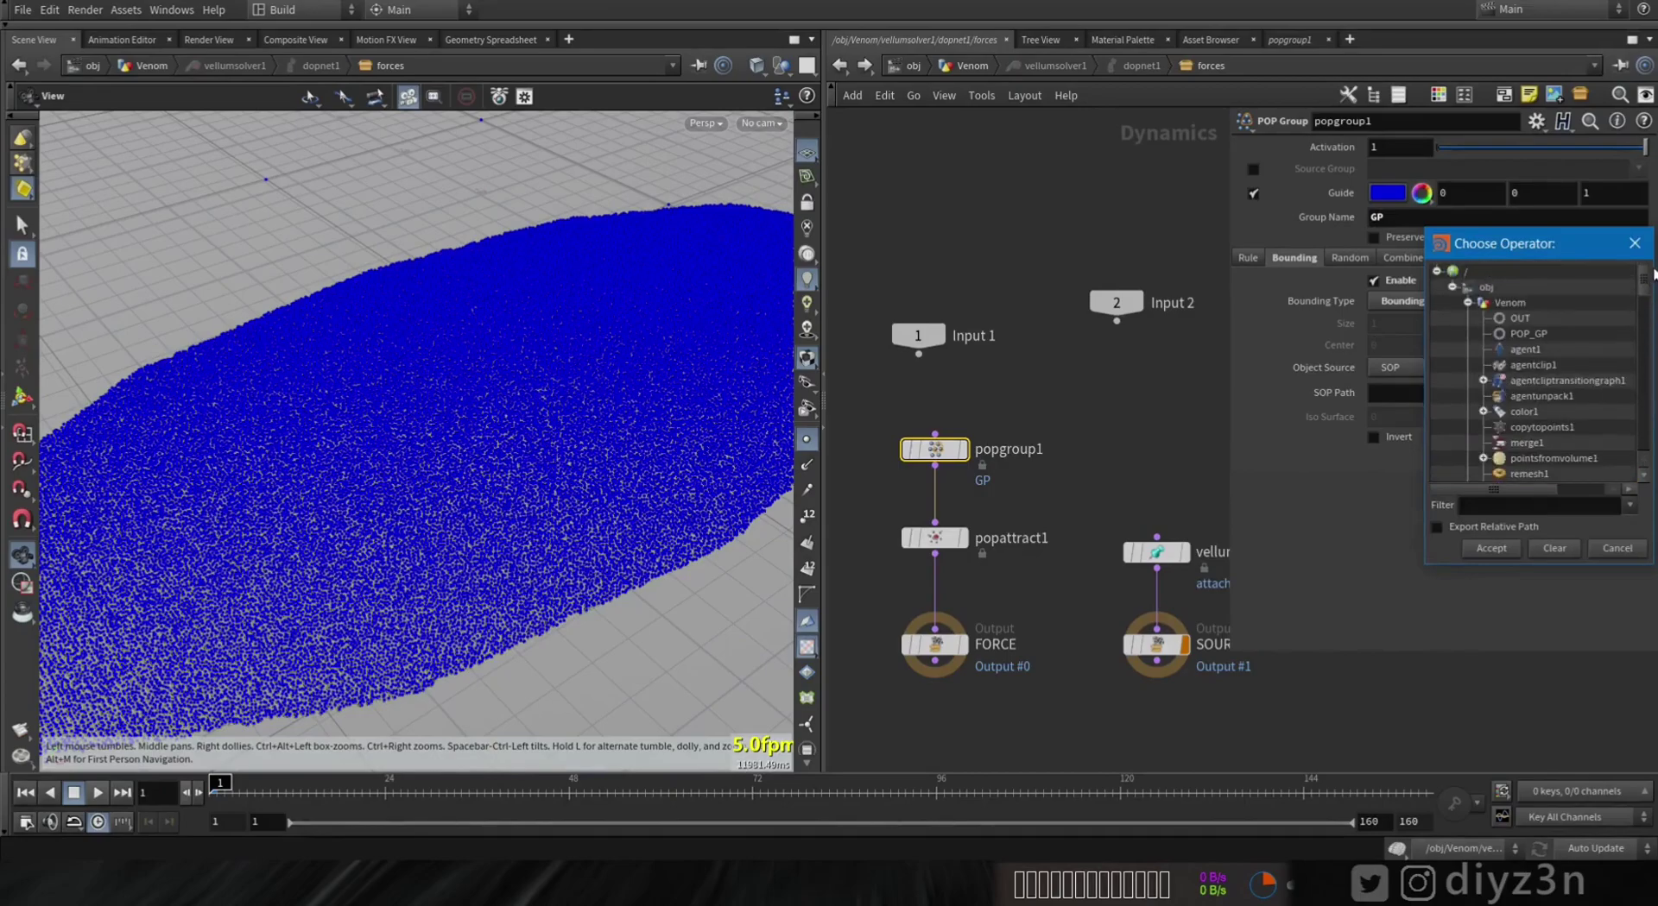
double_click(1526, 334)
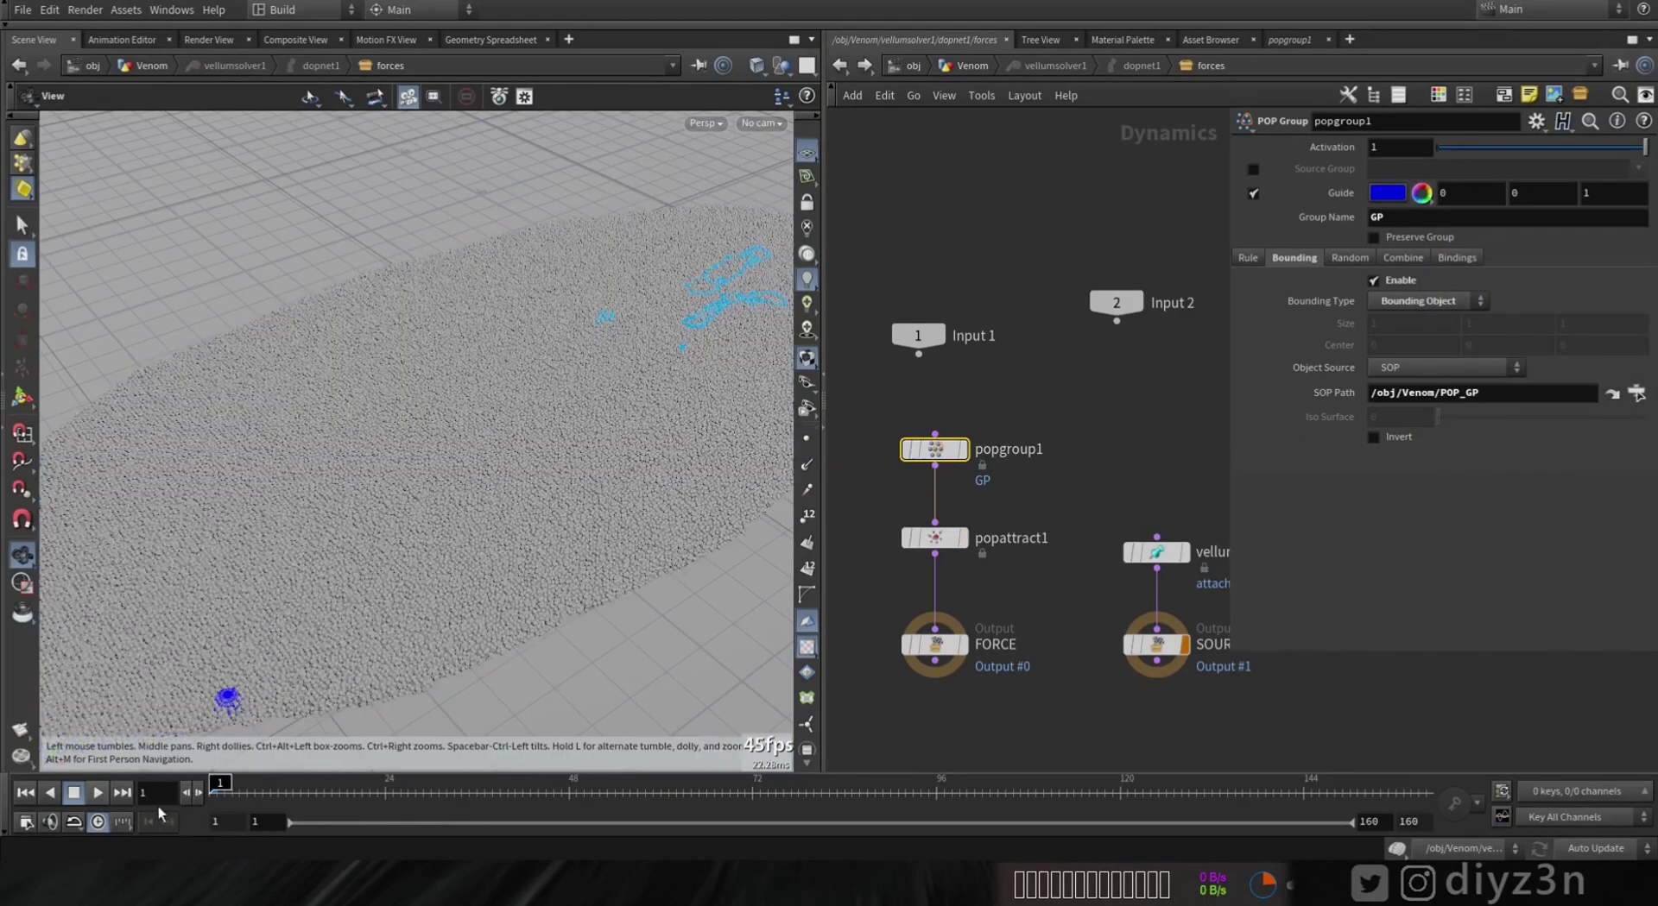
Step: Play the first frames from the start to check which particles popgroup1 selects
drag(278, 686, 364, 567)
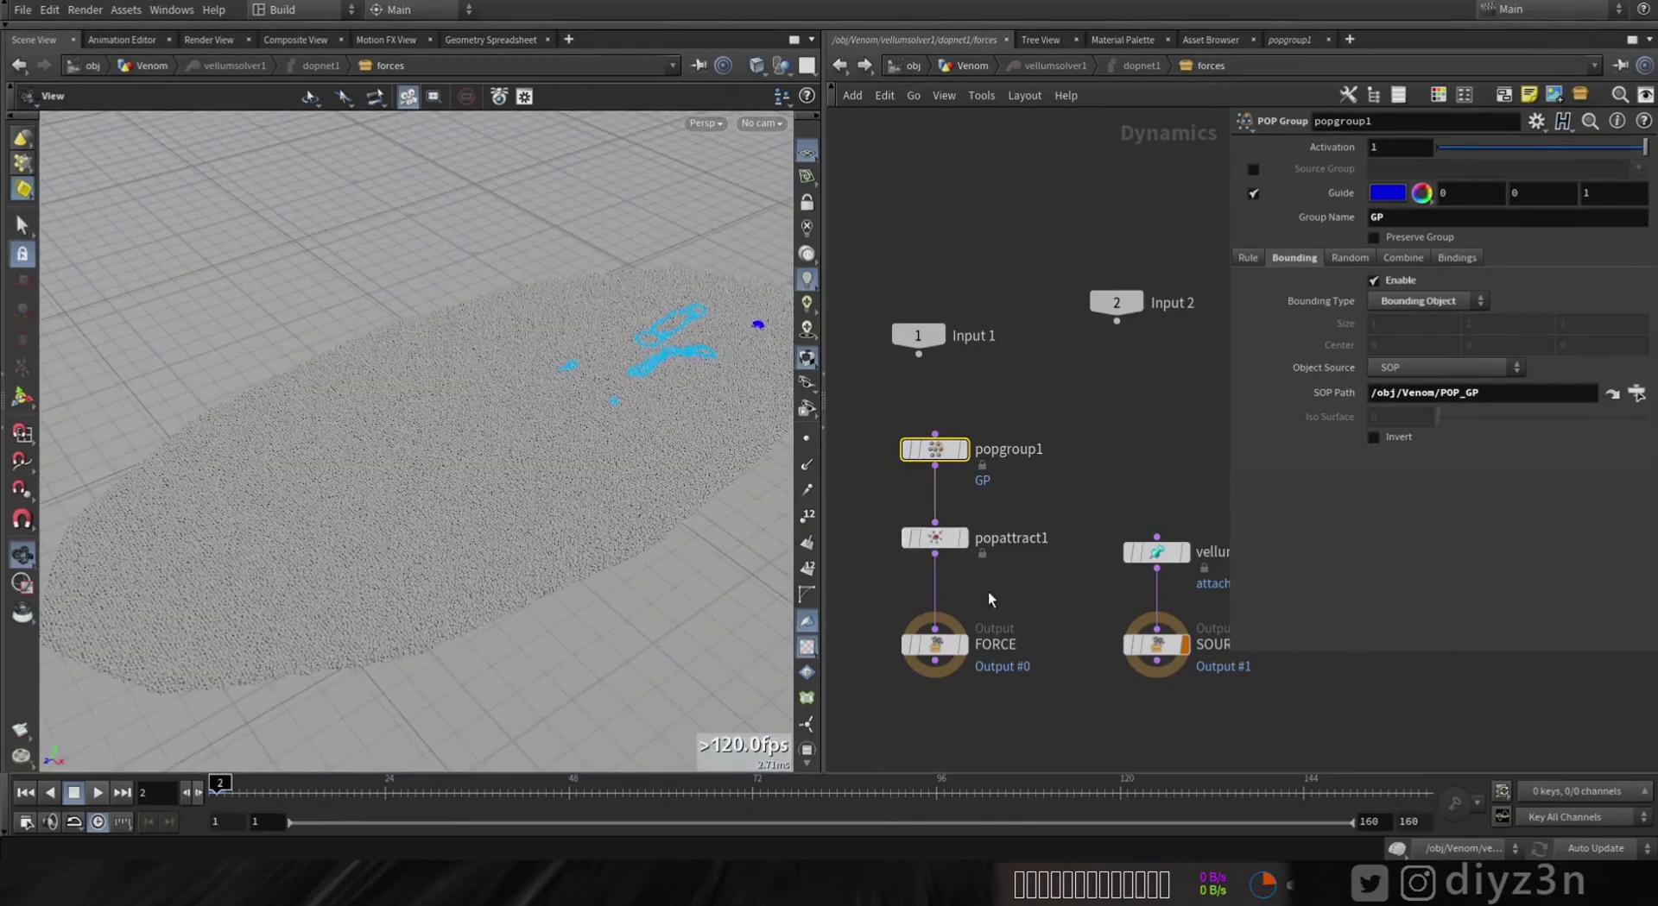
middle_drag(987, 597, 994, 538)
click(31, 794)
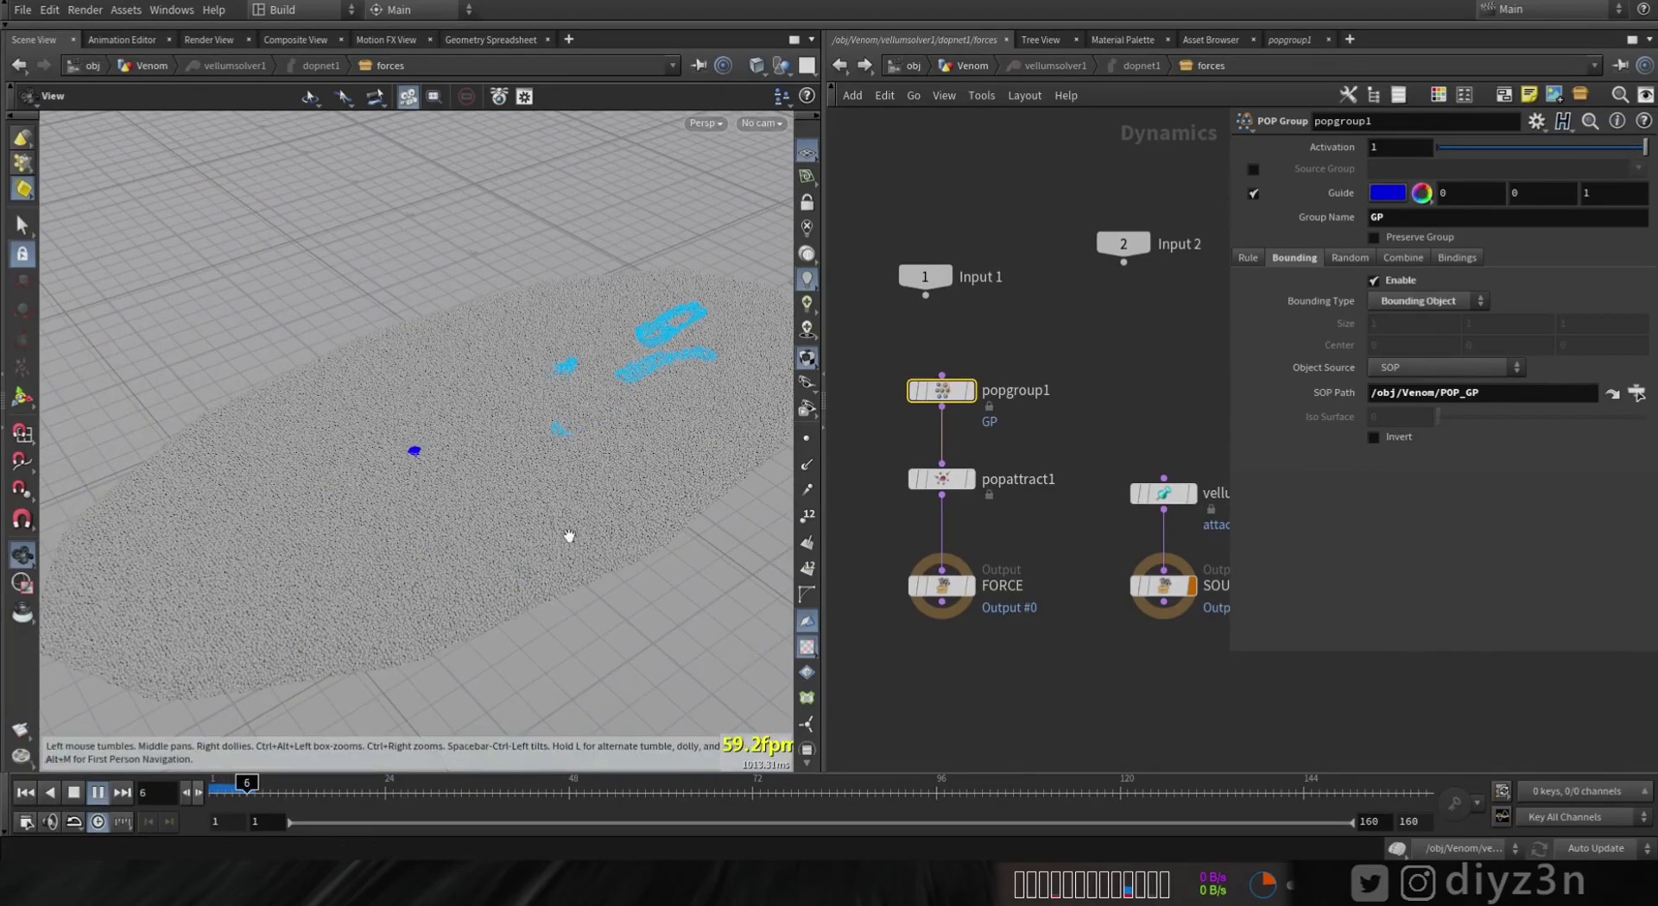
click(74, 793)
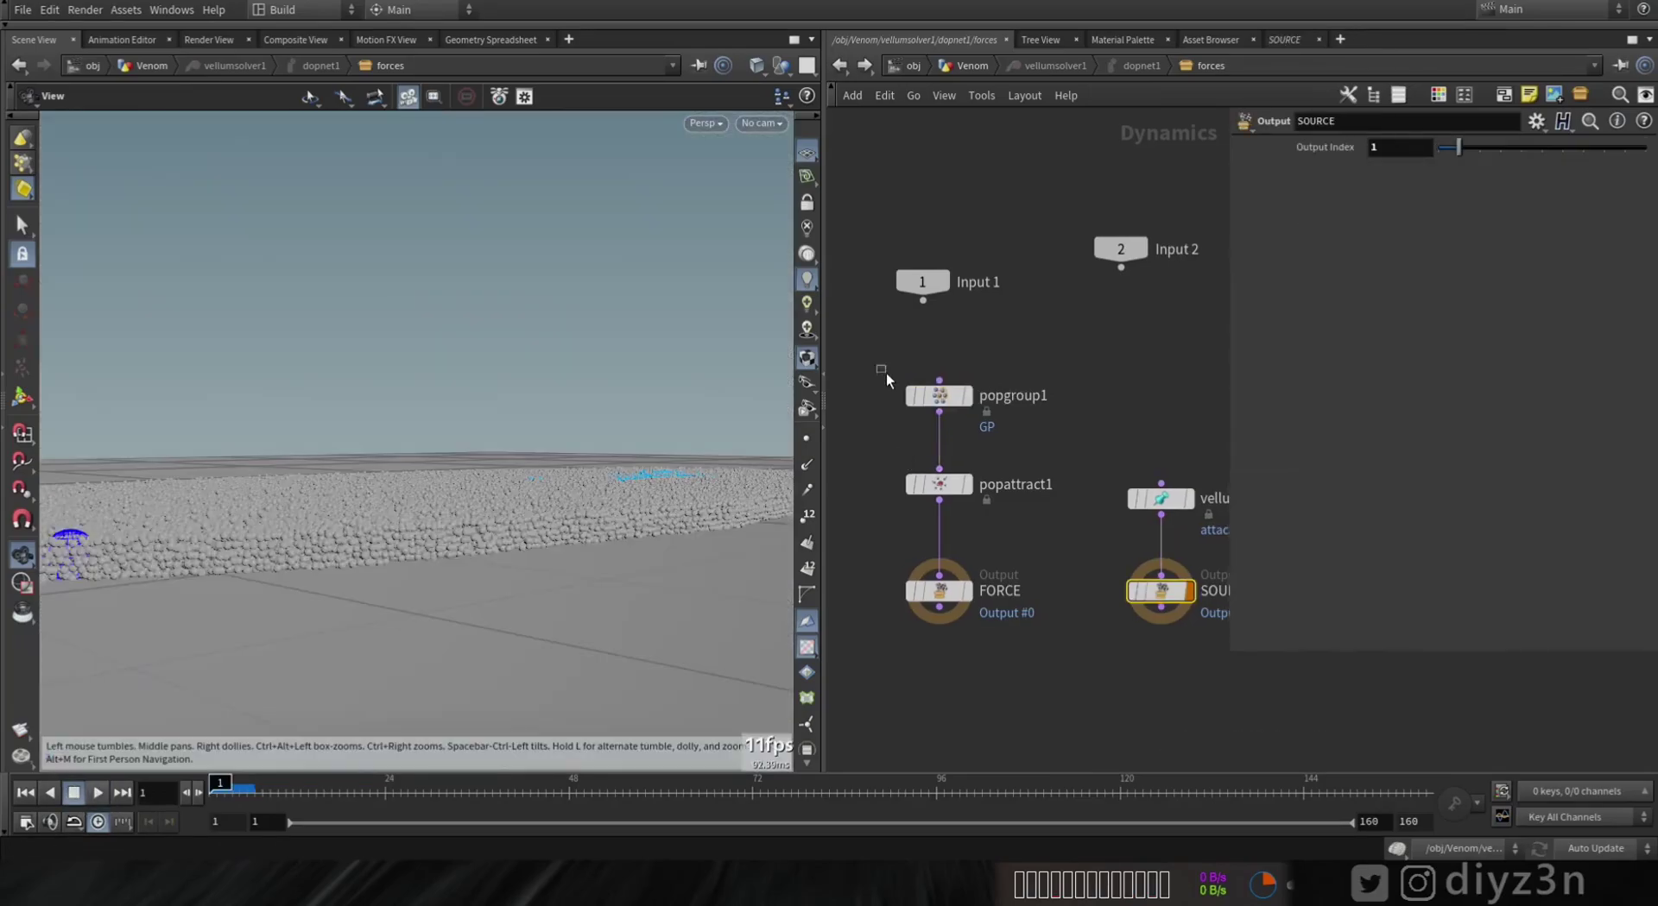
Step: Enable Preserve Group on popgroup1 and play the simulation to test it
drag(886, 373, 948, 416)
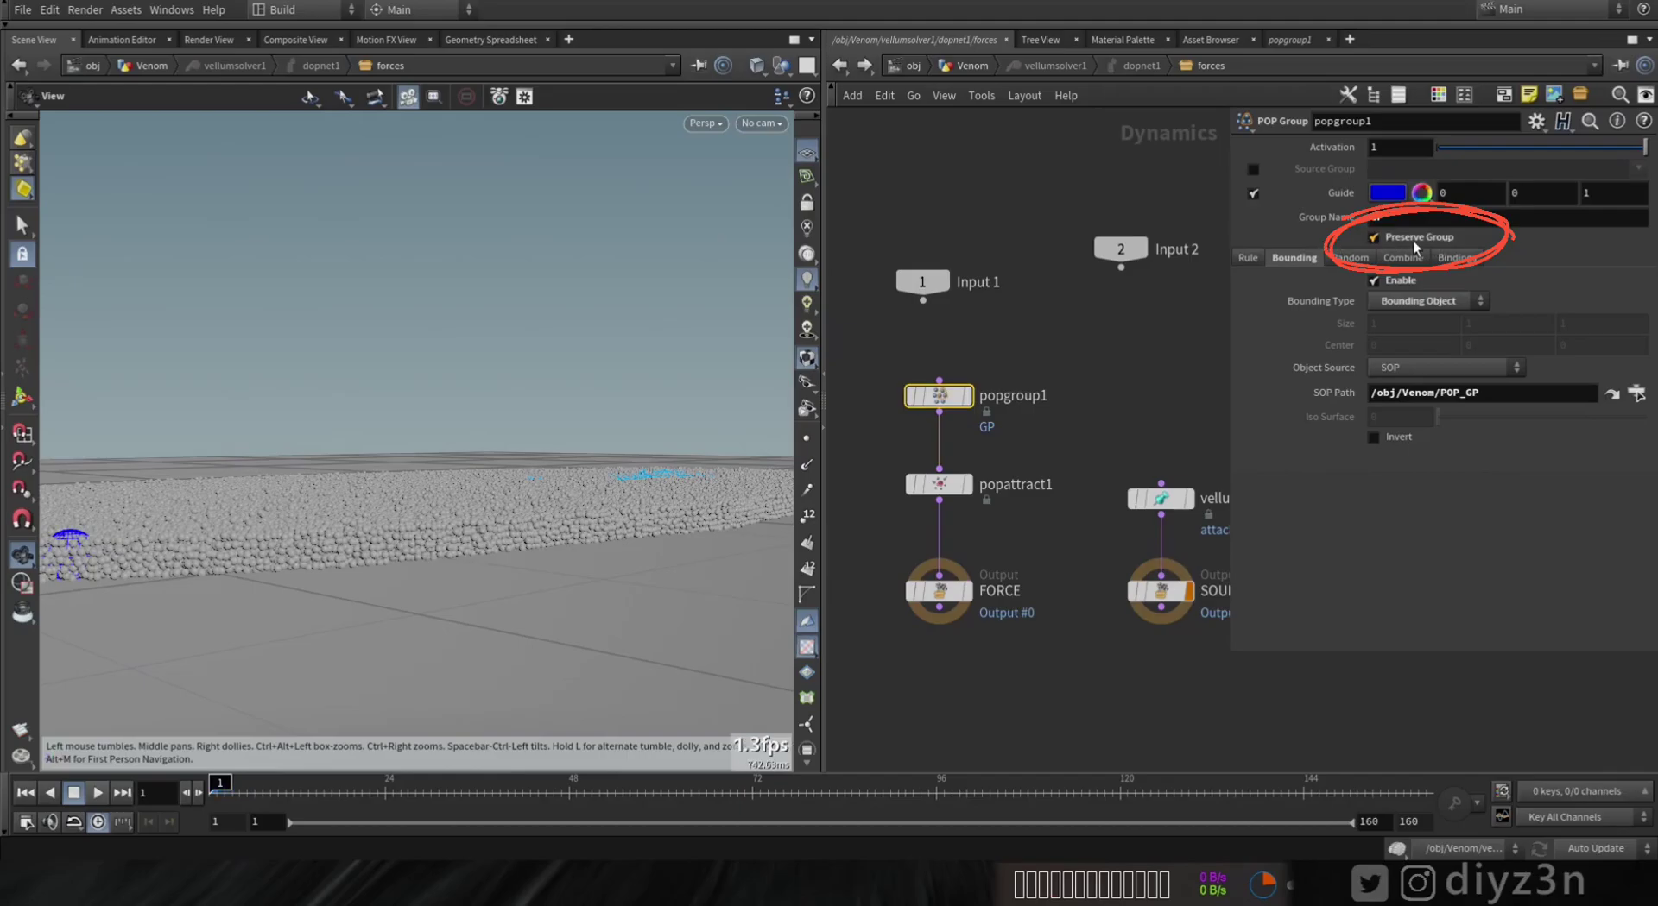
drag(359, 573, 541, 540)
click(95, 796)
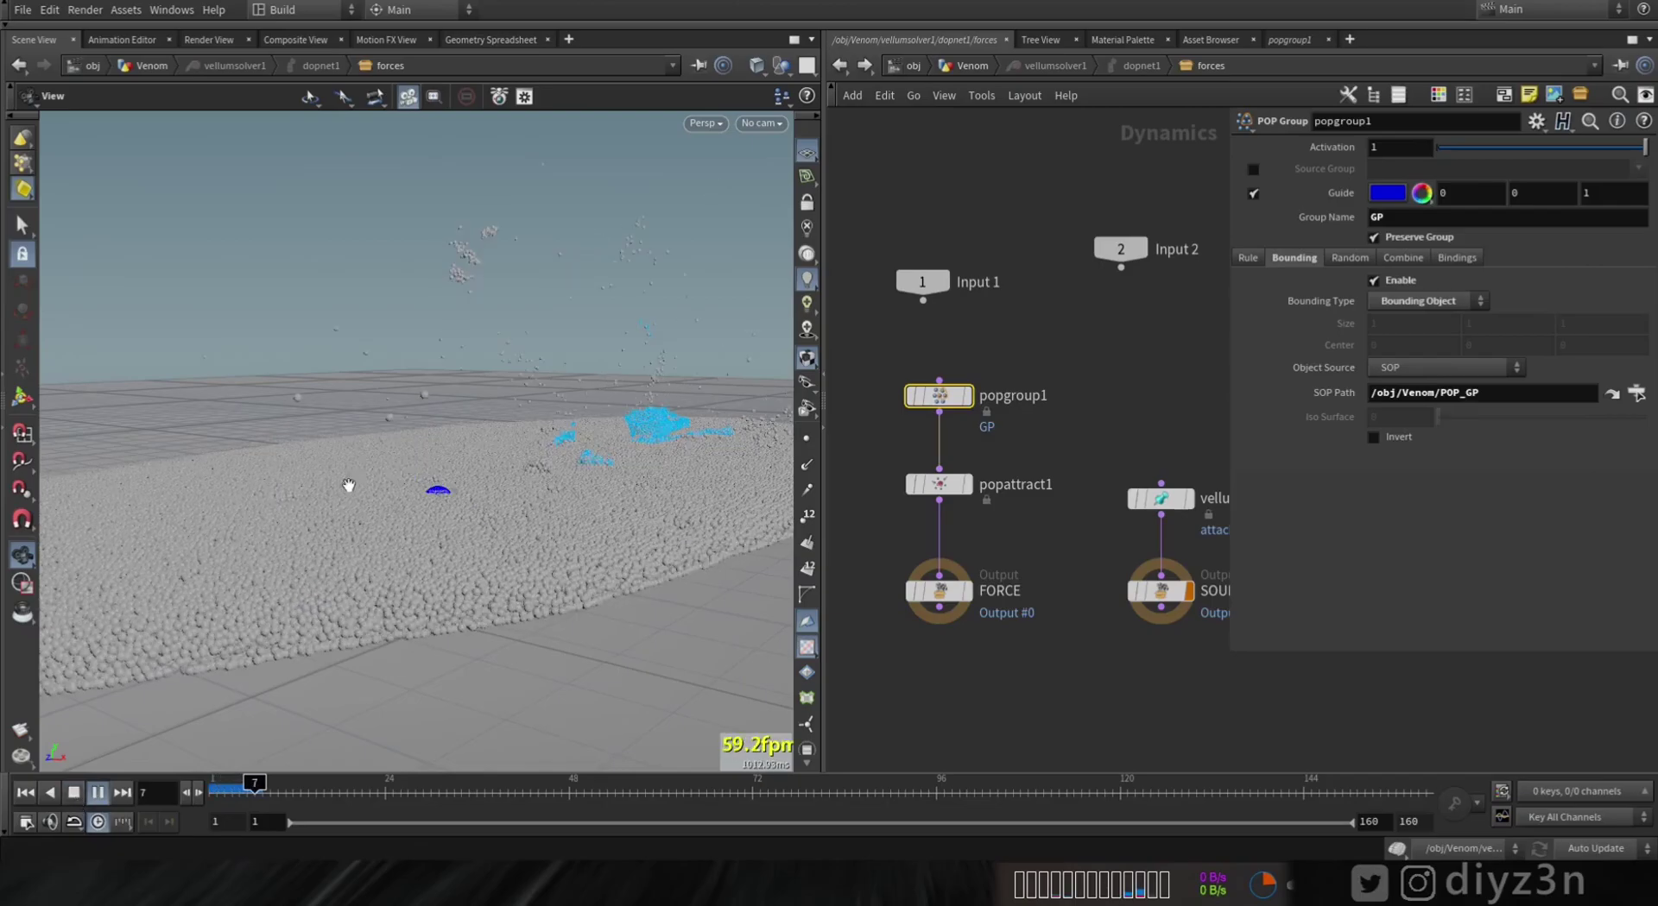
click(74, 792)
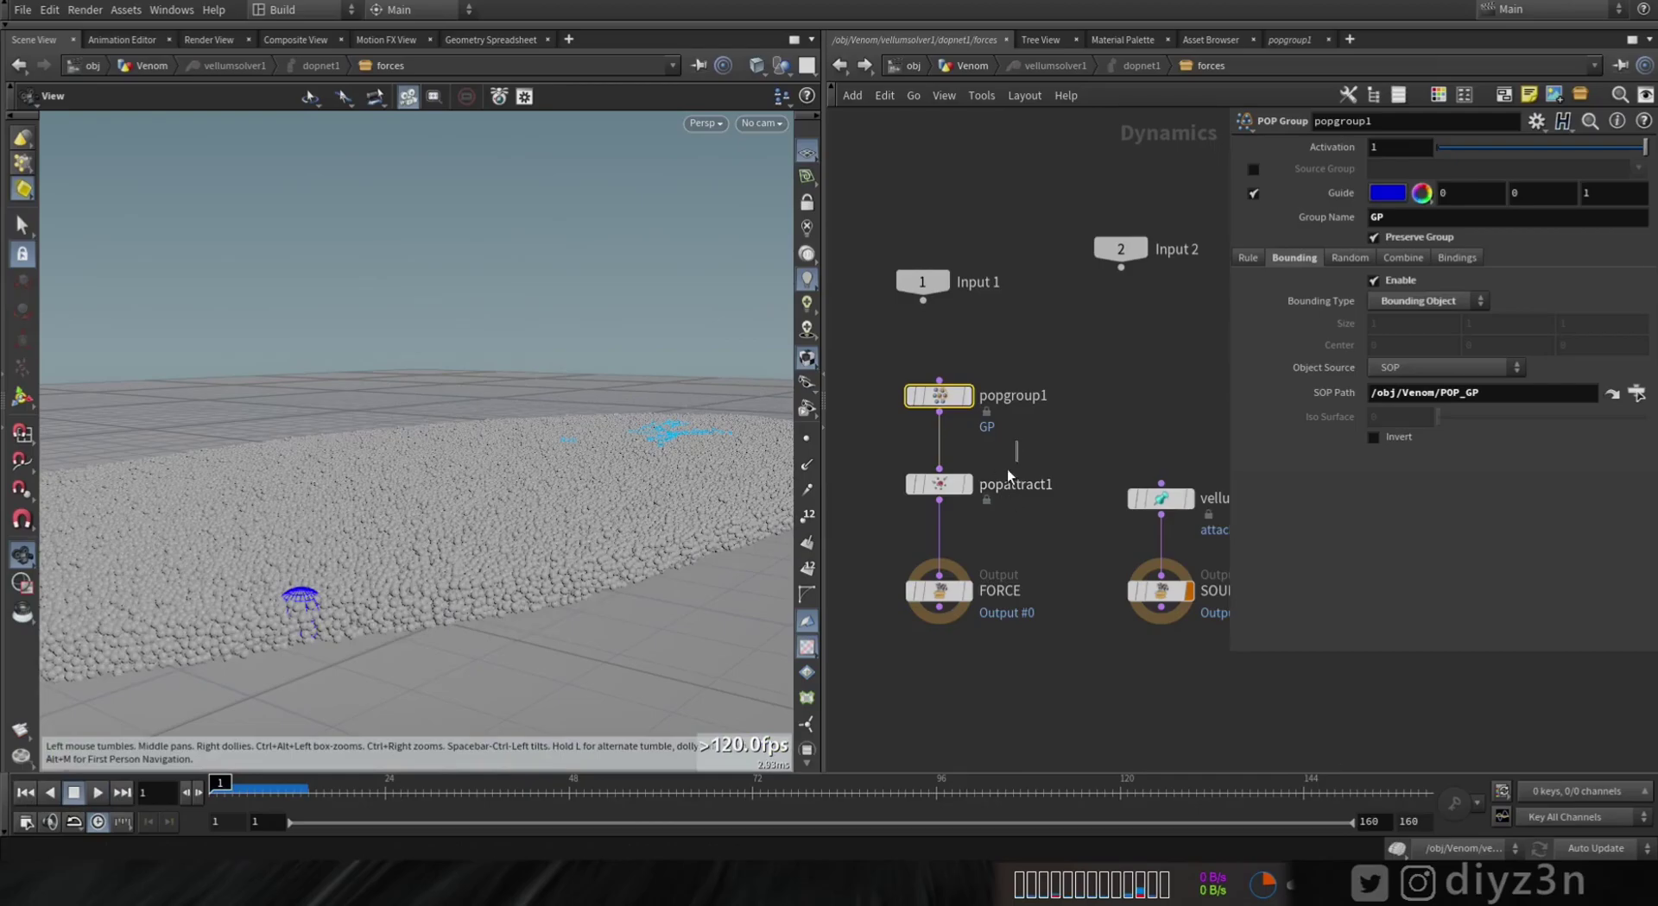
Step: Set popattract1's Force Scale to 200 and play the simulation to about frame 15
click(939, 484)
double_click(1417, 240)
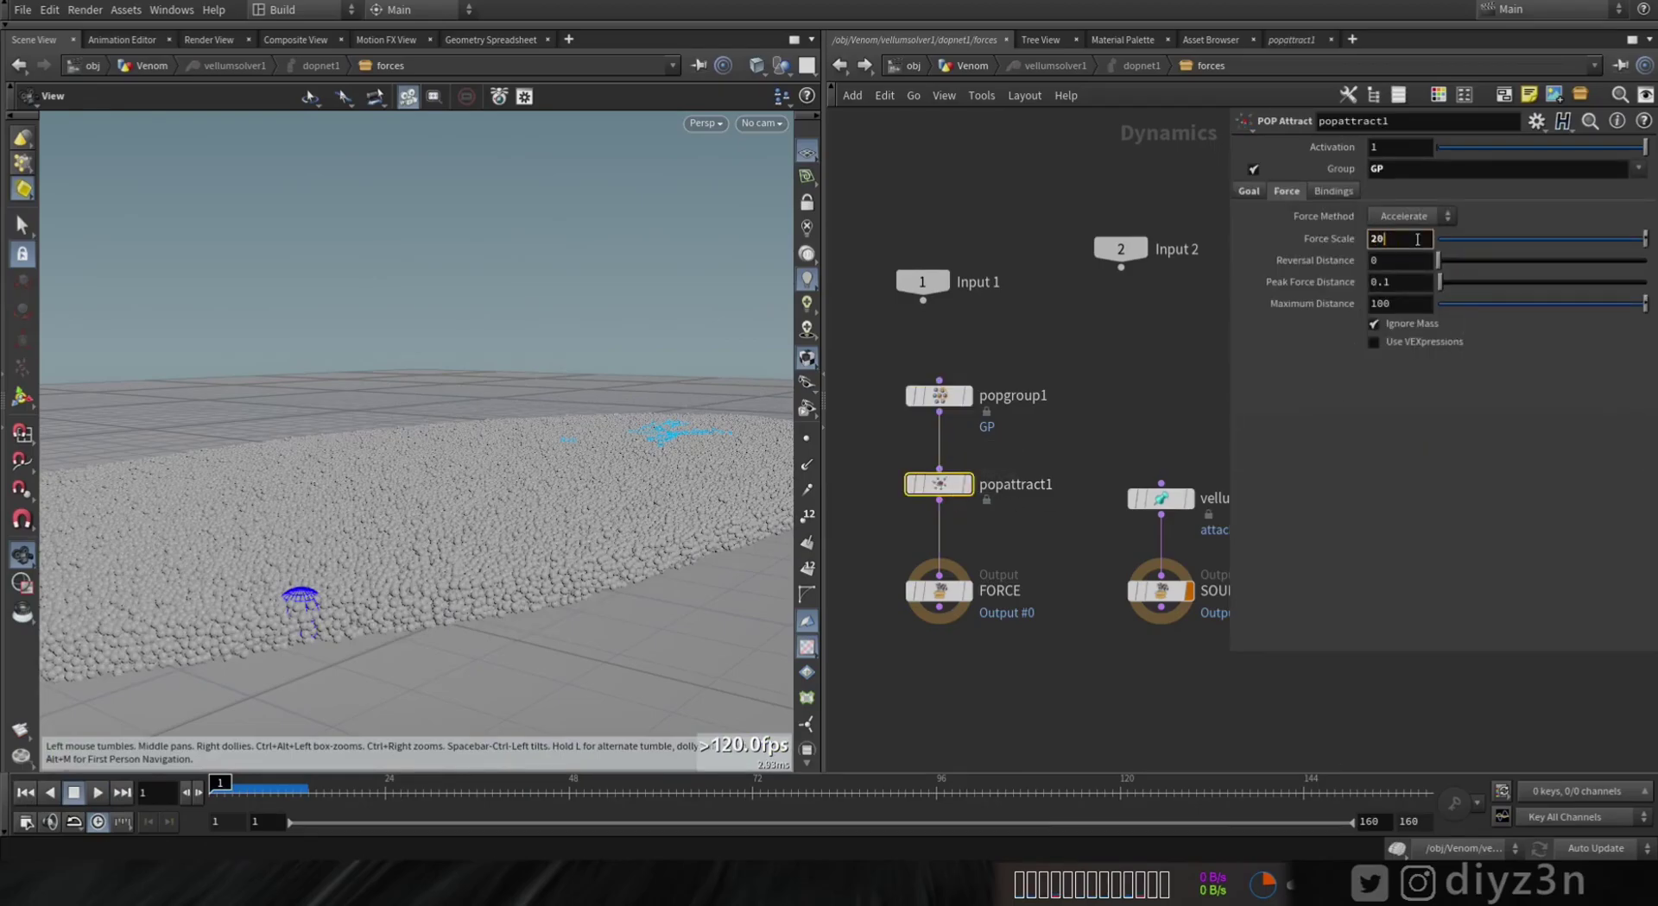
key(Return)
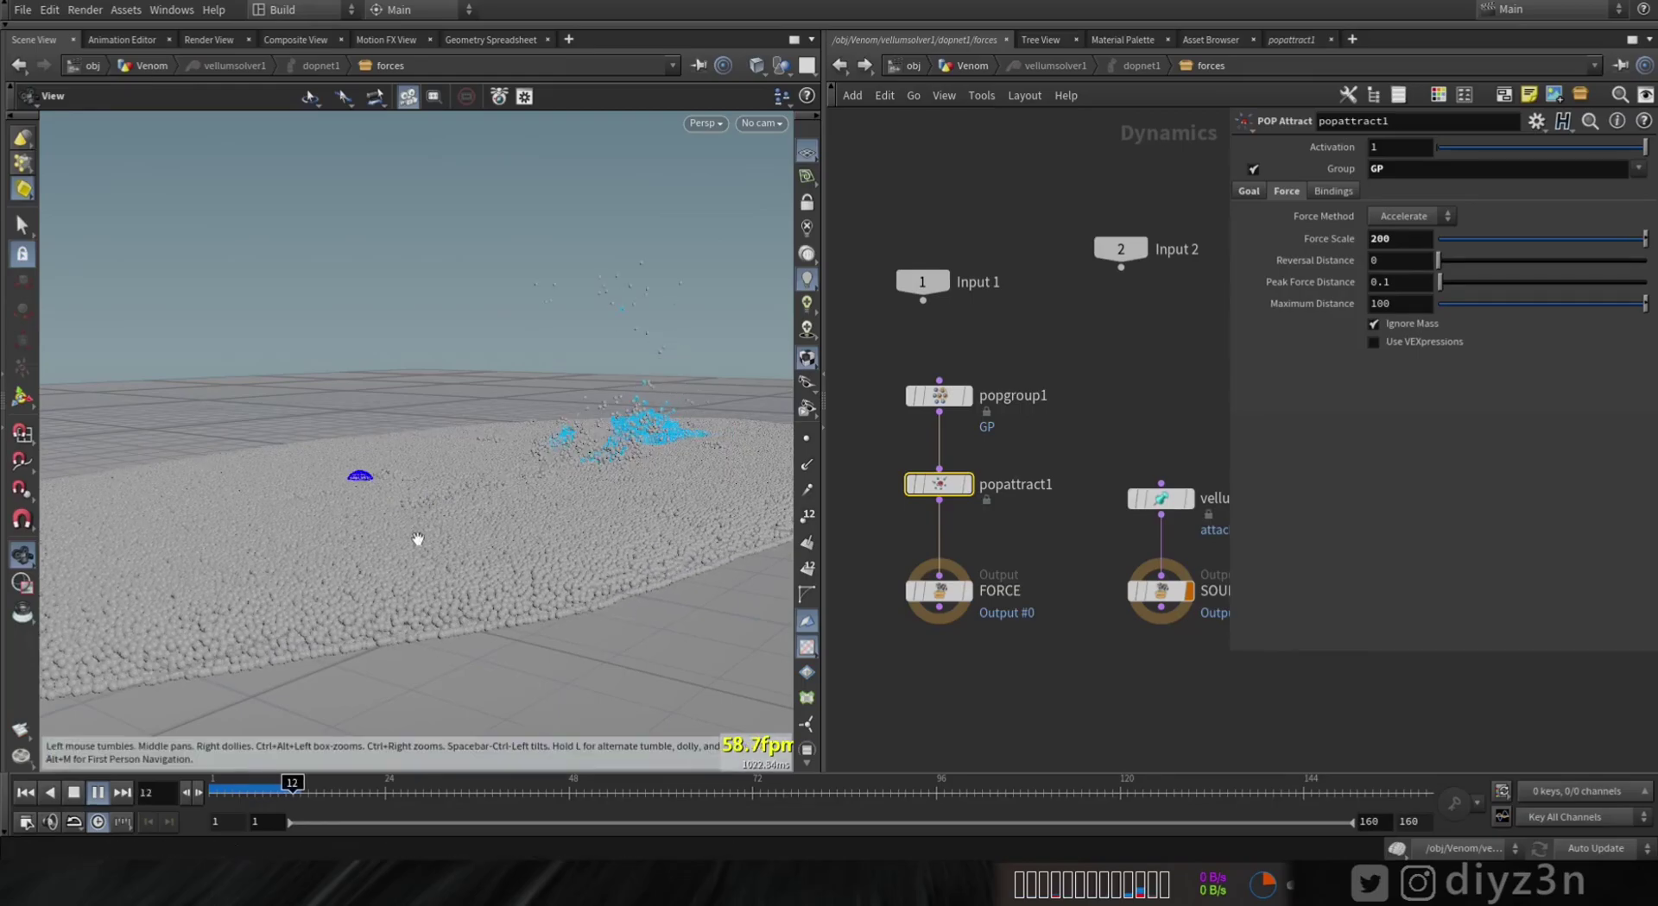
click(74, 792)
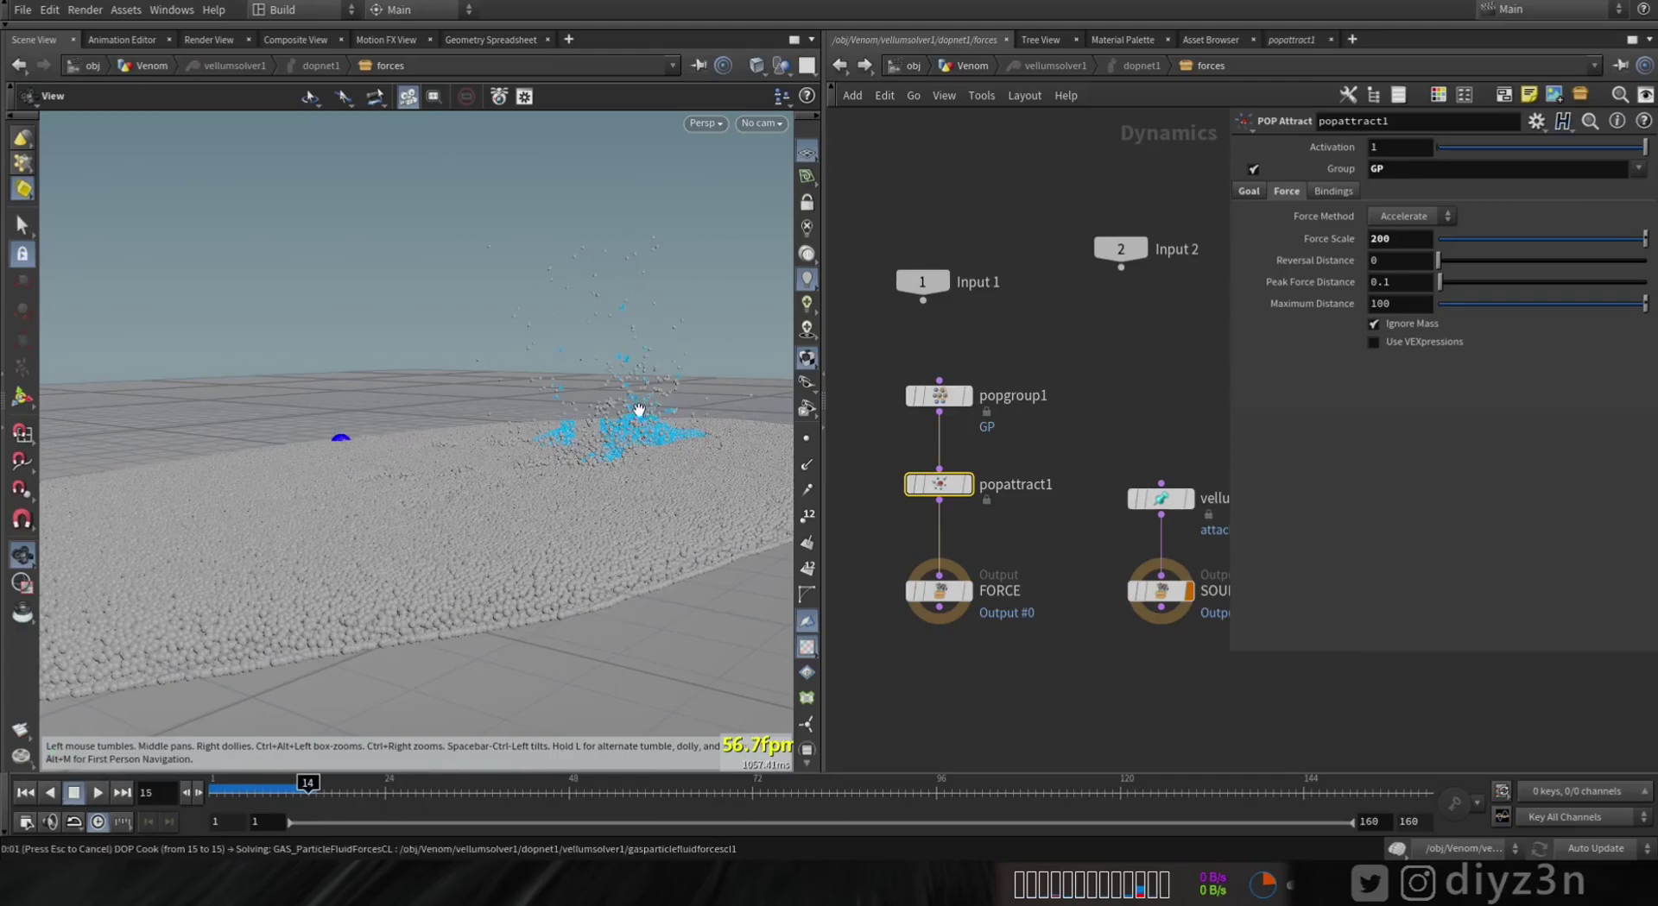
mouse_move(637, 418)
mouse_down()
mouse_move(497, 408)
mouse_move(621, 429)
mouse_up()
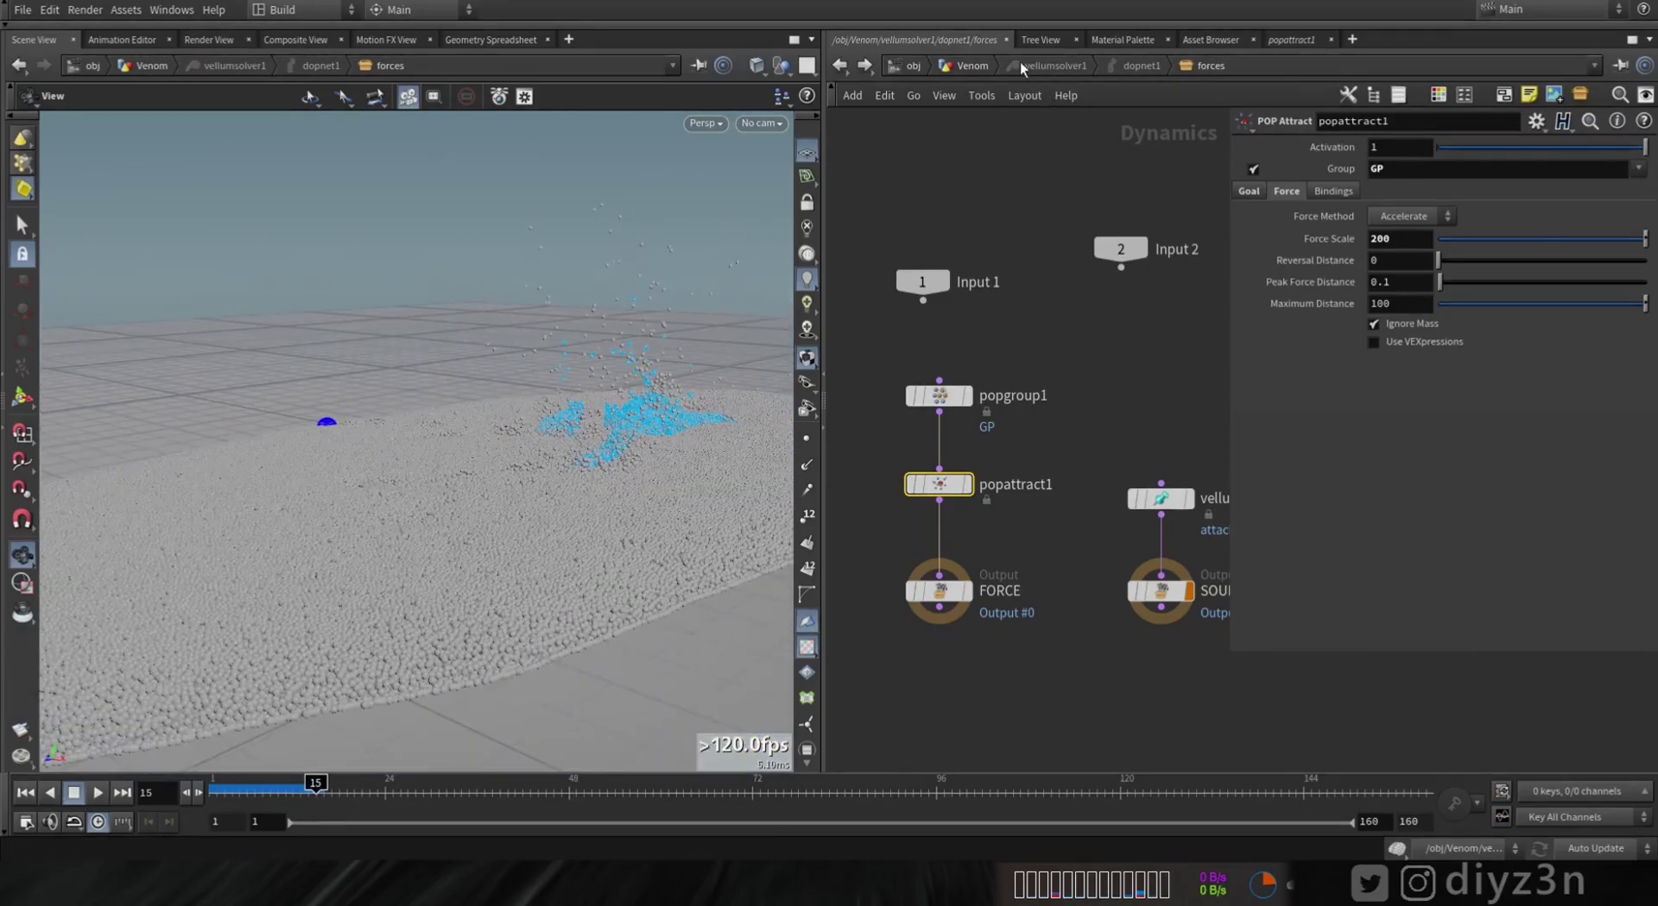
Step: Inspect the merged character and fluid in the Venom network by scrubbing the cached frames back to frame 1
click(972, 65)
drag(501, 397, 727, 449)
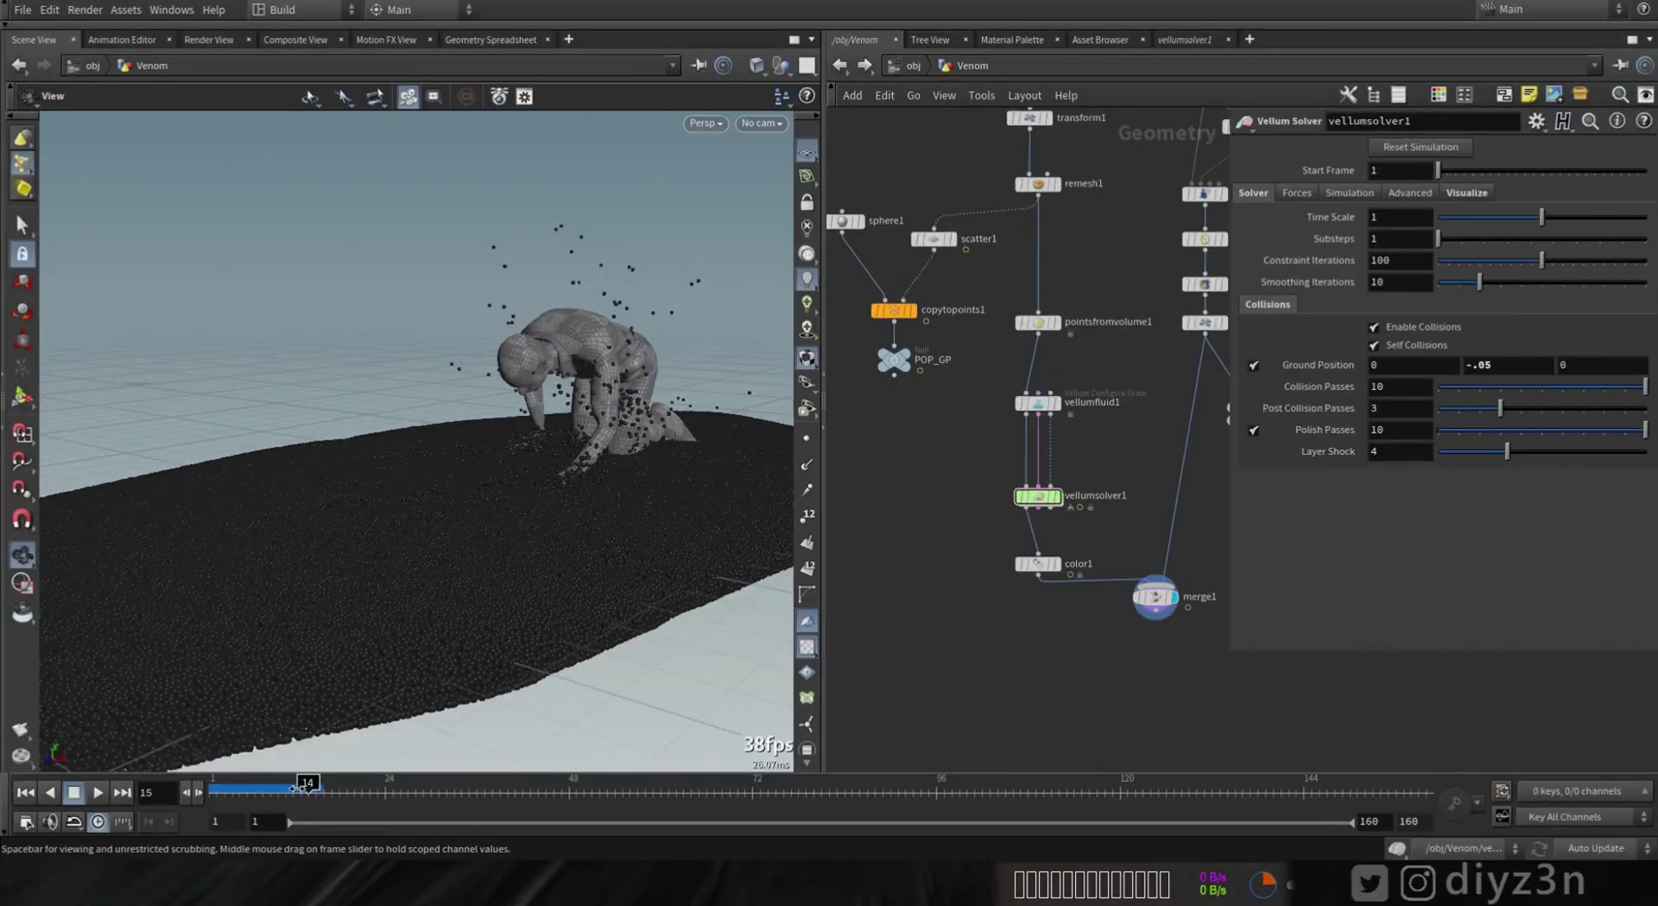
drag(270, 792, 12, 812)
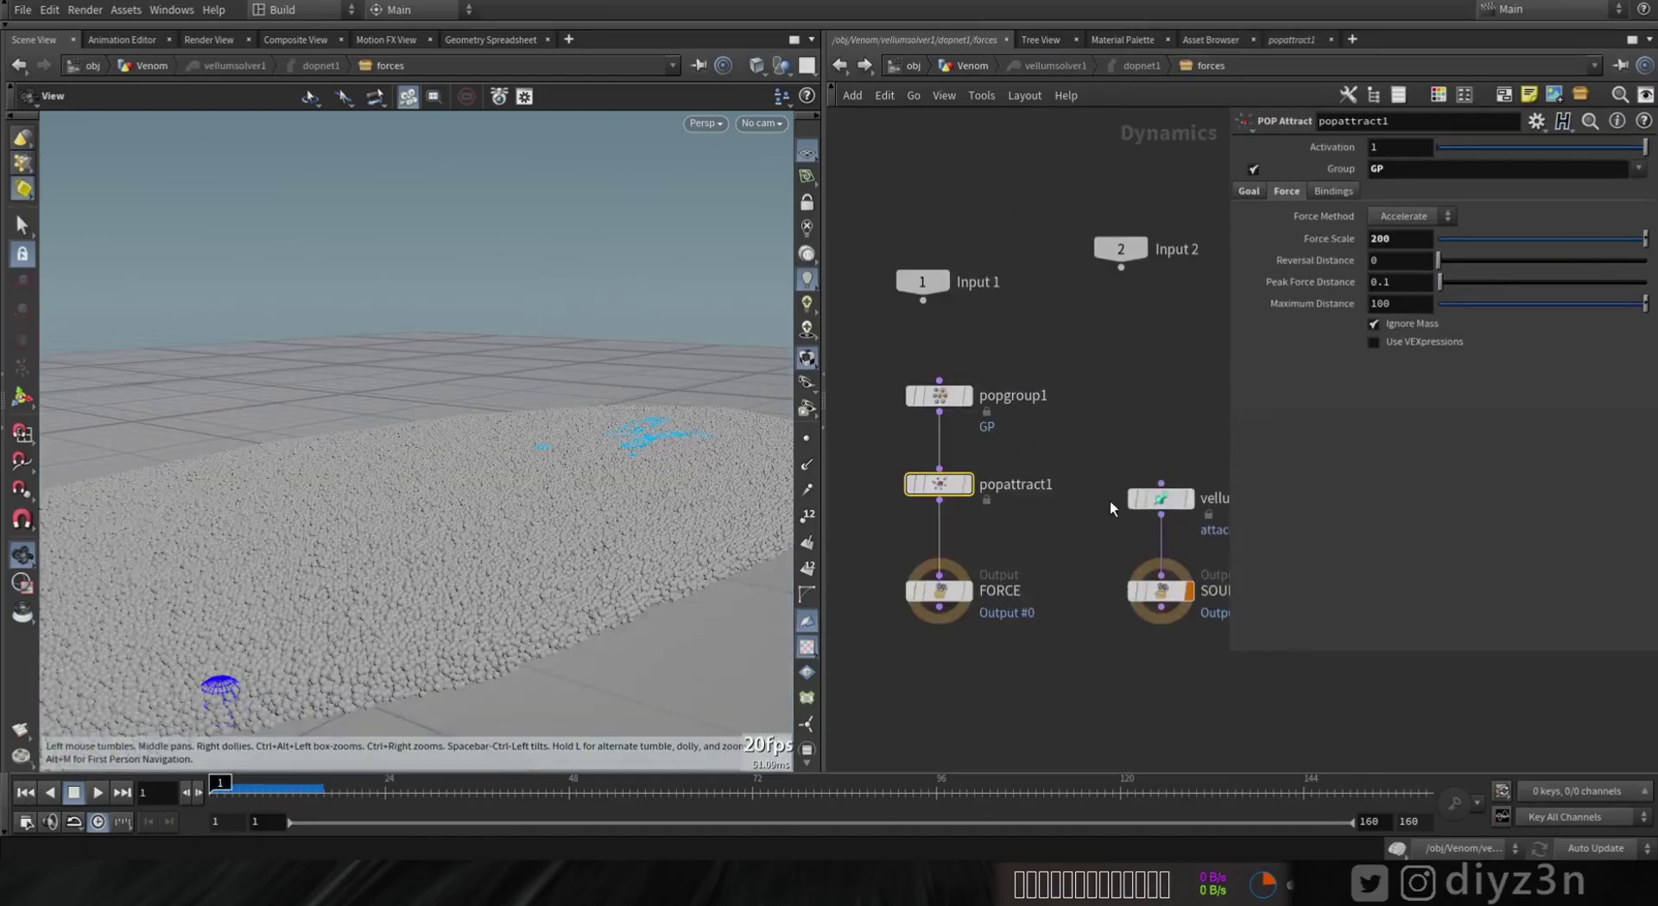
Step: In the forces network, insert a second Vellum Constraints node before the SOURCE output, creating constraints Each Frame
key(Tab)
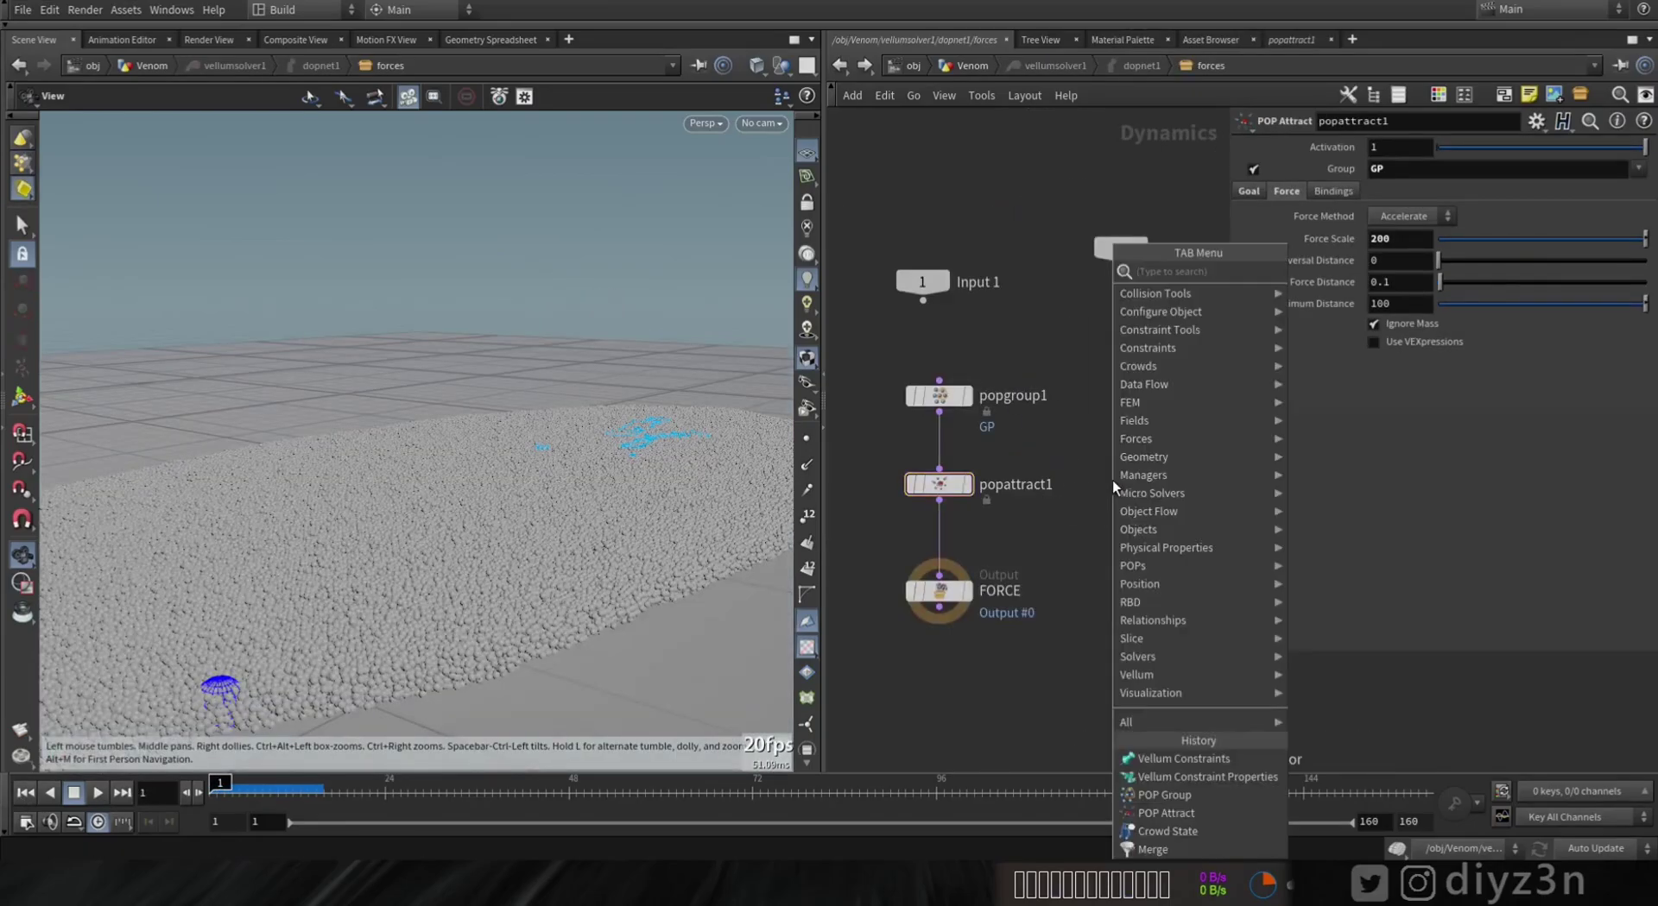
text(ve)
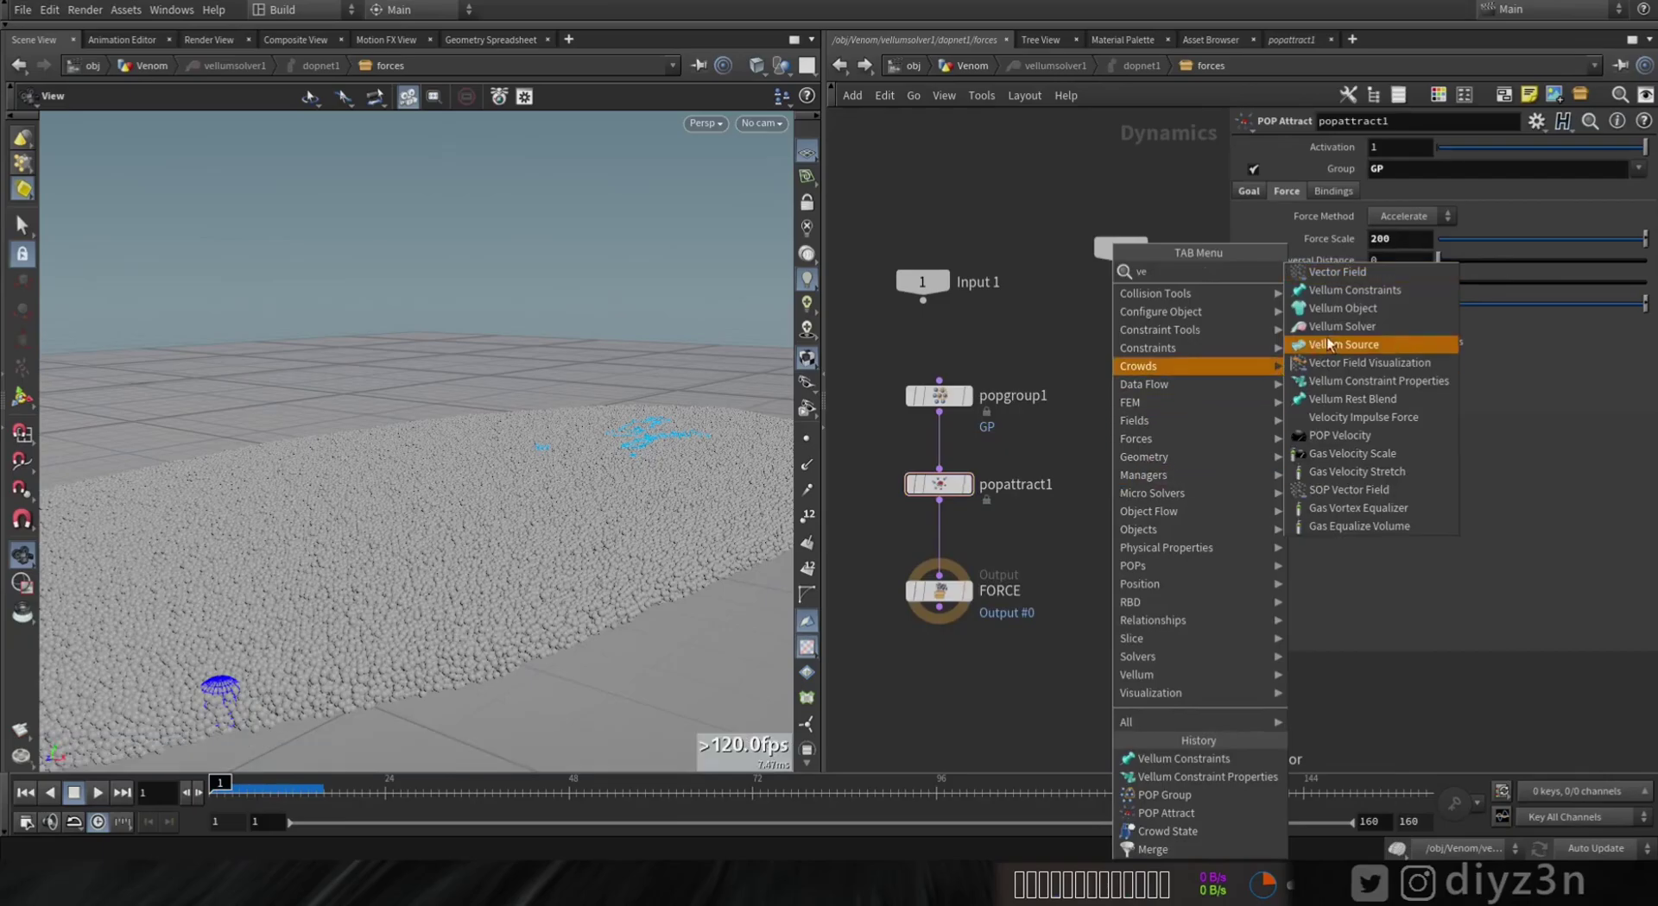
click(1338, 296)
click(1157, 485)
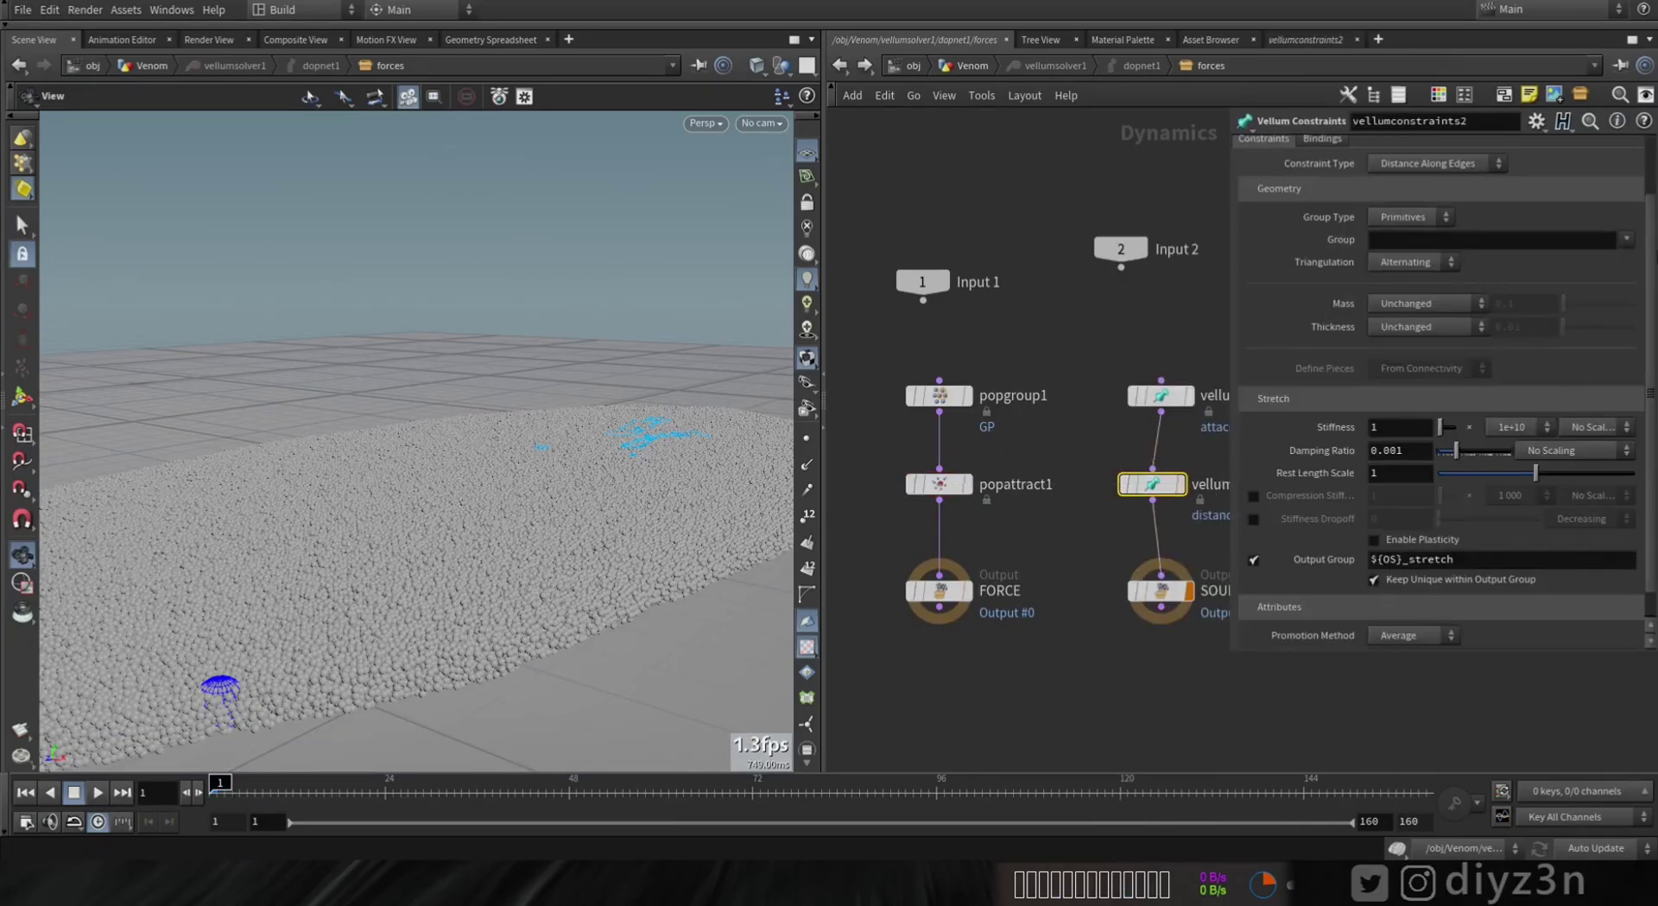
scroll(1399, 242, up, 2)
click(1426, 169)
click(1399, 192)
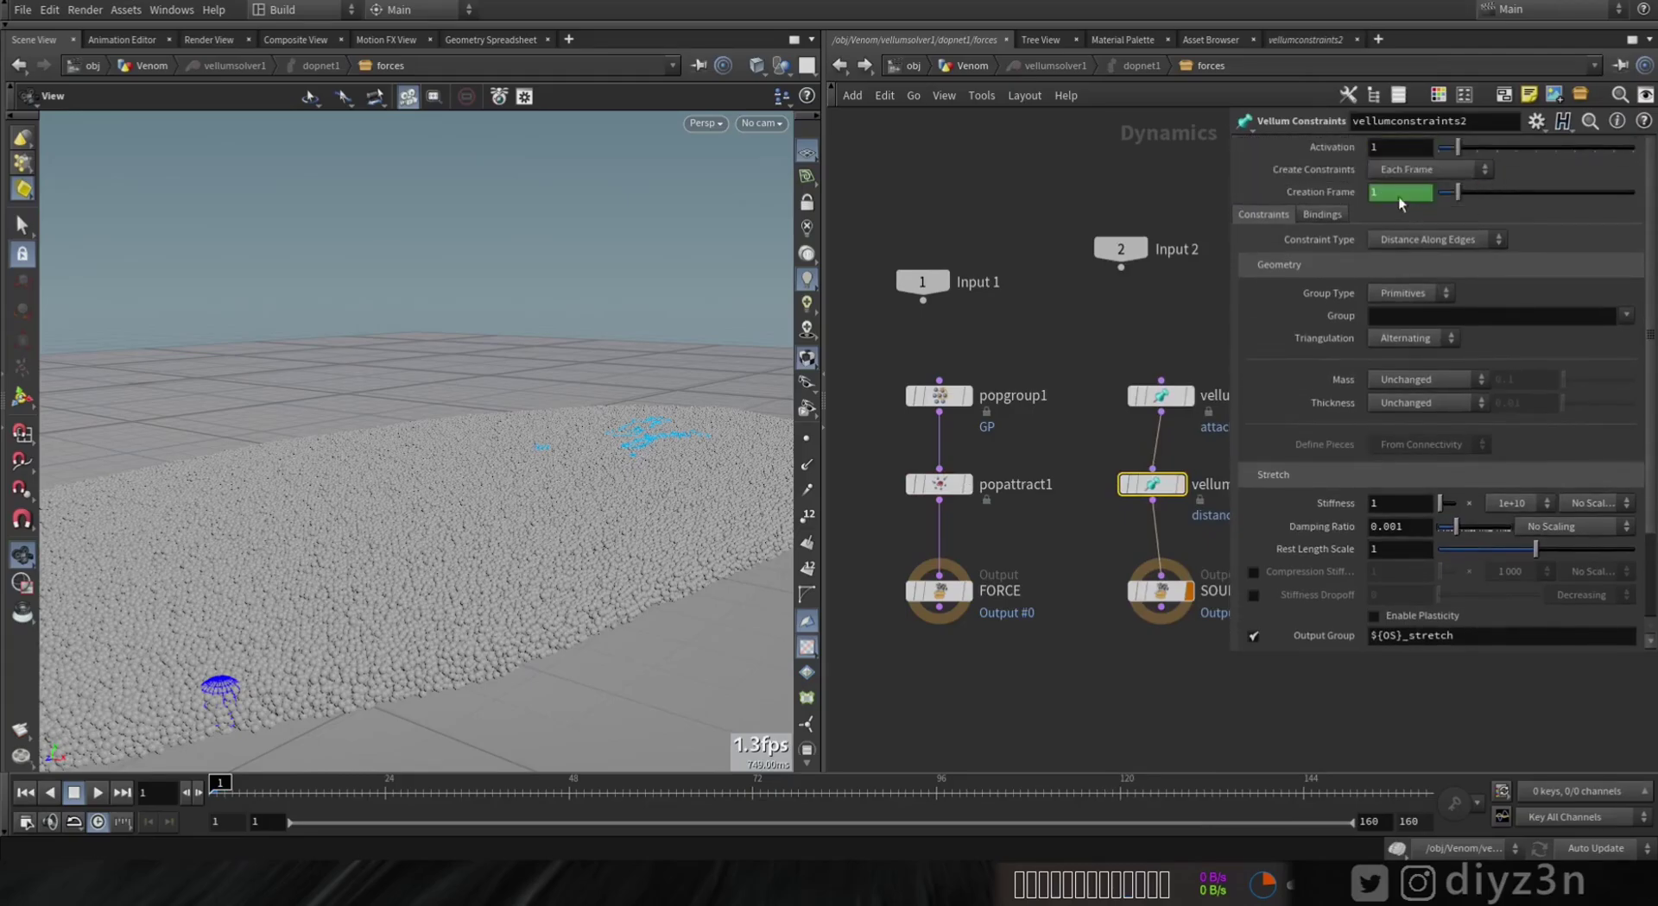
Step: Set vellumconstraints2's Constraint Type to Glue and raise its Constraints Per Point
click(1453, 231)
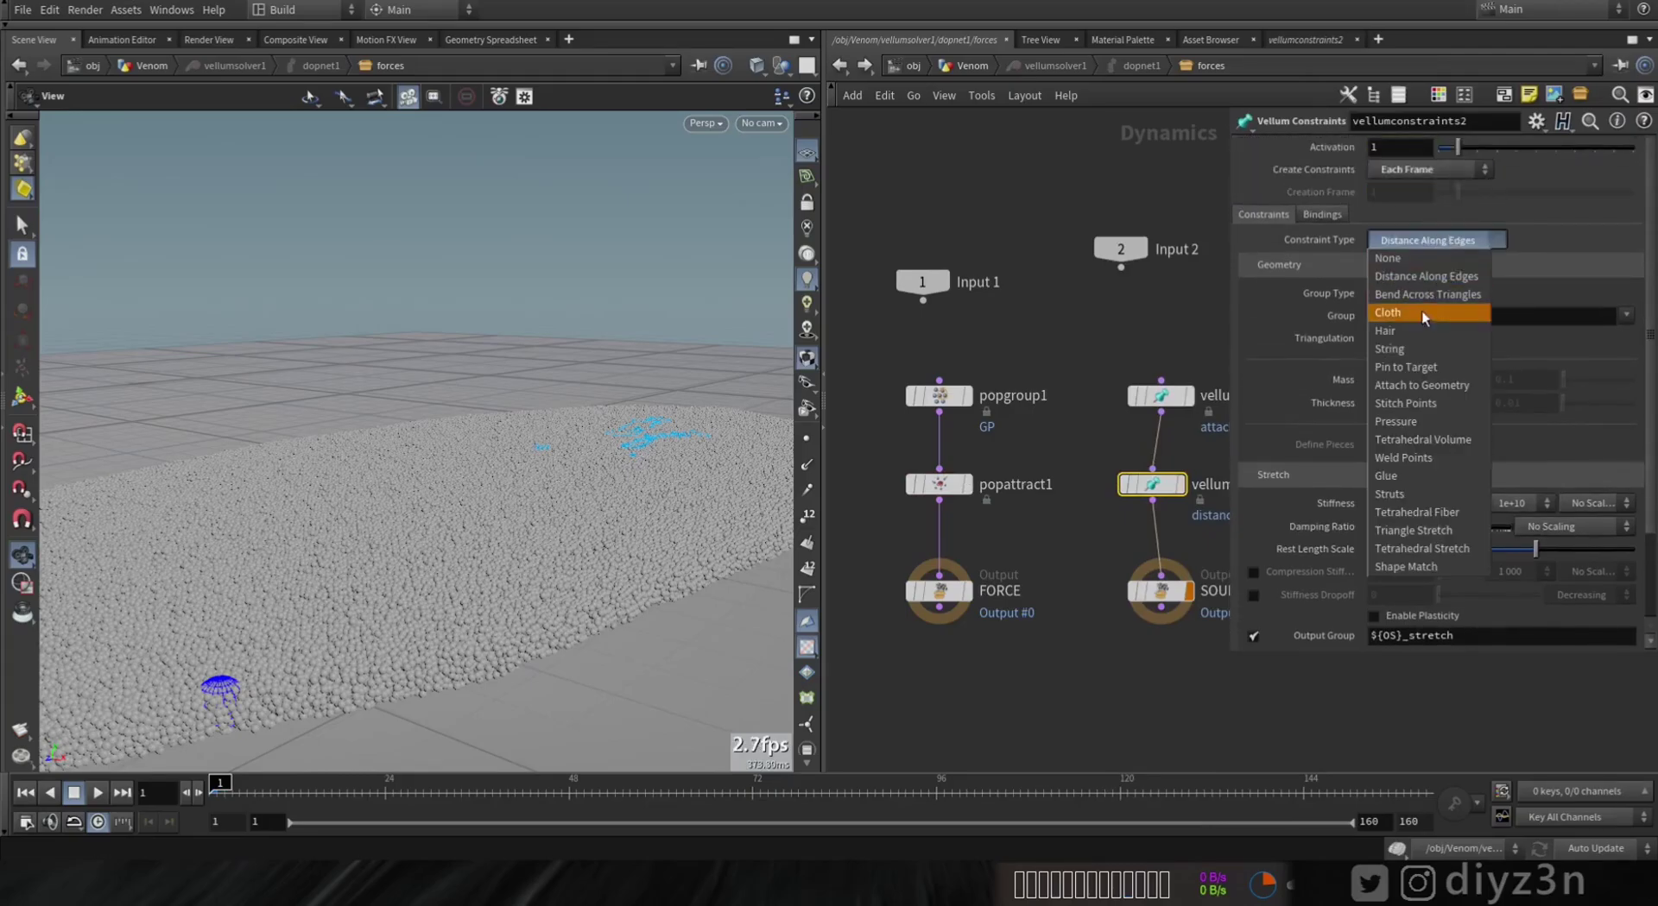
click(1400, 476)
click(1409, 477)
click(1402, 506)
scroll(1524, 377, down, 4)
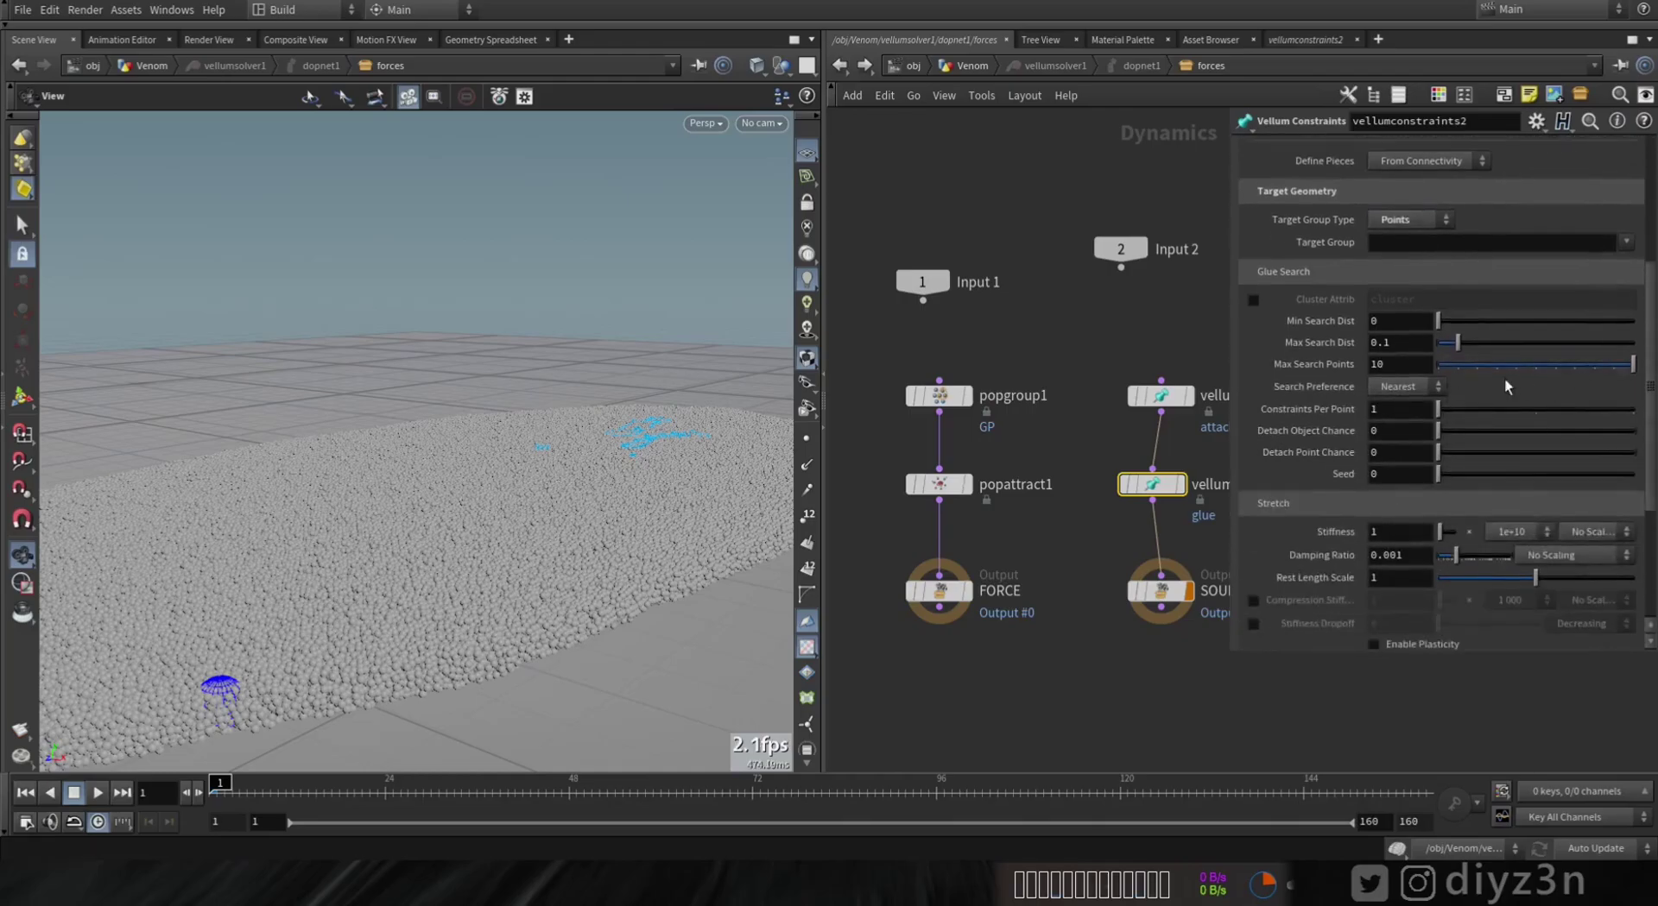
drag(1509, 409, 1534, 409)
Step: Review the popattract1 and popgroup1 settings and return to the Venom network
click(938, 488)
click(941, 397)
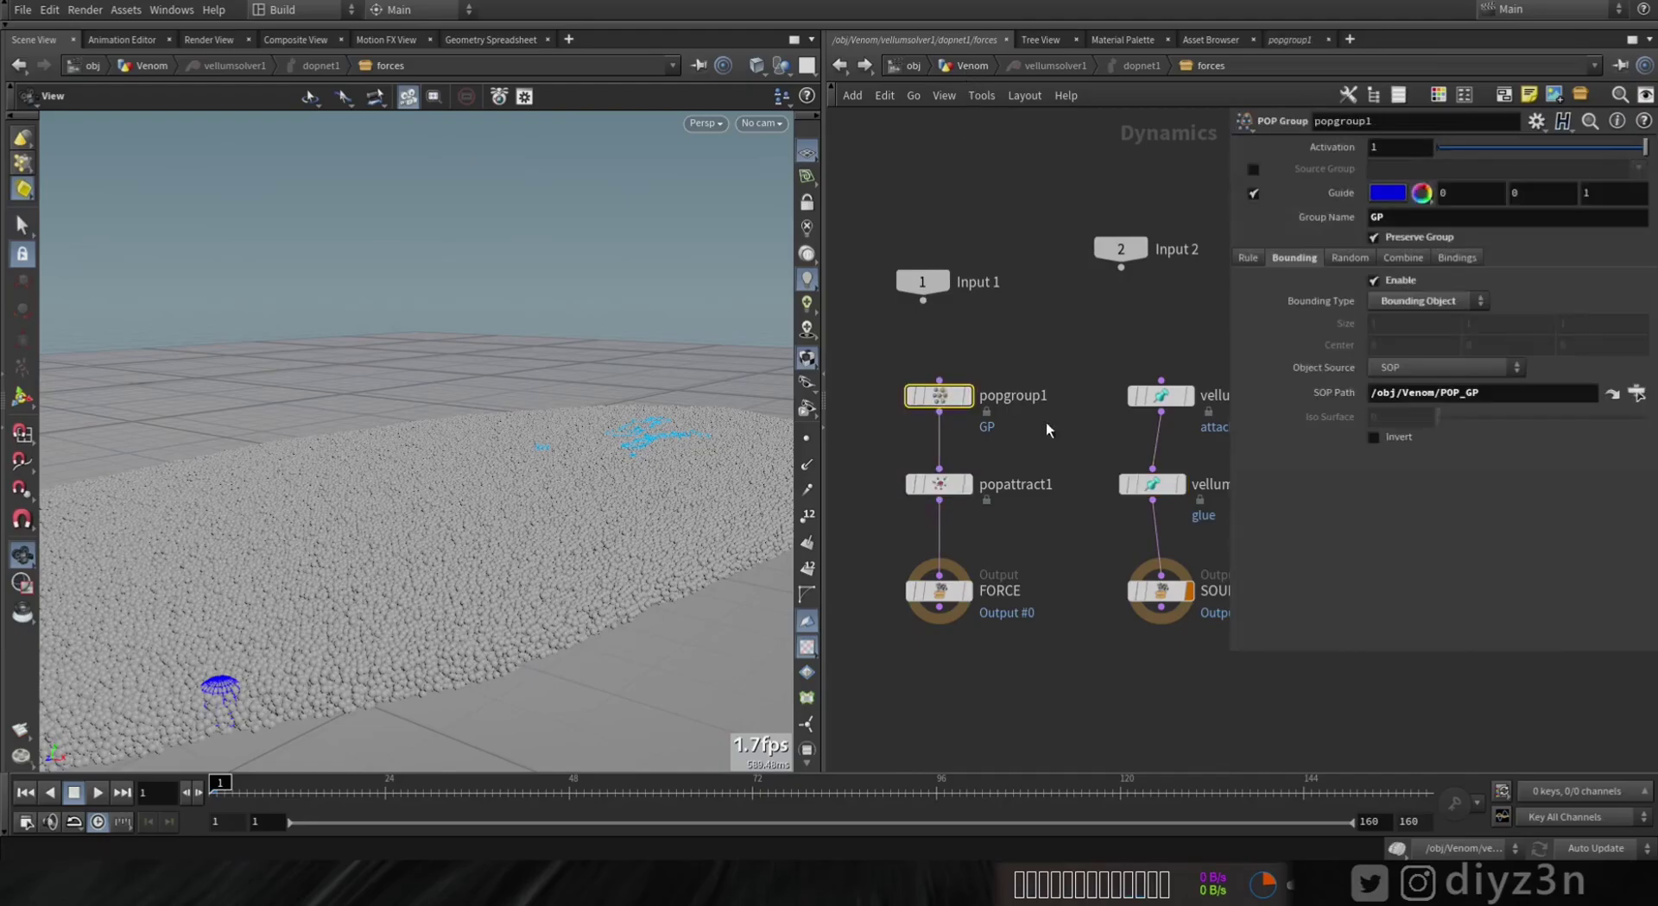
click(963, 65)
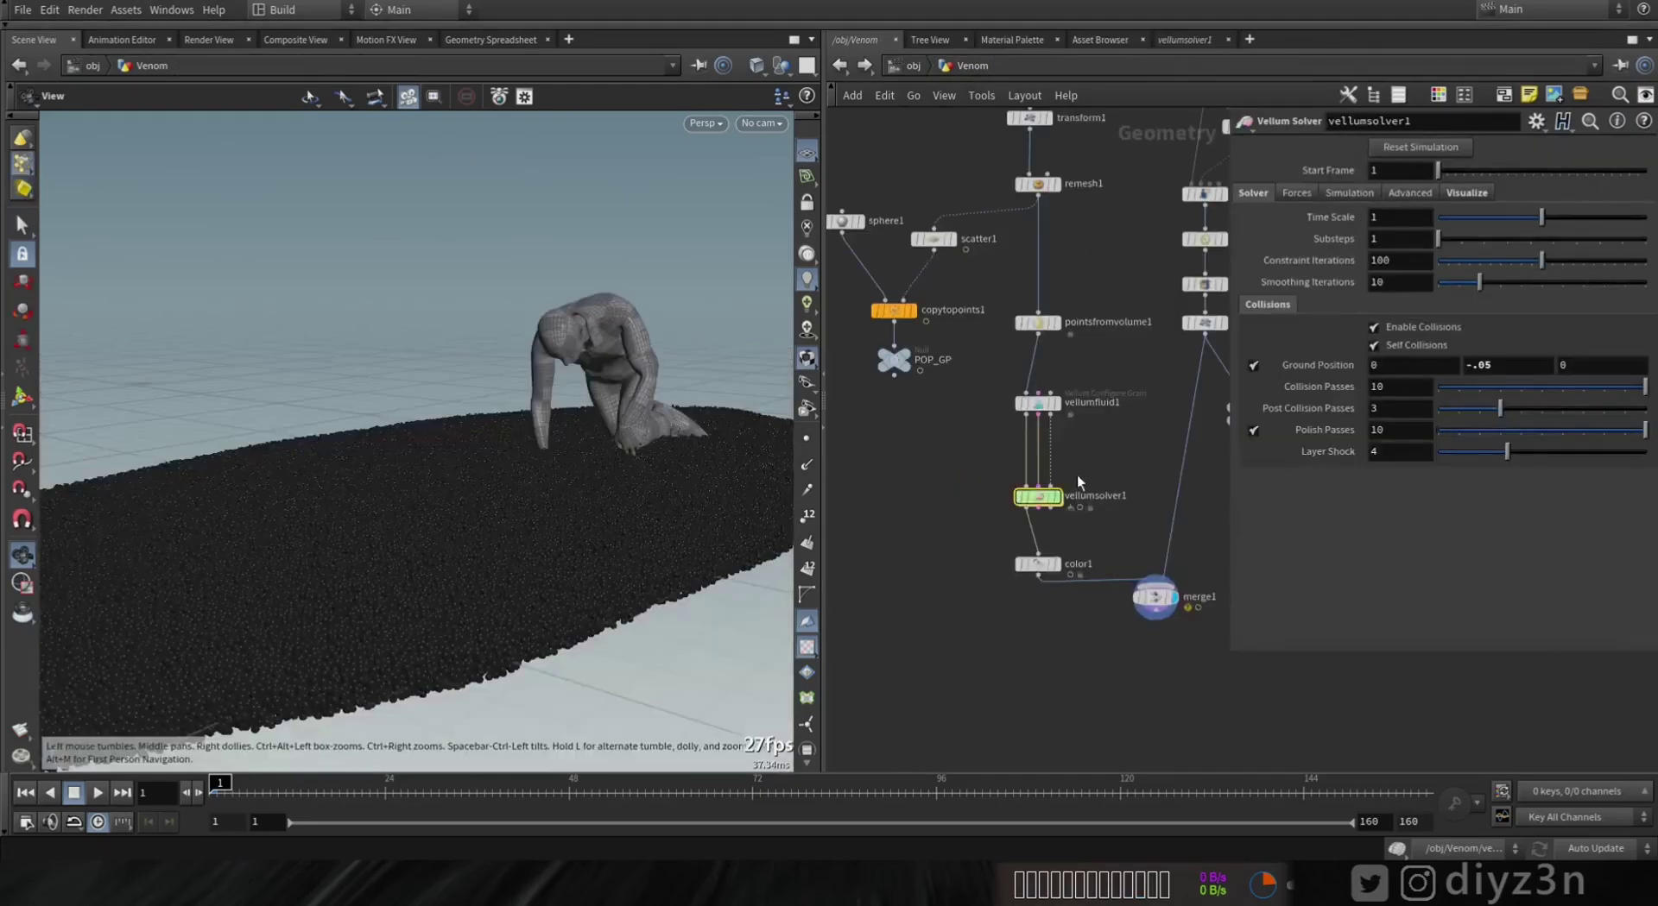
Step: Play the Vellum simulation and scrub the cached frames back to frame 26 to examine how the particles attach to the character
click(97, 792)
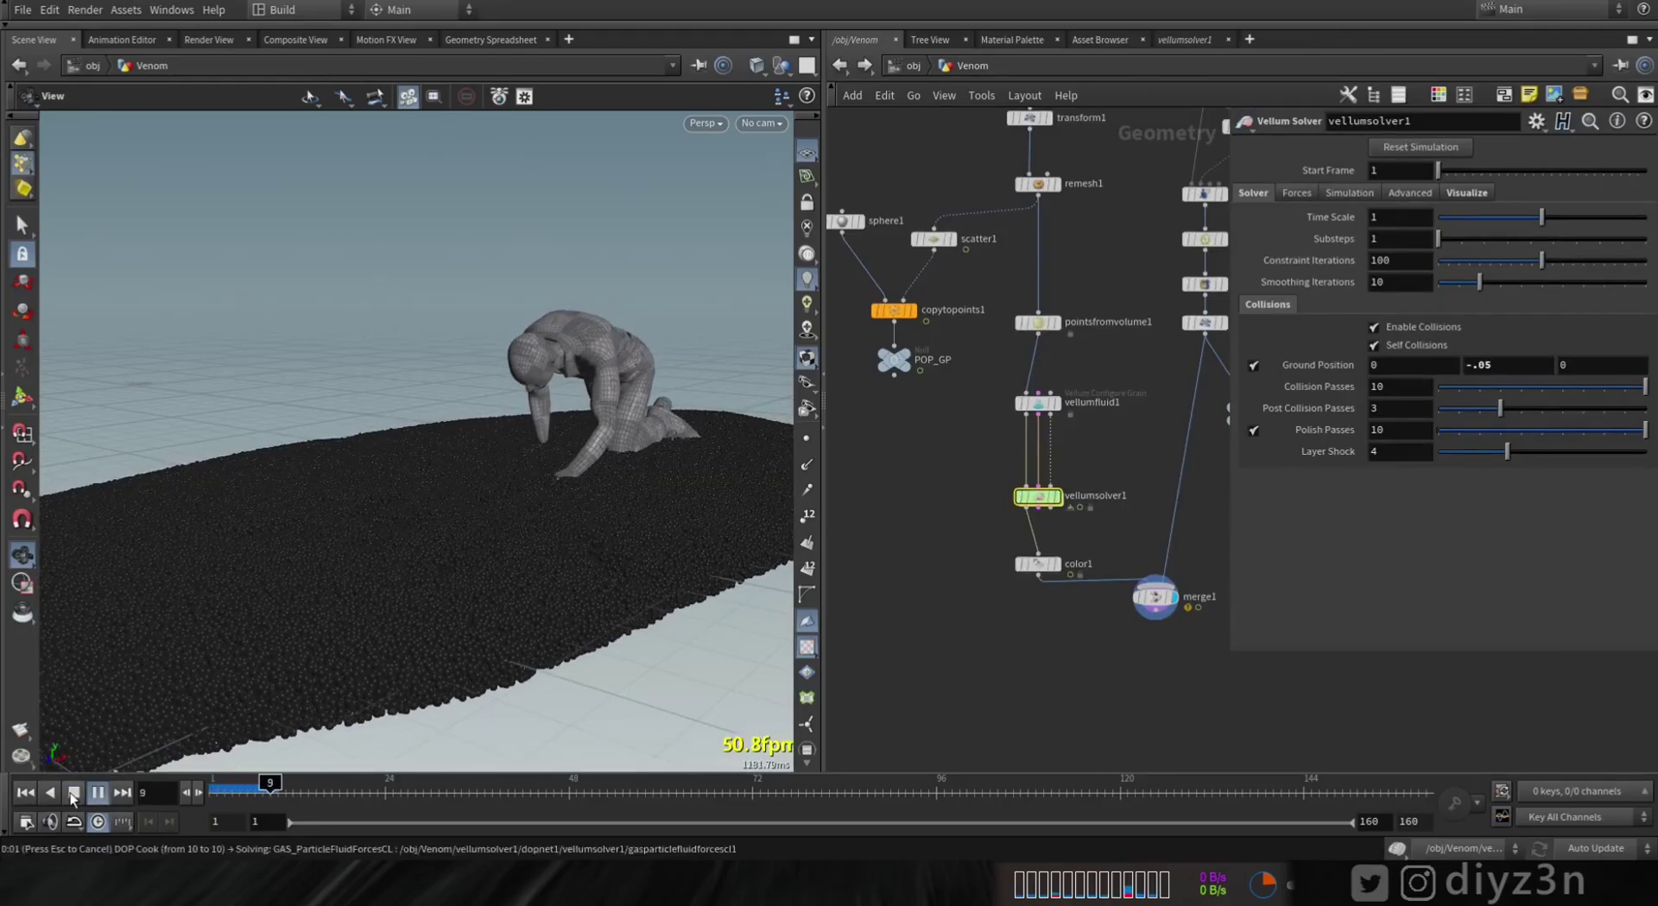
click(73, 794)
mouse_move(503, 374)
mouse_down()
mouse_move(377, 345)
mouse_move(481, 347)
mouse_move(496, 367)
mouse_up()
click(96, 793)
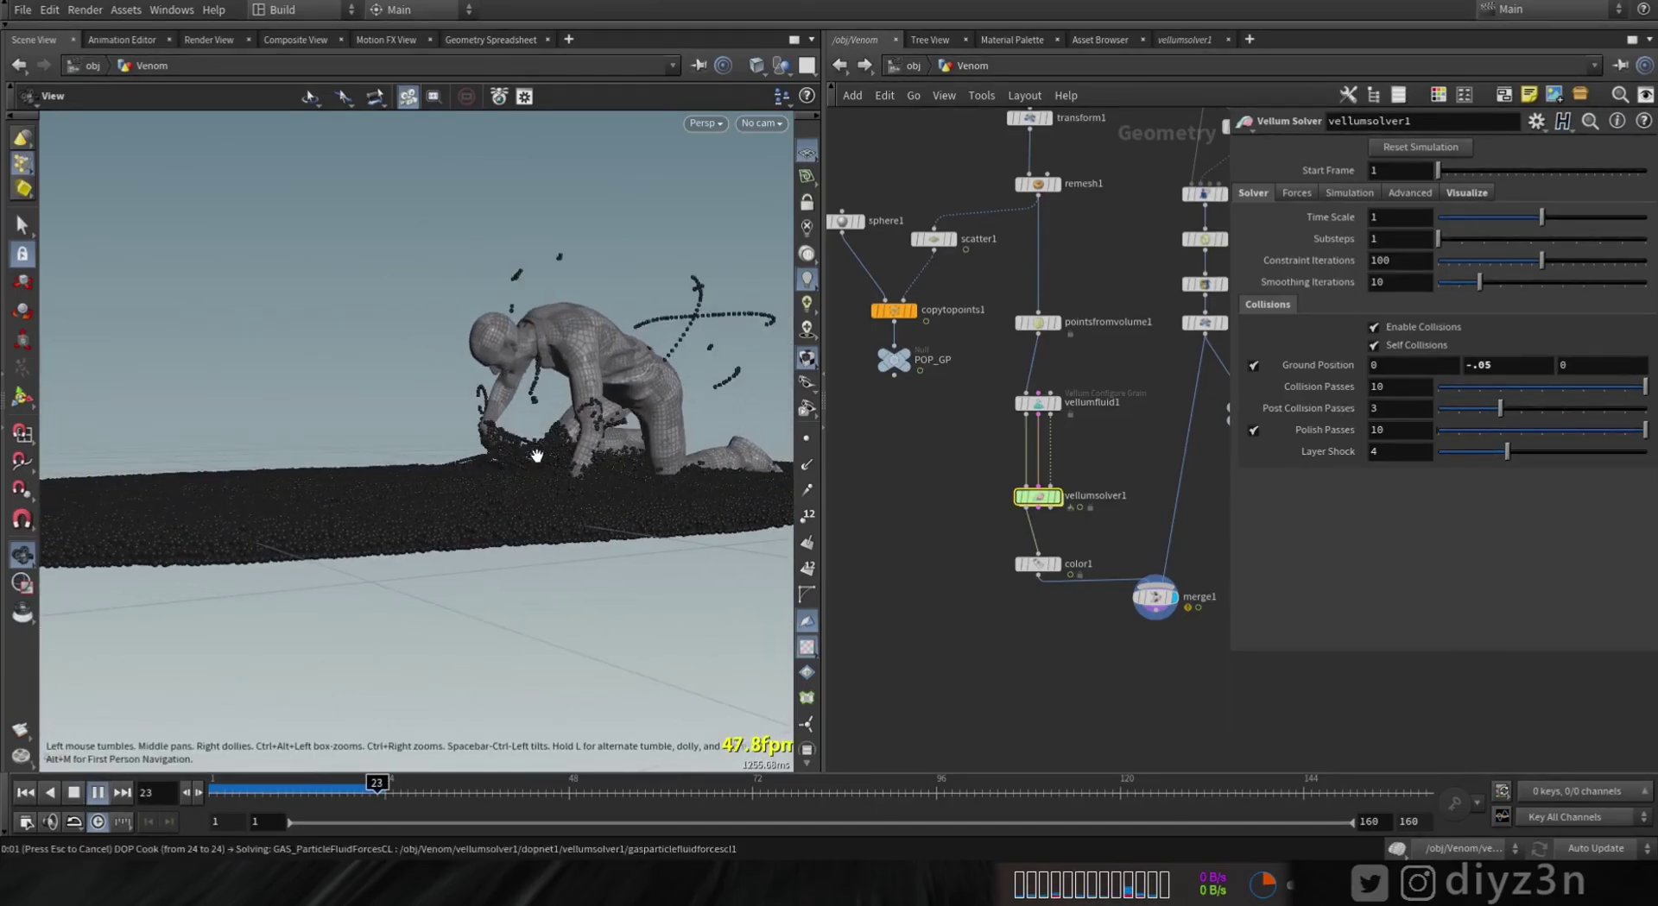
click(74, 793)
drag(496, 440, 656, 406)
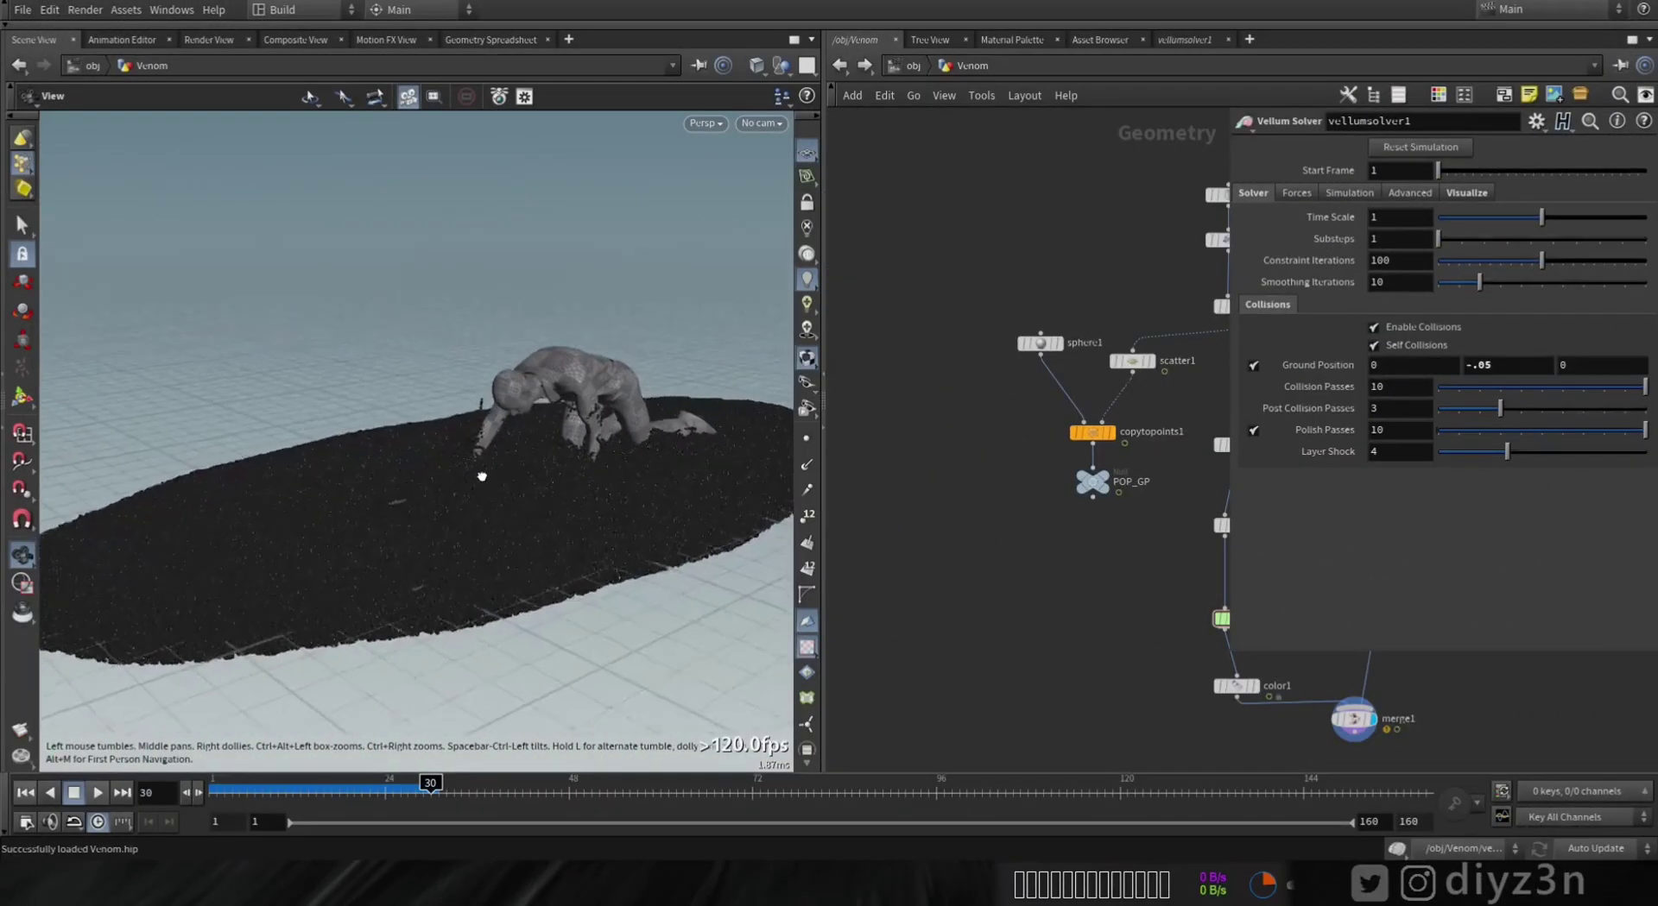
drag(481, 474, 488, 441)
drag(283, 787, 399, 789)
scroll(575, 436, up, 3)
drag(575, 436, 438, 448)
Step: Move the OUT null away from the character chain and display transform2
middle_drag(1029, 535, 782, 492)
middle_drag(1208, 529, 1002, 525)
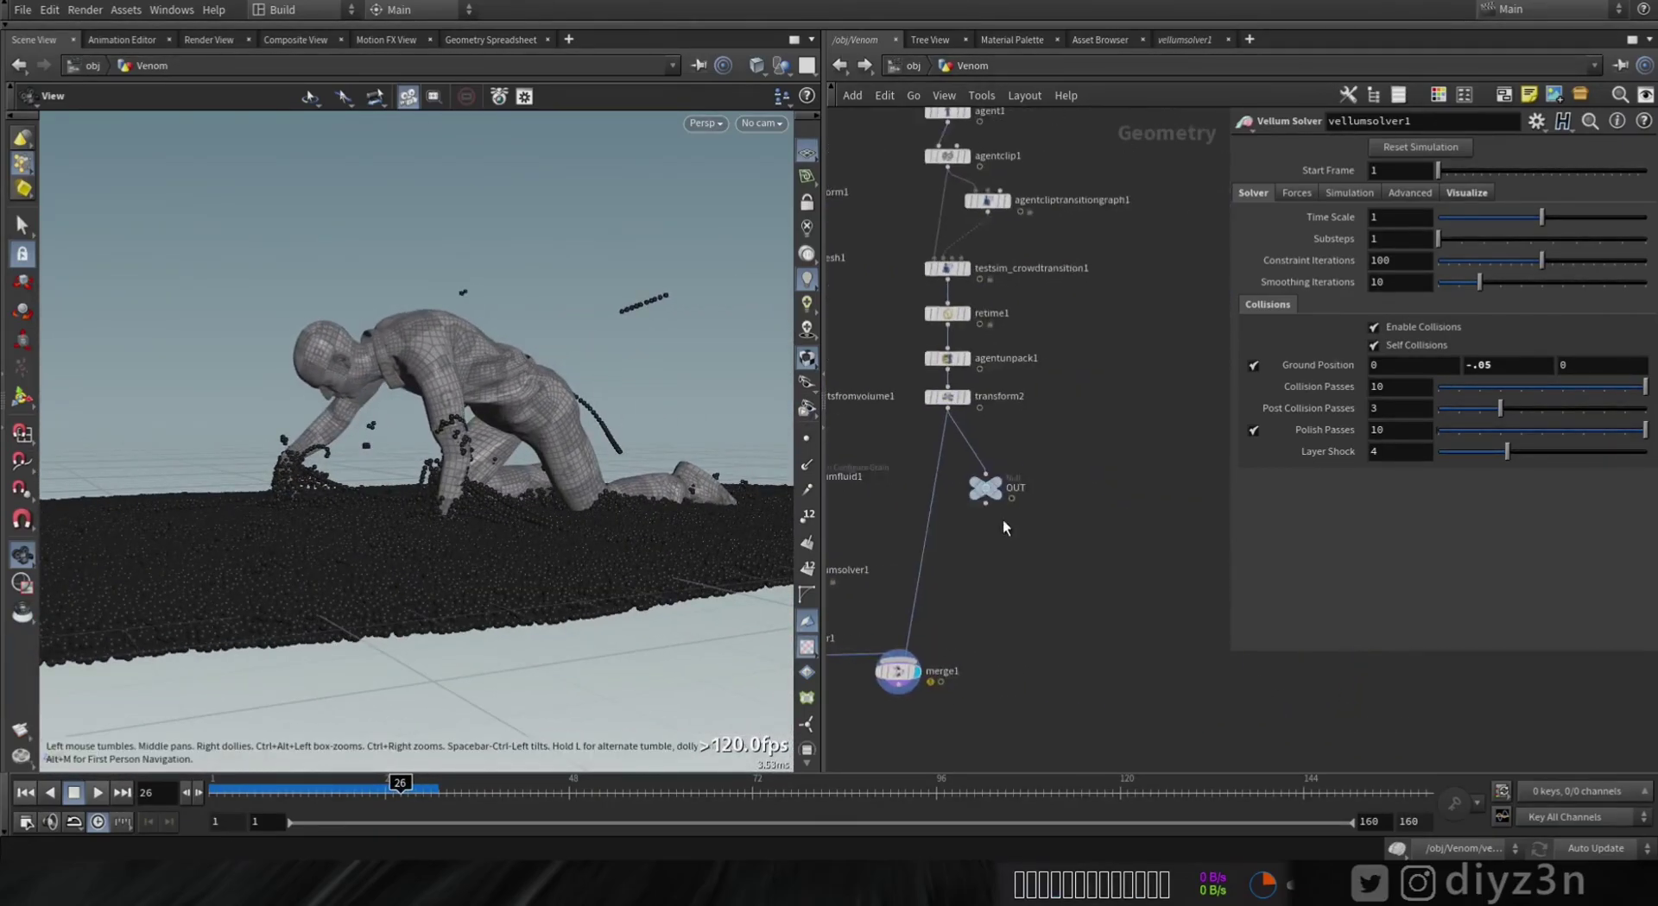
scroll(1004, 522, up, 3)
drag(976, 462, 1132, 454)
click(1165, 402)
Step: Go from popattract1's SOP Path to the OUT null and insert a Group Create node between transform2 and OUT
middle_drag(879, 522, 1214, 518)
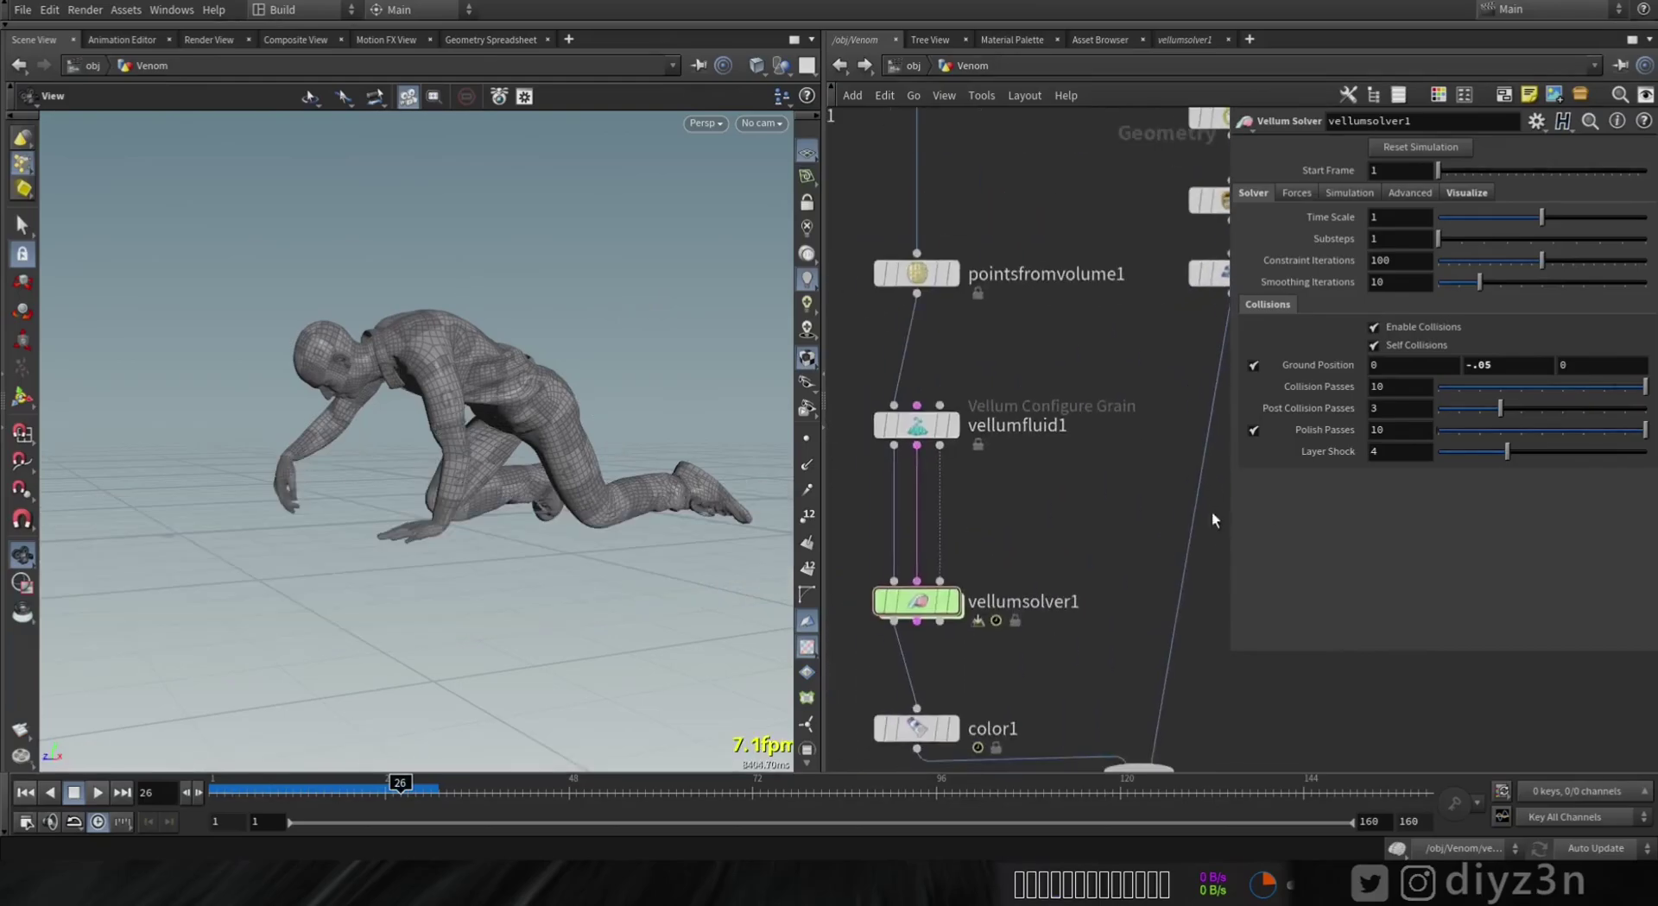
double_click(905, 602)
click(934, 538)
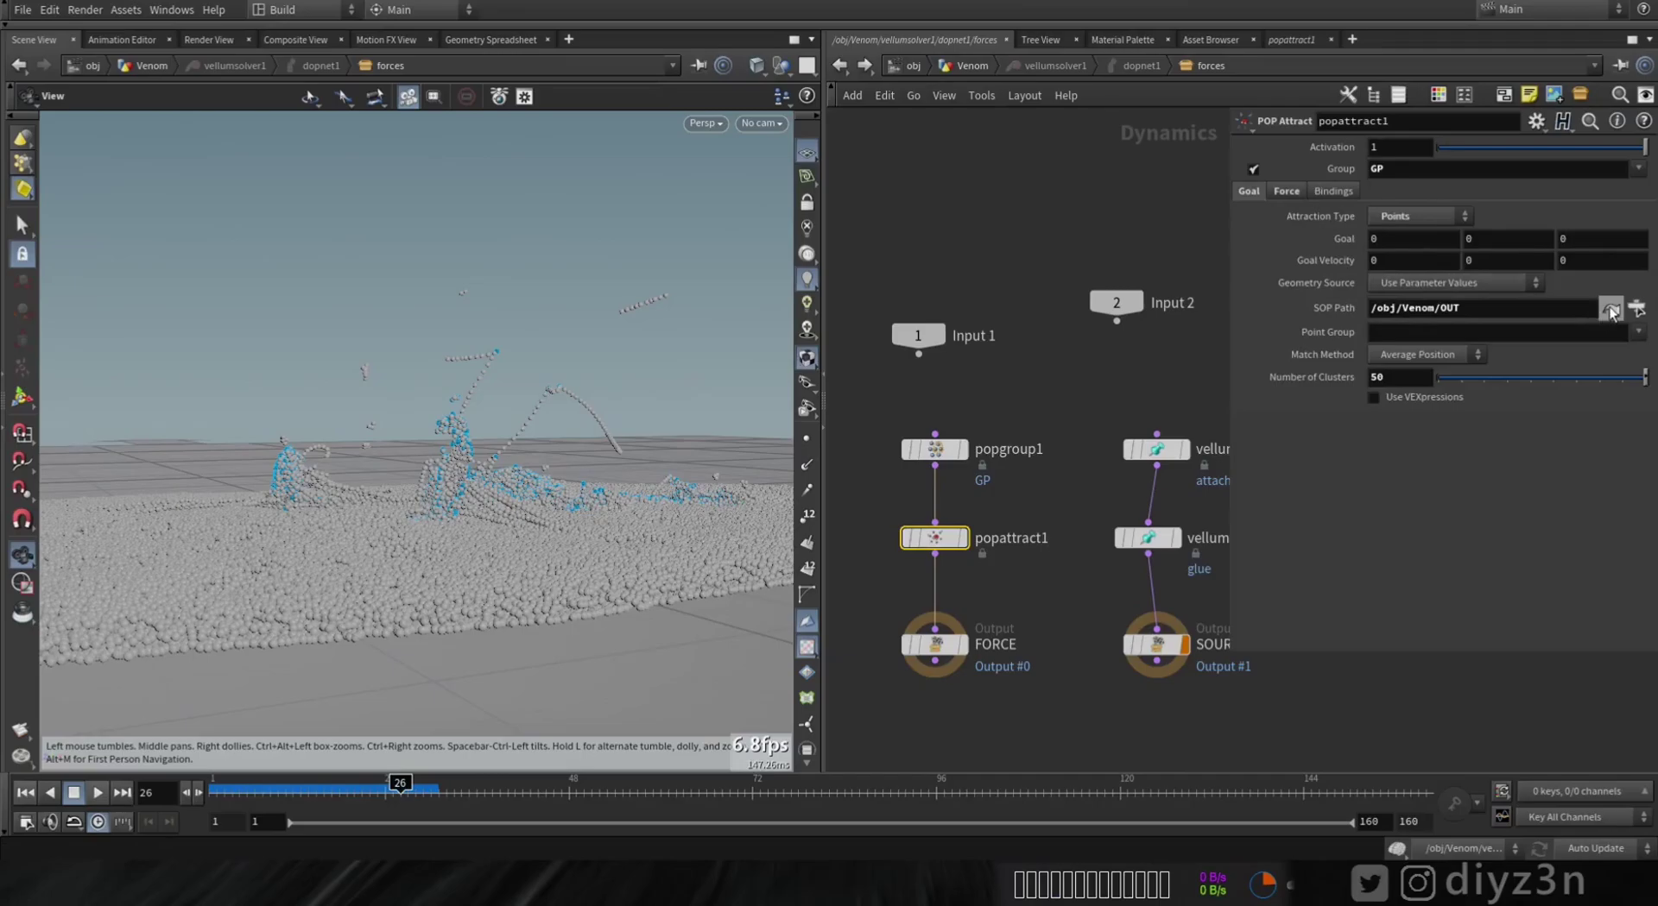
click(1611, 309)
key(Tab)
mouse_move(1127, 239)
click(1329, 174)
click(1005, 397)
drag(1004, 397, 1090, 382)
Step: Set group1's Group Type to Points and select the character's head, torso and upper-arm points as its Base Group
click(1416, 170)
click(1403, 194)
click(1428, 149)
click(1635, 266)
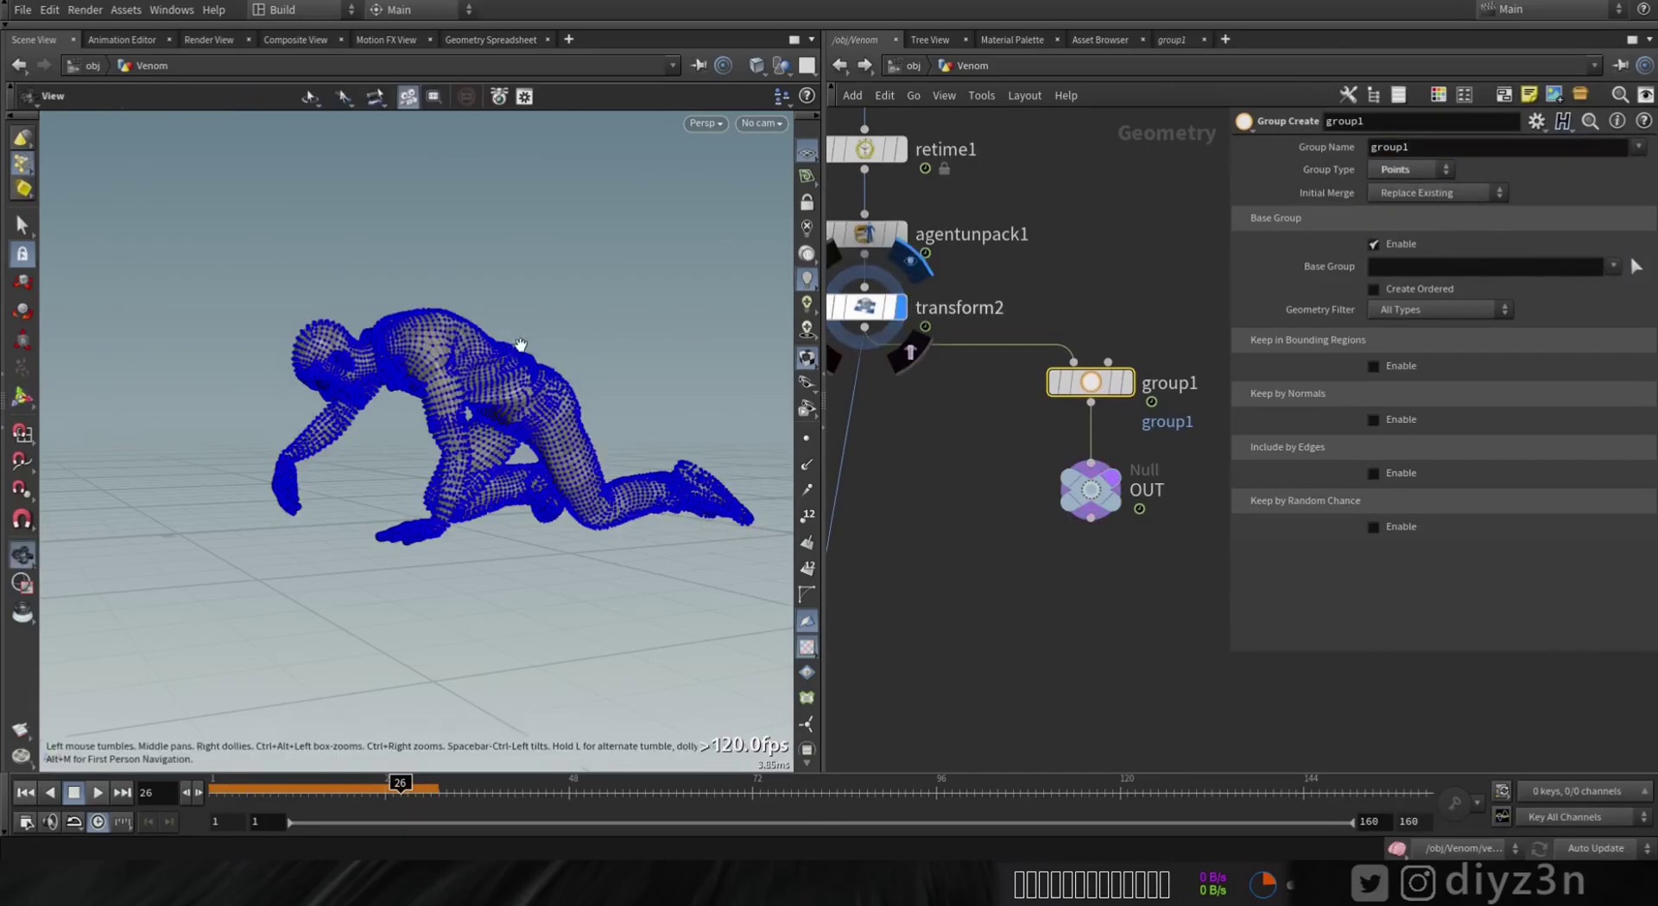
drag(214, 270, 669, 429)
key(Return)
Step: In the solver's forces network, set popattract1's Point Group to group1 and Number of Clusters to 200
middle_drag(1081, 507, 1403, 443)
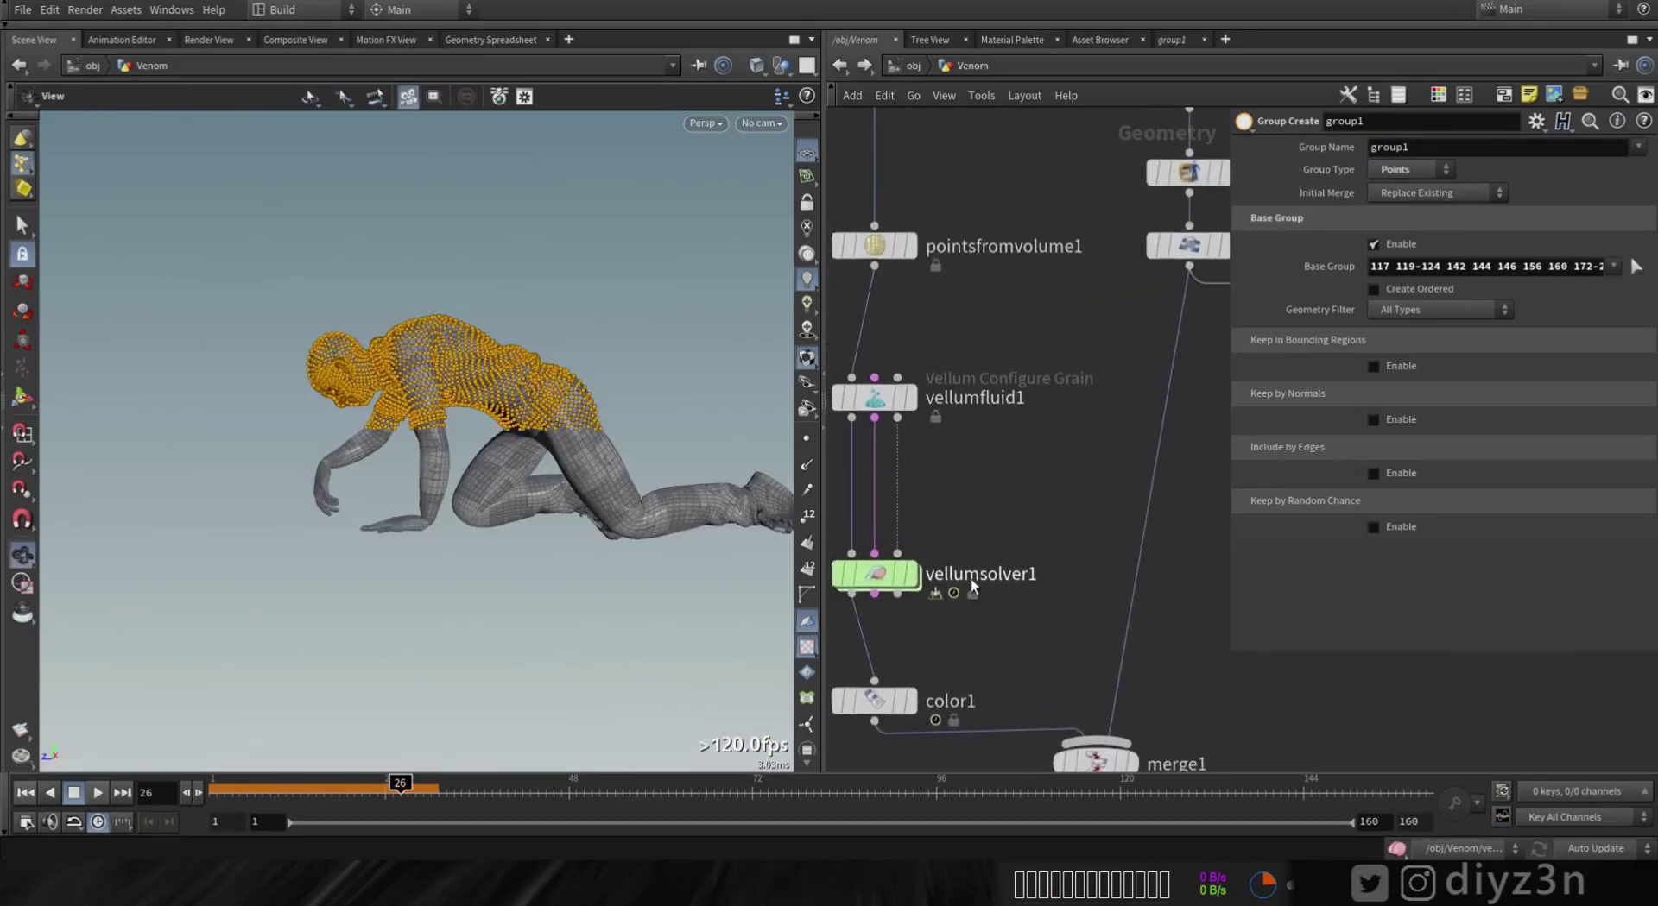
double_click(864, 580)
click(934, 537)
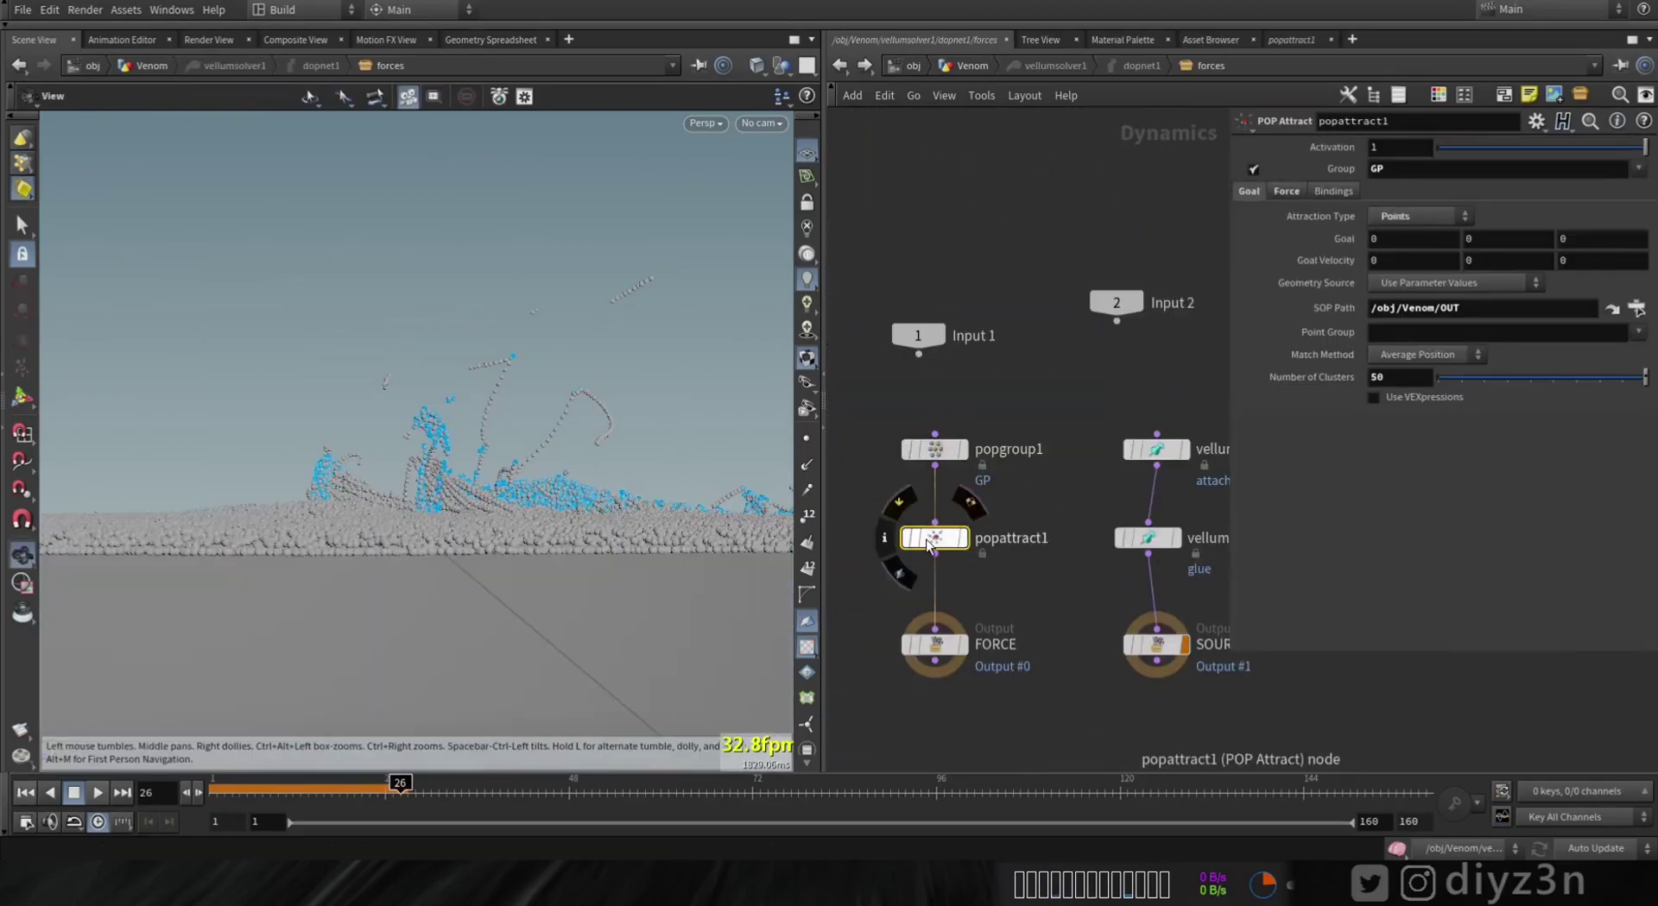
click(1638, 332)
click(1373, 371)
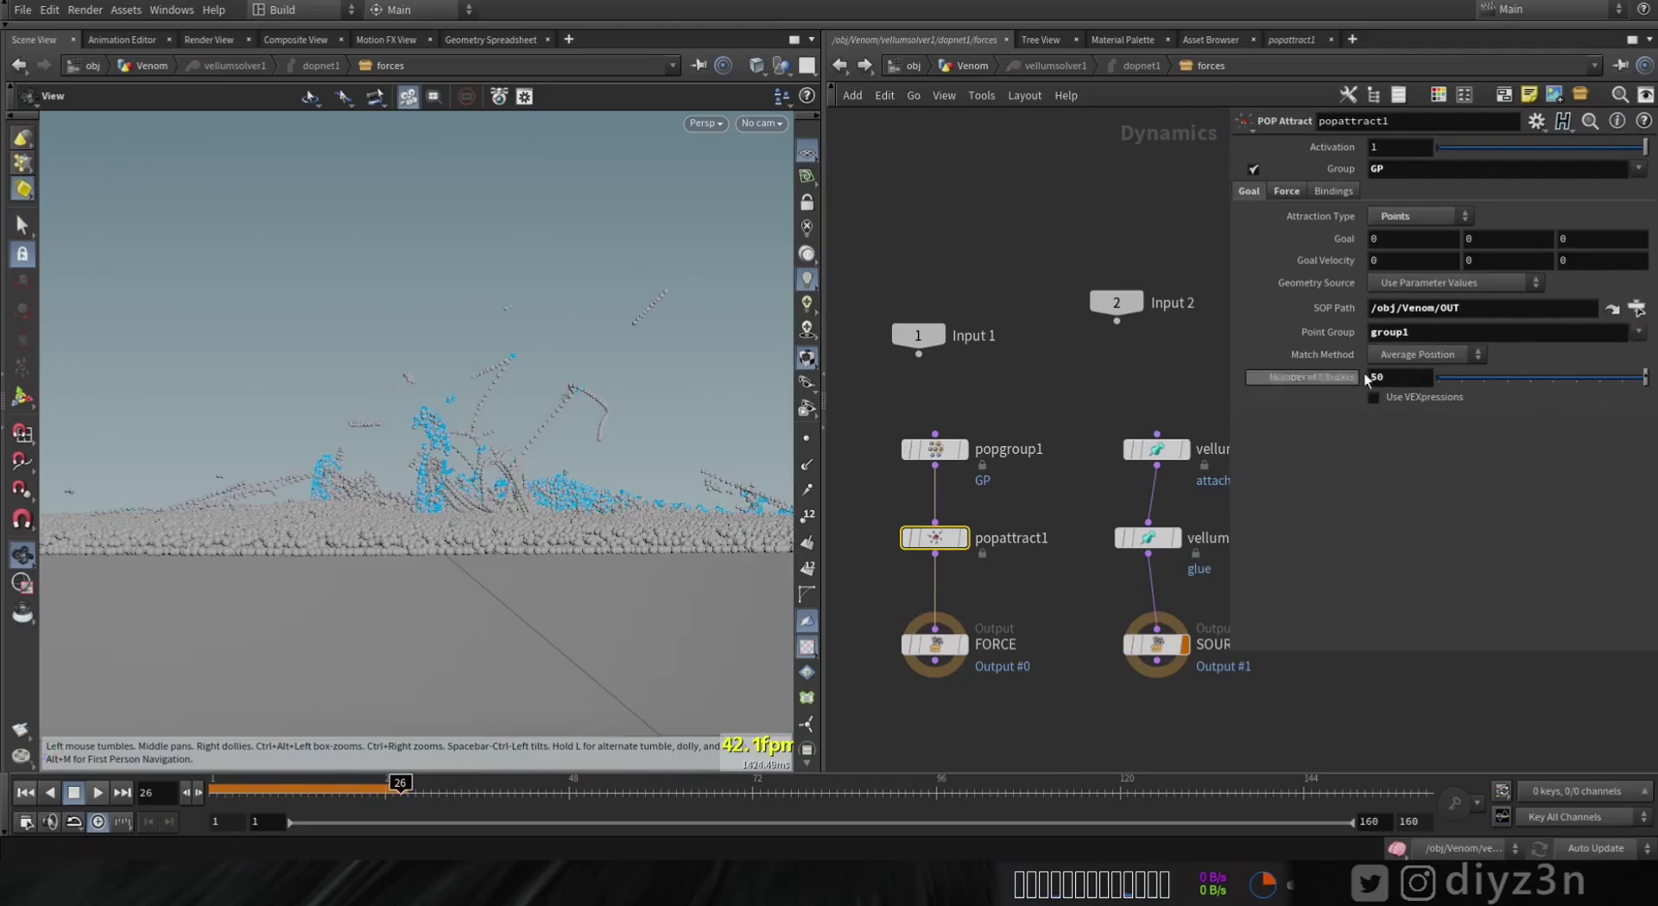
click(1400, 377)
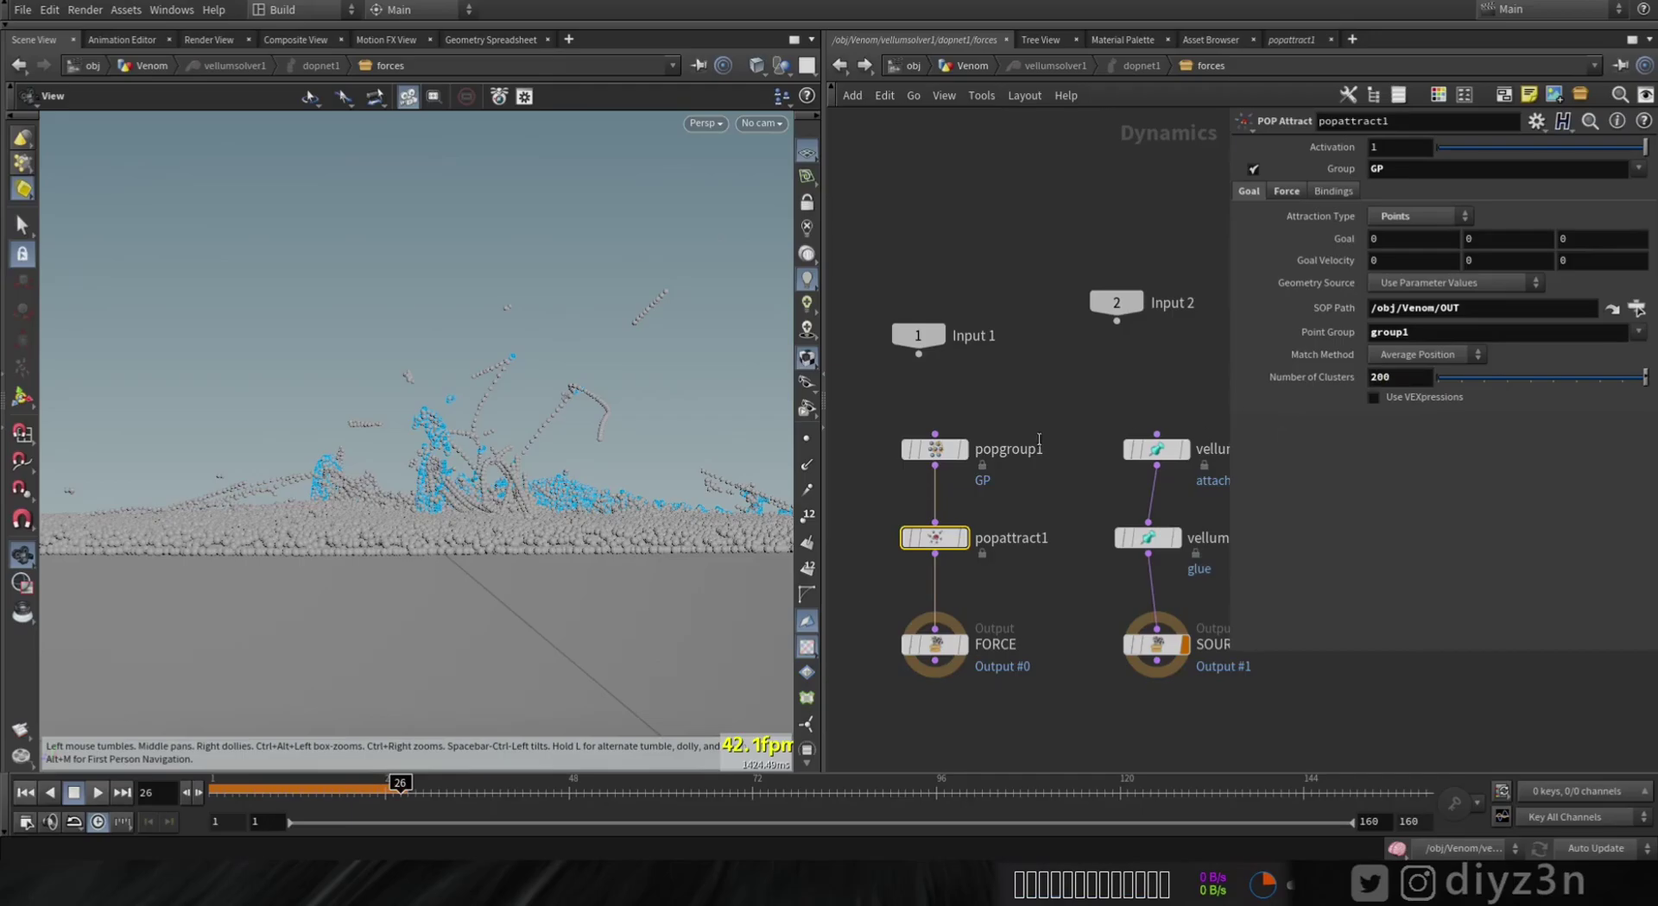
drag(263, 700, 478, 493)
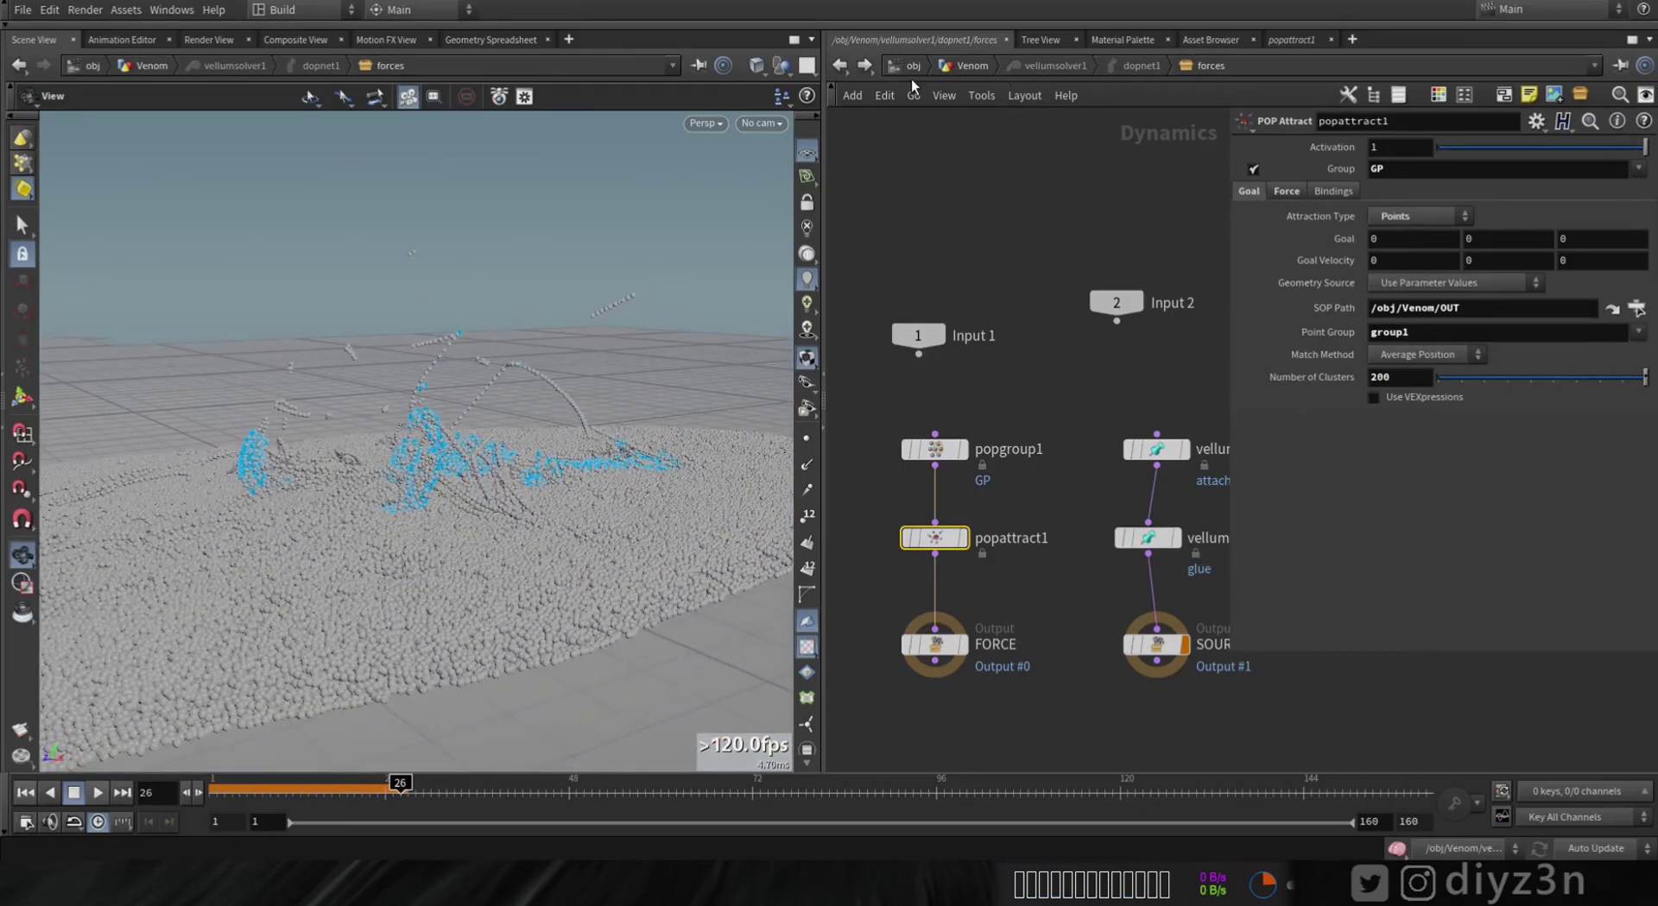
Step: Return to the Venom network, display merge1 and replay the simulation to examine the attraction
click(955, 64)
middle_drag(996, 543, 1035, 392)
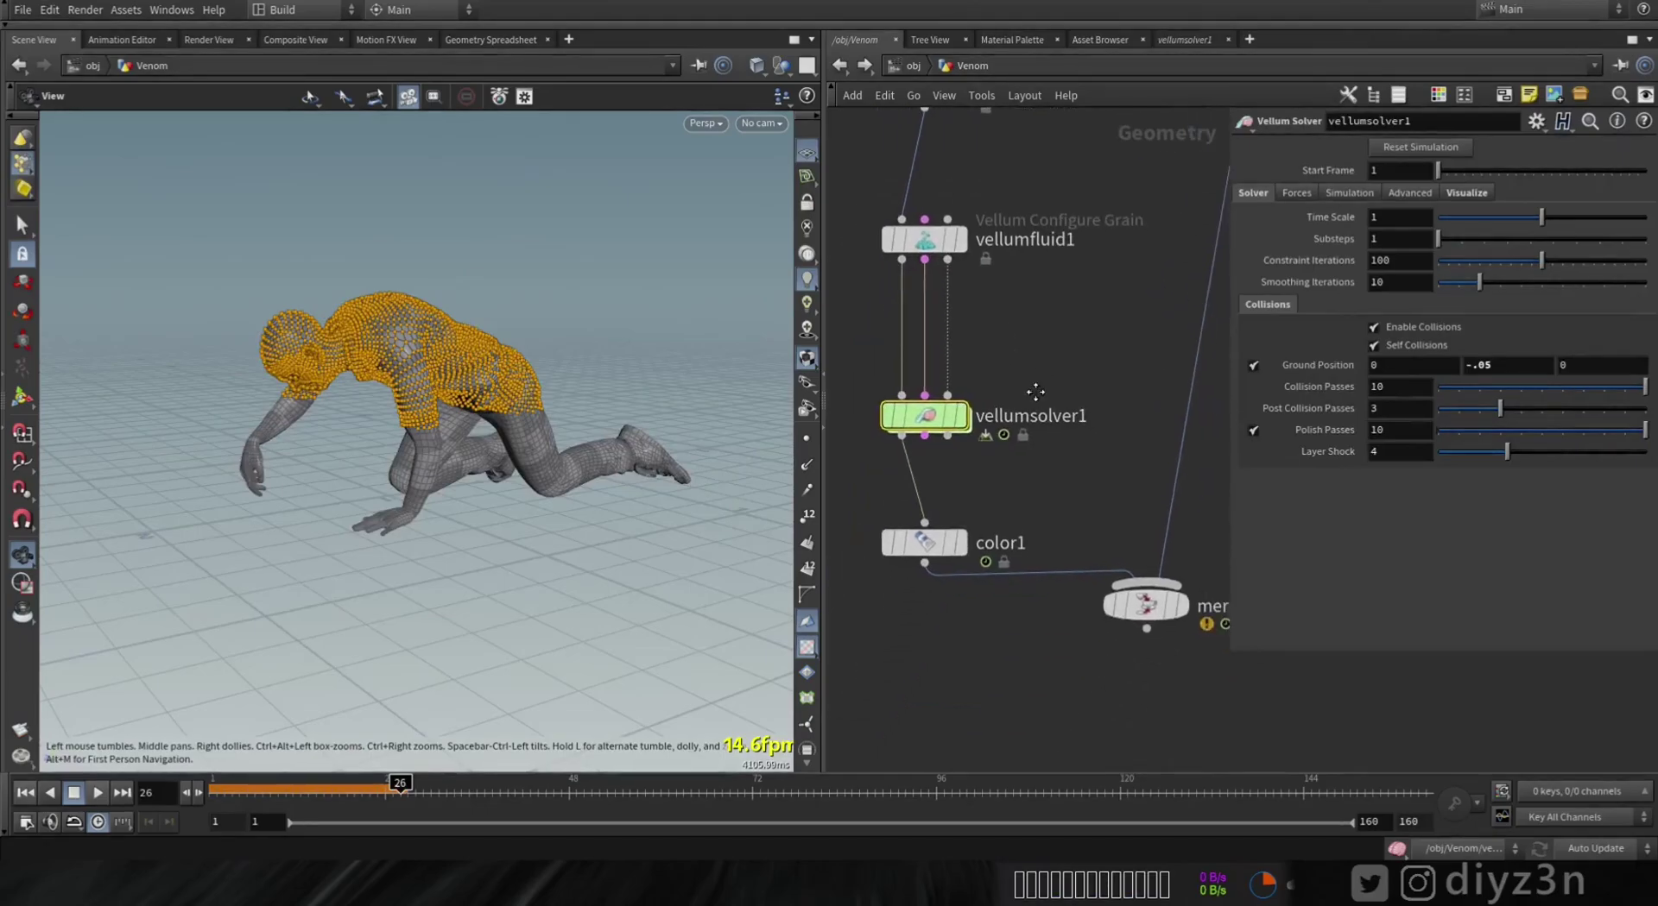
click(1192, 563)
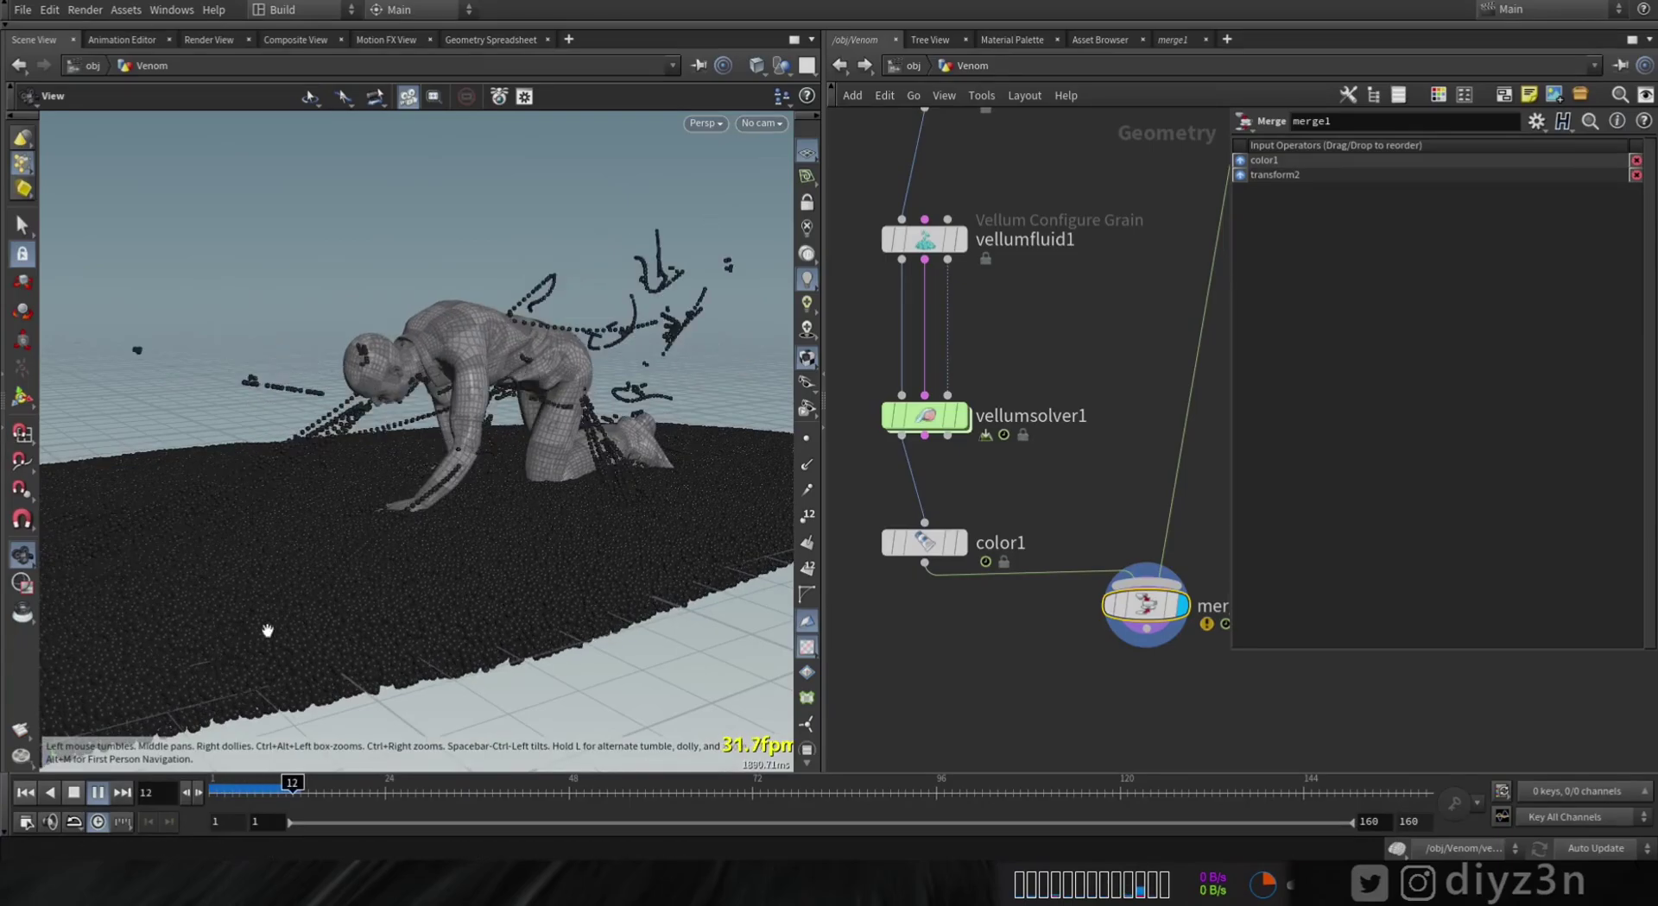
drag(473, 316, 433, 418)
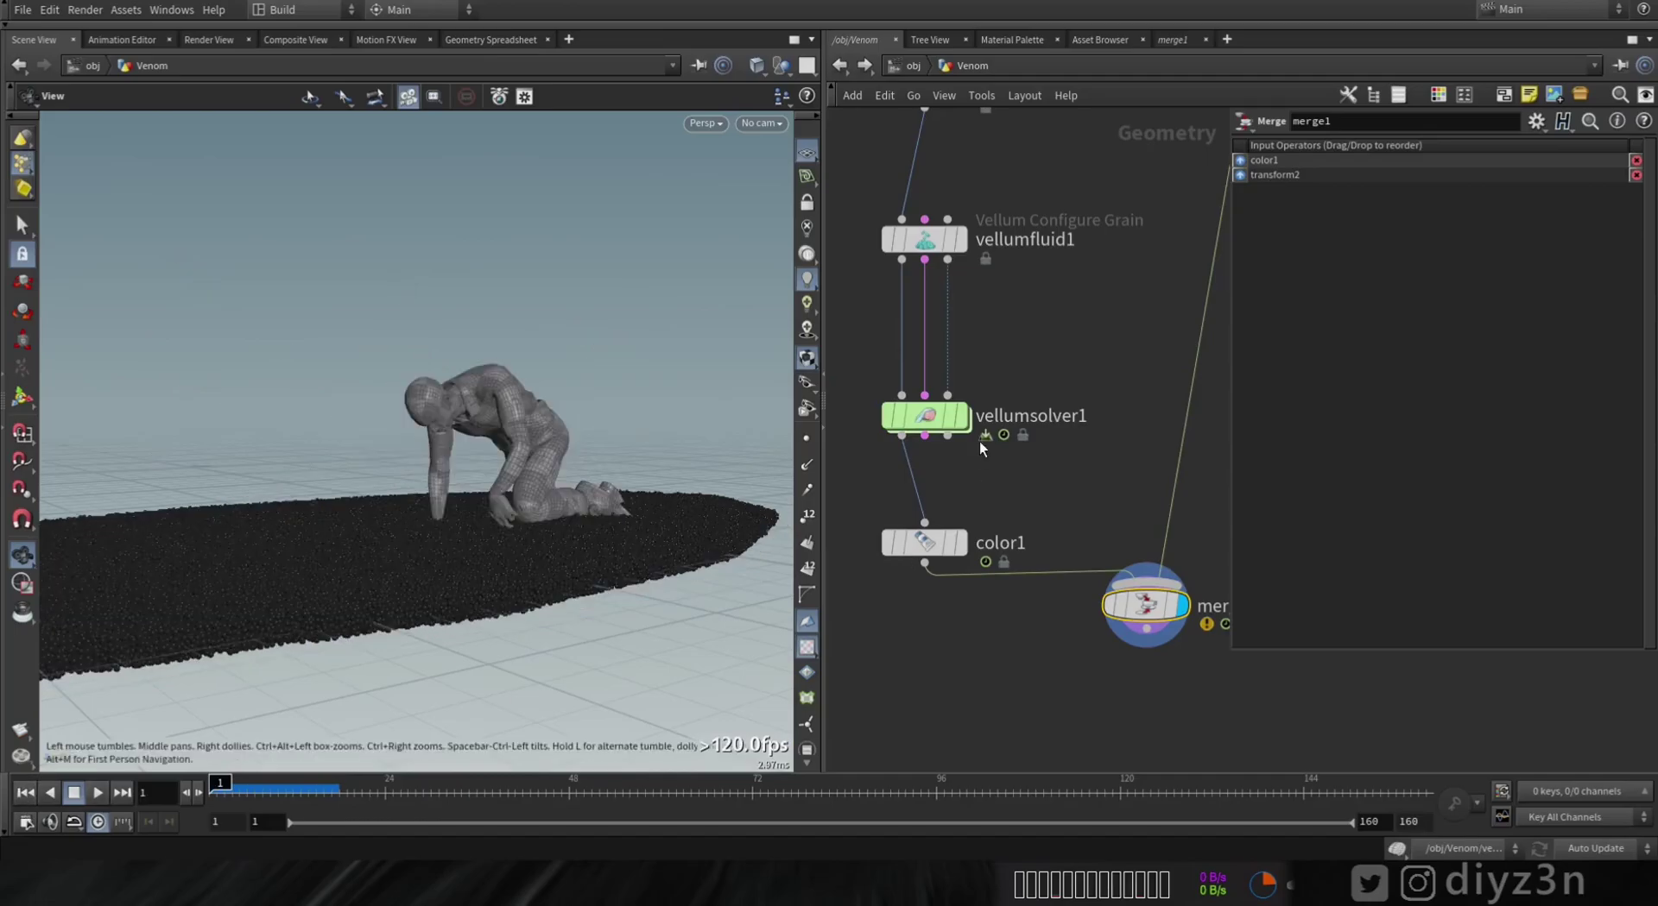
Step: Set vellumsolver1's Velocity Damping to .2
click(917, 430)
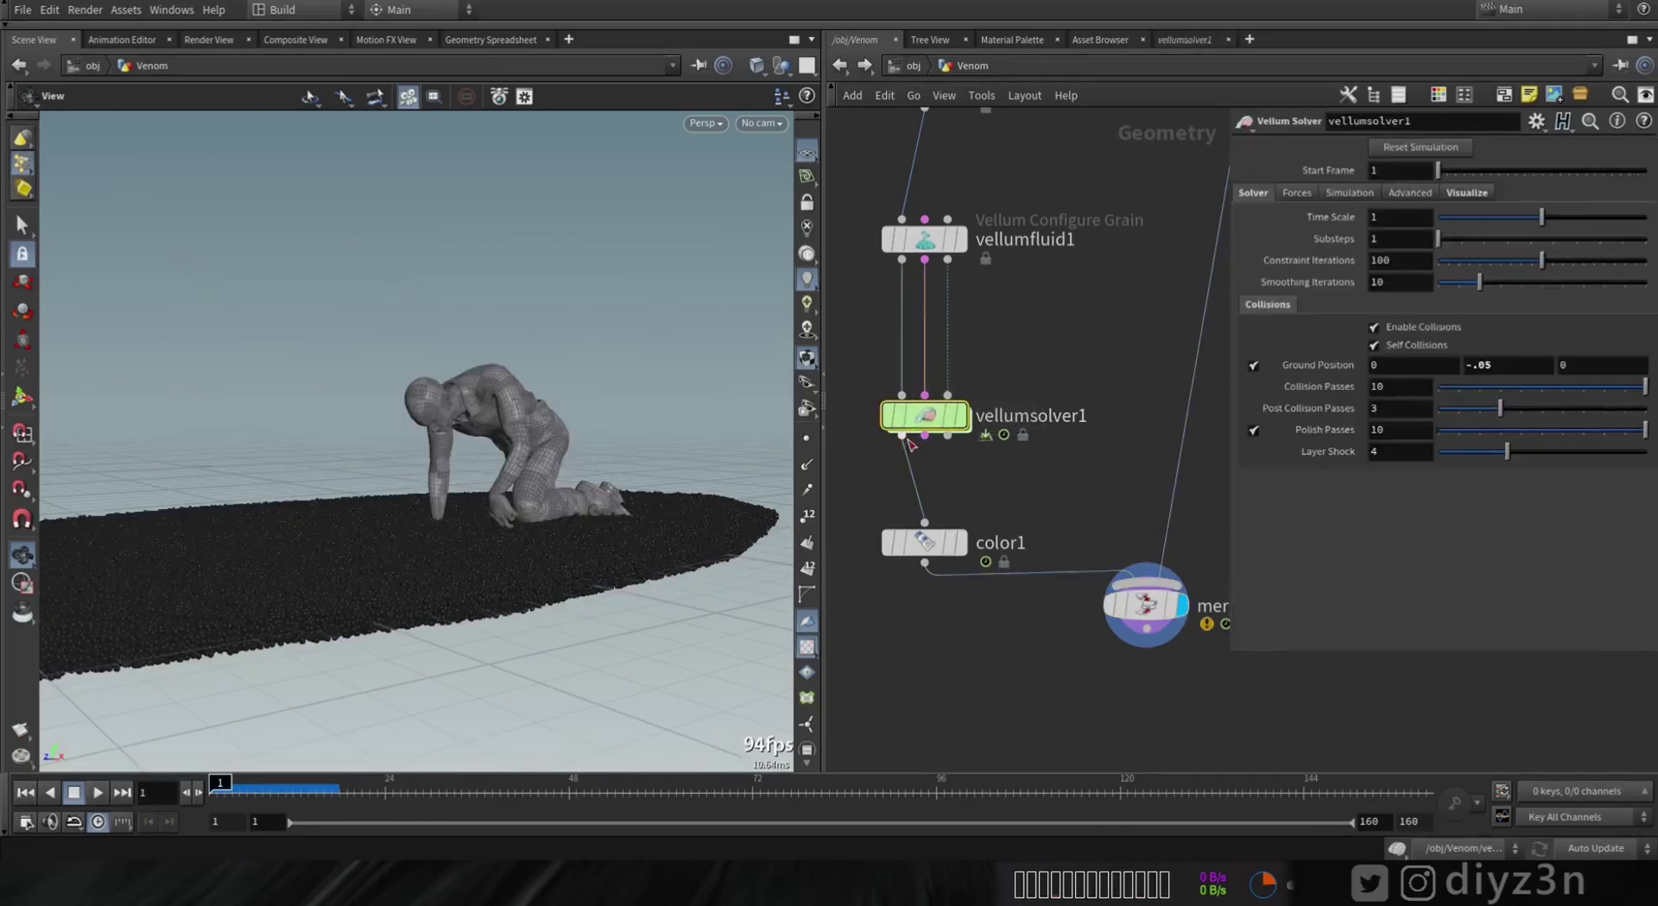
click(1295, 193)
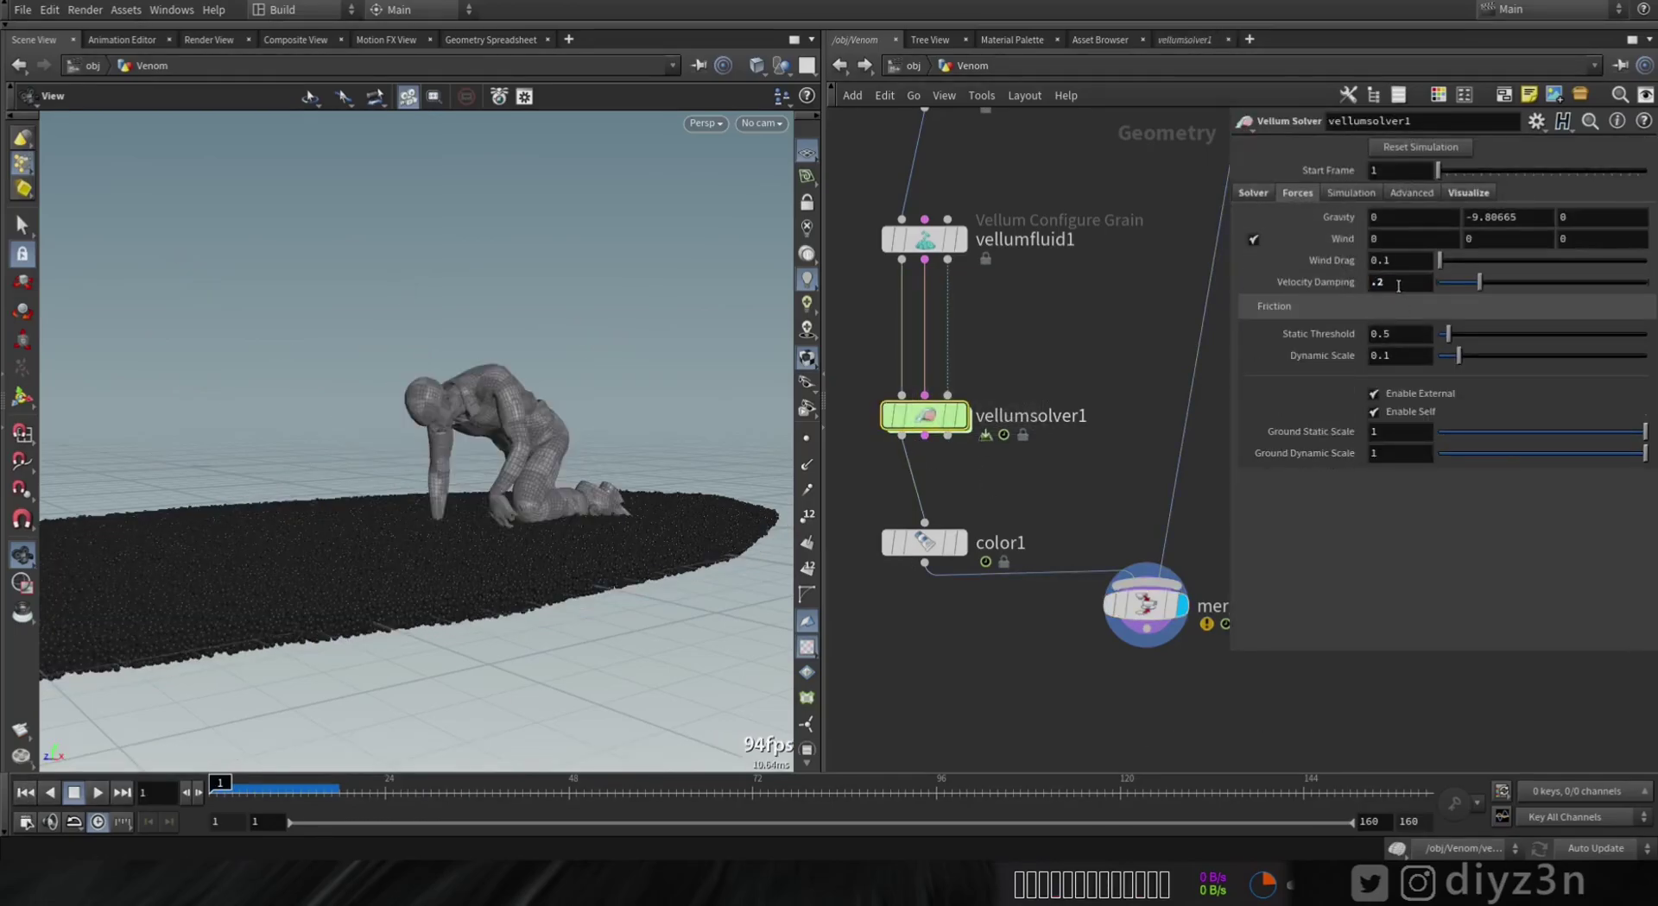
click(1339, 192)
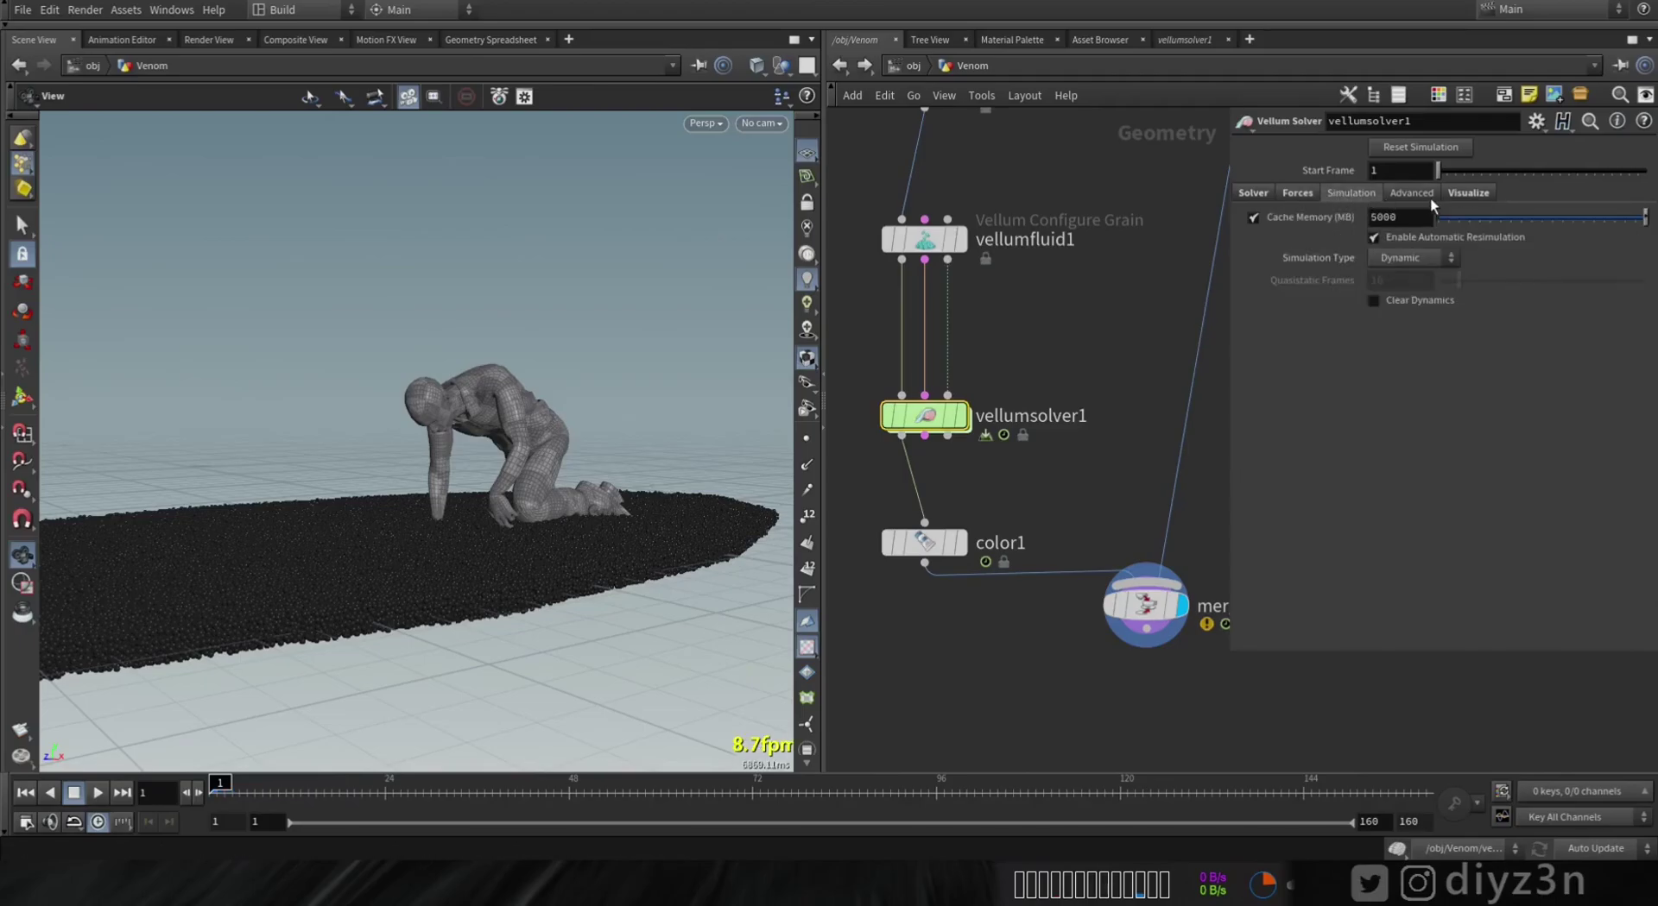
Step: In vellumsolver1's advanced motion settings, set Max Acceleration to 100 and Sliding Method to Traverse Triangles (Optimized)
click(1423, 195)
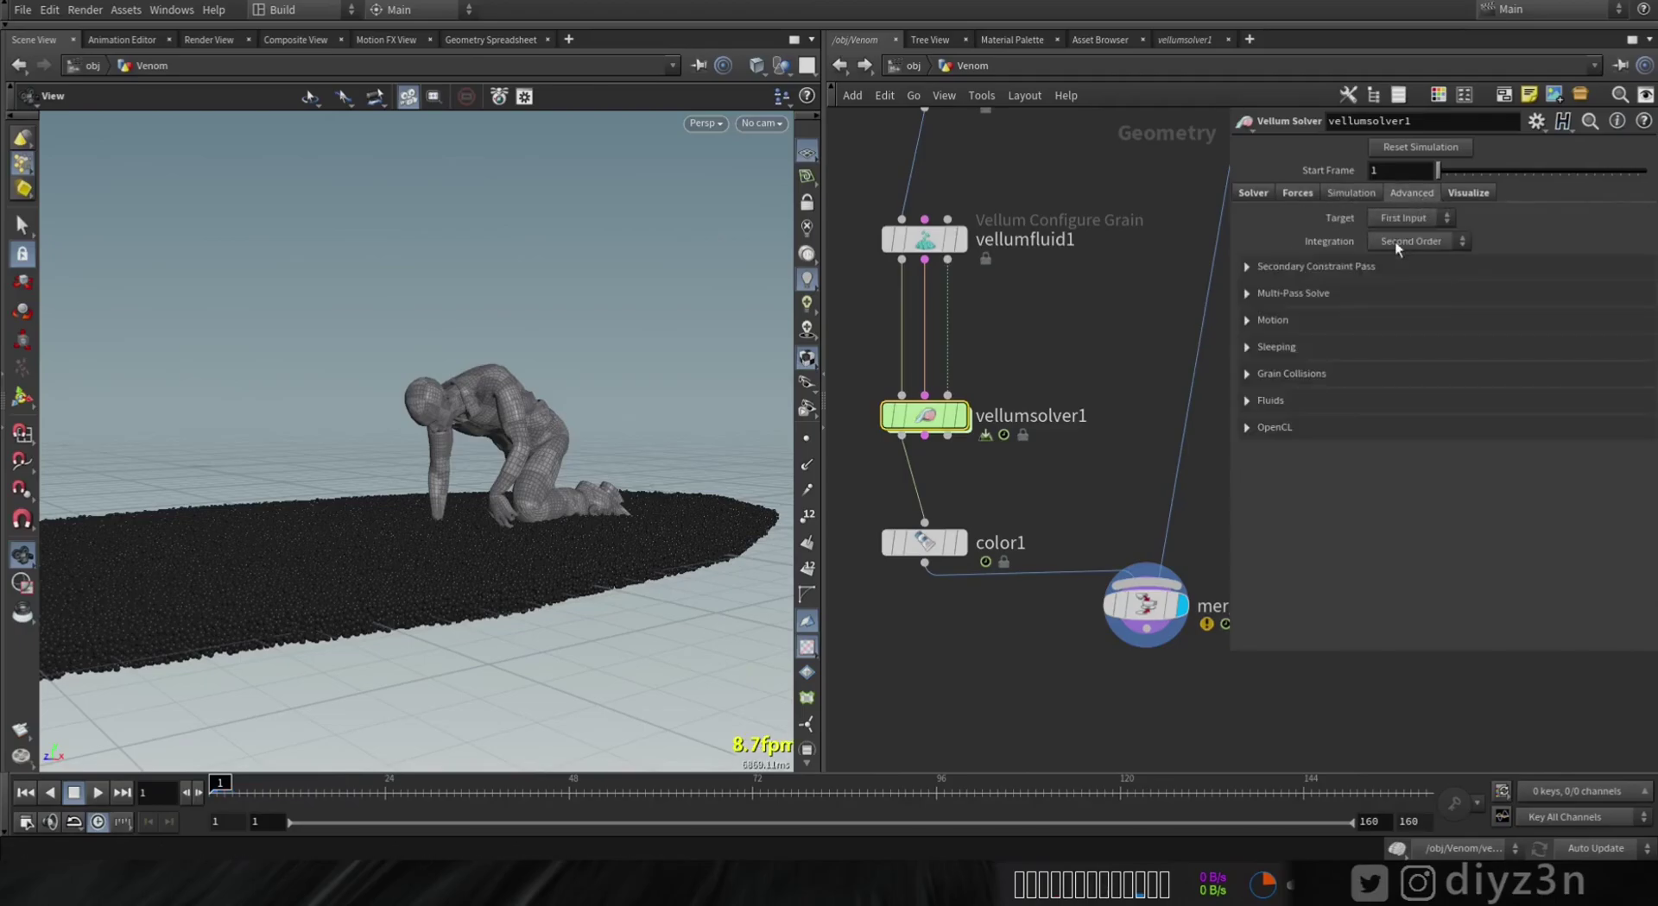
click(1271, 321)
text(100)
key(Return)
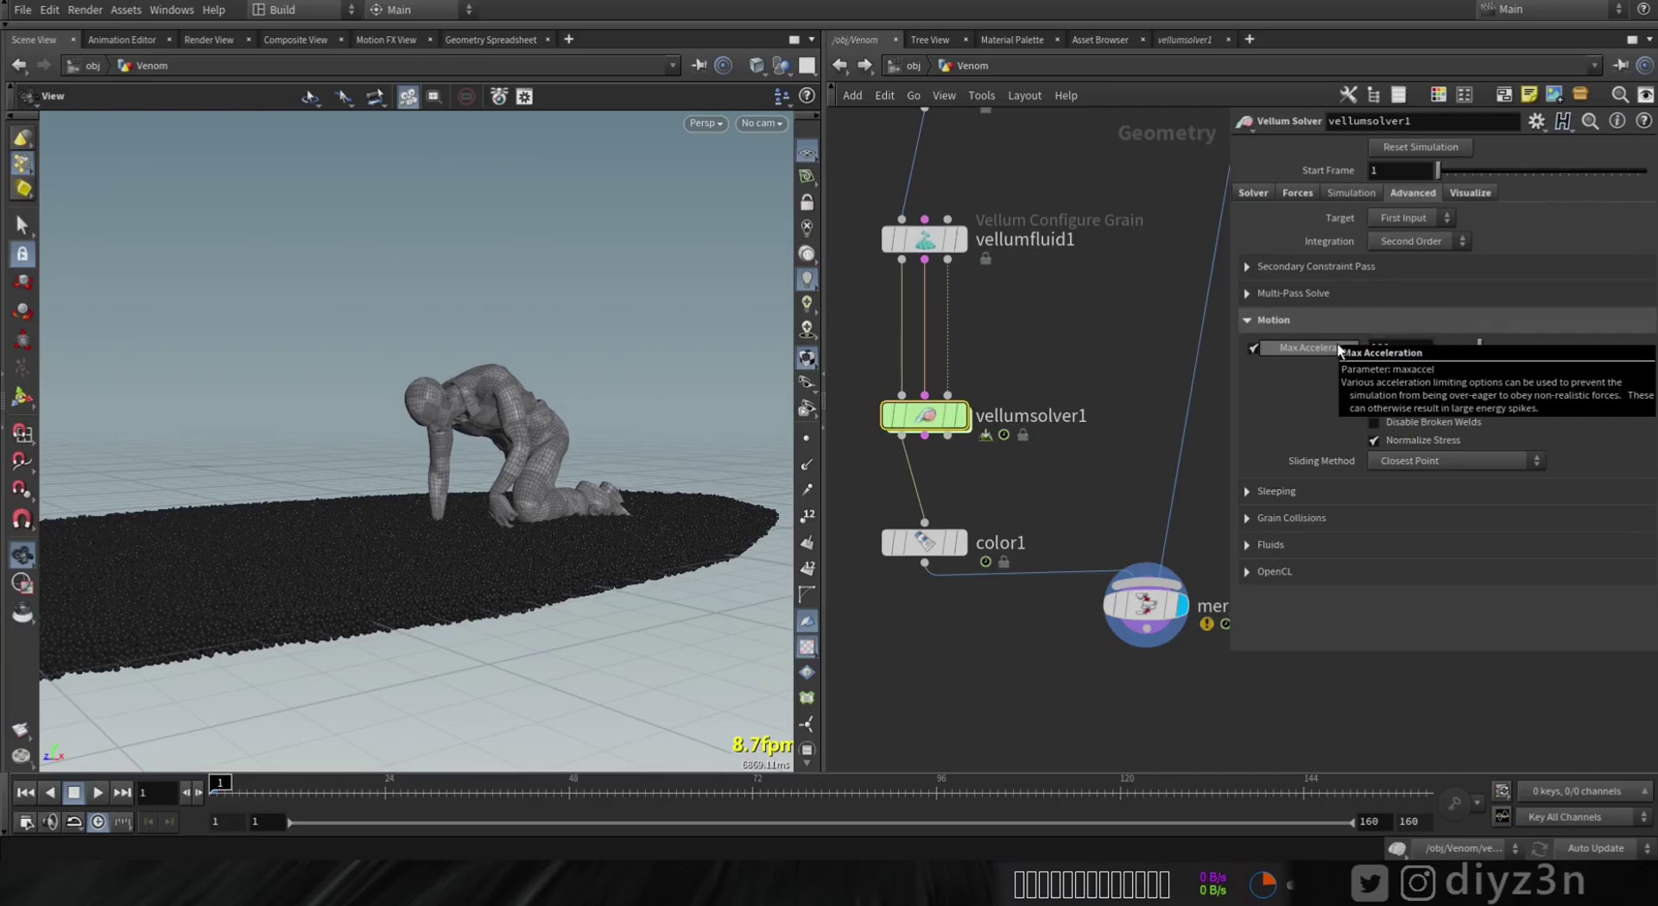
click(1396, 459)
click(1402, 480)
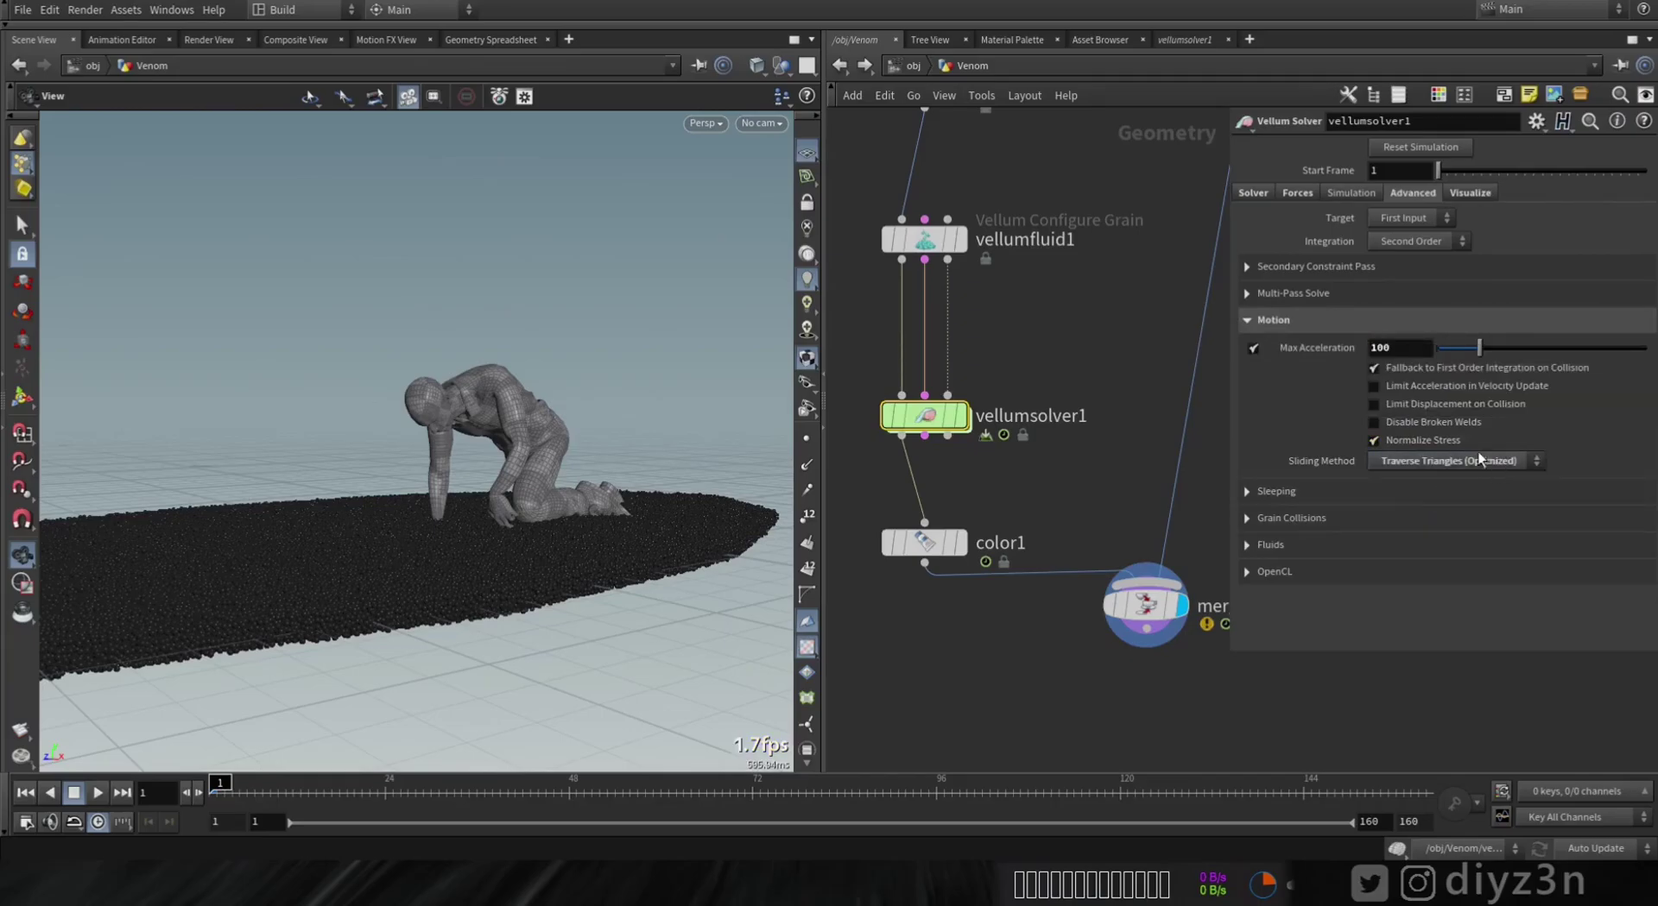
click(1271, 321)
Step: Set the Grain Collisions Attraction Weight of vellumsolver1 to 1 and return to its main solver settings
click(1277, 373)
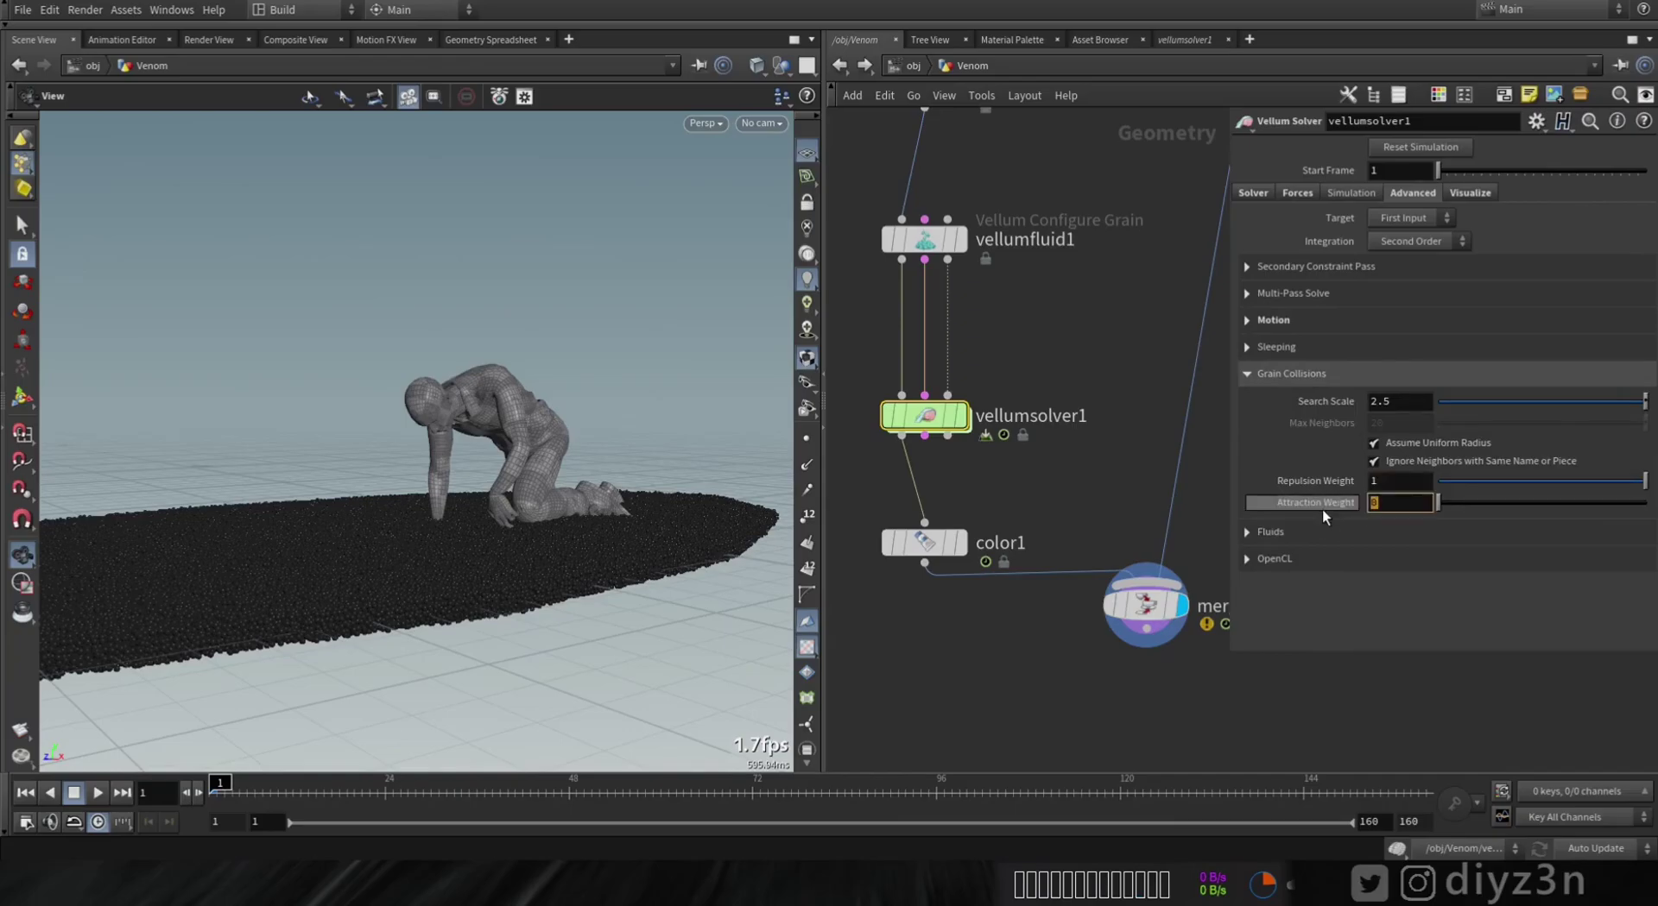
text(1)
key(Return)
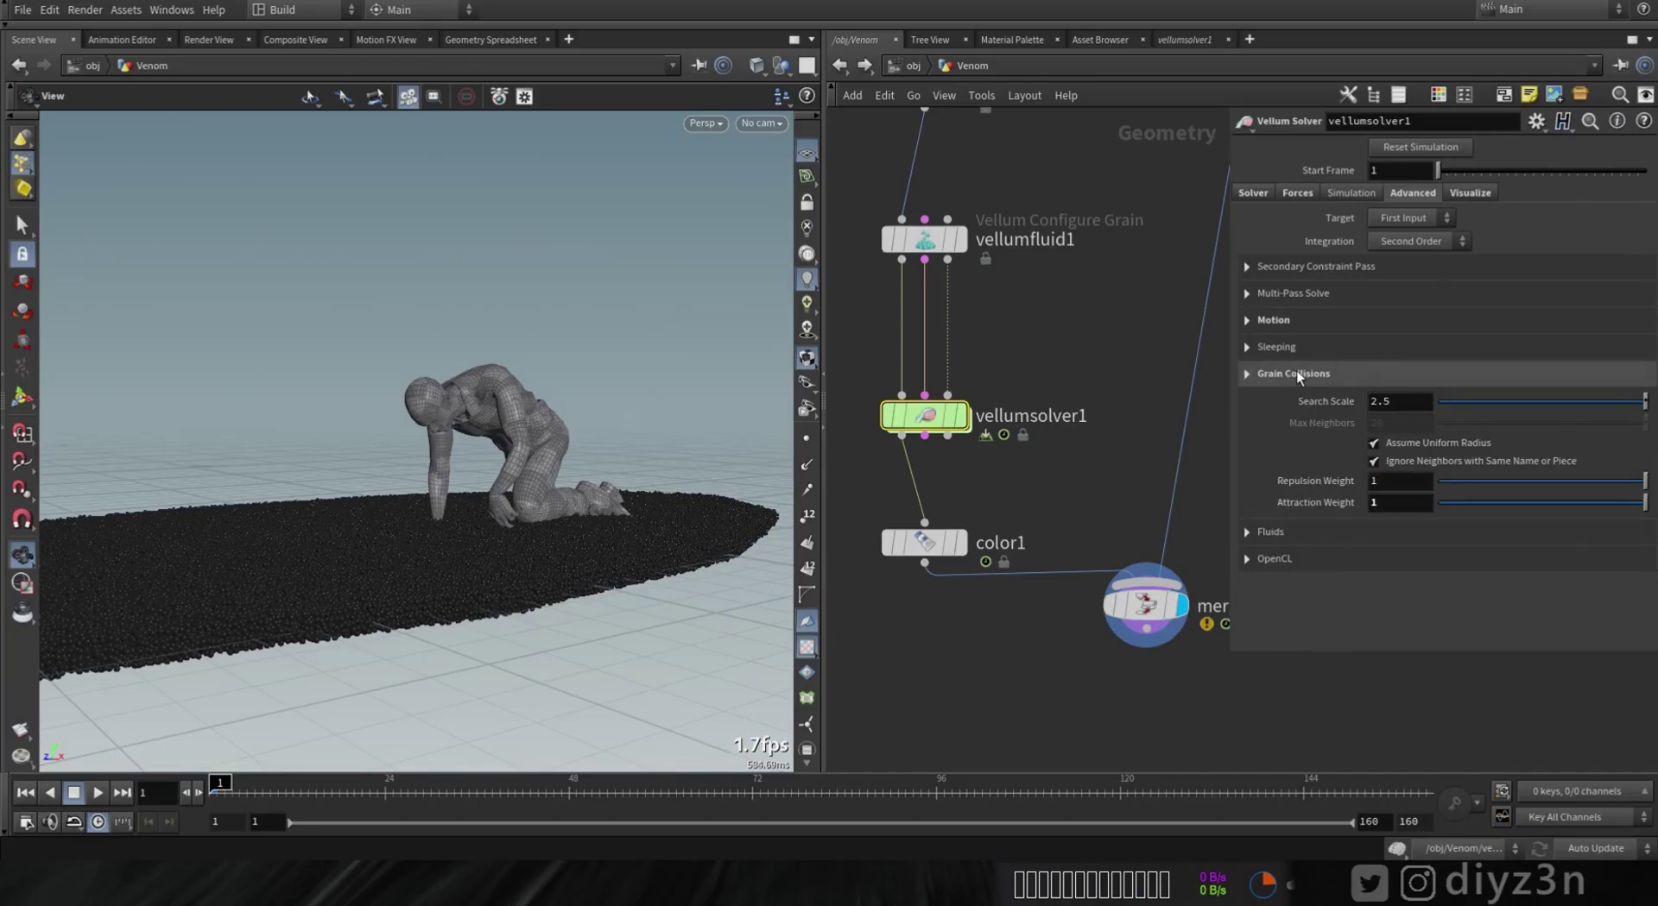
click(1297, 373)
click(1262, 193)
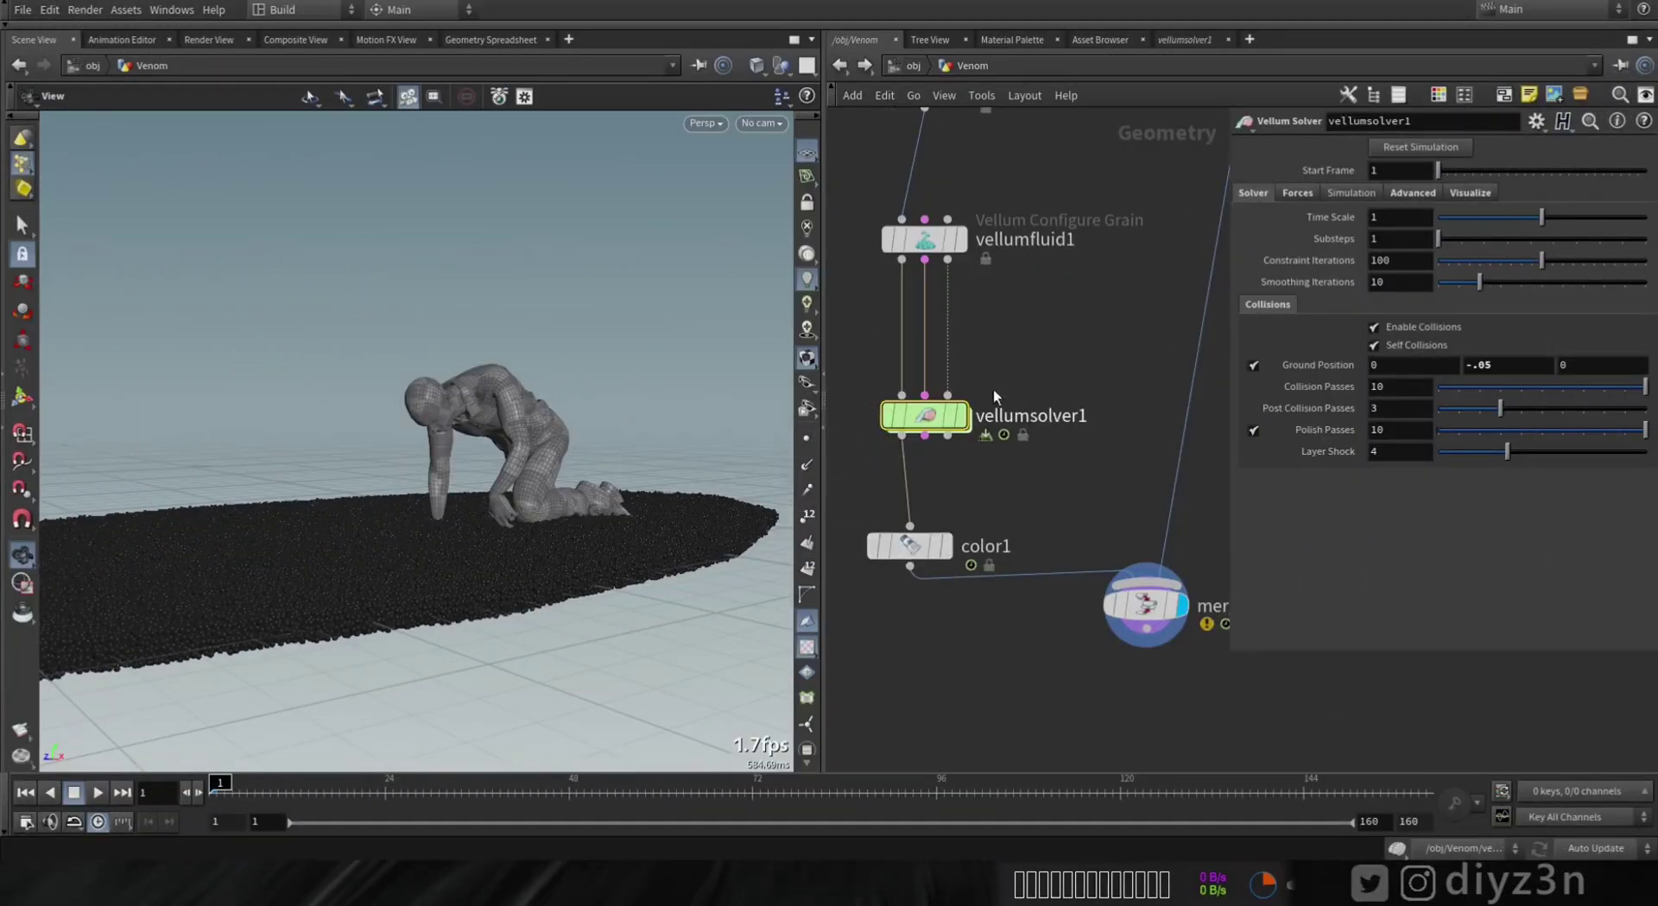
Step: Display the POP_GP sphere and show transform2's character as a template for comparison
scroll(1002, 466, down, 2)
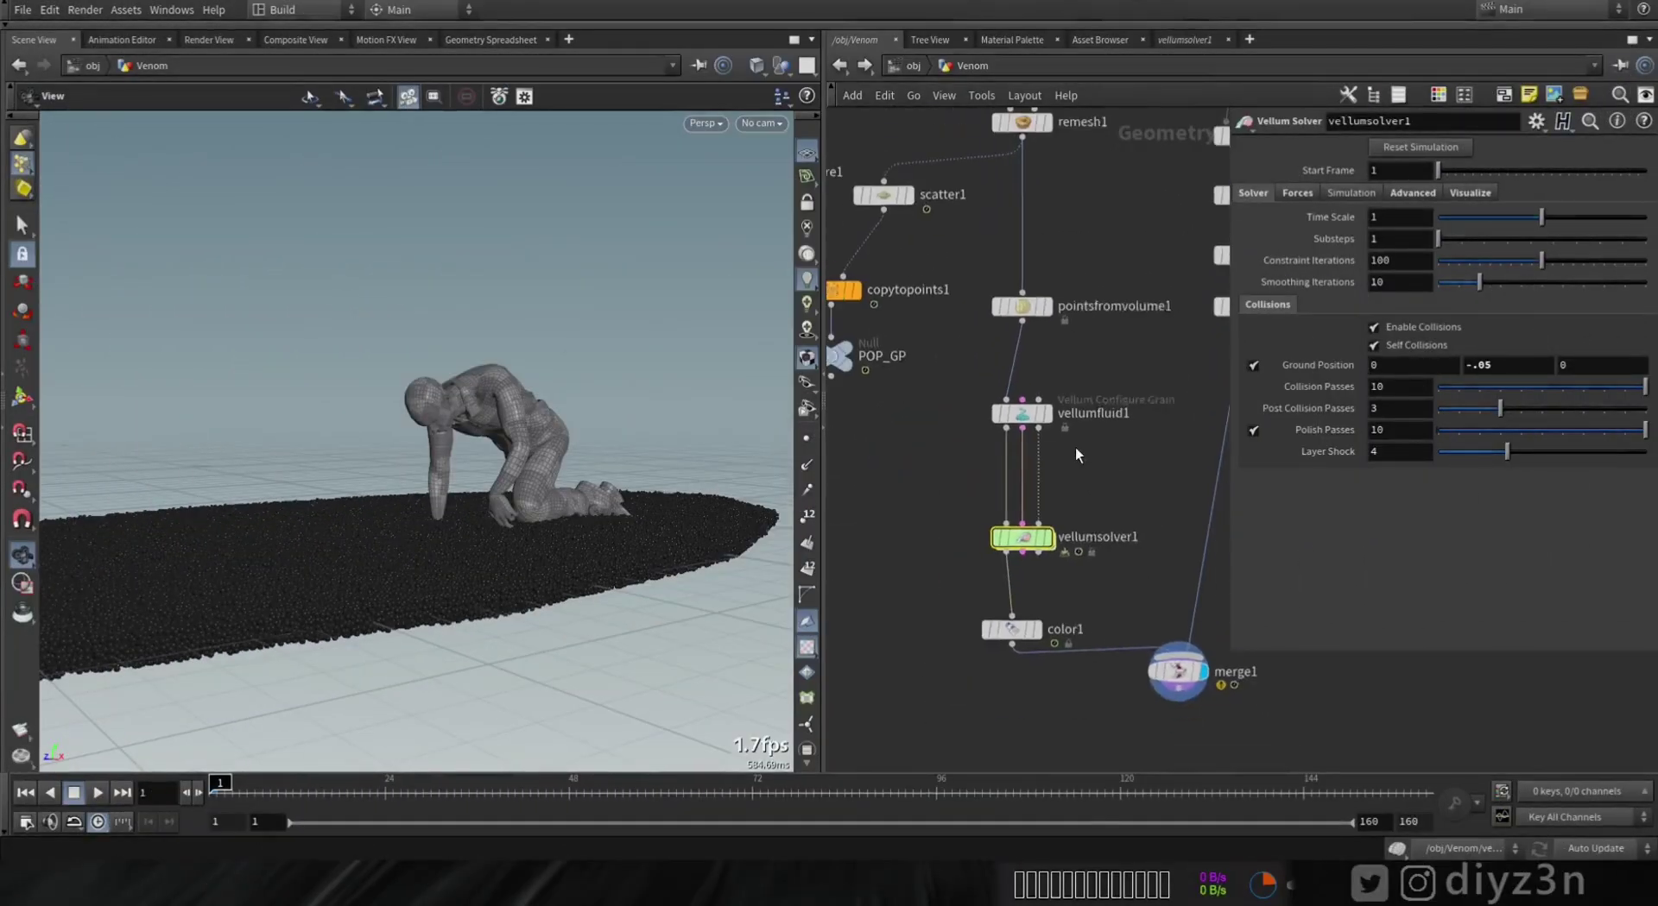
middle_drag(1001, 466, 1124, 529)
click(974, 418)
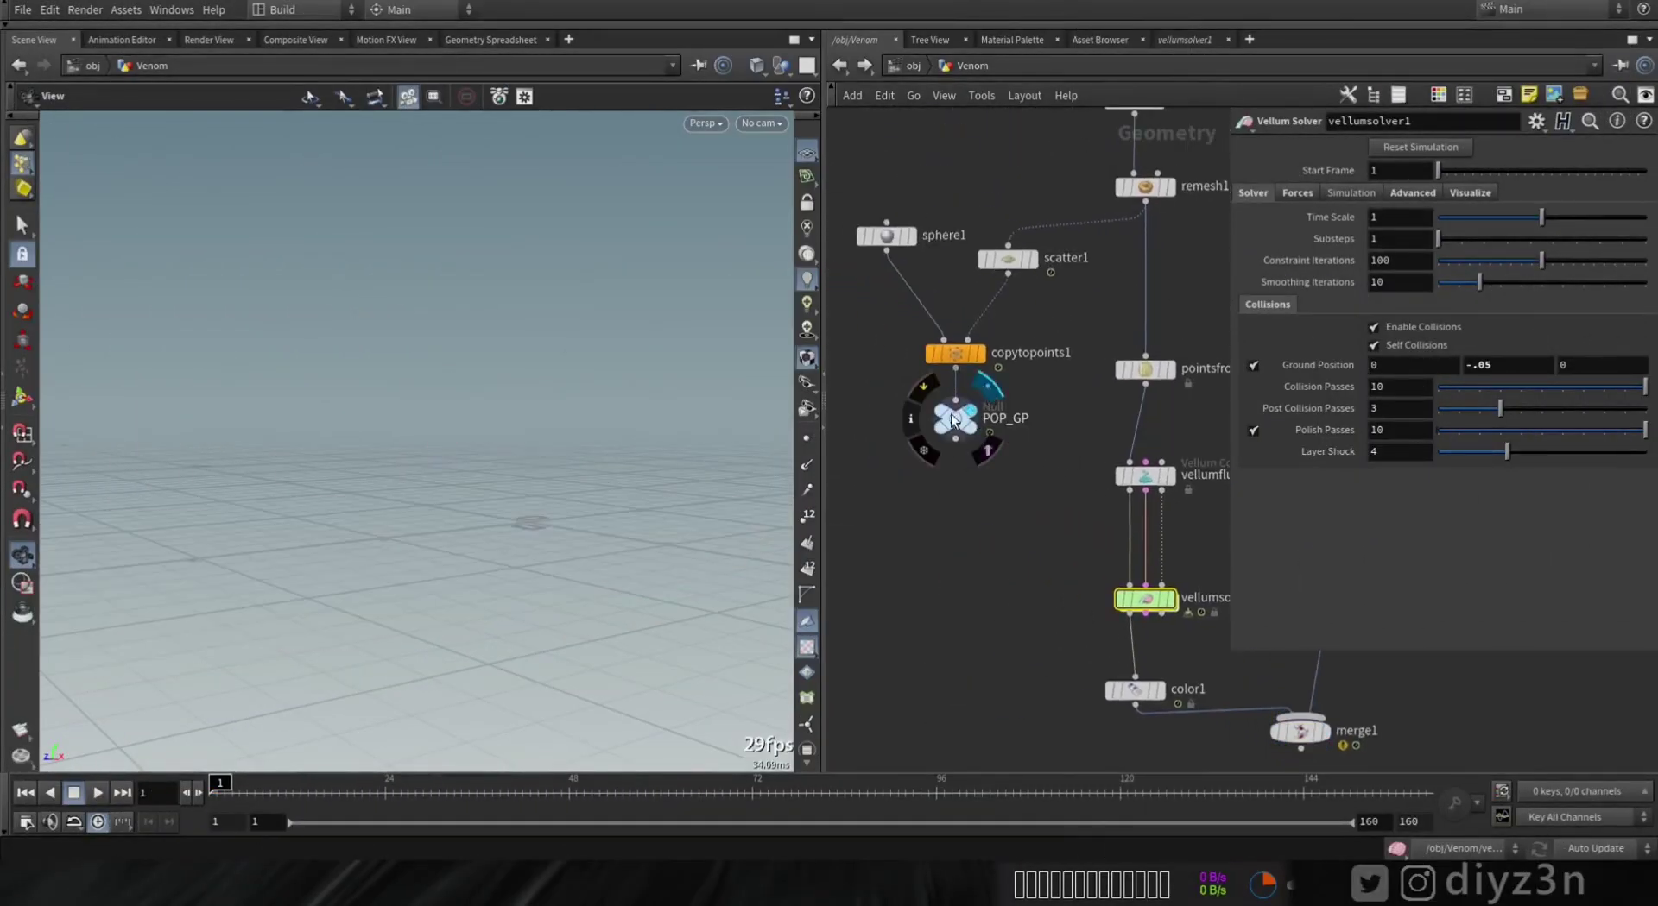
middle_drag(1081, 439, 872, 628)
click(1181, 584)
middle_drag(925, 508, 1165, 399)
drag(601, 490, 588, 510)
right_drag(588, 510, 405, 511)
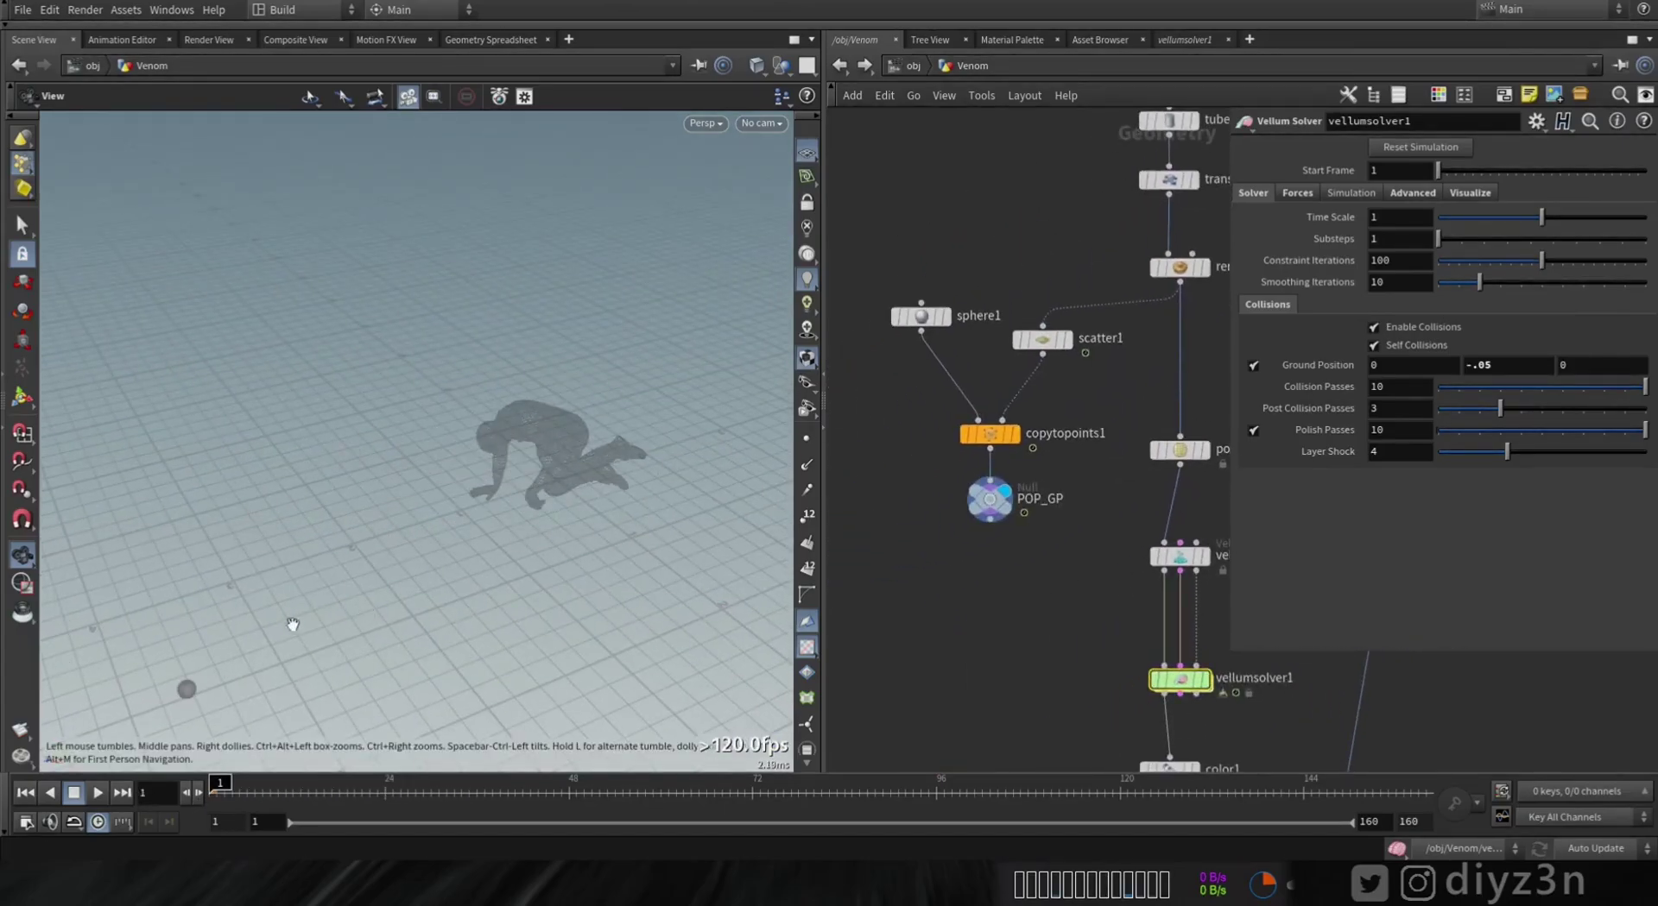
Step: Reposition the sphere1, scatter1, copytopoints1 and POP_GP nodes together, and move transform2 with its upstream agent nodes upward
middle_drag(1083, 379, 1058, 456)
drag(843, 325, 1049, 583)
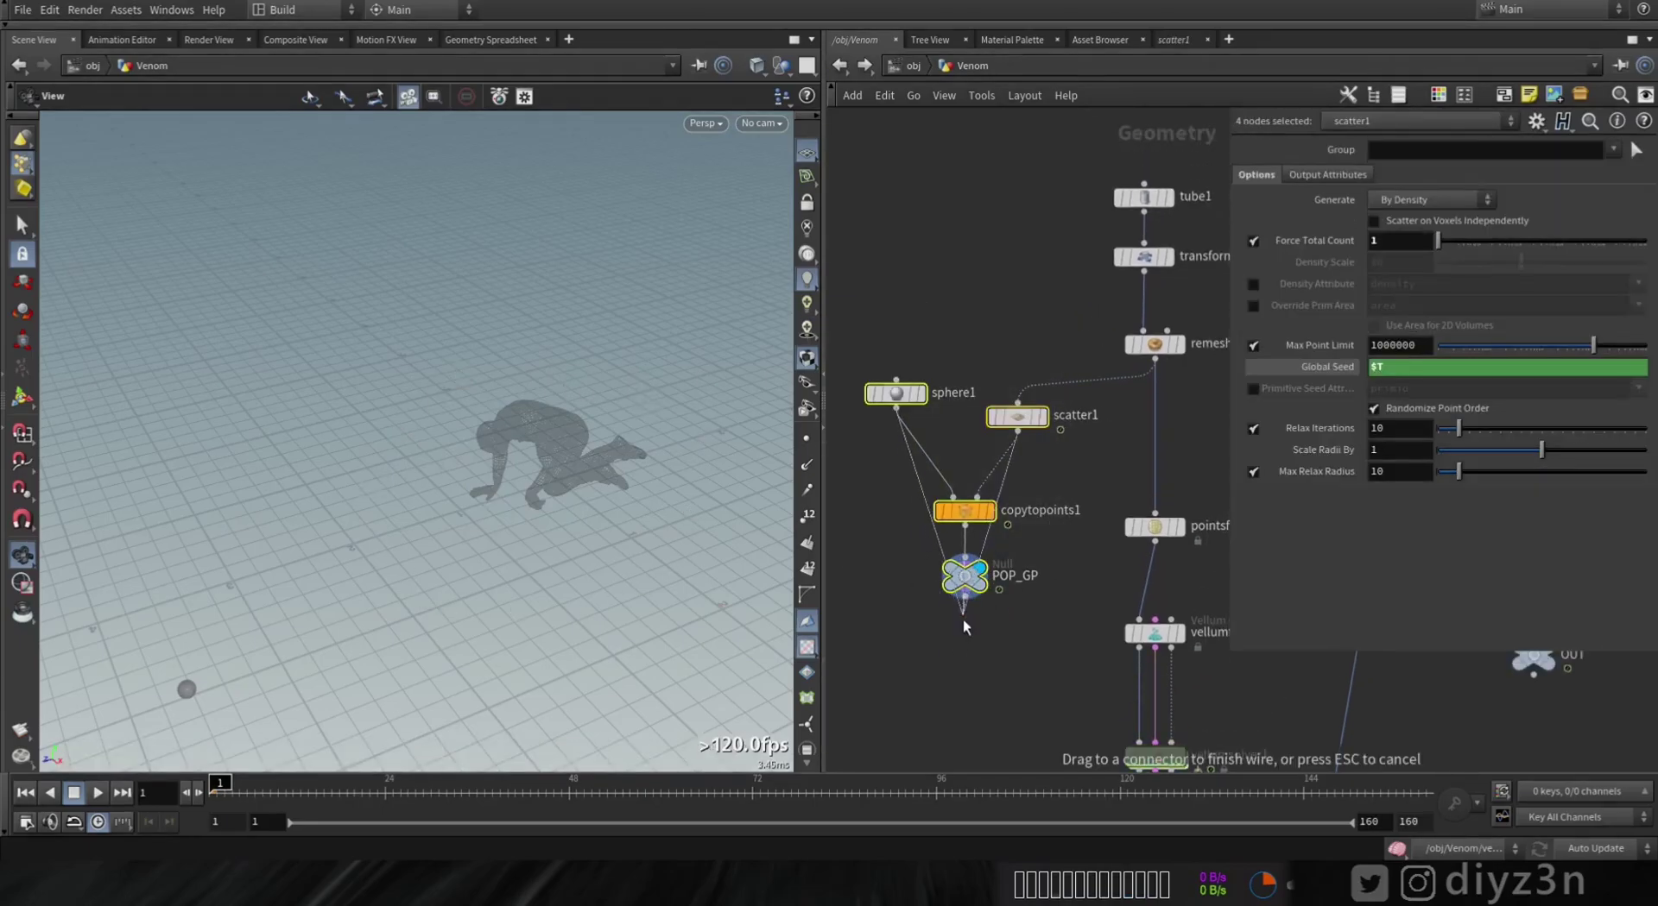
drag(967, 518, 928, 580)
click(1110, 429)
middle_drag(1110, 429, 873, 455)
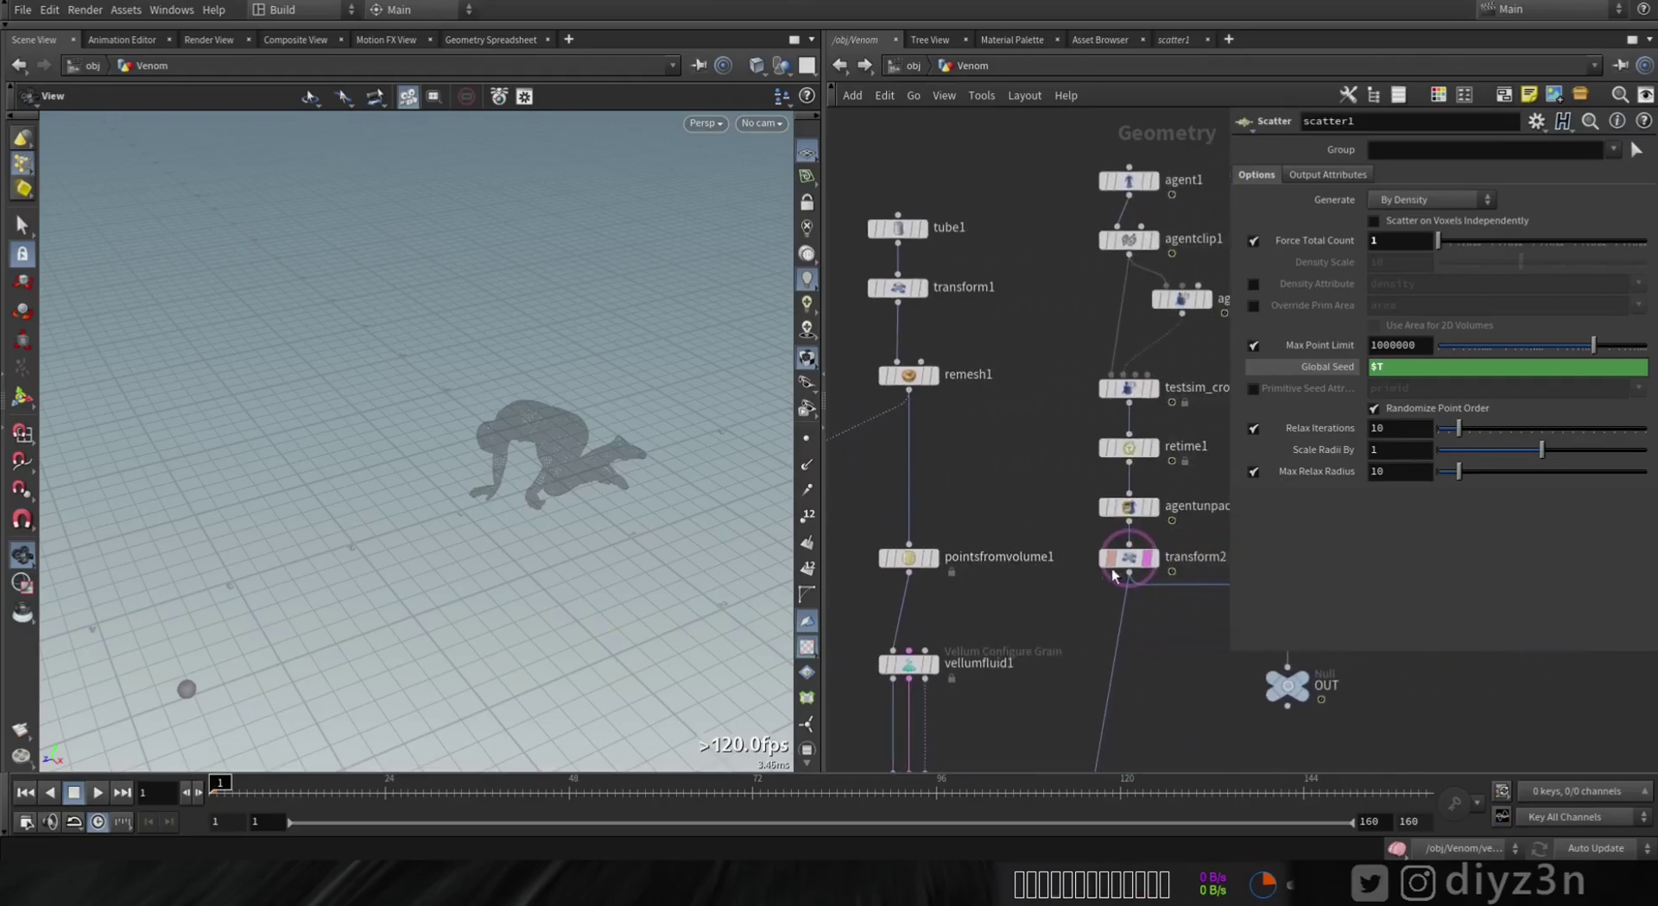
shift+drag(1131, 552, 1121, 369)
Step: Add a Bound node beside remesh1 and wire transform2 into it
middle_drag(1005, 451, 1064, 437)
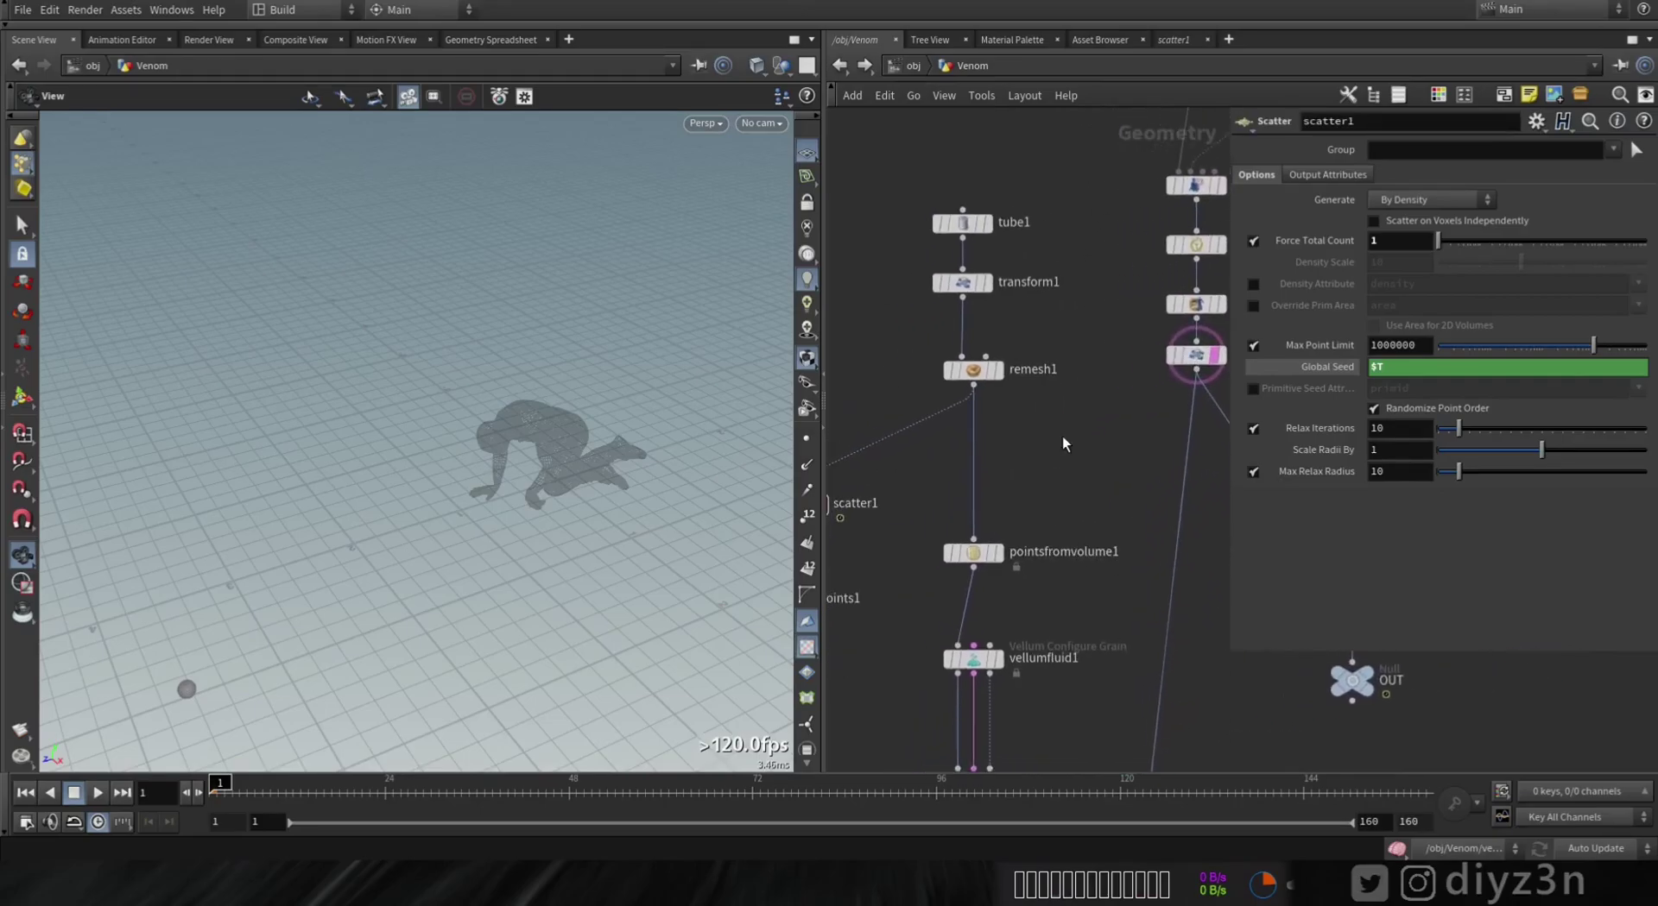
key(Tab)
text(bou)
click(1220, 55)
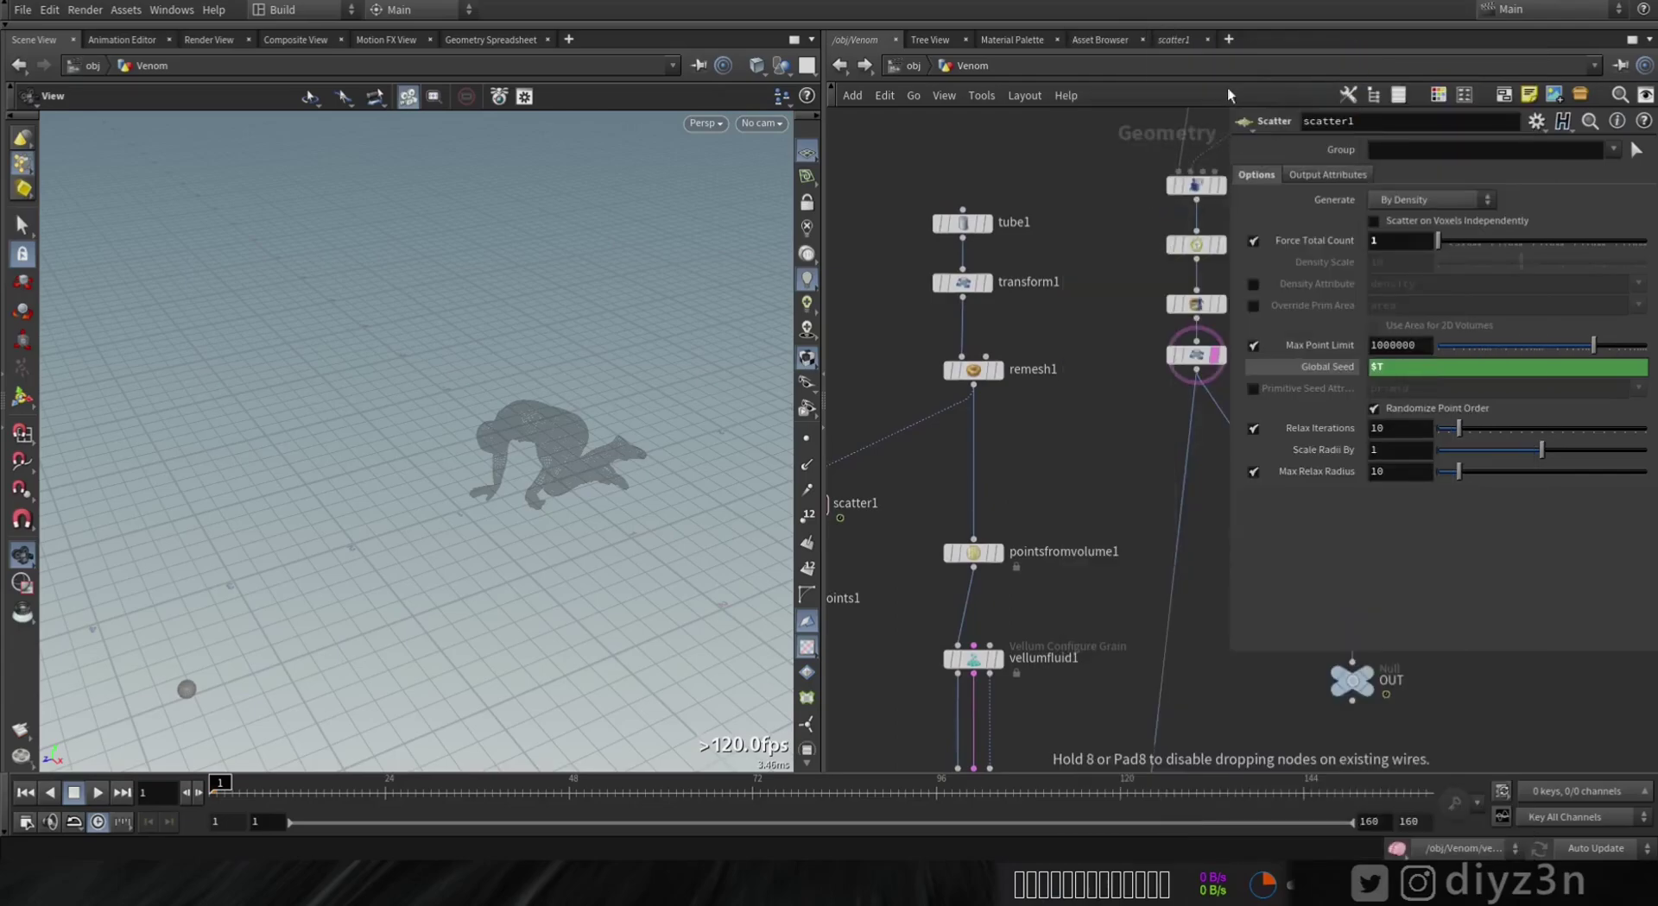
click(1022, 459)
click(1024, 446)
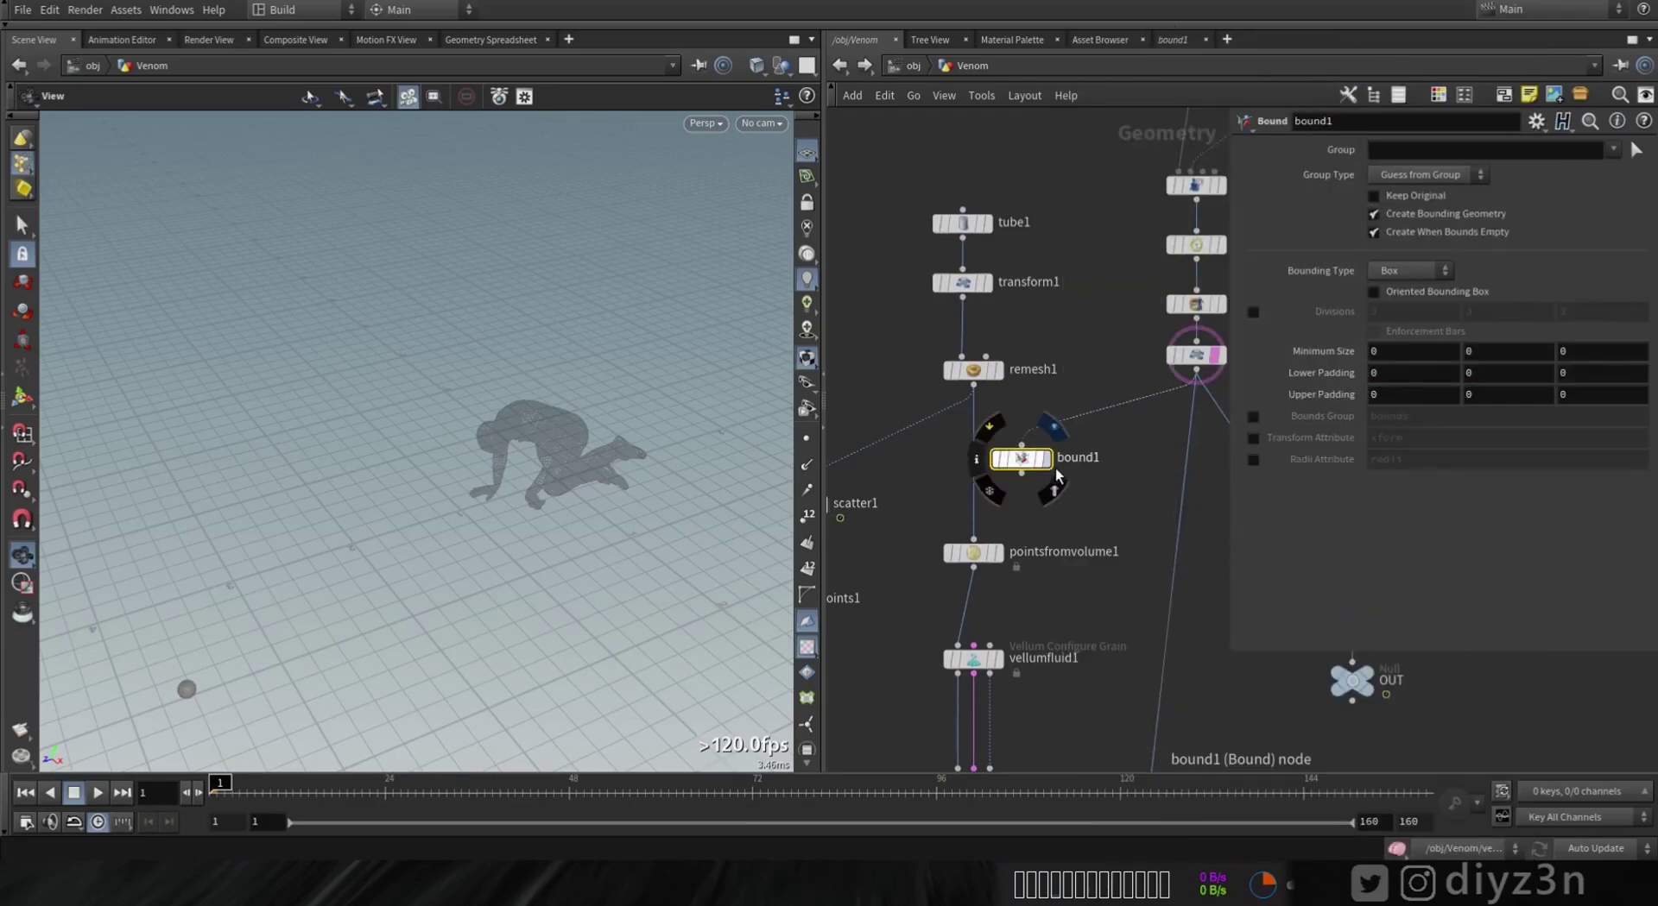
Step: Set bound1's Bounding Type to Rectangle and display its result
click(1050, 493)
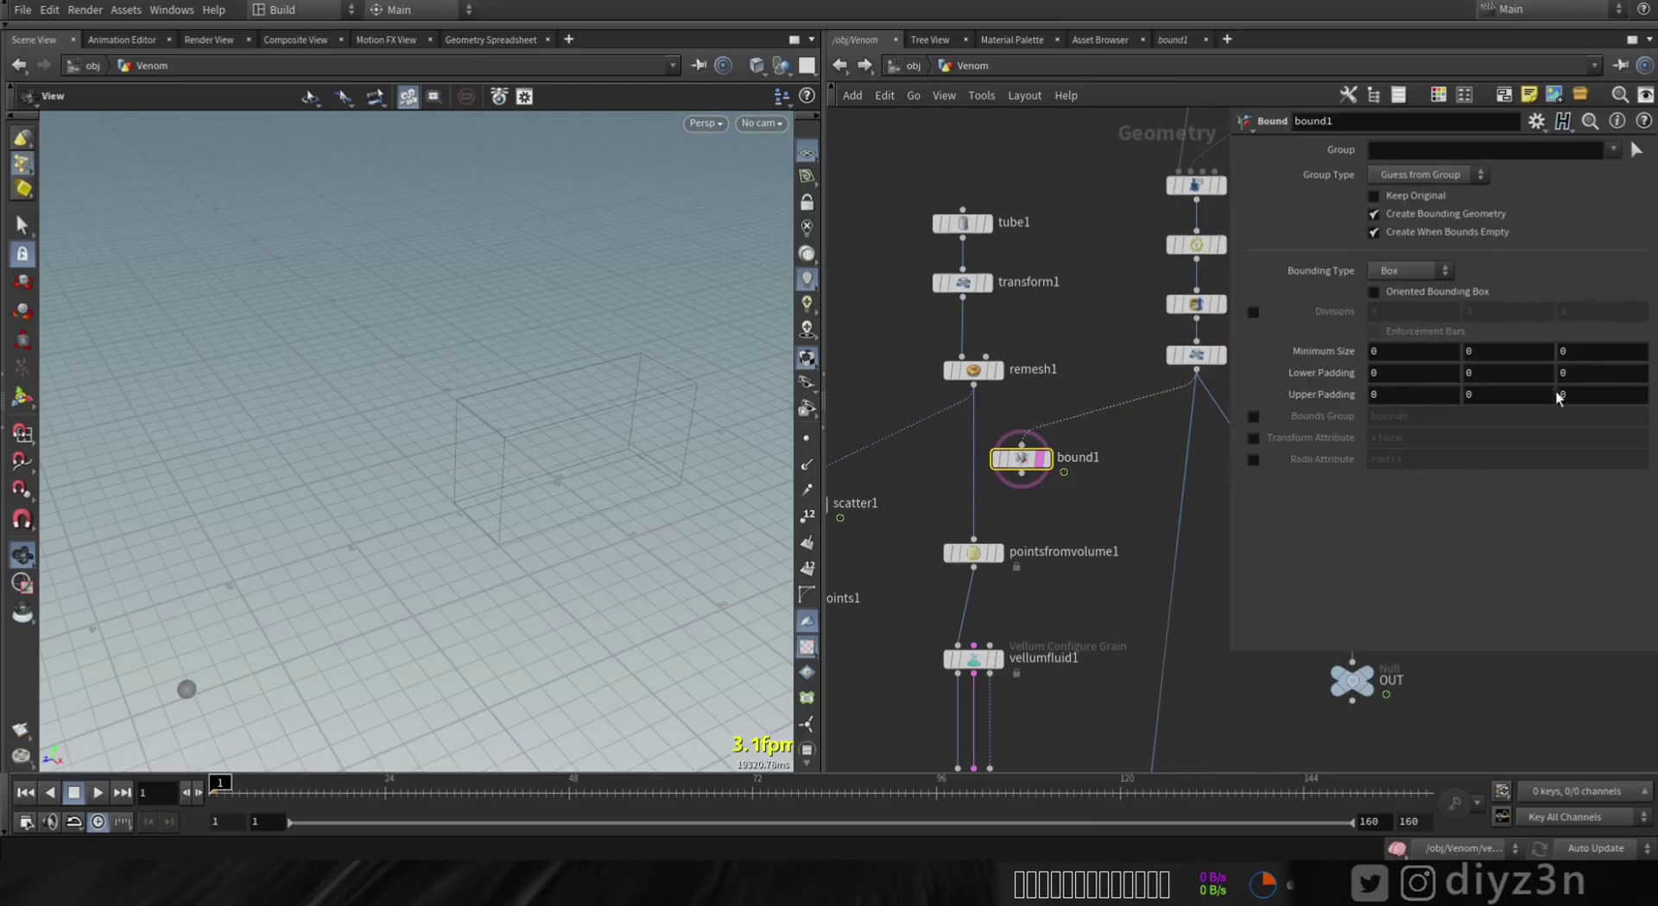
click(1399, 326)
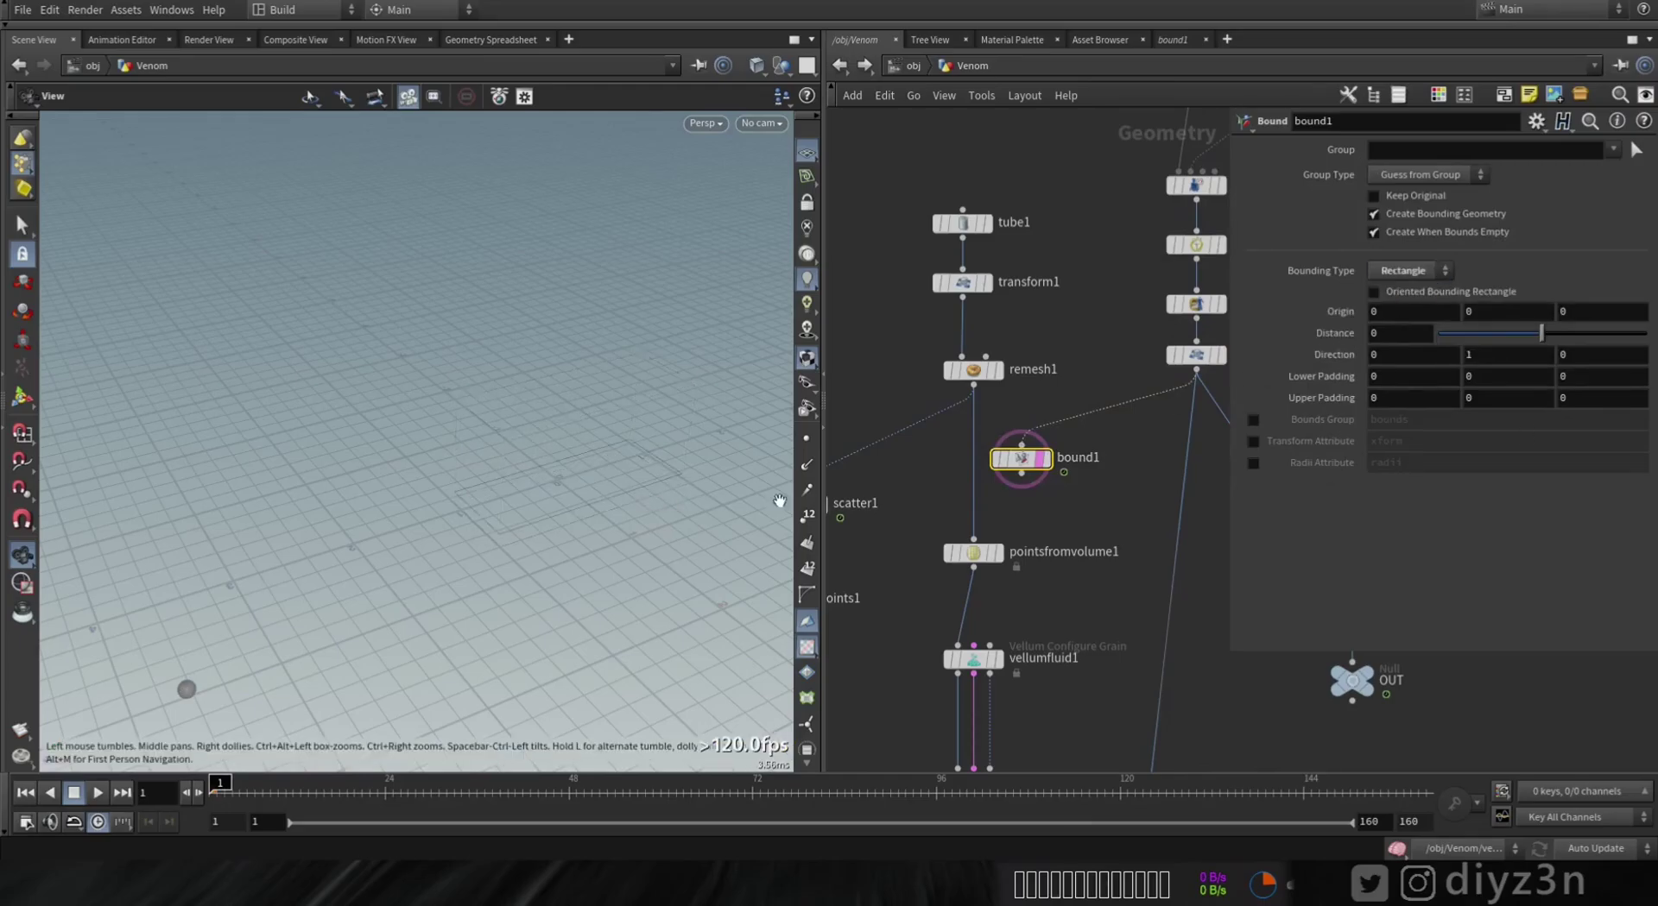
click(1043, 463)
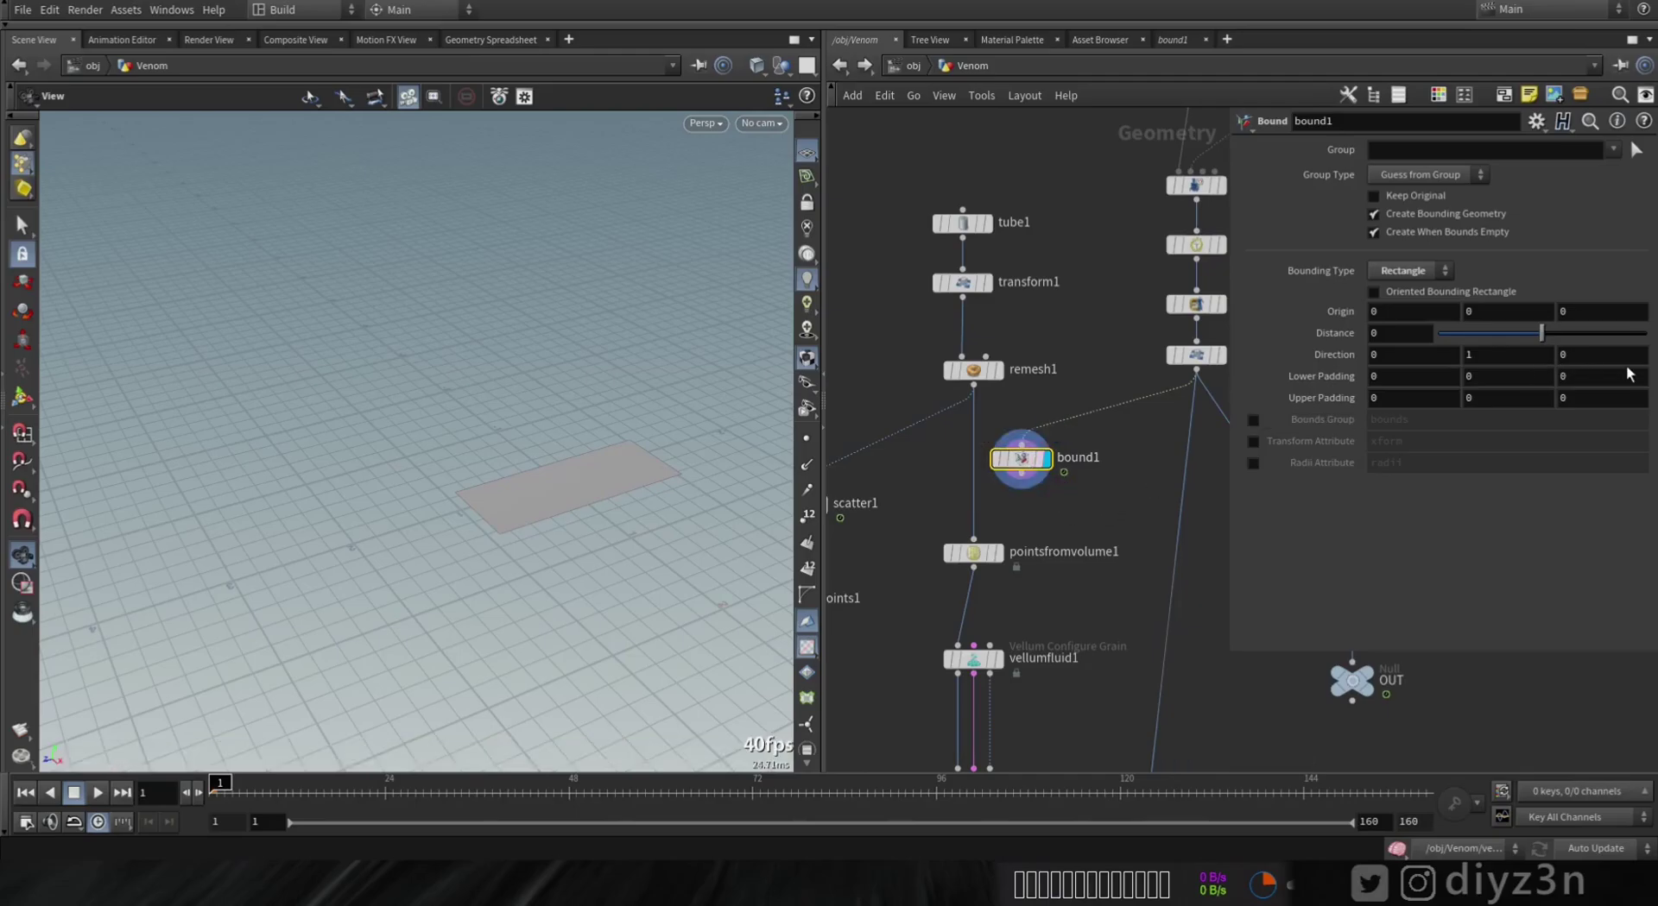
Step: Insert a Boolean Intersect node between remesh1 and scatter1, wire bound1 into its second input and display it
middle_drag(903, 479, 1017, 481)
key(Tab)
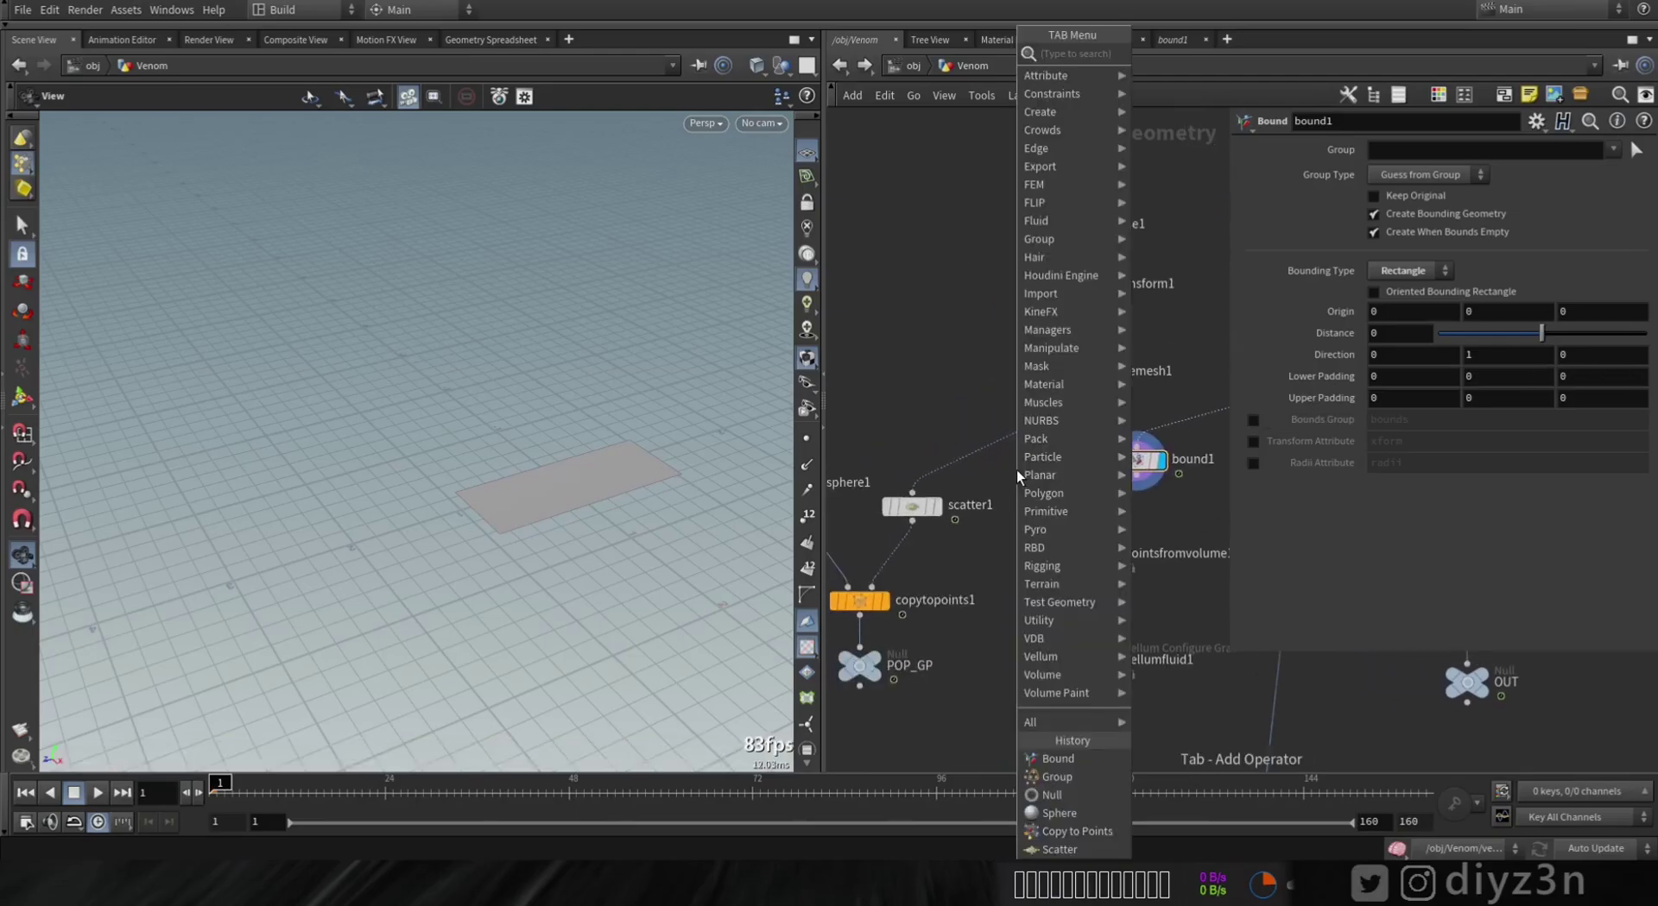
text(int)
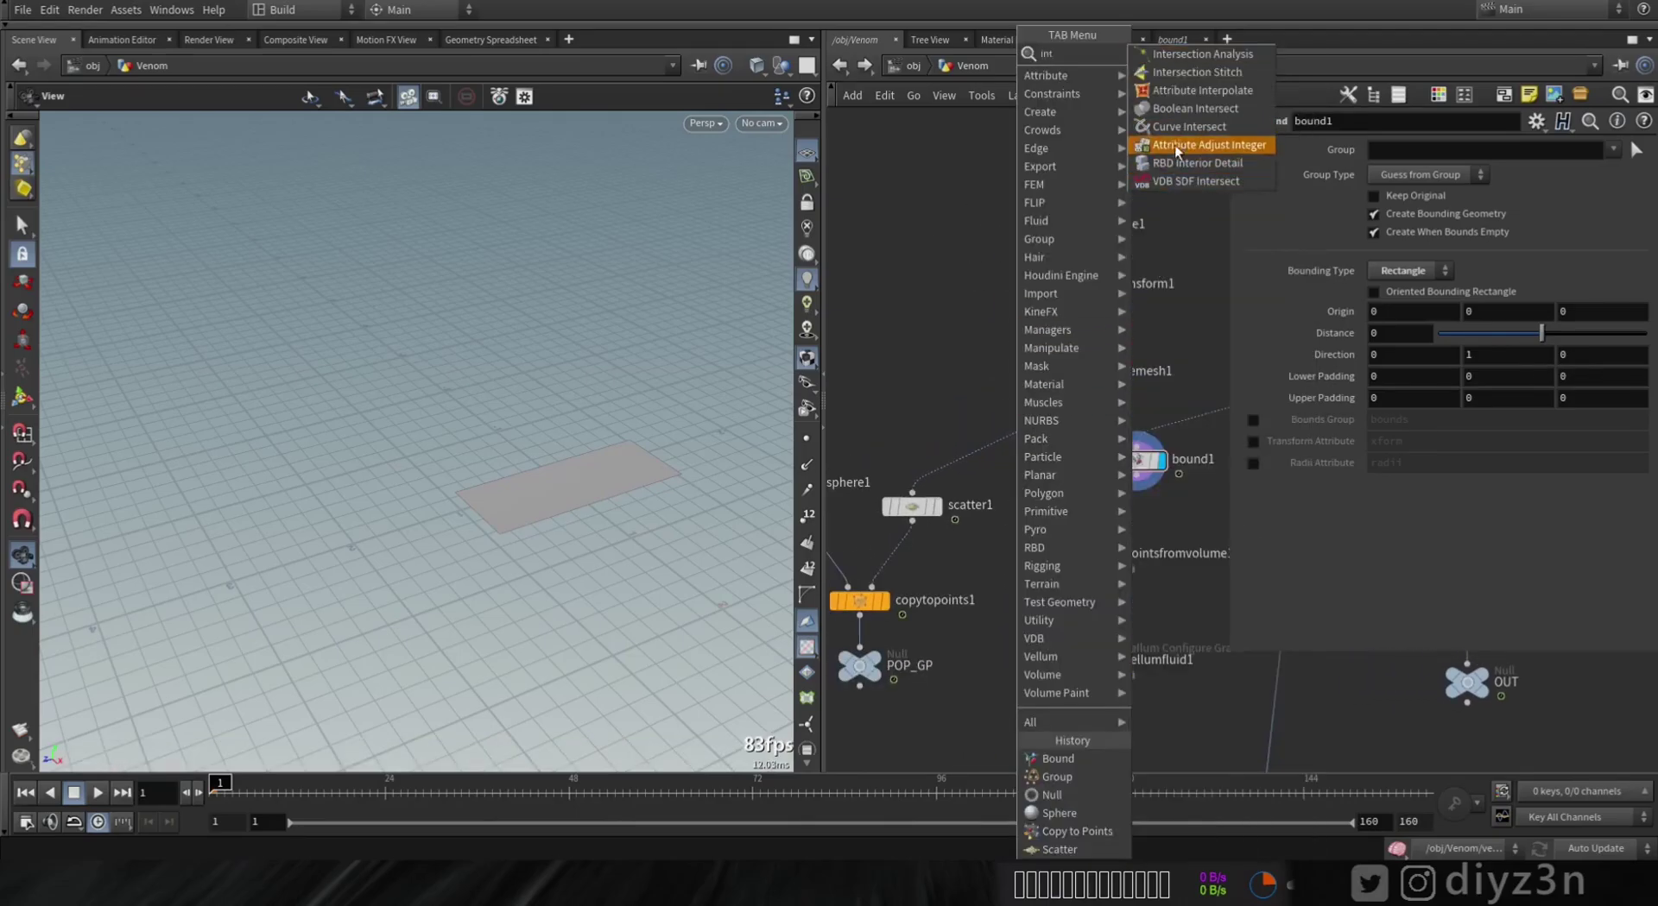
click(1194, 125)
click(995, 458)
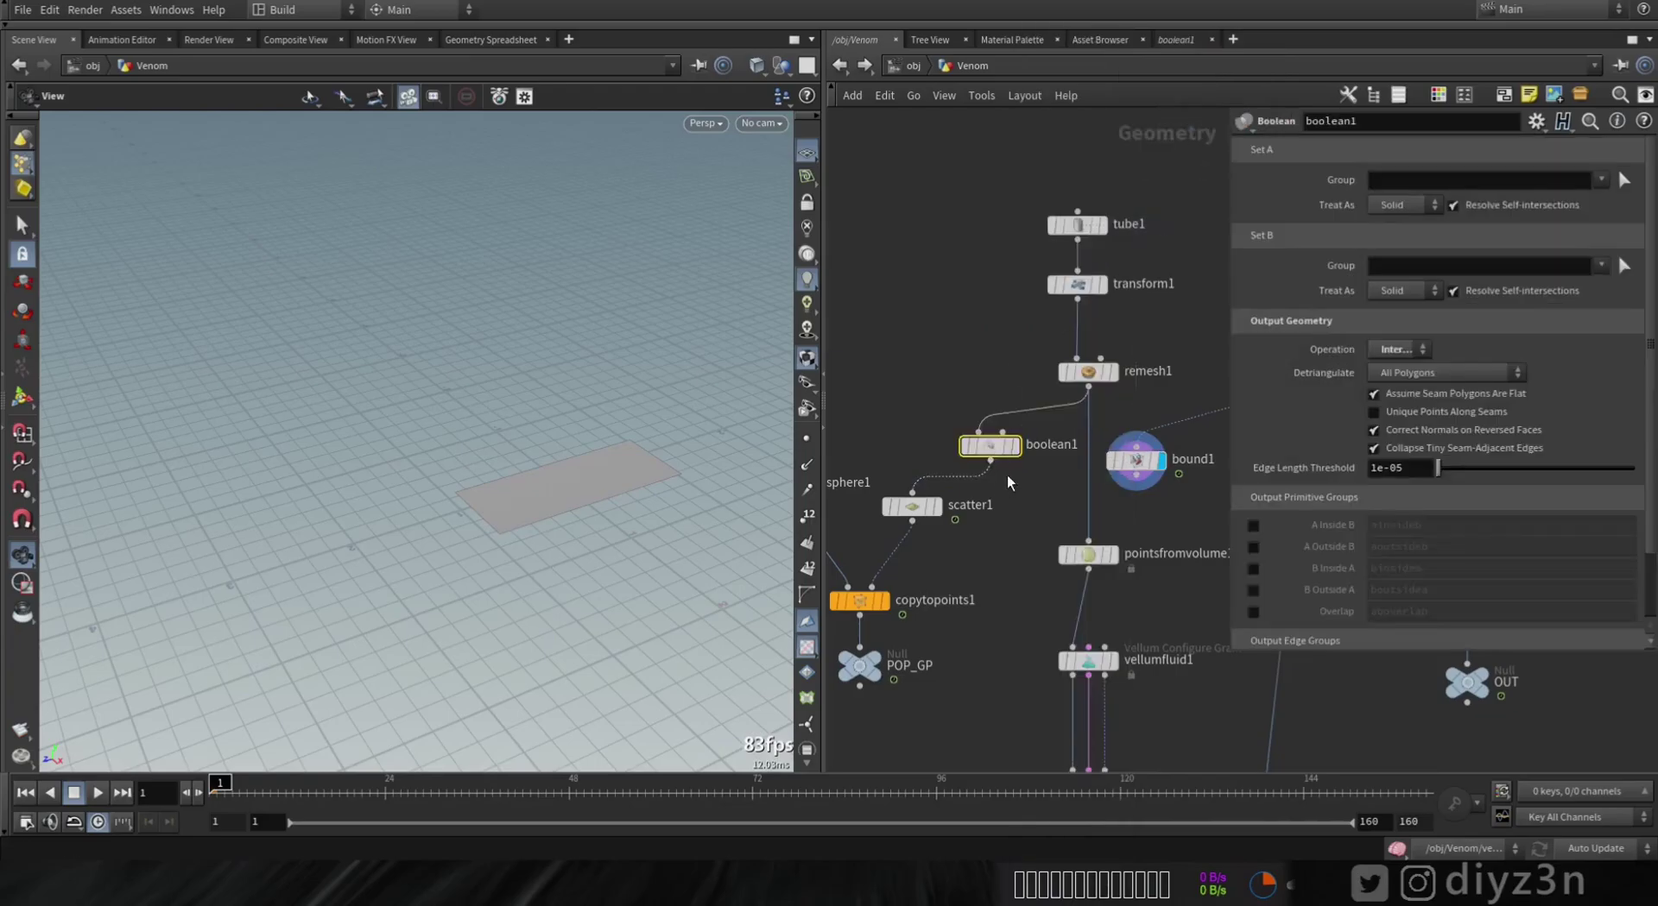
click(1001, 428)
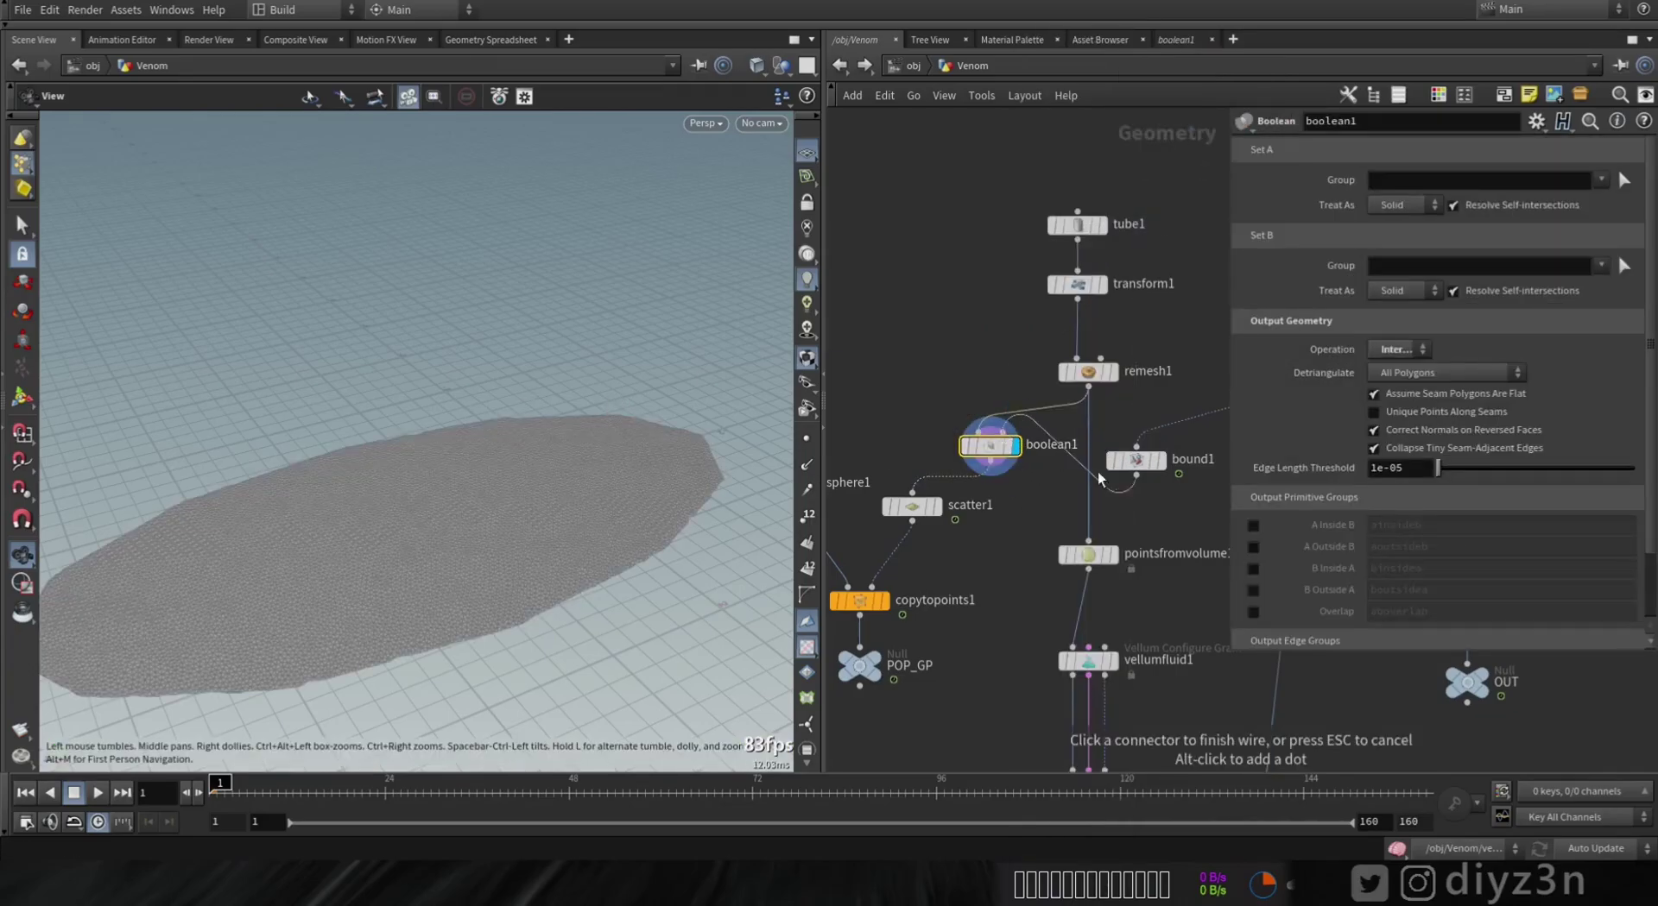
click(1136, 474)
Step: Set bound1's Lower Padding X to 7 and Upper Padding X to 2, checking the clipped area over the timeline
click(1136, 460)
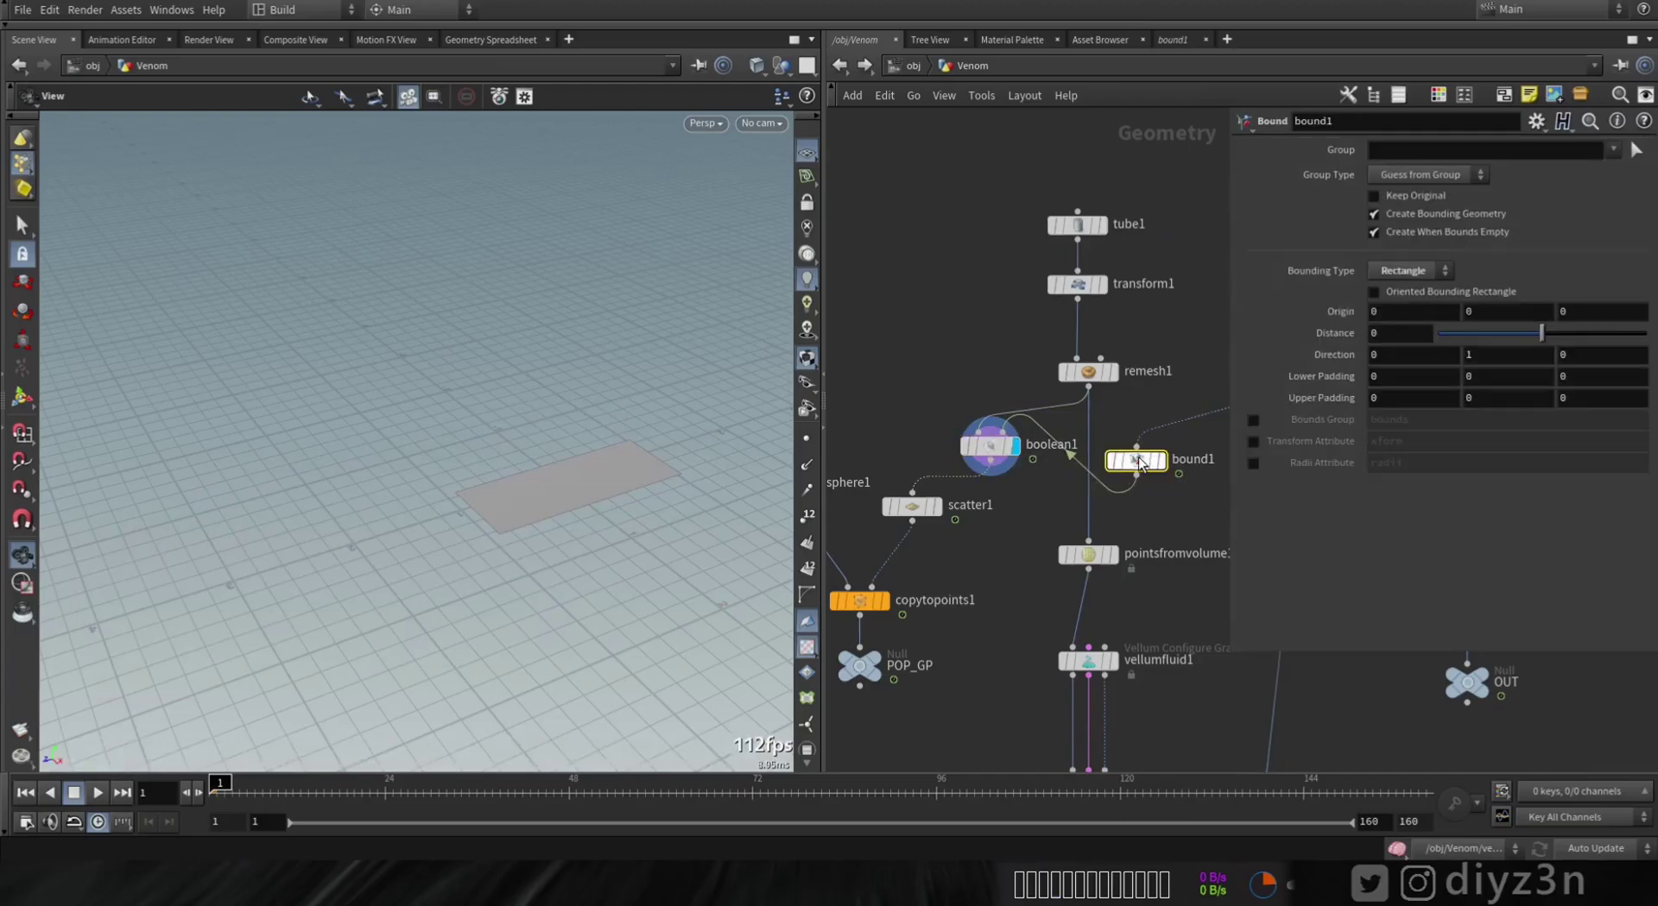
drag(239, 788, 168, 802)
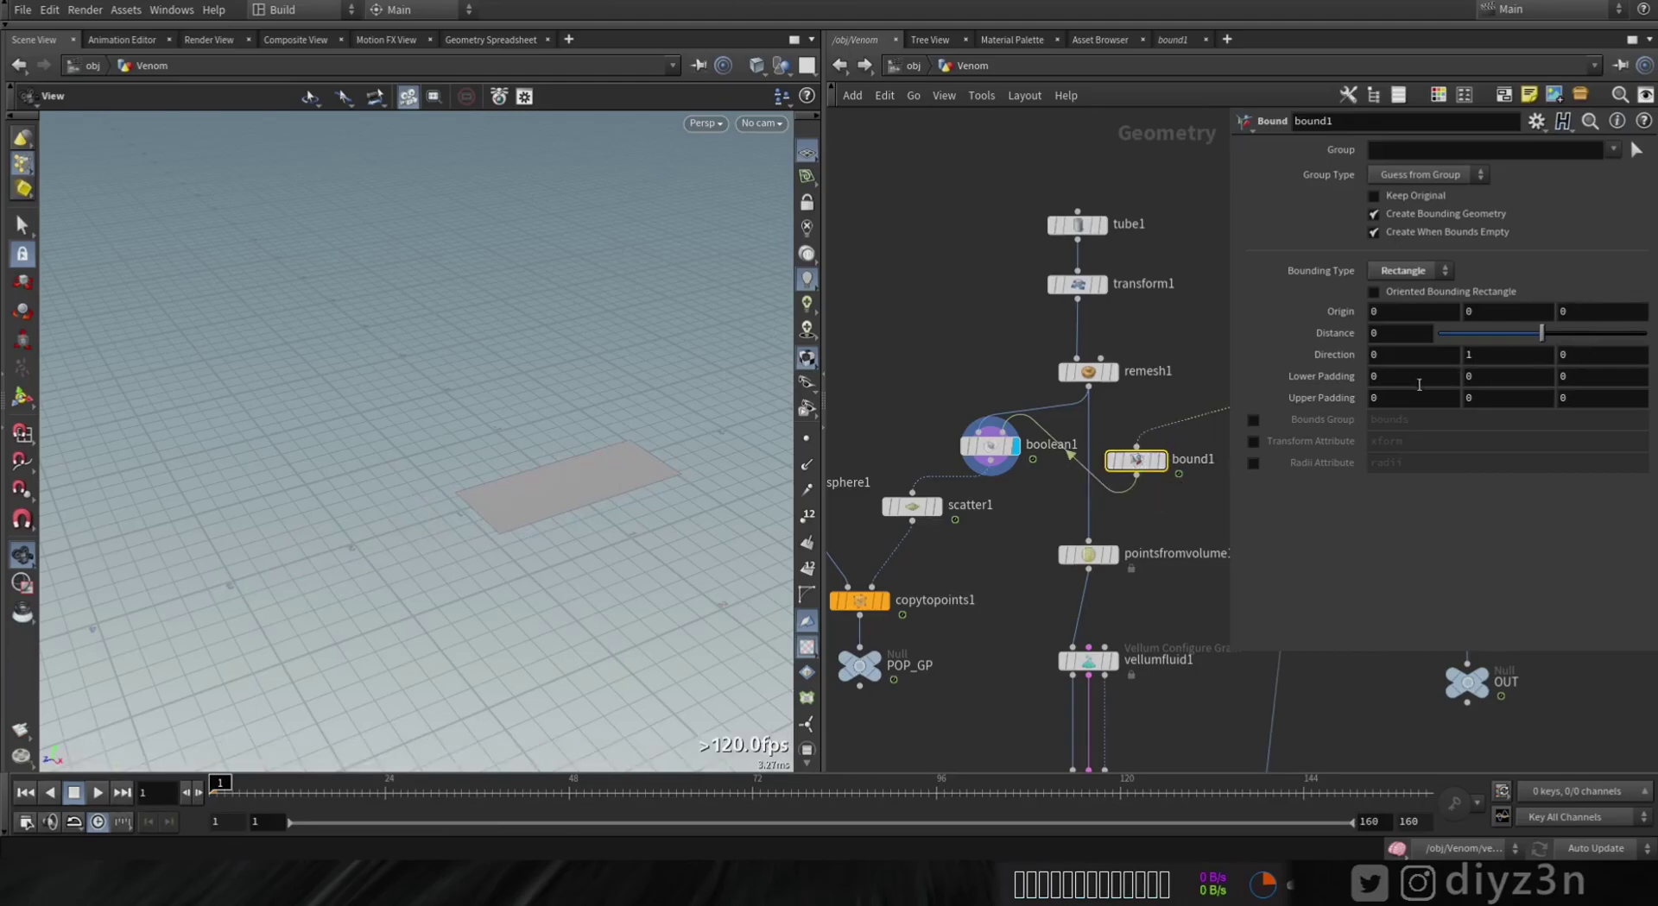
middle_drag(1380, 335, 1458, 330)
middle_drag(1390, 401, 1423, 368)
drag(221, 782, 1169, 809)
drag(949, 828, 216, 788)
Step: Display POP_GP and scrub through the frames to check the moving sphere
middle_drag(957, 642, 998, 499)
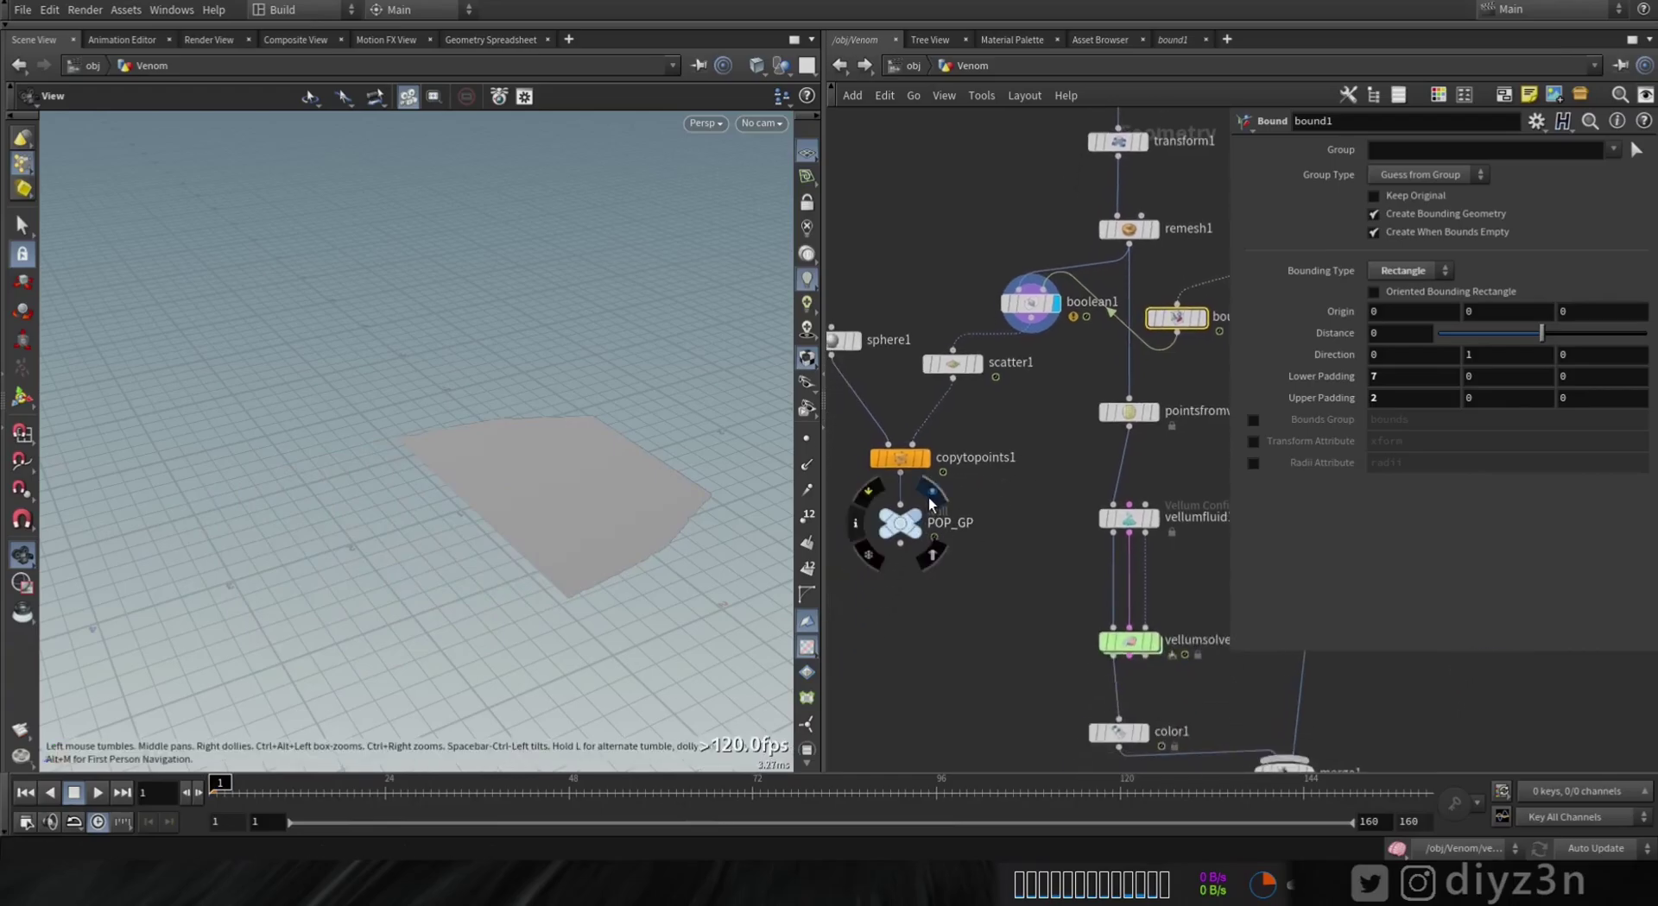
click(931, 502)
drag(235, 788, 250, 790)
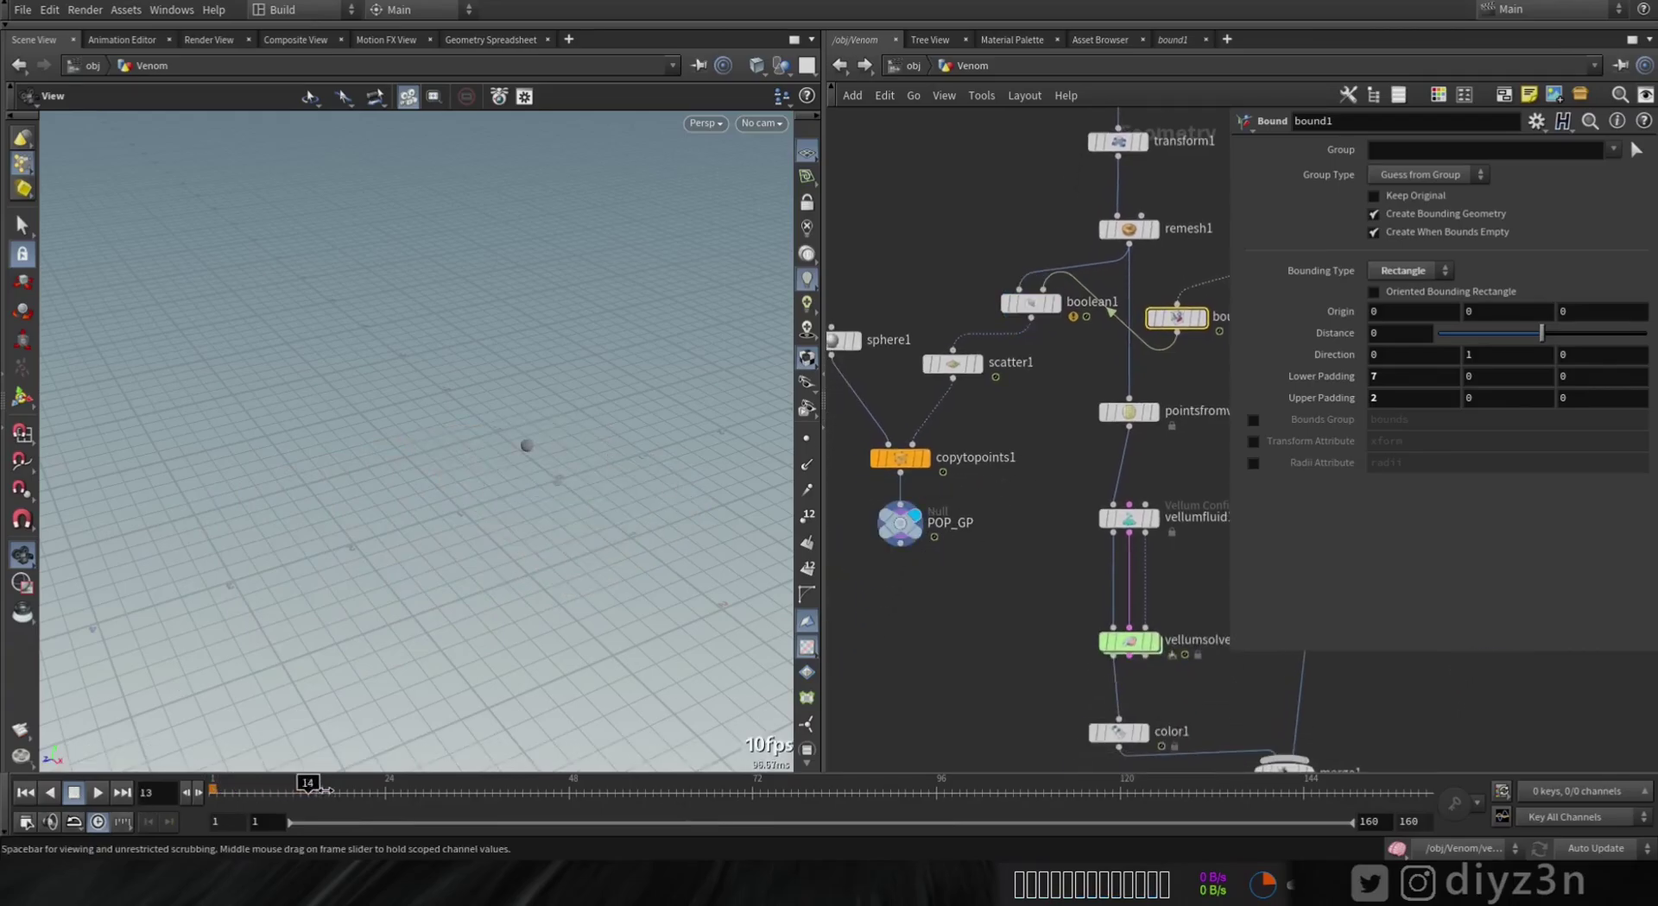
drag(468, 822, 216, 801)
Step: Display vellumsolver1 and play the fluid simulation
middle_drag(1176, 661, 1017, 491)
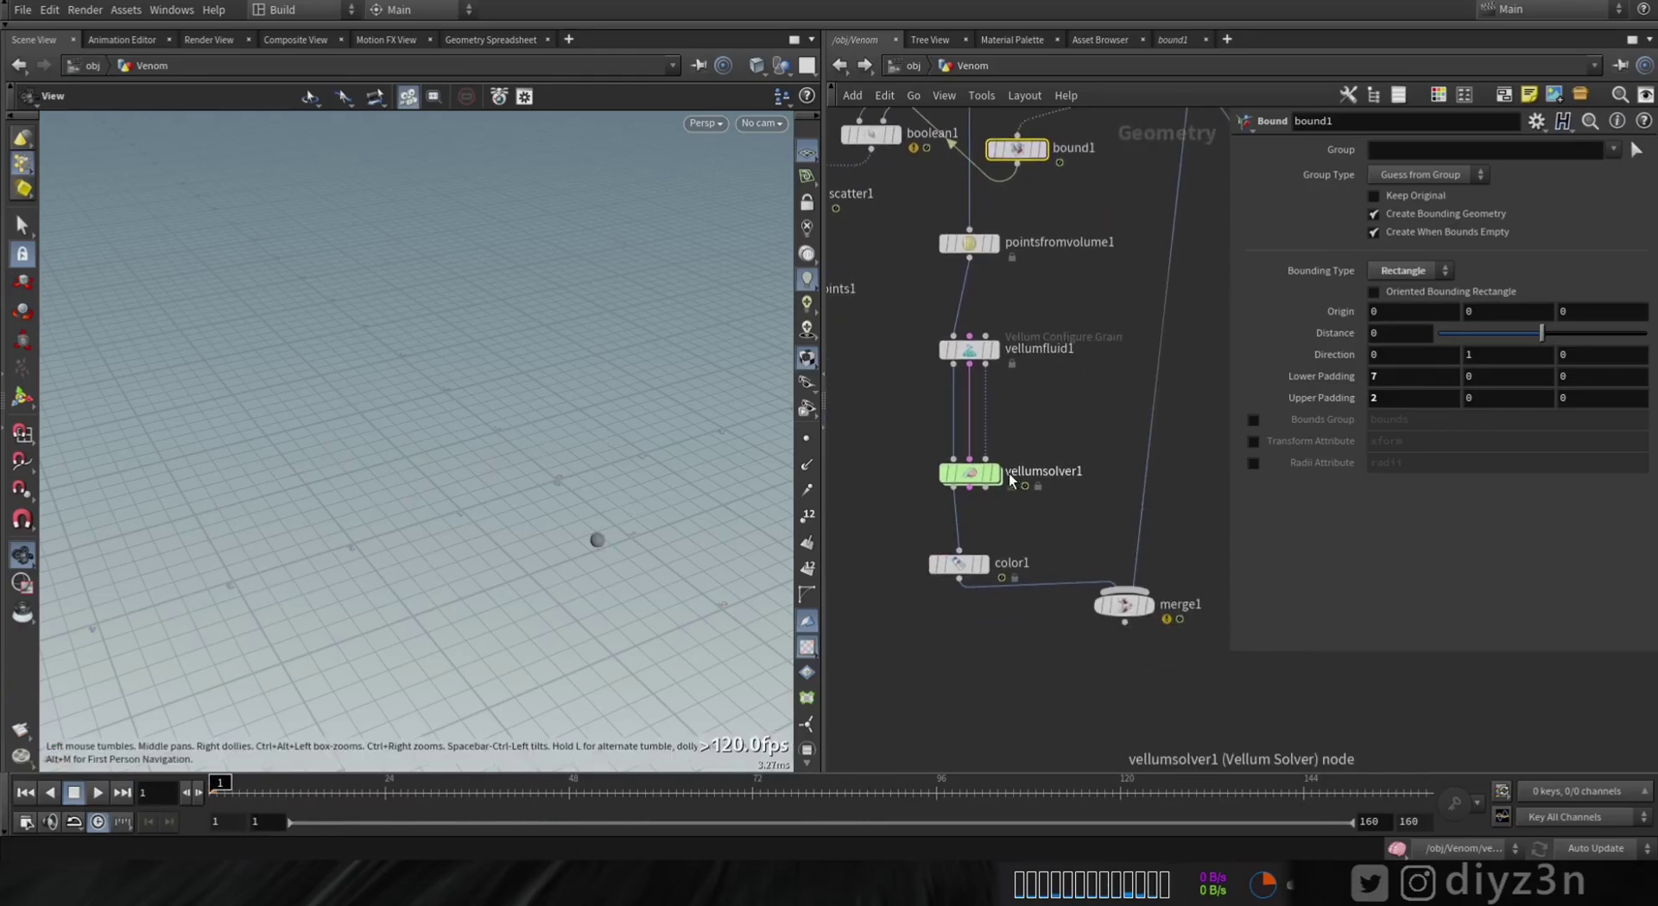
click(997, 475)
drag(737, 515, 573, 482)
key(Up)
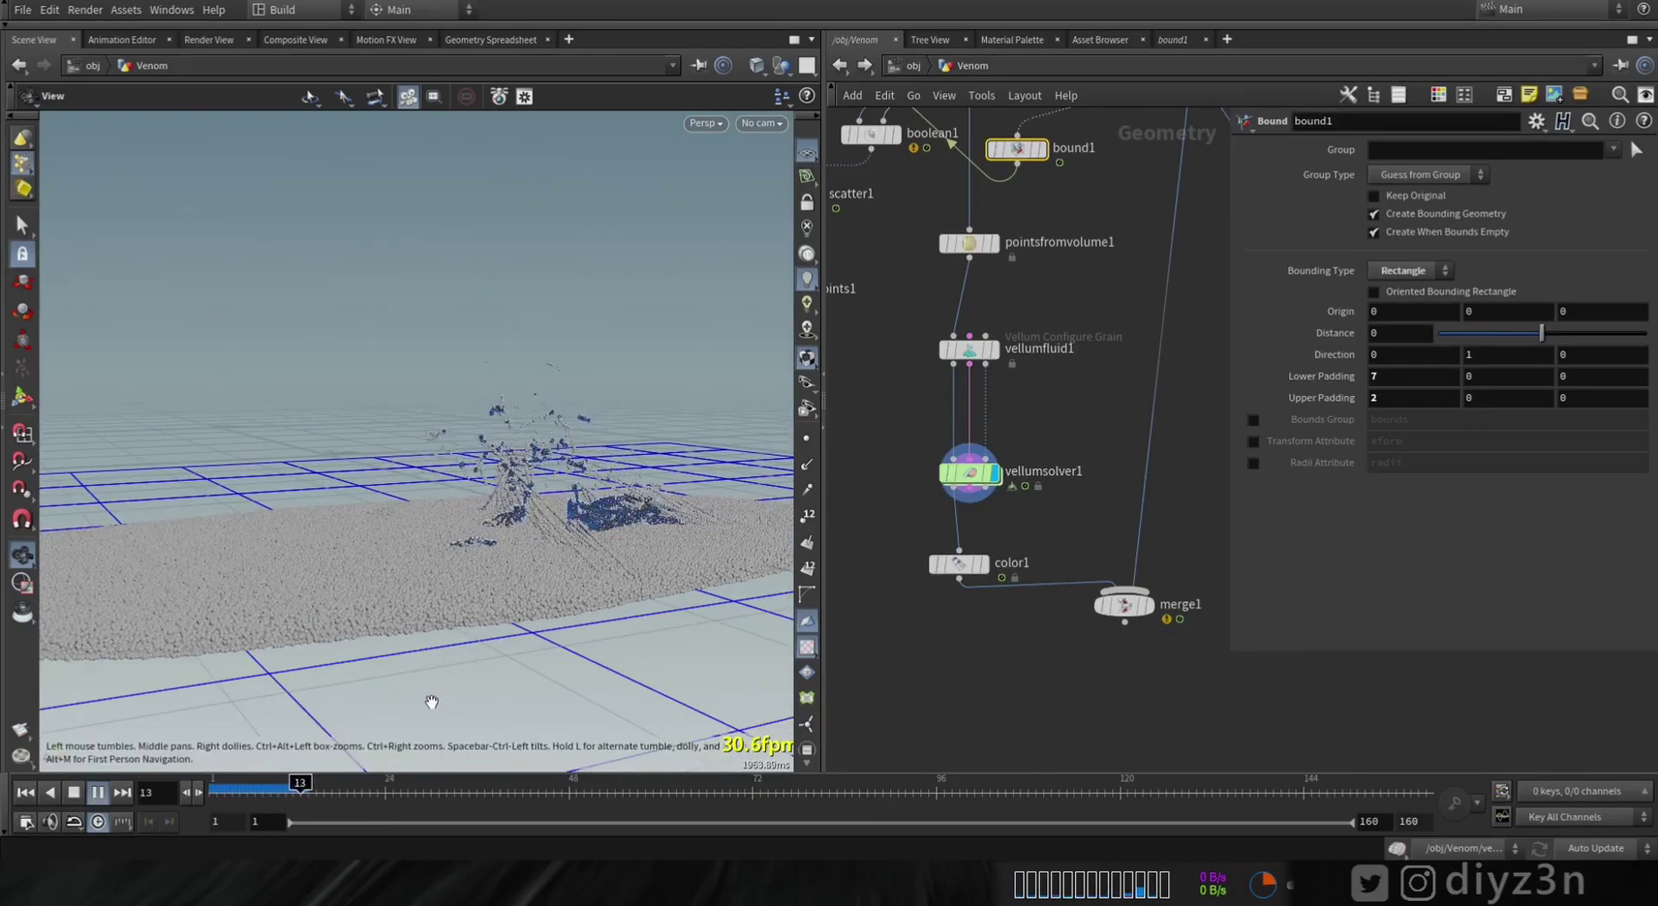
Step: Display merge1 and replay the simulation from the first frame to examine the particles together with the character
click(1148, 605)
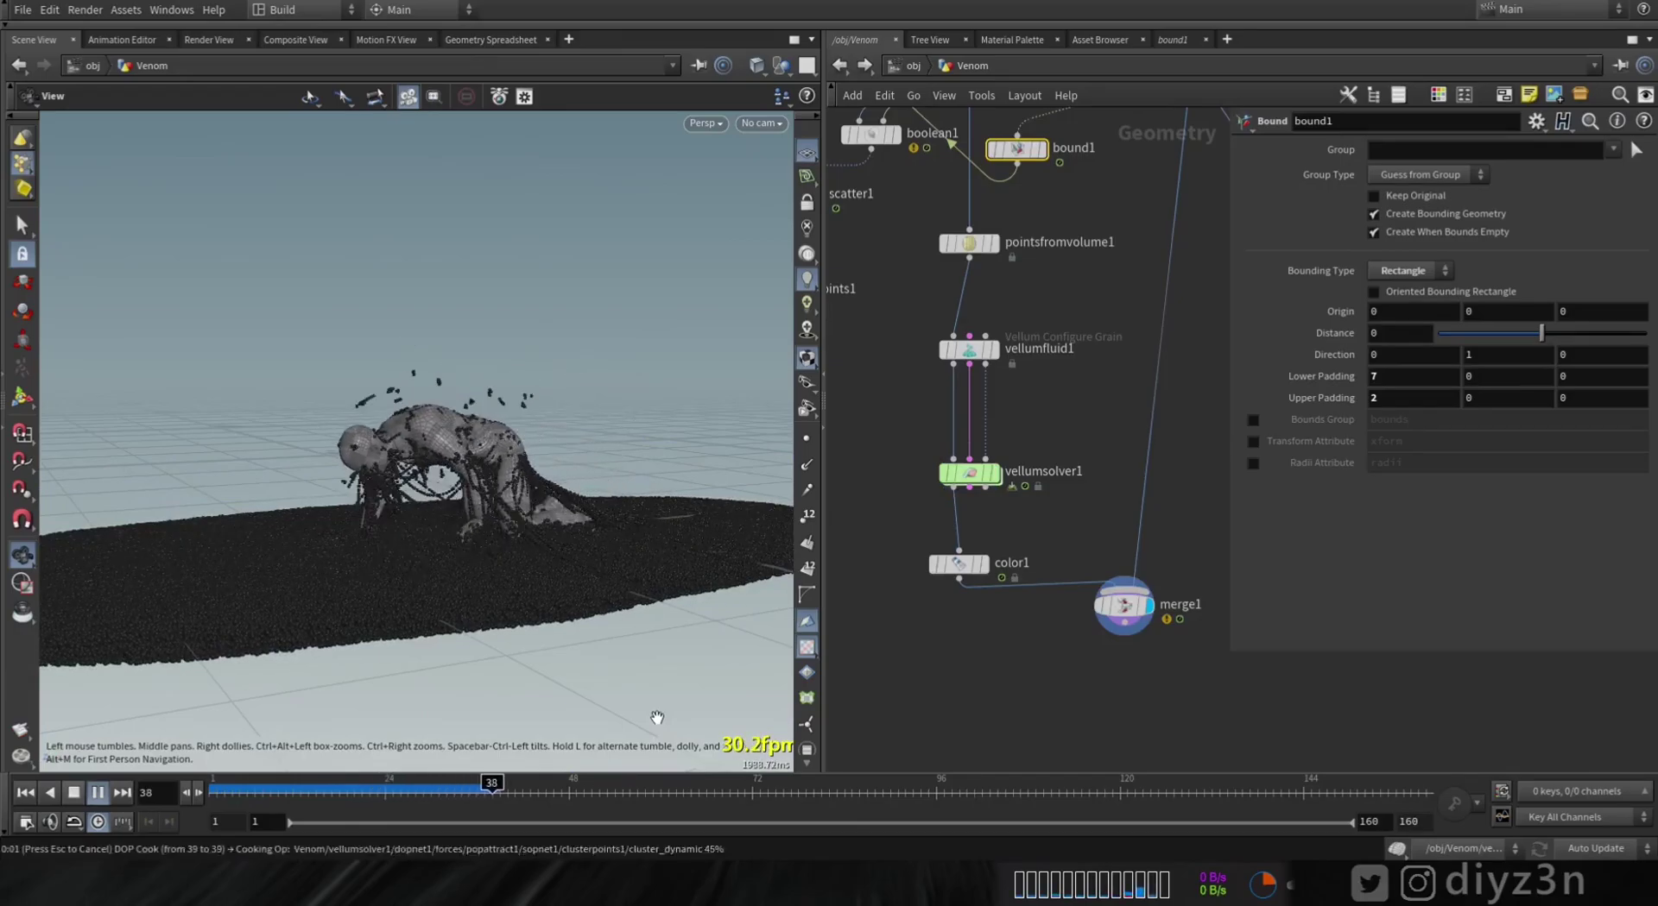
key(Up)
drag(655, 716, 503, 468)
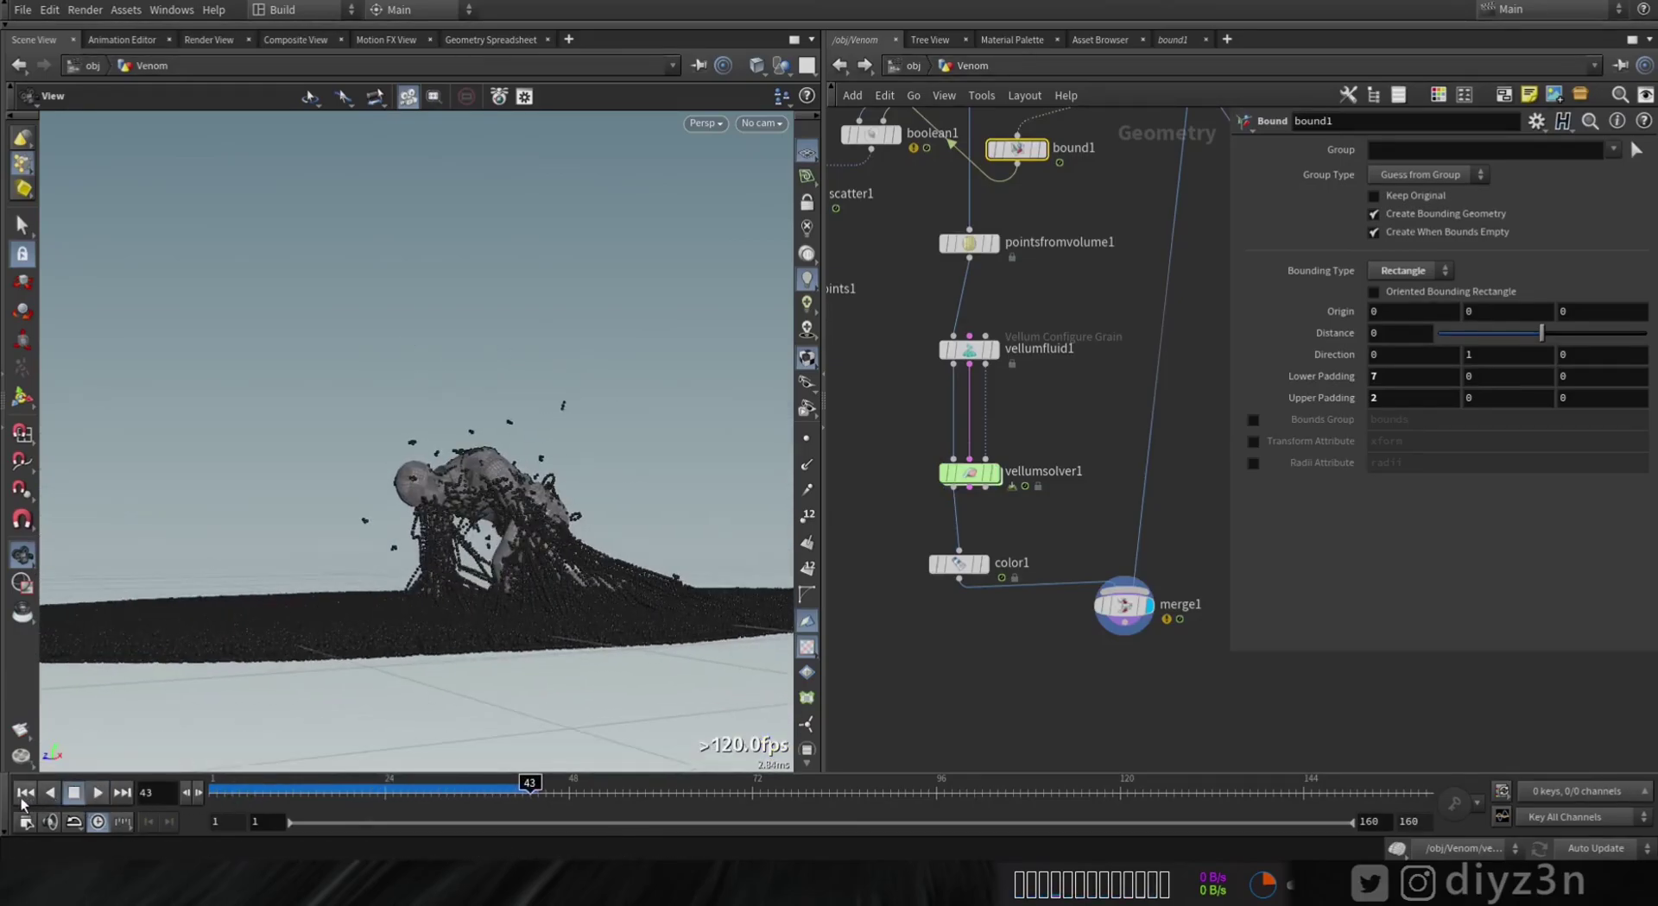
click(24, 794)
click(98, 793)
middle_drag(1006, 578, 927, 518)
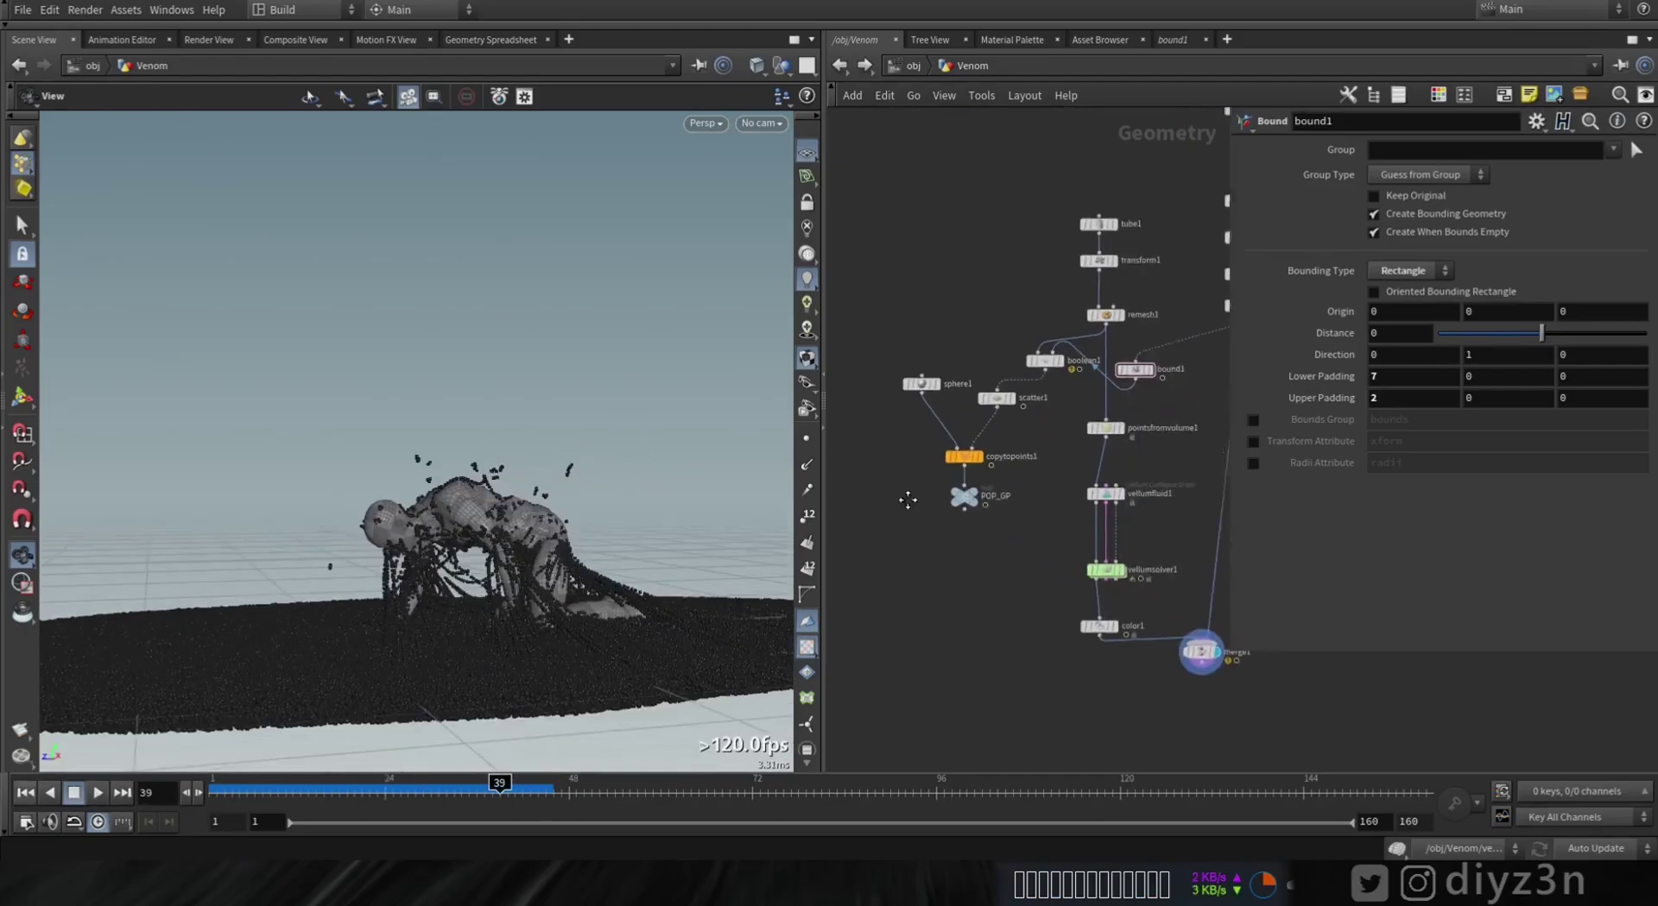
Step: Examine the particle strands around the body at several cached frames, comparing color1 alone with the merge1 result
right_click(575, 347)
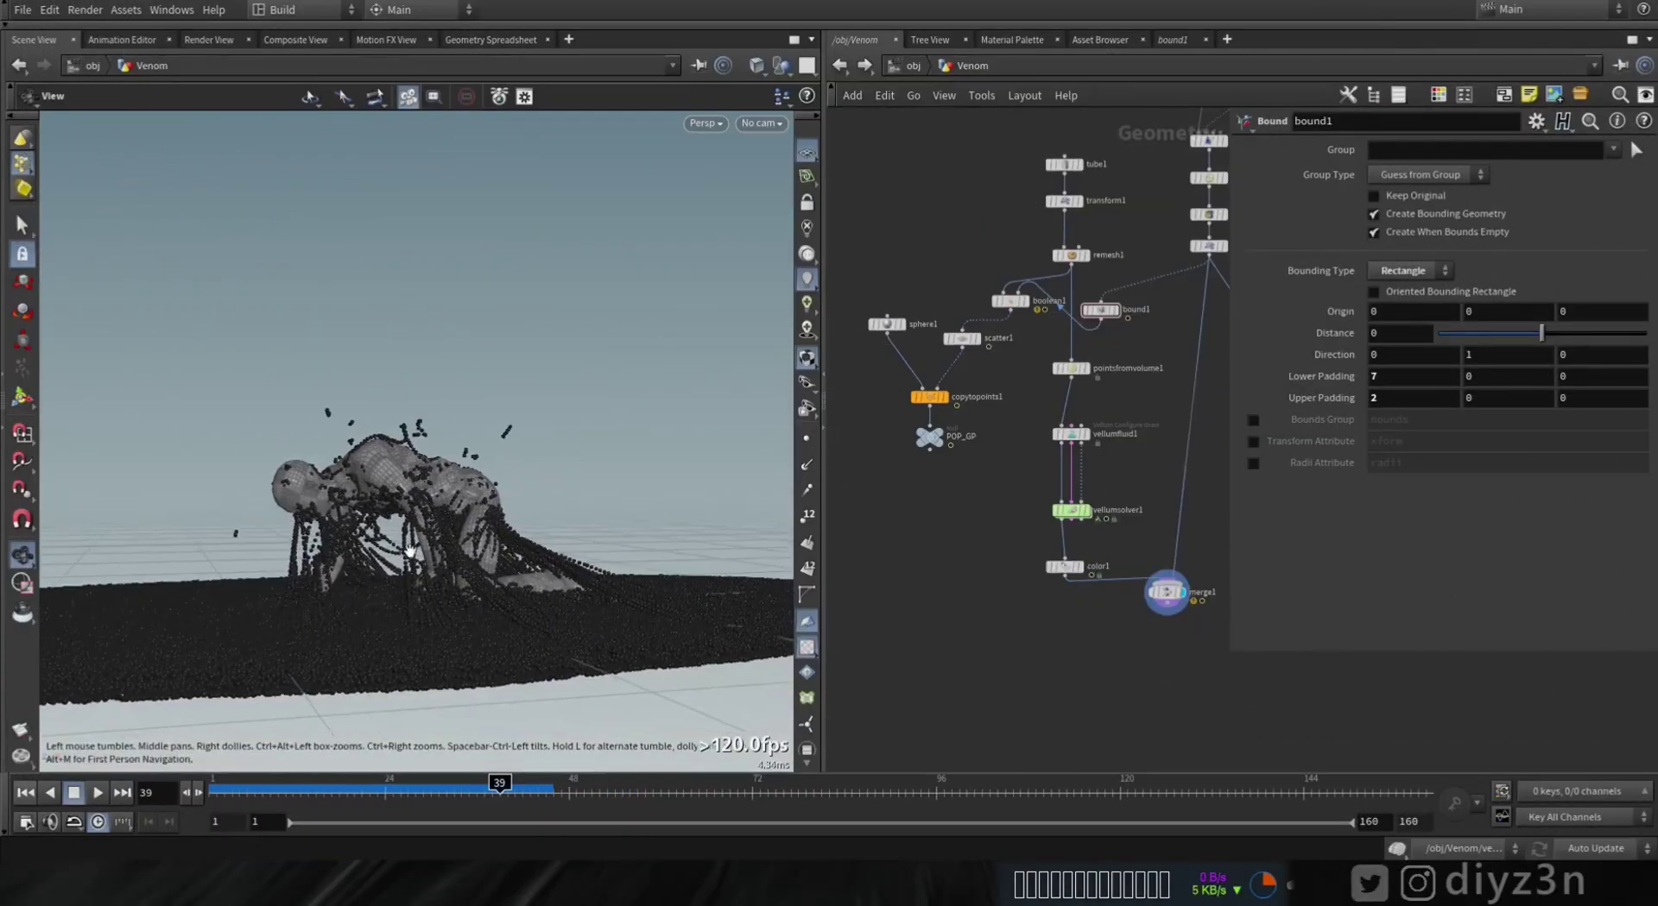
drag(473, 793, 369, 792)
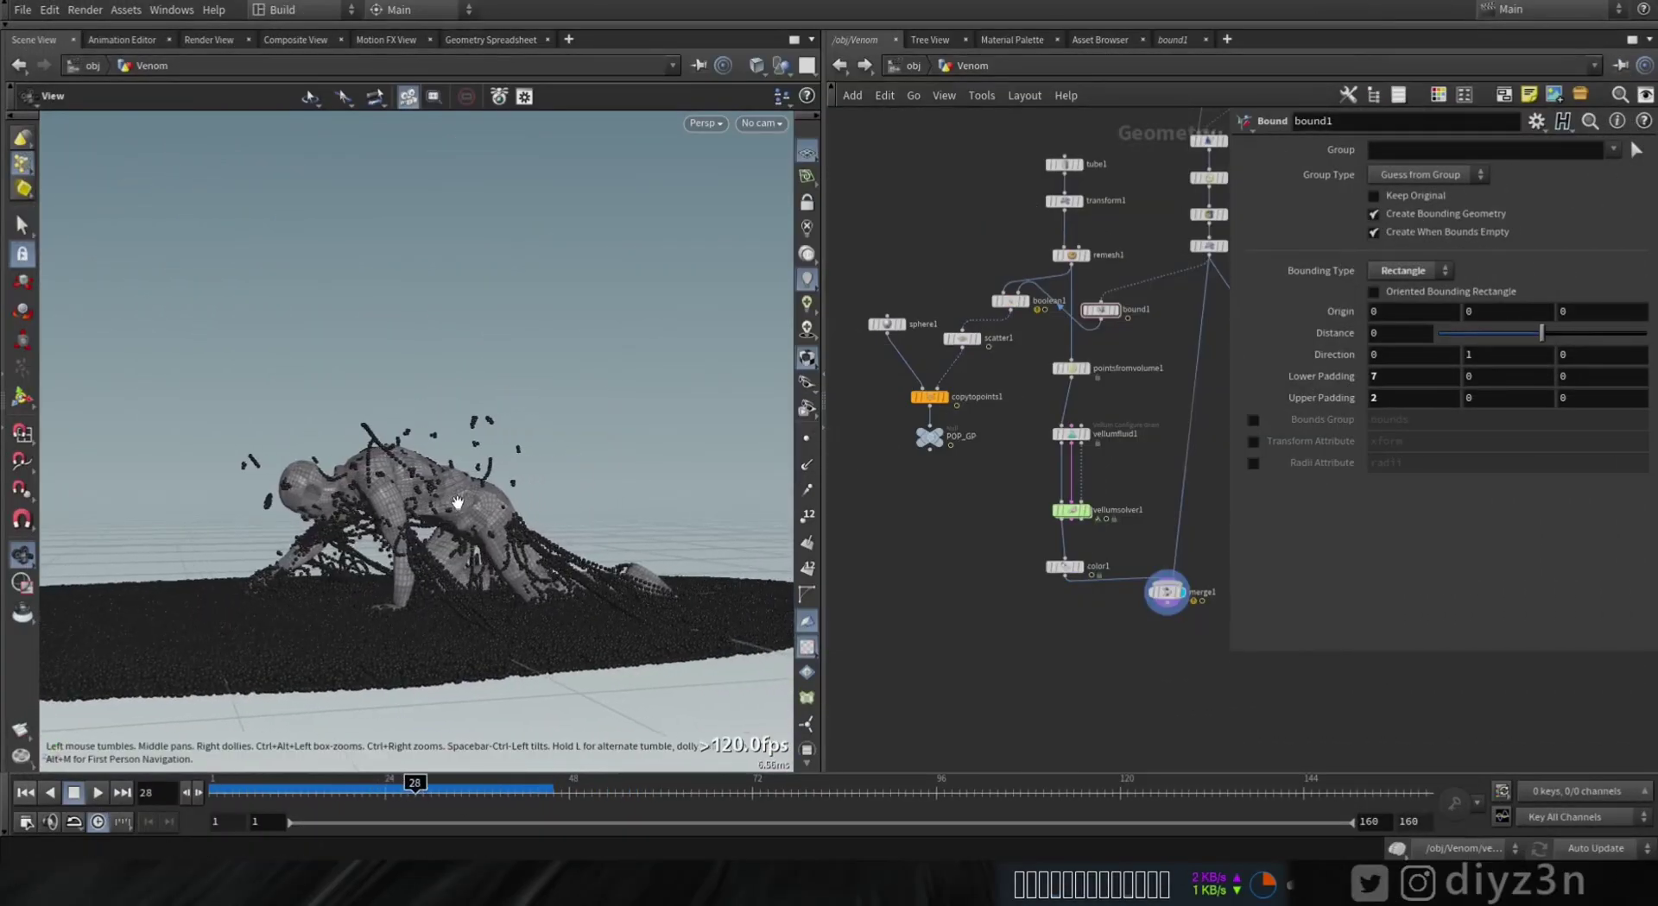
drag(331, 786, 292, 785)
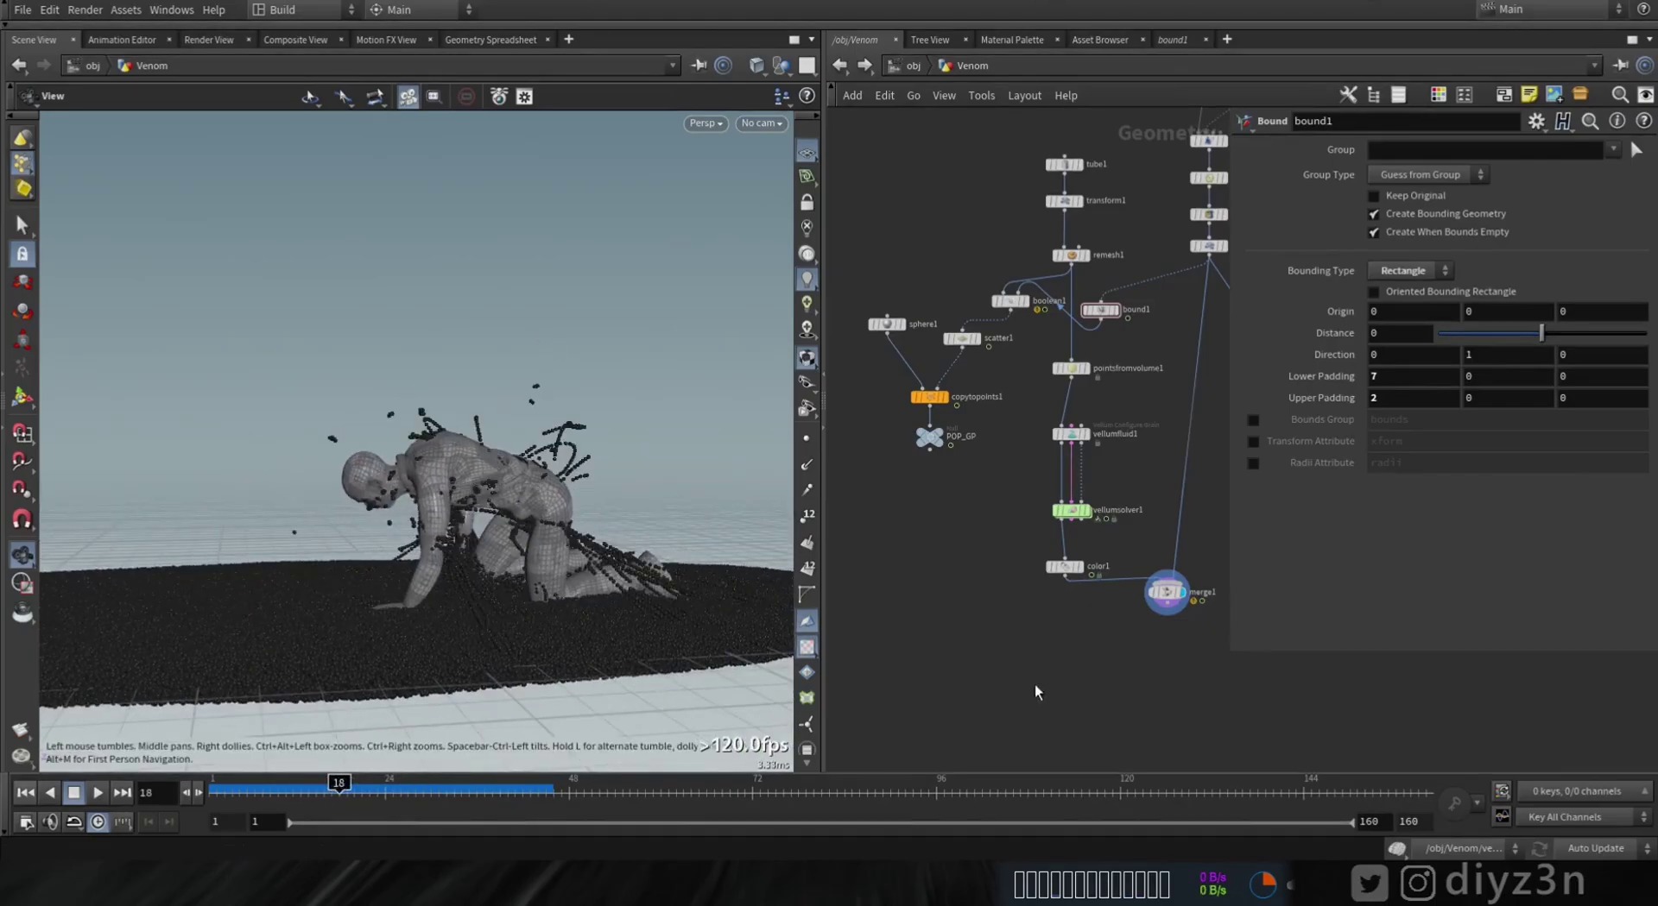
click(1085, 553)
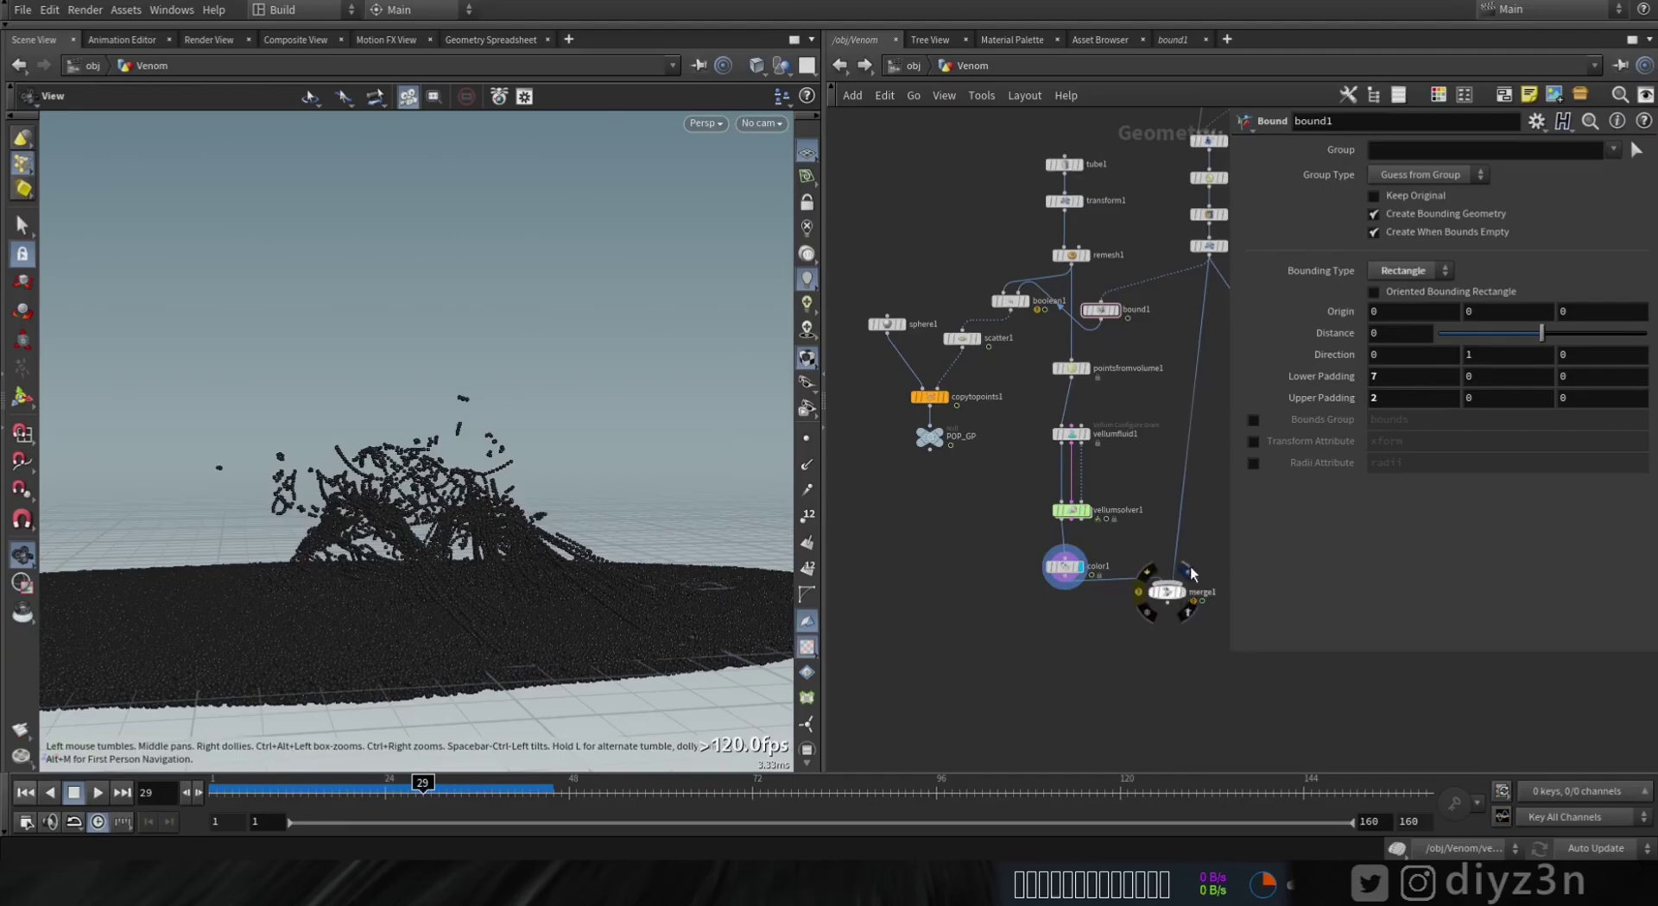
click(1190, 577)
Step: Wire transform2 into vellumfluid1's Collisions input and select vellumsolver1
scroll(1052, 442, up, 5)
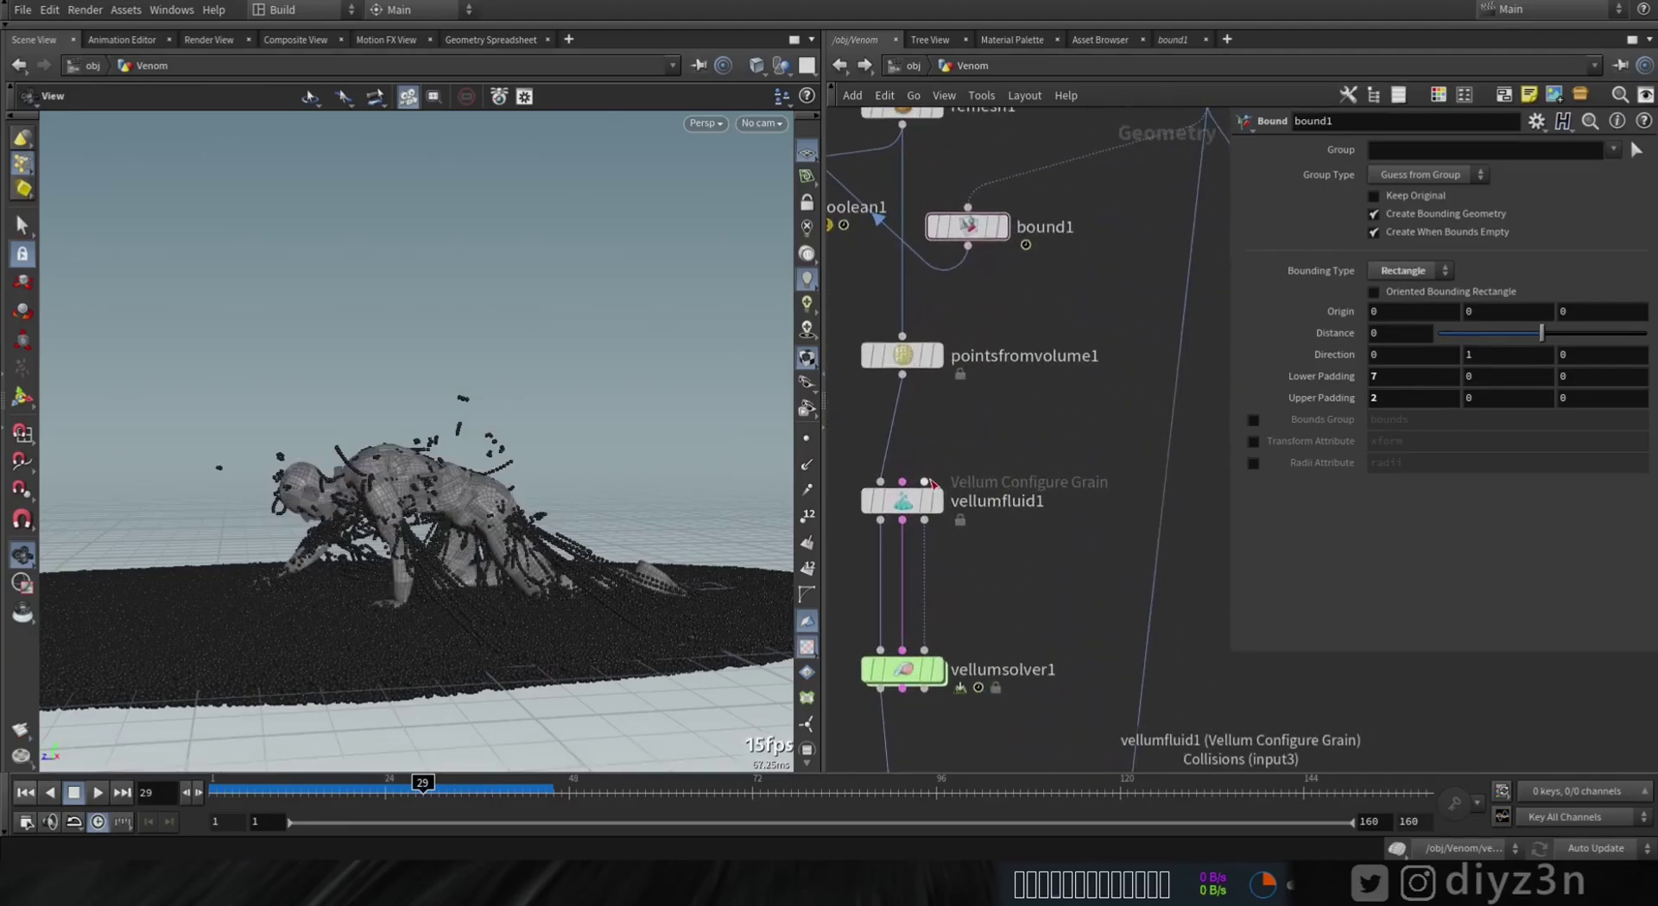
drag(929, 483, 1060, 341)
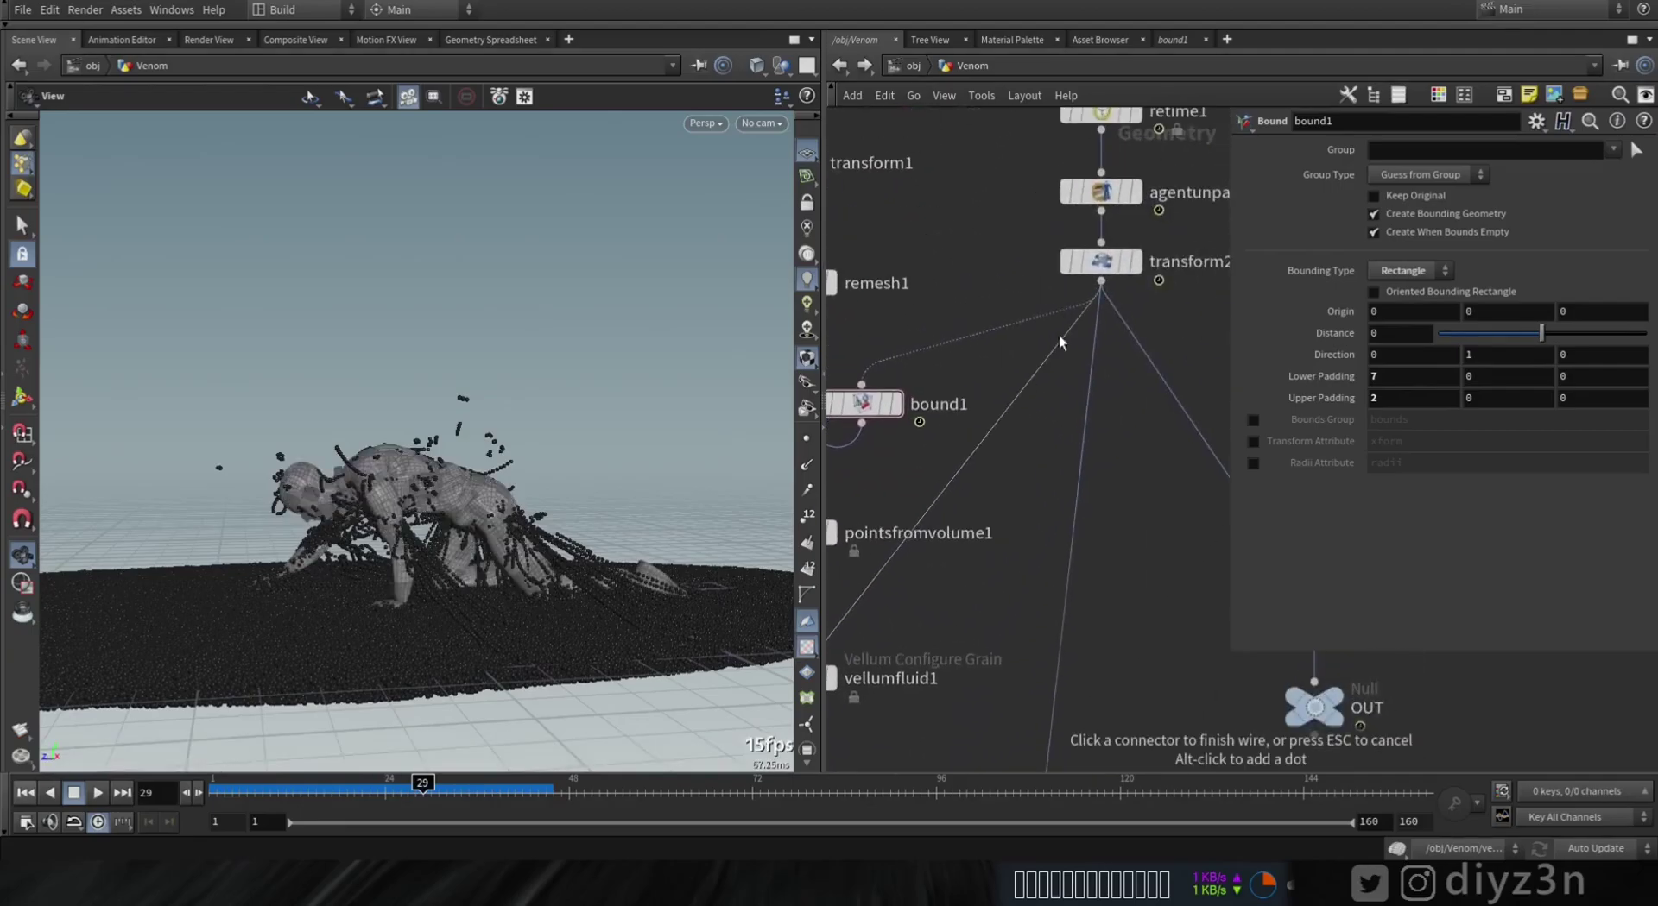
middle_drag(956, 599, 1117, 509)
click(956, 442)
middle_drag(1019, 636, 942, 452)
click(935, 599)
scroll(1106, 479, down, 4)
drag(1024, 574, 1053, 586)
Step: Launch a flipbook of frames 1 to 160 from the first frame, play it back in MPlay and close it
key(ctrl+Up)
right_drag(409, 555, 337, 521)
drag(337, 521, 506, 544)
click(20, 730)
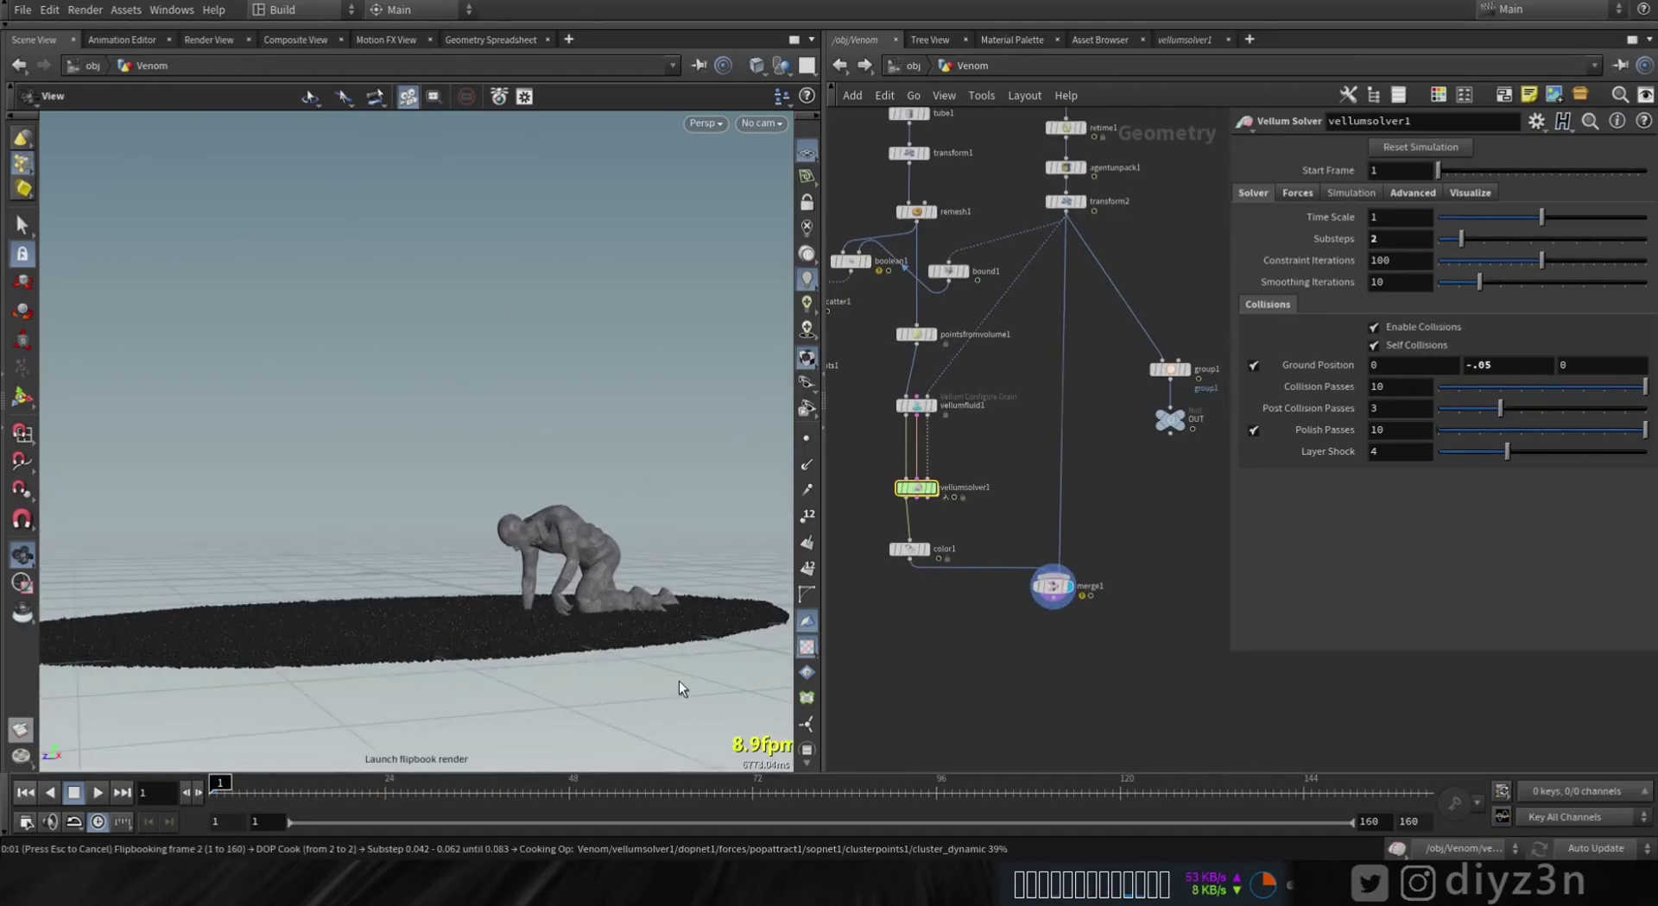
drag(409, 36, 484, 43)
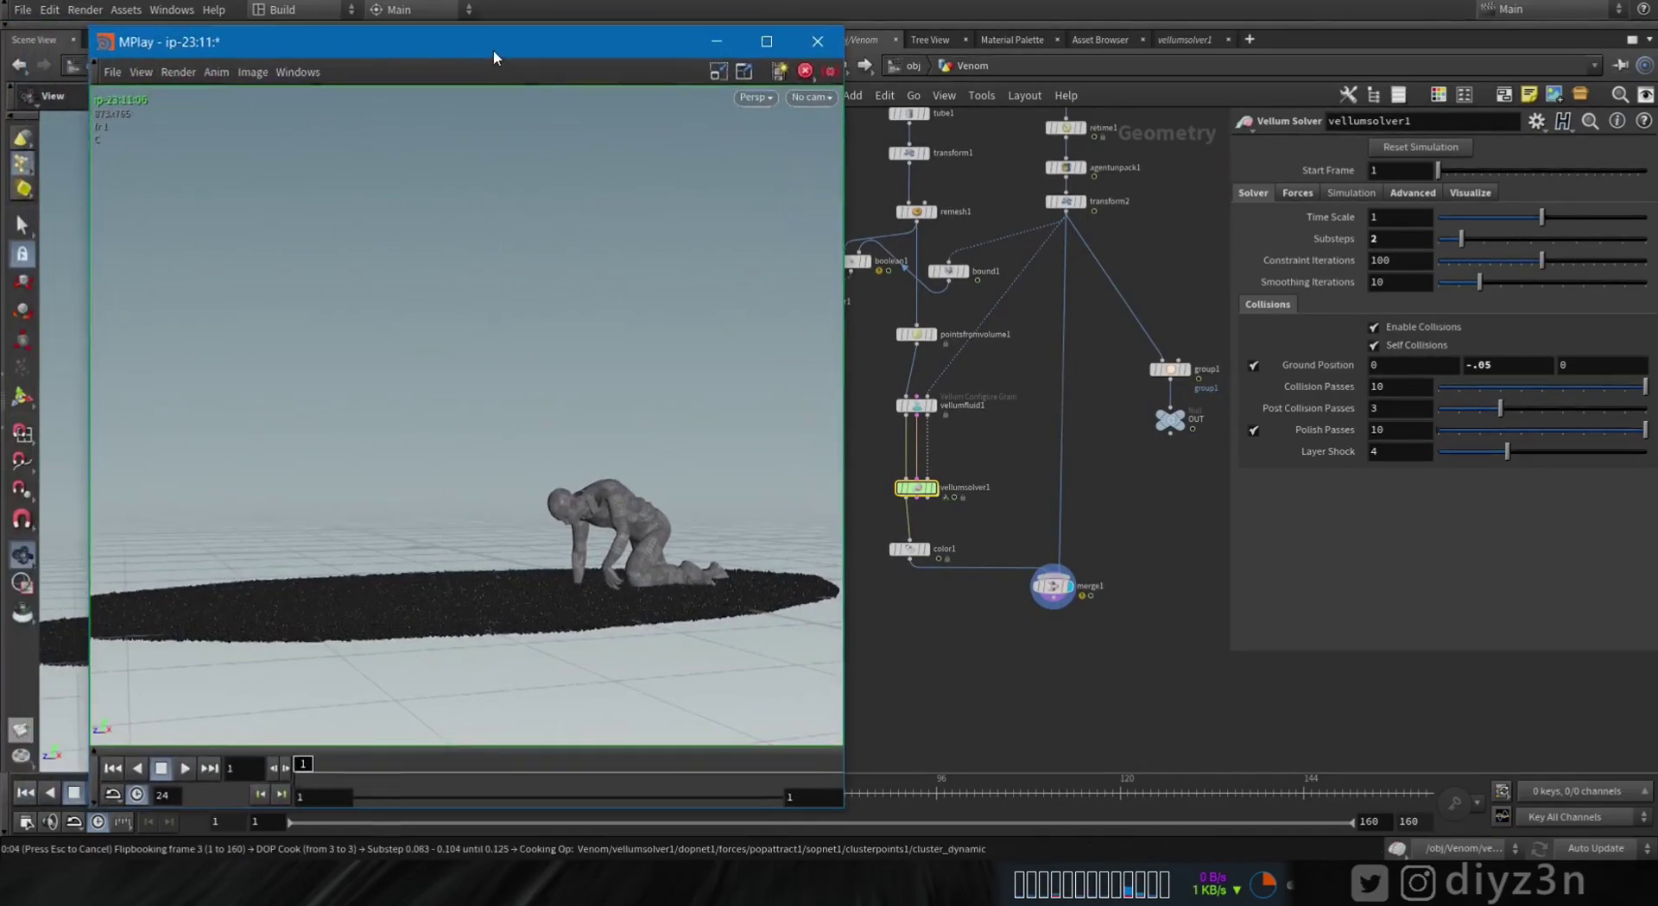
click(168, 770)
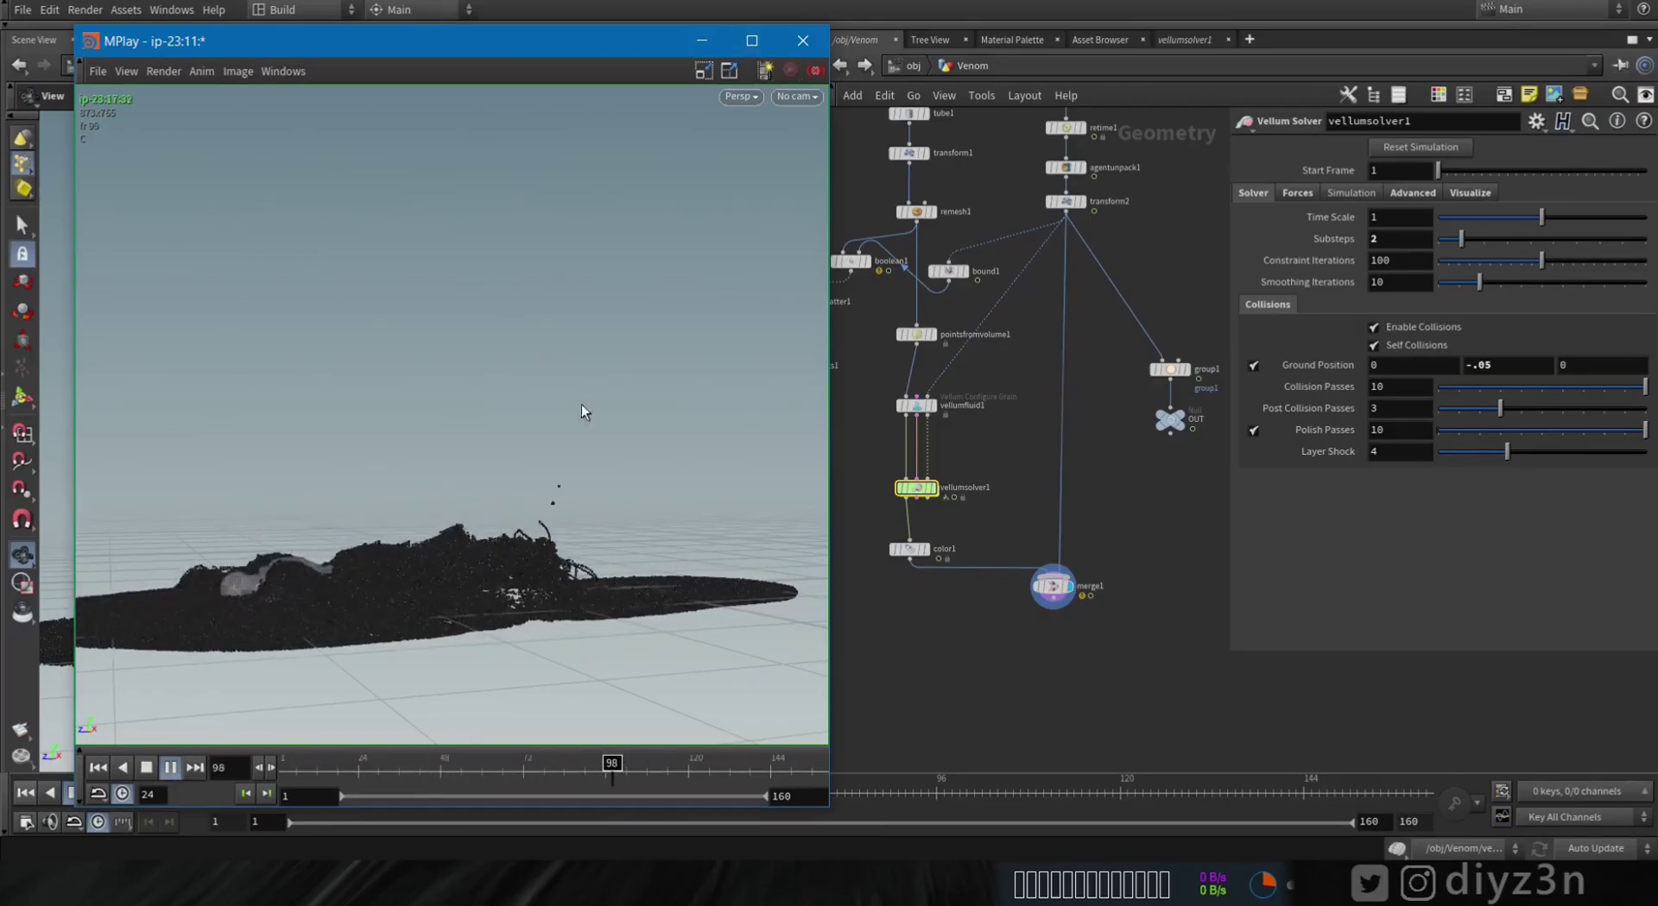
click(802, 41)
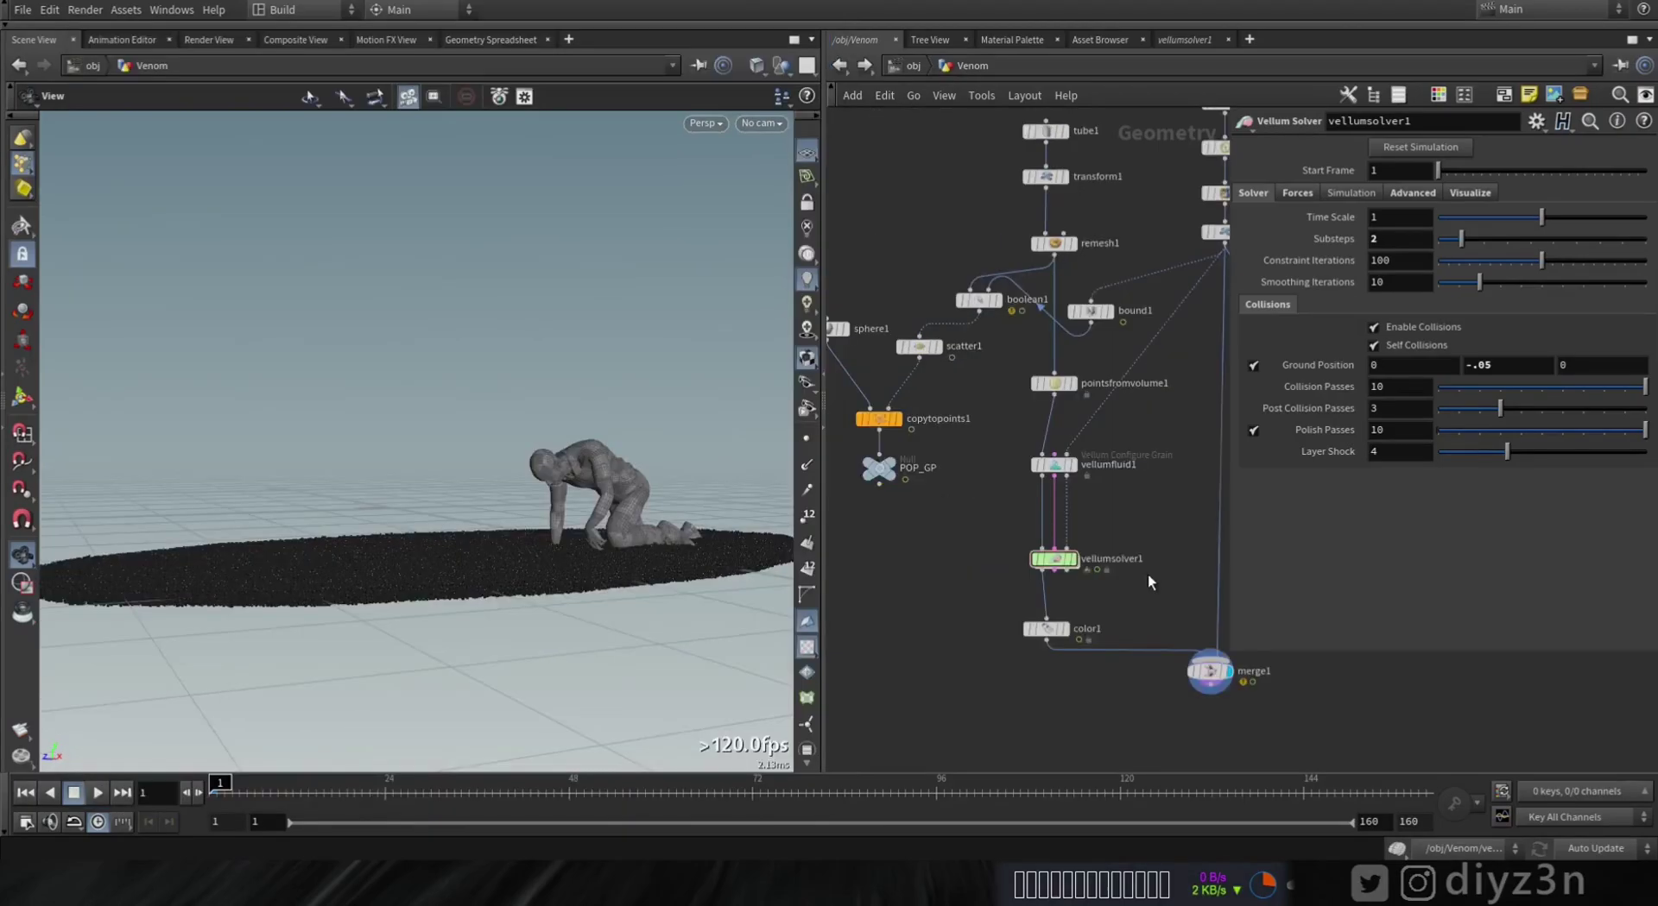
Step: Check popattract1's Force and Goal settings inside vellumsolver1, ending back at the Venom network level
double_click(1062, 566)
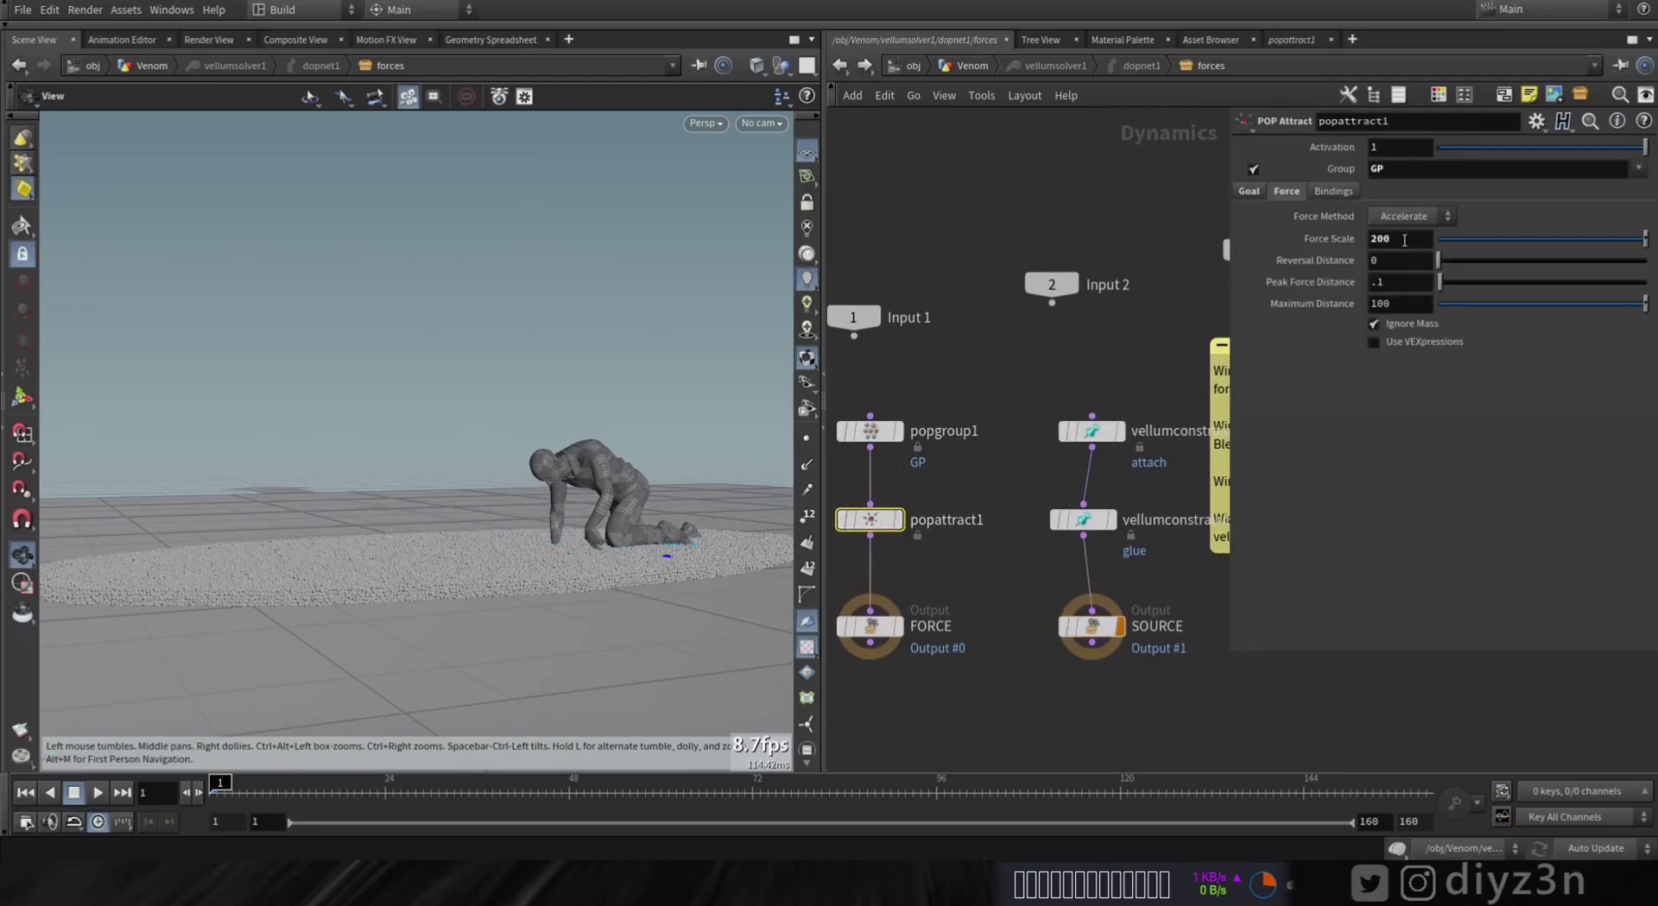
click(1249, 191)
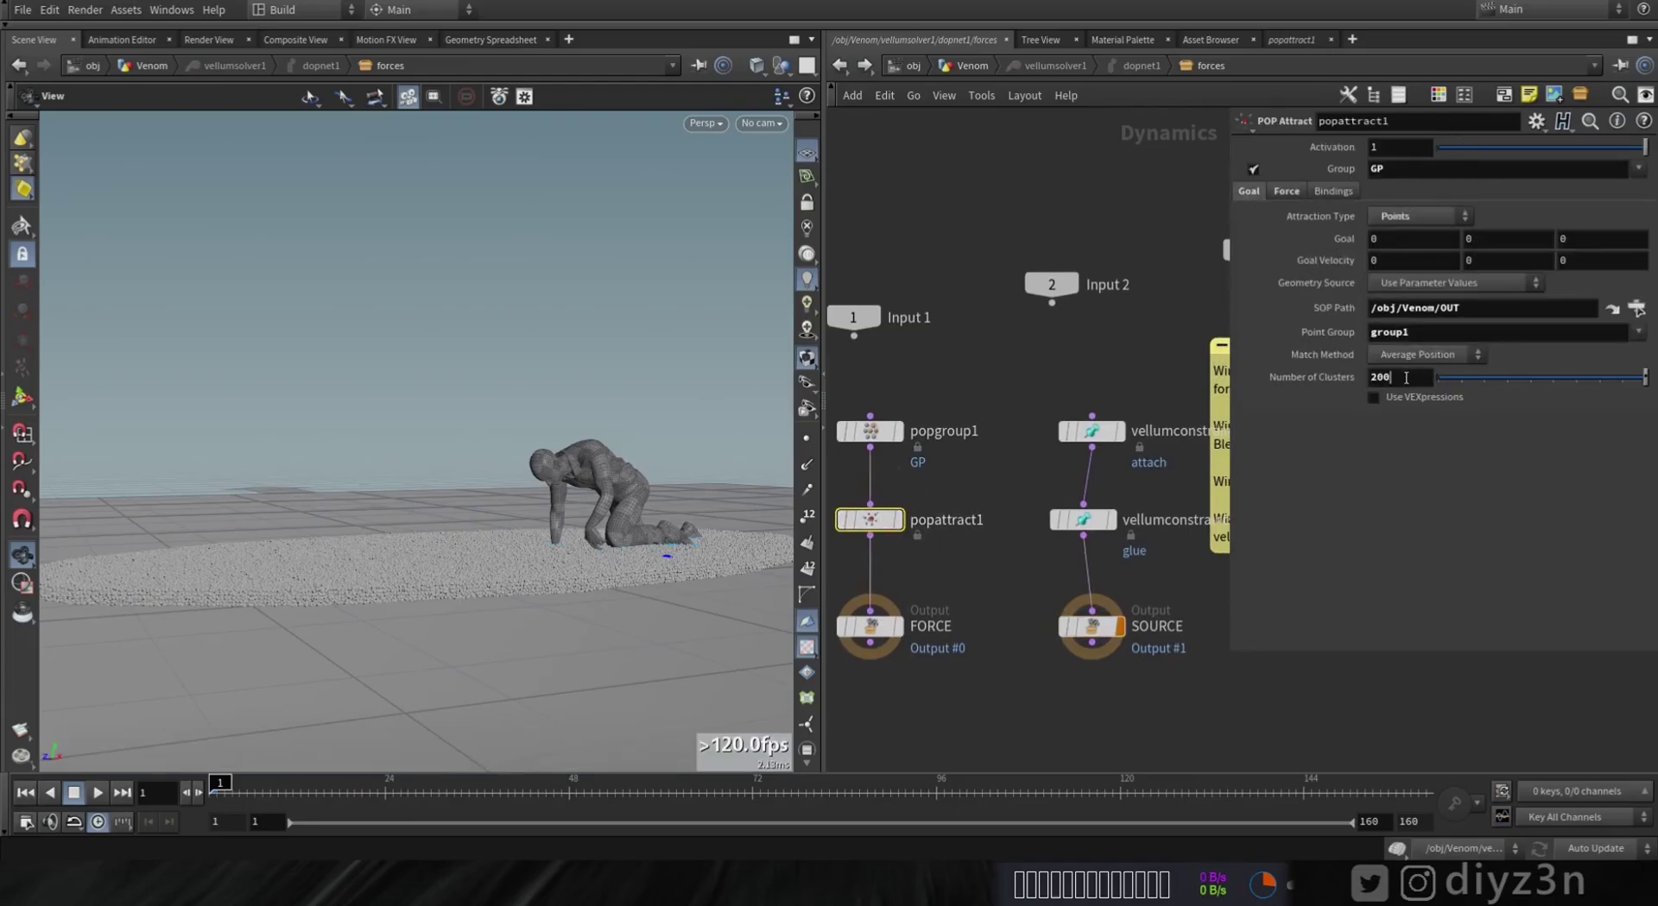
click(971, 66)
Step: Display group1 and start reselecting its Base Group points on the character, adding and removing areas
scroll(1025, 441, up, 6)
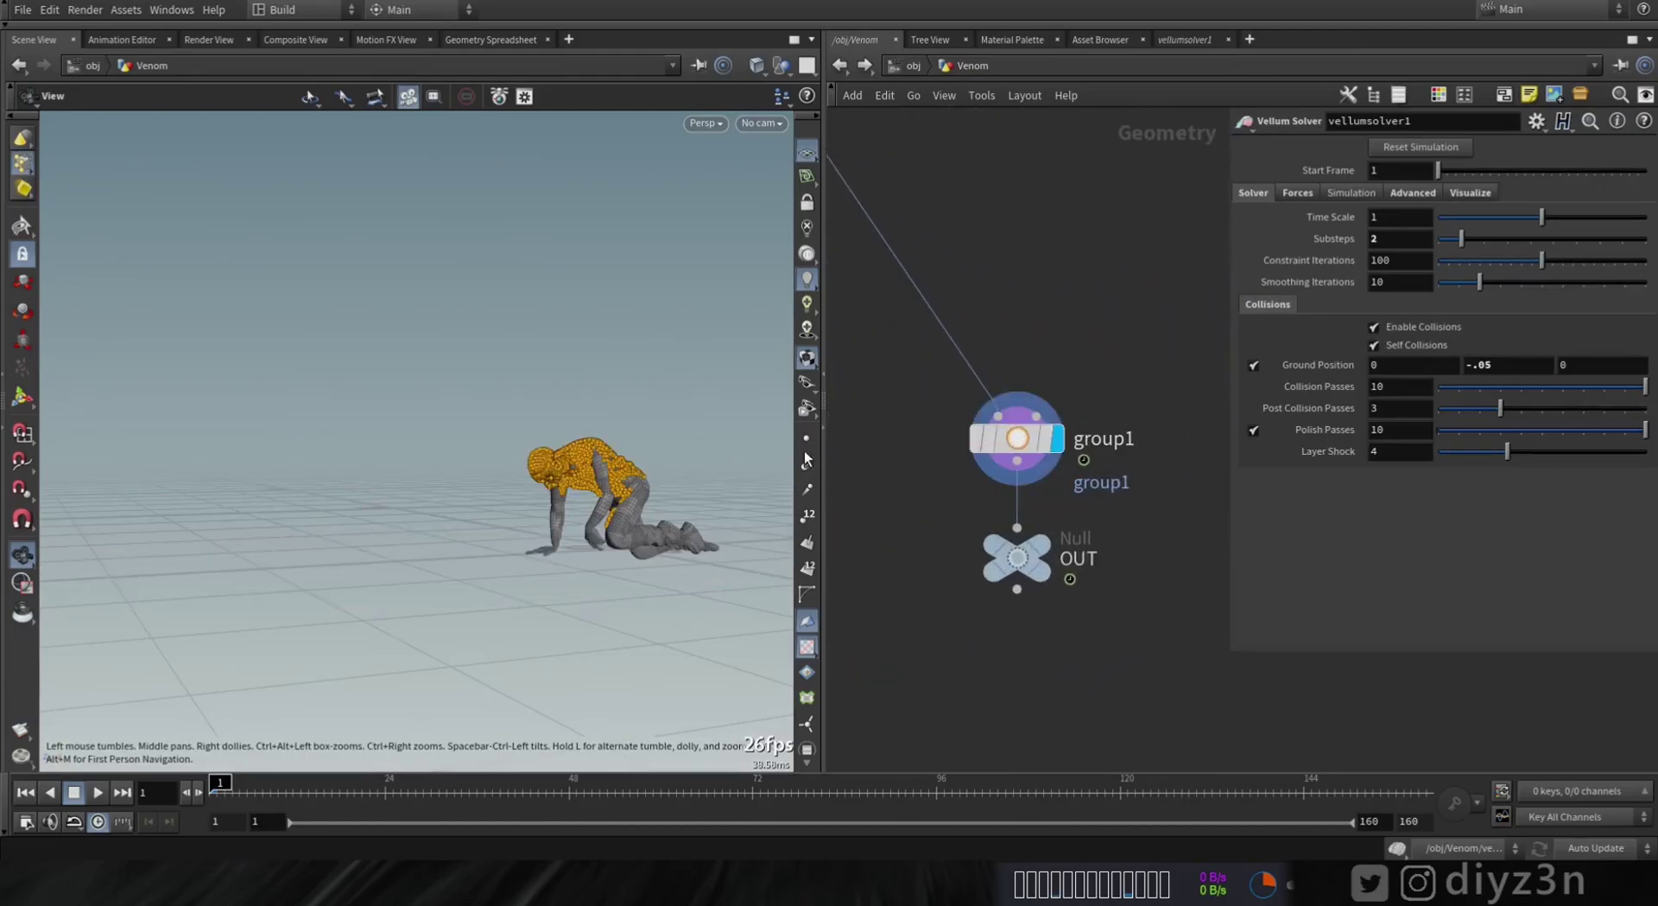
click(1083, 436)
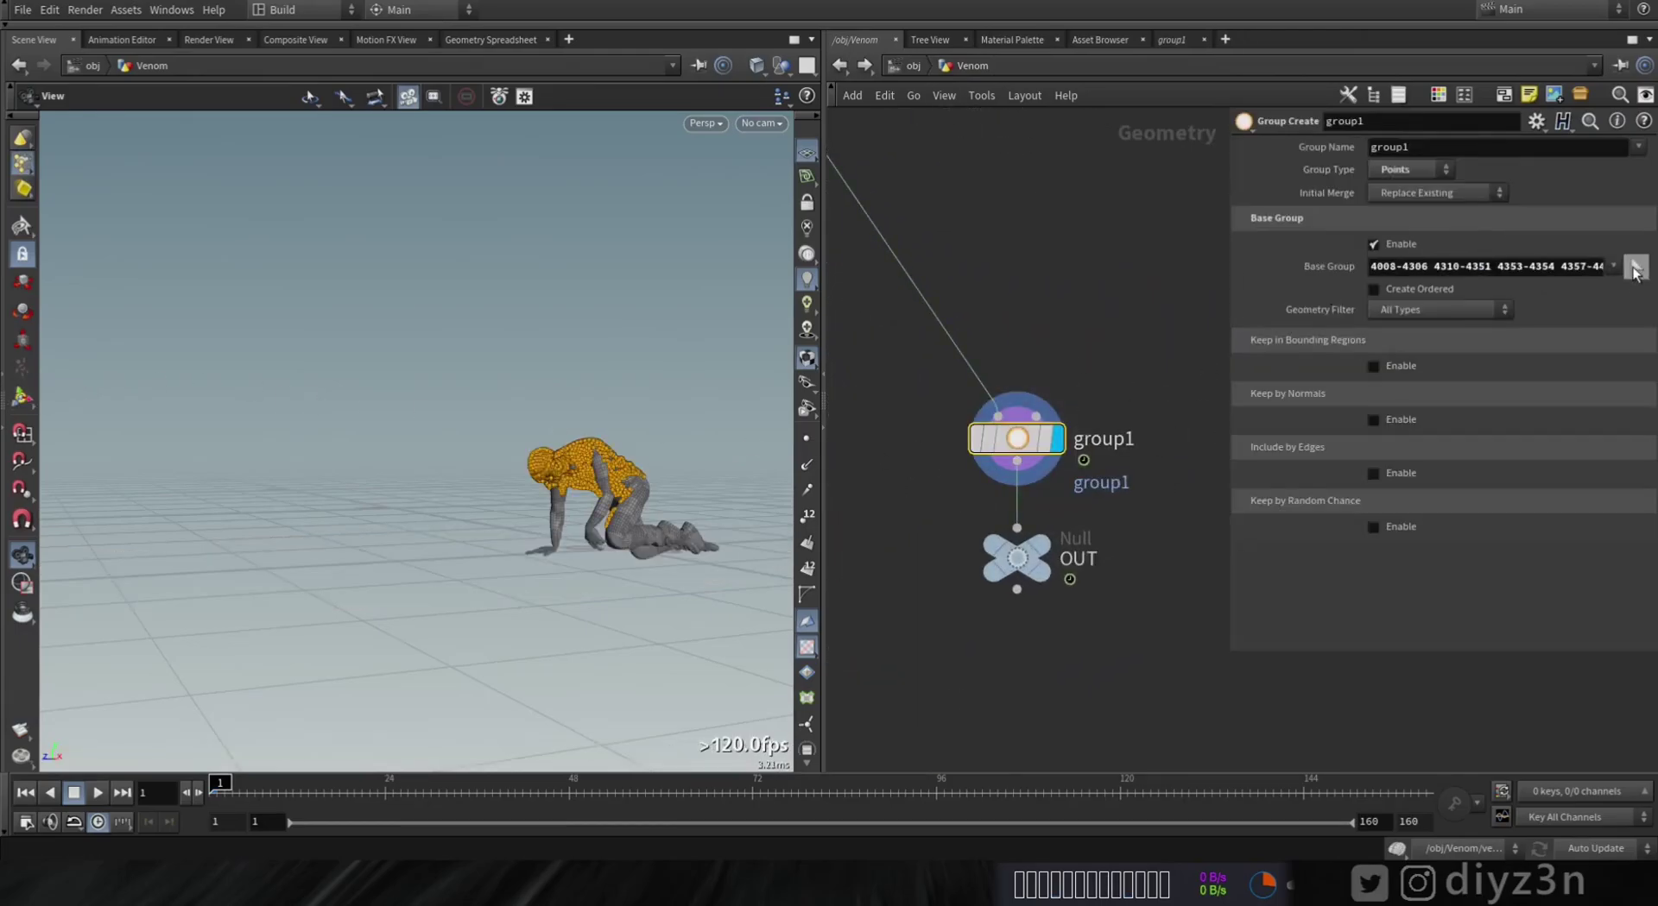
click(1634, 270)
scroll(469, 414, up, 5)
mouse_move(469, 414)
alt+mouse_down()
mouse_move(368, 325)
mouse_move(422, 285)
mouse_move(483, 289)
alt+mouse_up()
mouse_move(281, 237)
mouse_down()
mouse_move(380, 308)
mouse_move(293, 344)
mouse_up()
mouse_move(388, 278)
ctrl+mouse_down()
mouse_move(462, 320)
mouse_move(488, 380)
ctrl+mouse_up()
shift+drag(463, 474, 483, 436)
mouse_move(483, 436)
alt+mouse_down()
mouse_move(498, 458)
mouse_move(417, 449)
alt+mouse_up()
alt+right_drag(417, 449, 363, 437)
mouse_move(378, 475)
ctrl+mouse_down()
mouse_move(463, 503)
mouse_move(345, 509)
ctrl+mouse_up()
key(Escape)
Step: Add further character areas to group1's point selection from other angles and accept it as the Base Group
drag(496, 500, 473, 445)
alt+right_drag(473, 444, 276, 463)
mouse_move(283, 250)
shift+mouse_down()
mouse_move(347, 341)
mouse_move(499, 259)
shift+mouse_up()
alt+drag(740, 400, 703, 363)
mouse_move(739, 311)
shift+mouse_down()
mouse_move(740, 423)
mouse_move(418, 283)
shift+mouse_up()
alt+drag(303, 236, 477, 403)
alt+right_drag(478, 403, 207, 604)
key(Return)
Step: Display merge1 again, simulate to frame 16 and examine how the particles cling to the character
drag(208, 603, 363, 596)
scroll(566, 487, down, 3)
middle_drag(892, 664, 1187, 233)
click(1089, 486)
drag(484, 380, 504, 586)
click(21, 756)
click(250, 756)
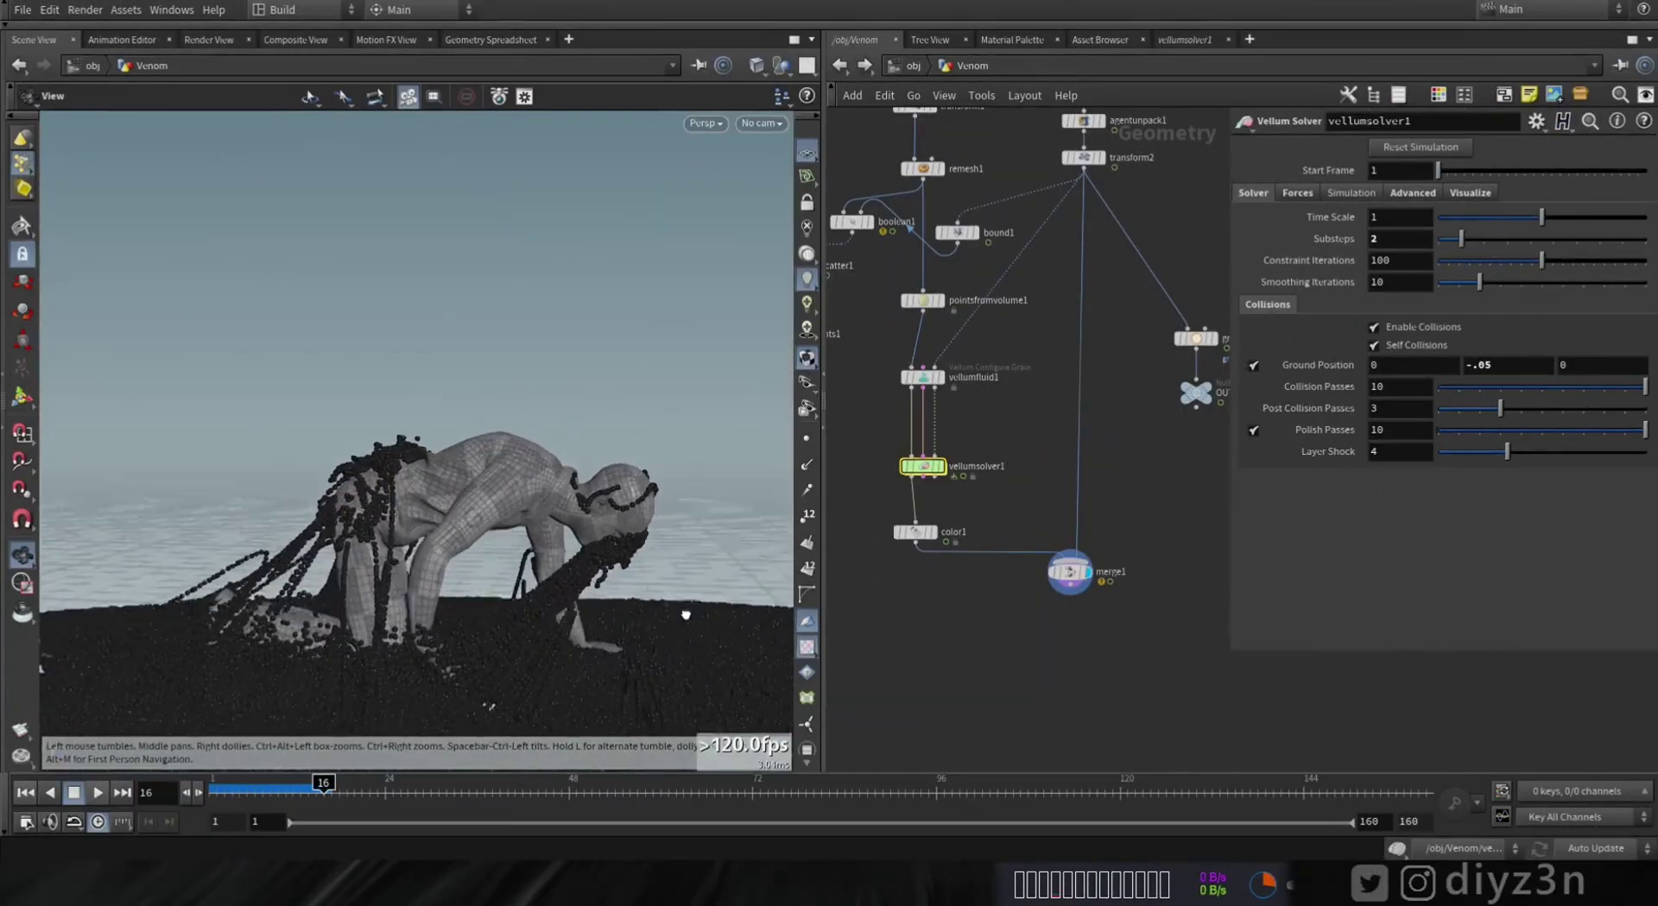
drag(686, 615, 483, 639)
scroll(1110, 559, up, 3)
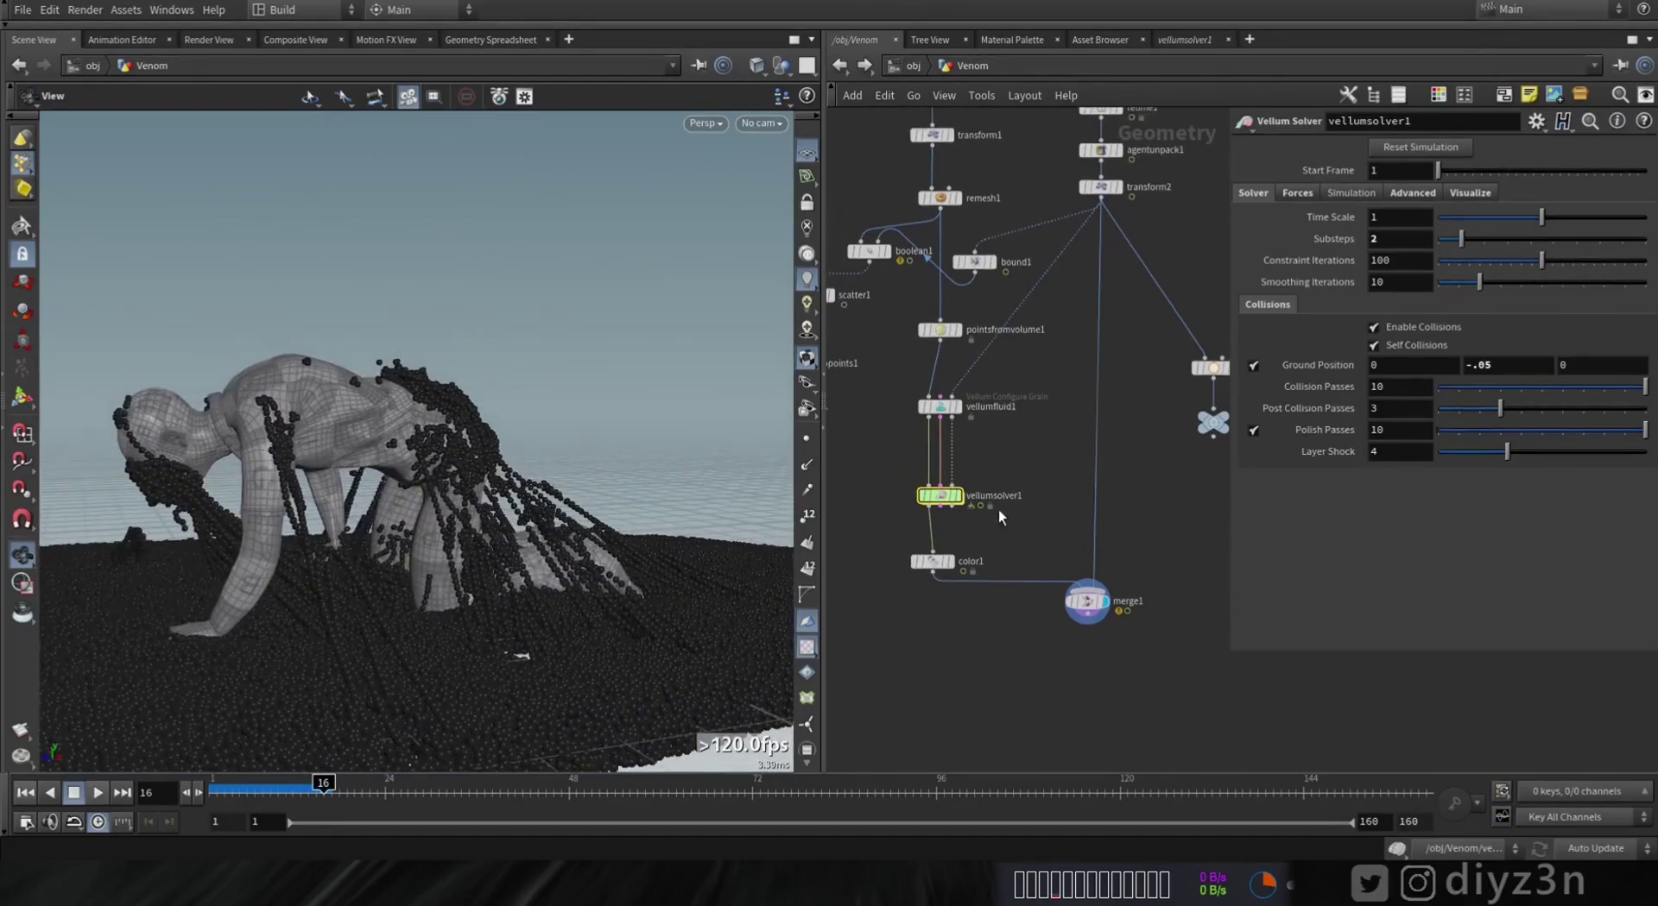
Step: Move merge1 and color1 down, insert a VDB from Particles node below vellumsolver1 and set its Voxel Size to 0.003
drag(1114, 549, 1124, 663)
drag(903, 487, 903, 620)
key(Tab)
text(cdb)
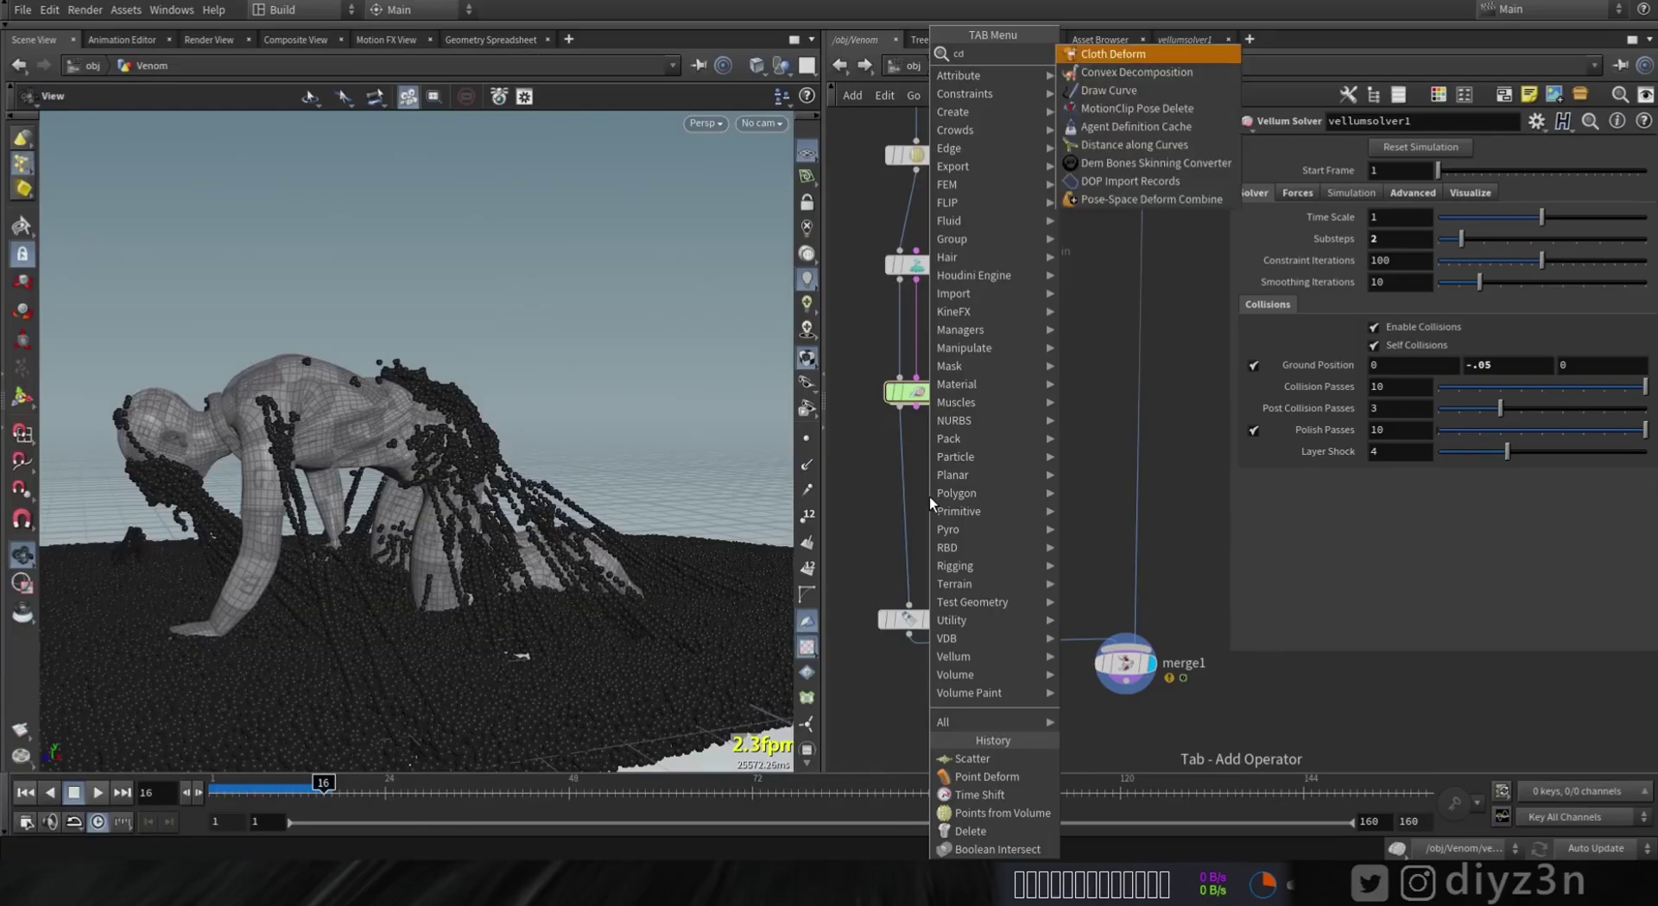
key(BackSpace)
key(BackSpace)
key(BackSpace)
text(vdb)
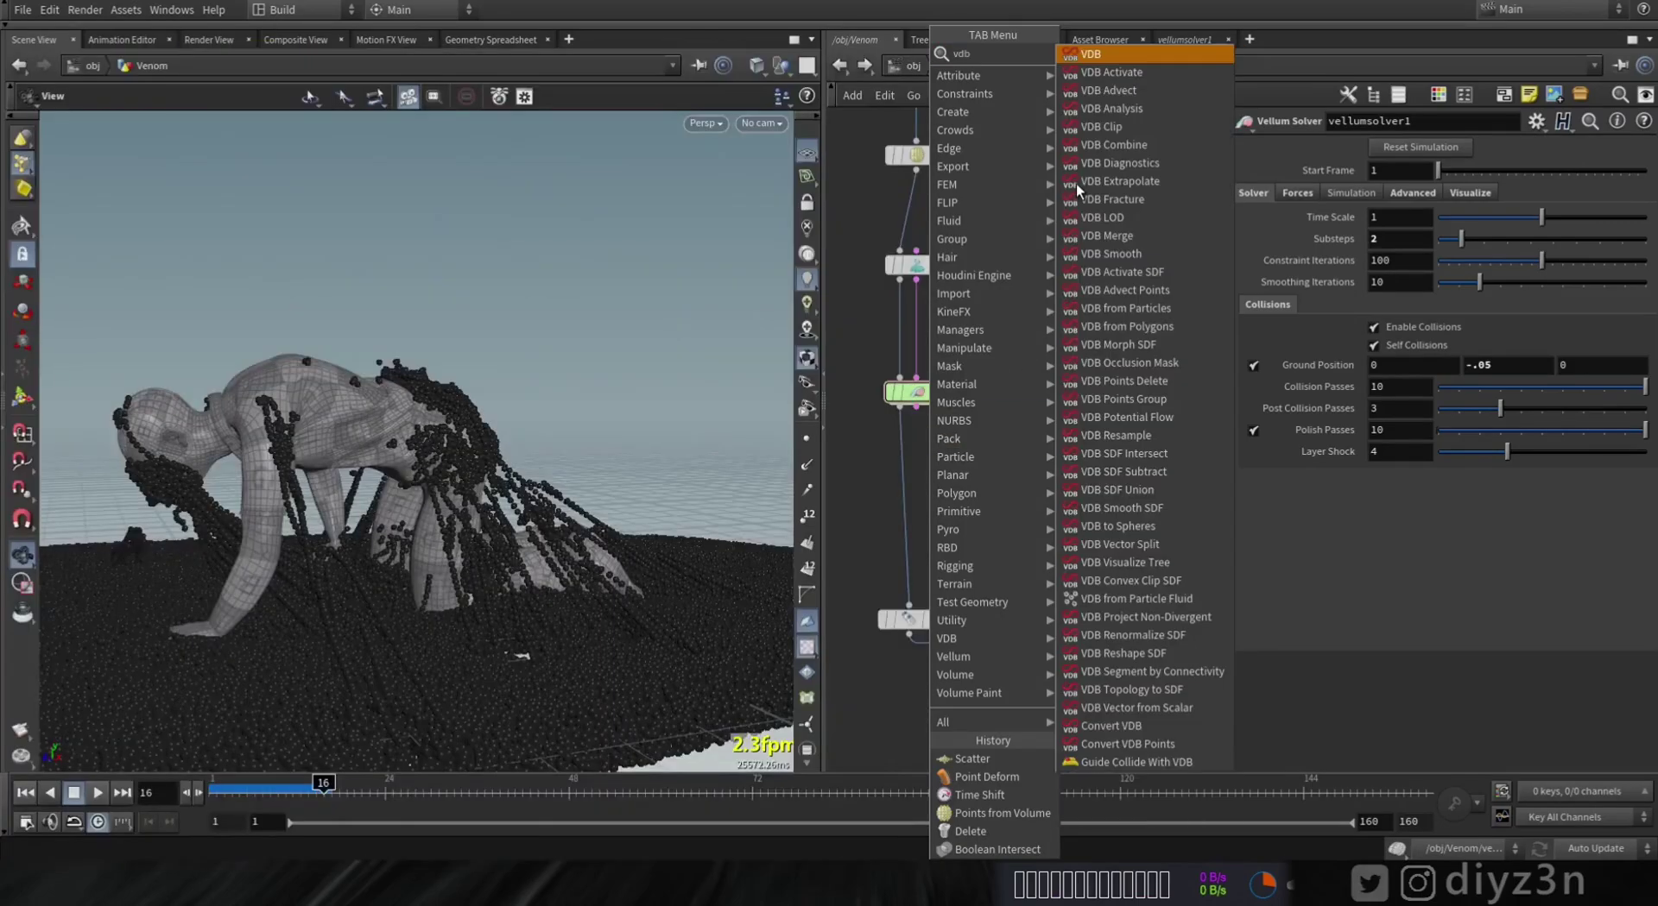
text(f)
click(1129, 72)
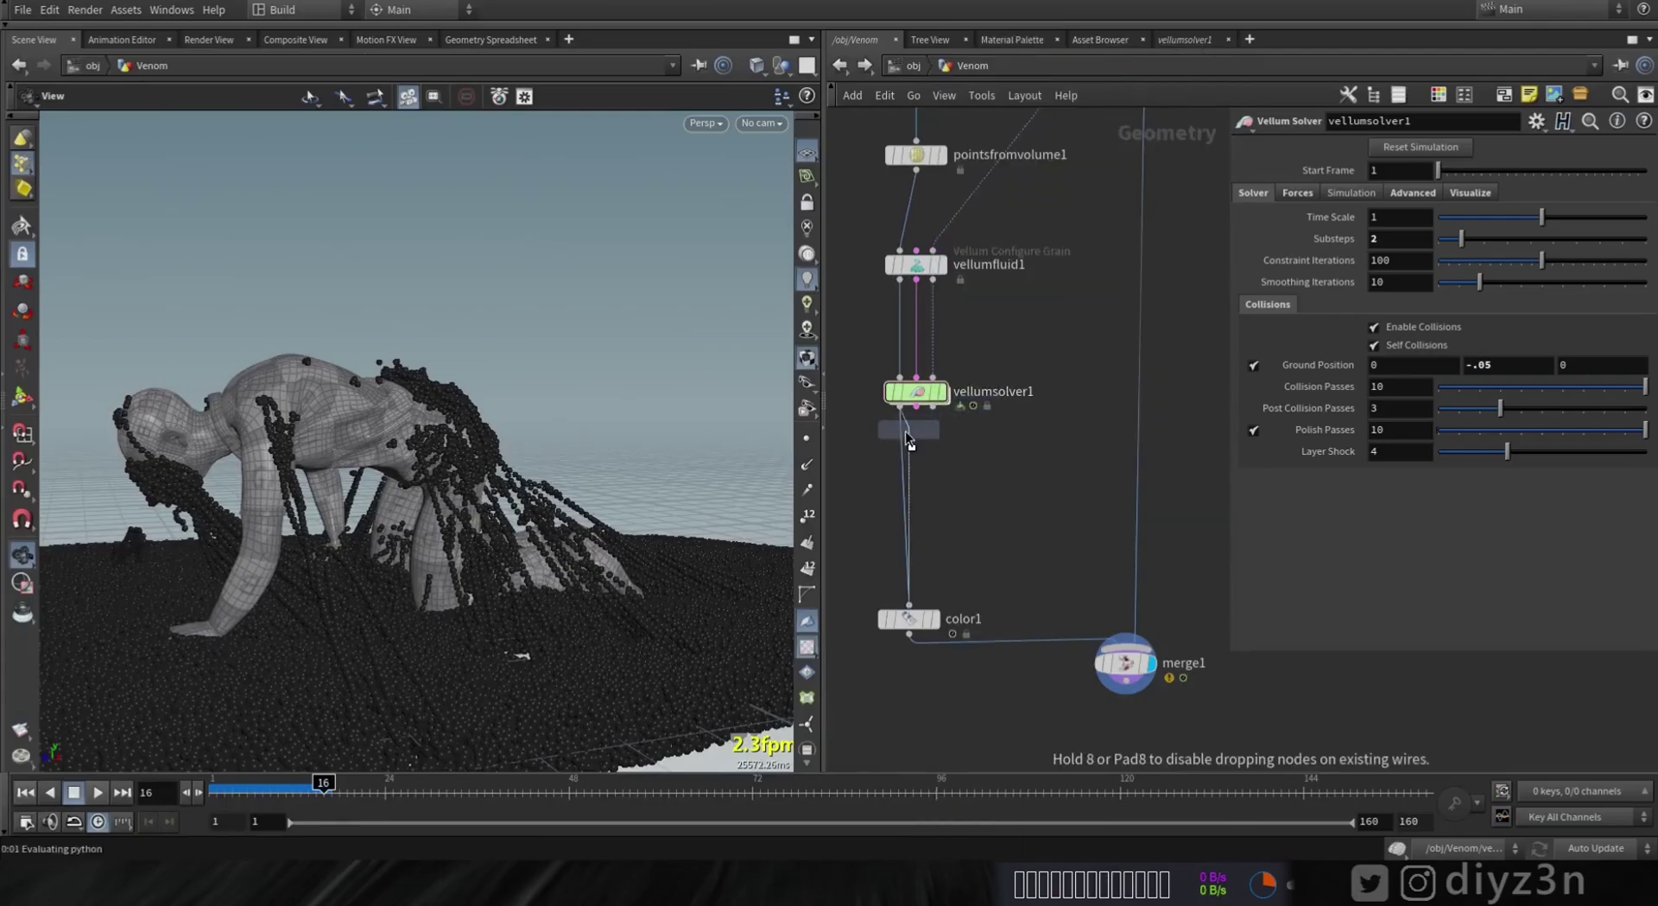
click(905, 432)
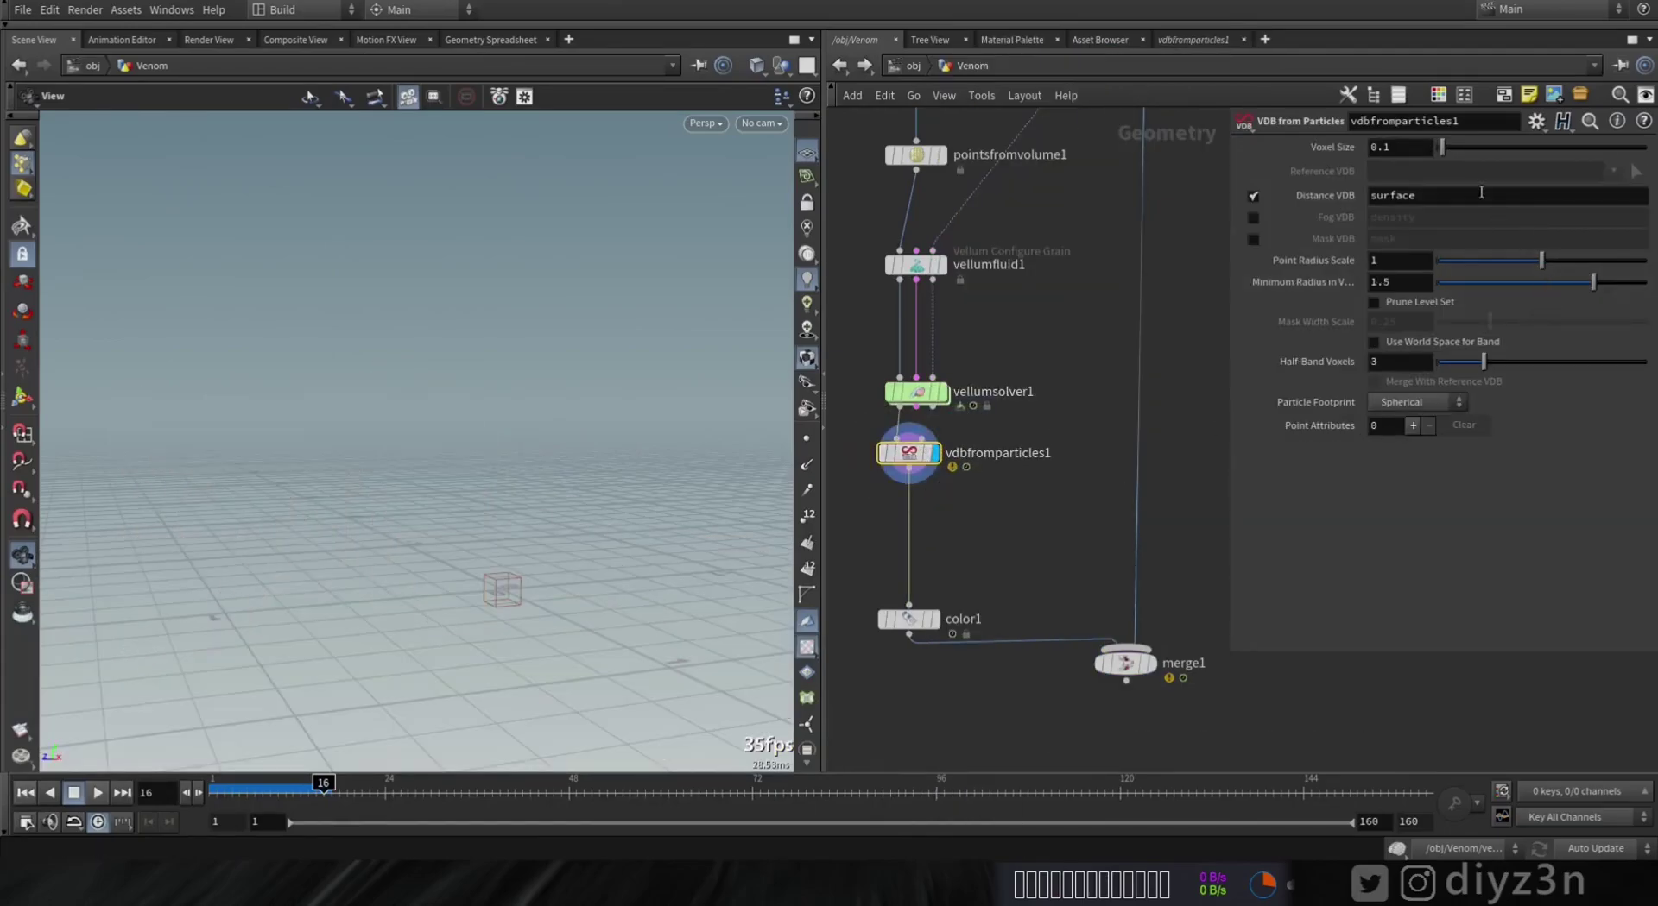
text(0.003)
key(Return)
Step: Insert a VDB Reshape SDF node between vdbfromparticles1 and color1
key(Tab)
text(vdbre)
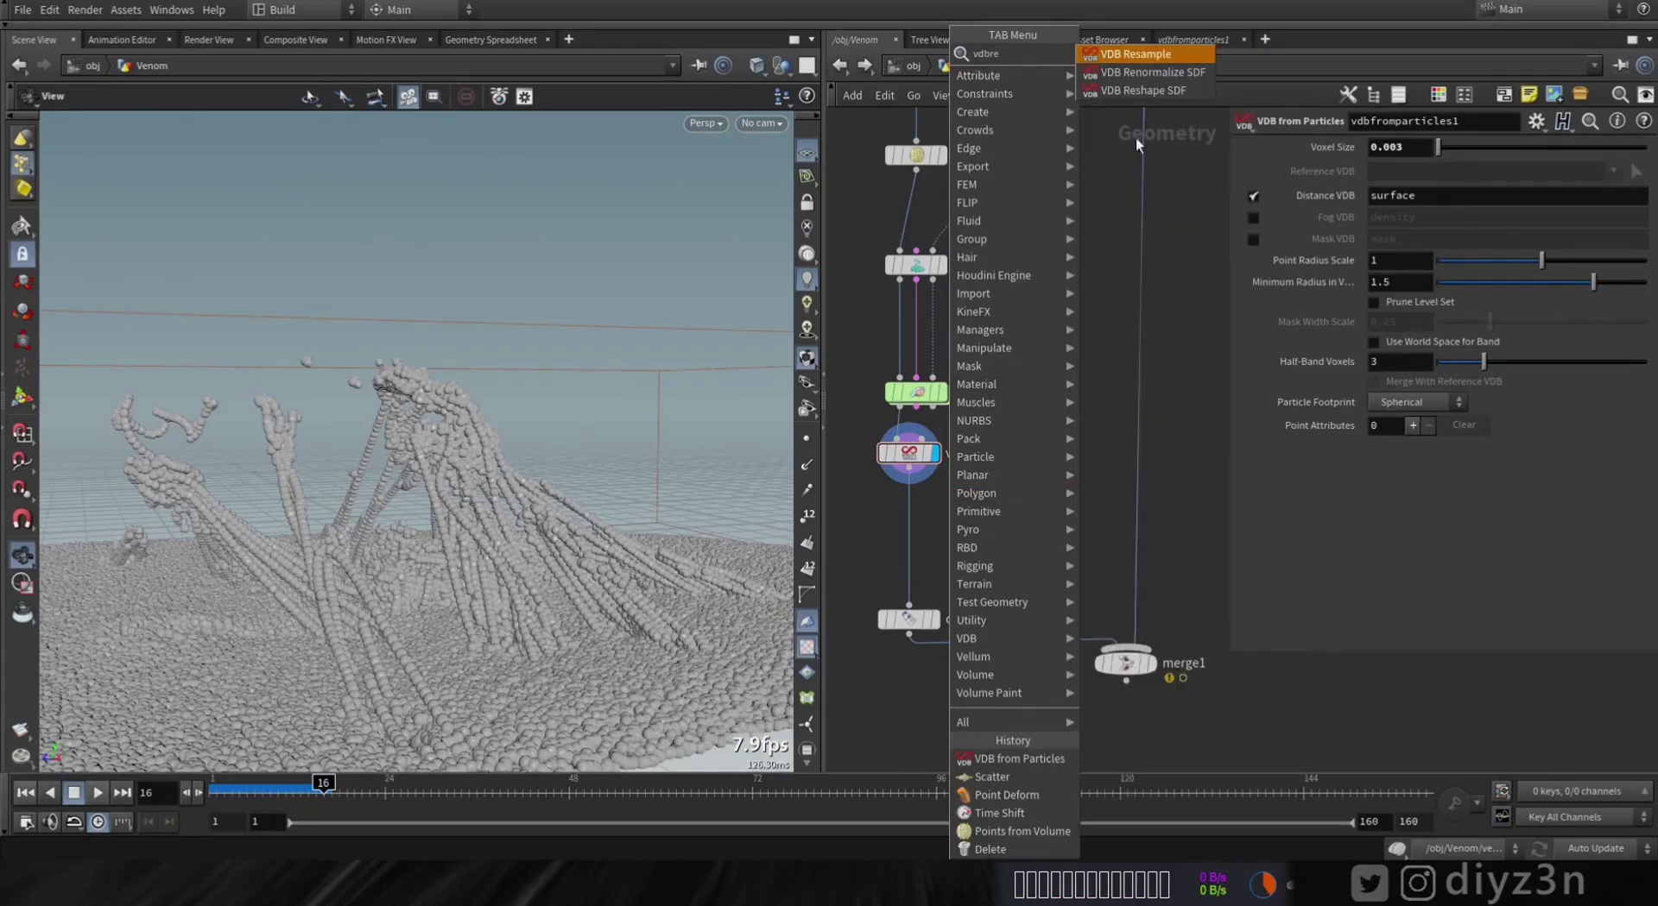
click(1148, 90)
click(932, 494)
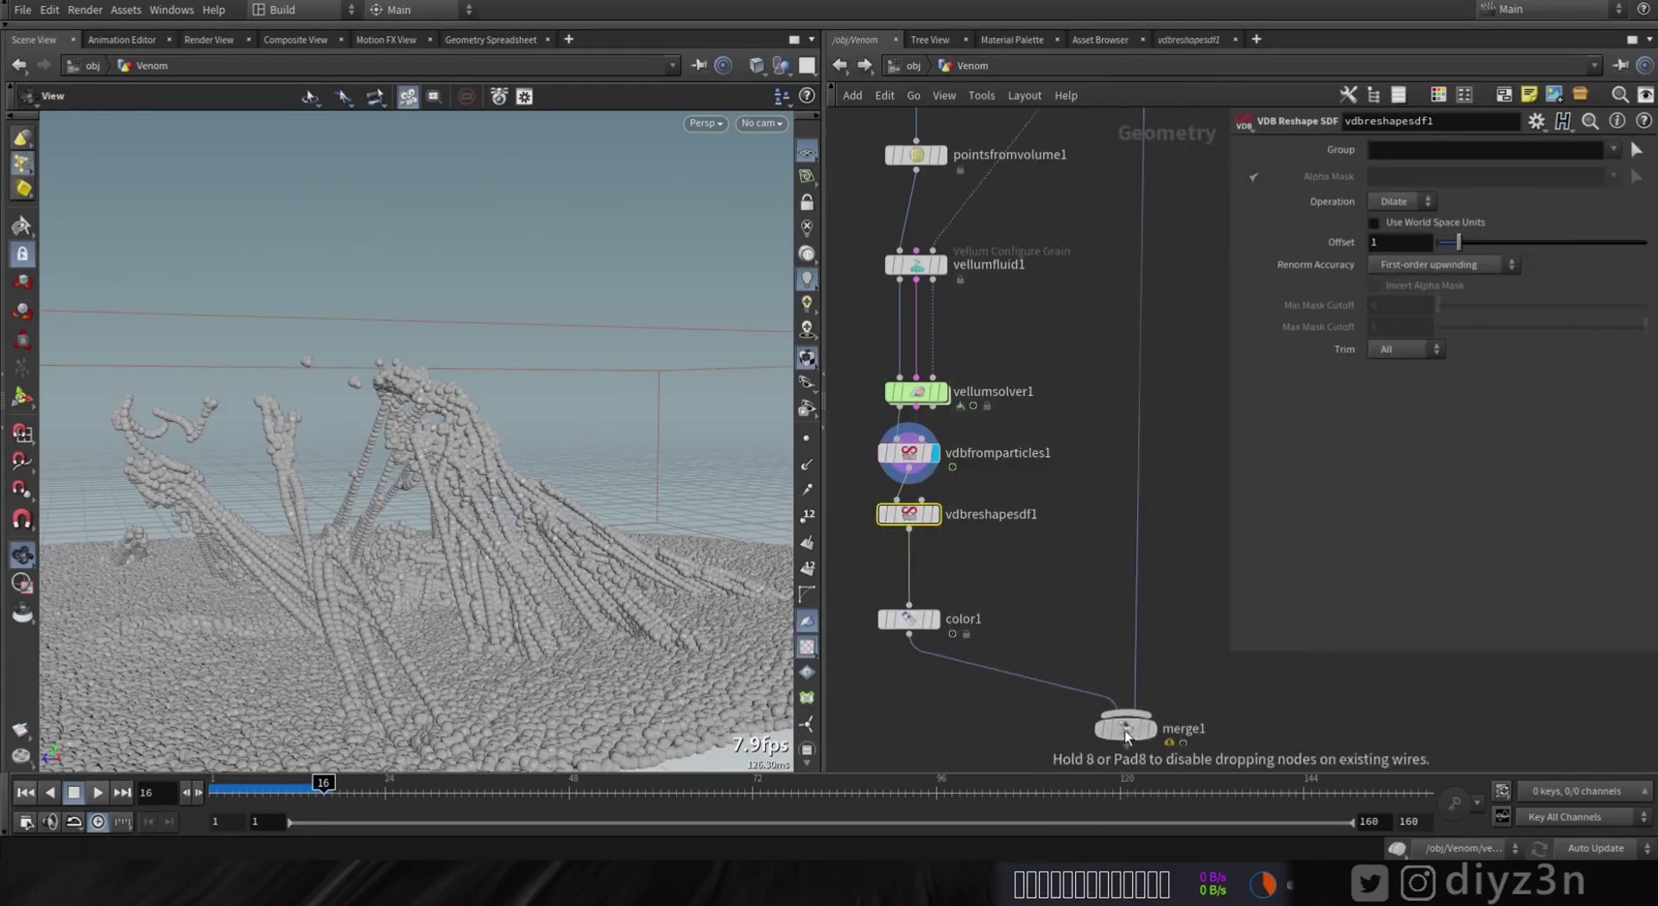
Step: Insert a VDB Smooth node between vdbreshapesdf1 and color1
key(Tab)
text(vdbs)
click(1127, 129)
click(915, 559)
Step: Insert a Convert VDB node between vdbsmooth1 and color1, converting to Polygons, and display its result
key(Tab)
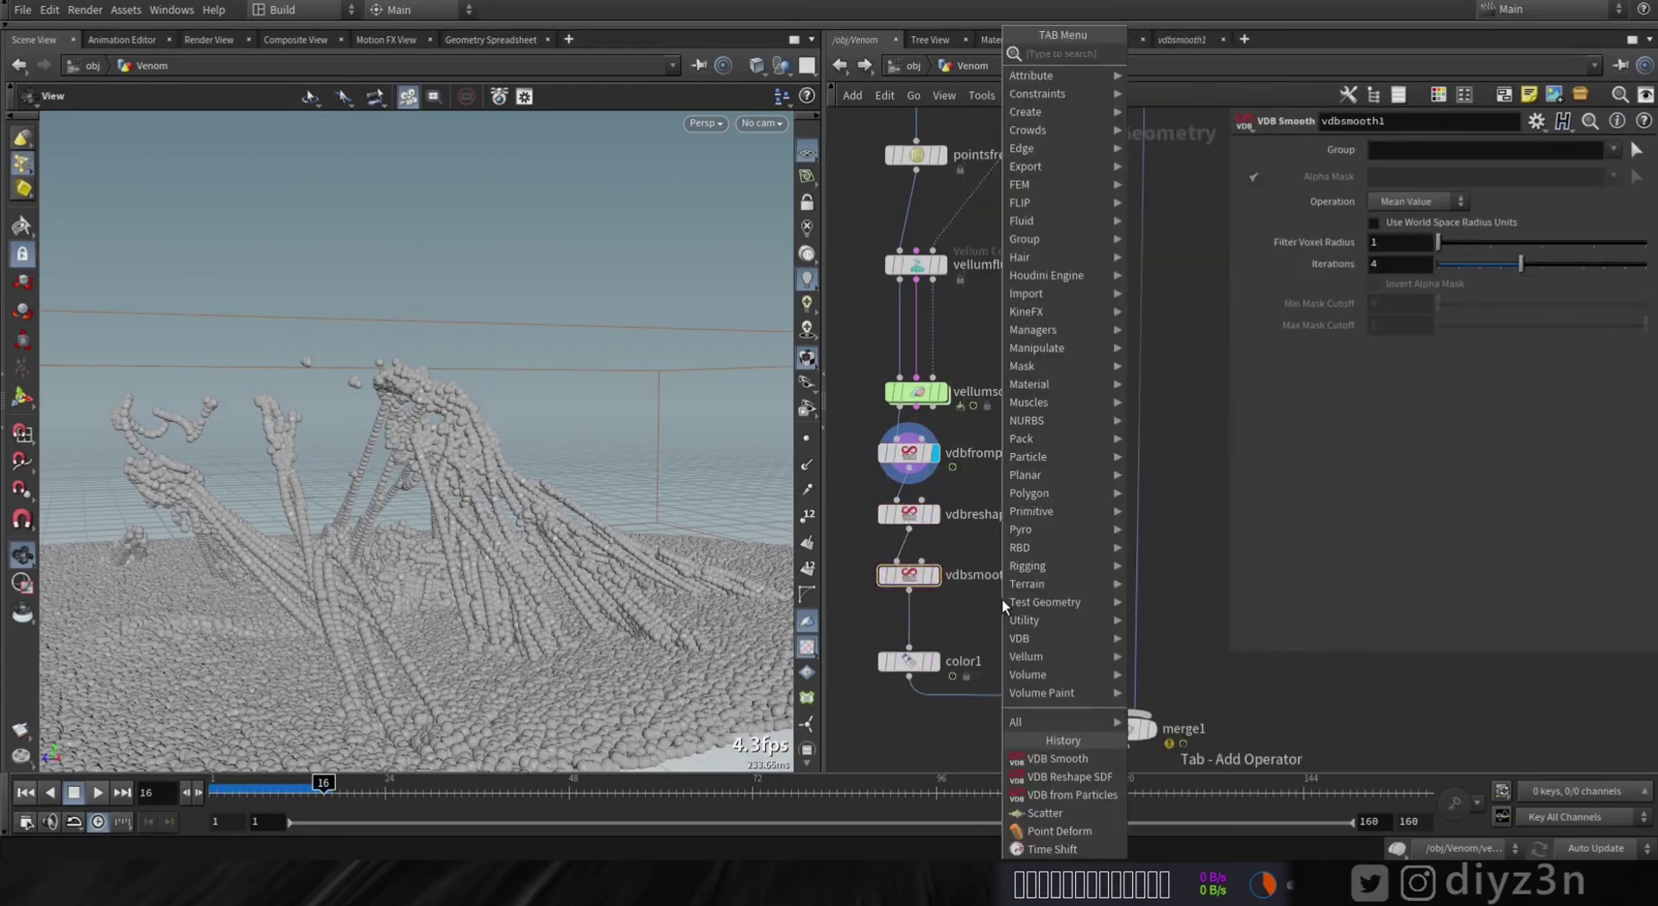
text(vdc)
click(1179, 90)
click(906, 643)
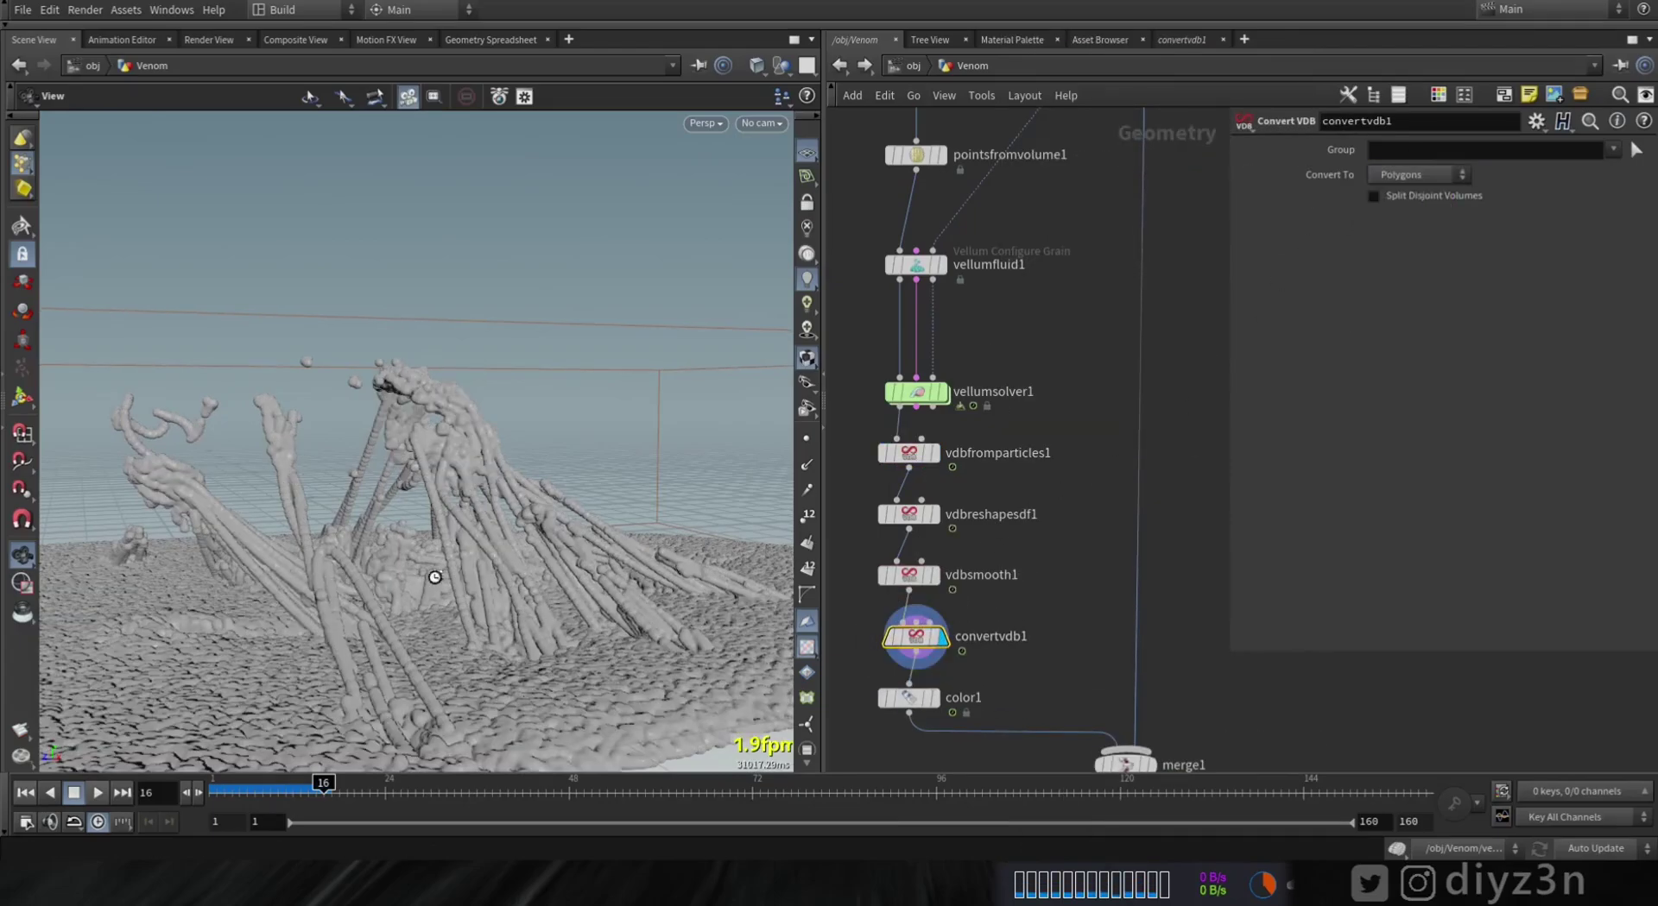
right_drag(470, 488, 766, 494)
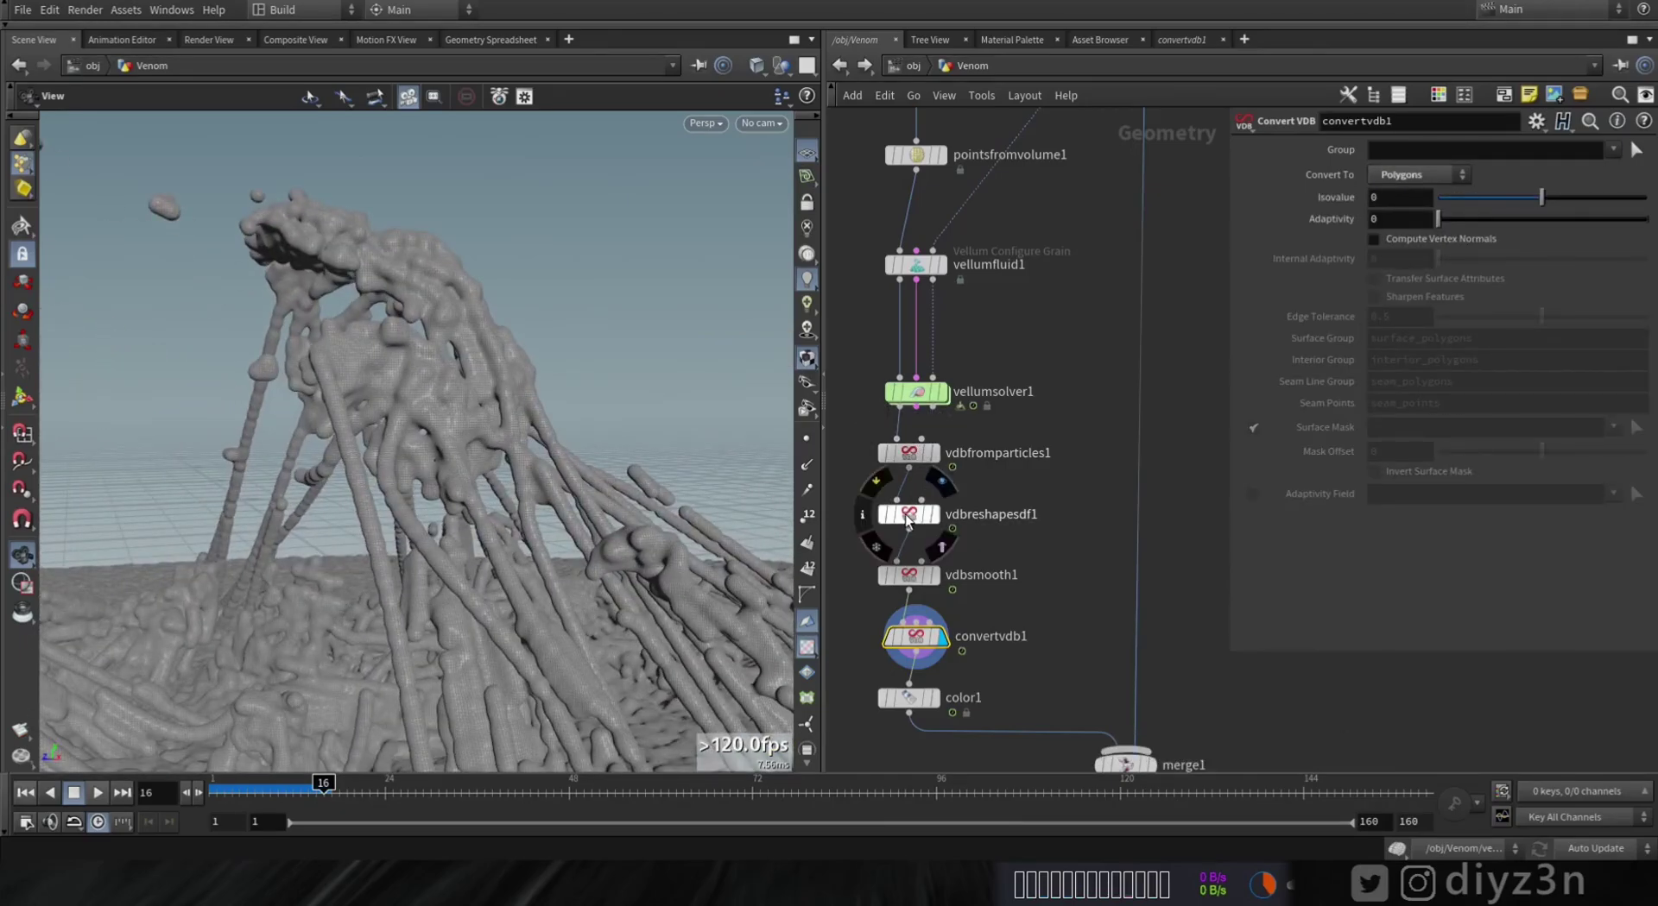
Step: Set vdbsmooth1's Operation to Median Value and the Voxel Size of vdbfromparticles1 to 0.005
click(905, 521)
click(883, 576)
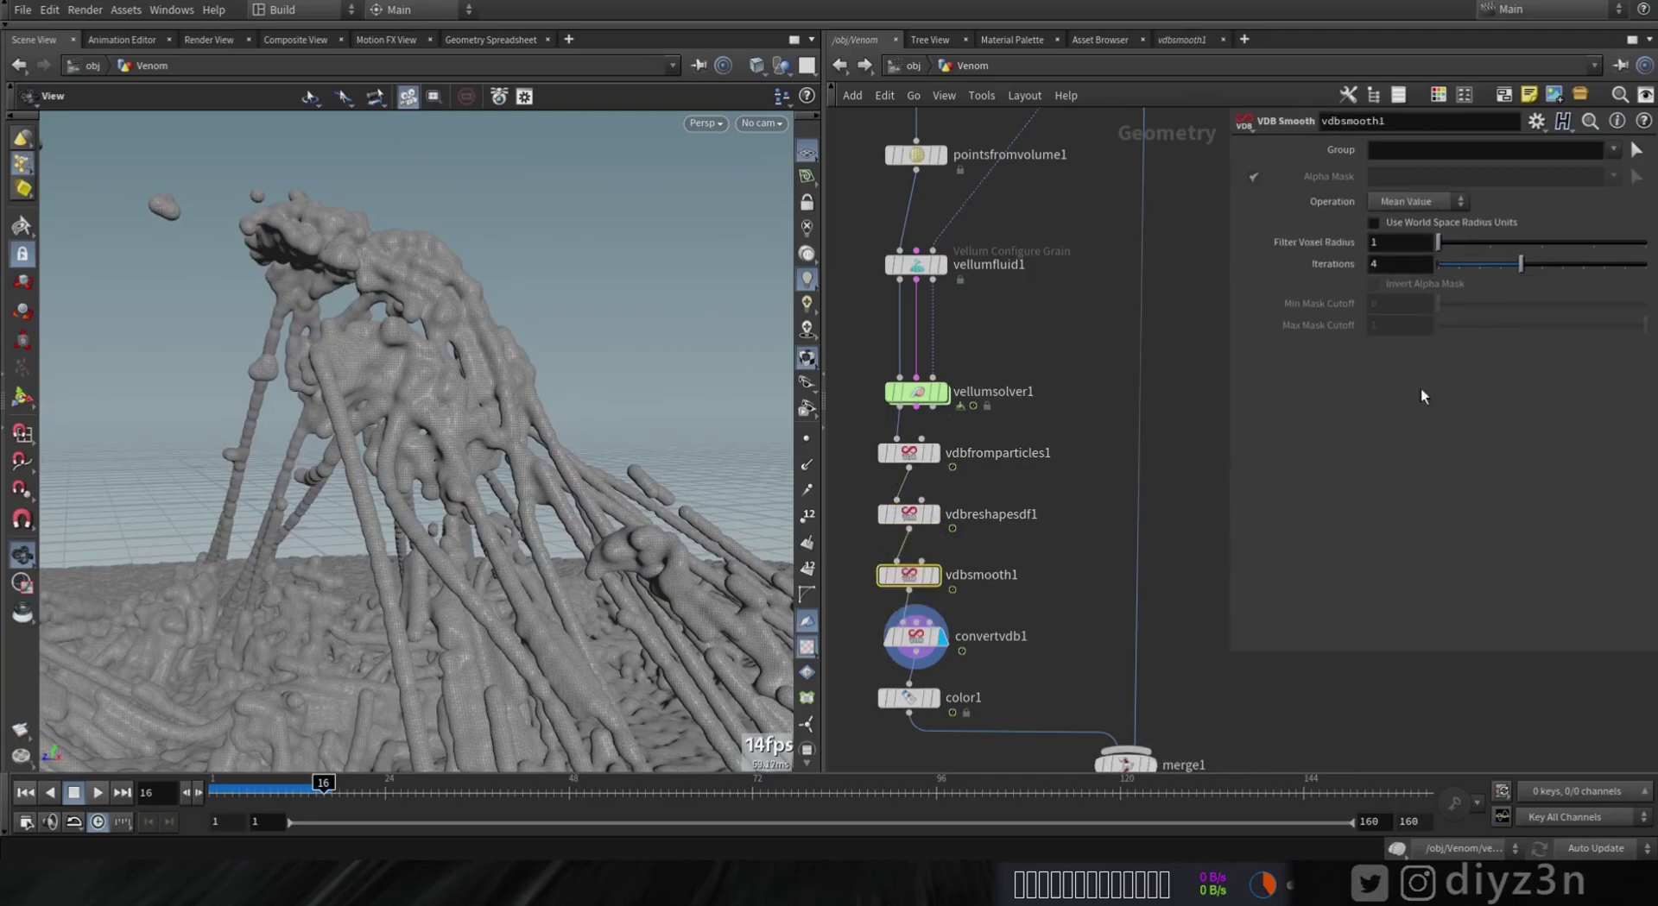
click(1416, 201)
click(1407, 259)
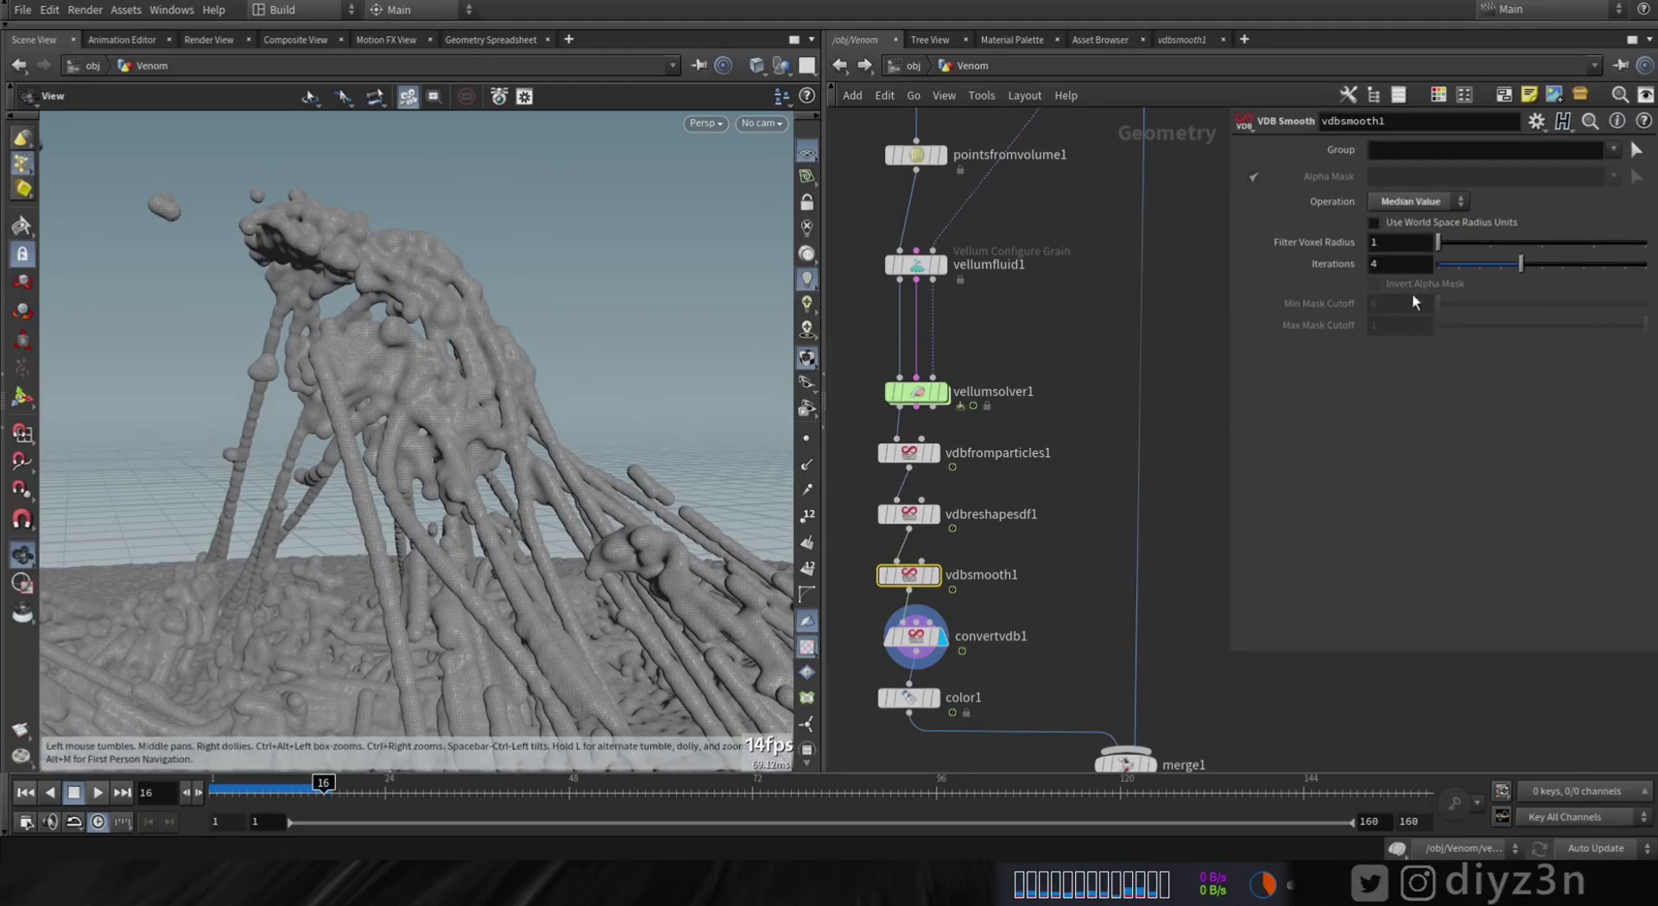
click(908, 452)
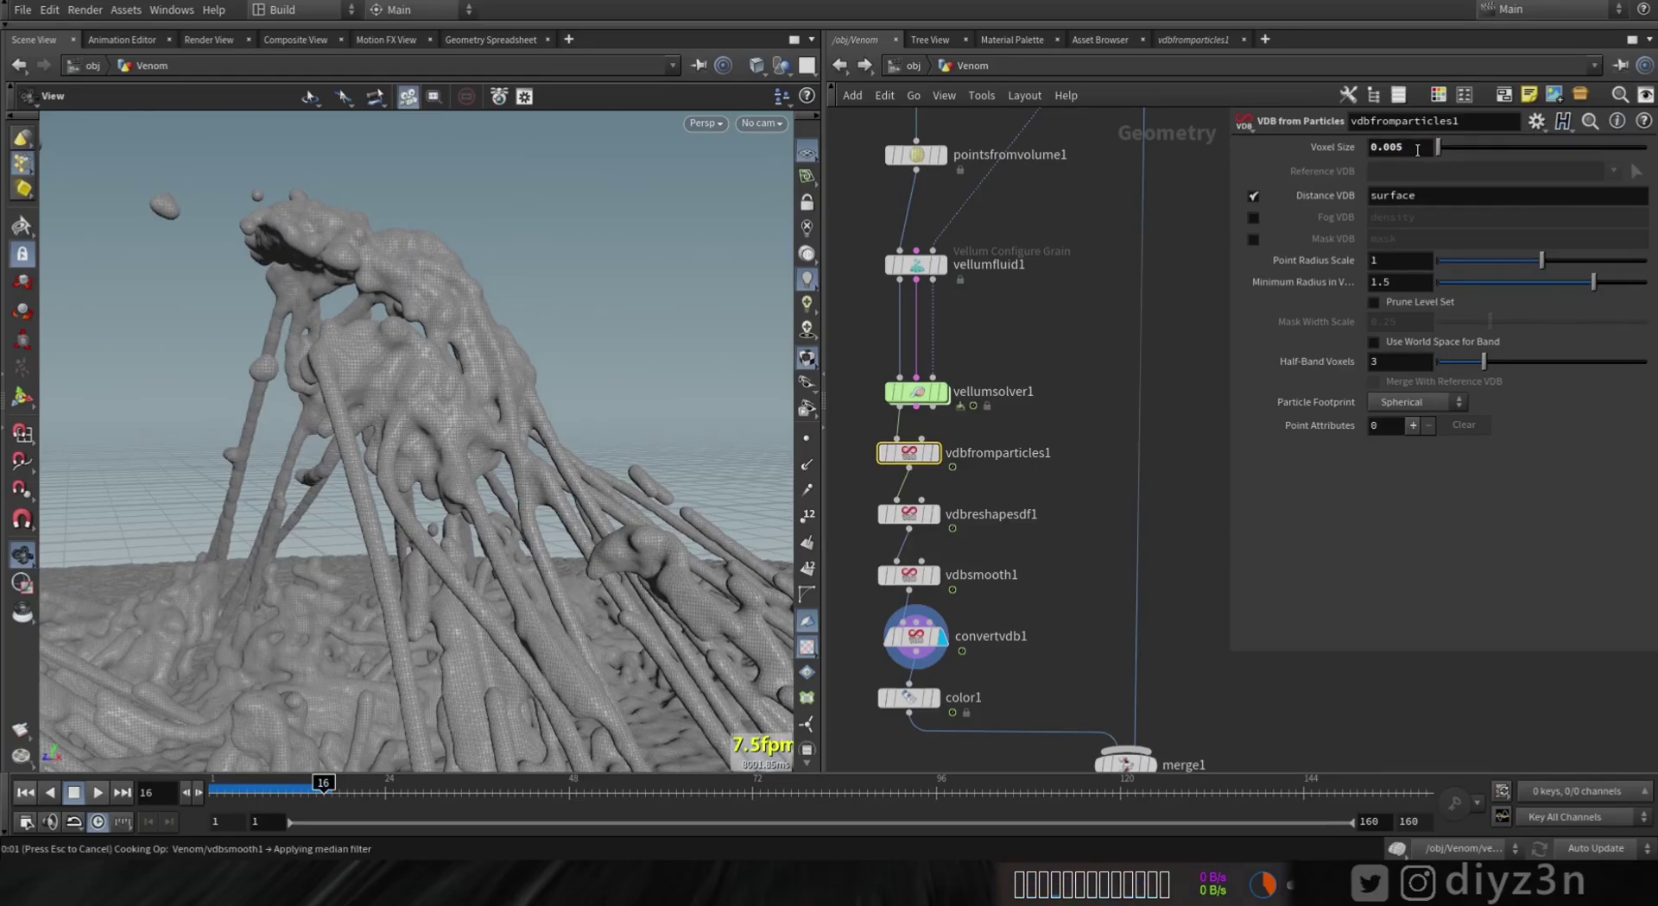
Step: Display merge1 to view the surfaced fluid mesh together with the character
drag(547, 407, 299, 504)
middle_drag(1092, 618, 1061, 509)
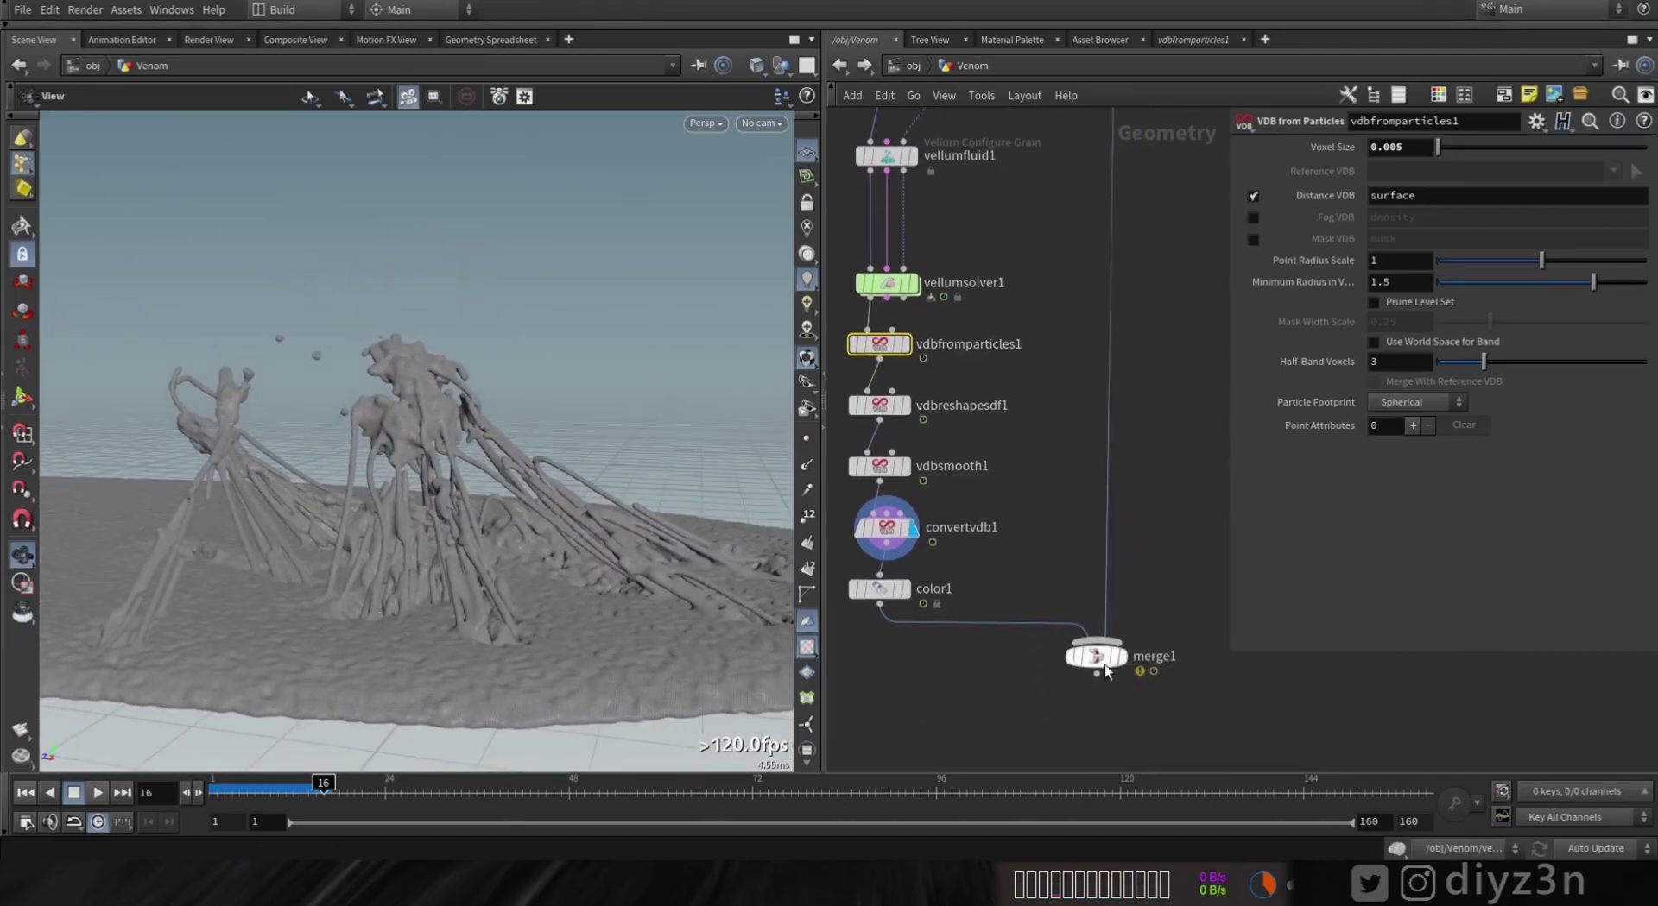
click(1114, 656)
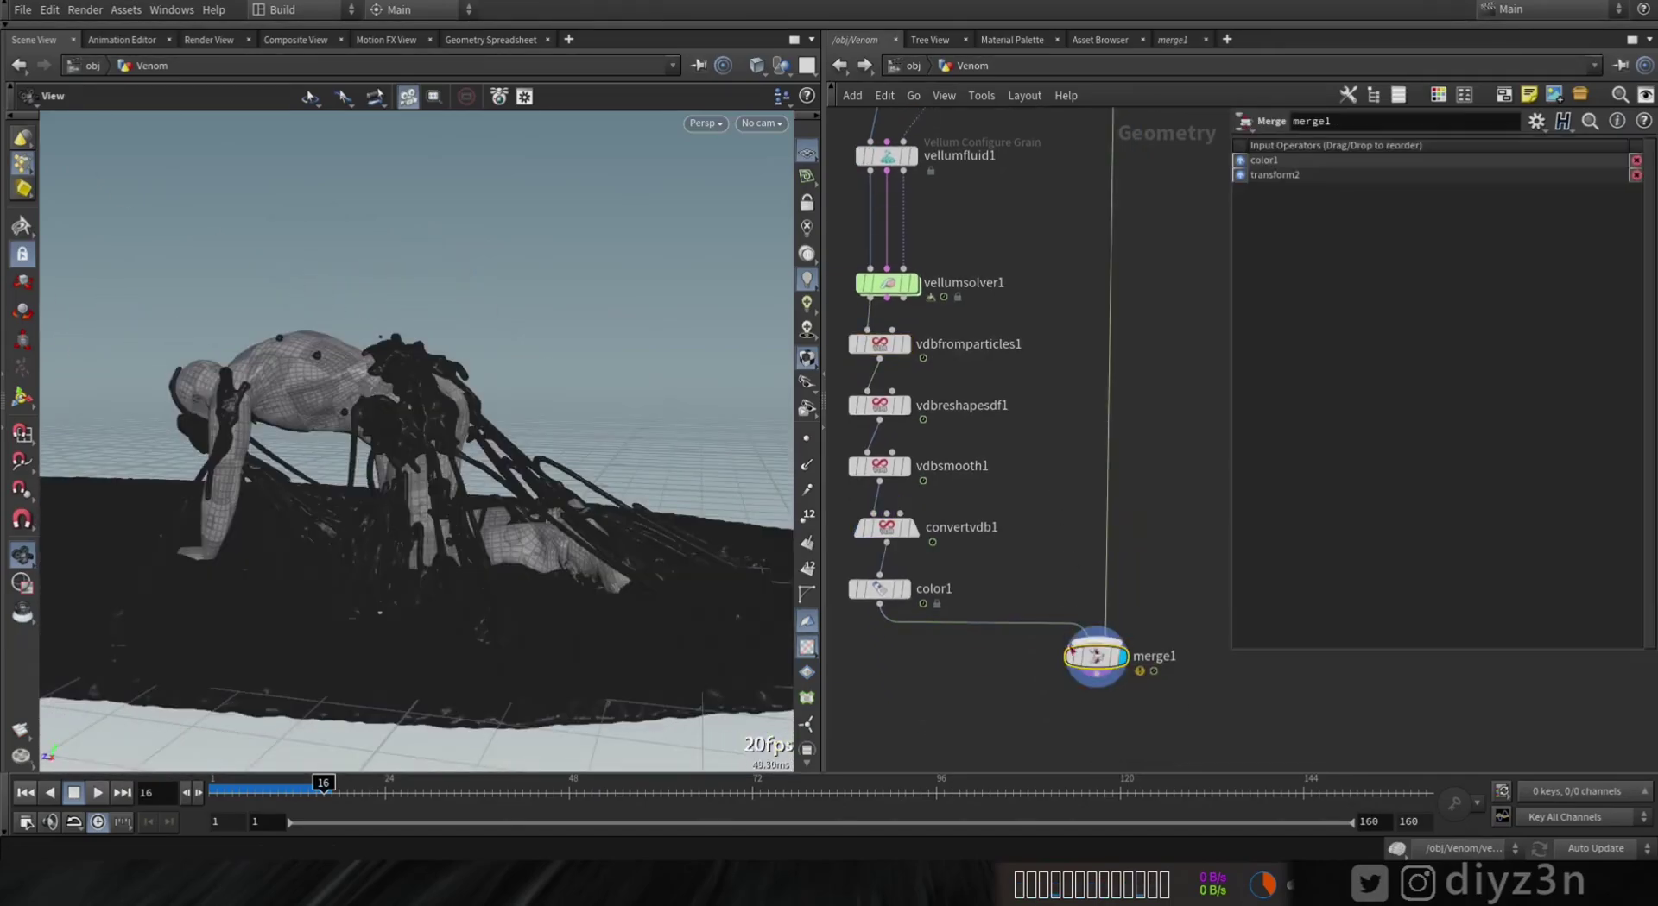